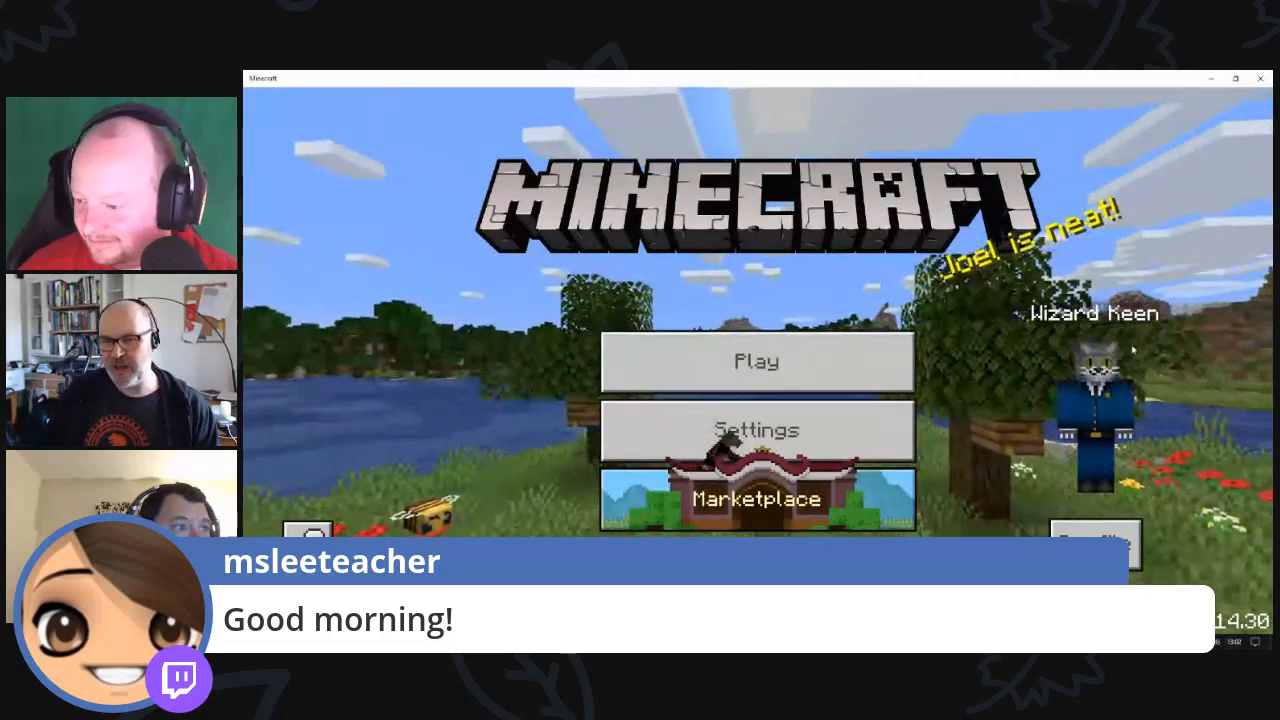
- Browse the owned classic skins in the profile's character editor and return to the main menu
left_click(1095, 545)
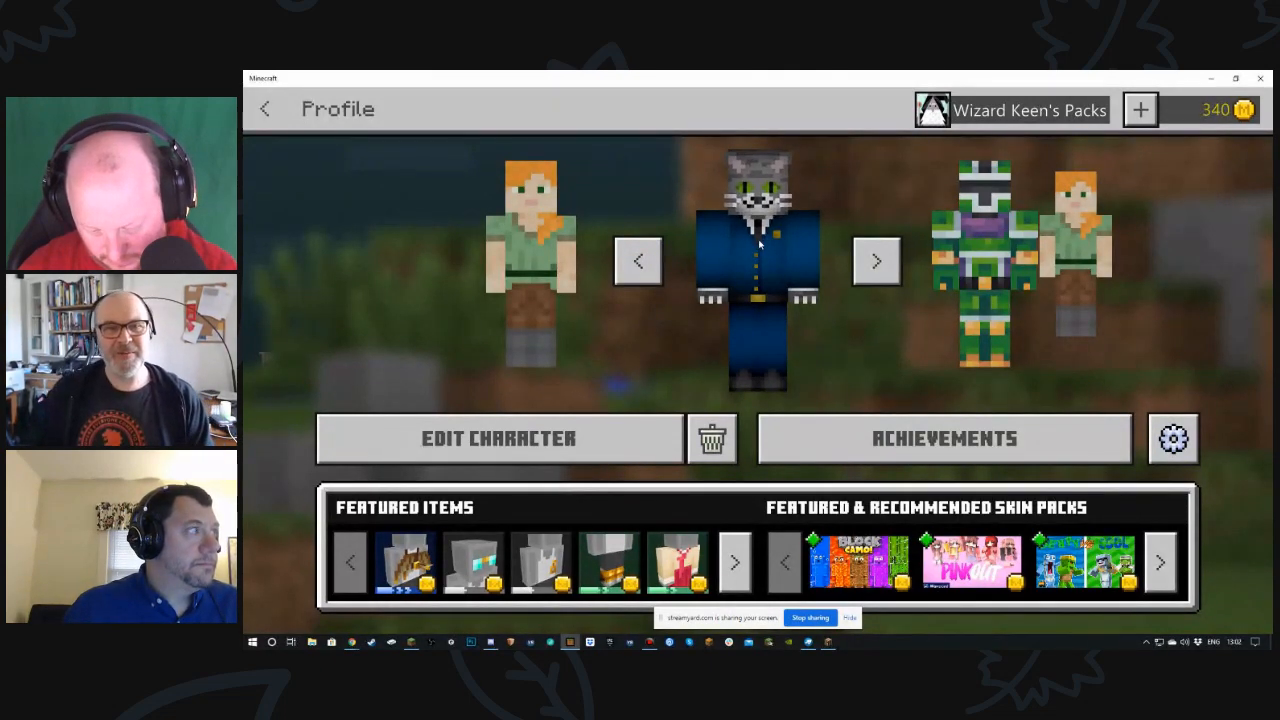
left_click(608, 437)
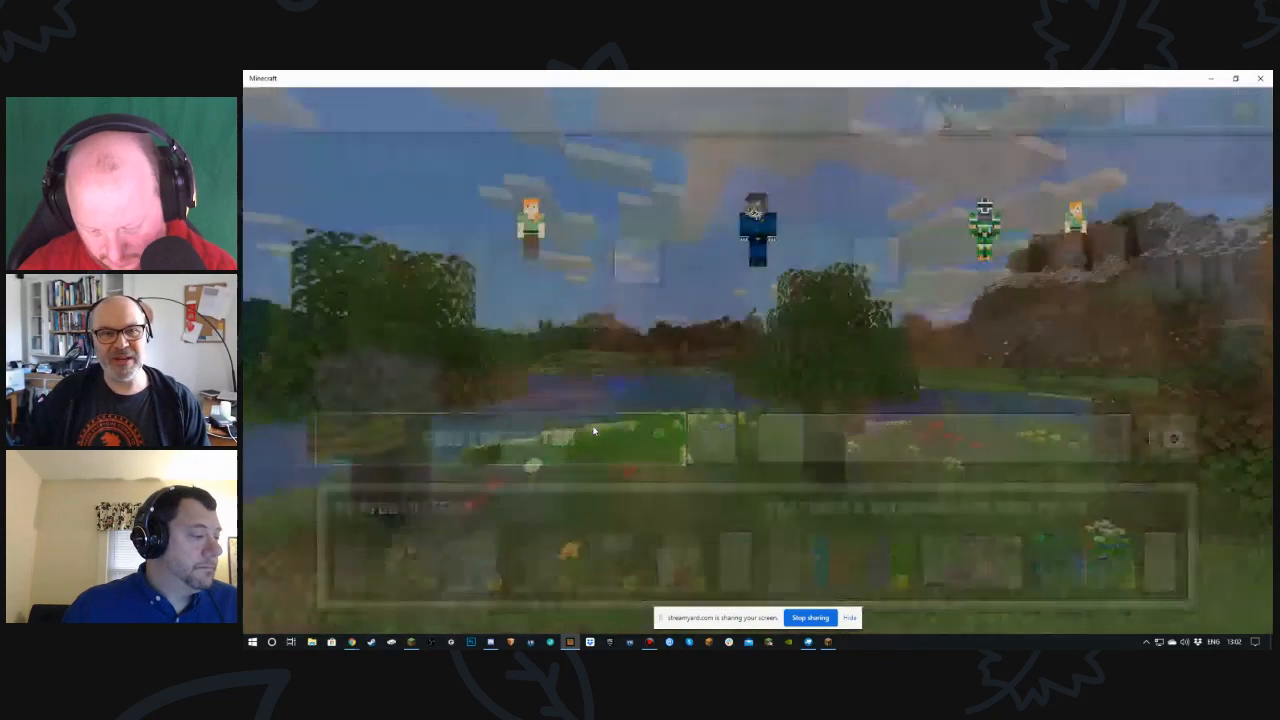
left_click(462, 279)
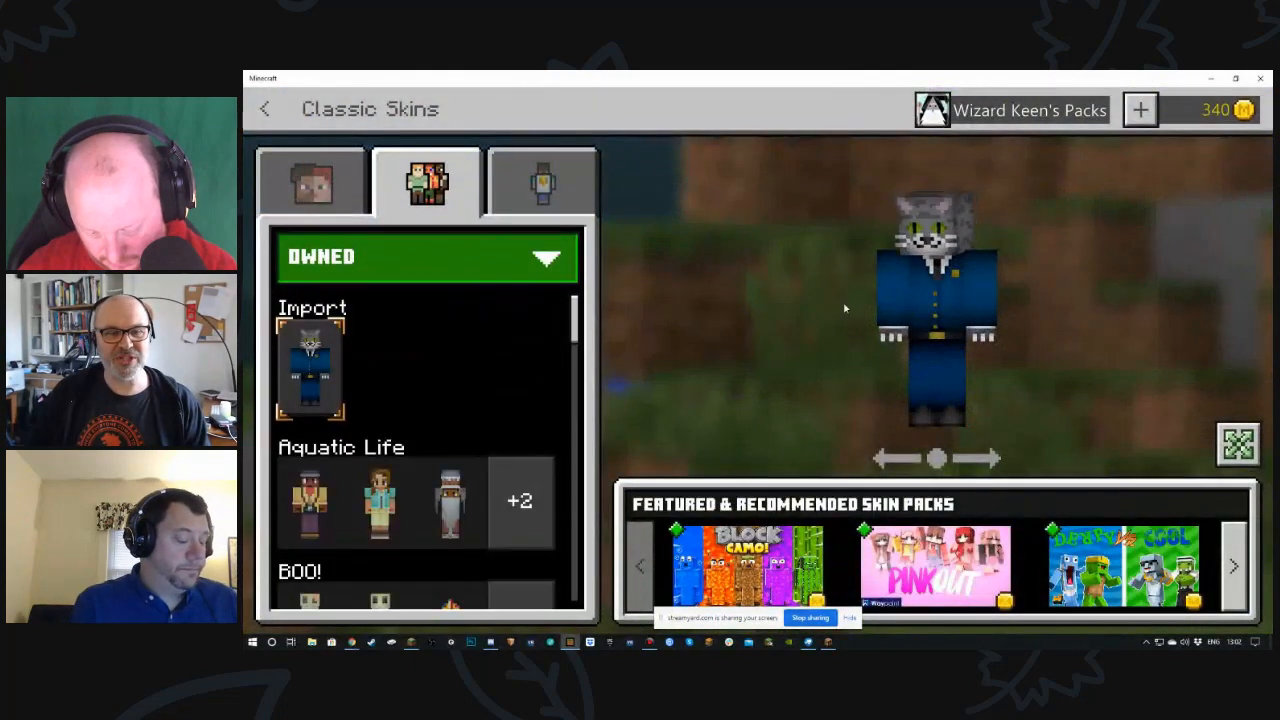
scroll(410, 484, "down", 10)
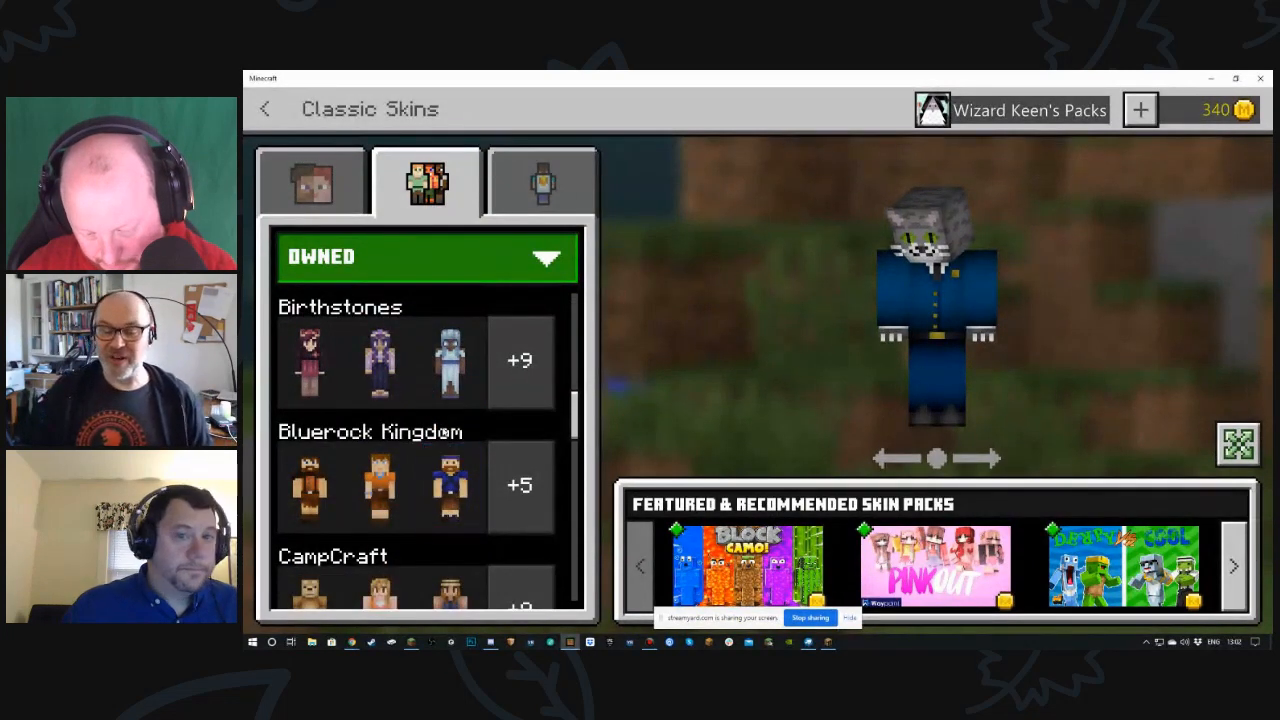
scroll(455, 434, "up", 9)
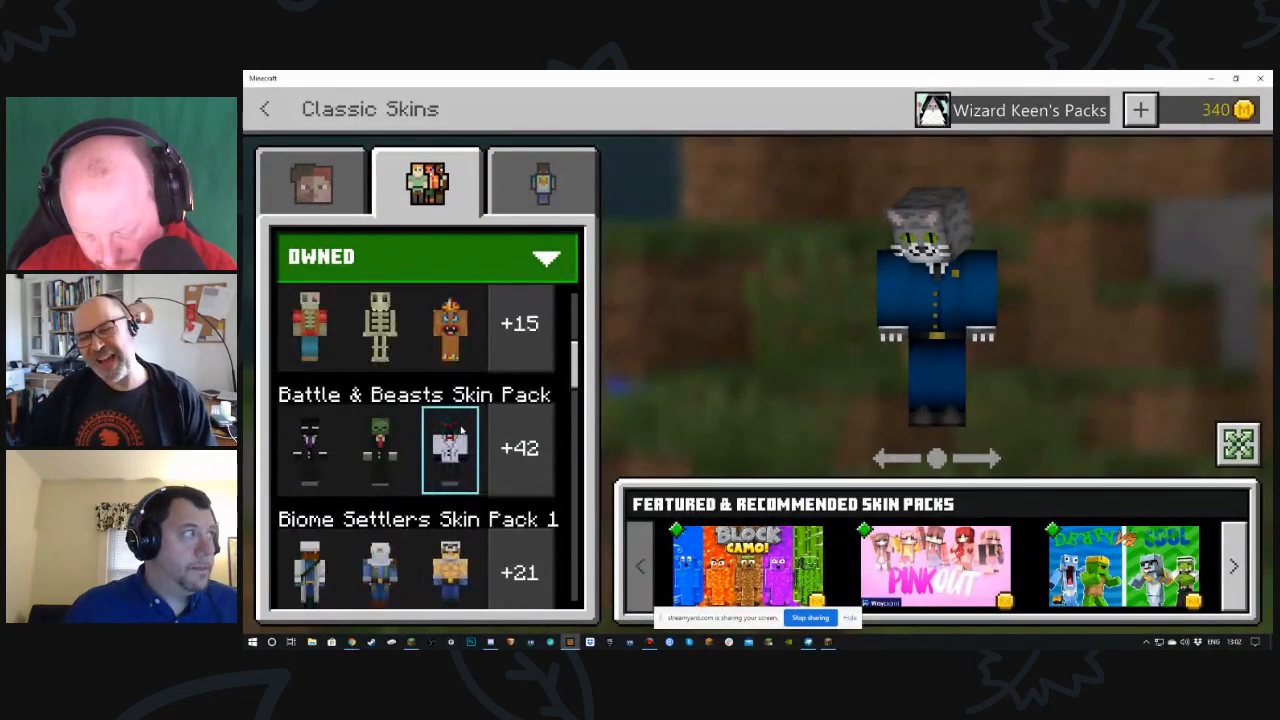
scroll(460, 428, "up", 1)
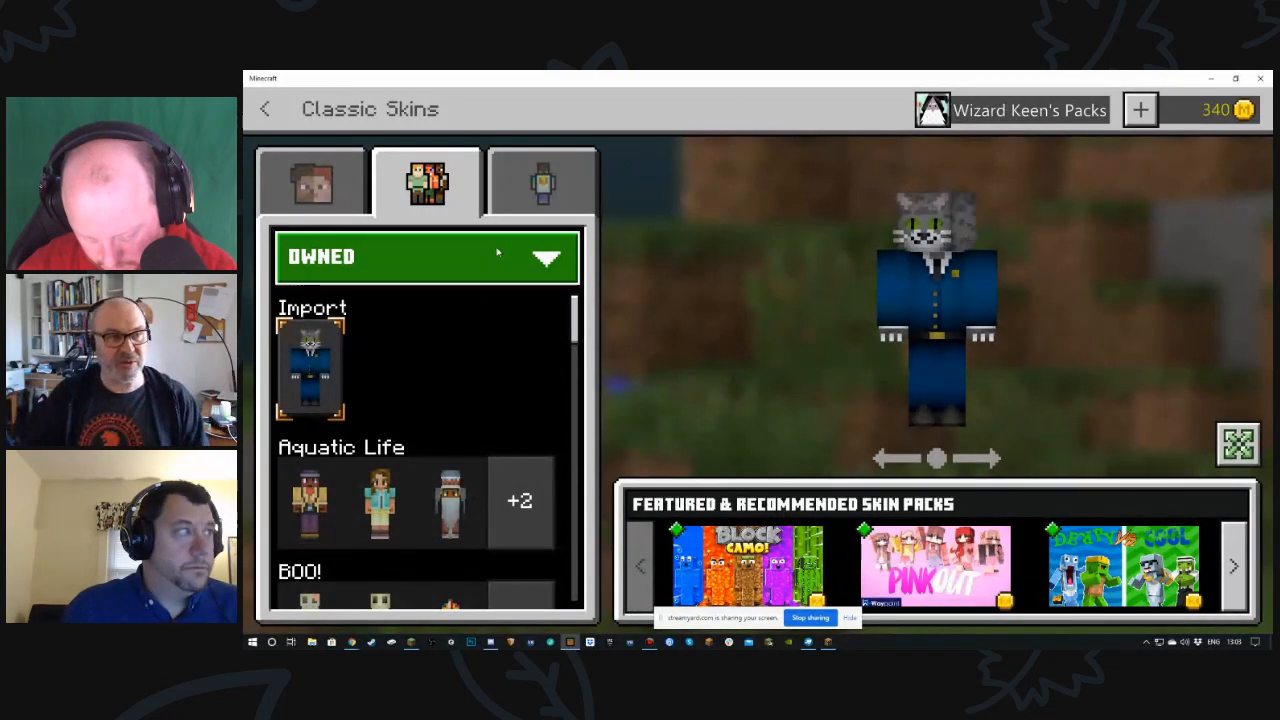
left_click(265, 109)
left_click(268, 108)
left_click(267, 109)
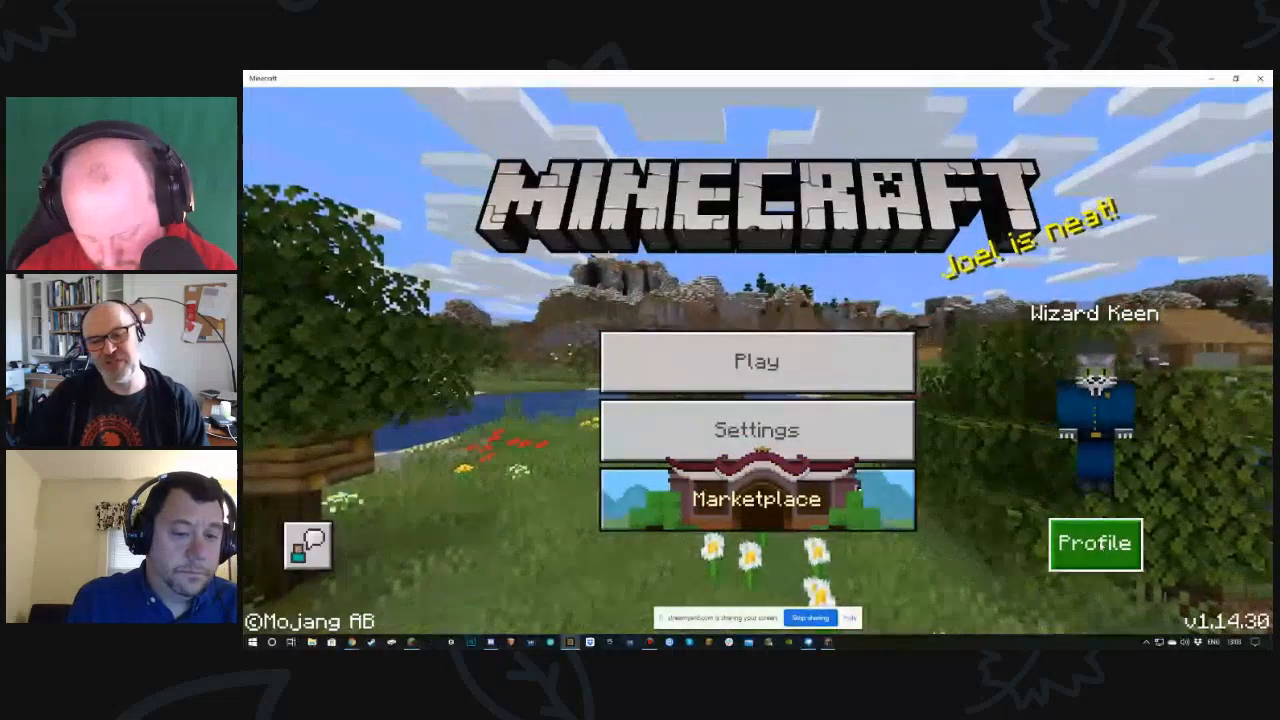
- Reopen the classic skins in the character editor and examine the owned skin packs
left_click(1095, 548)
left_click(595, 443)
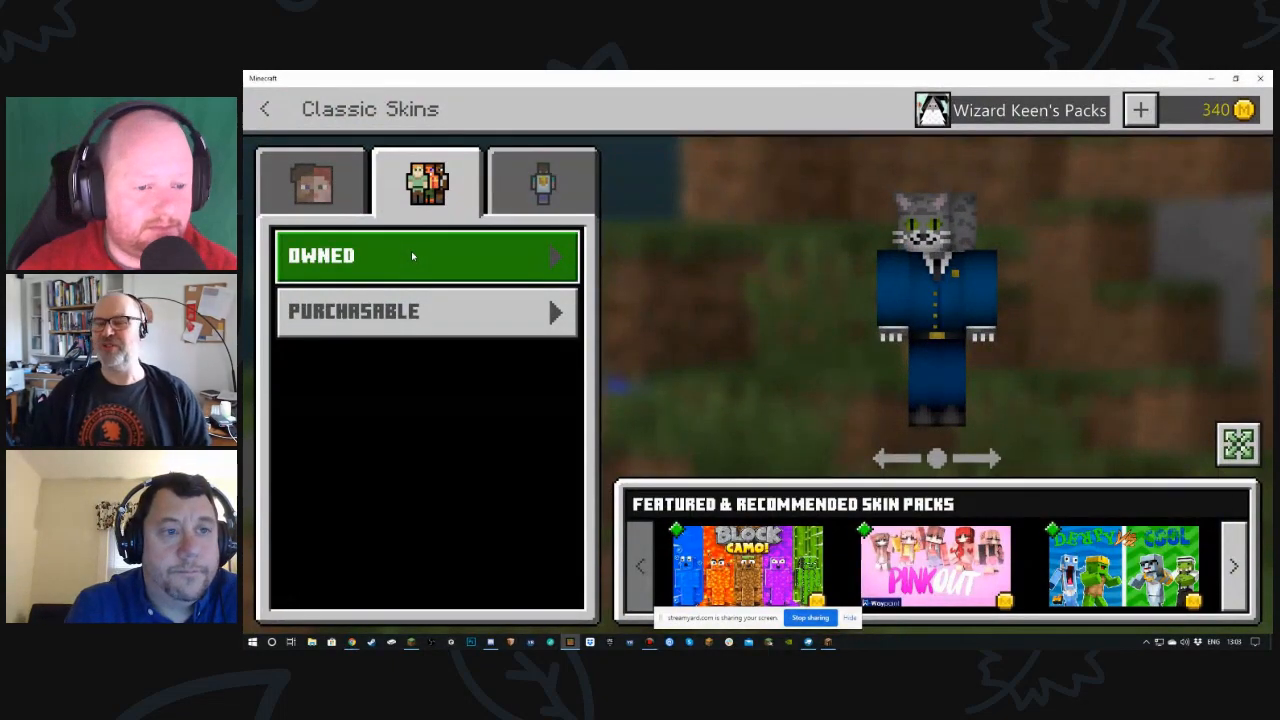
left_click(411, 256)
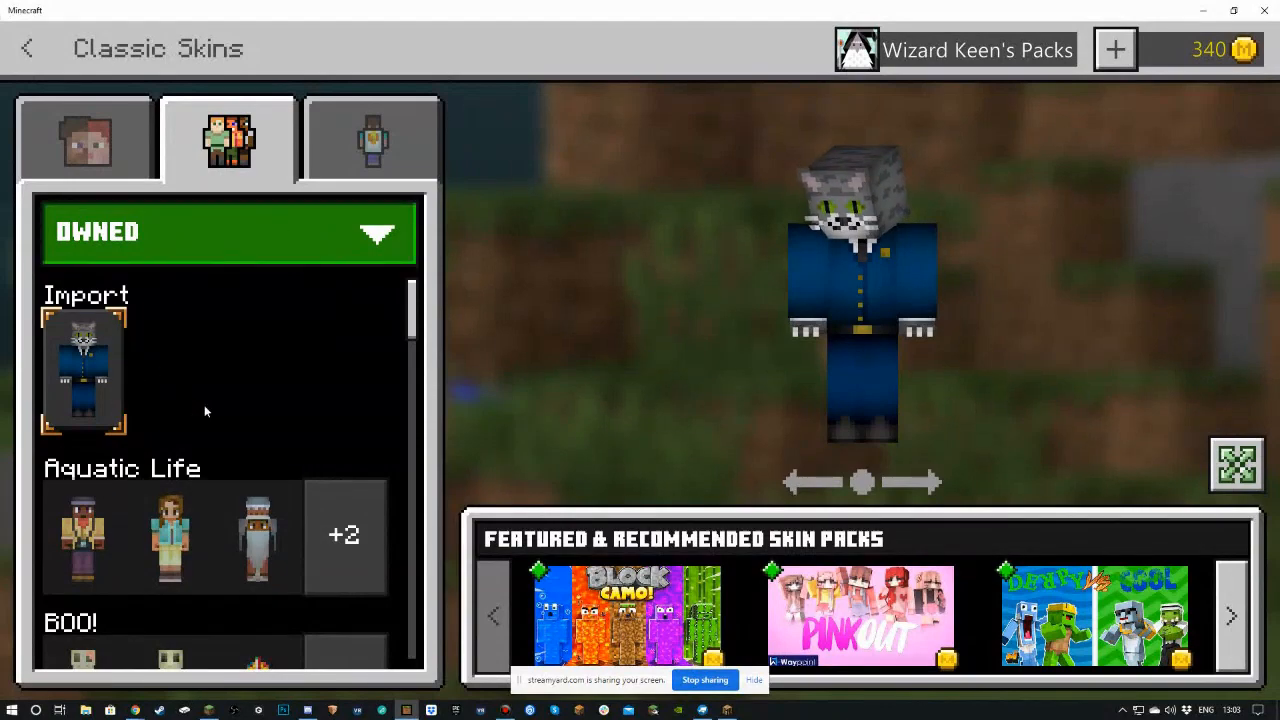
scroll(204, 408, "down", 10)
scroll(205, 409, "down", 15)
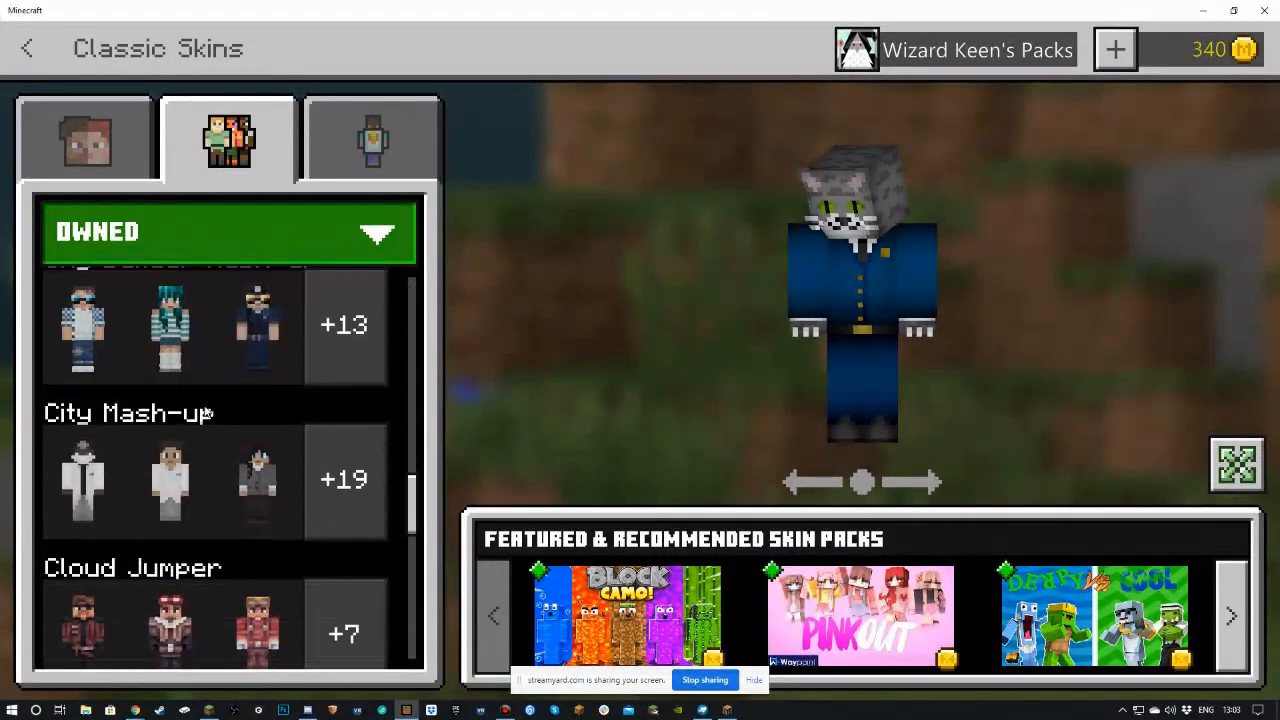
scroll(207, 410, "down", 12)
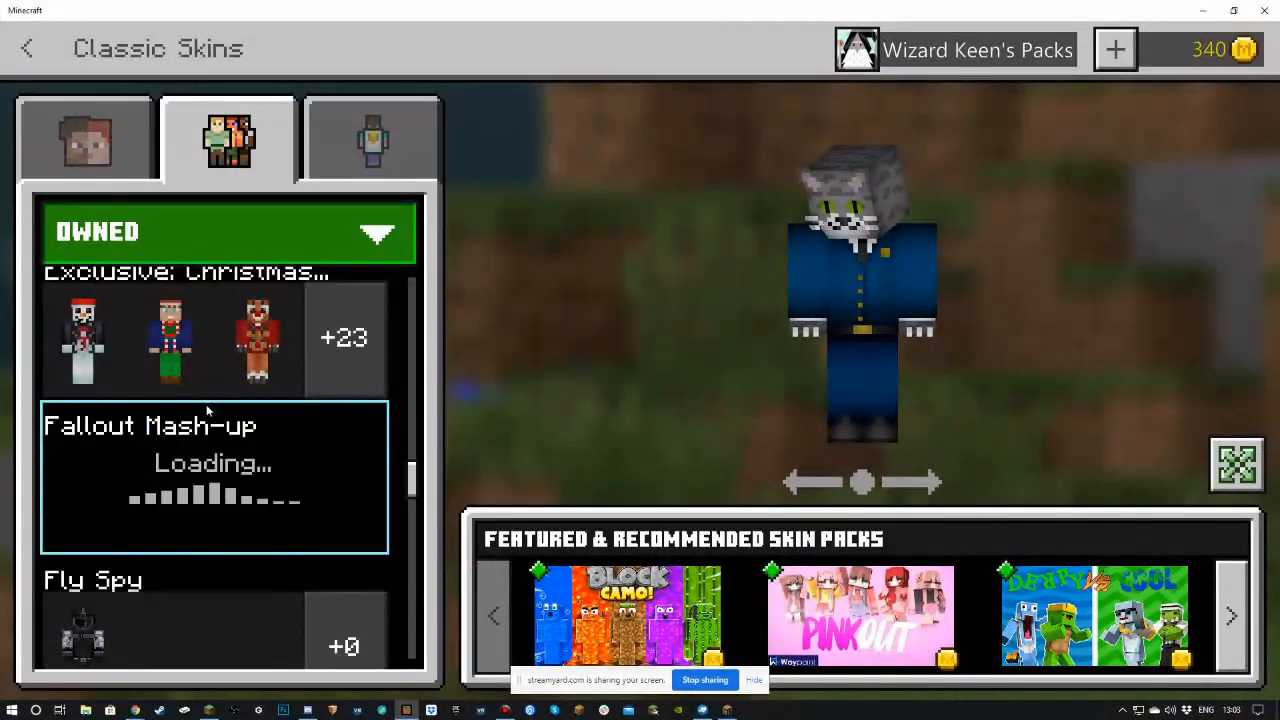
scroll(207, 403, "up", 15)
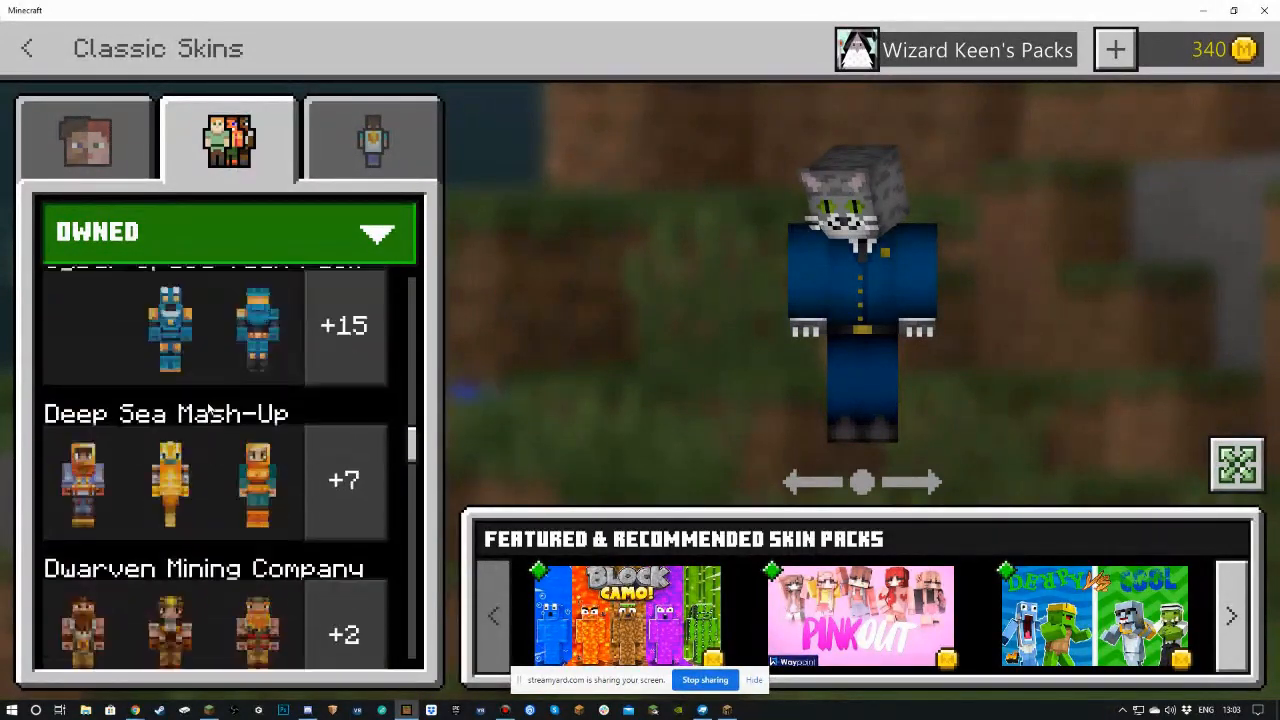
scroll(208, 401, "up", 15)
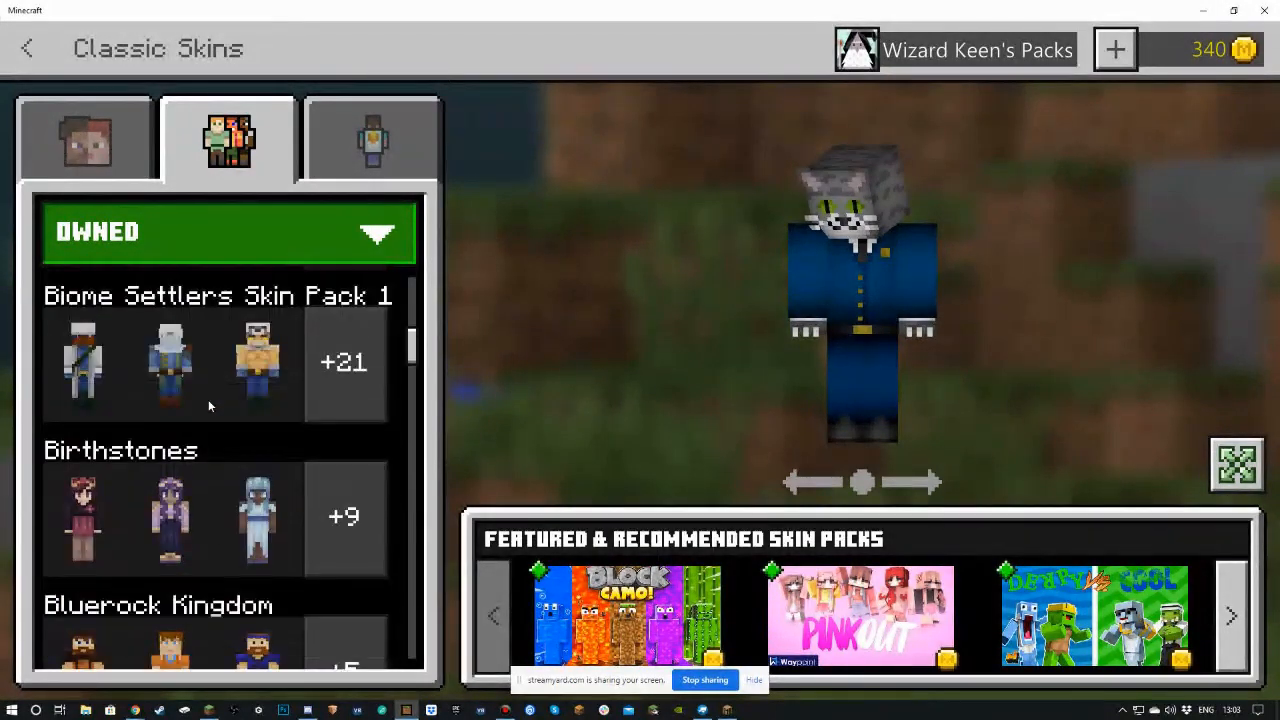
- Start choosing a new image for the imported skin, look through the Desktop folders, and cancel the file selection
left_click(84, 370)
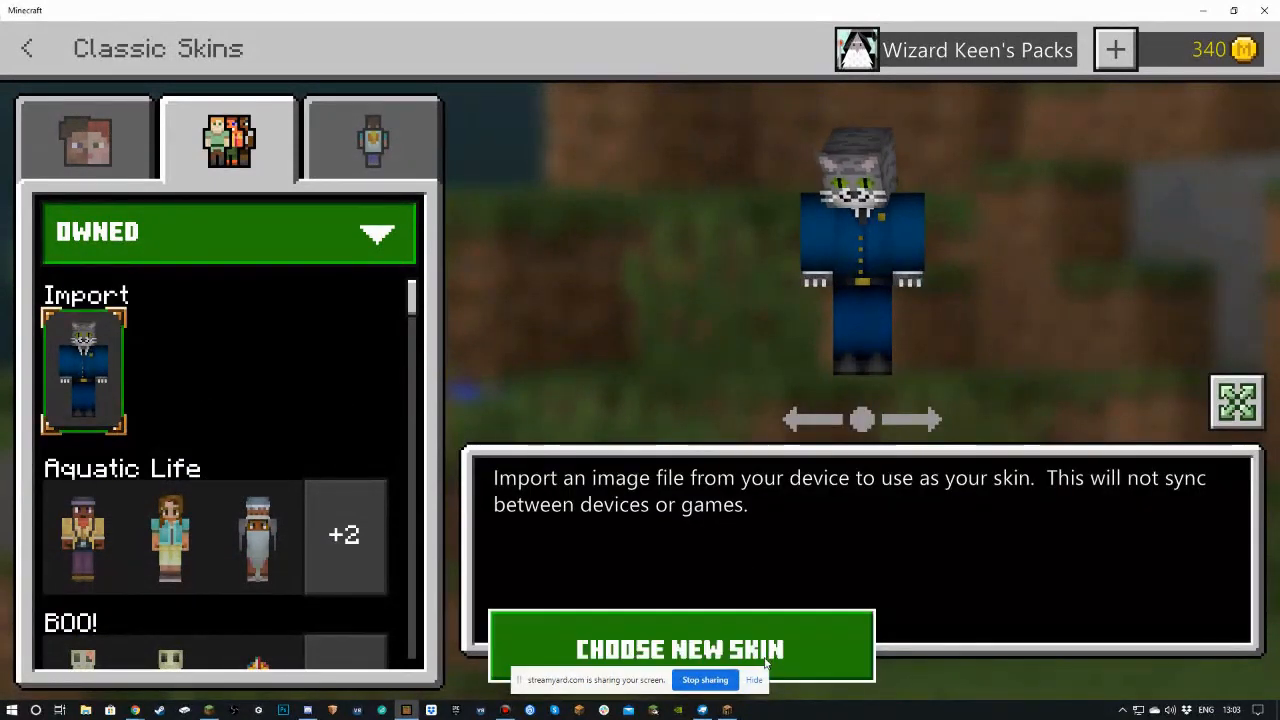
left_click(788, 645)
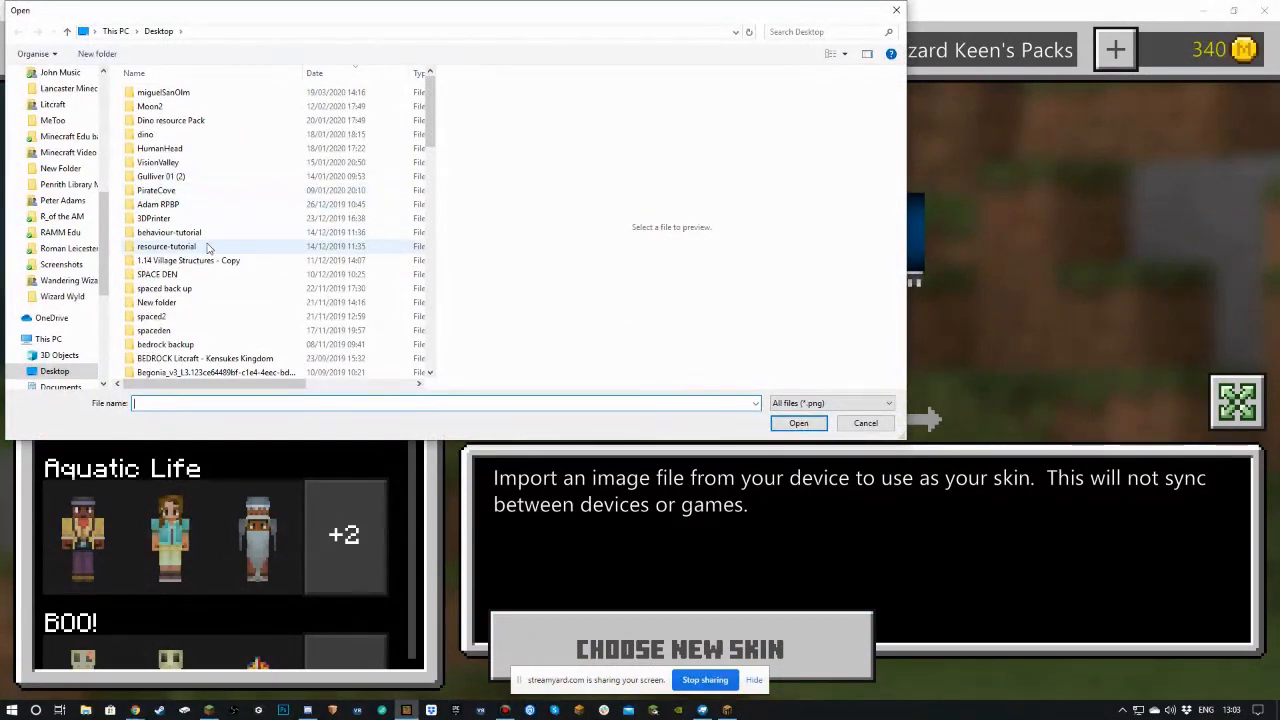
scroll(183, 250, "down", 1)
scroll(183, 250, "down", 6)
scroll(170, 280, "up", 5)
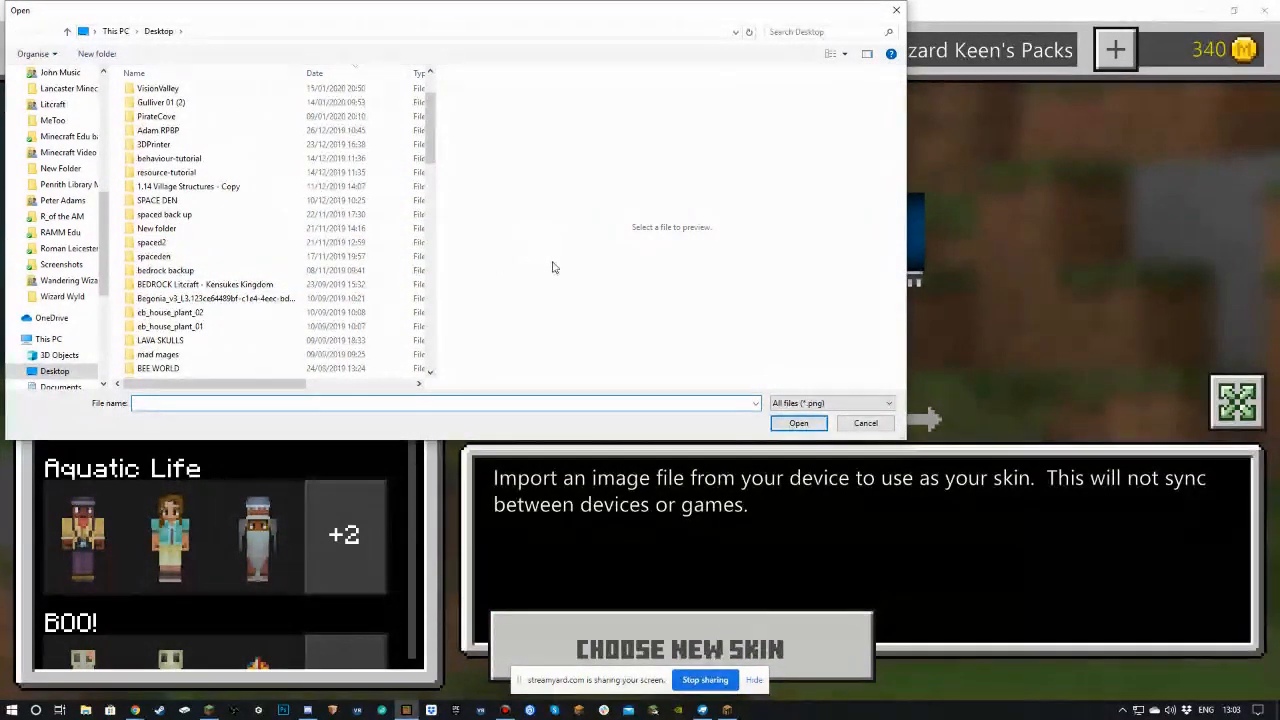
left_click(866, 424)
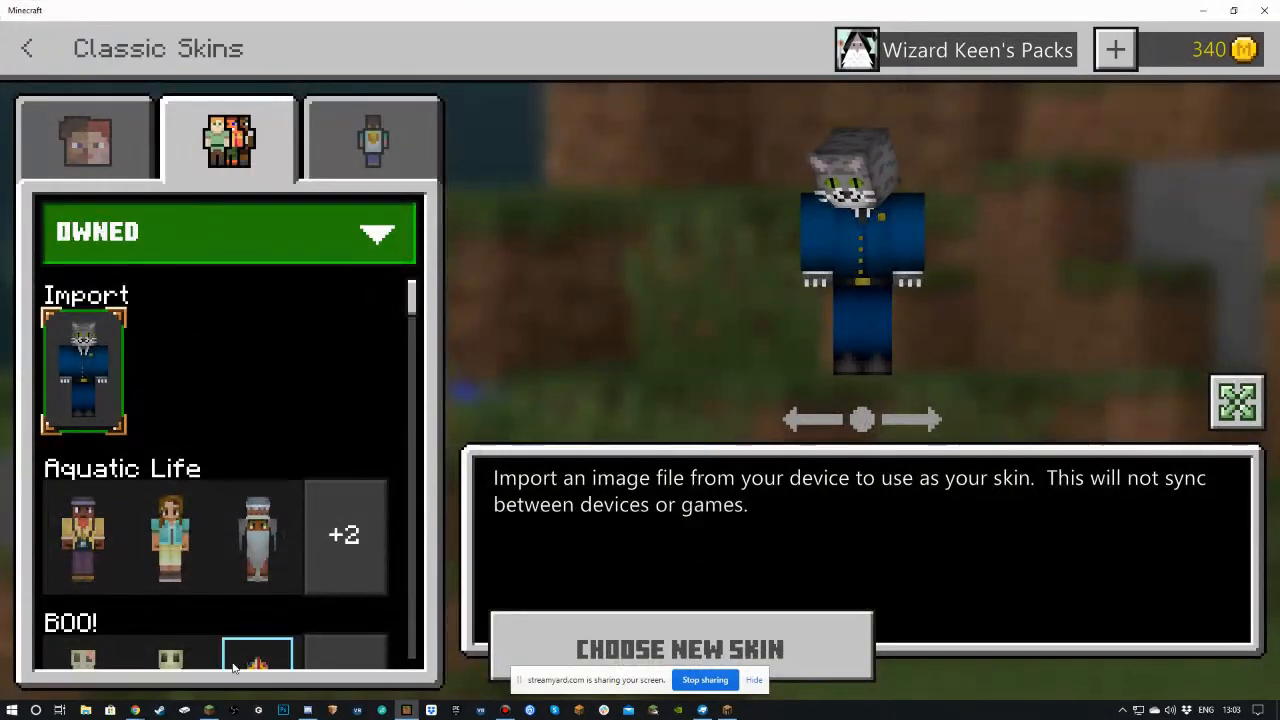
- Switch to Blockbench and restart it to leave the open BEEBOTS model and reach the start screen
left_click(703, 710)
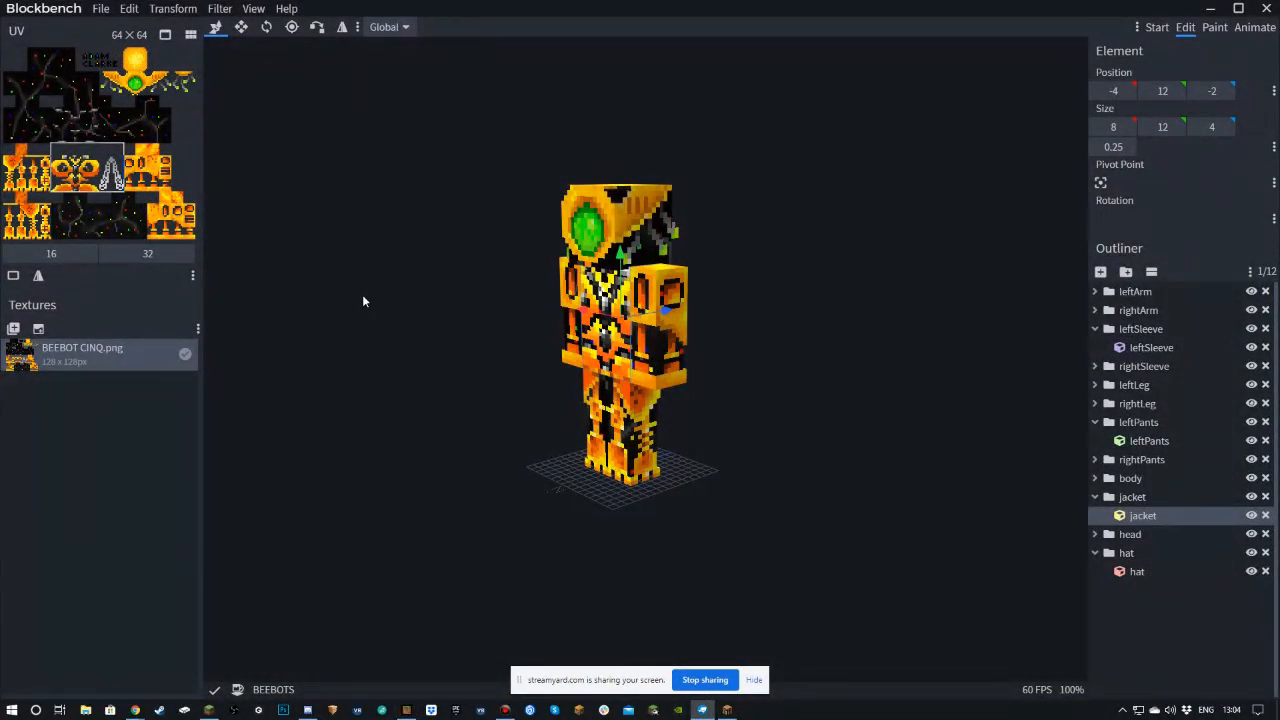
left_click(1266, 8)
left_click(704, 710)
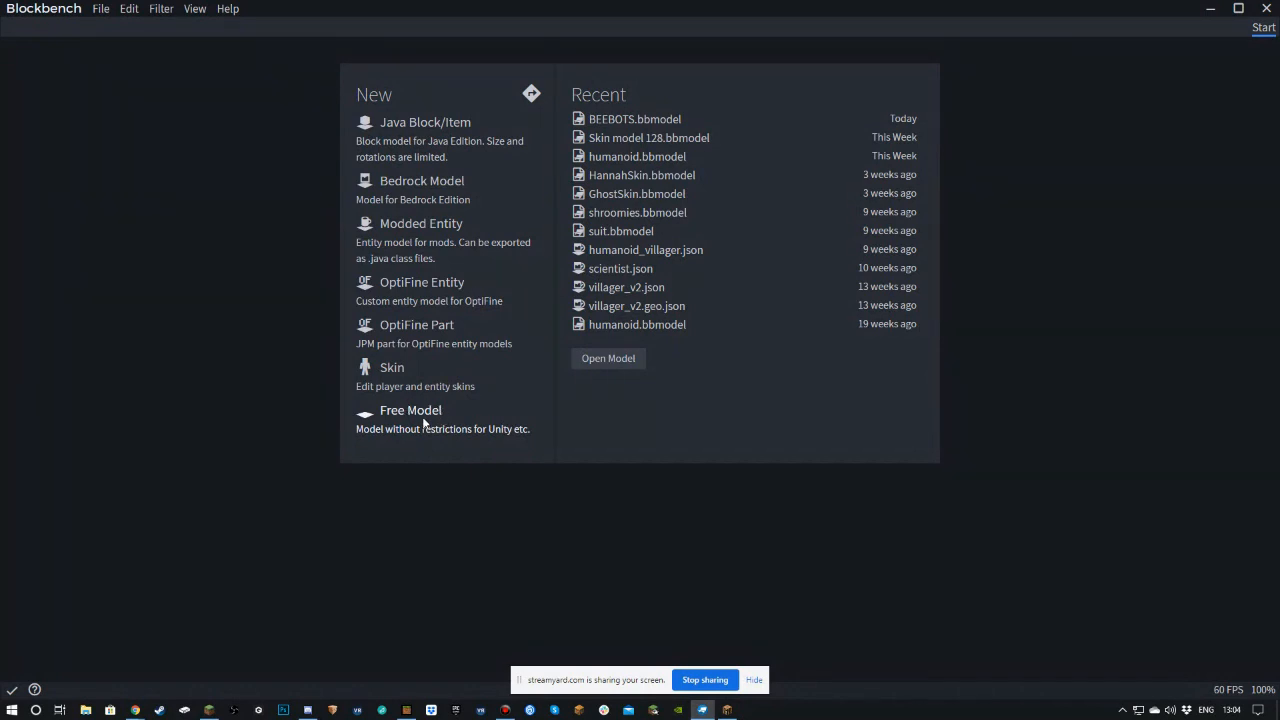
- Set up a new skin project based on the Steve model with a resolution of 32x
left_click(390, 369)
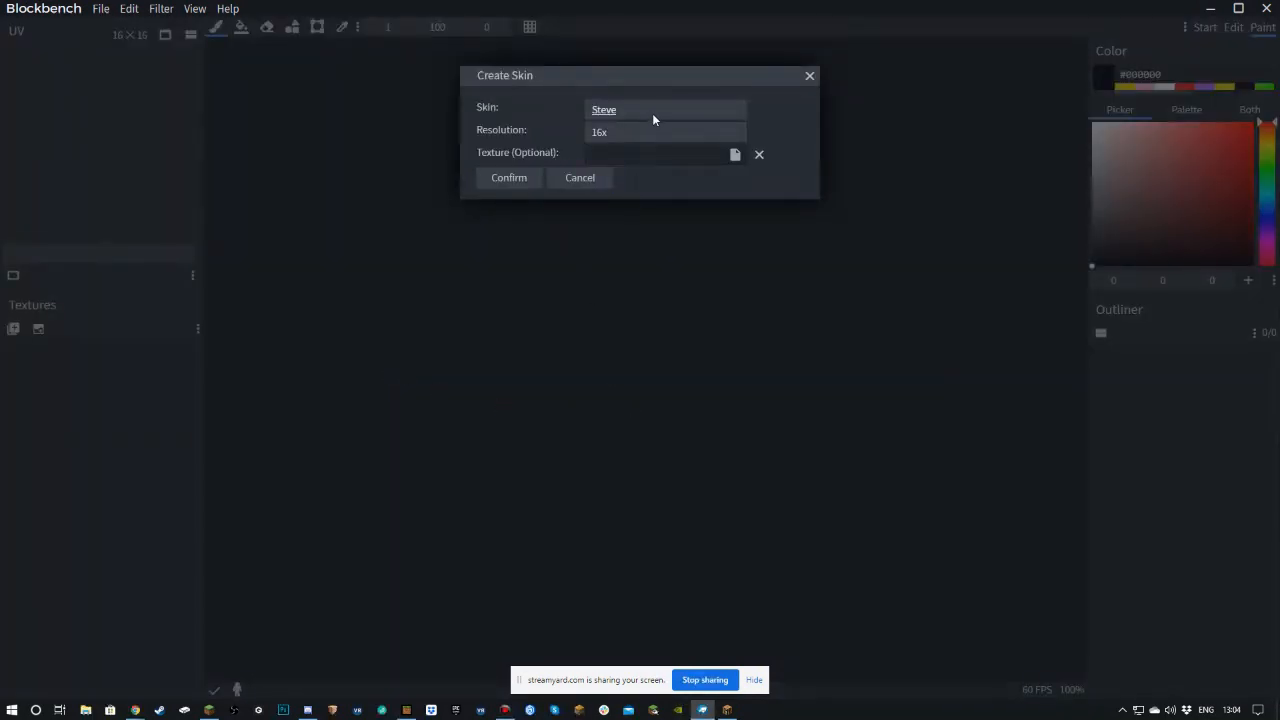
left_click_drag(656, 80, 660, 220)
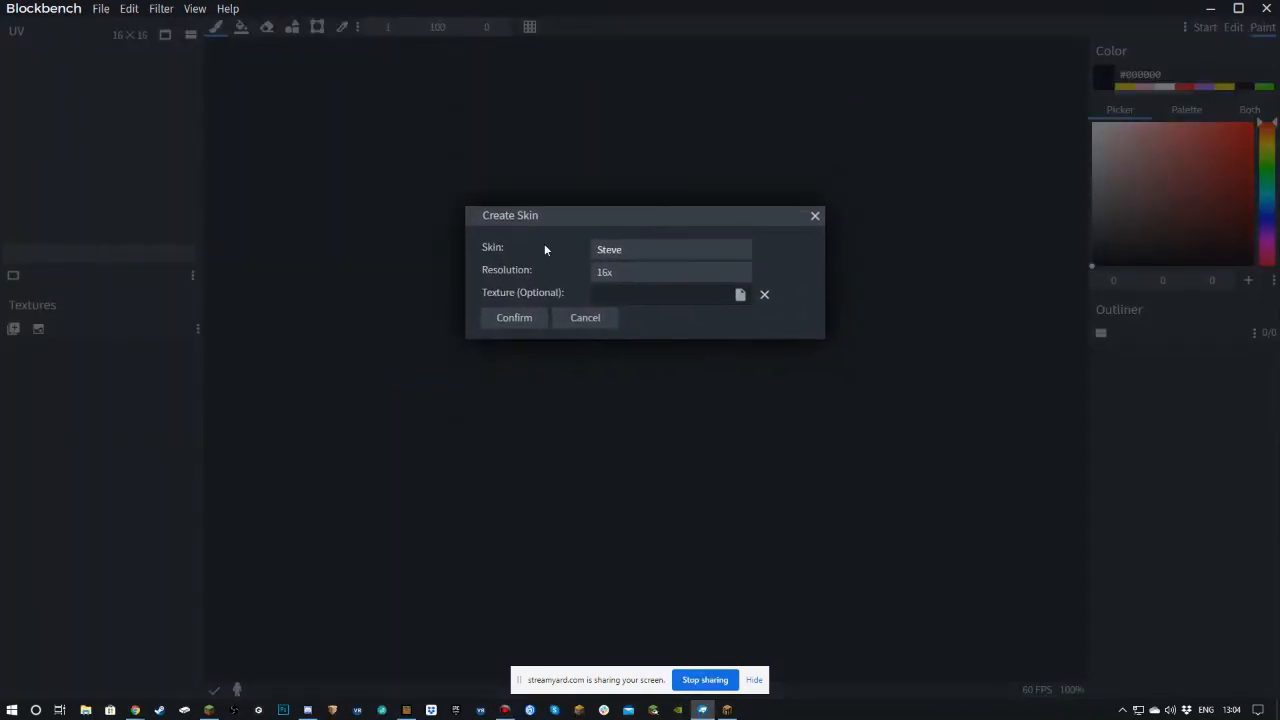
left_click(669, 252)
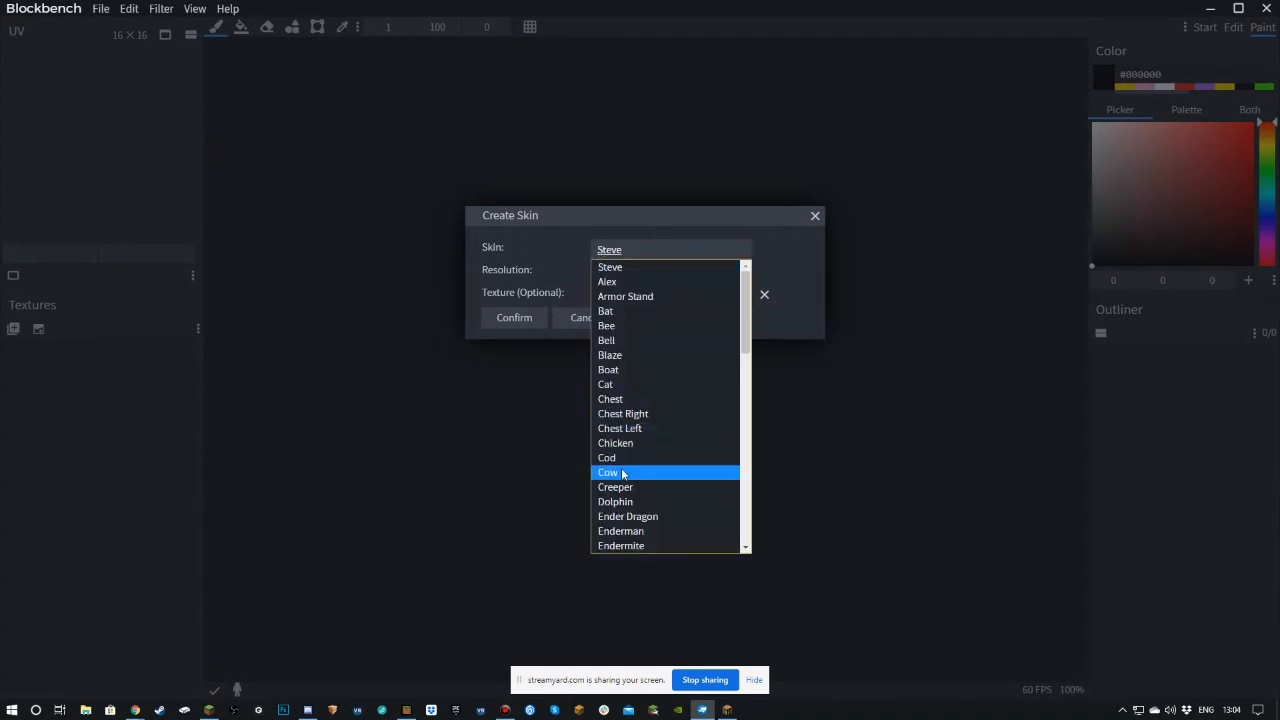
left_click(656, 263)
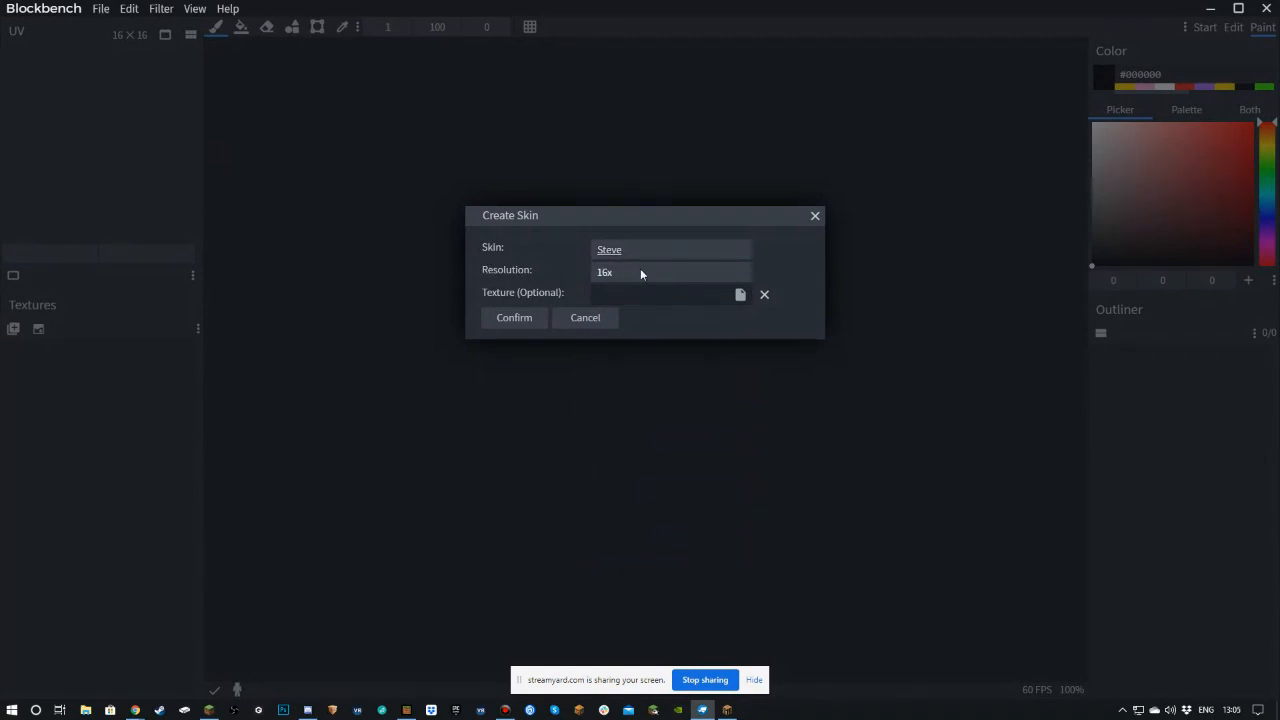
left_click(641, 273)
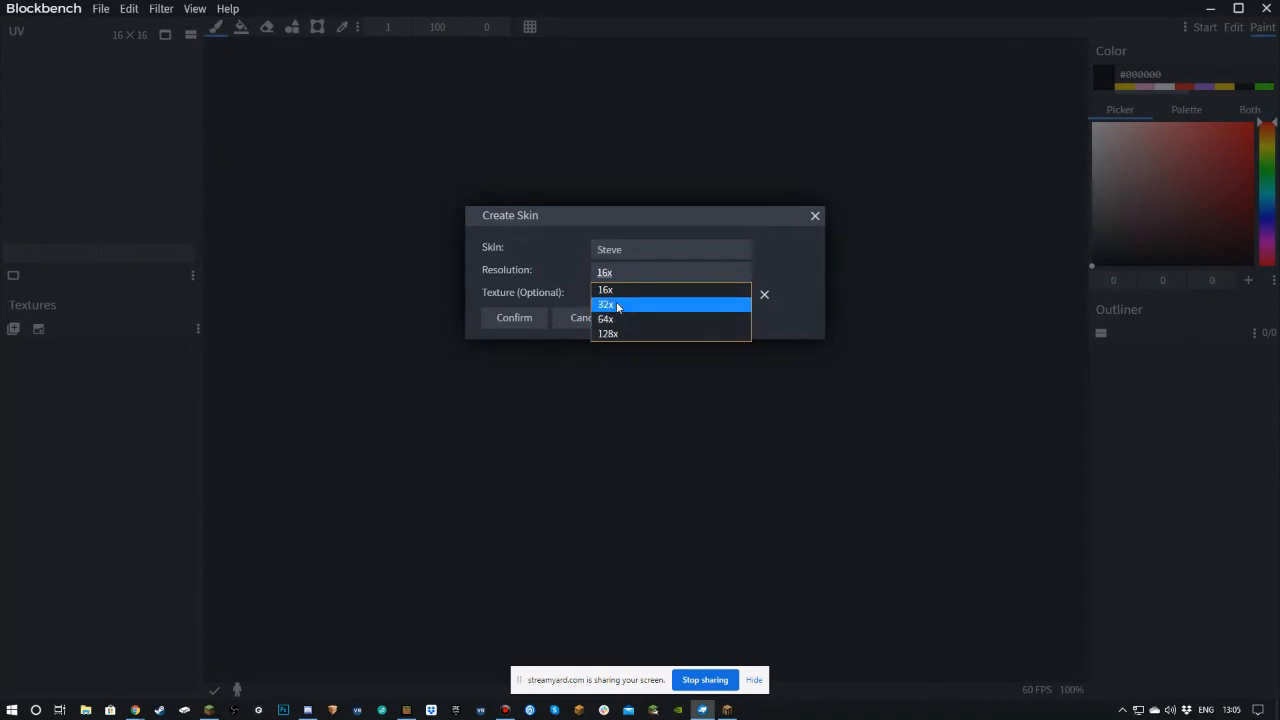
left_click(618, 305)
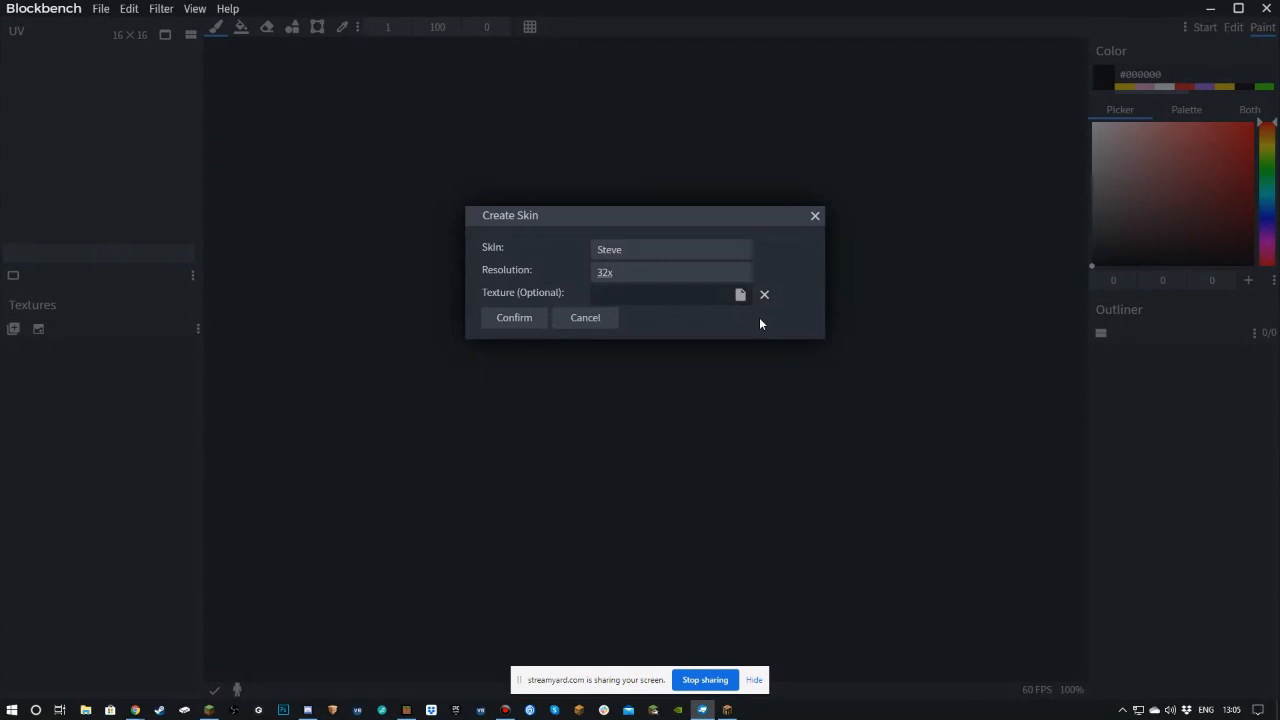
- Switch the resolution between 16x and 32x, leave it at 32x, and create the skin
left_click(647, 270)
left_click(635, 287)
left_click(634, 277)
left_click(629, 303)
left_click(635, 272)
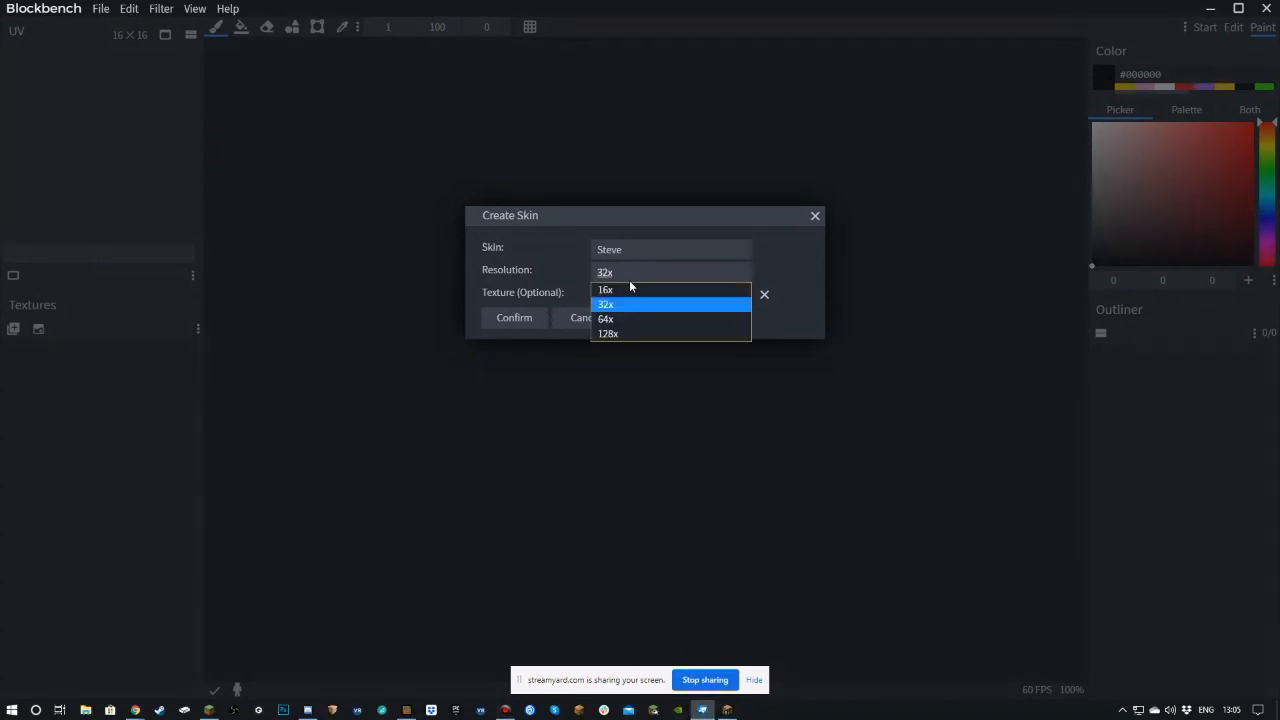
left_click(627, 305)
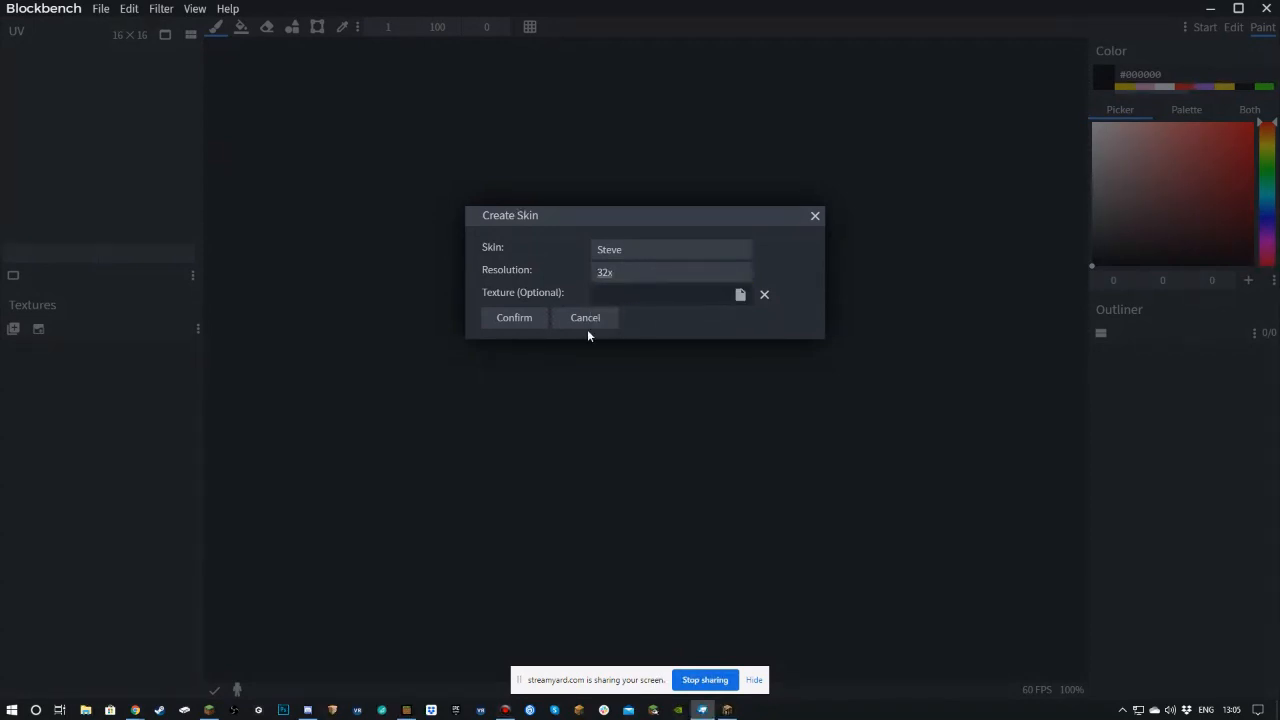
left_click(512, 317)
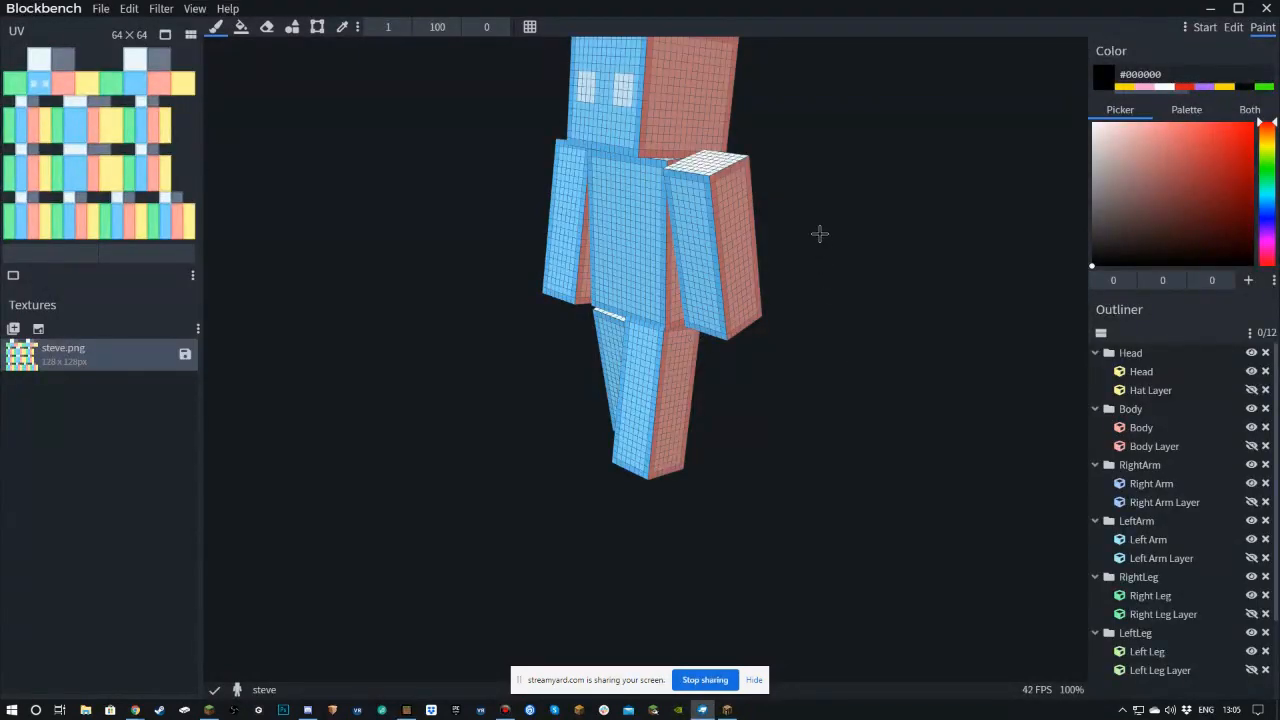
- Examine the blank Steve model and its pixel grid from the front and both sides, close up and from farther away
left_click_drag(801, 373, 877, 354)
left_click_drag(823, 277, 843, 251)
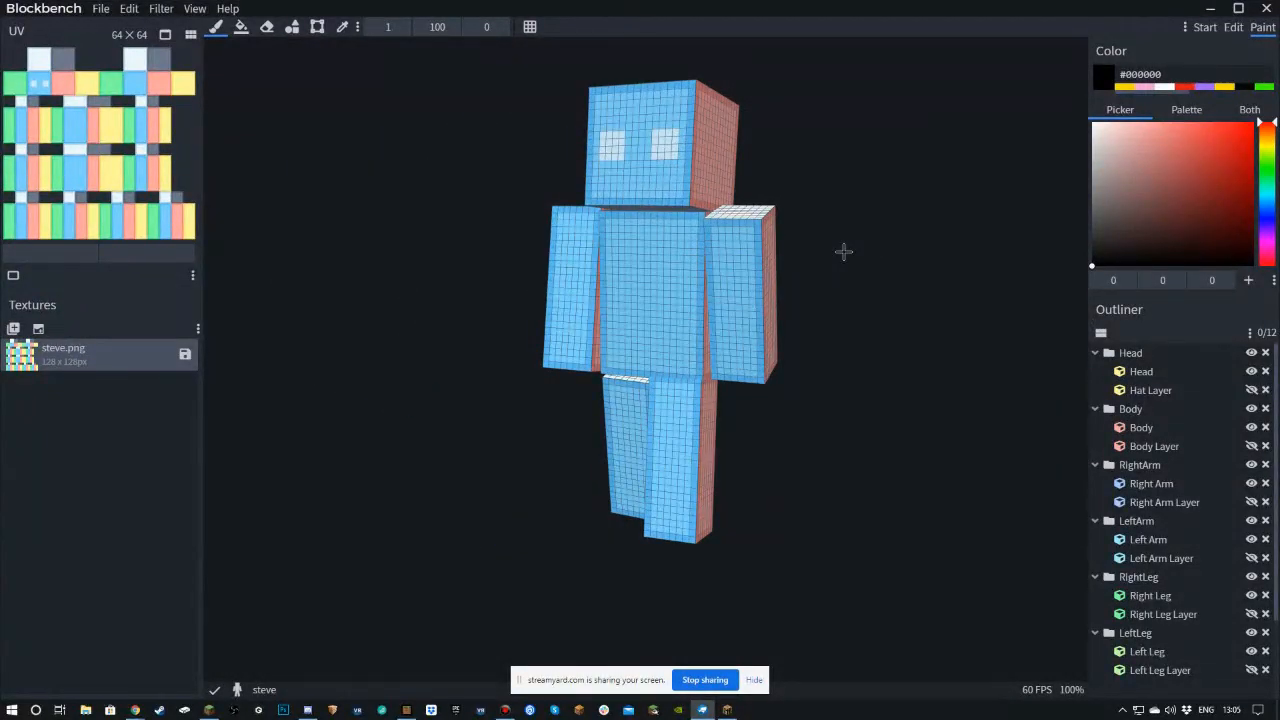
left_click_drag(844, 252, 565, 285)
left_click_drag(831, 294, 320, 355)
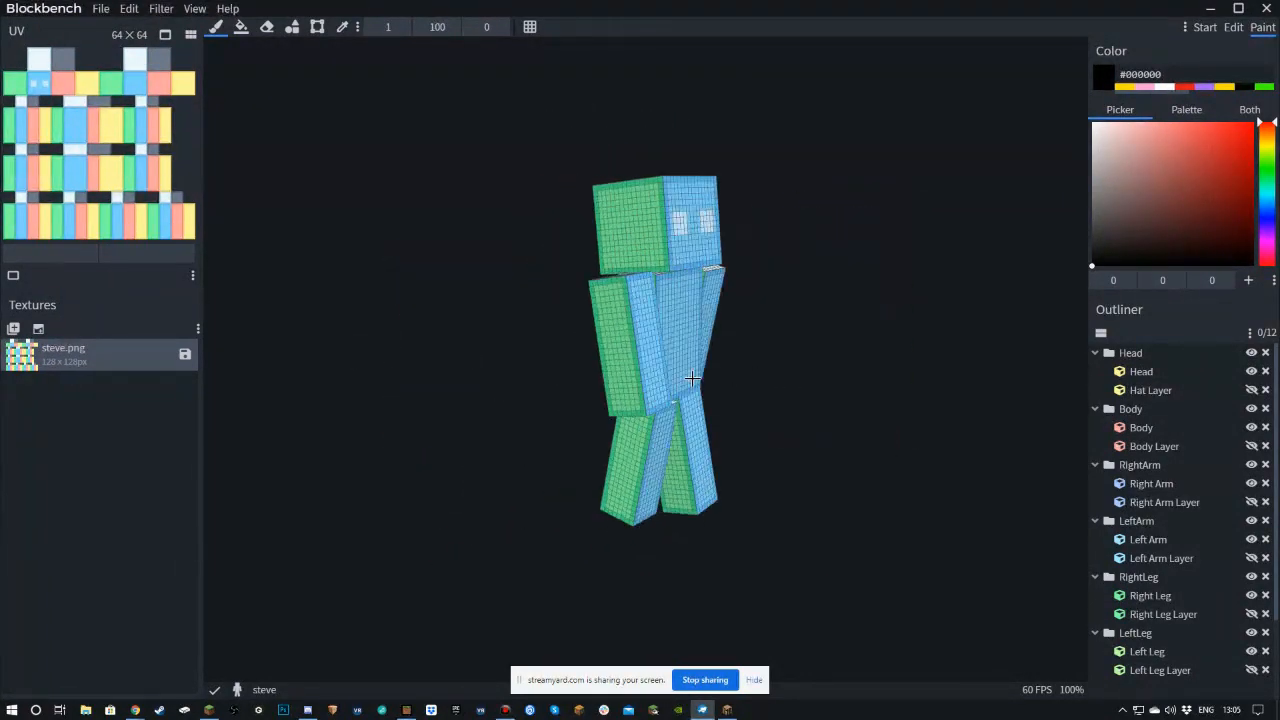
scroll(809, 366, "up", 4)
scroll(810, 367, "down", 2)
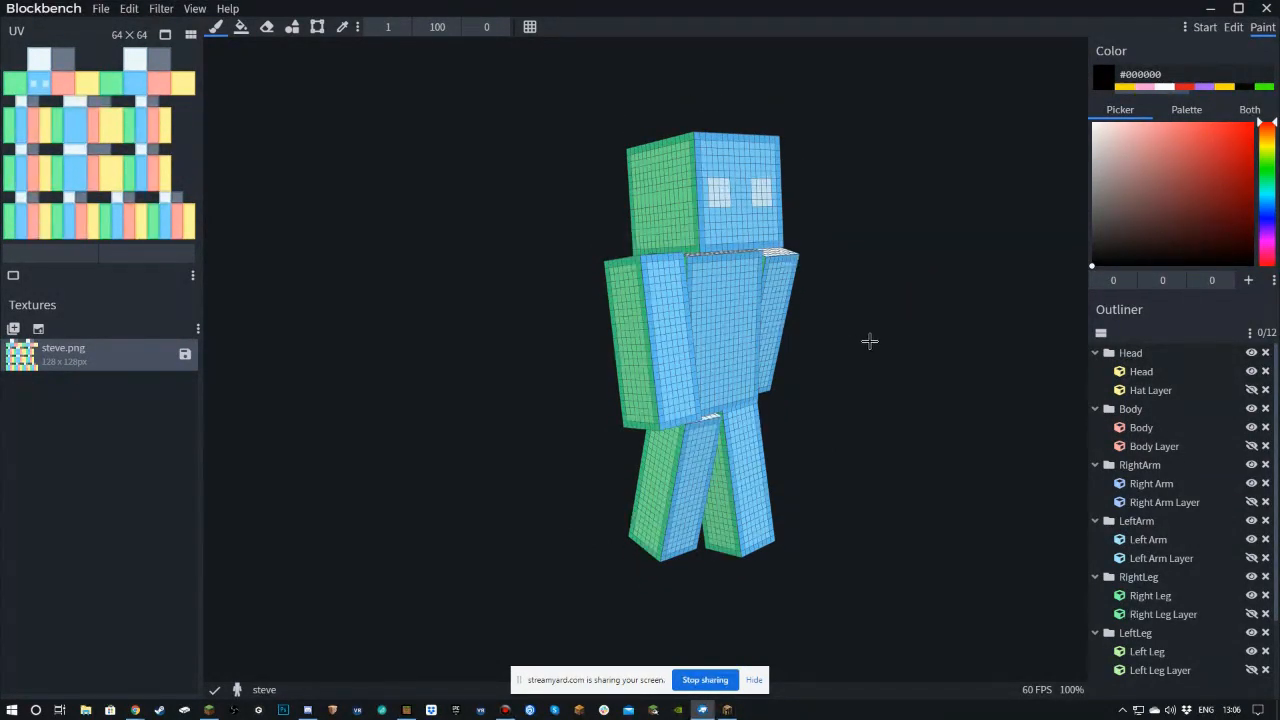
scroll(869, 341, "up", 3)
scroll(869, 340, "down", 1)
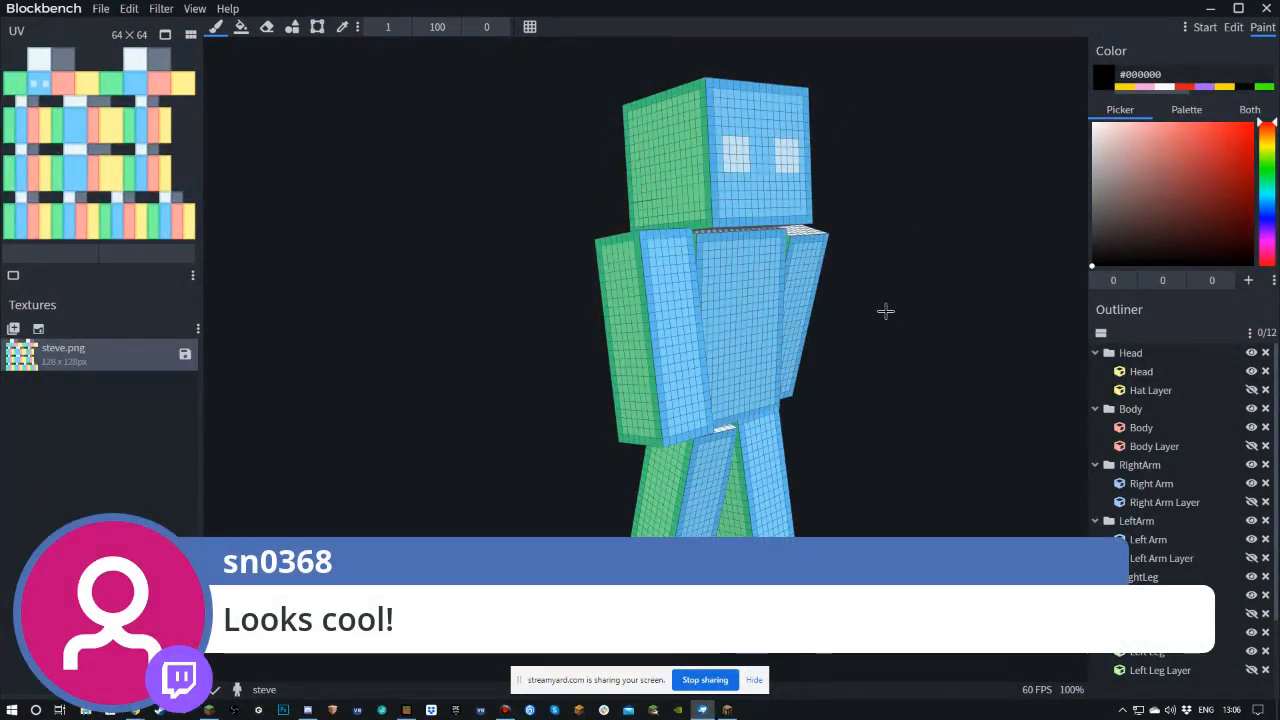
scroll(886, 310, "up", 5)
scroll(886, 310, "down", 5)
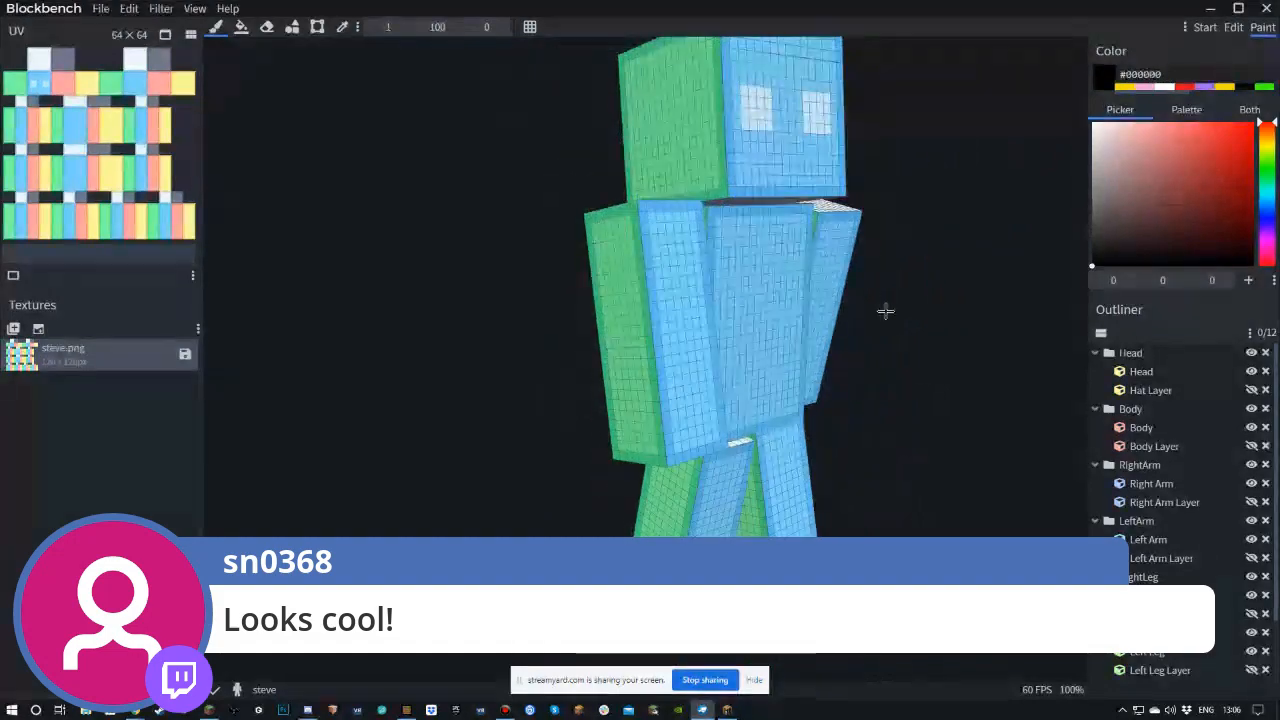
scroll(800, 318, "up", 2)
scroll(847, 315, "down", 2)
left_click_drag(937, 312, 849, 280)
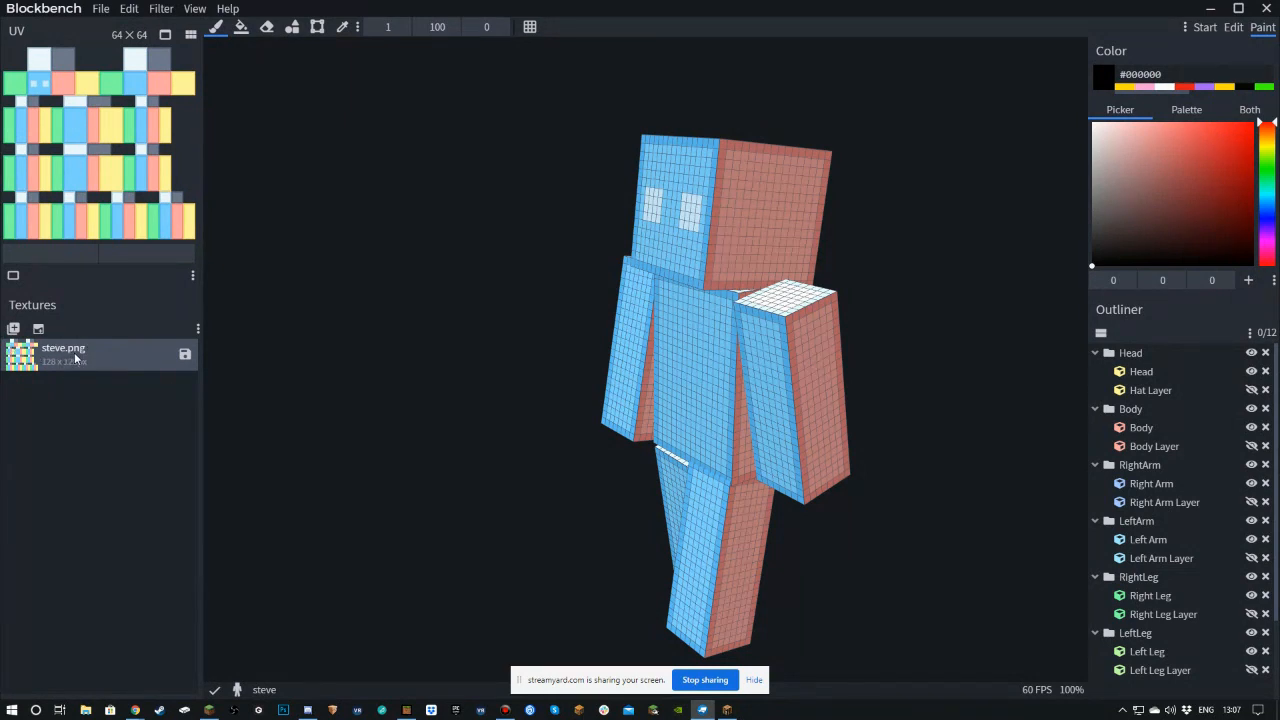
- Save the skin texture as steve.png in the Wizard Wyld folder
left_click(185, 356)
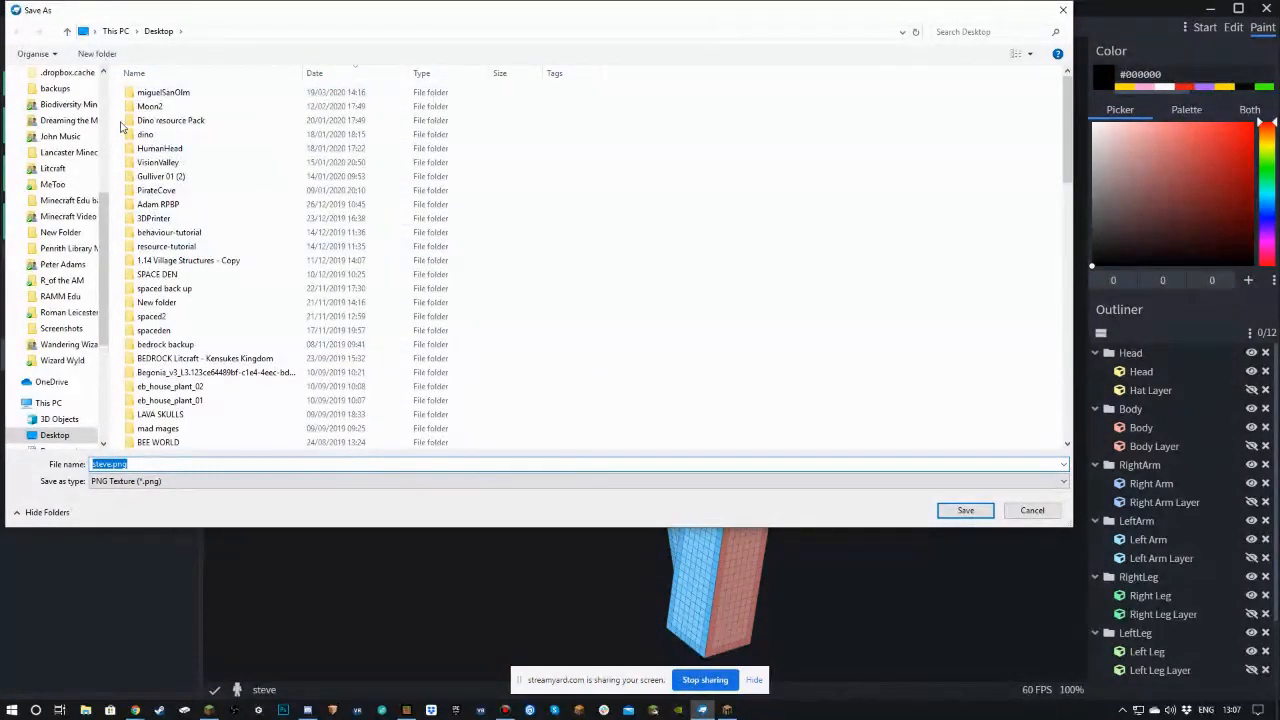
left_click(60, 359)
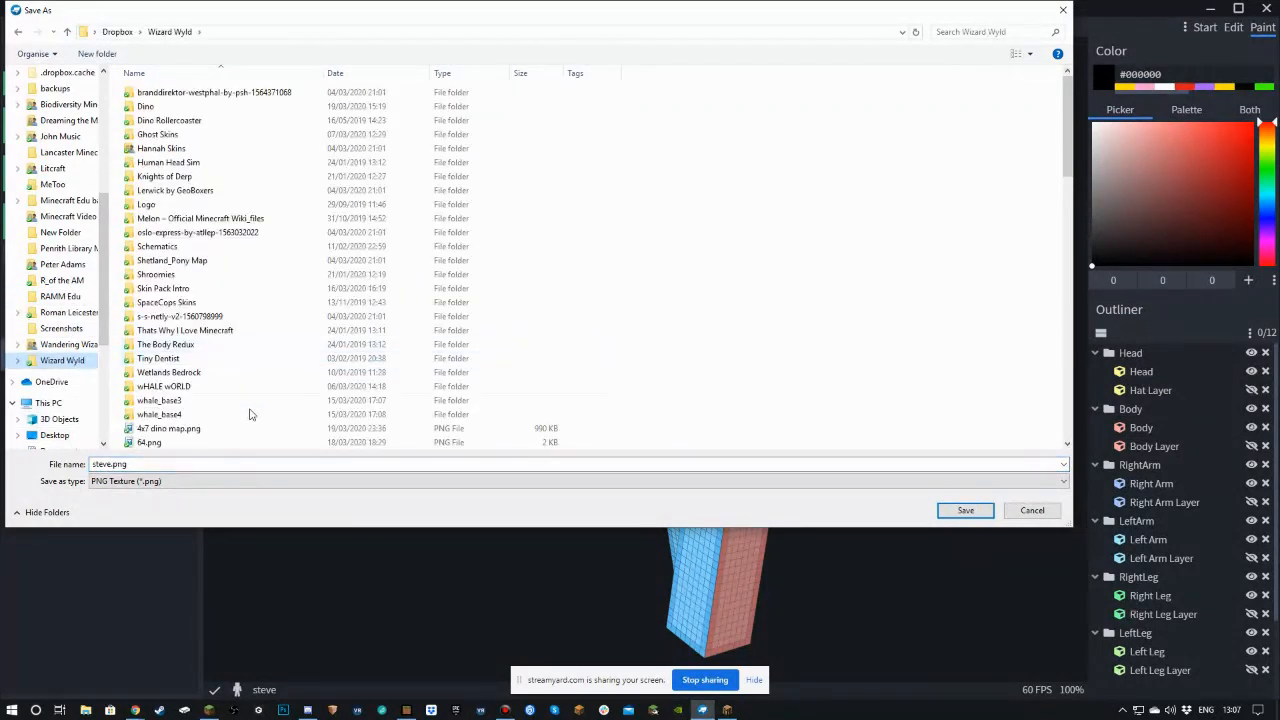
left_click(962, 511)
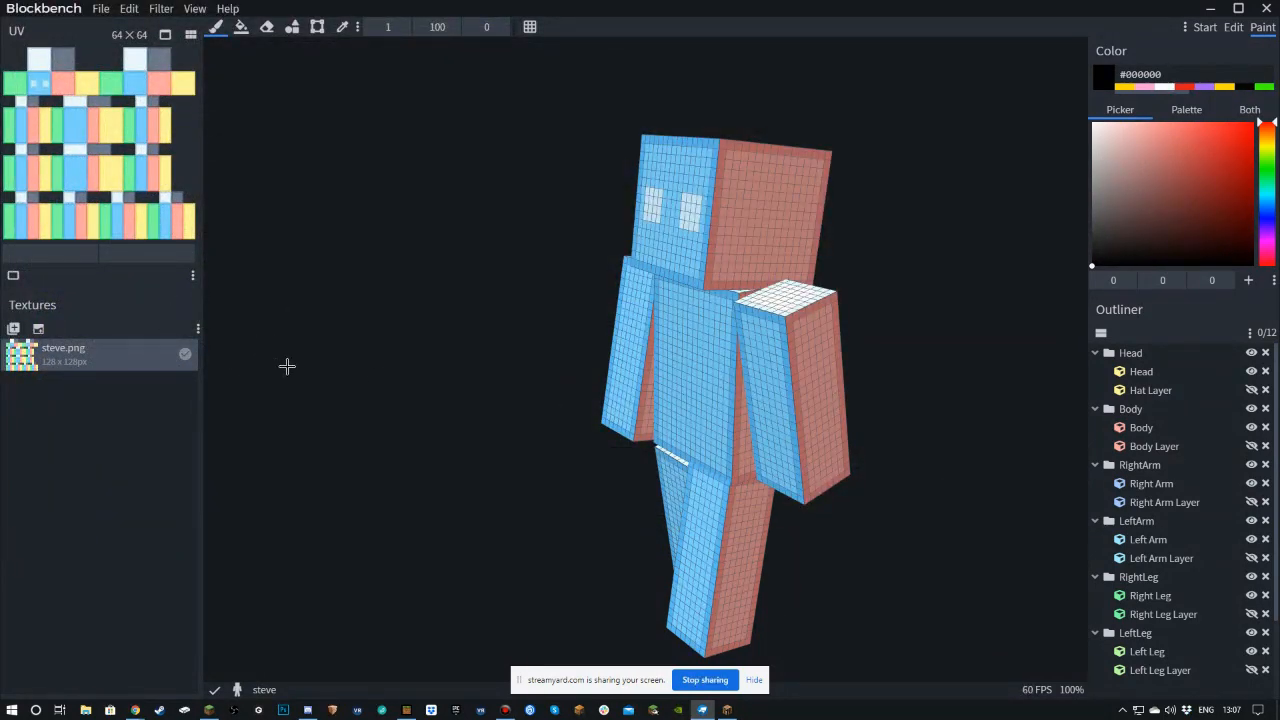
left_click(104, 12)
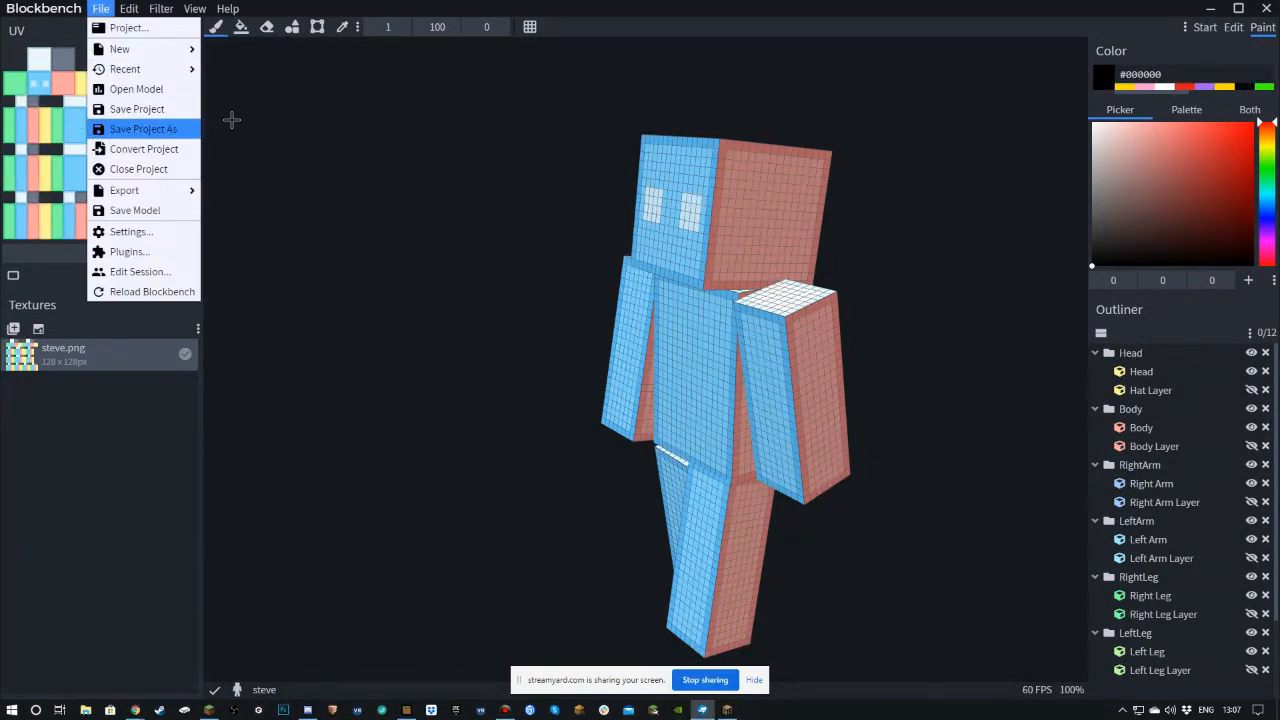
left_click(367, 109)
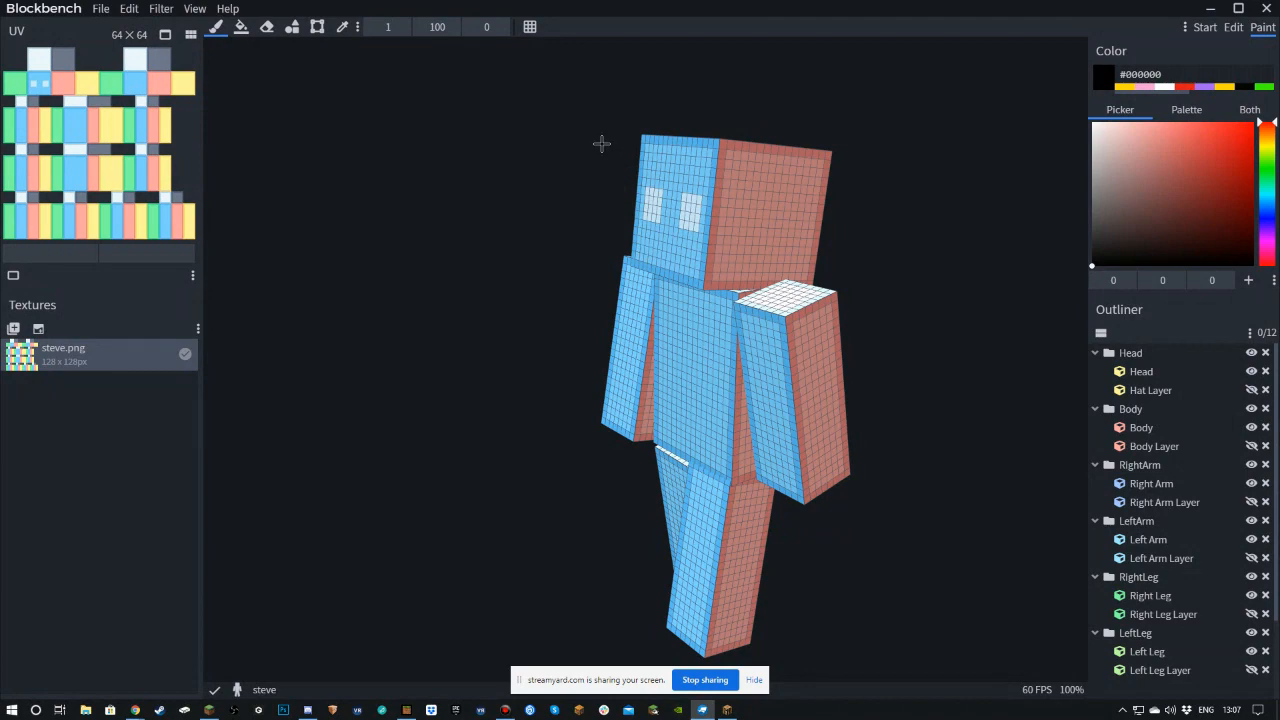
left_click_drag(917, 257, 797, 234)
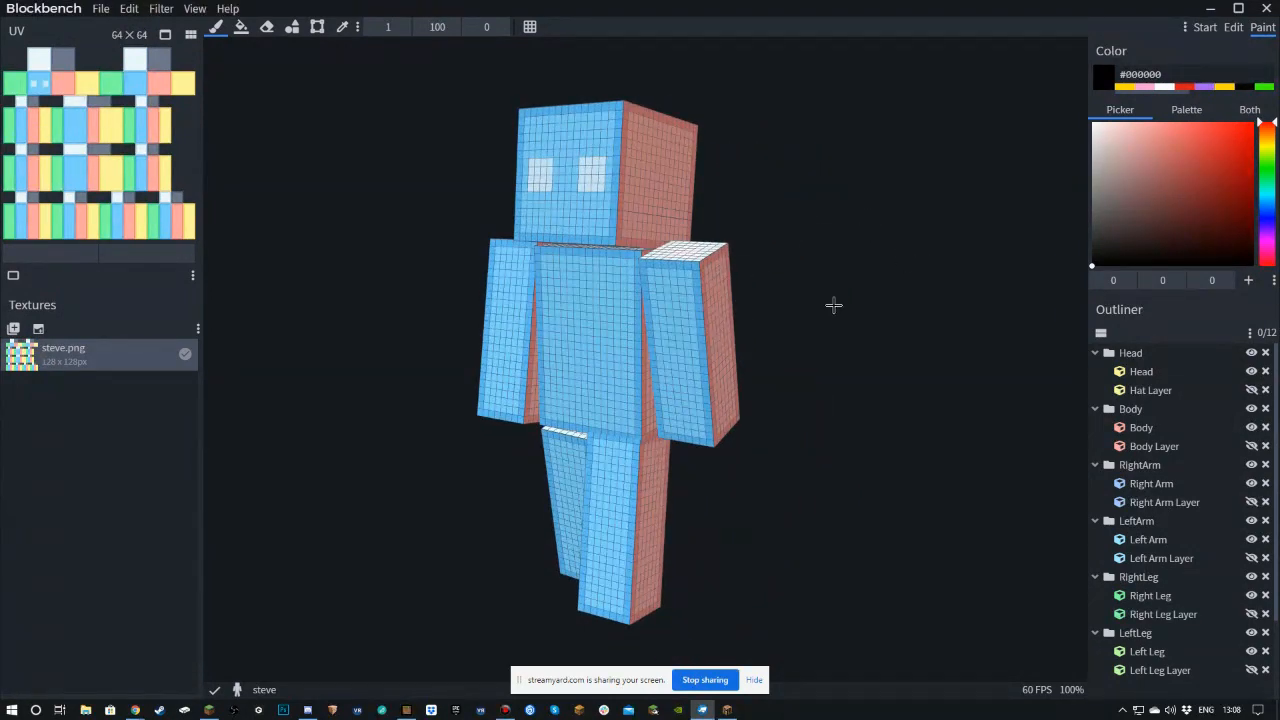
left_click_drag(834, 305, 889, 317)
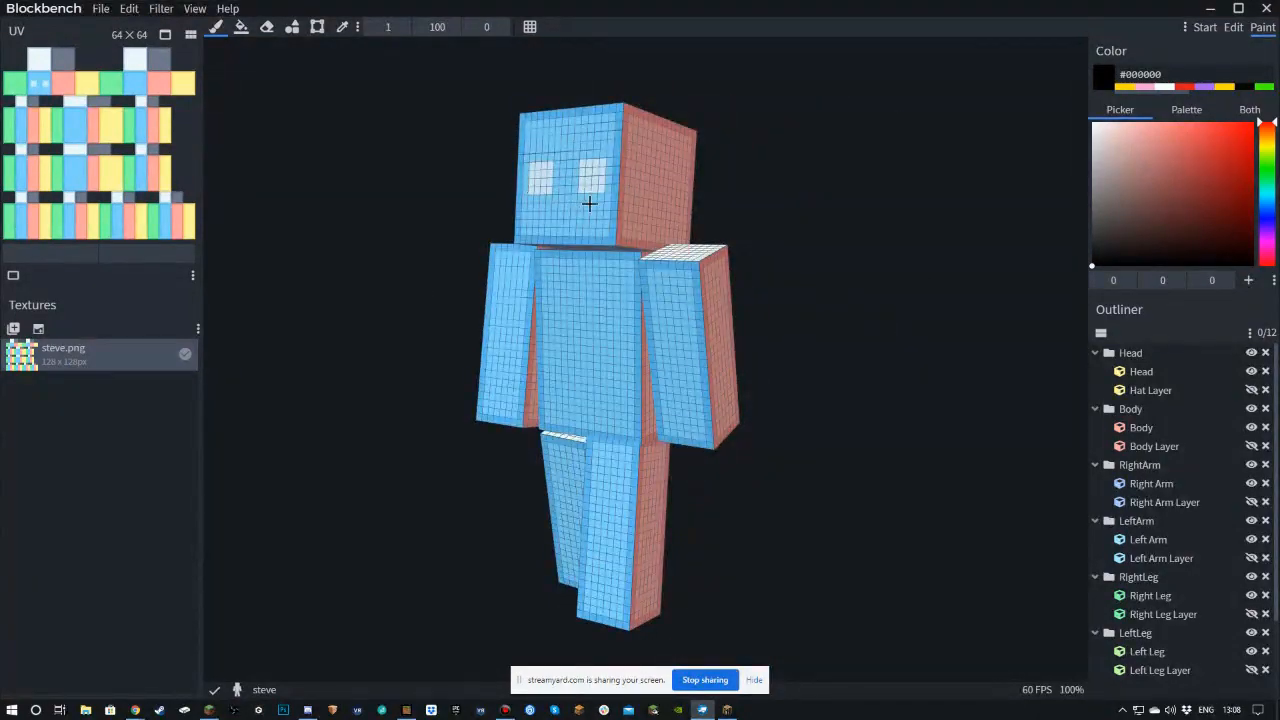
left_click_drag(772, 249, 785, 273)
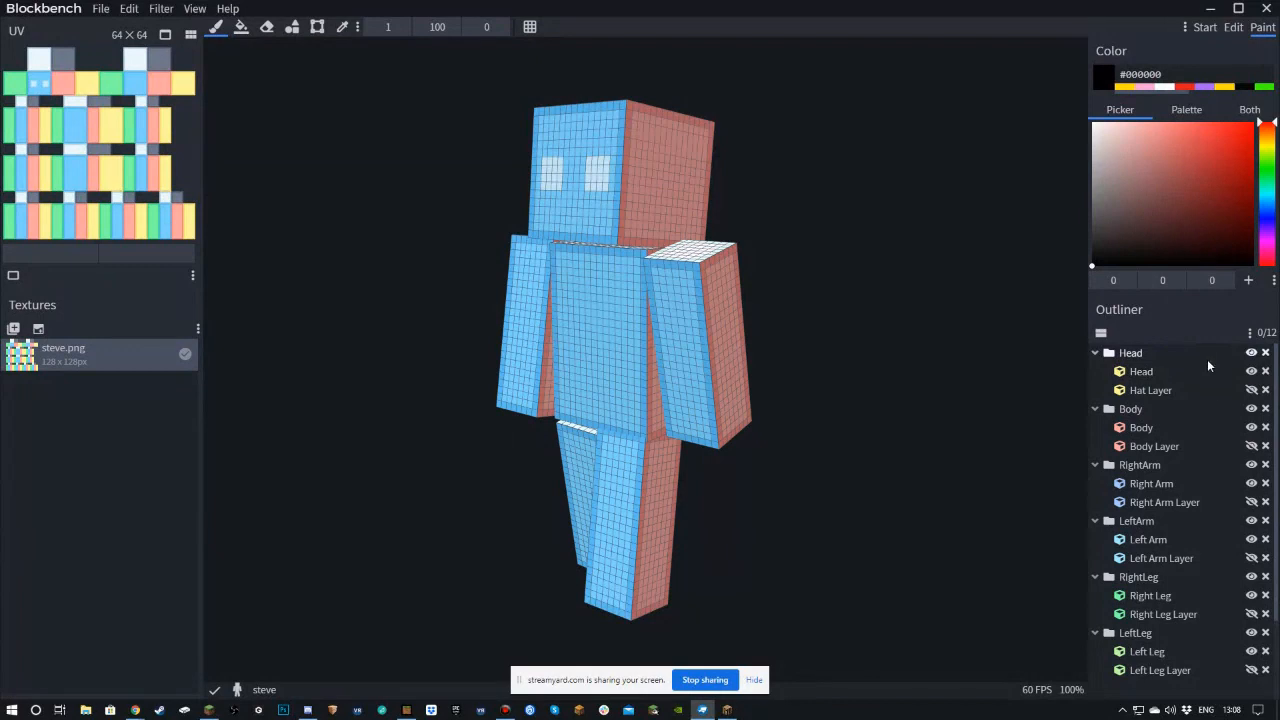
- Collapse all six body-part groups in the outliner, from Head to LeftLeg
left_click(1095, 353)
left_click(1095, 371)
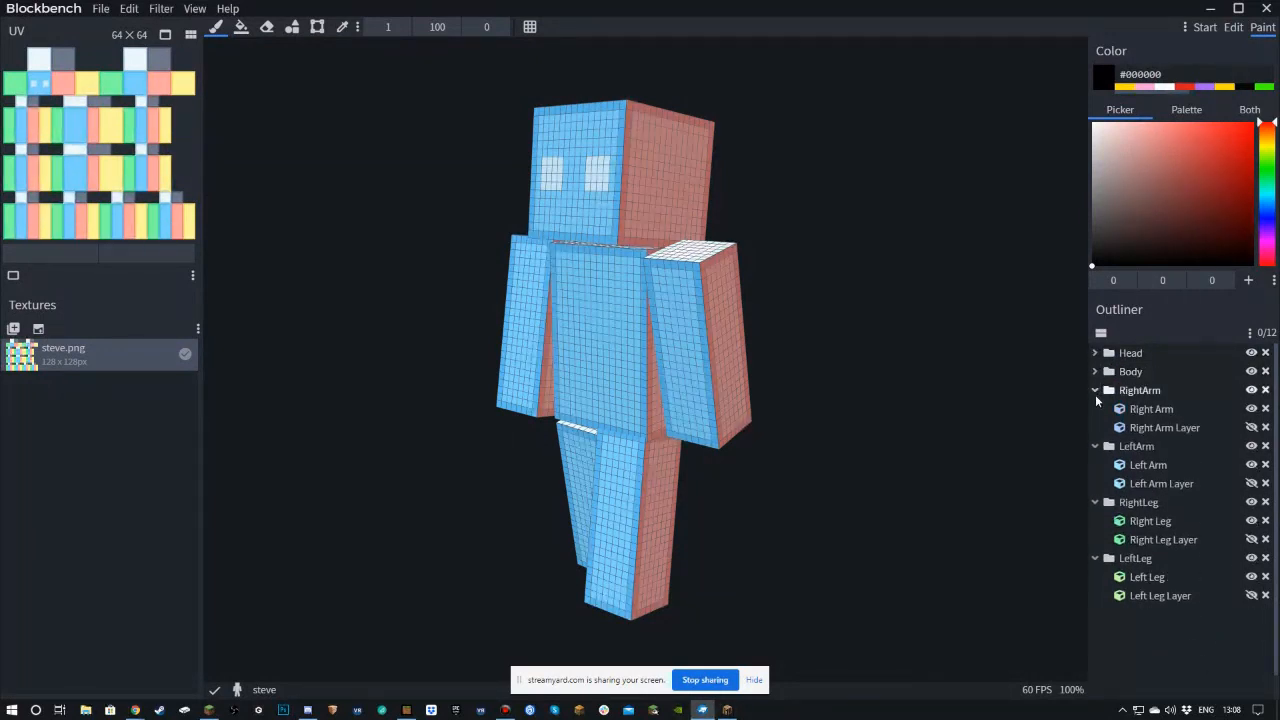
left_click(1095, 390)
left_click(1095, 409)
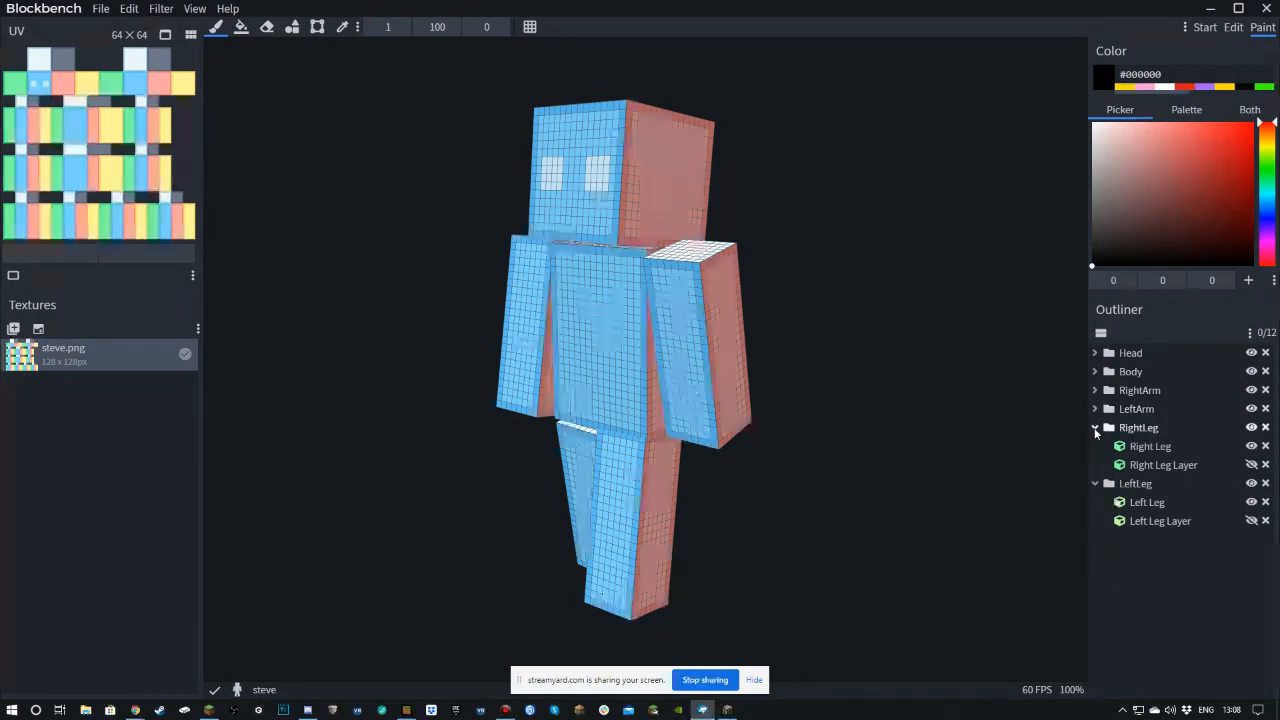
left_click(1095, 427)
left_click(1095, 446)
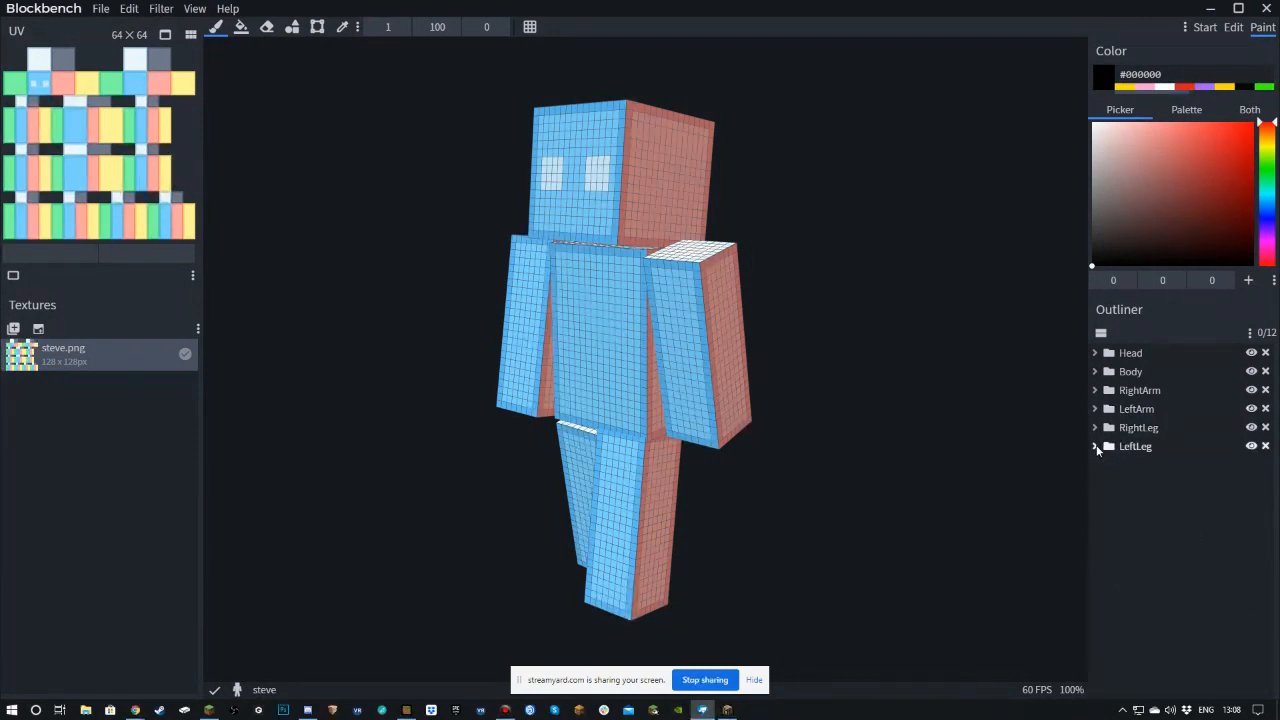
- Expand the Head group and toggle the Hat Layer's visibility several times, leaving the layer shown
left_click(1095, 354)
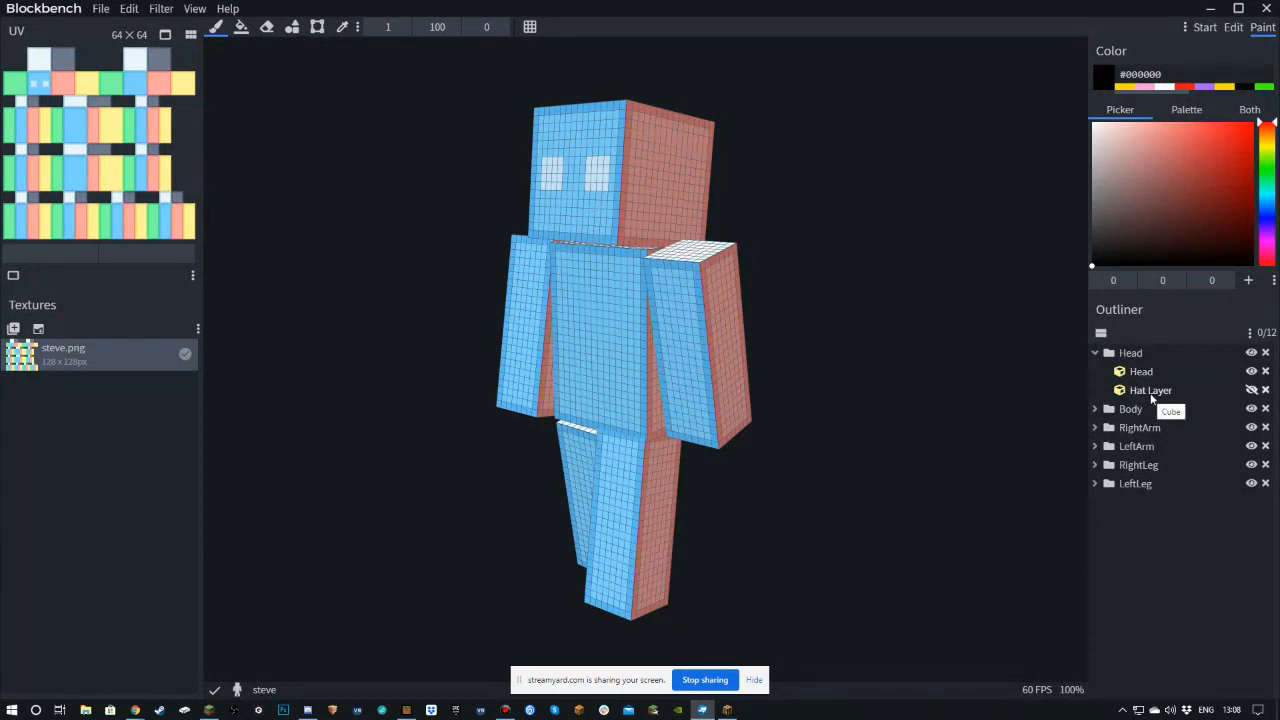
left_click(1251, 390)
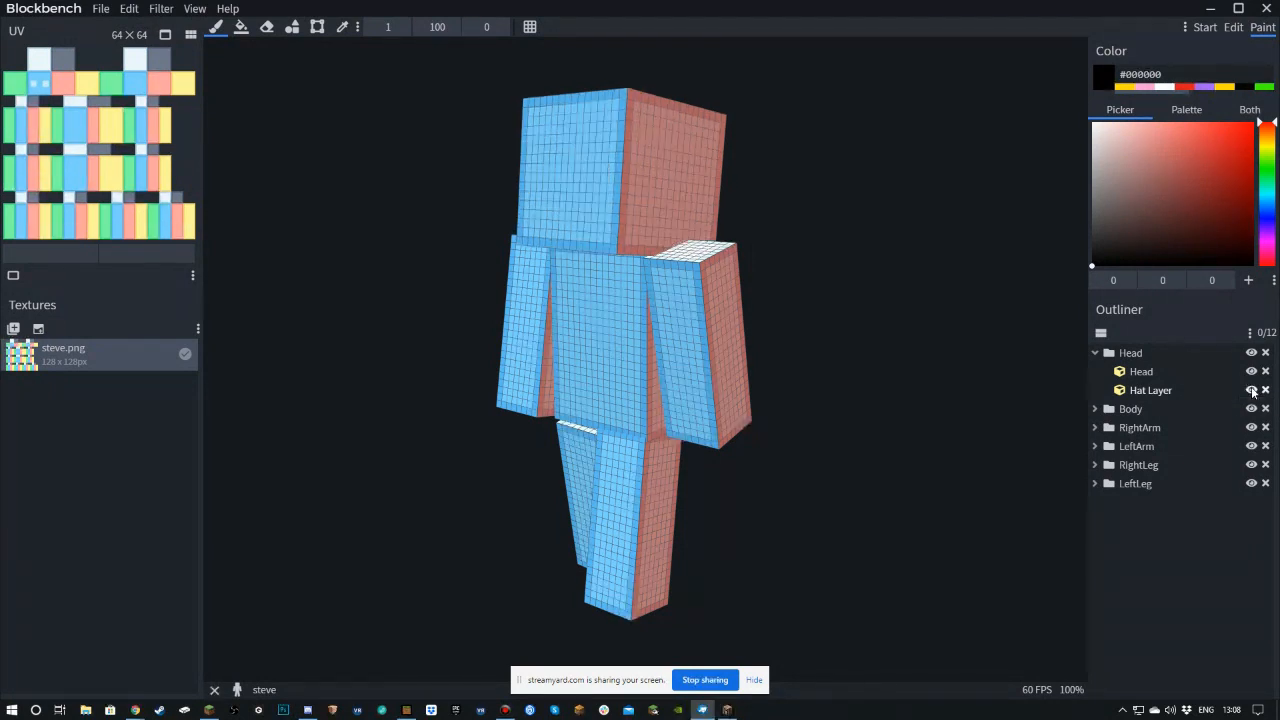
left_click(1251, 390)
left_click(1251, 390)
left_click(1251, 390)
left_click(1251, 390)
left_click(1251, 390)
left_click(1251, 390)
- Expand the torso and arm groups and show the Body Layer, Right Arm Layer and Left Arm Layer
left_click(1095, 409)
left_click(1251, 446)
left_click(1095, 465)
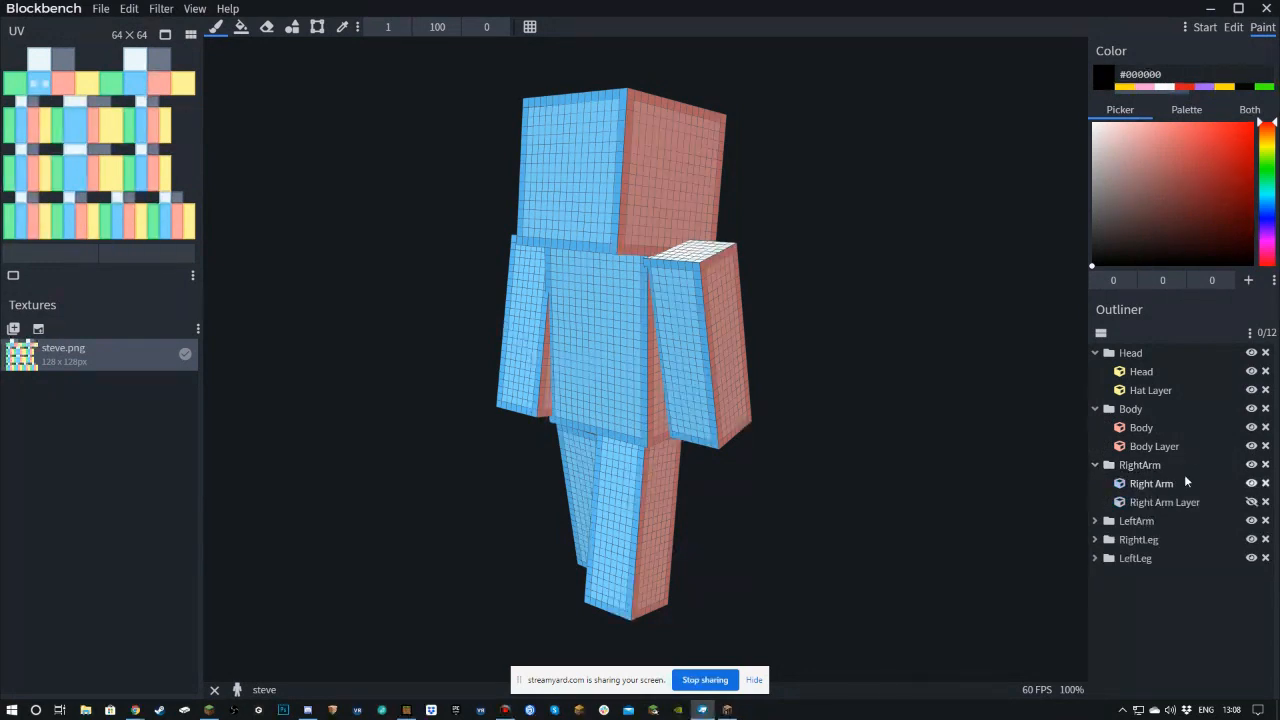
left_click(1251, 502)
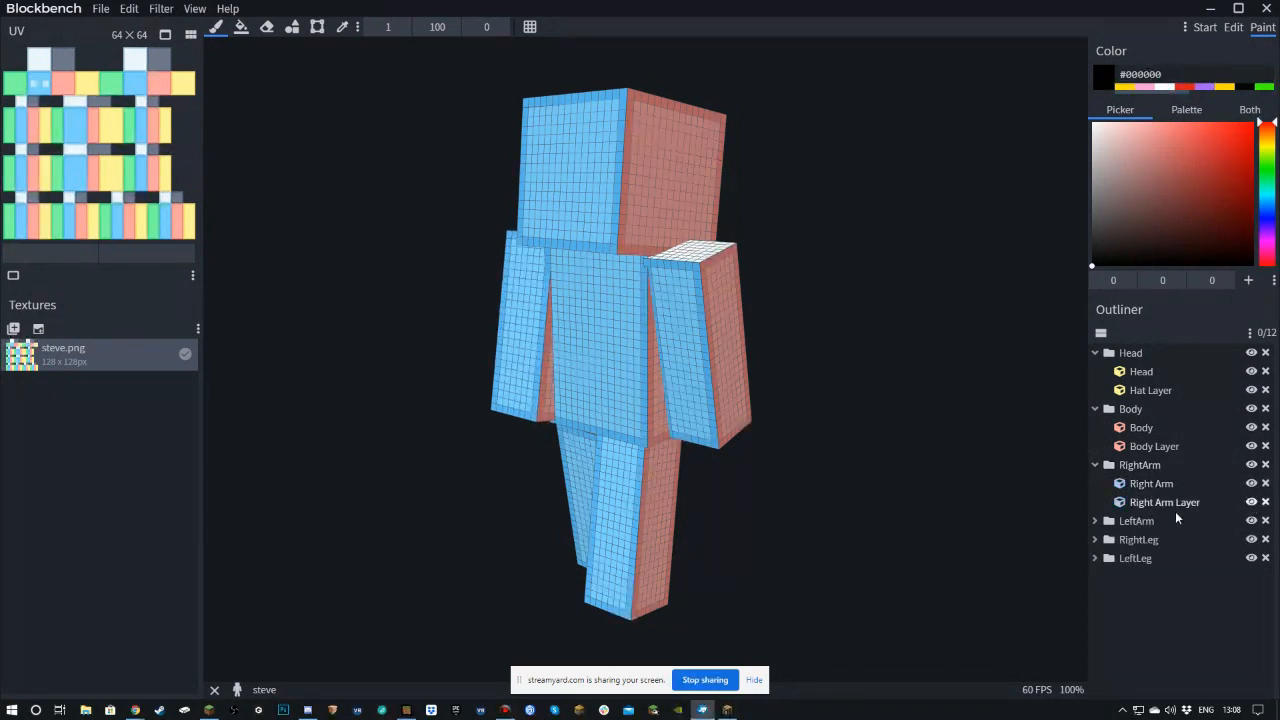
left_click(1251, 558)
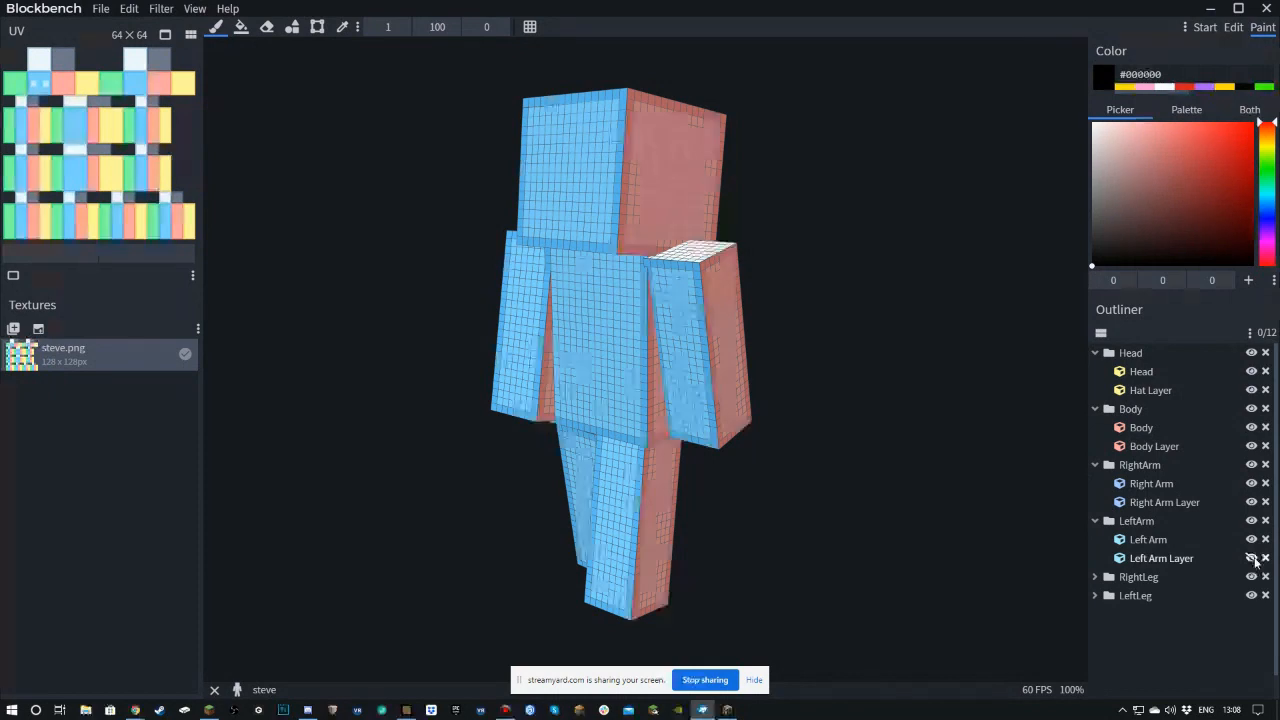
- Expand both leg groups and show the Right Leg Layer and Left Leg Layer
left_click(1095, 577)
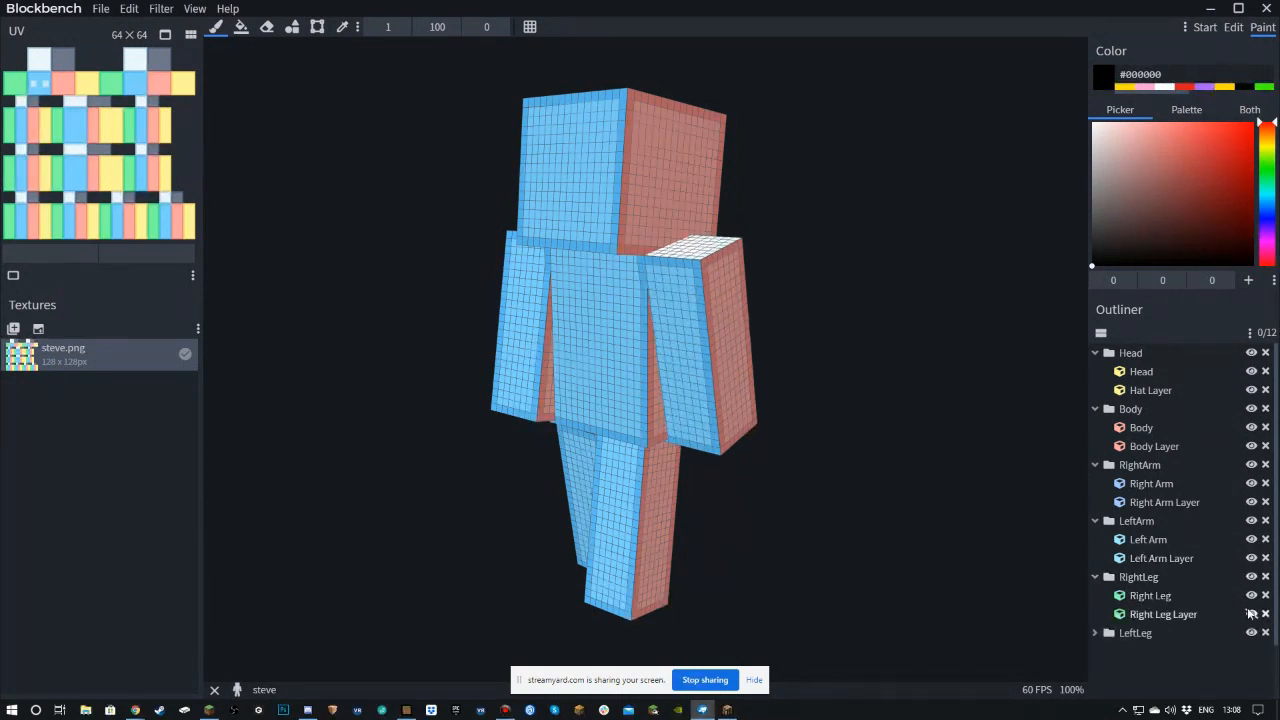
left_click(1251, 614)
left_click(1096, 638)
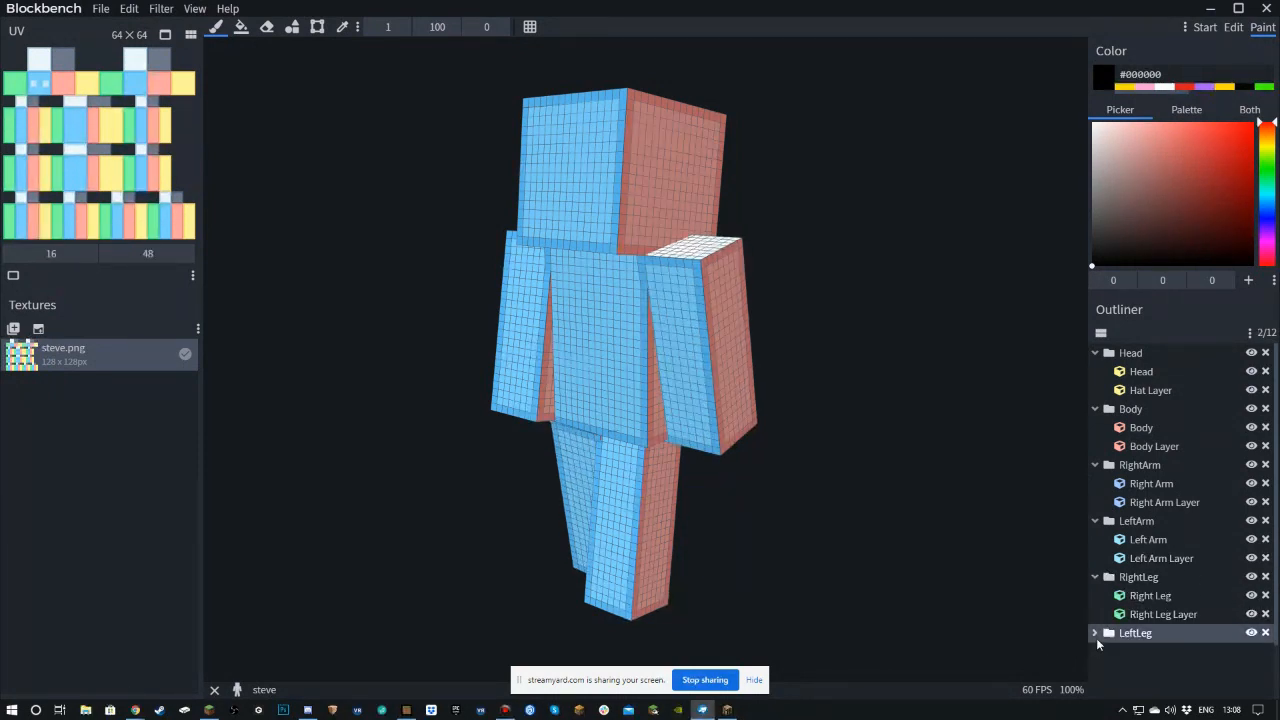
left_click(1095, 633)
left_click(1251, 670)
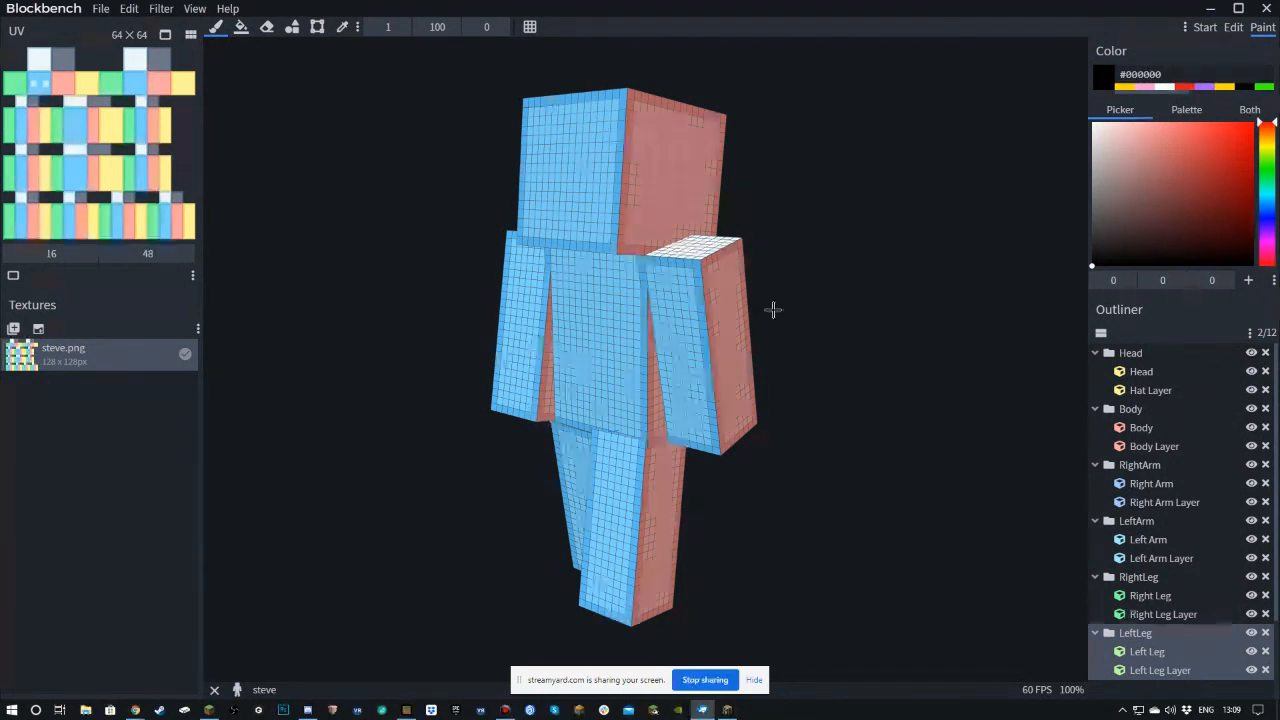
- Select the Hat Layer and erase pixels across its front face with the size 1 Eraser, exposing the eyes
left_click(1151, 390)
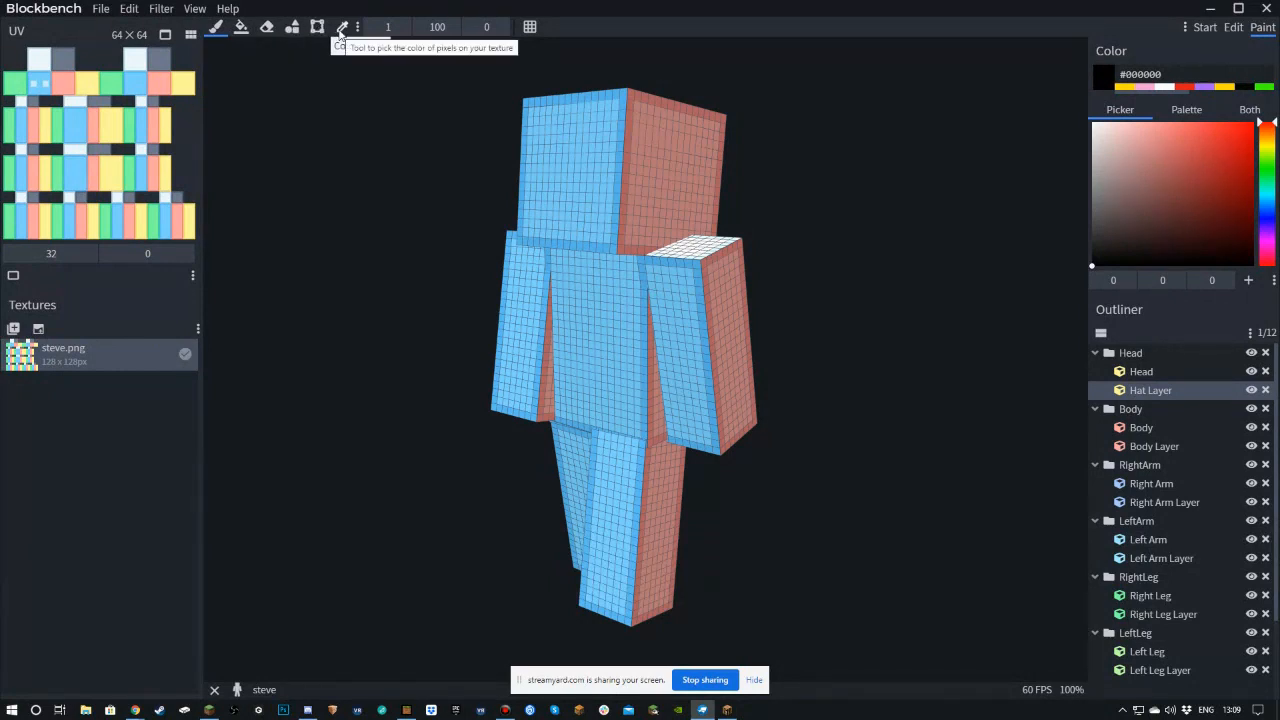
left_click(263, 29)
mouse_move(431, 173)
right_mouse_down()
mouse_move(480, 200)
mouse_move(489, 277)
mouse_move(508, 274)
right_mouse_up()
scroll(508, 274, "up", 3)
mouse_move(532, 236)
left_mouse_down()
mouse_move(543, 229)
mouse_move(497, 194)
mouse_move(591, 217)
mouse_move(606, 262)
mouse_move(692, 241)
mouse_move(528, 256)
mouse_move(659, 293)
mouse_move(494, 290)
mouse_move(534, 171)
mouse_move(672, 203)
mouse_move(724, 164)
mouse_move(758, 184)
mouse_move(658, 212)
mouse_move(546, 292)
mouse_move(537, 335)
left_mouse_up()
left_click_drag(317, 262, 437, 234)
mouse_move(440, 165)
left_mouse_down()
mouse_move(400, 191)
mouse_move(457, 163)
mouse_move(437, 194)
mouse_move(318, 146)
left_mouse_up()
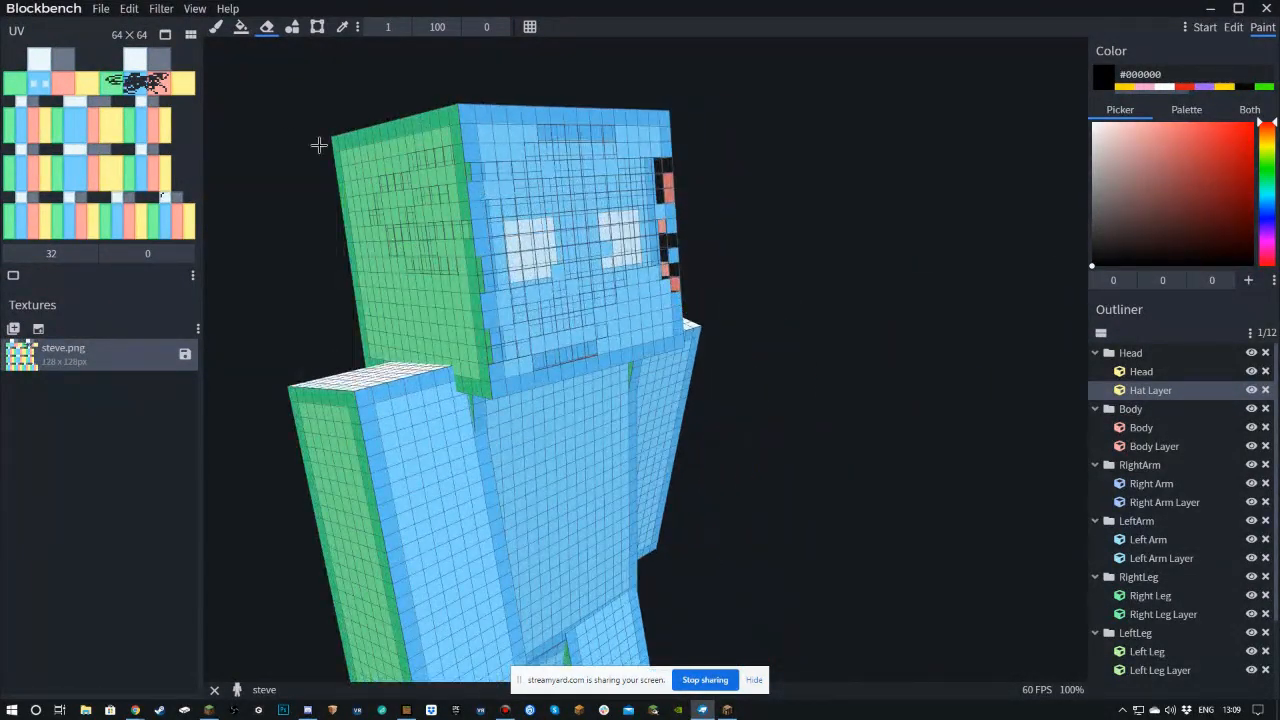
- Erase scattered pixels from the sides and top of the Hat Layer
mouse_move(440, 219)
left_mouse_down()
mouse_move(306, 187)
mouse_move(332, 215)
mouse_move(325, 255)
left_mouse_up()
mouse_move(492, 160)
left_mouse_down()
mouse_move(591, 226)
mouse_move(569, 186)
mouse_move(565, 277)
mouse_move(694, 180)
mouse_move(663, 166)
left_mouse_up()
mouse_move(1029, 243)
left_mouse_down()
mouse_move(1060, 233)
mouse_move(700, 250)
left_mouse_up()
left_click_drag(403, 261, 790, 243)
mouse_move(588, 330)
left_mouse_down()
mouse_move(480, 340)
mouse_move(485, 385)
mouse_move(650, 392)
mouse_move(620, 207)
mouse_move(468, 198)
mouse_move(608, 180)
left_mouse_up()
left_click_drag(820, 260, 518, 281)
- Erase leftover Hat Layer pixels along the chin and around the upper and side edges of the face
scroll(619, 274, "up", 1)
scroll(742, 290, "up", 2)
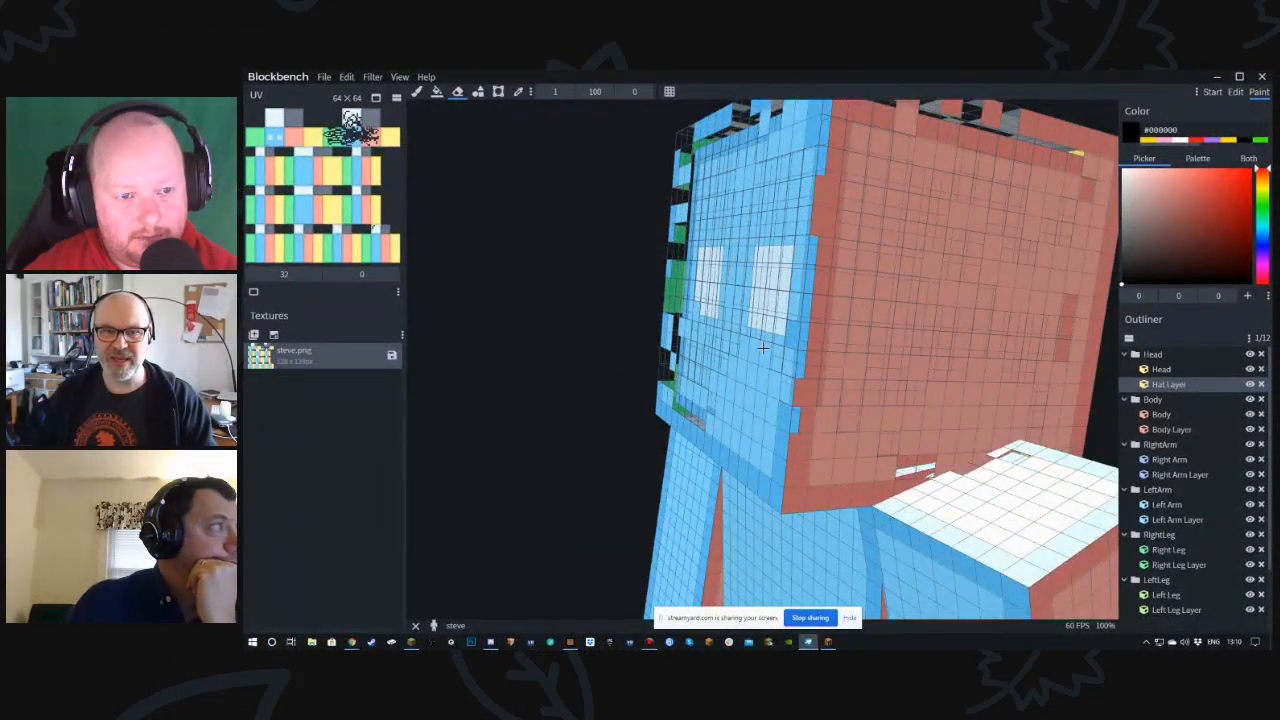
scroll(776, 401, "up", 2)
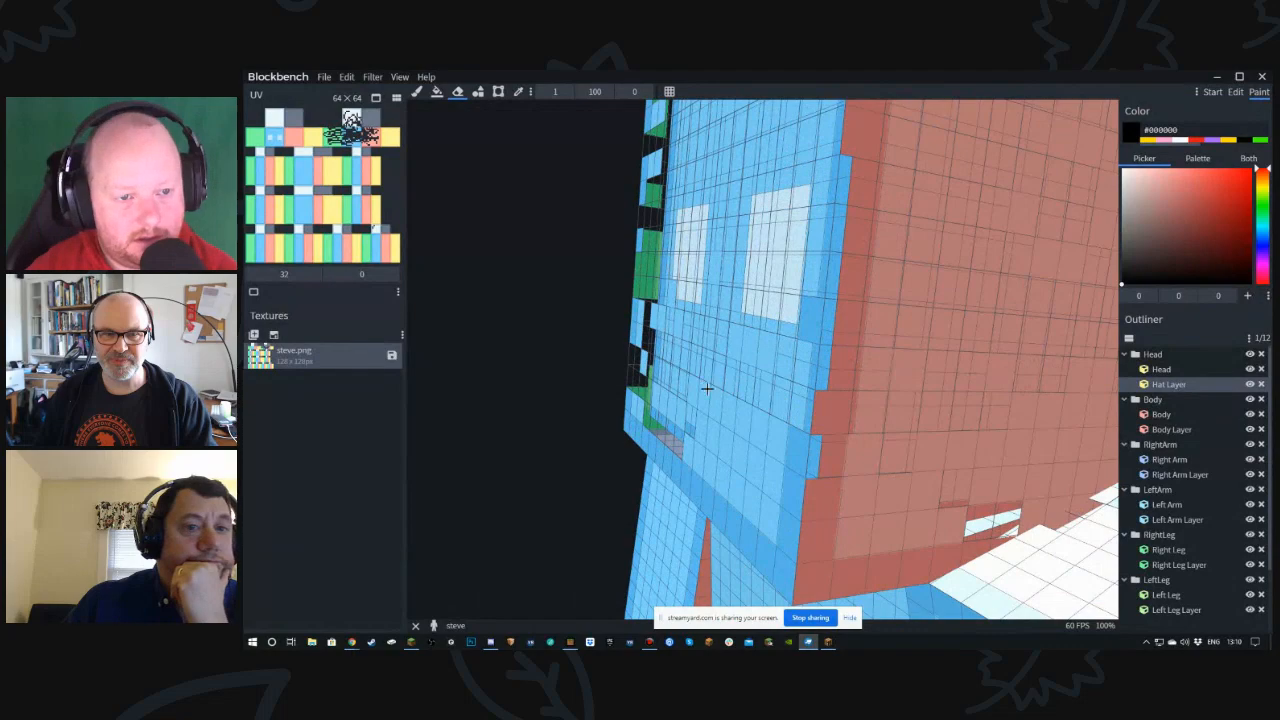
left_click_drag(682, 440, 737, 497)
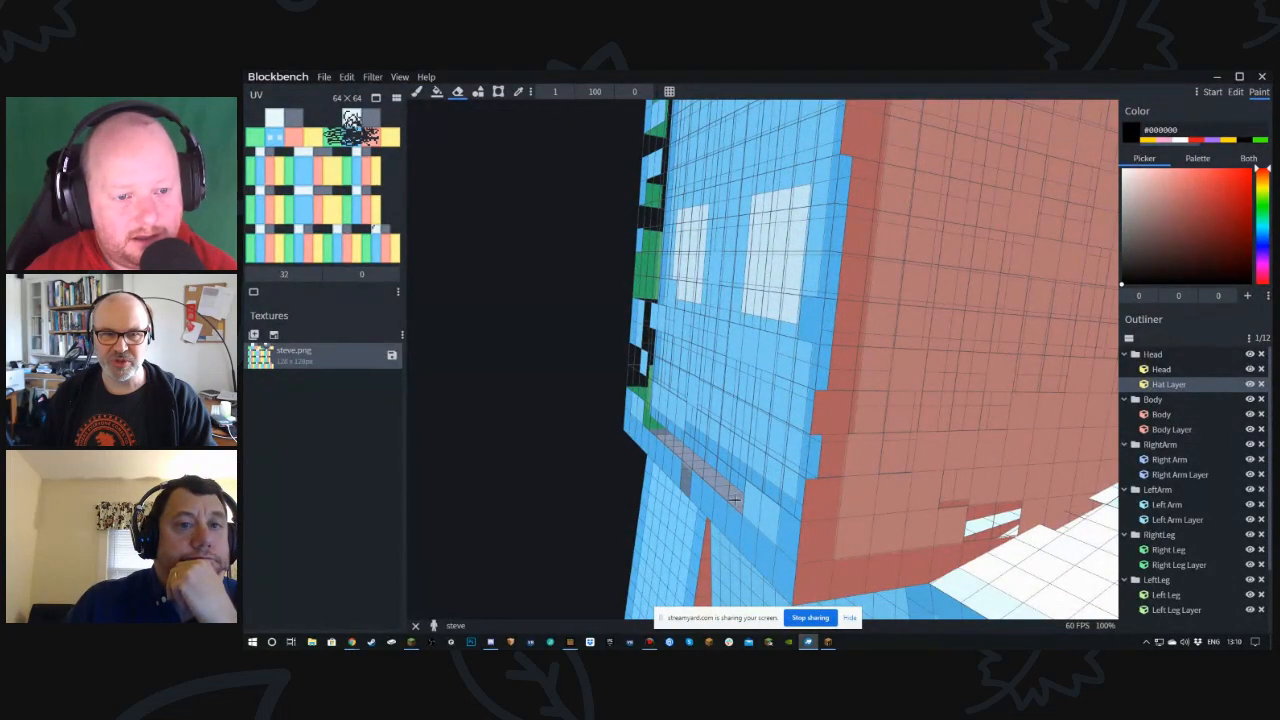
left_click_drag(541, 345, 683, 314)
scroll(683, 314, "down", 4)
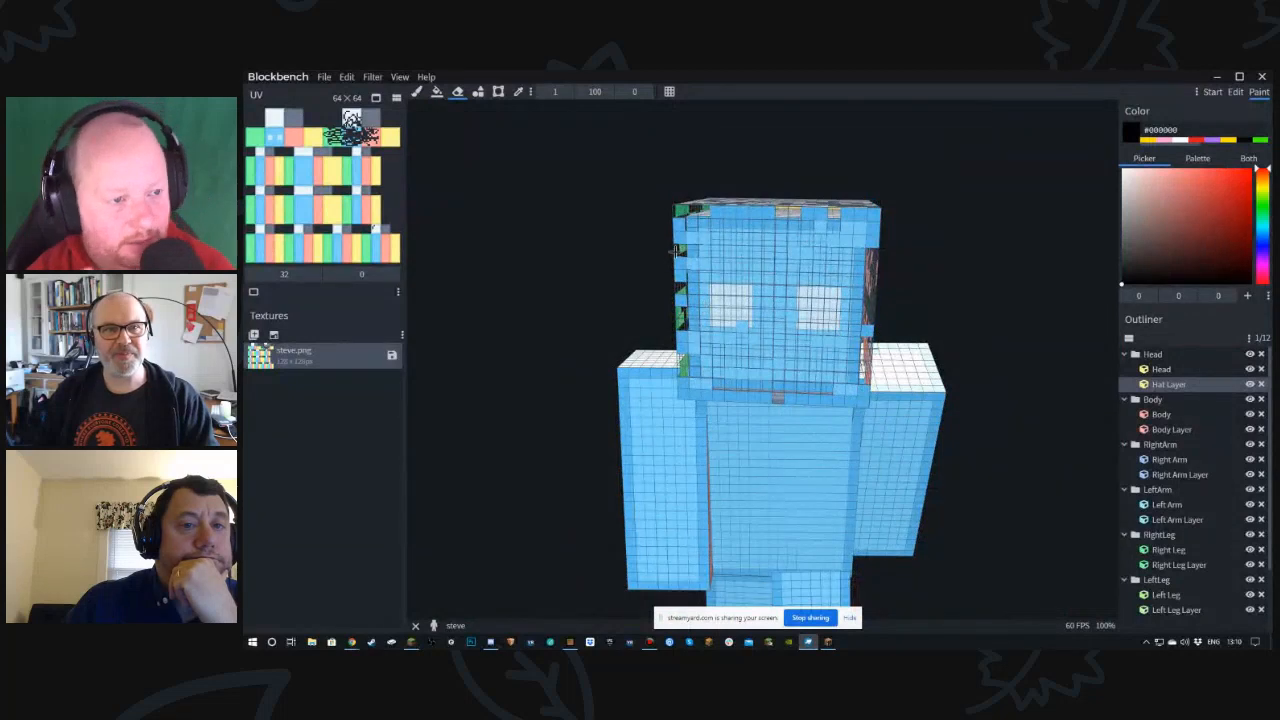
mouse_move(698, 220)
left_mouse_down()
mouse_move(862, 214)
mouse_move(865, 245)
mouse_move(836, 235)
mouse_move(680, 259)
left_mouse_up()
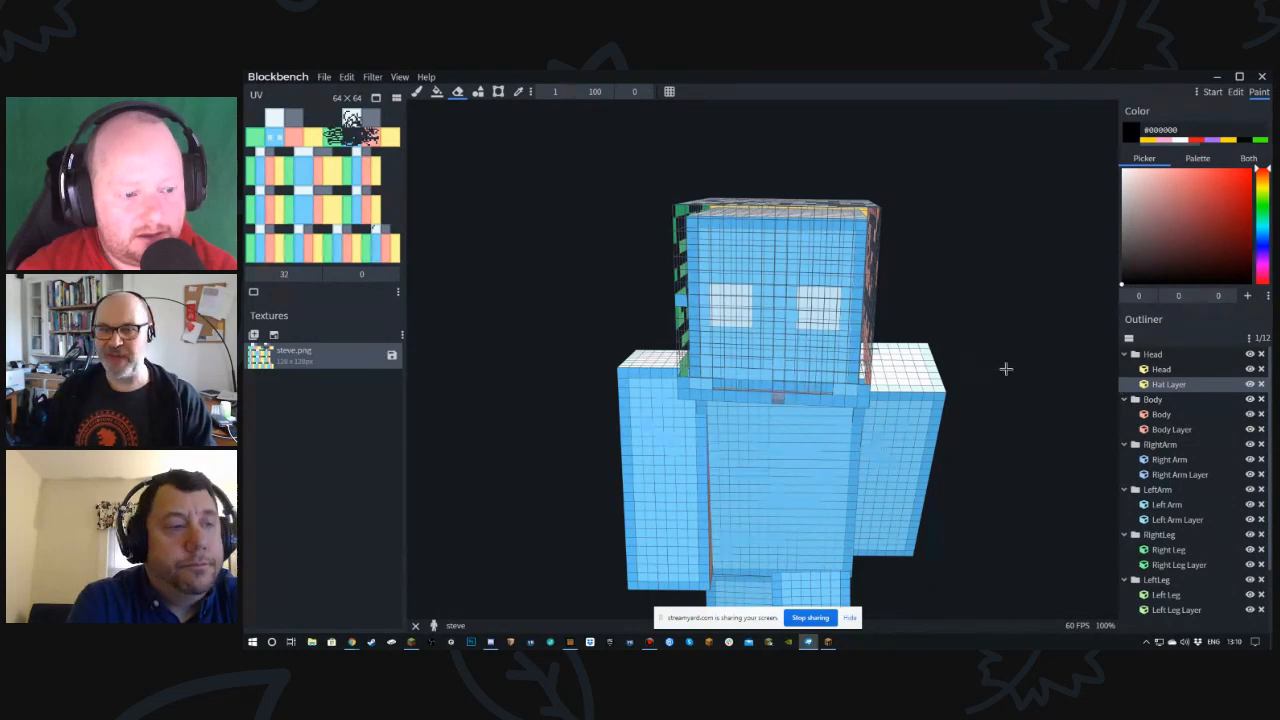
- Hide the Body, RightArm, LeftArm, RightLeg and LeftLeg groups to isolate the head
left_click_drag(962, 414, 1077, 446)
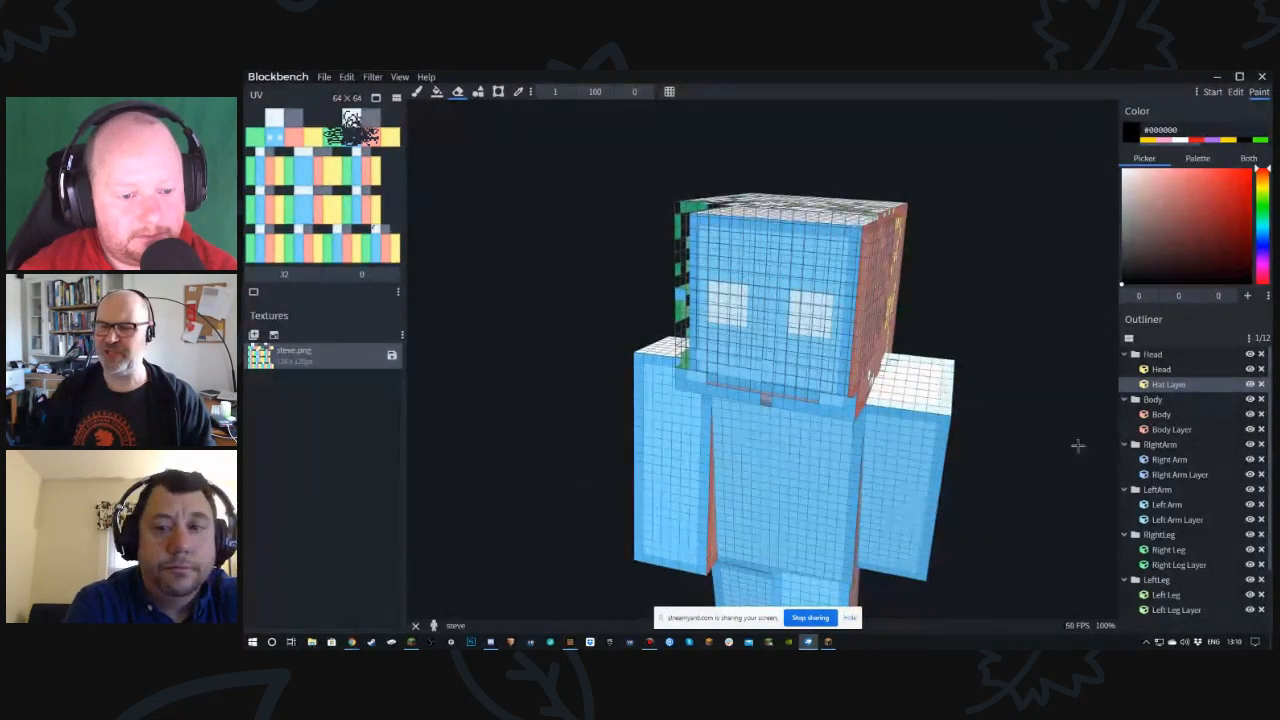
left_click(1249, 399)
left_click(1249, 444)
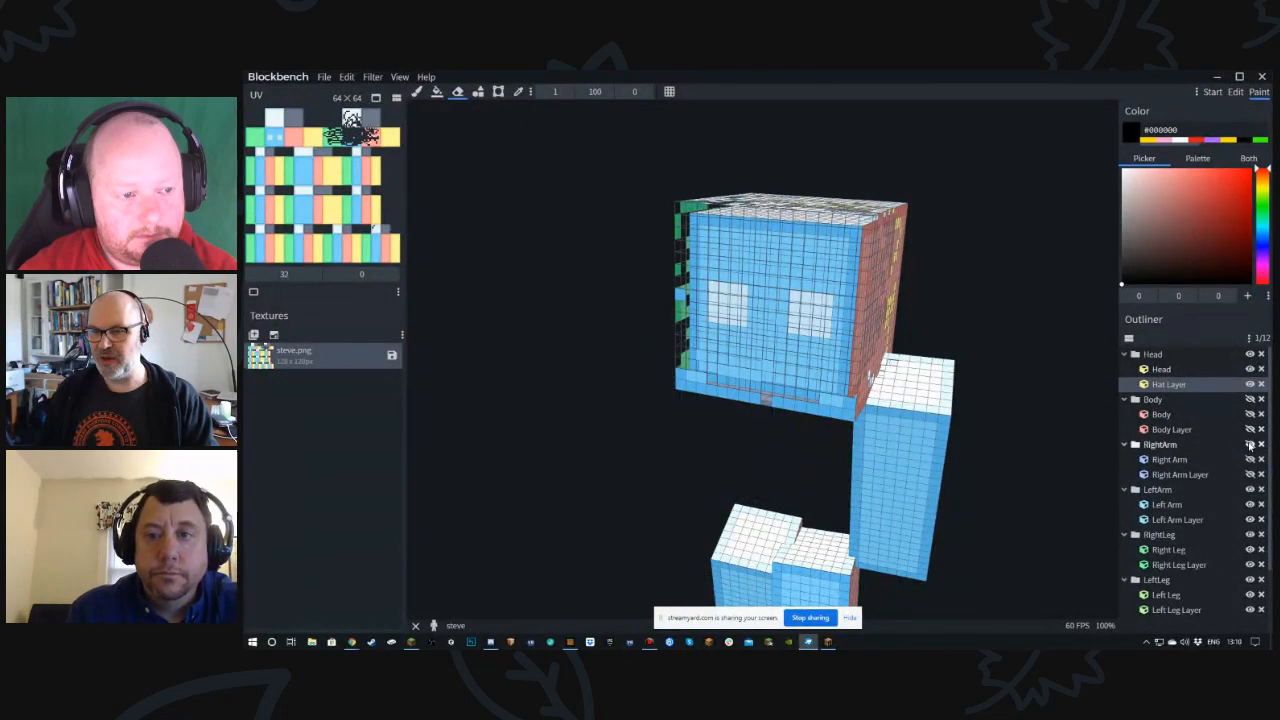
left_click(1249, 489)
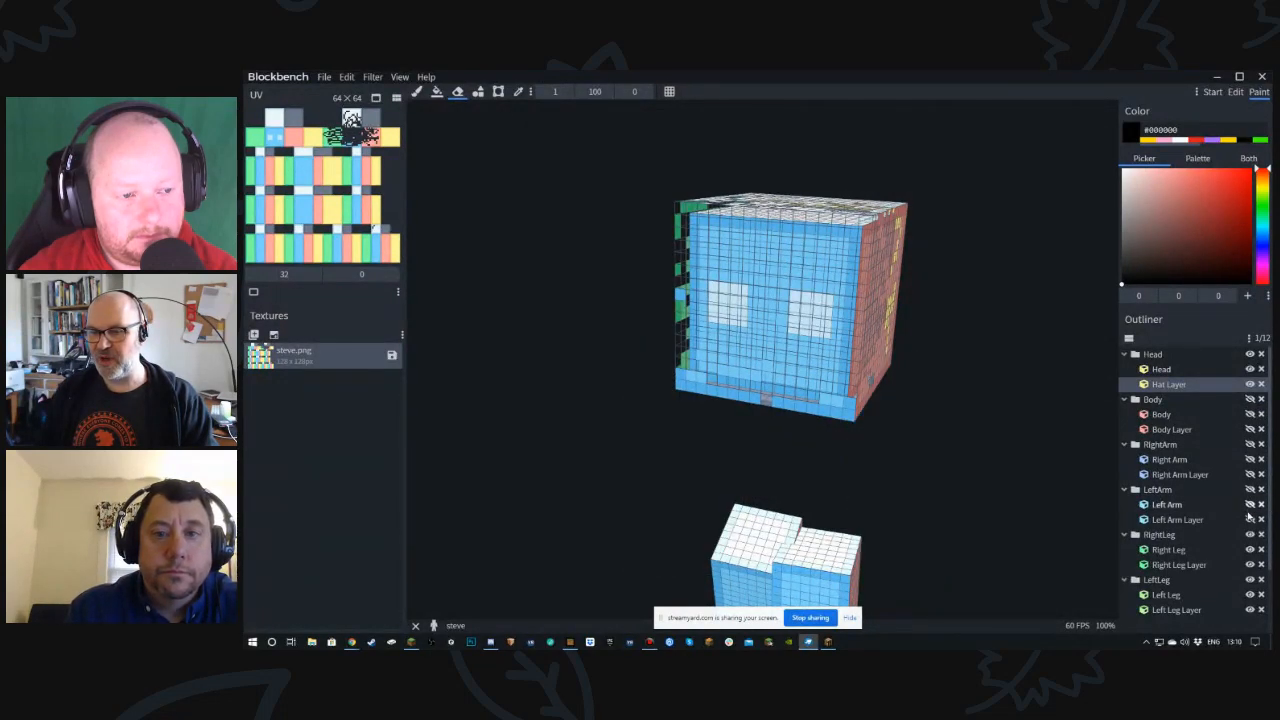
left_click(1249, 534)
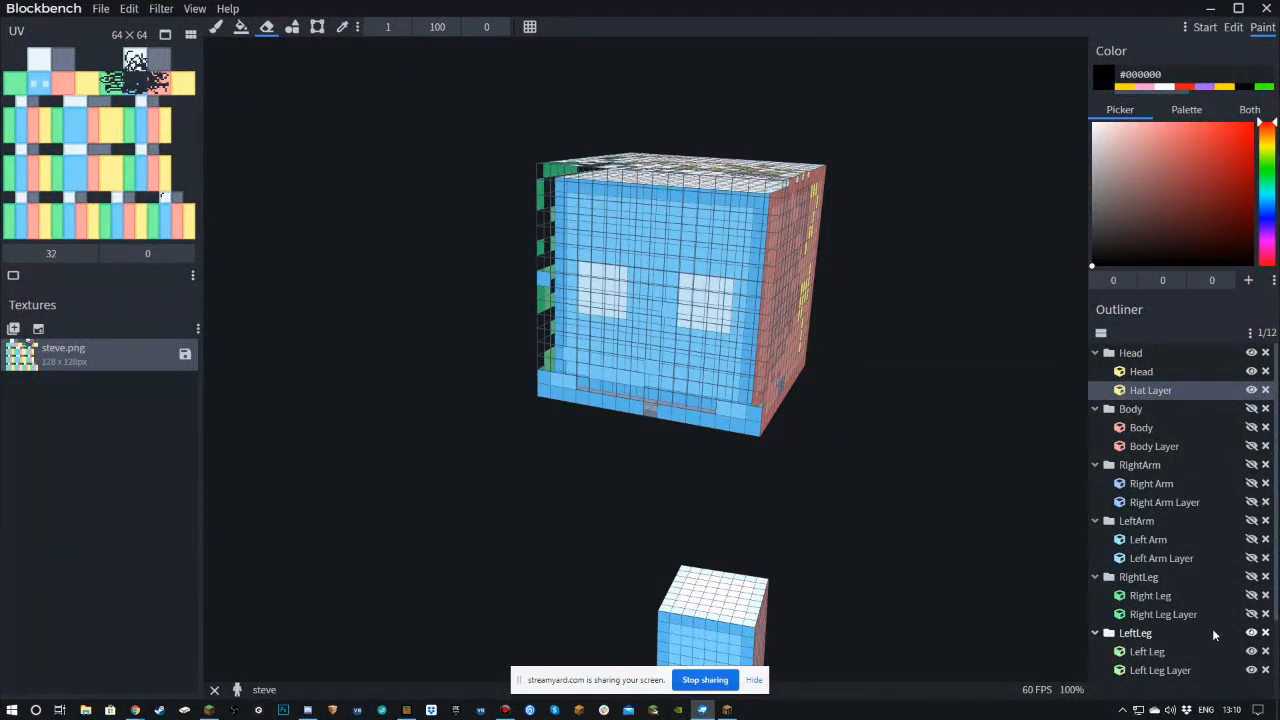
left_click(1251, 633)
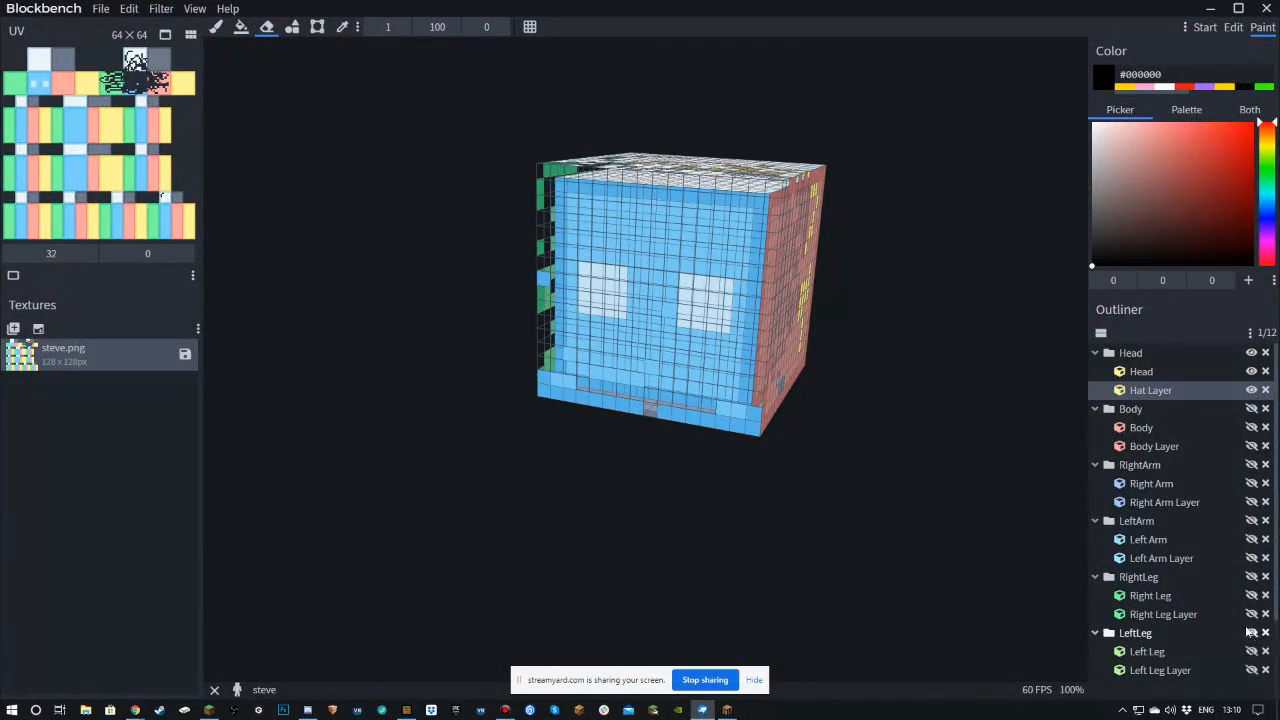
- Erase the remaining blue strip along the lower front edge of the Hat Layer
left_click_drag(909, 429, 884, 334)
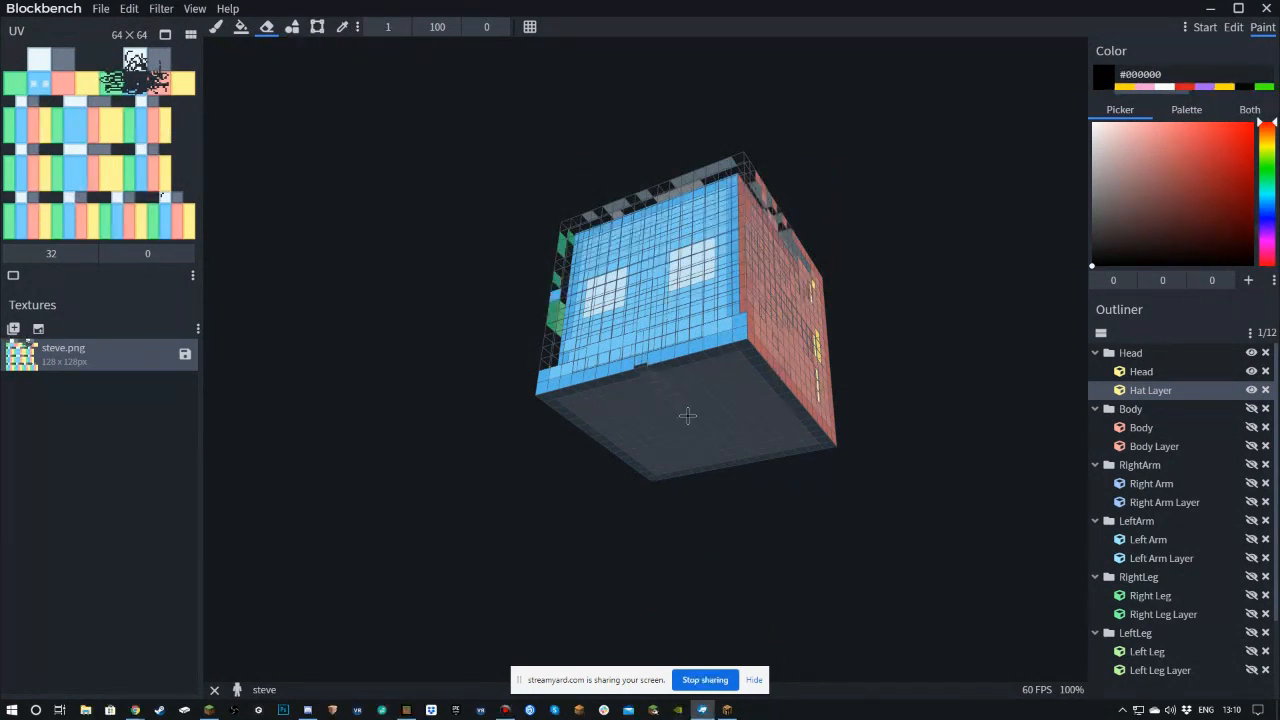
mouse_move(630, 365)
left_mouse_down()
mouse_move(729, 348)
mouse_move(734, 298)
left_mouse_up()
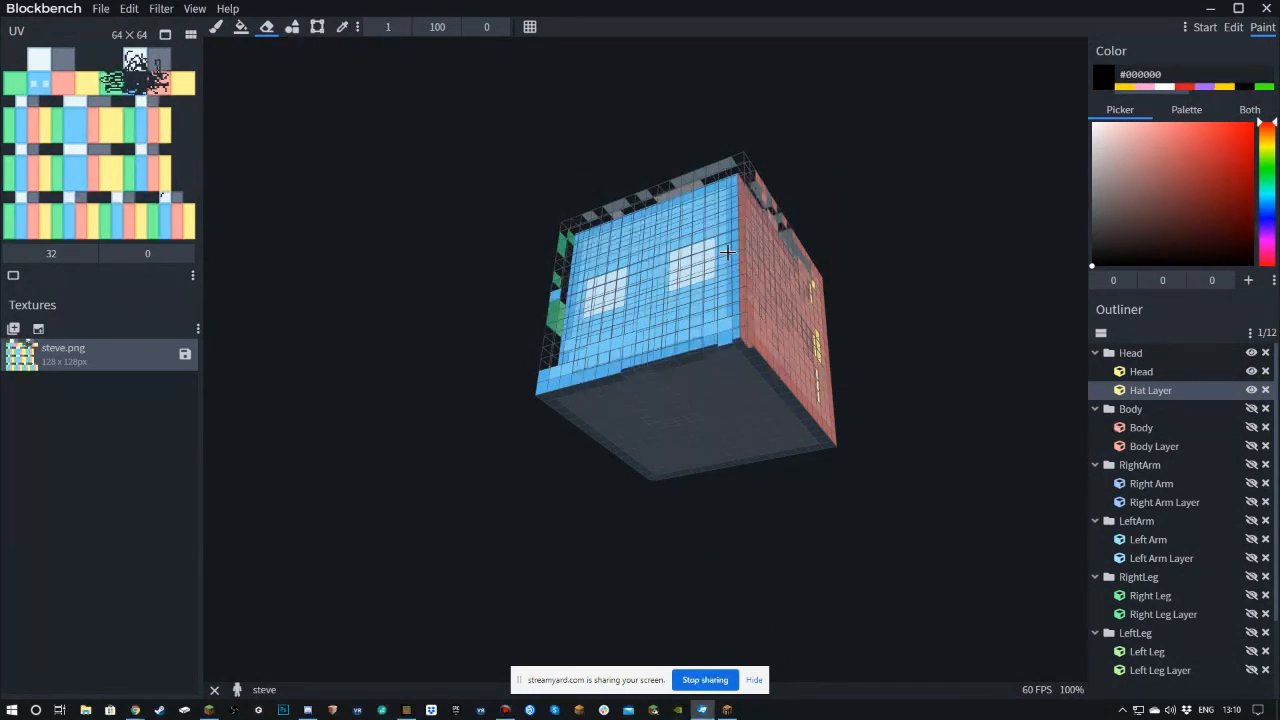
left_click_drag(552, 383, 629, 372)
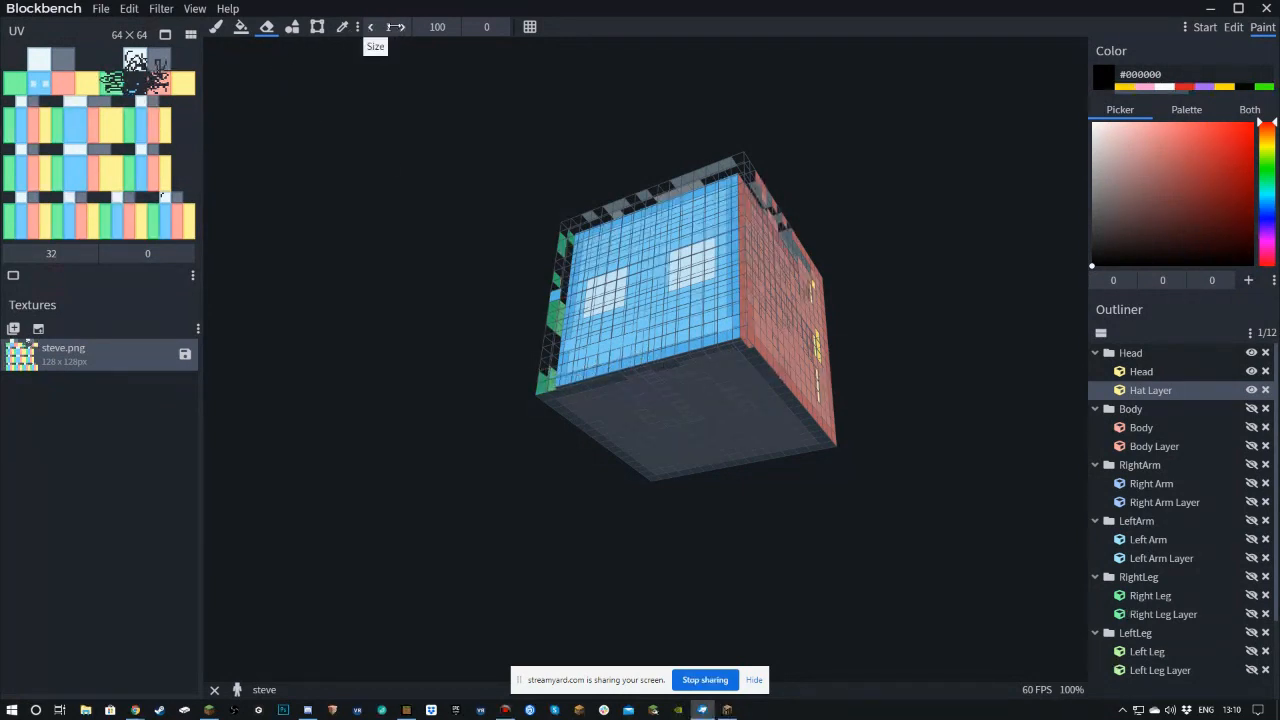
- Set the eraser size to 11 and erase the Hat Layer pixels covering the underside and the red side
left_click_drag(389, 27, 583, 89)
mouse_move(640, 382)
left_mouse_down()
mouse_move(757, 434)
mouse_move(811, 237)
mouse_move(808, 292)
left_mouse_up()
mouse_move(605, 254)
left_mouse_down()
mouse_move(573, 414)
mouse_move(777, 441)
mouse_move(620, 315)
left_mouse_up()
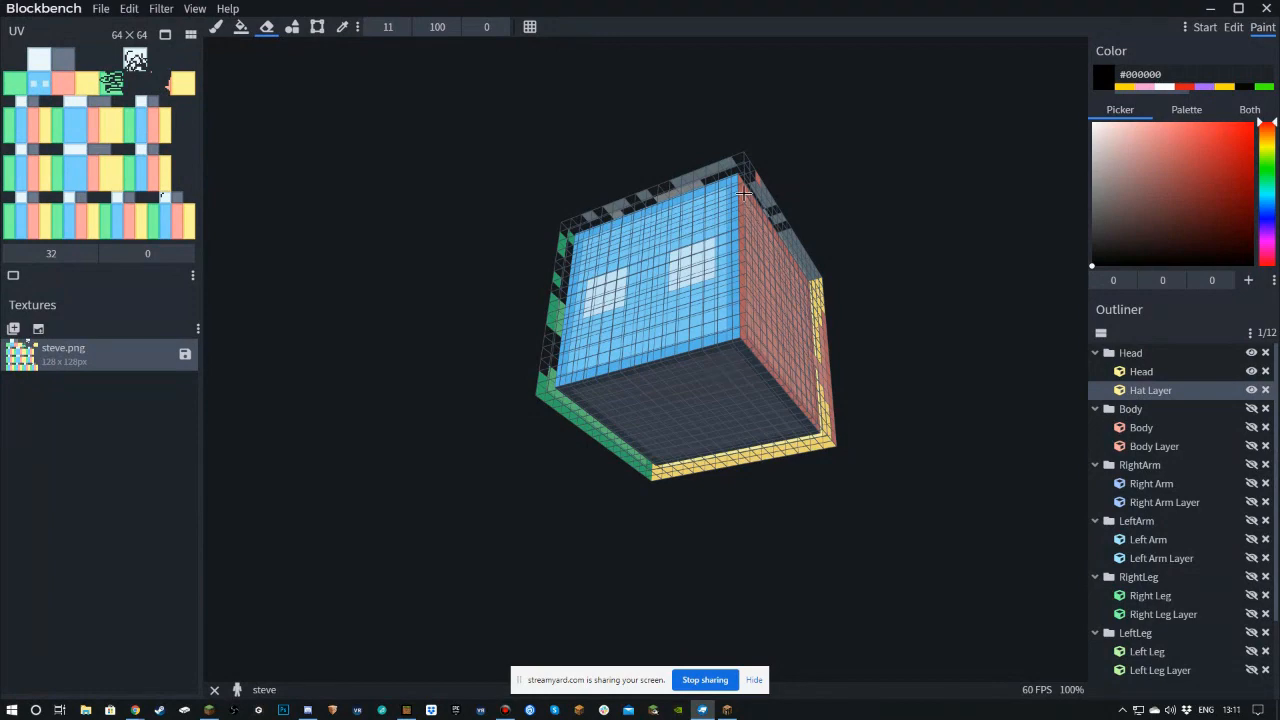
- Erase the remaining Hat Layer pixels on the top, the back and the green side
mouse_move(600, 398)
left_mouse_down()
mouse_move(784, 338)
mouse_move(825, 361)
left_mouse_up()
left_click_drag(448, 299, 703, 337)
mouse_move(563, 357)
left_mouse_down()
mouse_move(537, 244)
mouse_move(545, 189)
mouse_move(573, 161)
mouse_move(628, 180)
left_mouse_up()
left_click_drag(452, 452, 692, 430)
left_click_drag(311, 365, 502, 352)
mouse_move(505, 282)
left_mouse_down()
mouse_move(434, 282)
mouse_move(683, 444)
mouse_move(621, 499)
mouse_move(718, 507)
left_mouse_up()
left_click_drag(841, 467, 799, 221)
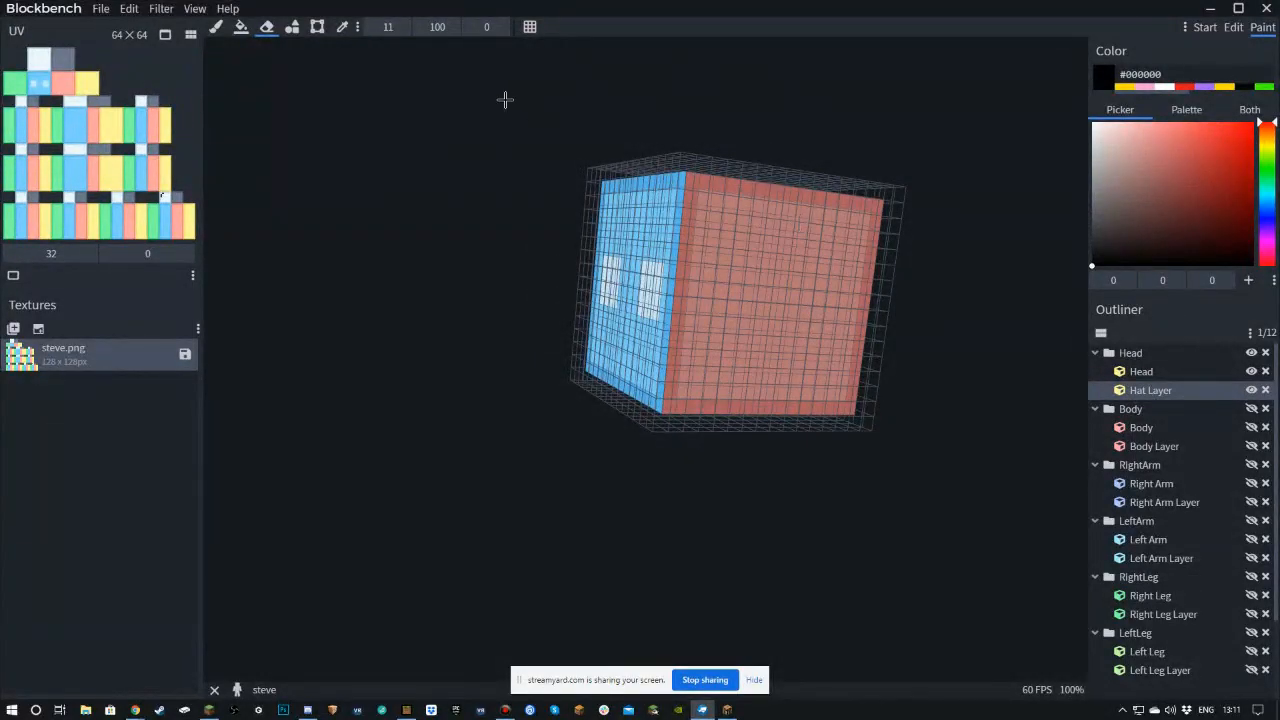
- Set up the Paint Brush with the golden yellow colour #eabd20 and a size of 6
left_click(217, 30)
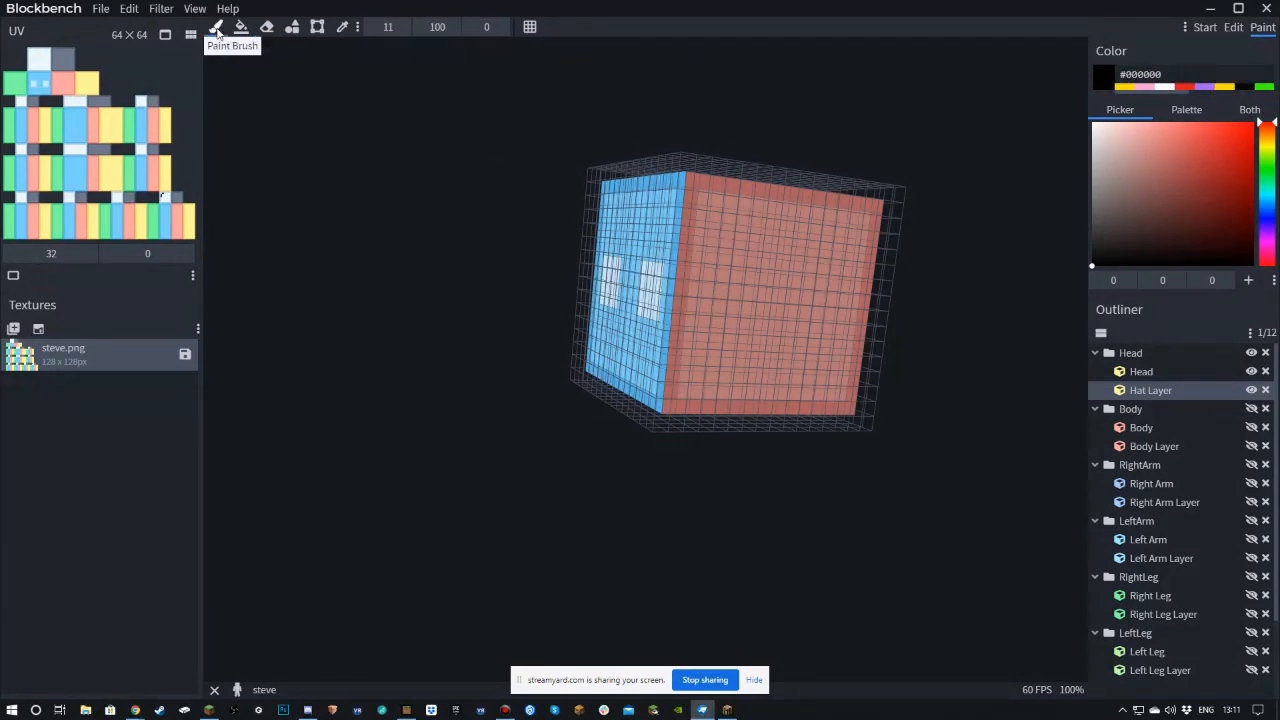
left_click_drag(451, 216, 520, 217)
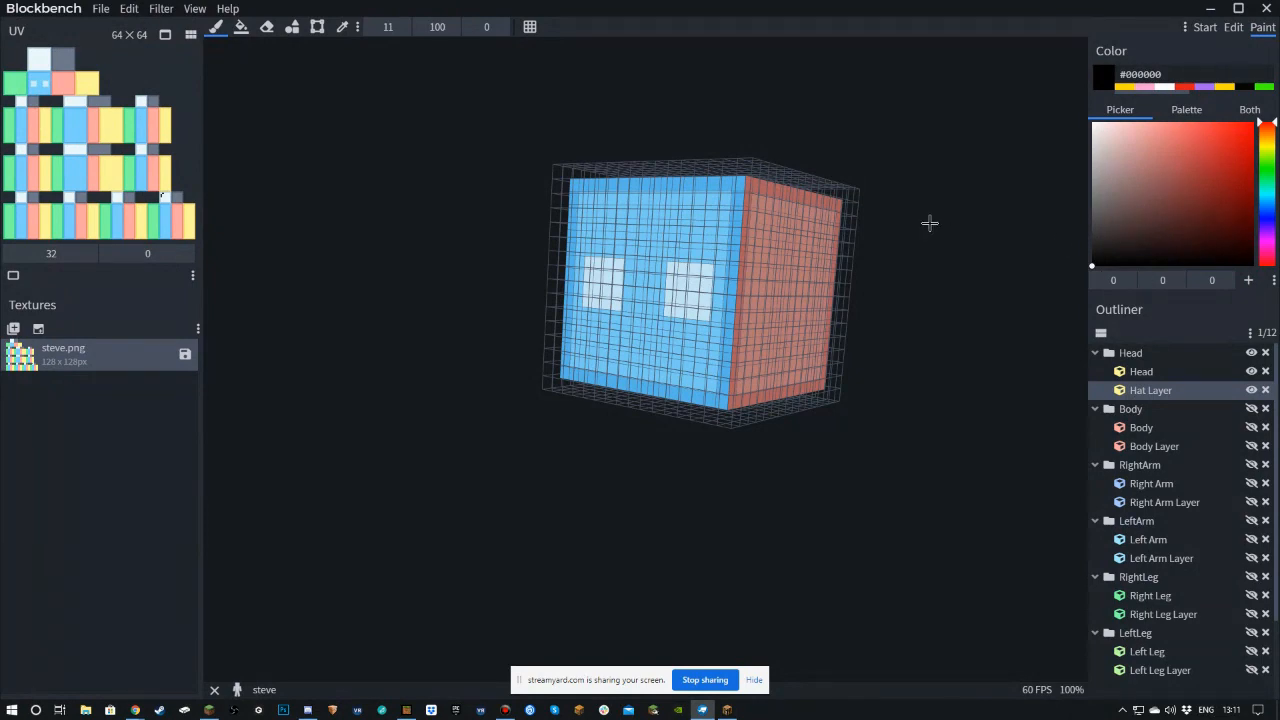
left_click_drag(915, 151, 967, 176)
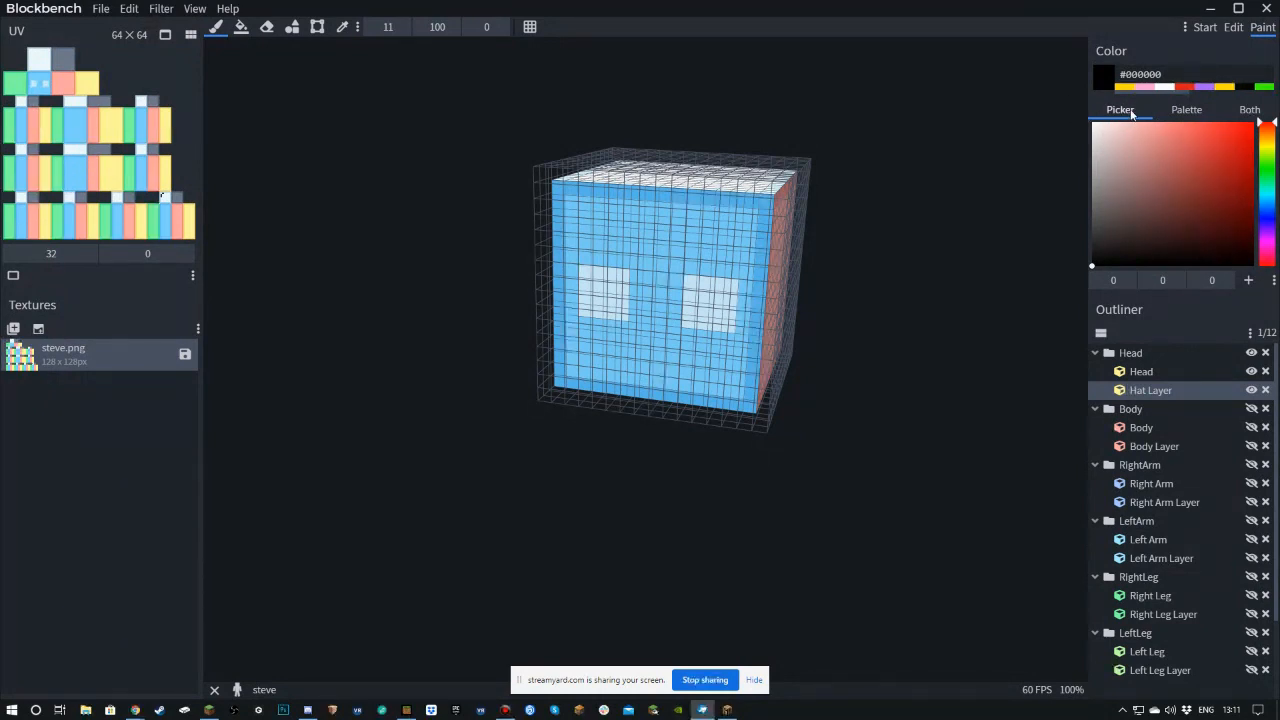
left_click(1187, 109)
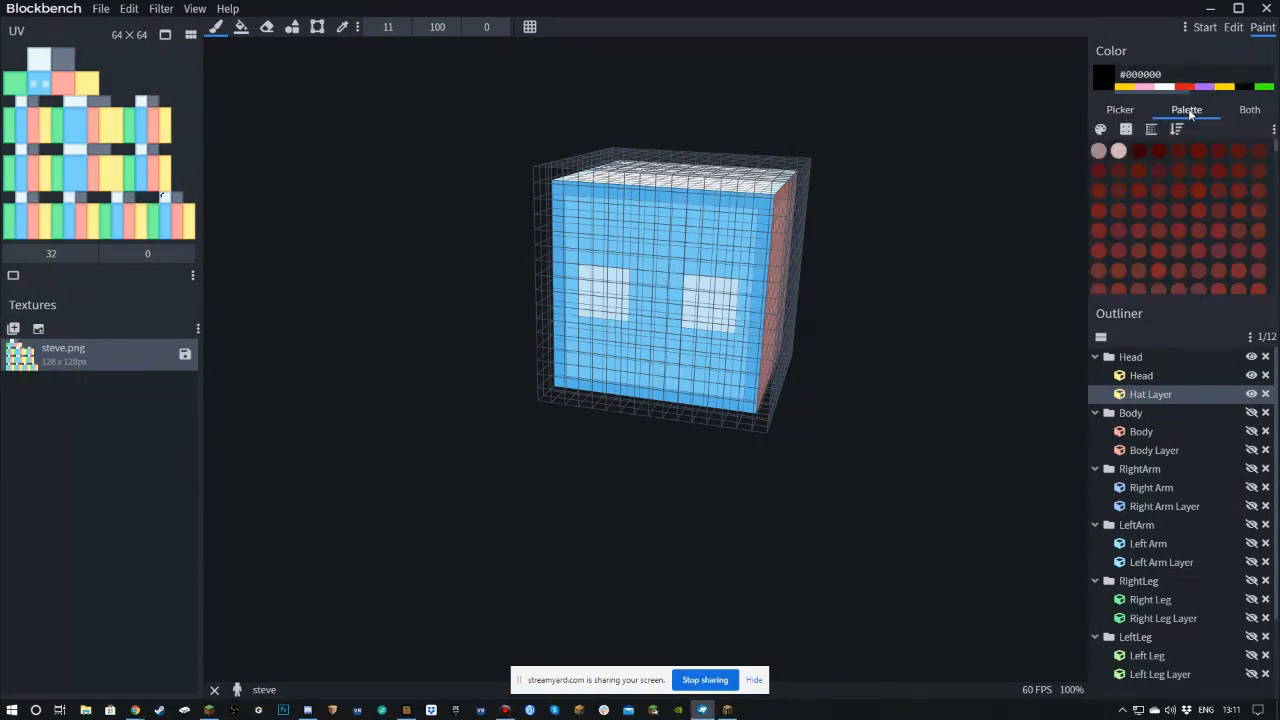
left_click(1245, 111)
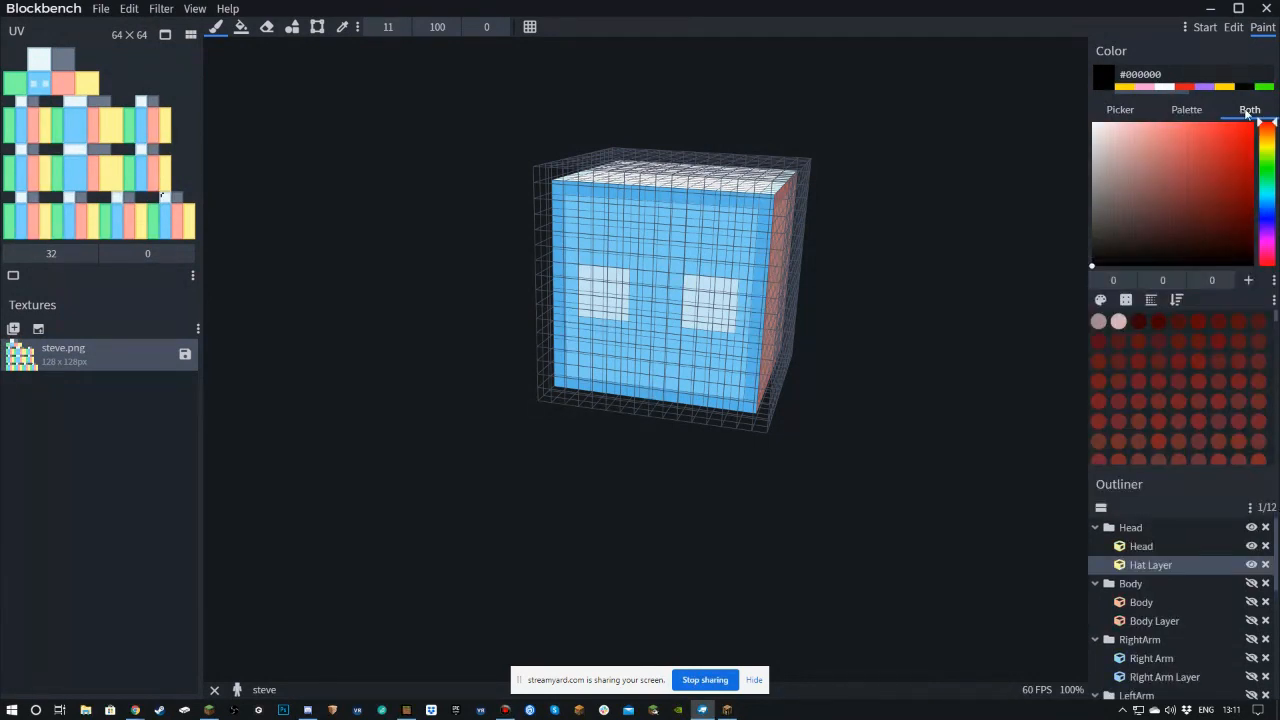
left_click(1121, 111)
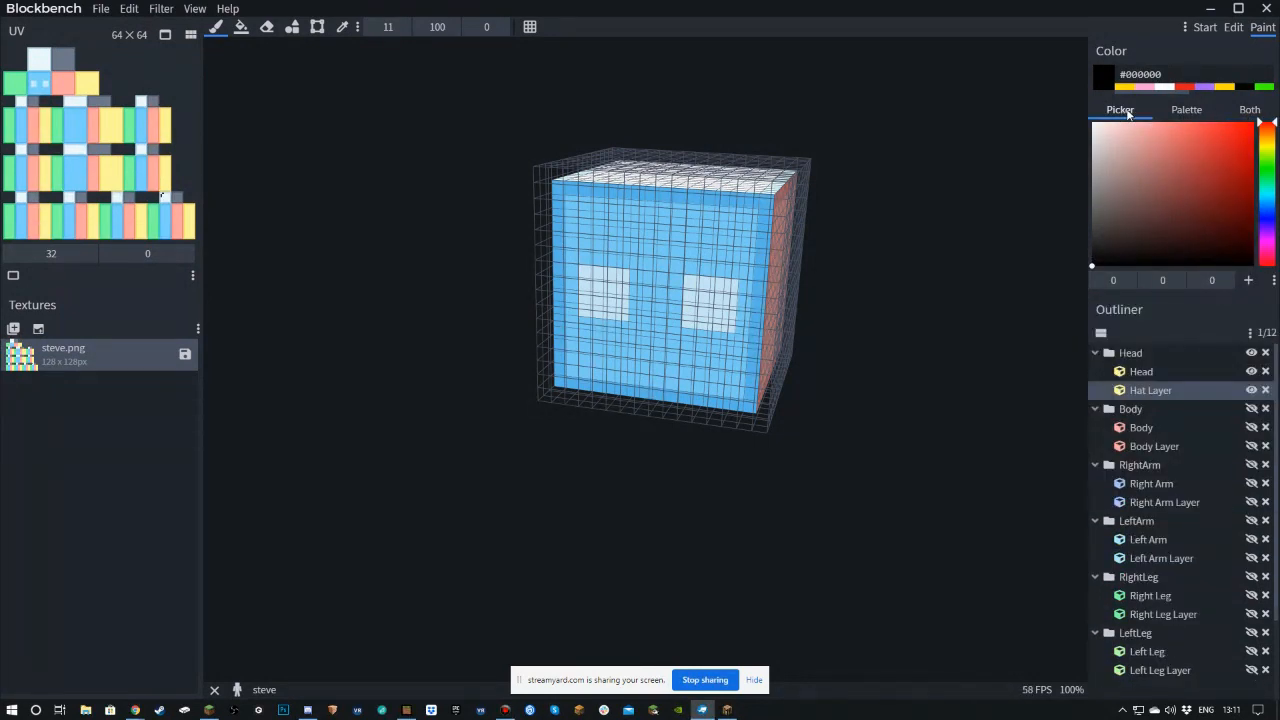
mouse_move(1261, 152)
left_mouse_down()
mouse_move(1268, 144)
mouse_move(1106, 200)
mouse_move(1073, 112)
mouse_move(1210, 150)
mouse_move(1255, 122)
mouse_move(1271, 145)
left_mouse_up()
left_click(1232, 134)
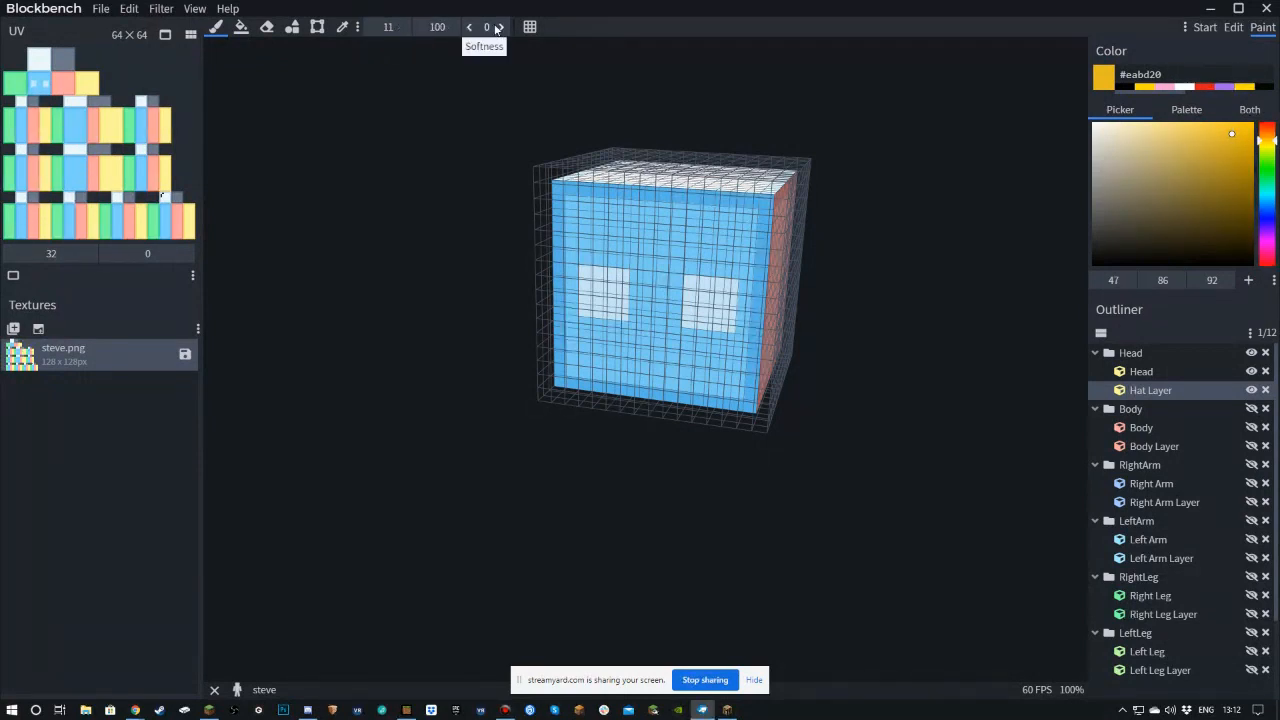
left_click(368, 27)
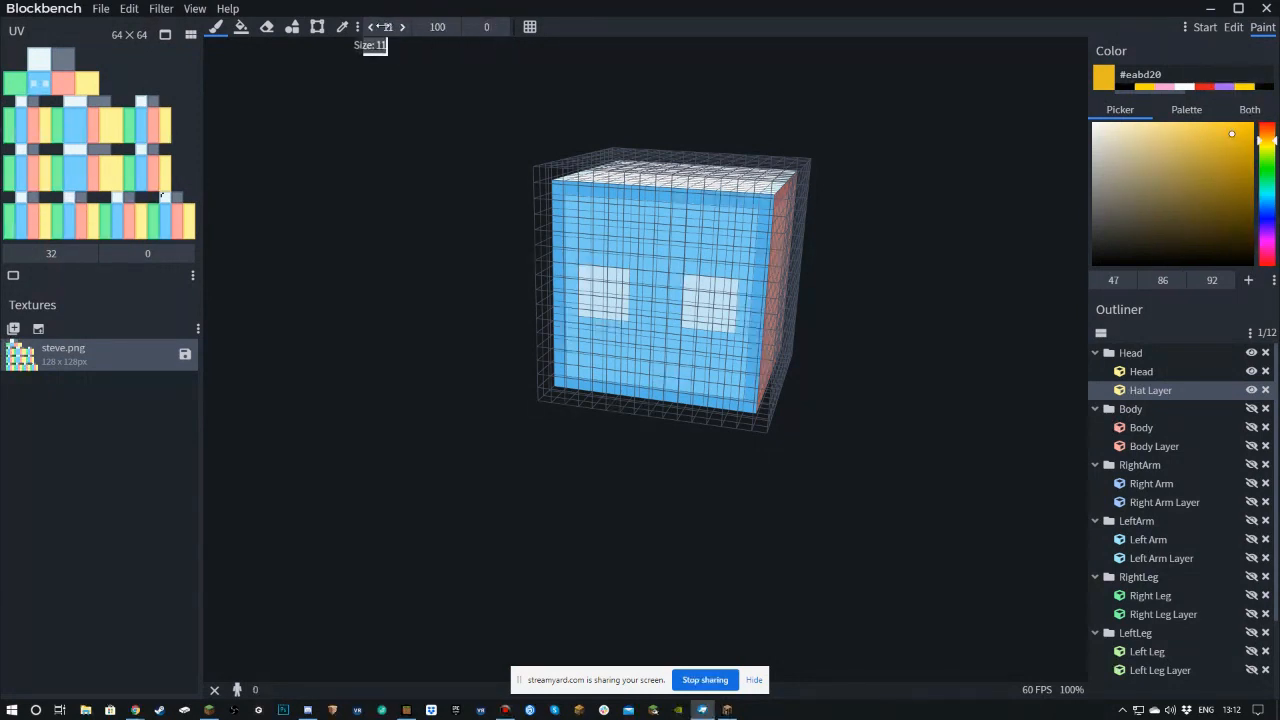
left_click_drag(352, 30, 263, 36)
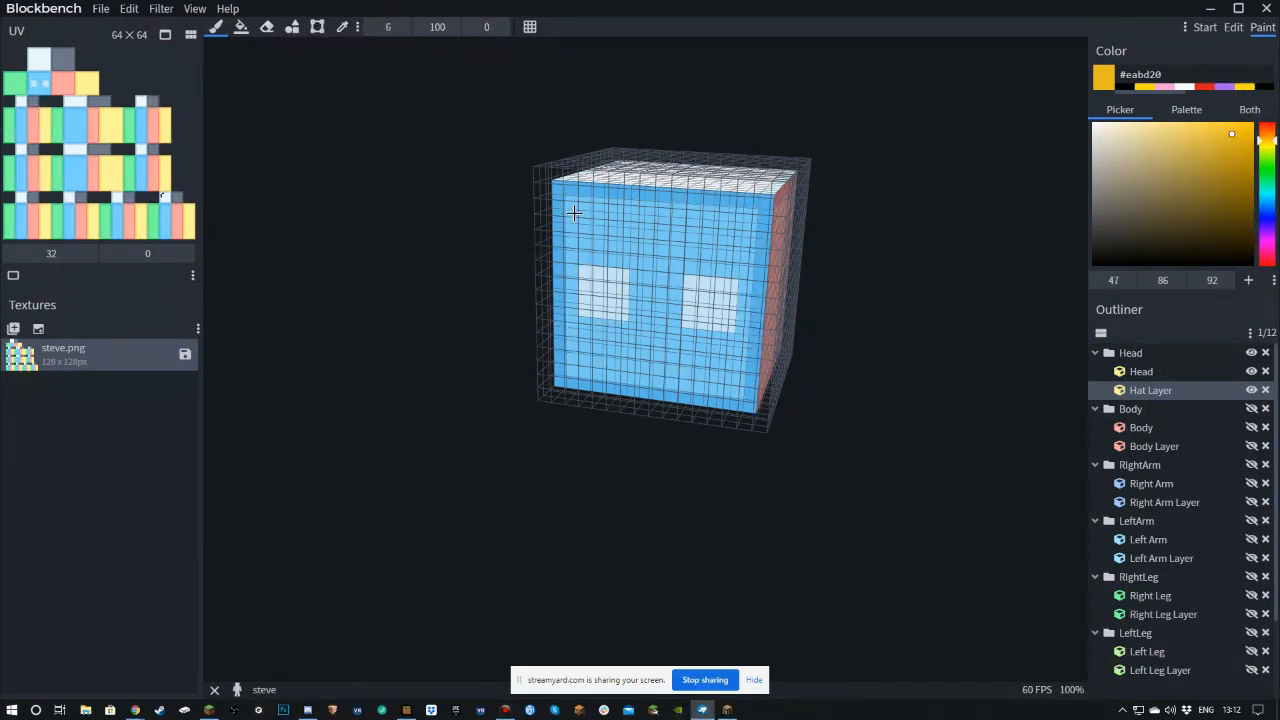
- Paint a golden yellow band around the upper edge of the Hat Layer on all four sides
left_click_drag(547, 186, 758, 202)
mouse_move(888, 198)
left_mouse_down()
mouse_move(655, 250)
mouse_move(878, 268)
left_mouse_up()
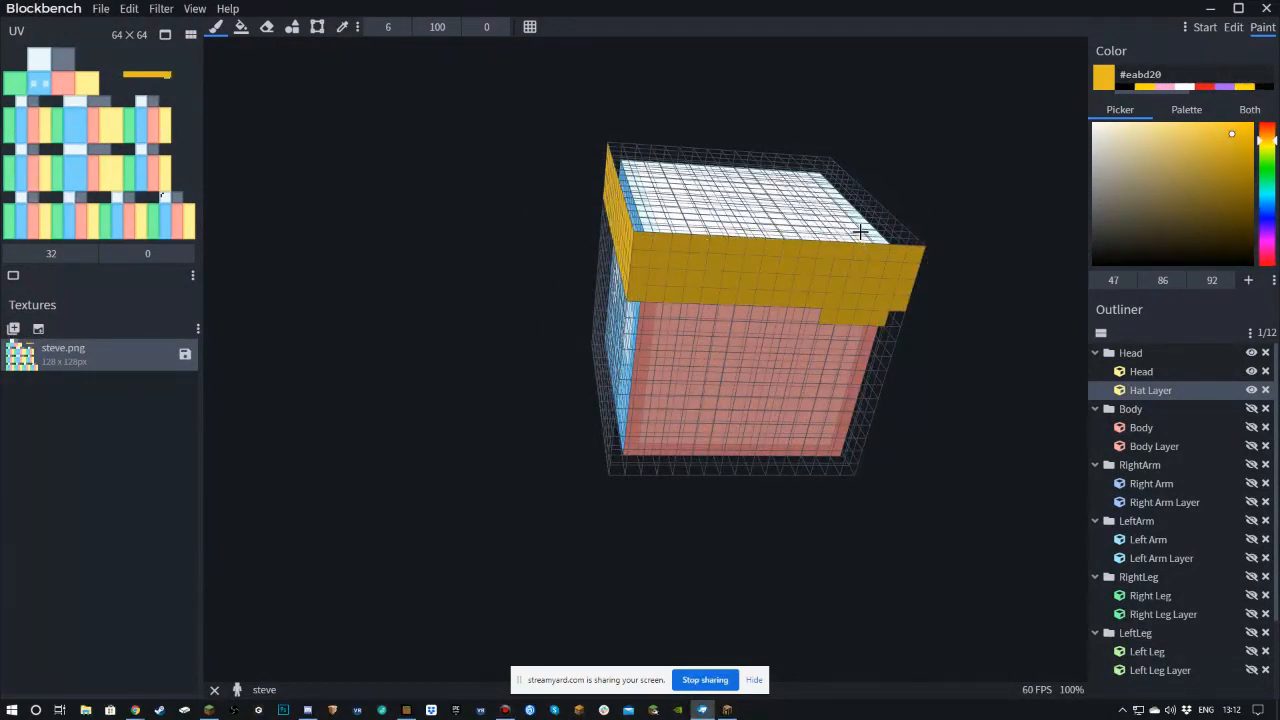
mouse_move(943, 233)
left_mouse_down()
mouse_move(980, 214)
mouse_move(700, 200)
left_mouse_up()
left_click_drag(410, 215, 631, 220)
left_click_drag(863, 214, 736, 230)
left_click(441, 223)
left_click_drag(441, 223, 680, 222)
mouse_move(767, 147)
left_mouse_down()
mouse_move(763, 197)
mouse_move(942, 173)
mouse_move(920, 226)
mouse_move(723, 209)
left_mouse_up()
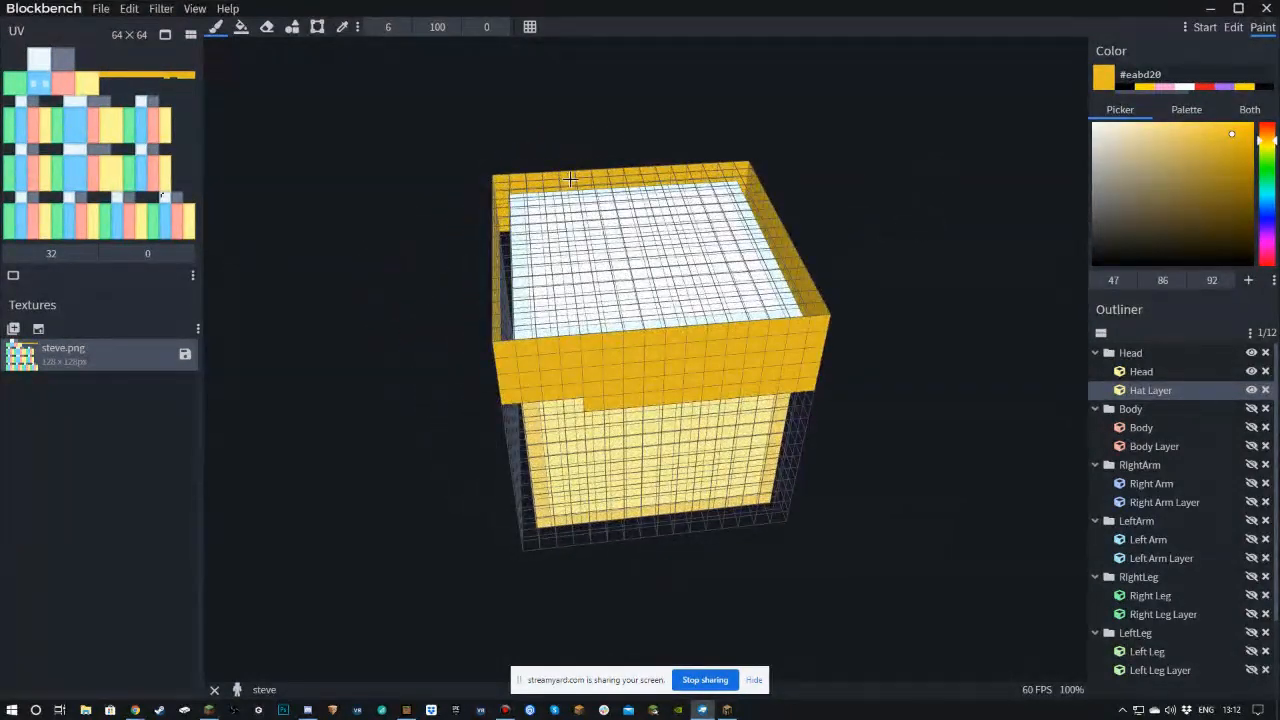
- Fill the Hat Layer's top face with golden yellow using the Paint Bucket in Face mode
left_click(241, 28)
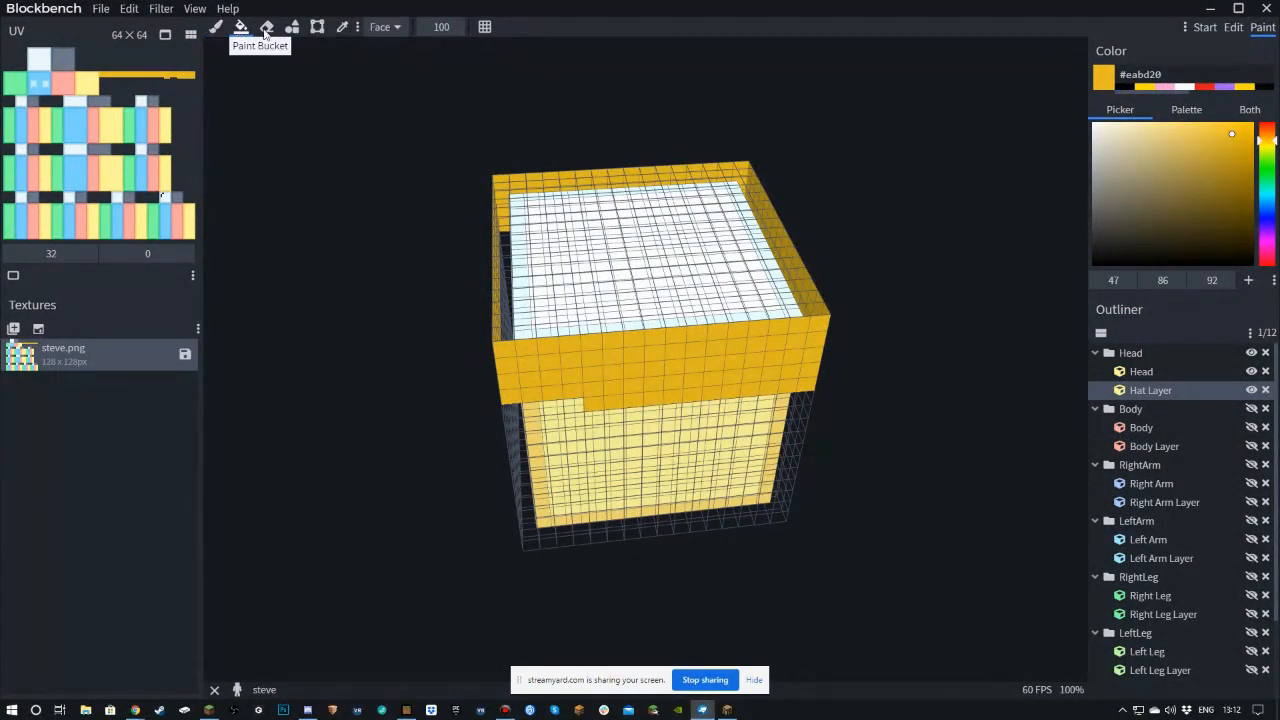
left_click(397, 28)
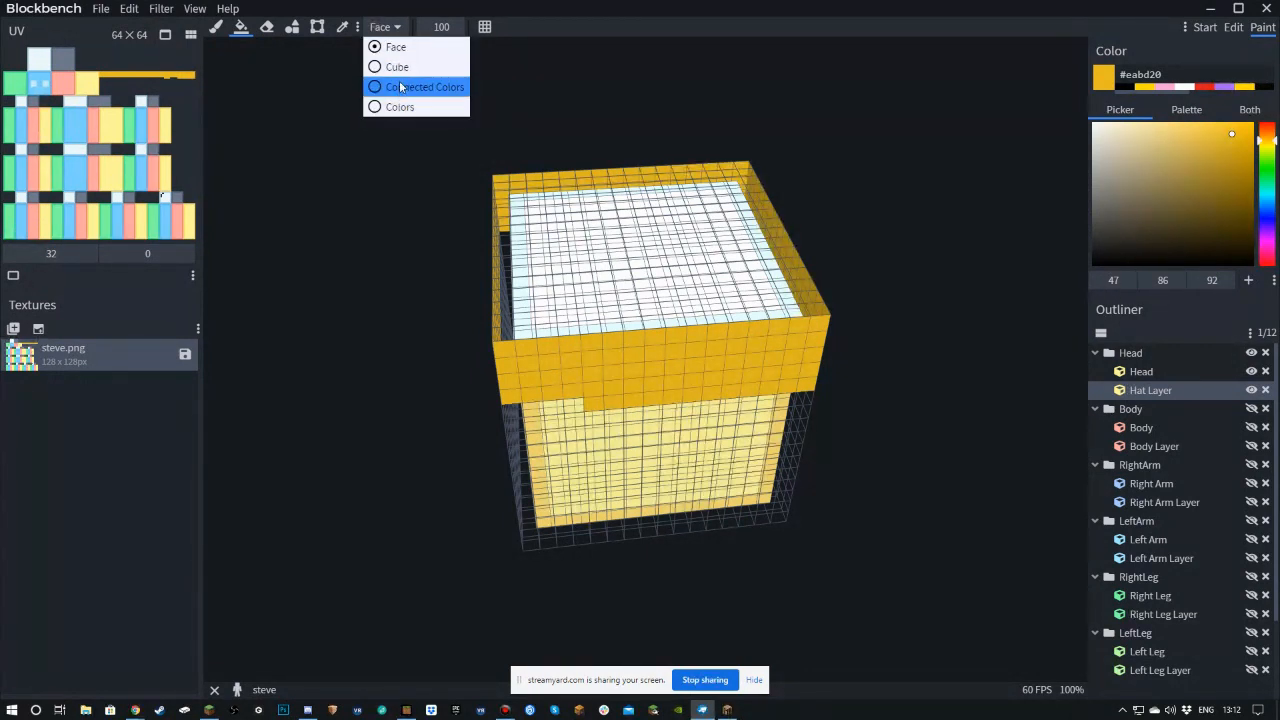
left_click(398, 47)
left_click(627, 219)
left_click_drag(470, 226, 745, 224)
left_click_drag(861, 202, 797, 226)
left_click_drag(454, 247, 460, 228)
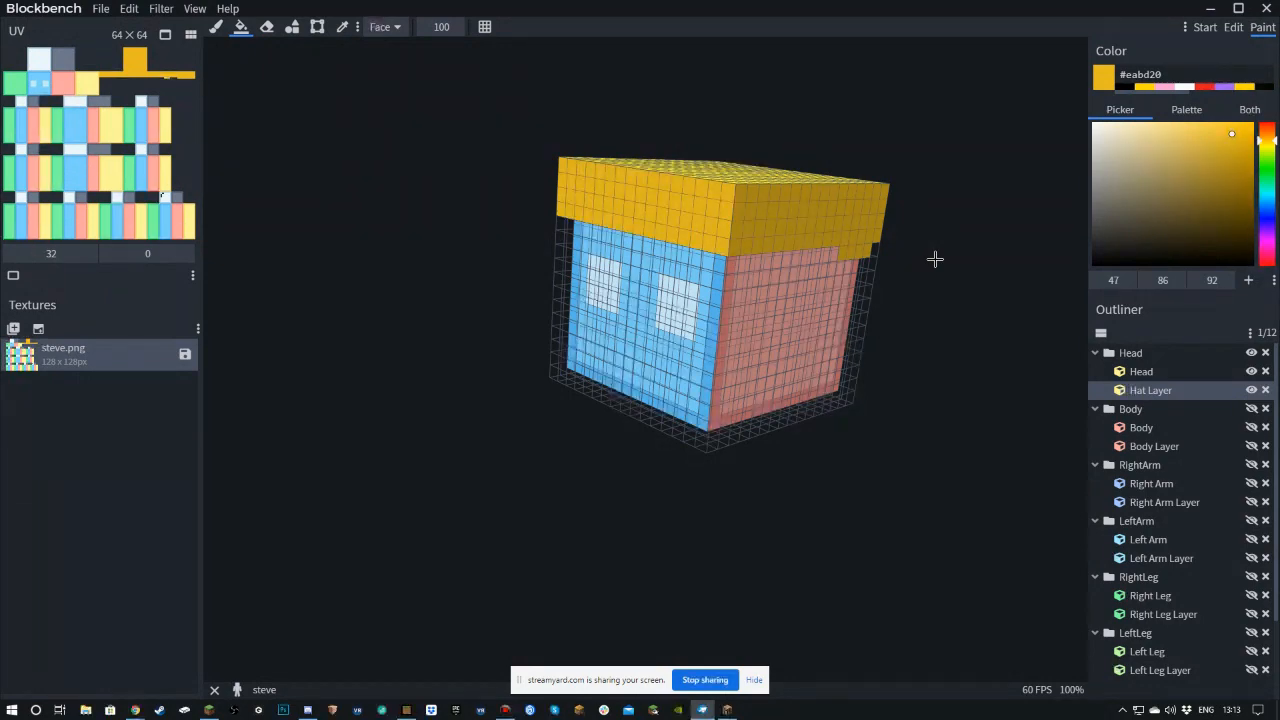
mouse_move(988, 320)
left_mouse_down()
mouse_move(954, 314)
mouse_move(1000, 331)
left_mouse_up()
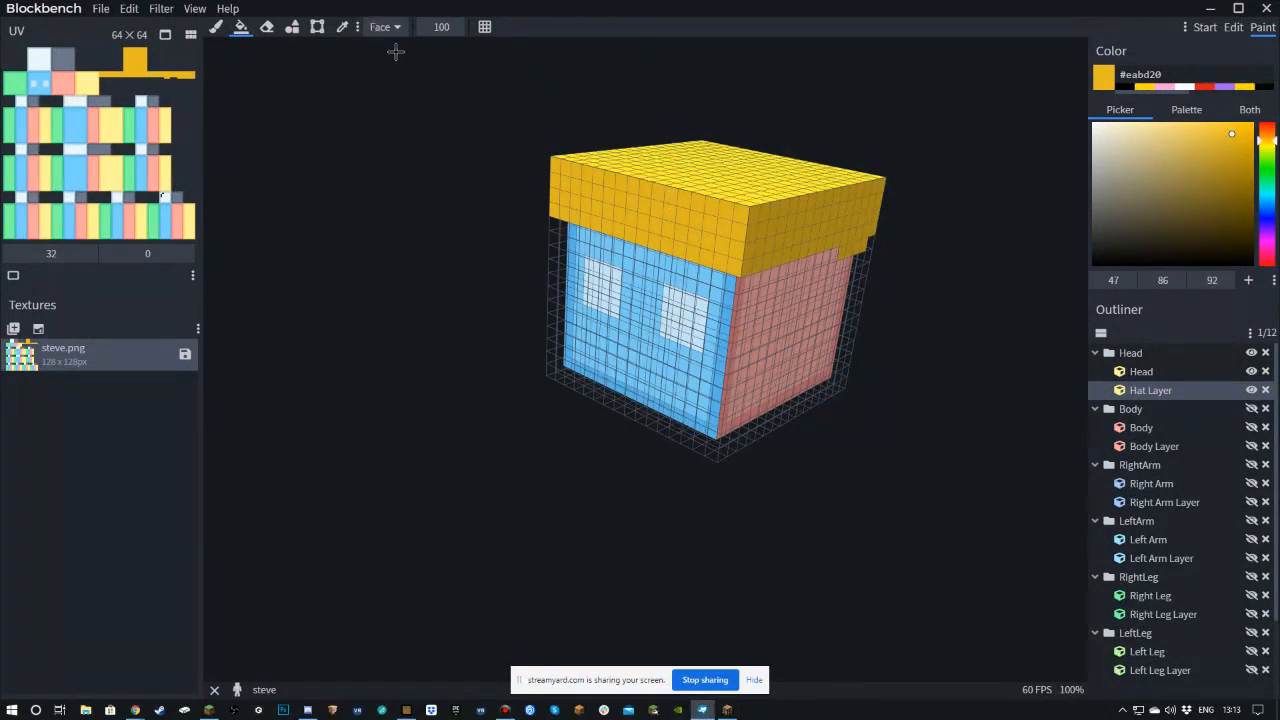
- Erase the Hat Layer's yellow top face and upper parts of the band on the front and red side
left_click(266, 27)
mouse_move(566, 170)
left_mouse_down()
mouse_move(650, 190)
mouse_move(803, 194)
mouse_move(560, 150)
left_mouse_up()
right_click_drag(491, 126, 484, 173)
left_click_drag(484, 173, 640, 200)
mouse_move(807, 268)
left_mouse_down()
mouse_move(657, 314)
mouse_move(728, 315)
left_mouse_up()
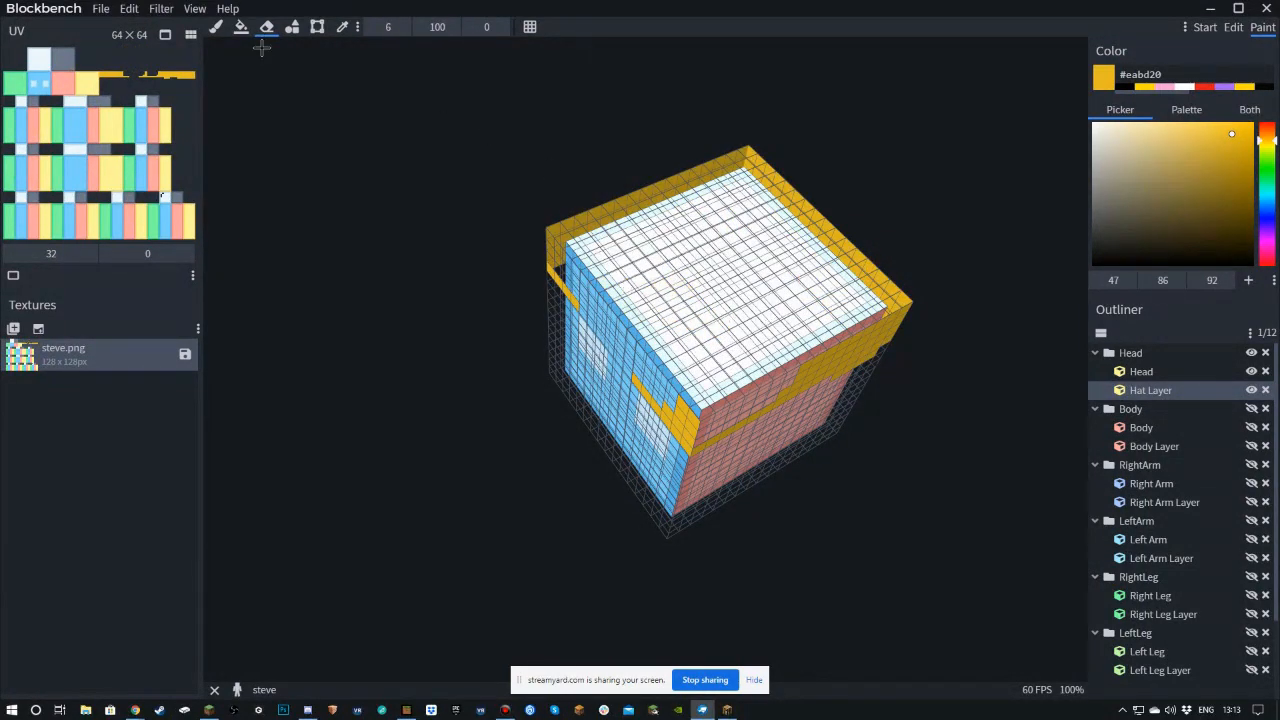
- Set the eraser size to 1 and trim the front corner, red side and back of the band around its thin stripe
left_click_drag(279, 170, 294, 134)
left_click_drag(388, 27, 283, 40)
left_click_drag(523, 300, 500, 262)
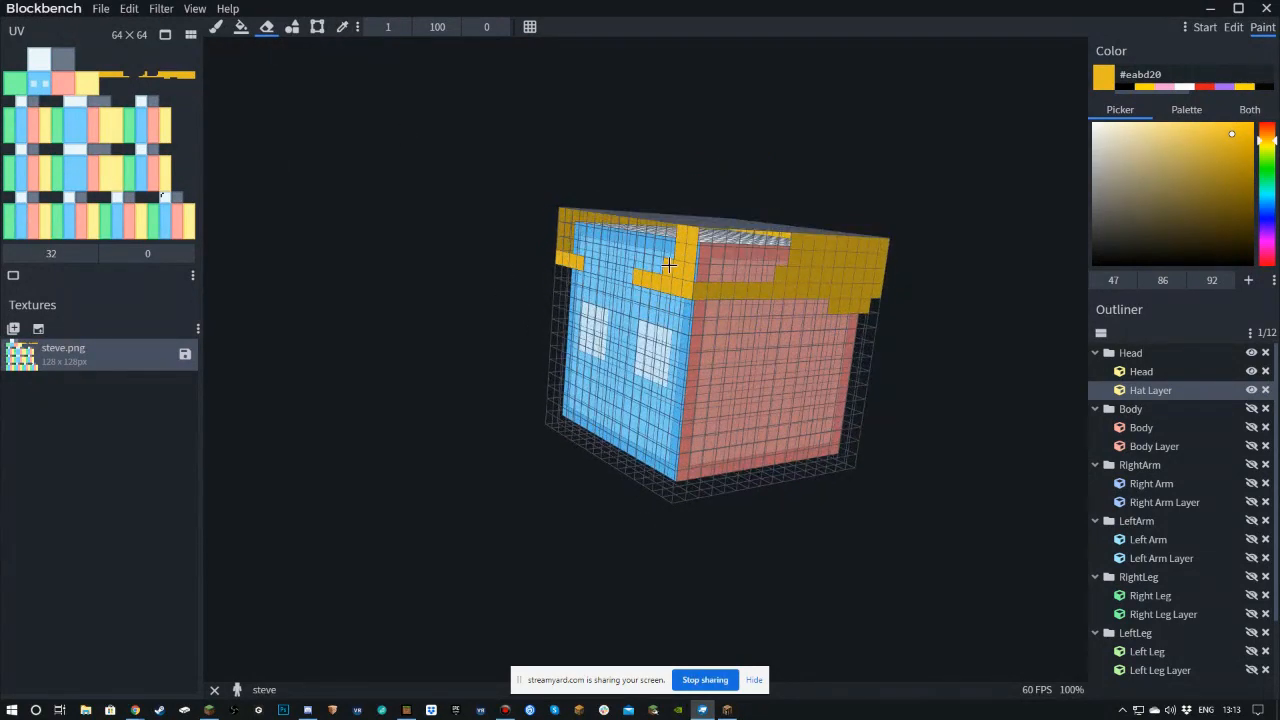
left_click_drag(685, 280, 690, 238)
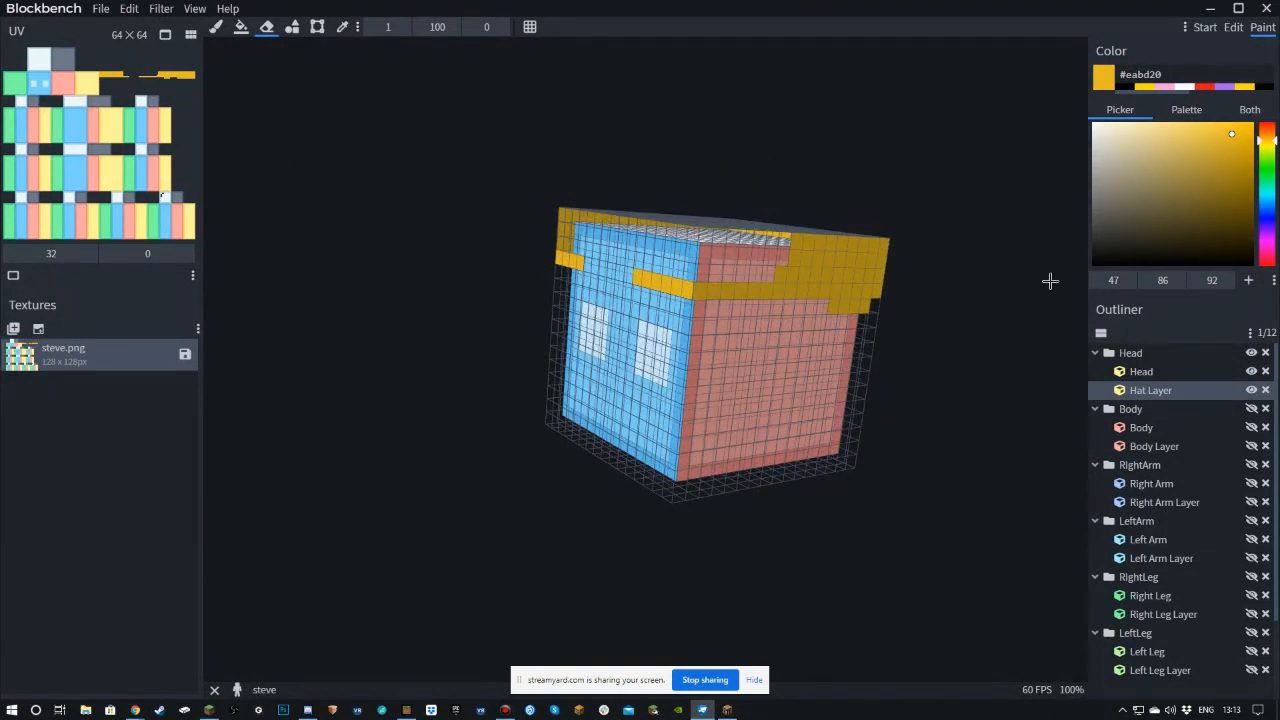
mouse_move(1034, 277)
left_mouse_down()
mouse_move(971, 291)
mouse_move(729, 272)
mouse_move(854, 283)
mouse_move(850, 268)
mouse_move(723, 246)
mouse_move(844, 271)
left_mouse_up()
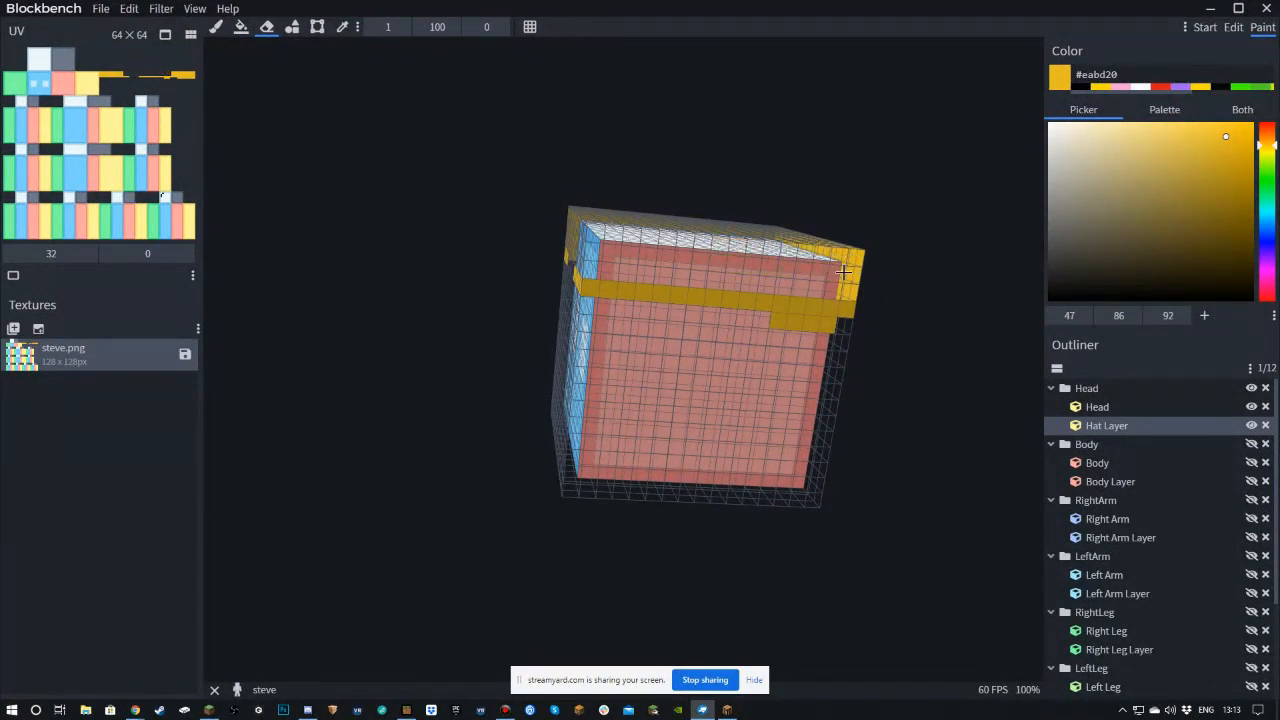
mouse_move(938, 305)
left_mouse_down()
mouse_move(701, 339)
mouse_move(710, 344)
left_mouse_up()
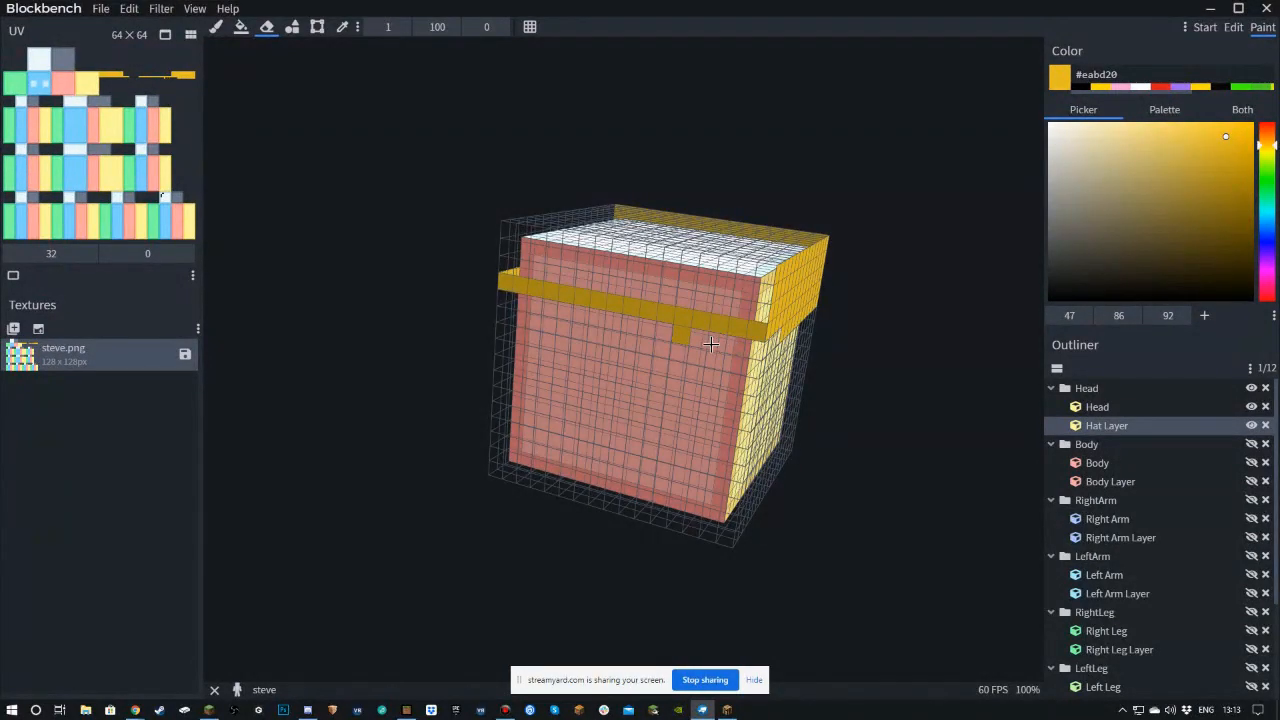
left_click_drag(902, 436, 771, 406)
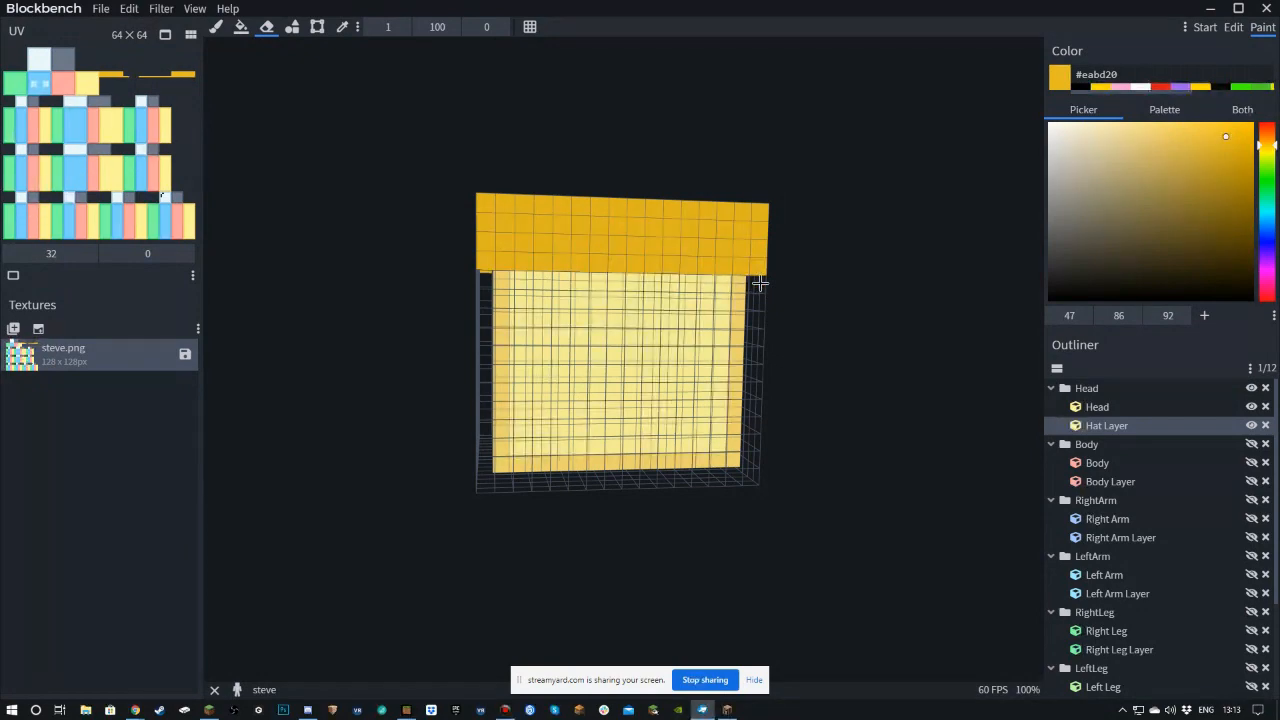
- Try to erase straight lines from the yellow band on the Hat Layer's green side, and undo them
mouse_move(764, 288)
left_mouse_down()
mouse_move(780, 297)
mouse_move(637, 328)
mouse_move(777, 337)
mouse_move(487, 241)
left_mouse_up()
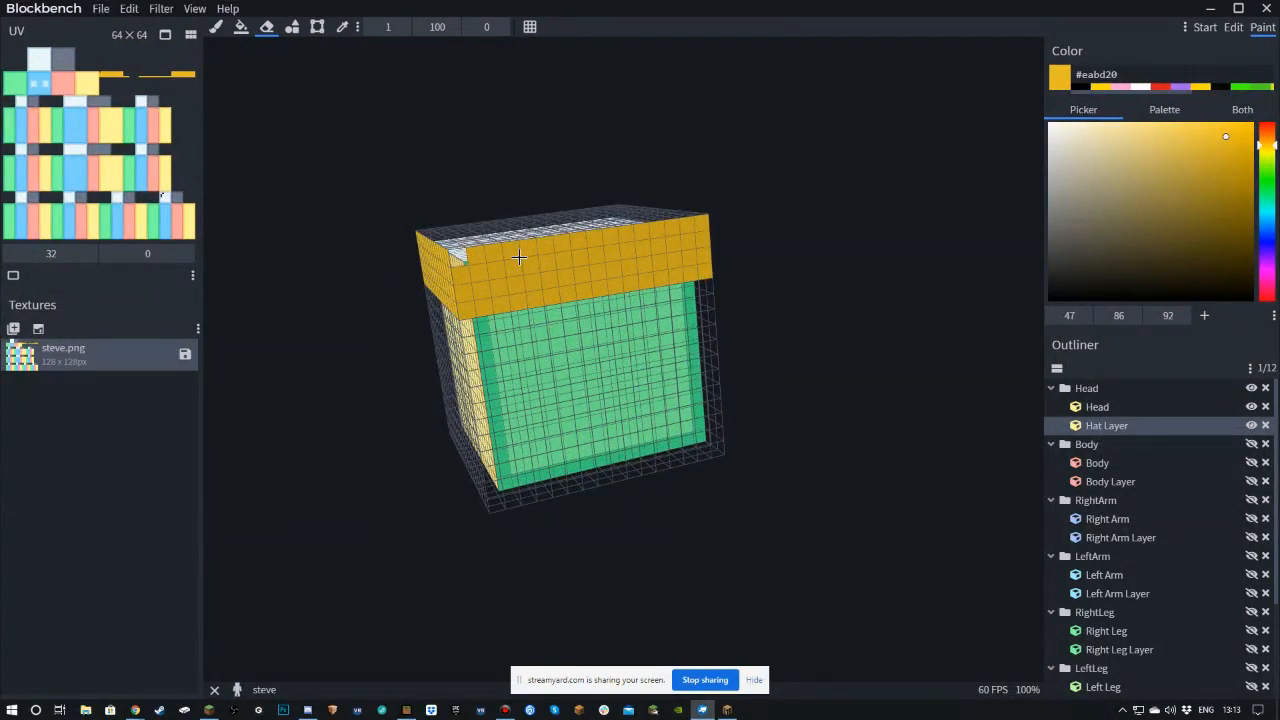
left_click(709, 272, "shift")
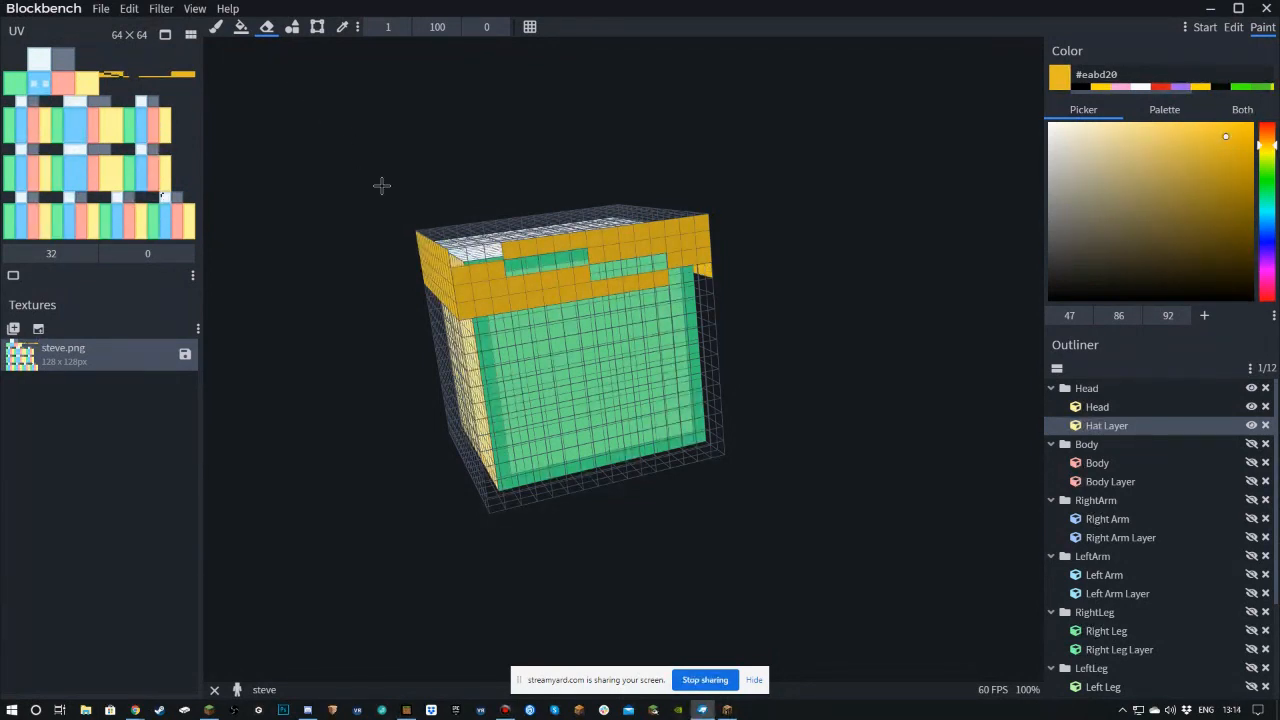
key("ctrl+z")
key("ctrl+z")
- Paint a straight yellow line across the gap in the stripe on the Hat Layer's front
left_click_drag(831, 301, 455, 266)
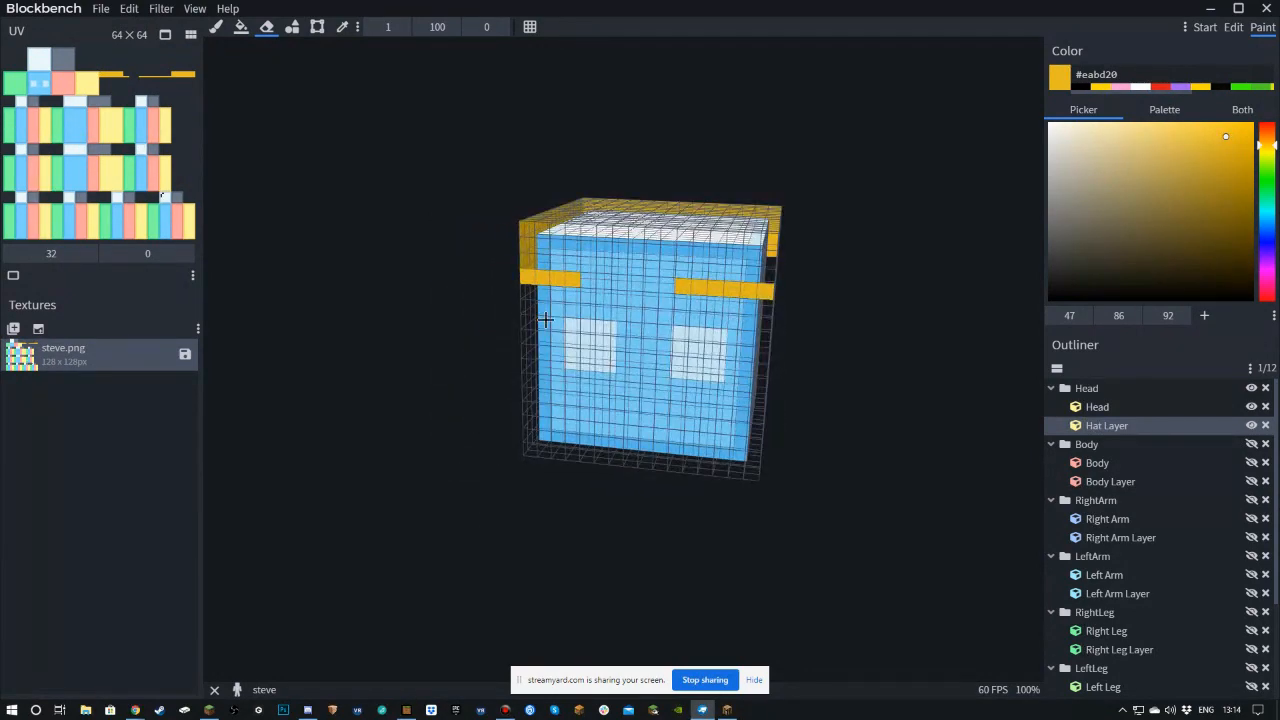
left_click(215, 27)
left_click(762, 292, "shift")
- Erase the upper rows of the yellow band on the Hat Layer's back, keeping only the lowest row
left_click_drag(790, 282, 749, 308)
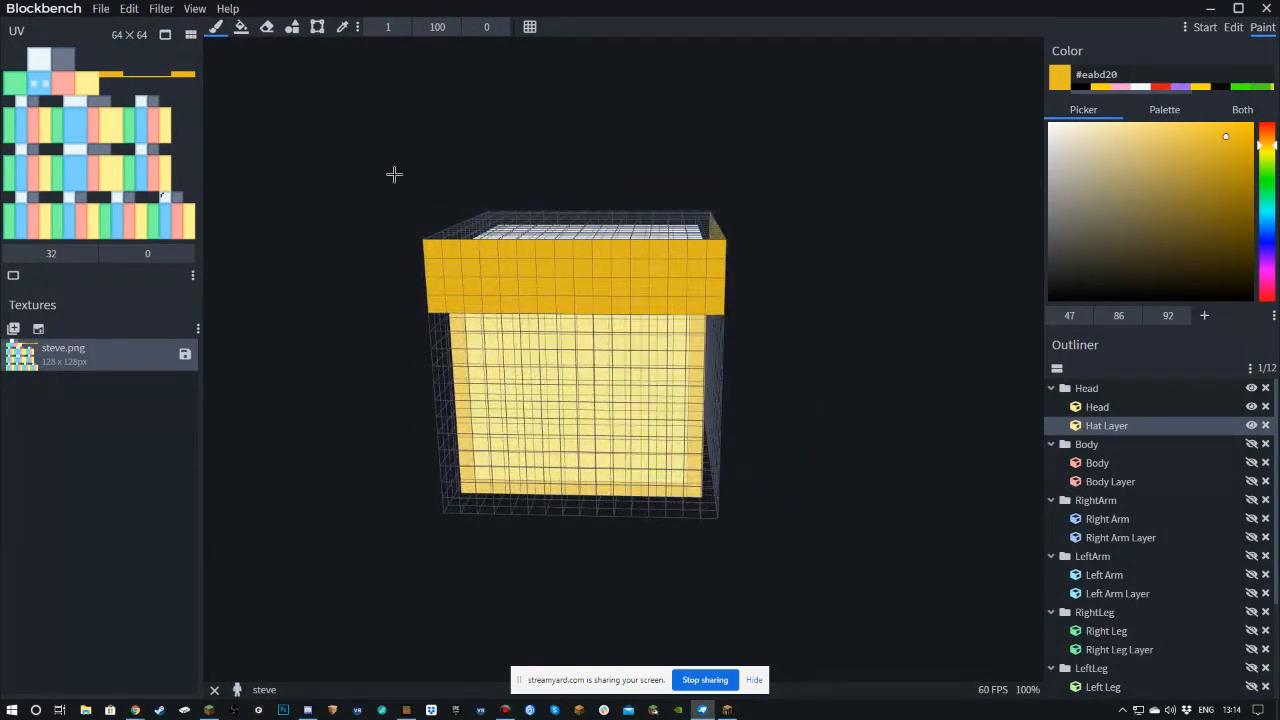
left_click(267, 30)
left_click(437, 286)
left_click(712, 288, "shift")
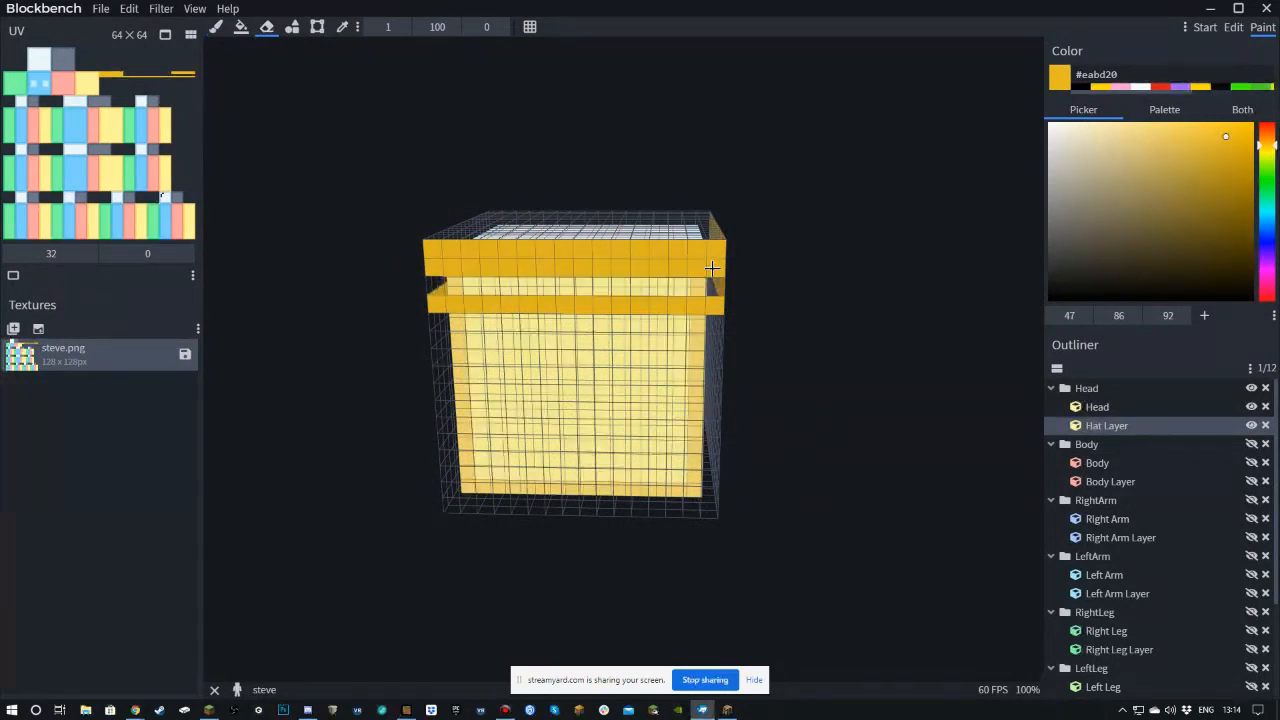
left_click(427, 252, "shift")
left_click(433, 267)
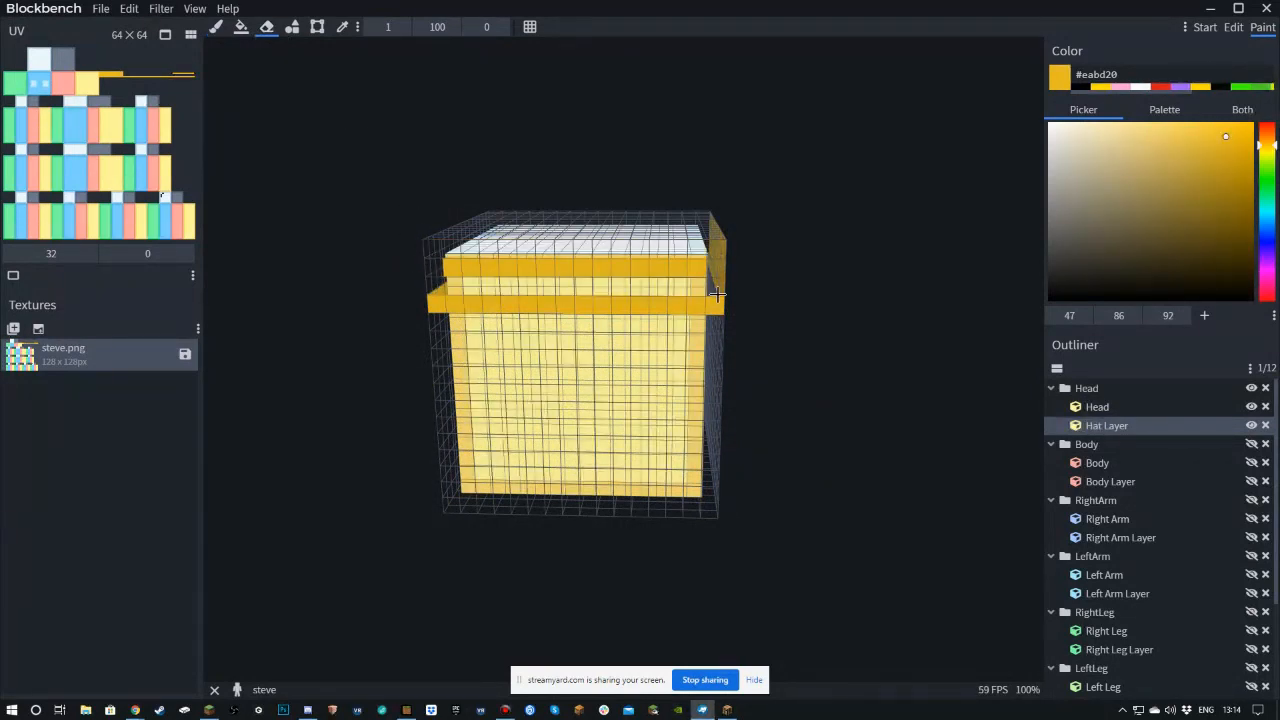
left_click(700, 273, "shift")
- Erase the upper rows of the yellow band on the Hat Layer's green side, keeping only the lowest row
mouse_move(712, 272)
left_mouse_down()
mouse_move(783, 286)
mouse_move(486, 251)
left_mouse_up()
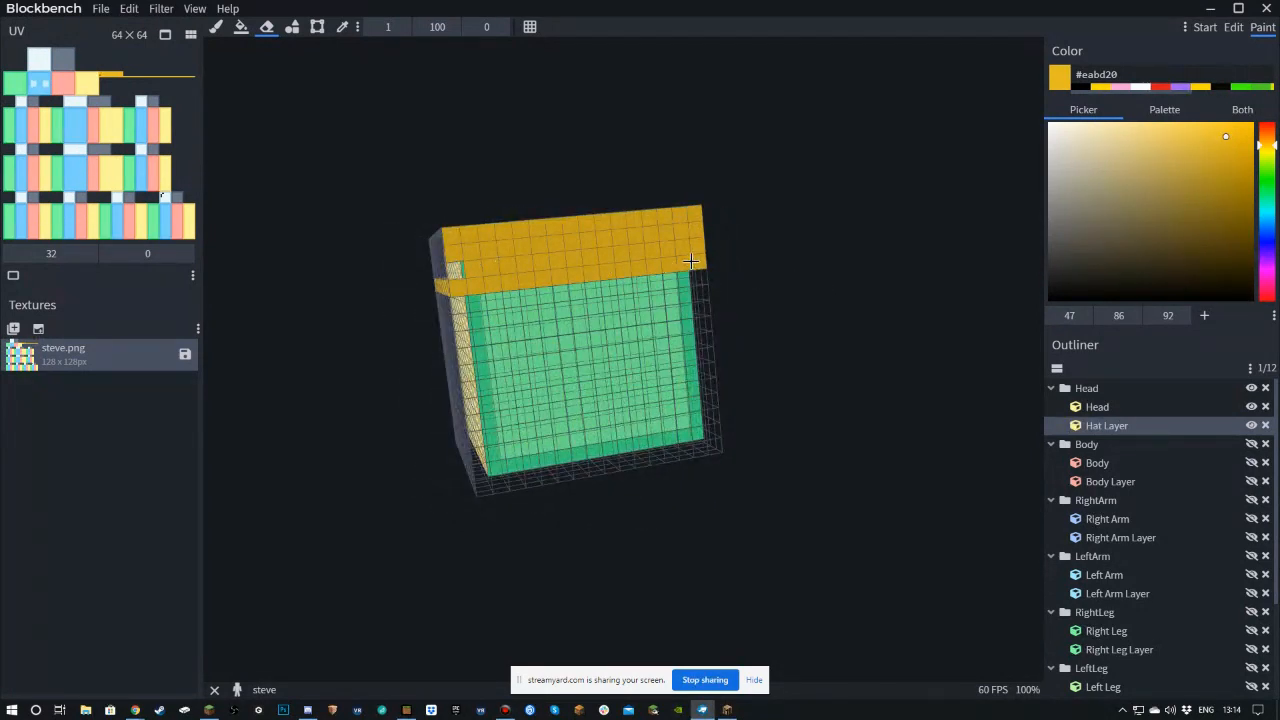
left_click(698, 241, "shift")
left_click(467, 224, "shift")
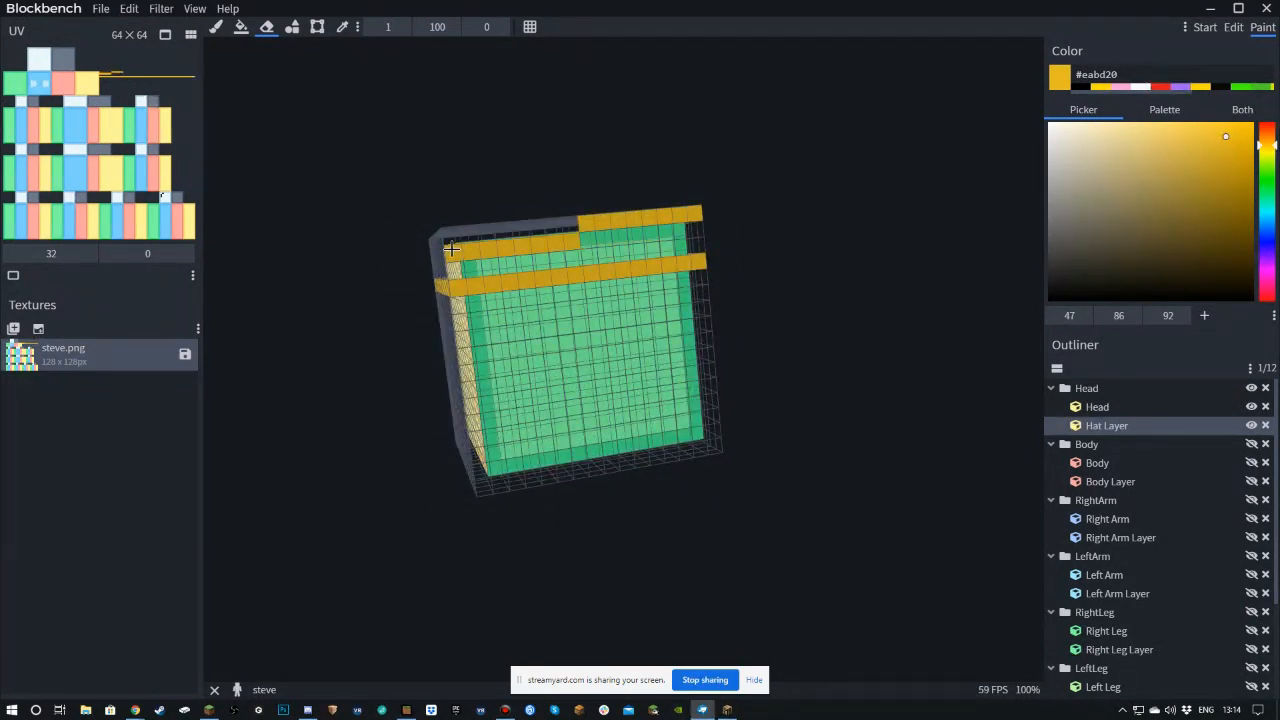
left_click_drag(693, 212, 567, 246)
mouse_move(879, 285)
left_mouse_down()
mouse_move(643, 280)
mouse_move(571, 294)
mouse_move(596, 316)
mouse_move(625, 312)
left_mouse_up()
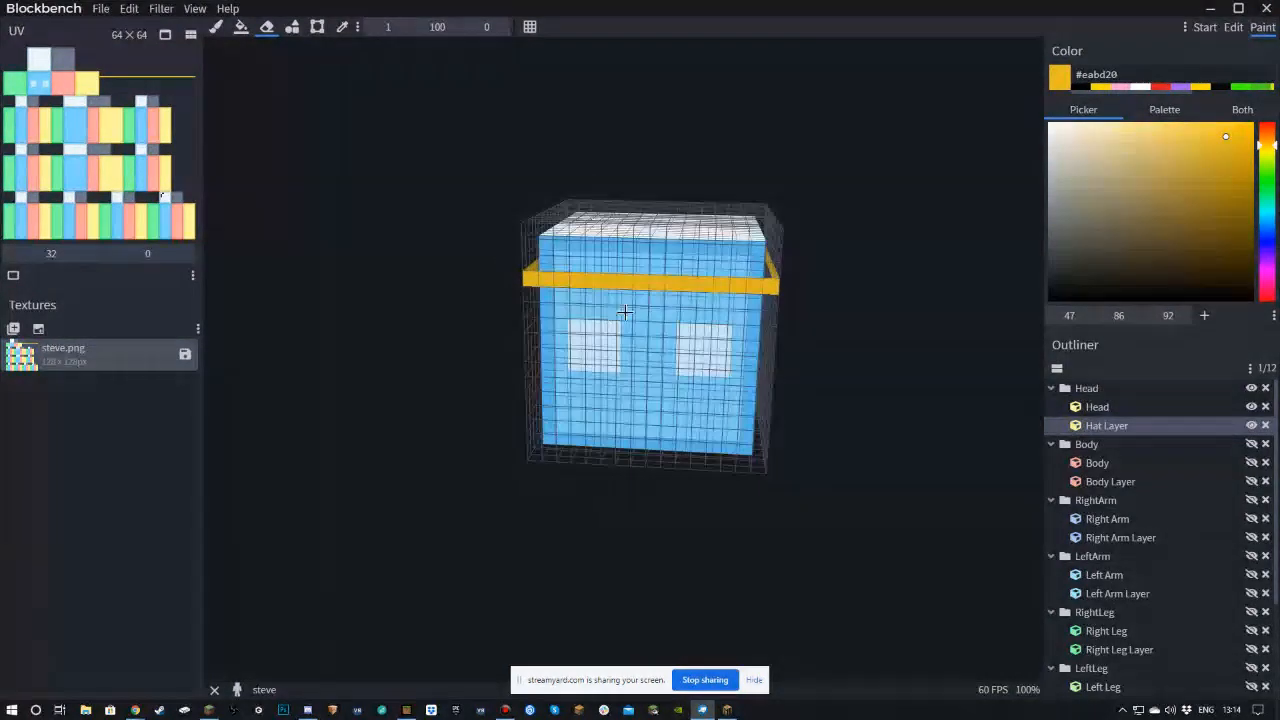
- Hide the Hat Layer and paint the top four rows of the Head's front face yellow (#eabd20)
left_click(1251, 426)
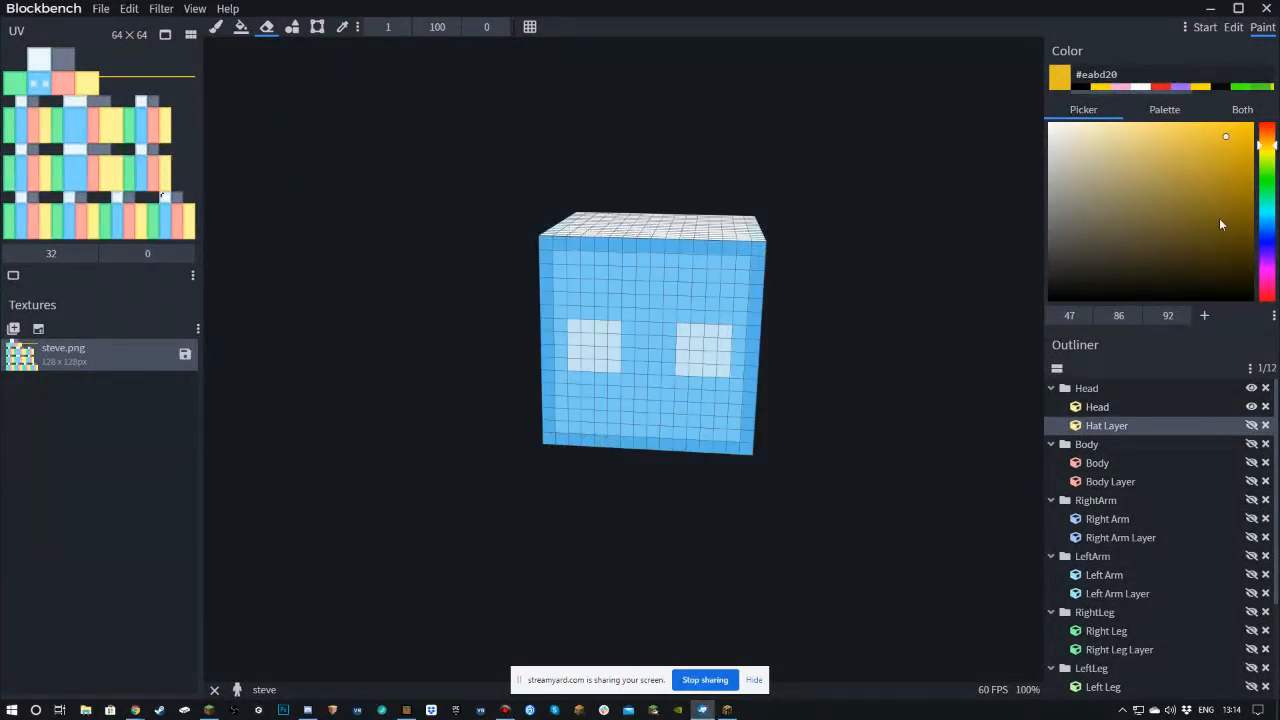
left_click(545, 245)
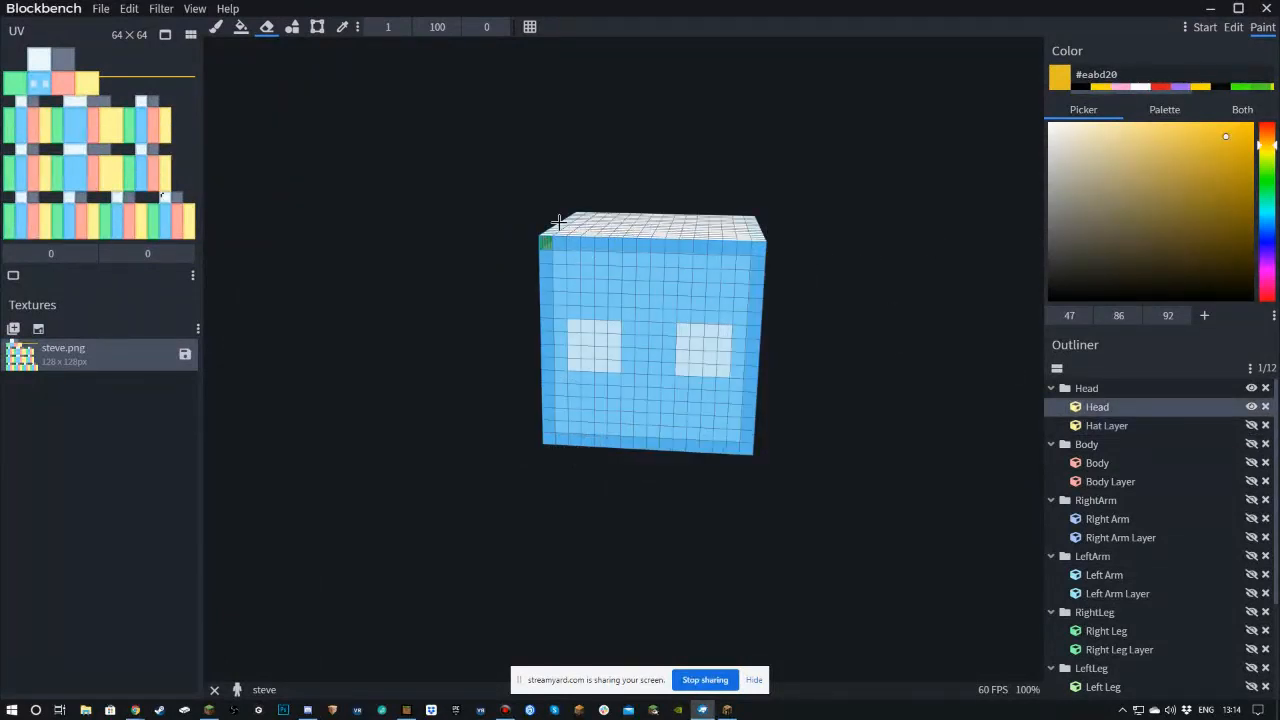
left_click(216, 27)
left_click(545, 243)
left_click(756, 290, "shift")
left_click(759, 248, "shift")
left_click_drag(546, 252, 546, 271, "shift")
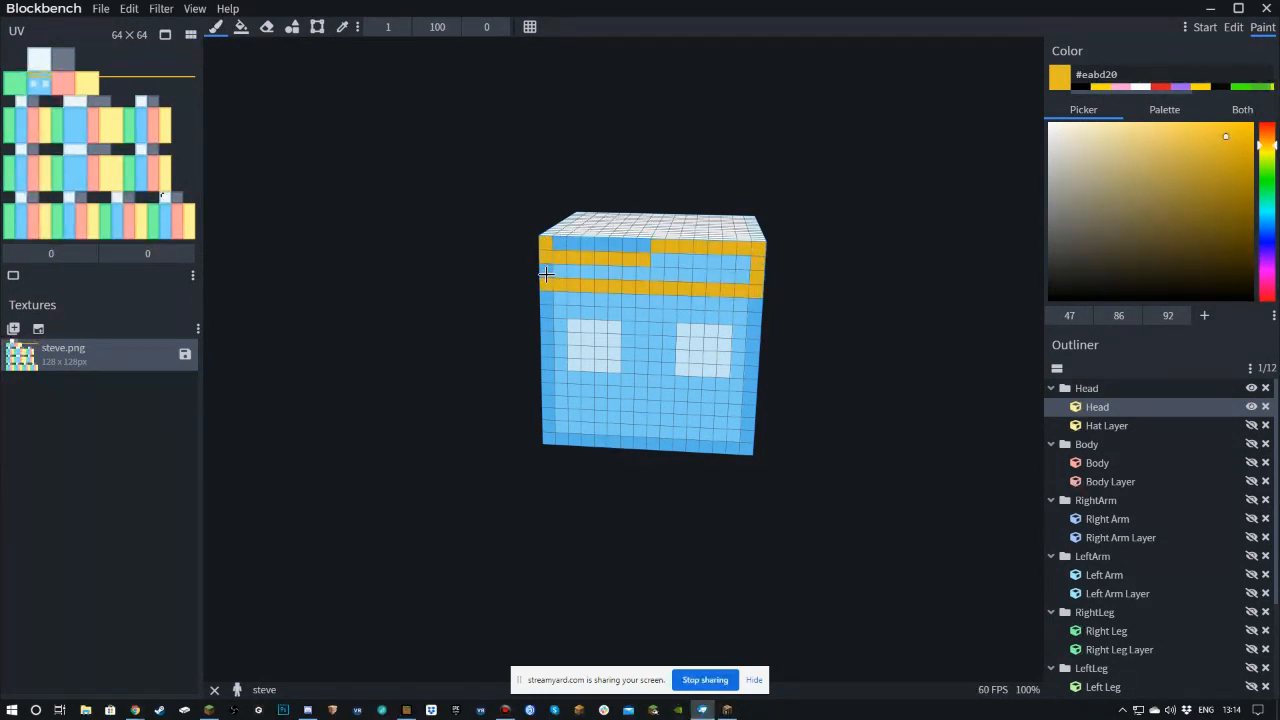
left_click_drag(715, 270, 741, 263)
left_click(643, 250)
left_click(563, 243, "shift")
- Paint the top four rows of the Head's green side yellow with straight brush lines
left_click_drag(466, 243, 659, 248)
left_click(647, 302)
left_click(443, 312, "shift")
left_click(433, 268, "shift")
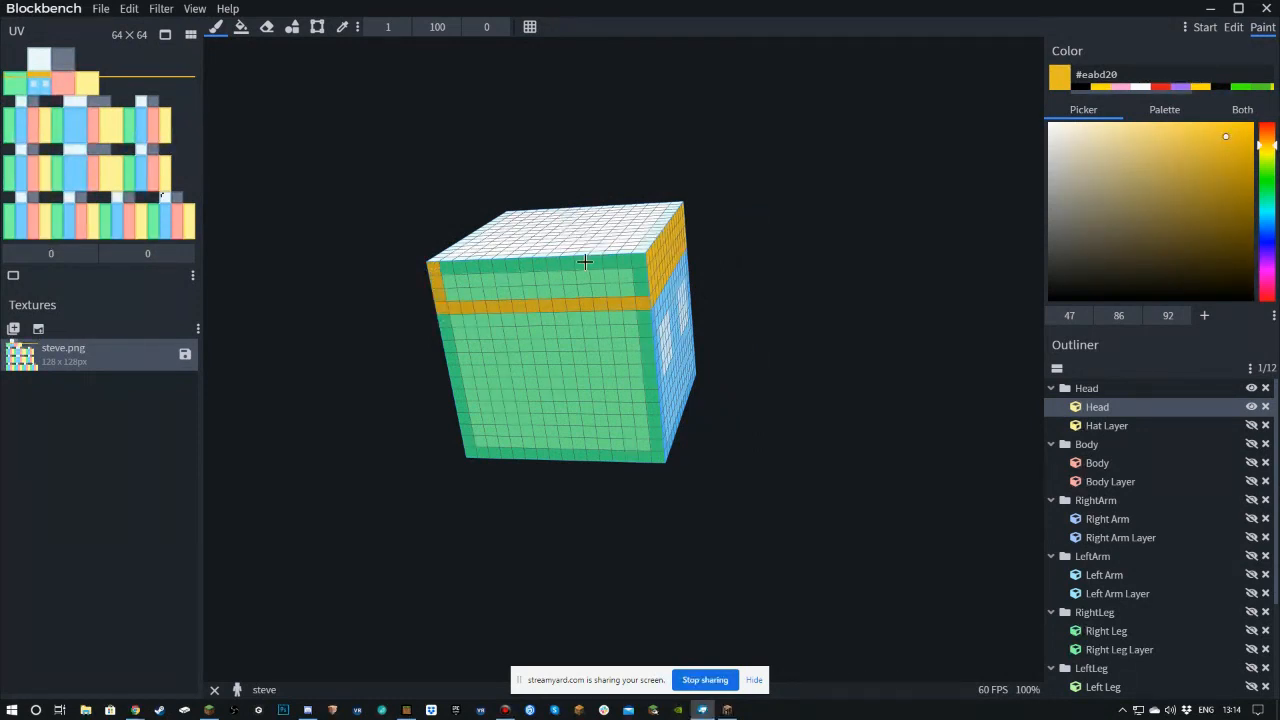
left_click(634, 258, "shift")
left_click(643, 292, "shift")
left_click(452, 290, "shift")
left_click(452, 283, "shift")
left_click(624, 277, "shift")
- Paint the yellow hair band along the top four rows of the Head's pink side
left_click_drag(802, 237, 450, 243)
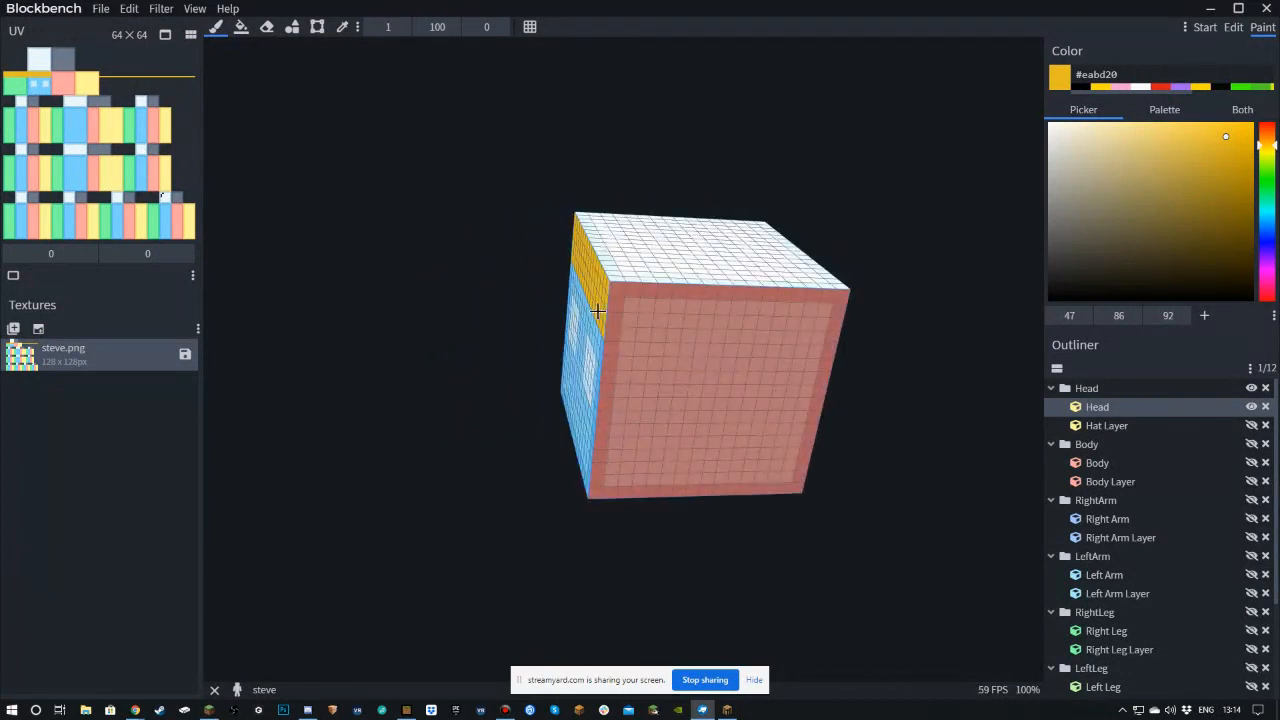
left_click(612, 333)
left_click(832, 338, "shift")
left_click(840, 293, "shift")
left_click(621, 290, "shift")
left_click(617, 320, "shift")
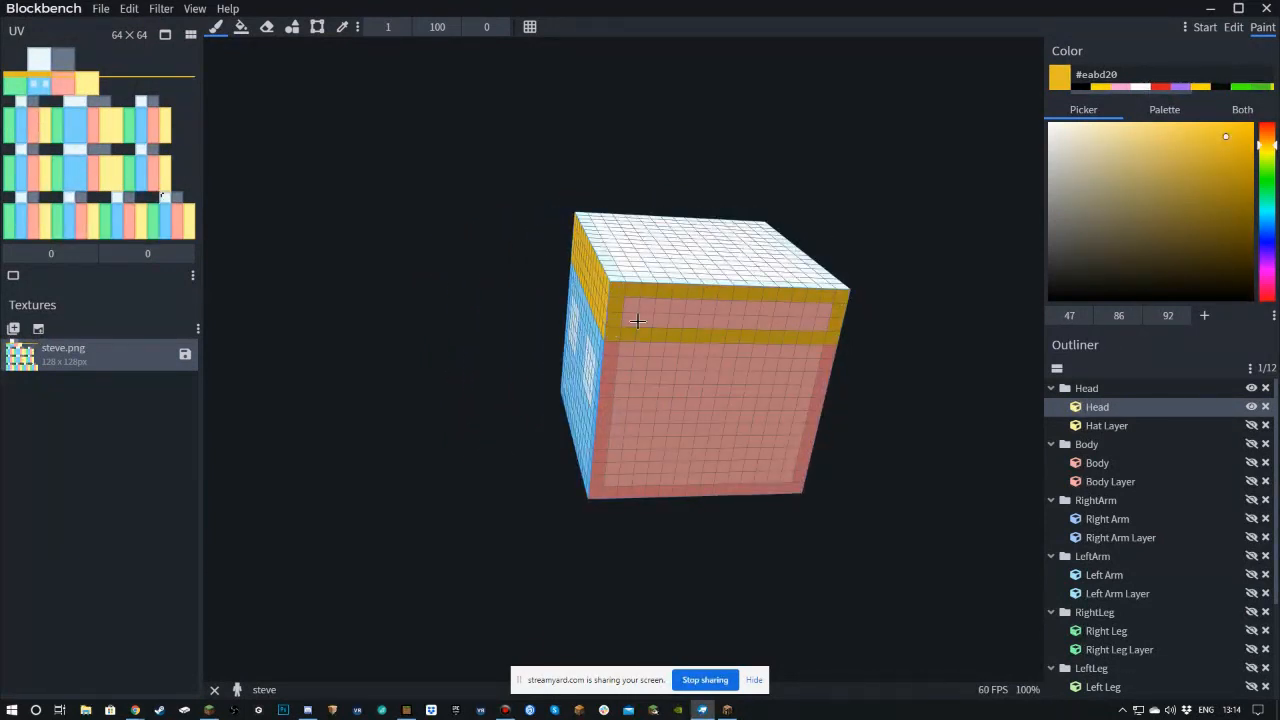
- Paint the top four rows of the Head's back face in the same yellow
left_click_drag(1004, 374, 568, 288)
left_click(523, 295)
left_click(752, 299, "shift")
left_click(754, 250, "shift")
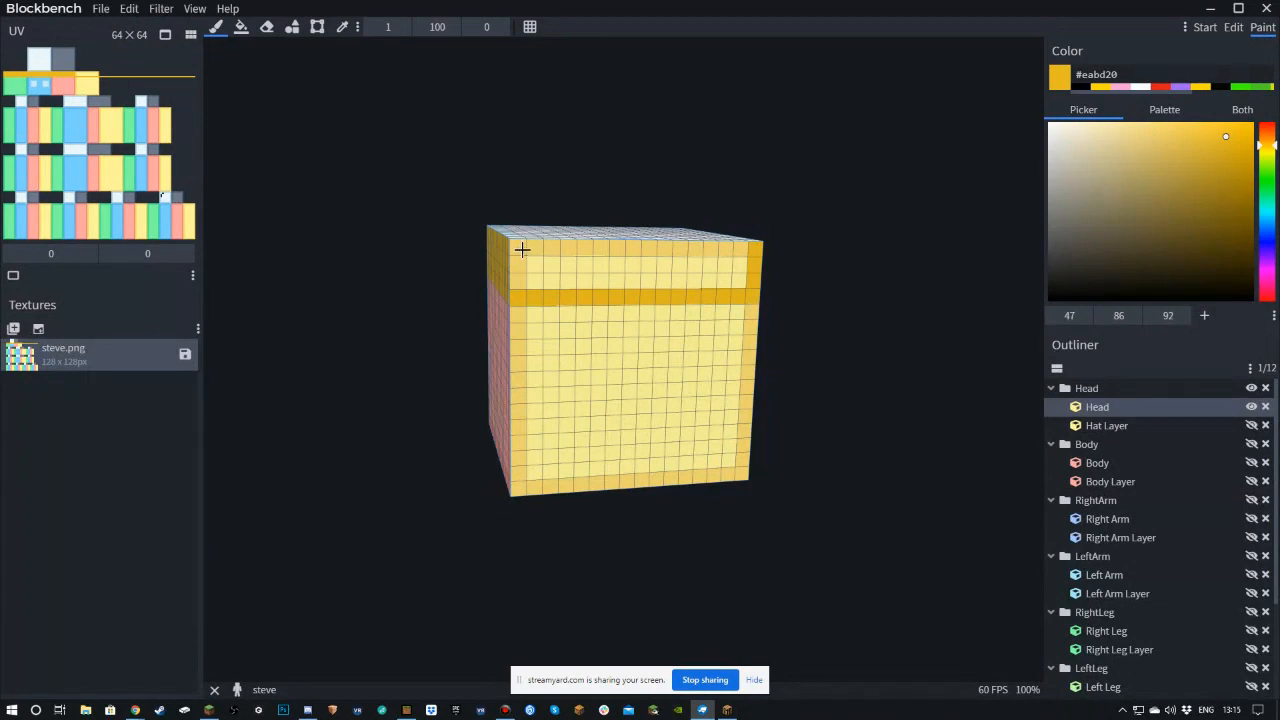
left_click(522, 250, "shift")
left_click(523, 283, "shift")
left_click(740, 284, "shift")
left_click(740, 268, "shift")
left_click(541, 270, "shift")
- Fill the Head's top face with the yellow hair colour
left_click_drag(563, 263, 508, 213)
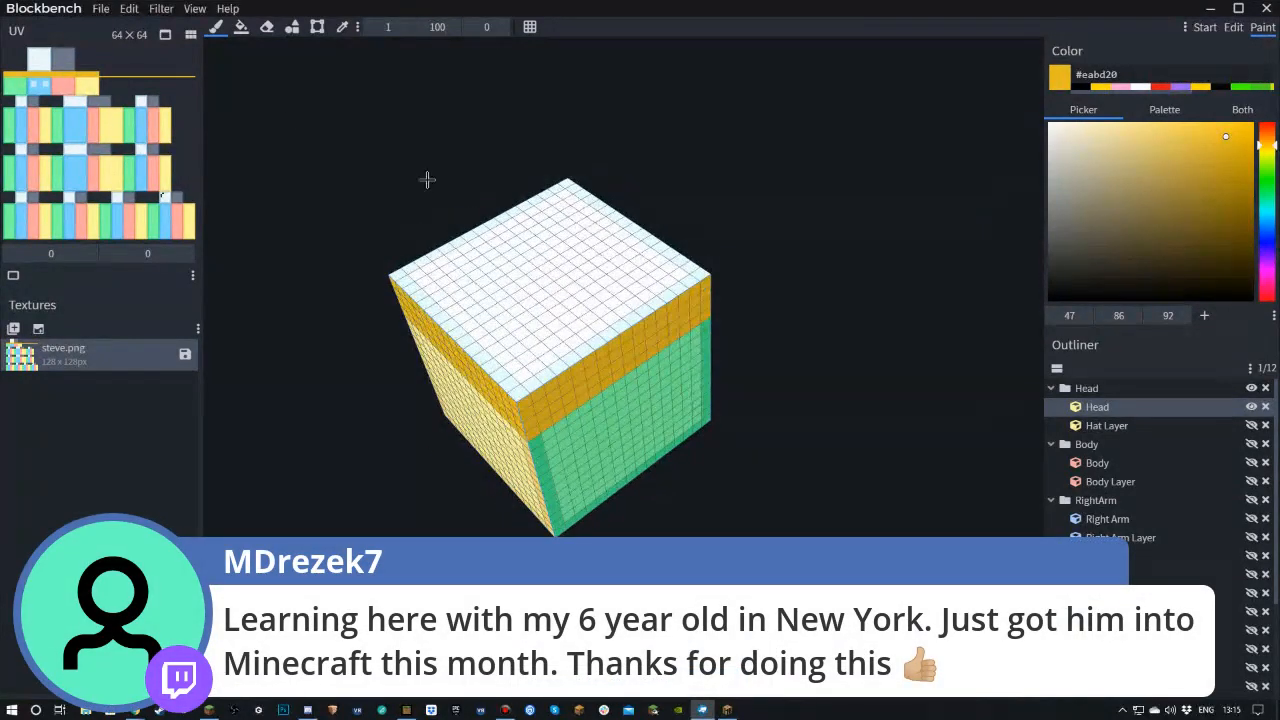
left_click(241, 27)
left_click(477, 266)
left_click_drag(326, 282, 623, 206)
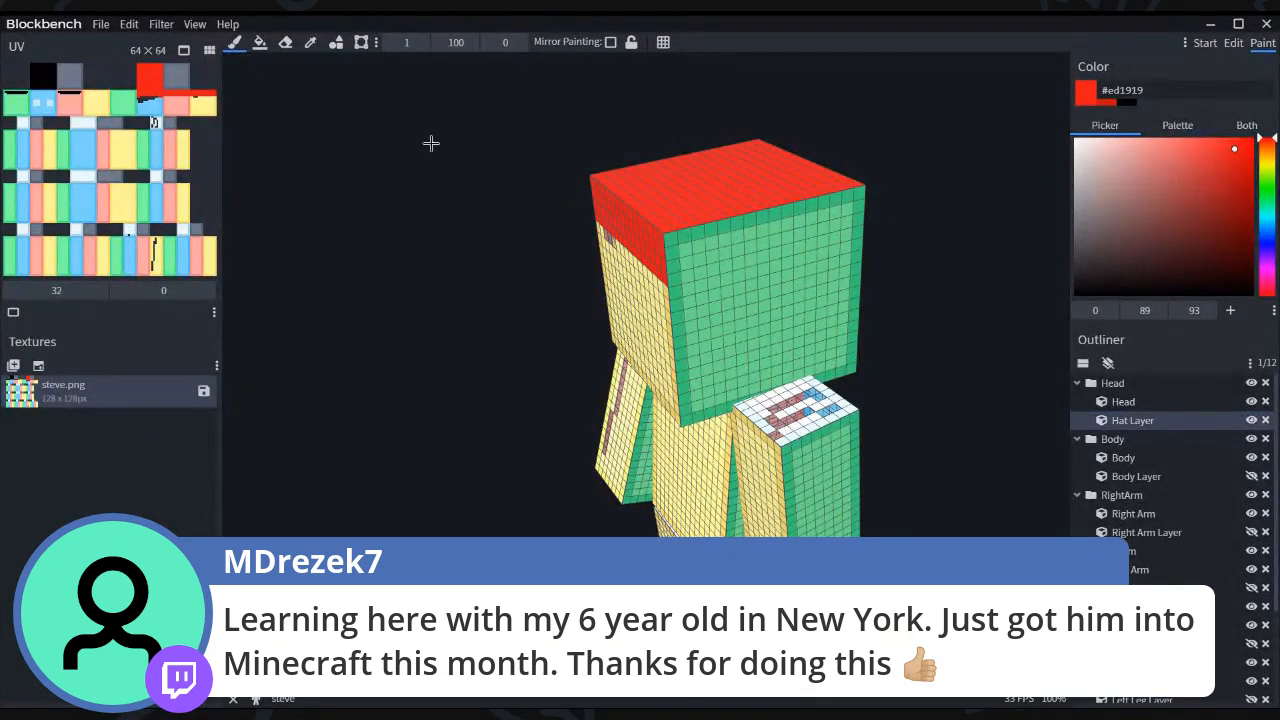
- On the red-hat model, complete the red band on the Hat Layer's green side and erase the stray pixels below the band
mouse_move(667, 243)
left_mouse_down()
mouse_move(682, 265)
mouse_move(714, 266)
mouse_move(858, 236)
mouse_move(856, 198)
mouse_move(722, 226)
mouse_move(849, 212)
mouse_move(779, 207)
left_mouse_up()
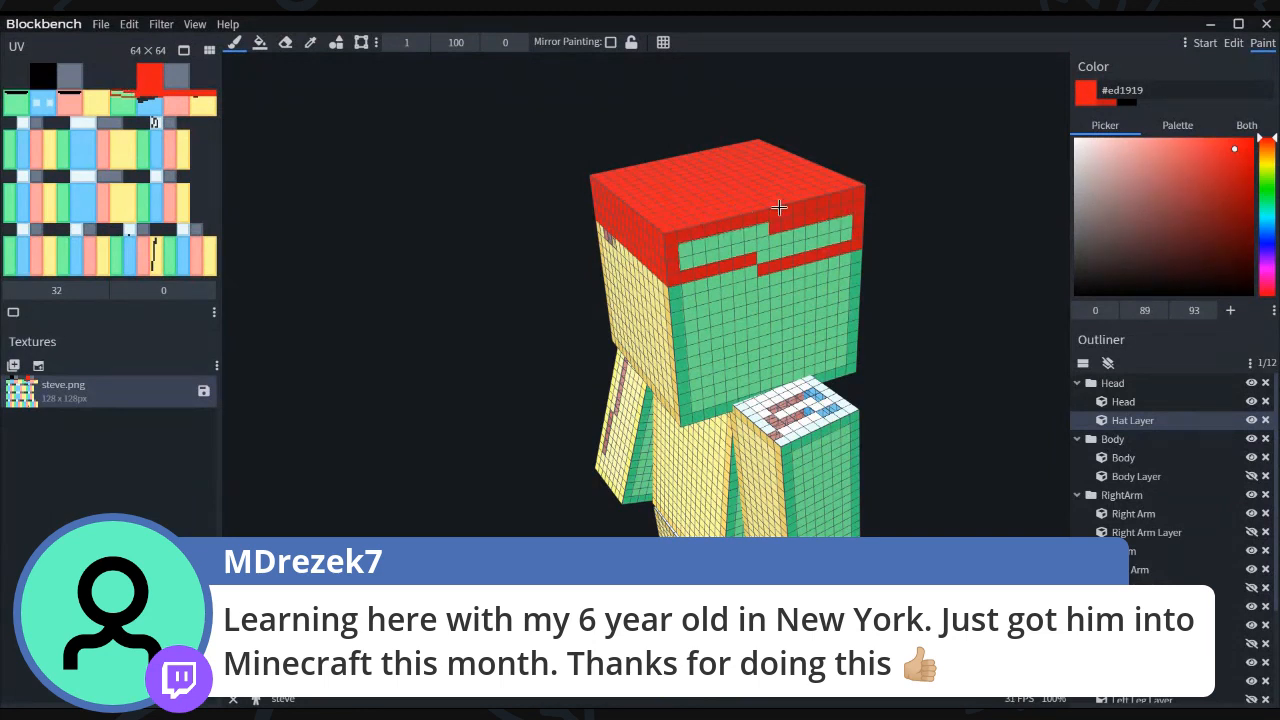
mouse_move(679, 256)
left_mouse_down()
mouse_move(716, 262)
mouse_move(856, 225)
mouse_move(690, 244)
mouse_move(789, 230)
left_mouse_up()
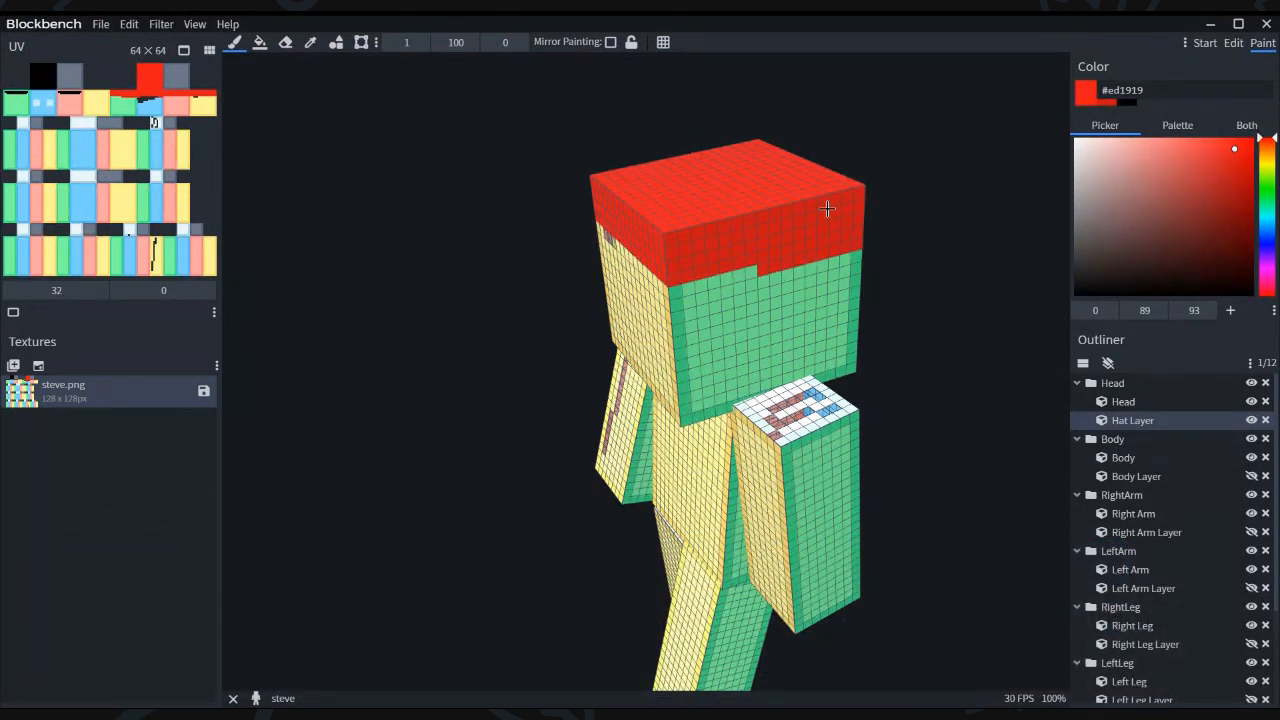
left_click(287, 43)
mouse_move(822, 258)
left_mouse_down()
mouse_move(869, 248)
mouse_move(770, 266)
left_mouse_up()
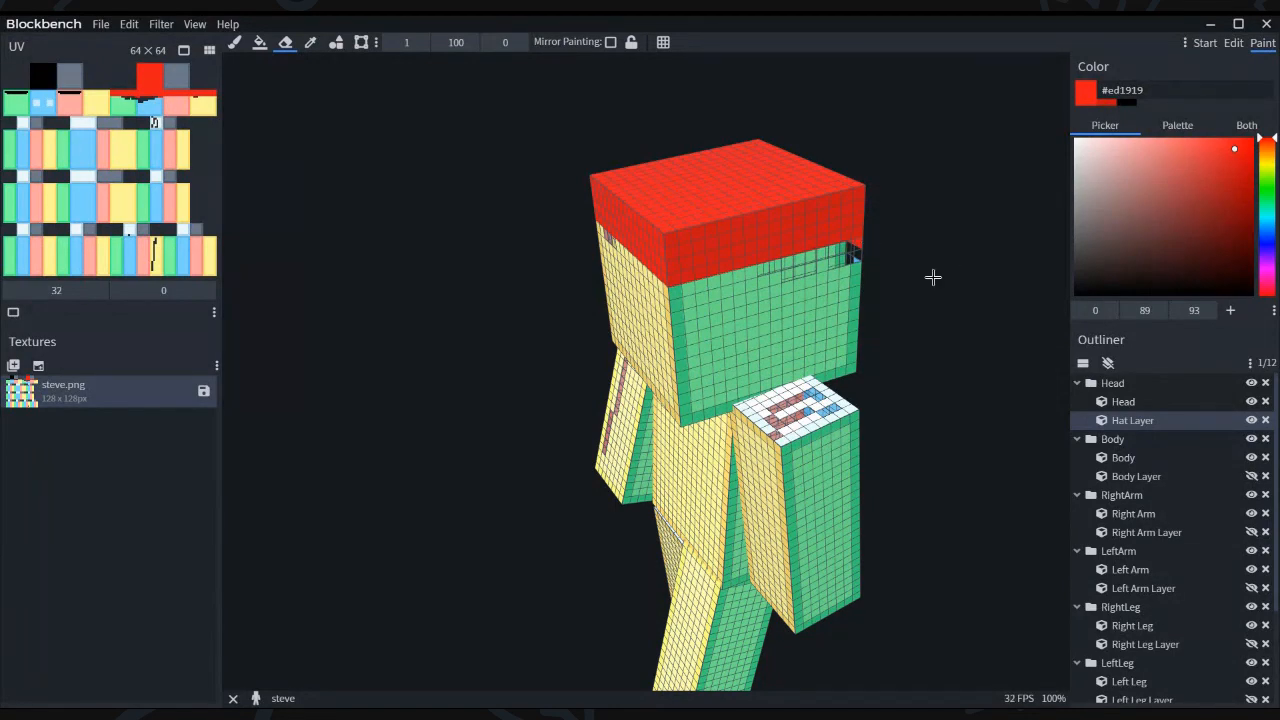
left_click_drag(968, 316, 710, 286)
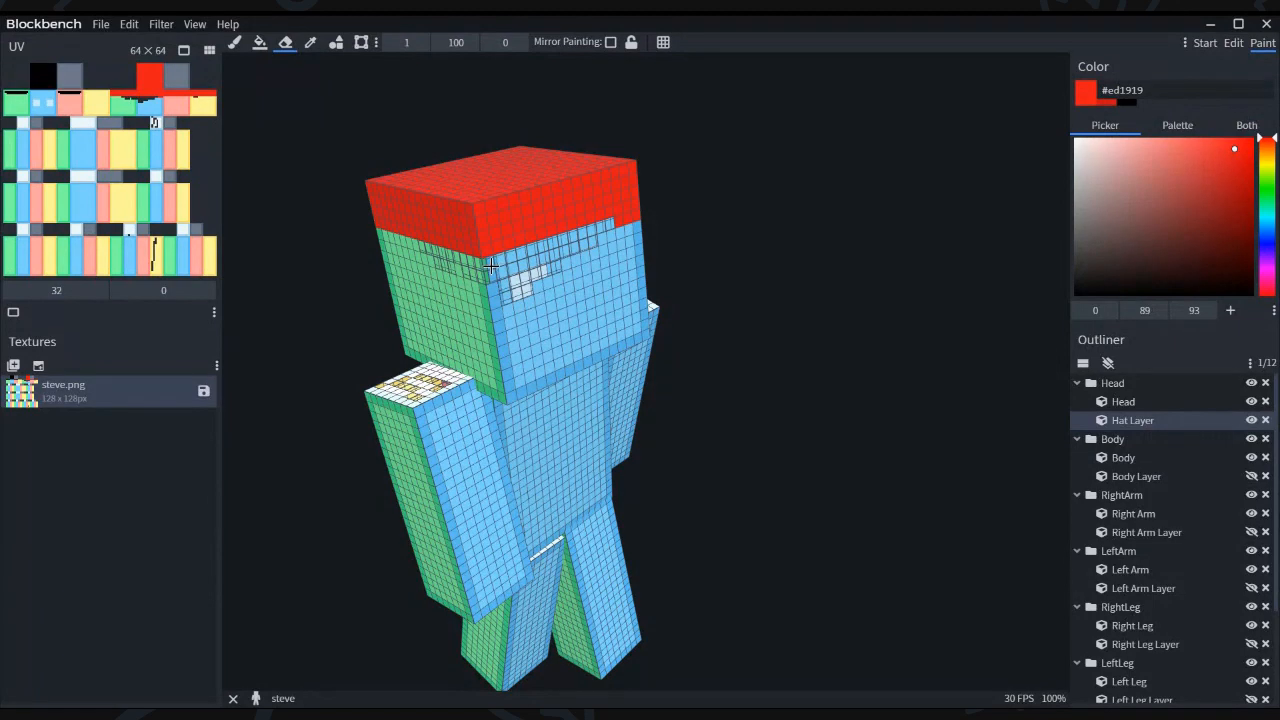
left_click(628, 226)
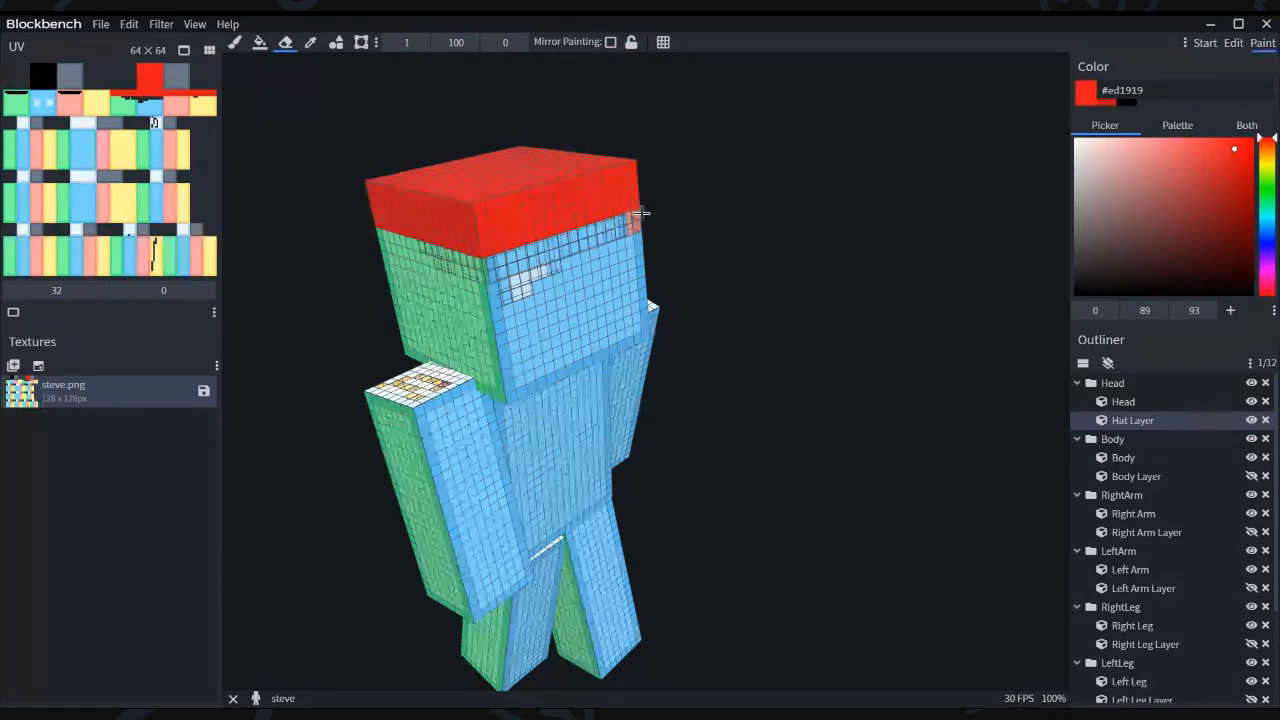
mouse_move(771, 223)
left_mouse_down()
mouse_move(759, 255)
mouse_move(694, 243)
mouse_move(891, 214)
mouse_move(817, 244)
mouse_move(706, 226)
mouse_move(740, 200)
mouse_move(772, 203)
mouse_move(794, 239)
mouse_move(846, 243)
mouse_move(735, 241)
left_mouse_up()
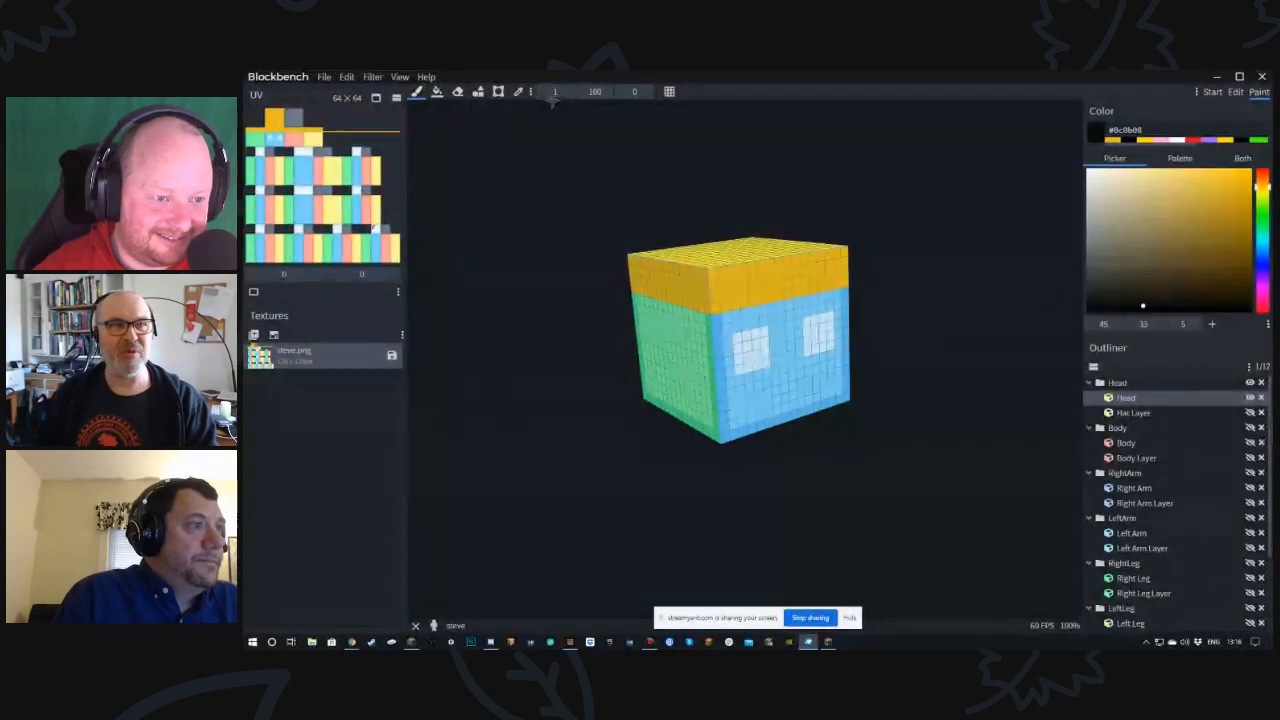
- Set the brush opacity to 10 and paint a near-black (#0c0b08) shadow row under the yellow hair around the Head
left_click_drag(604, 97, 442, 100)
left_click_drag(949, 251, 860, 250)
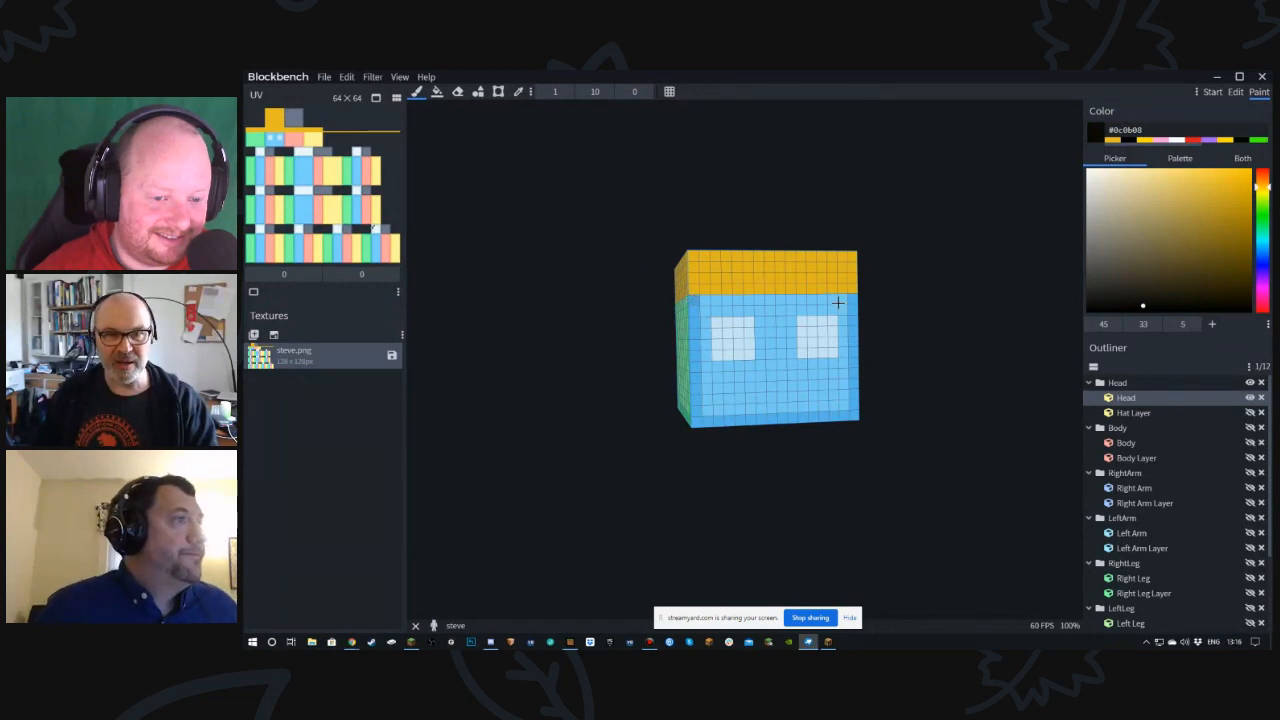
left_click_drag(923, 303, 727, 301)
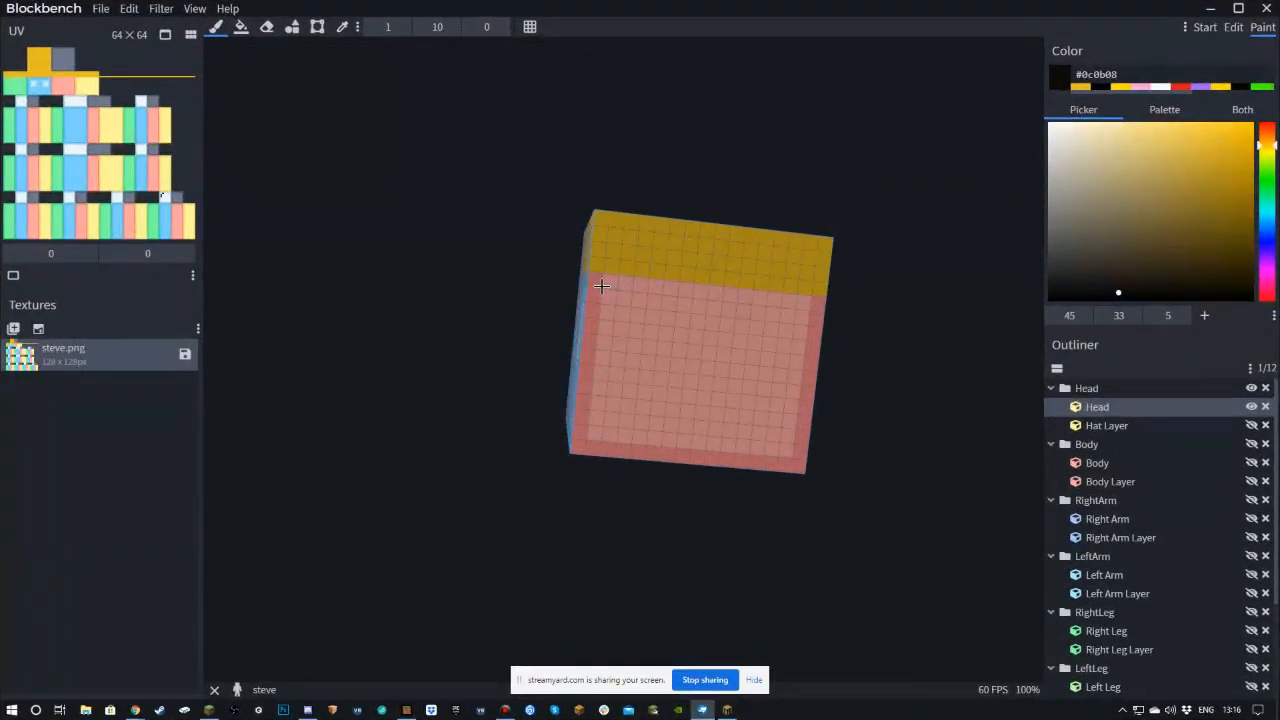
left_click_drag(880, 317, 630, 313)
left_click_drag(834, 320, 603, 314)
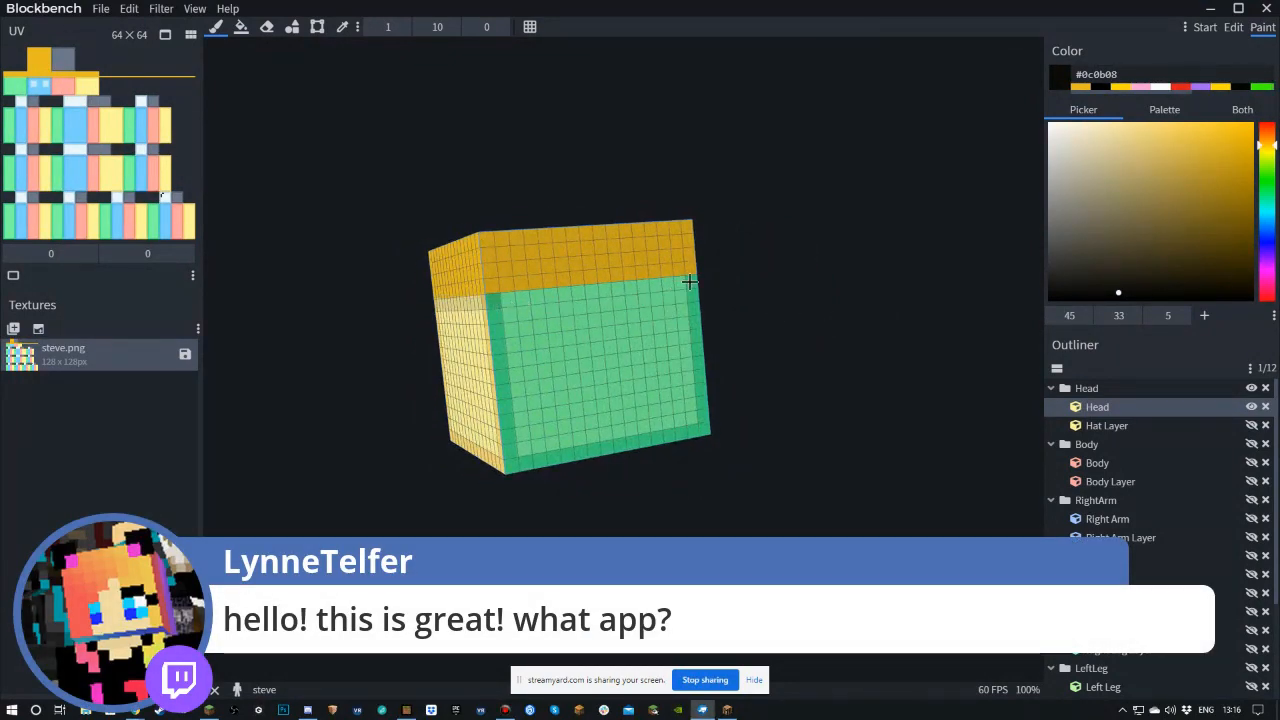
left_click_drag(797, 297, 538, 312)
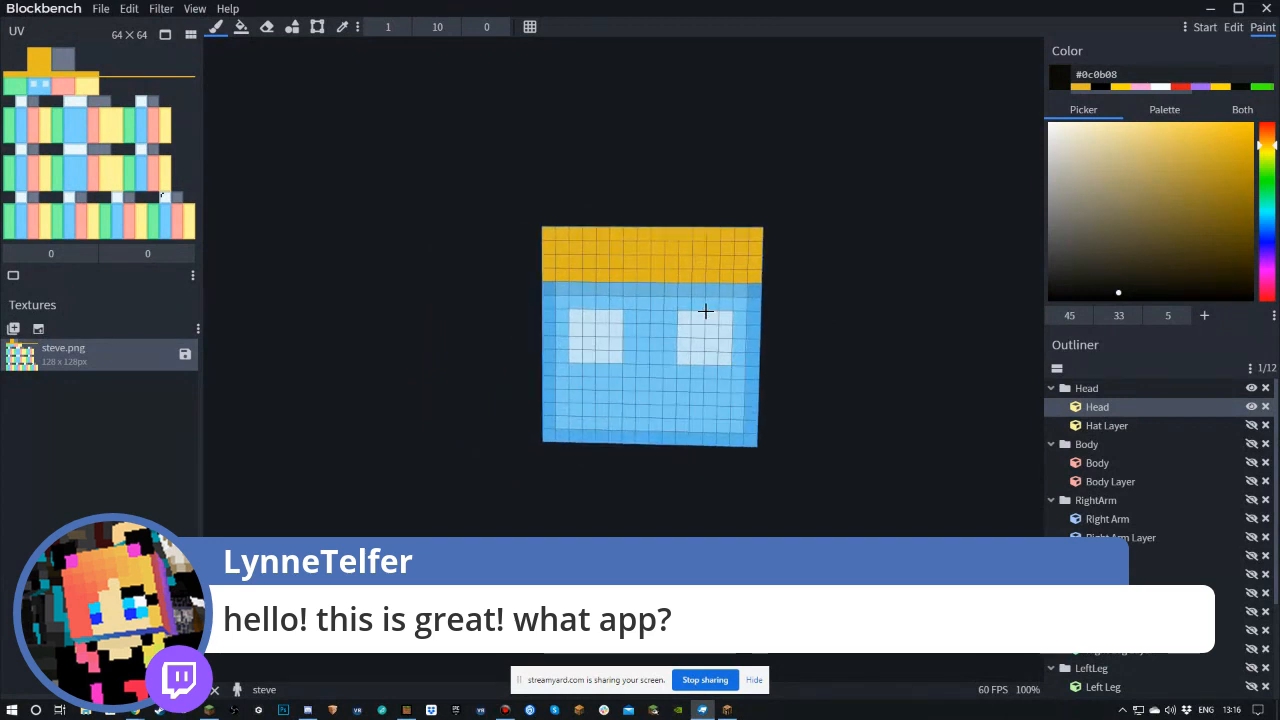
- Raise the brush opacity to 20 and repaint the shadow row below the hair on all four sides of the Head
left_click_drag(908, 239, 908, 261)
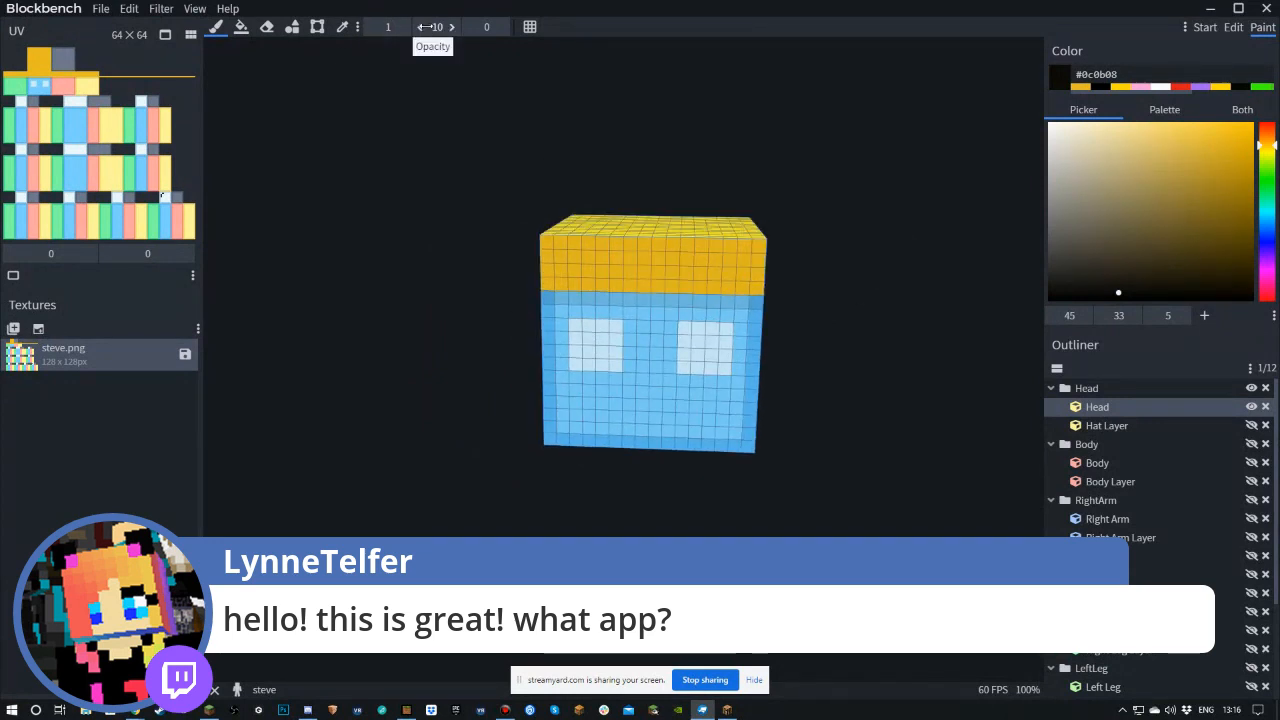
left_click_drag(443, 26, 575, 208)
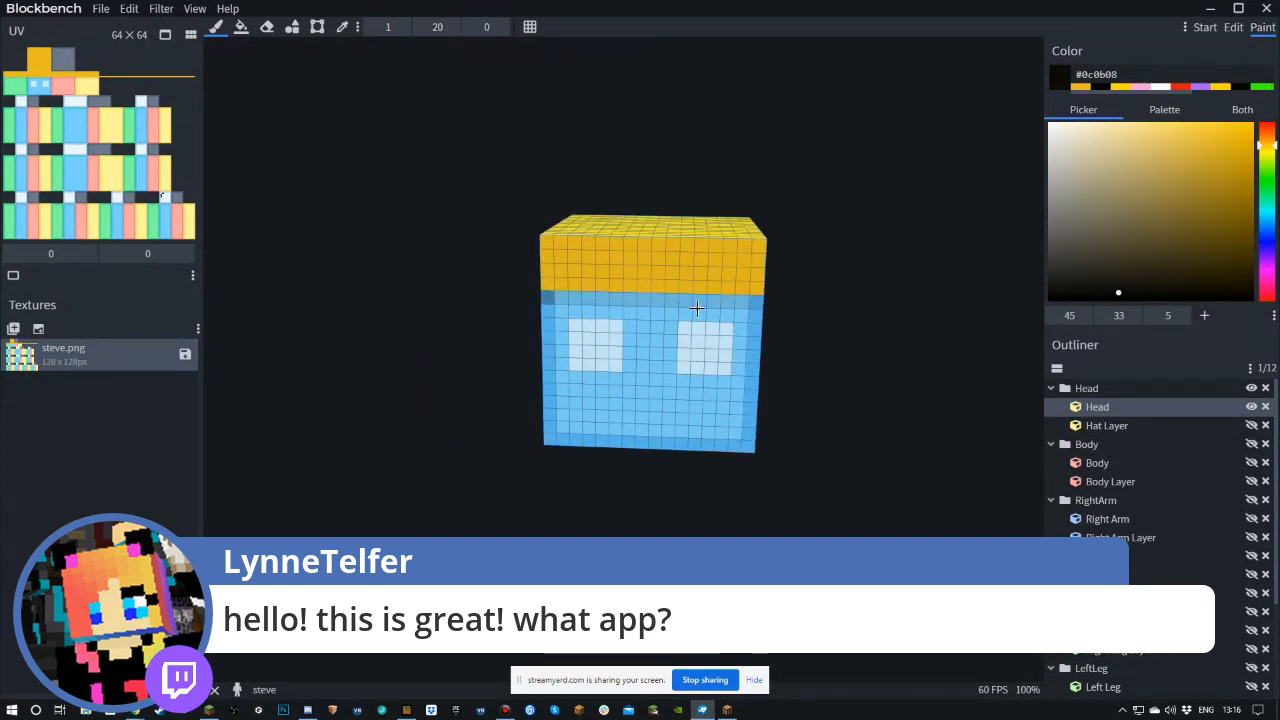
left_click_drag(840, 314, 708, 304)
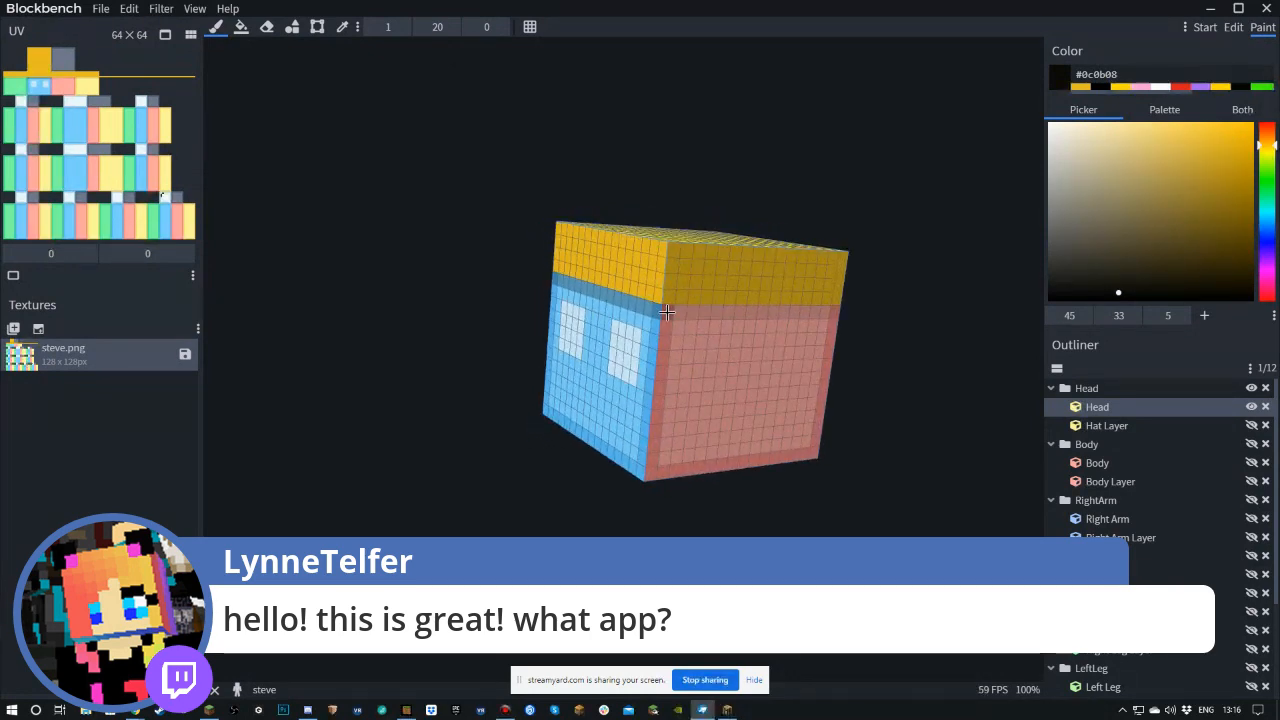
left_click_drag(838, 316, 692, 313)
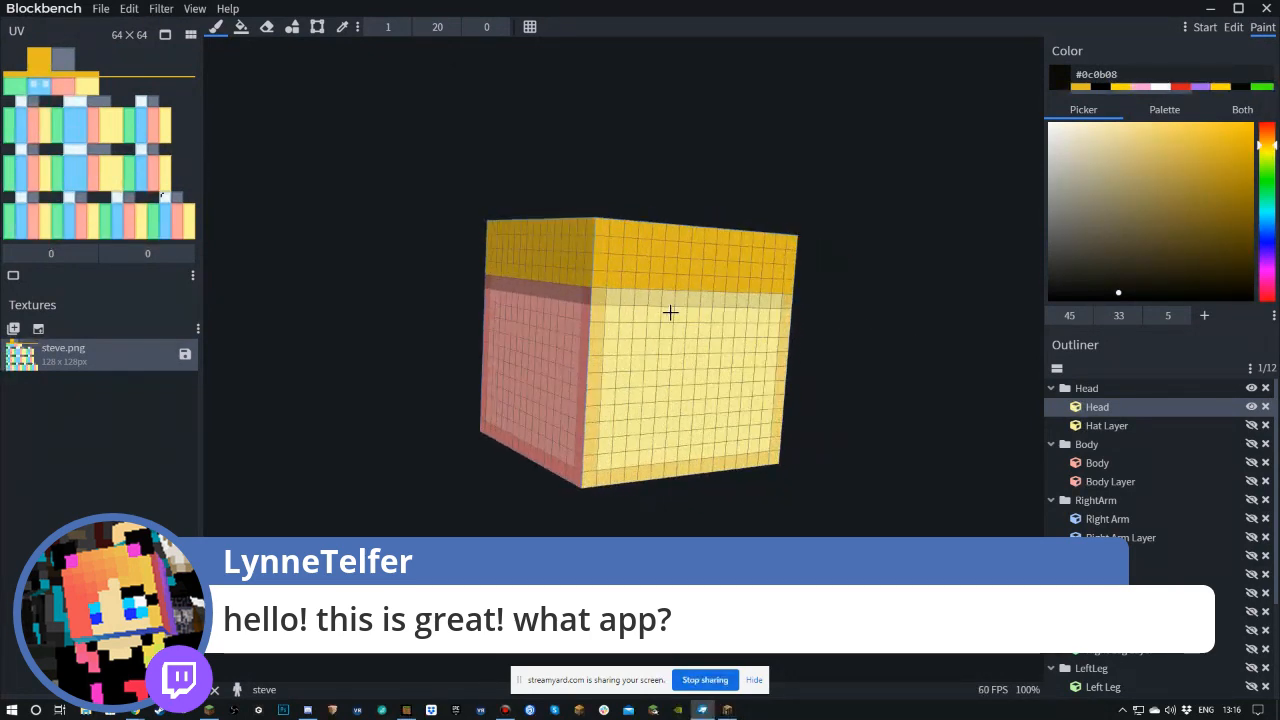
left_click_drag(792, 302, 666, 317)
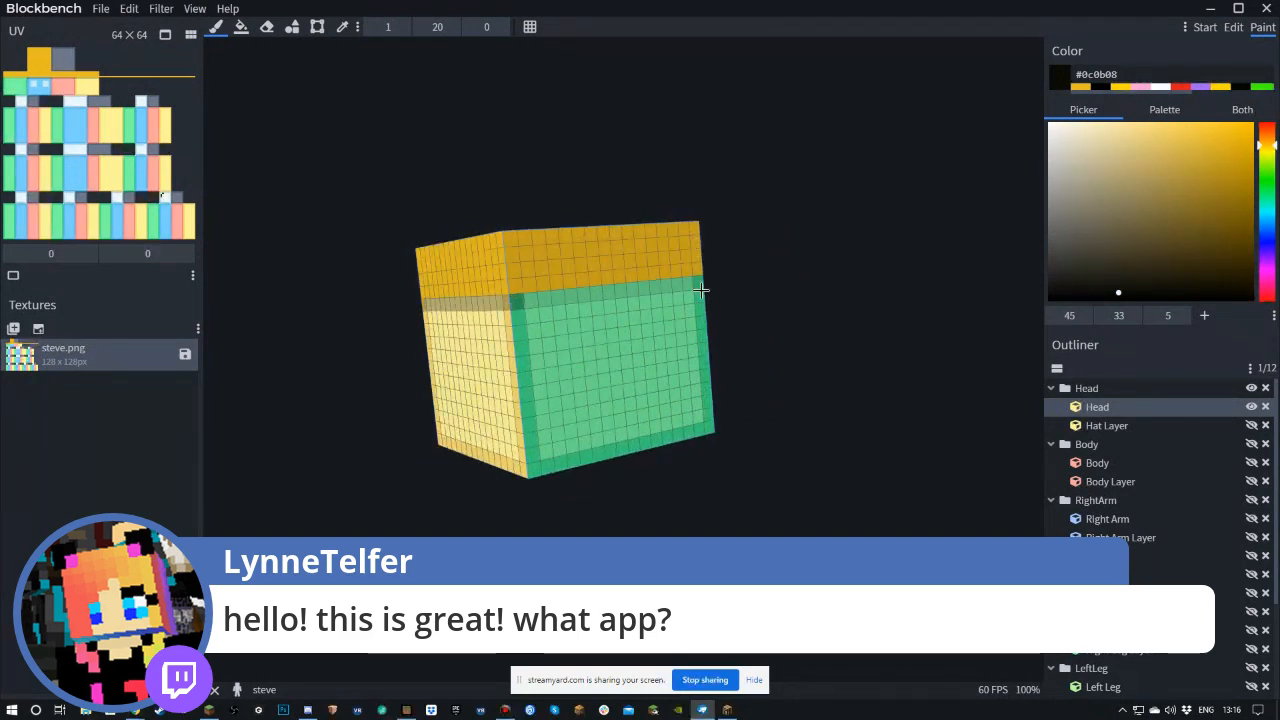
left_click_drag(715, 286, 573, 284)
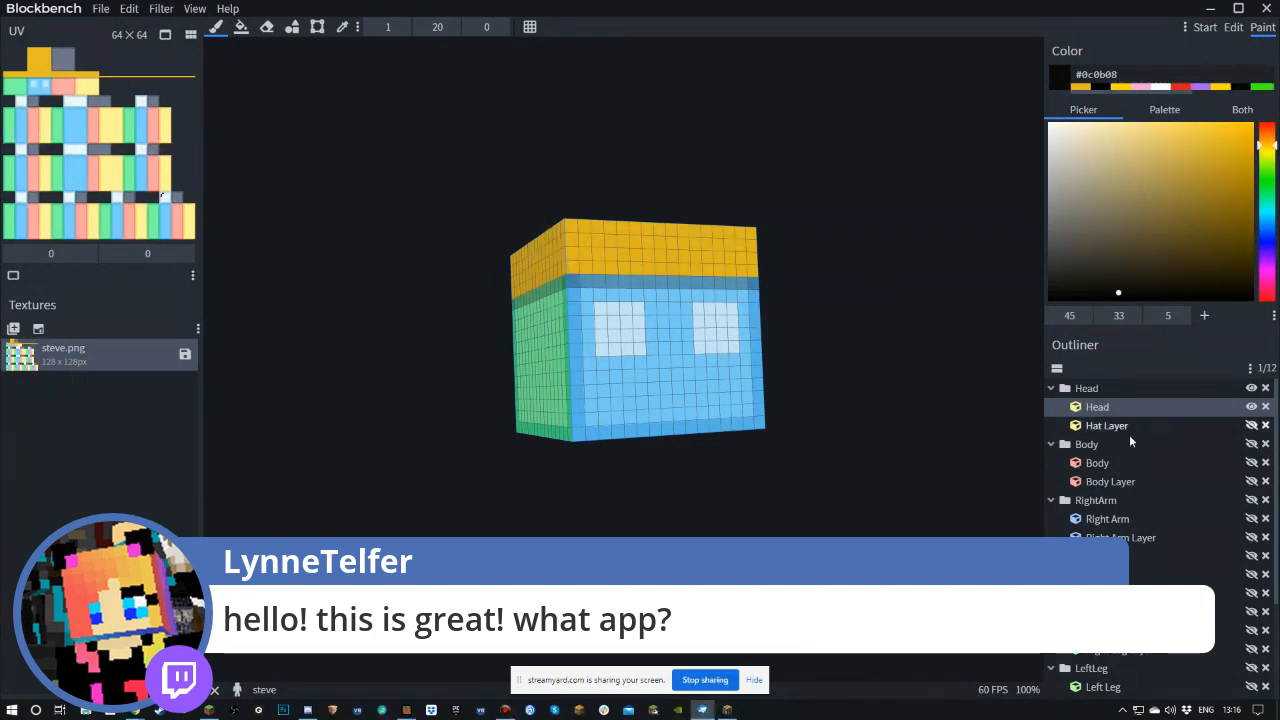
- Make the Hat Layer visible again and view the head with its headband in Edit mode
left_click(1251, 425)
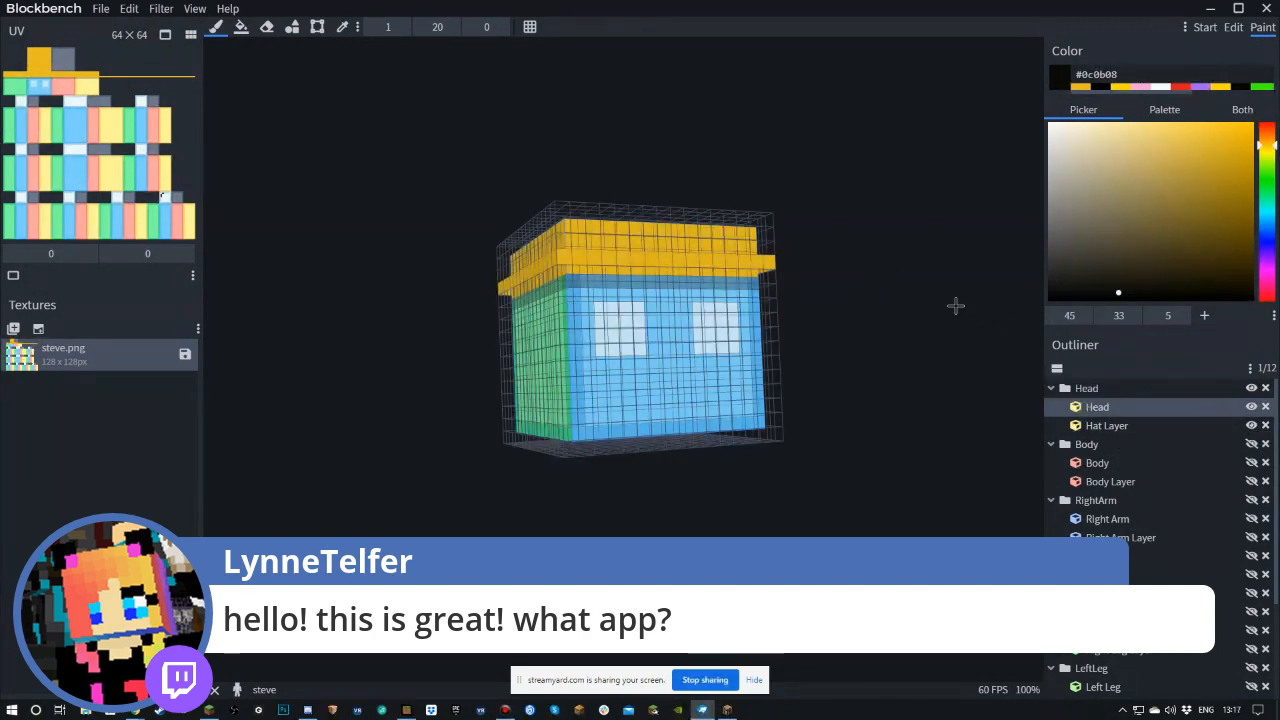
left_click_drag(944, 329, 880, 326)
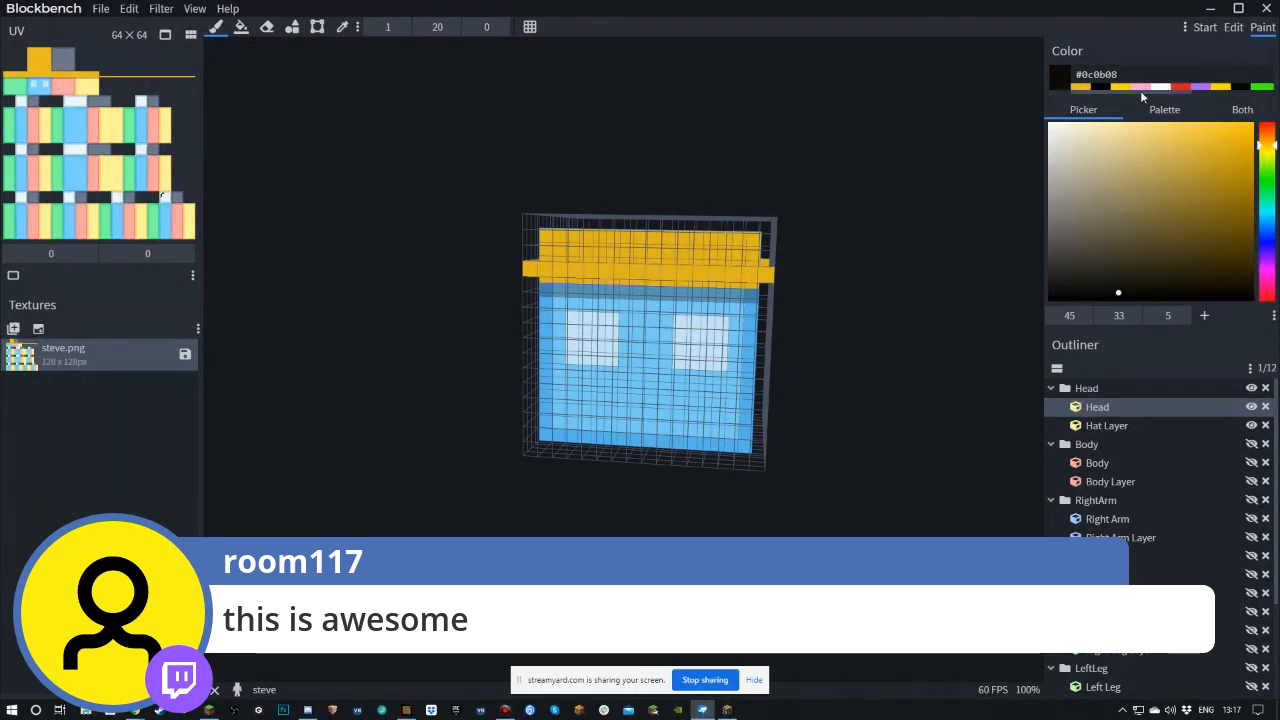
left_click(1232, 28)
left_click_drag(810, 237, 952, 393)
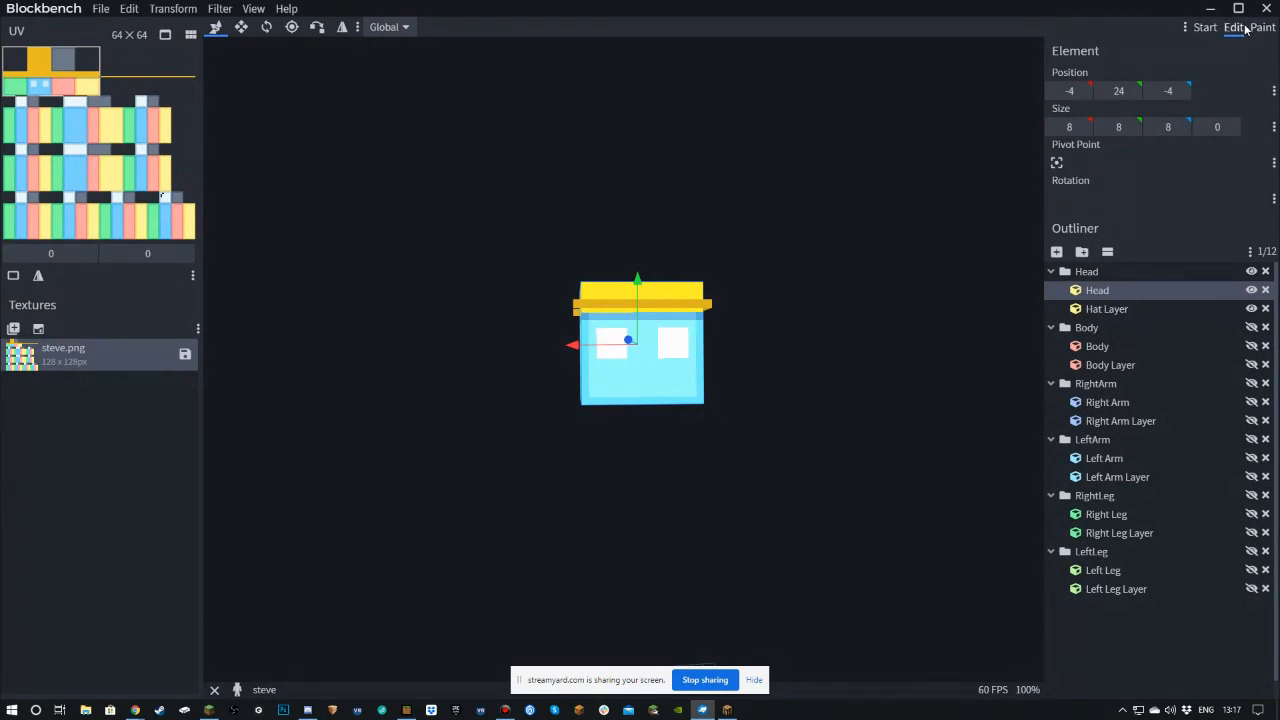
- Look through the Start, Edit and Paint modes in turn
left_click(1207, 30)
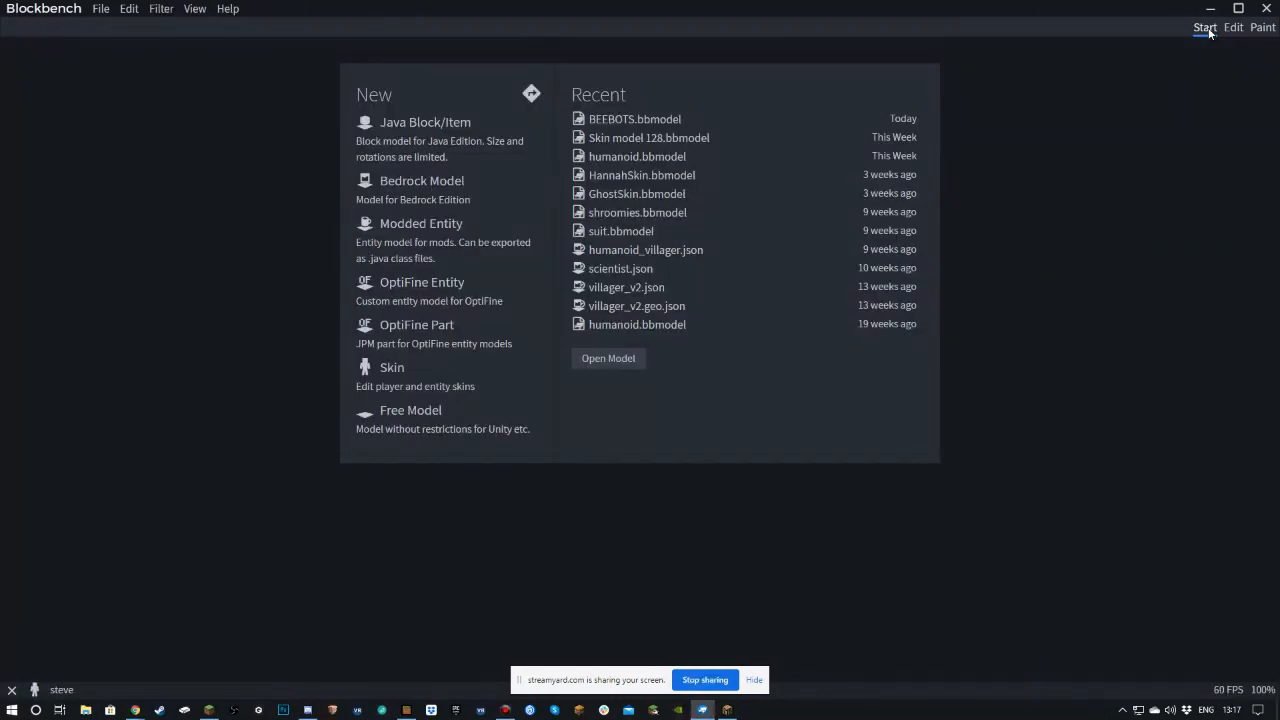
left_click(1233, 29)
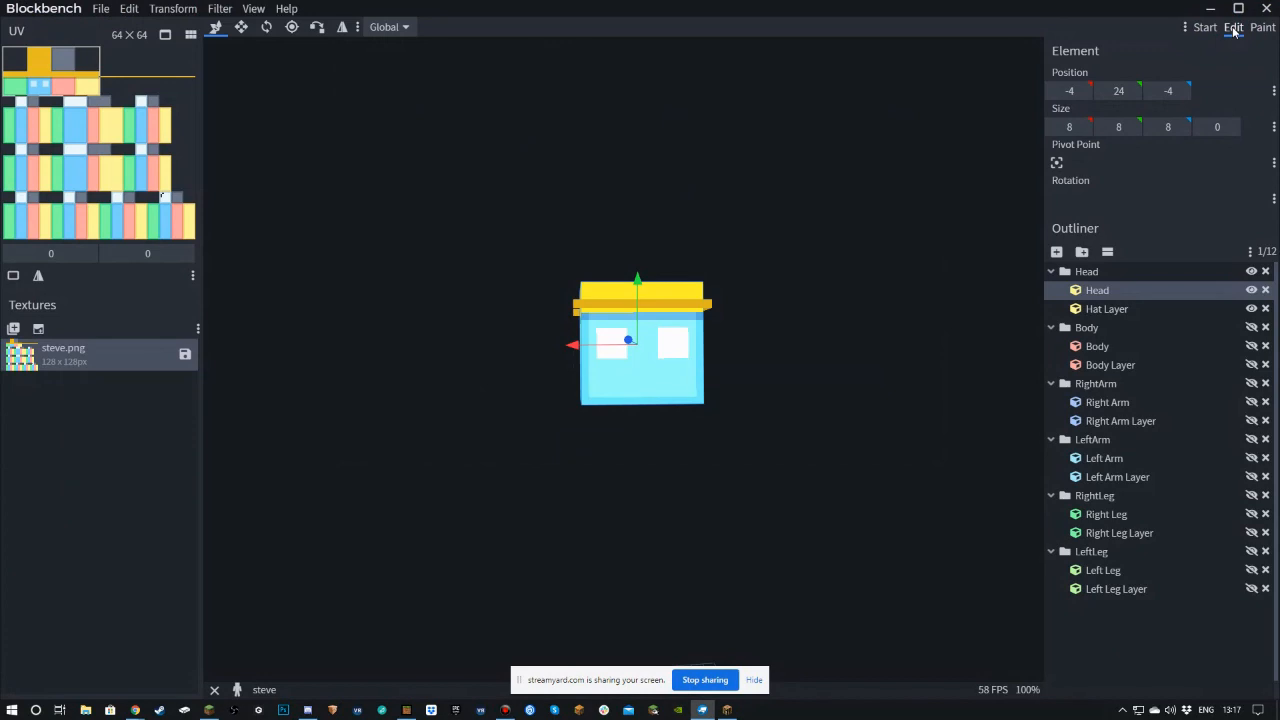
left_click(1262, 28)
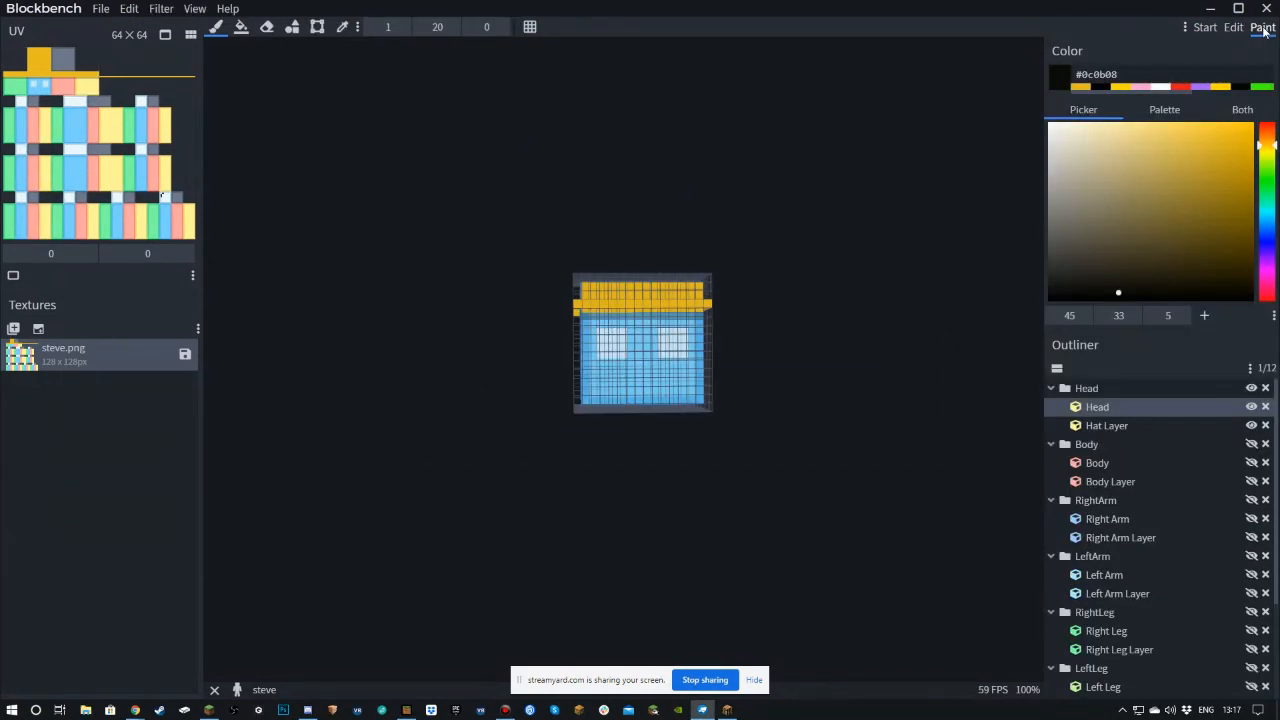
- Inspect the head up close in Edit mode, and return to Paint mode with the painting grid turned off
left_click(1233, 28)
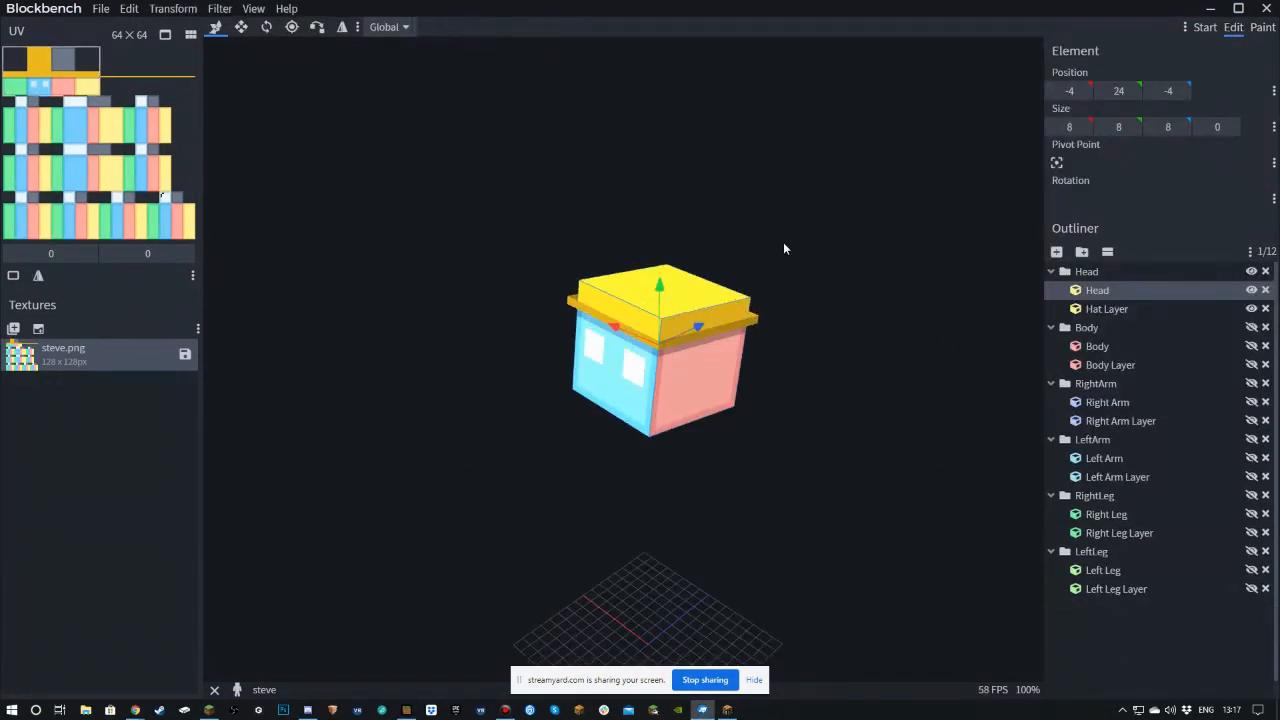
scroll(807, 248, "up", 5)
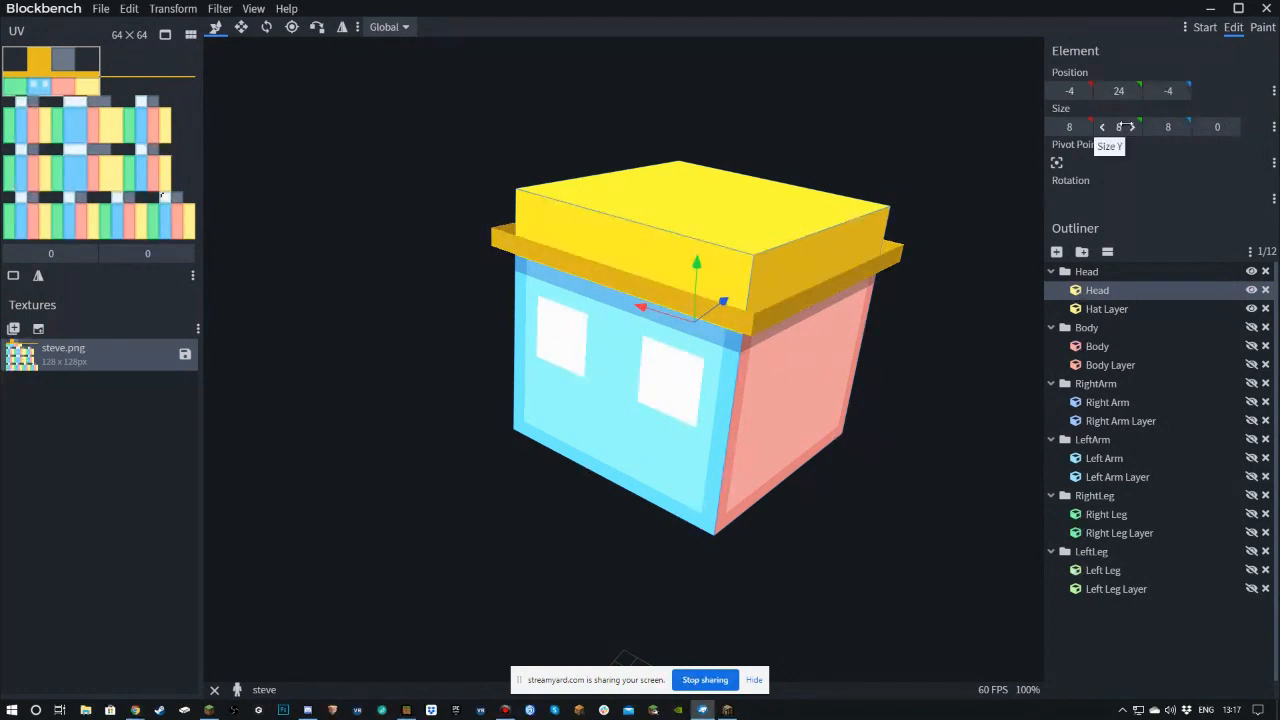
left_click(1262, 27)
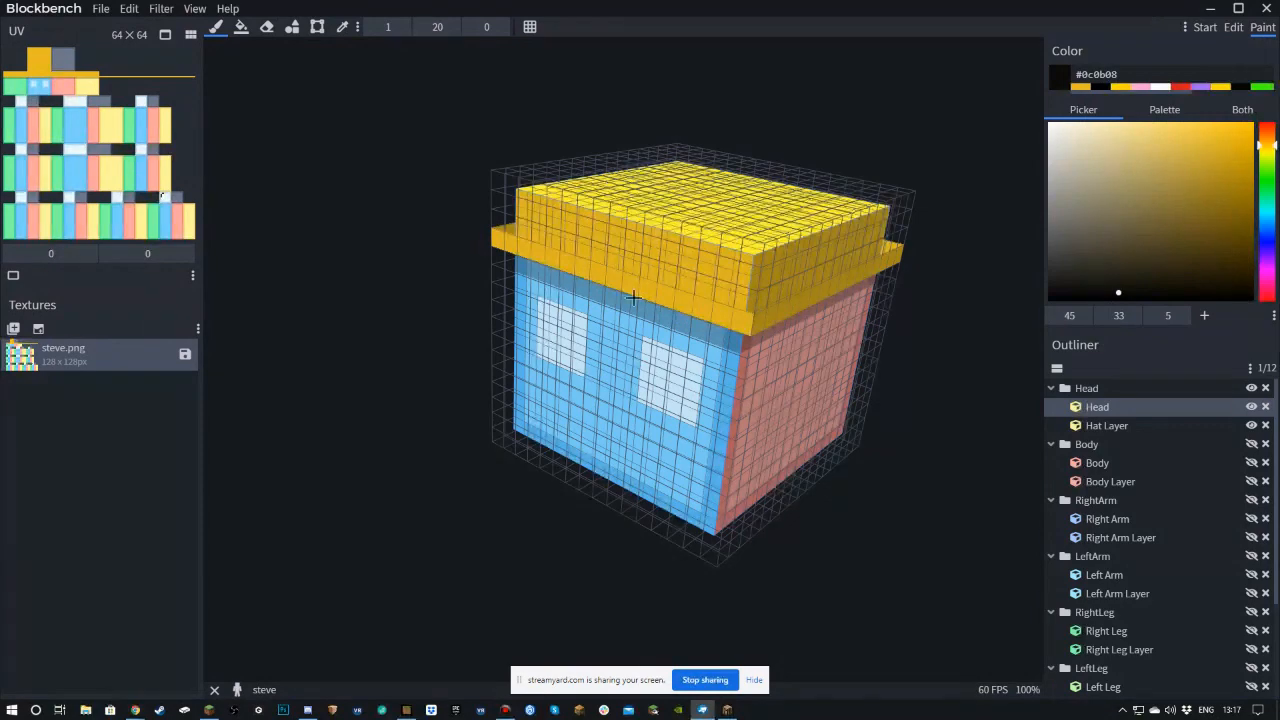
left_click(531, 29)
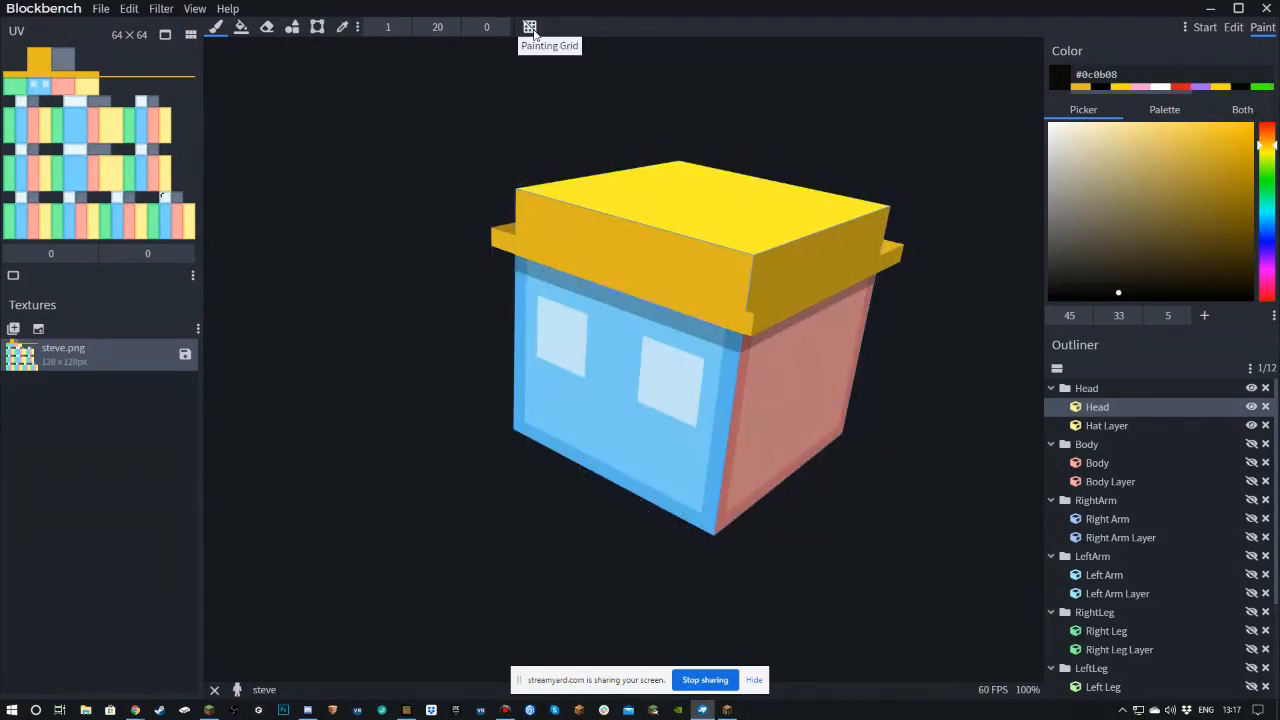
- Turn the painting grid back on and inspect the head with its headband from several sides
left_click(531, 29)
left_click(531, 29)
left_click(531, 29)
left_click(531, 29)
left_click(531, 29)
left_click(531, 29)
left_click(531, 29)
scroll(905, 407, "down", 1)
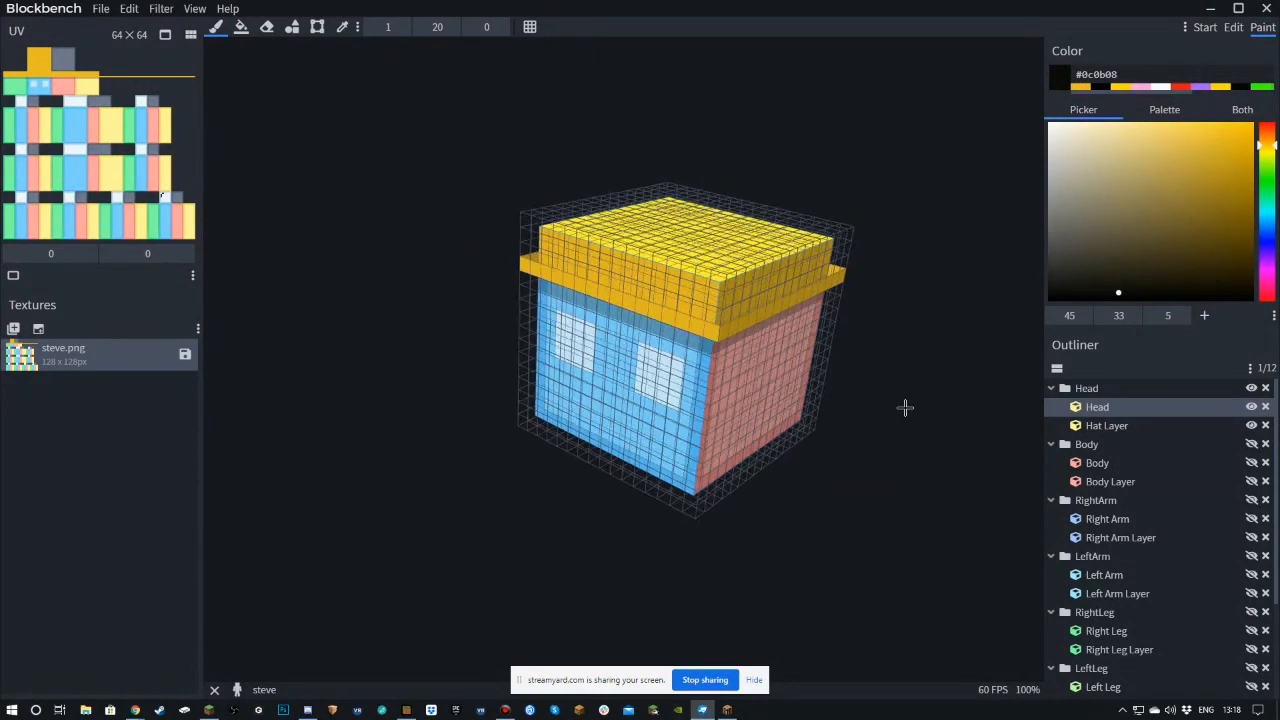
left_click_drag(851, 463, 740, 400)
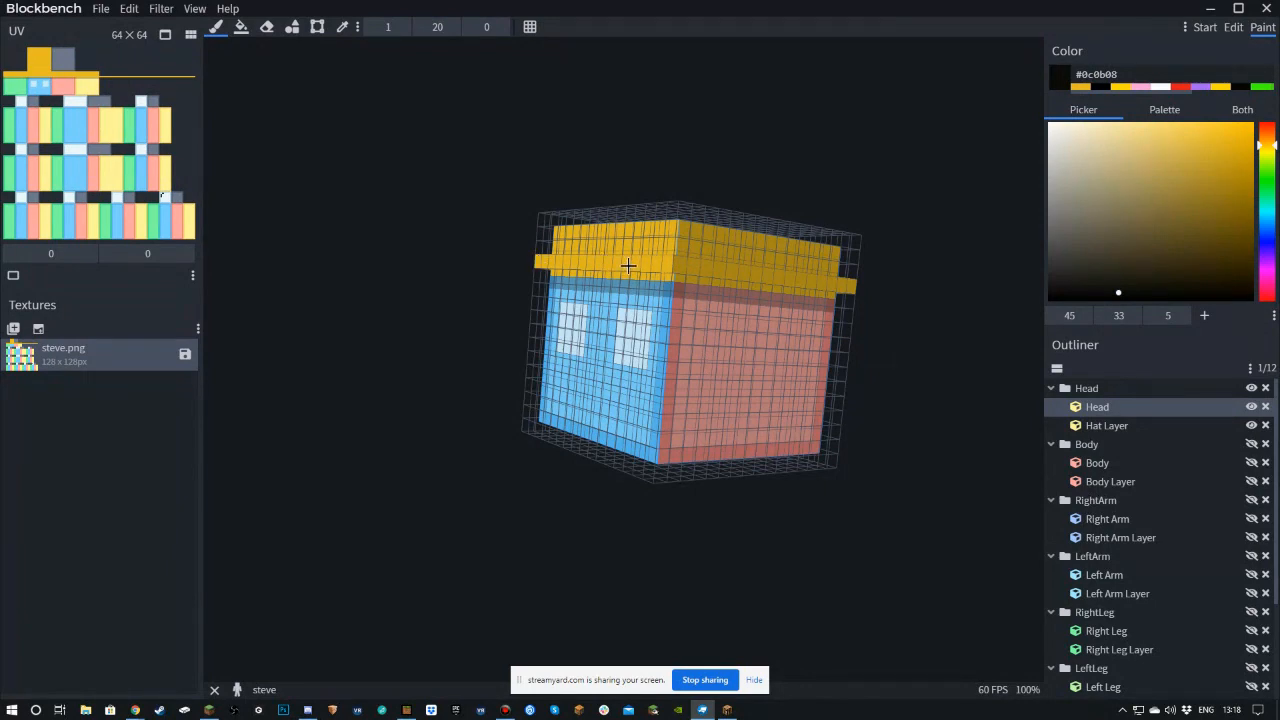
scroll(628, 265, "up", 5)
scroll(628, 265, "down", 4)
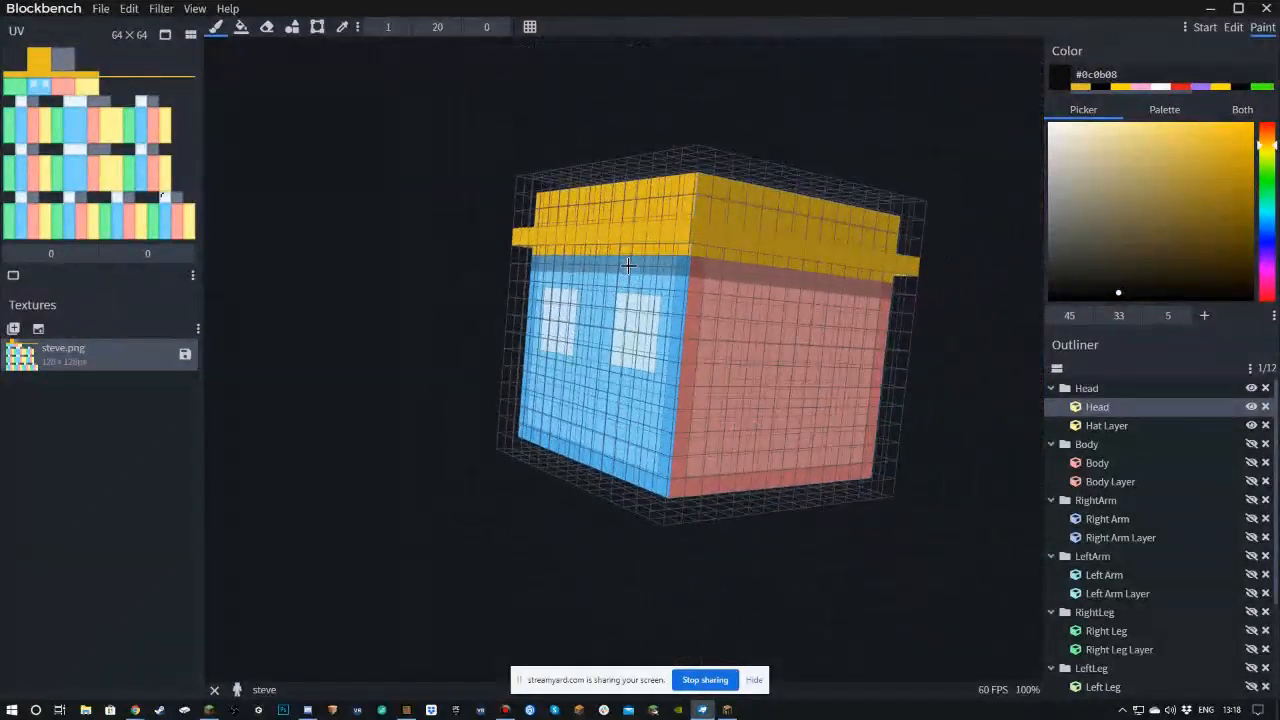
left_click_drag(466, 237, 560, 303)
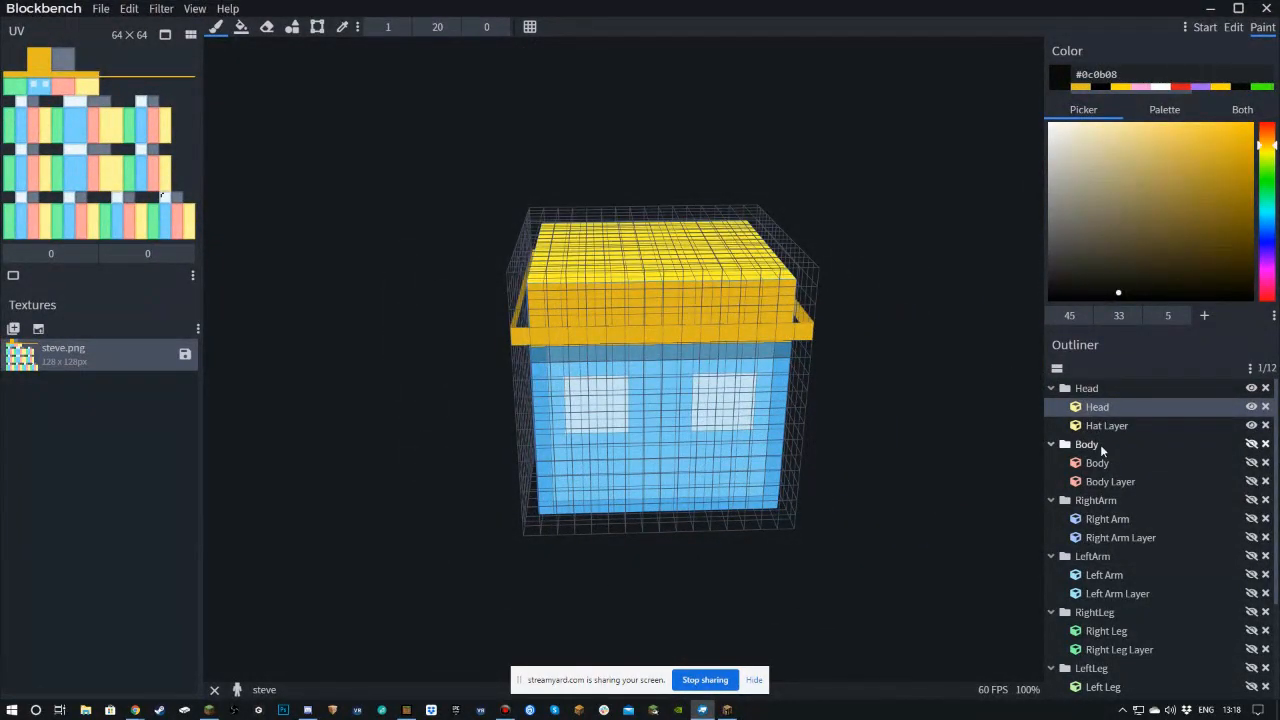
- Make the Body, RightArm, LeftArm, RightLeg and LeftLeg groups visible again and view the figure
left_click(1251, 444)
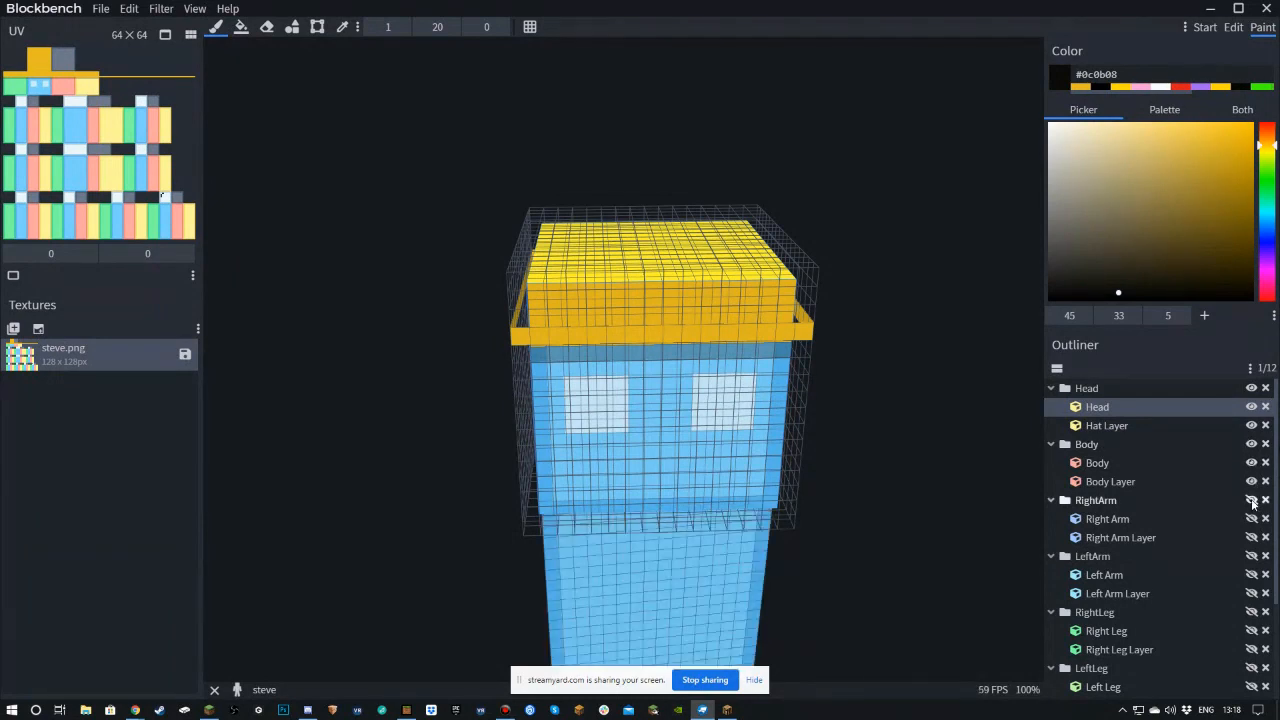
left_click(1251, 500)
left_click(1251, 556)
left_click(1251, 612)
scroll(1253, 620, "down", 3)
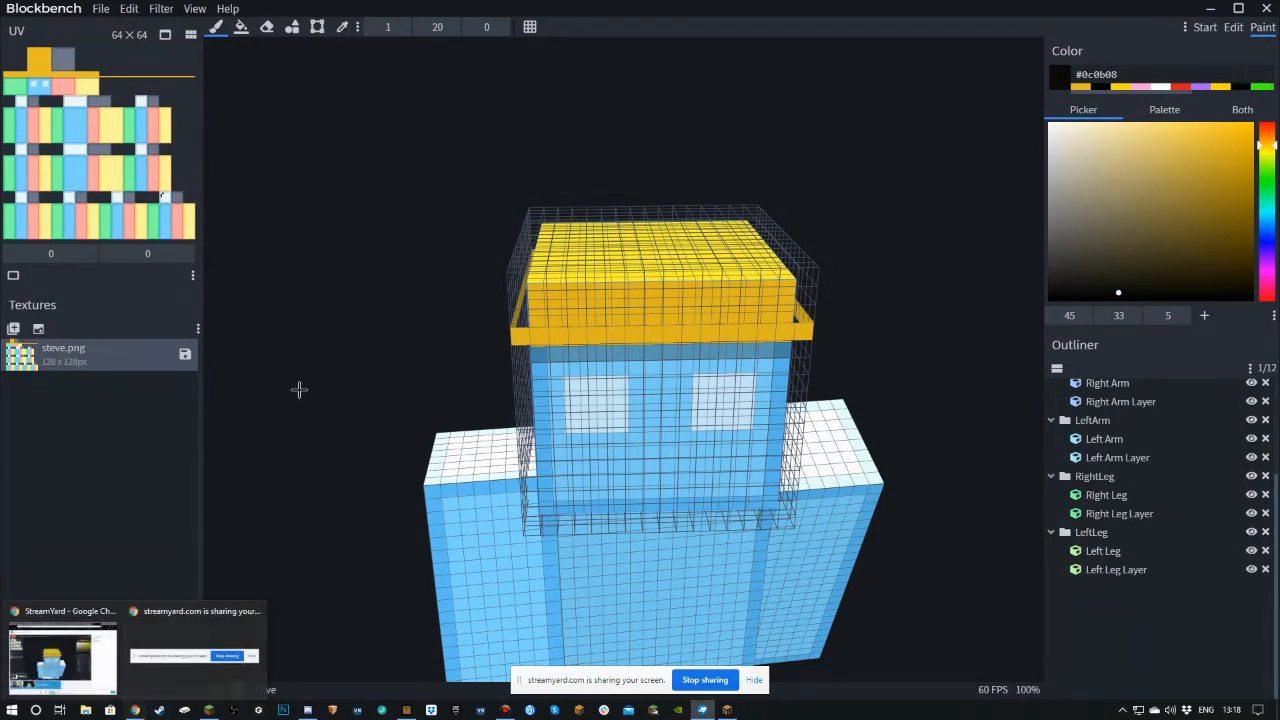
scroll(354, 372, "down", 1)
left_click_drag(354, 373, 400, 271)
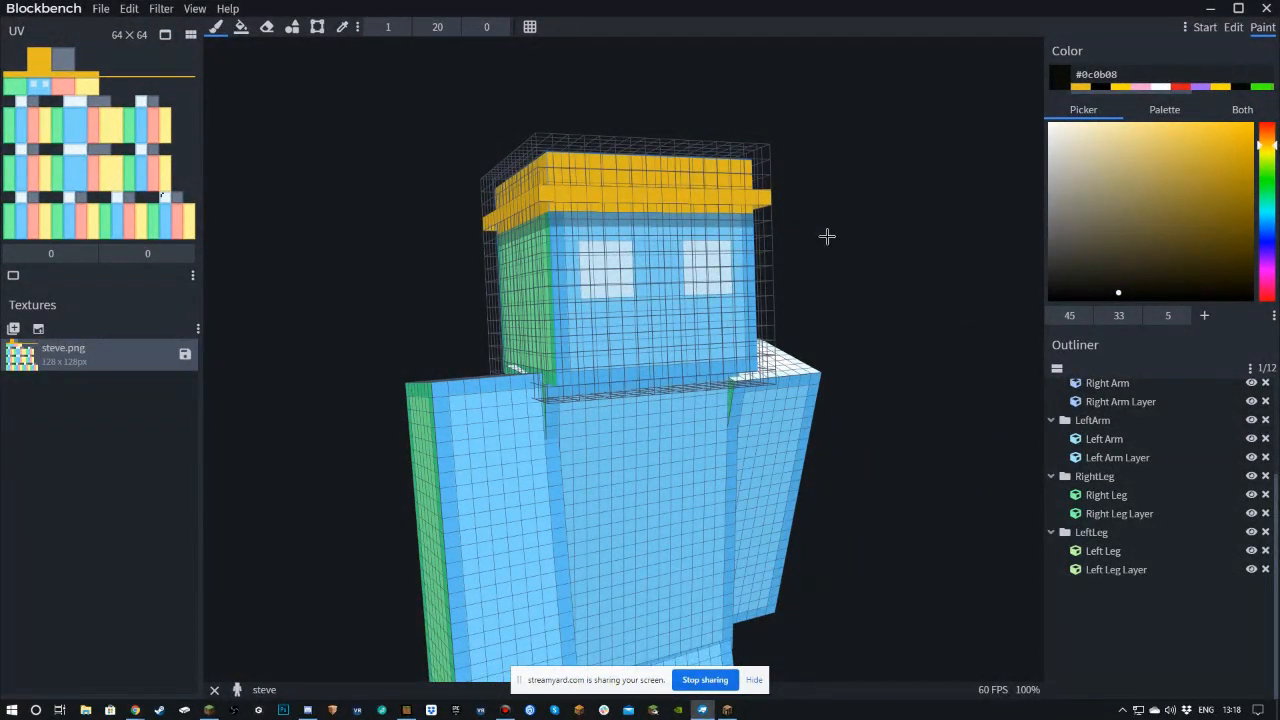
scroll(829, 243, "up", 4)
scroll(855, 232, "down", 2)
left_click_drag(880, 209, 826, 223)
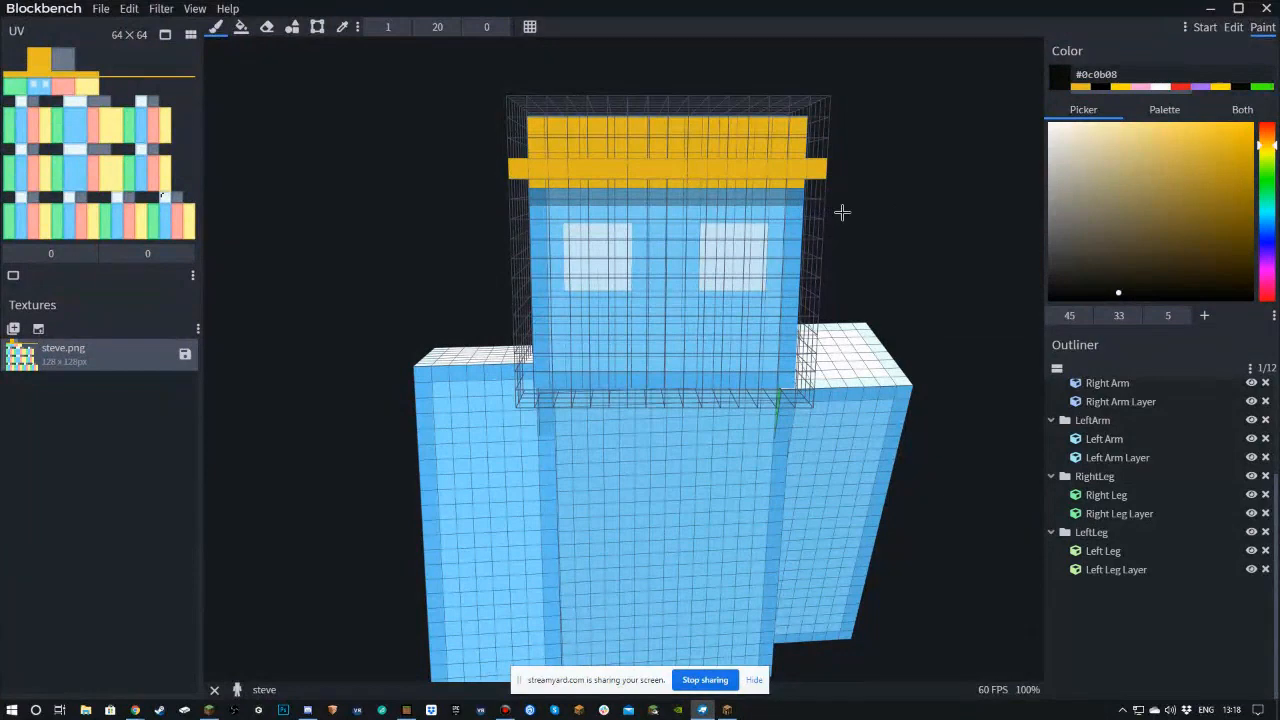
- Hide the Hat Layer and view the face and side of the base head
scroll(1202, 436, "up", 1)
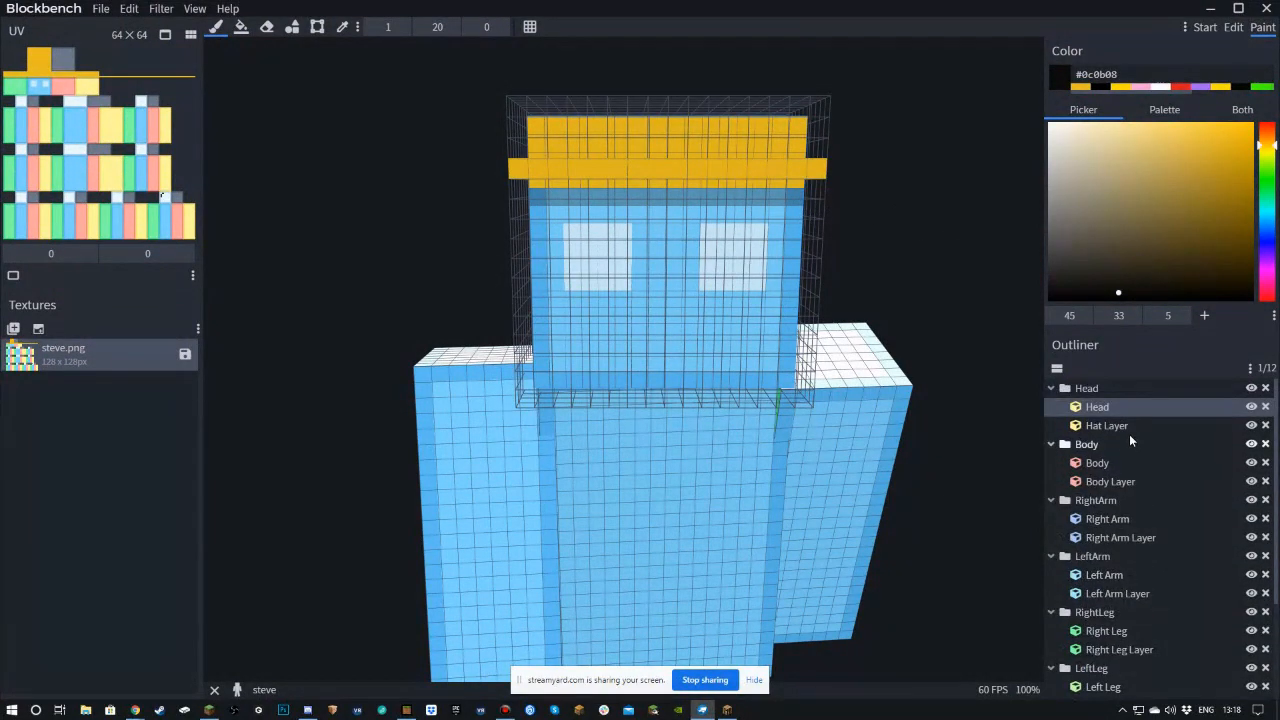
left_click(1251, 426)
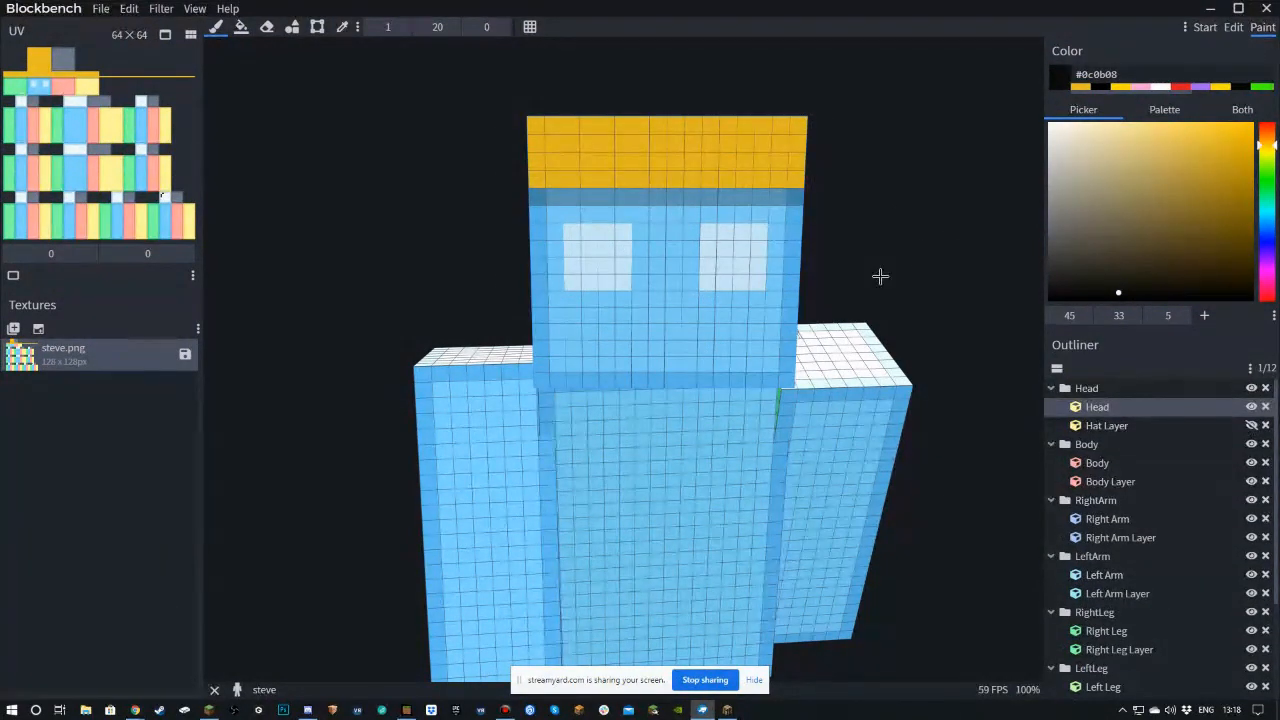
left_click_drag(903, 226, 797, 222)
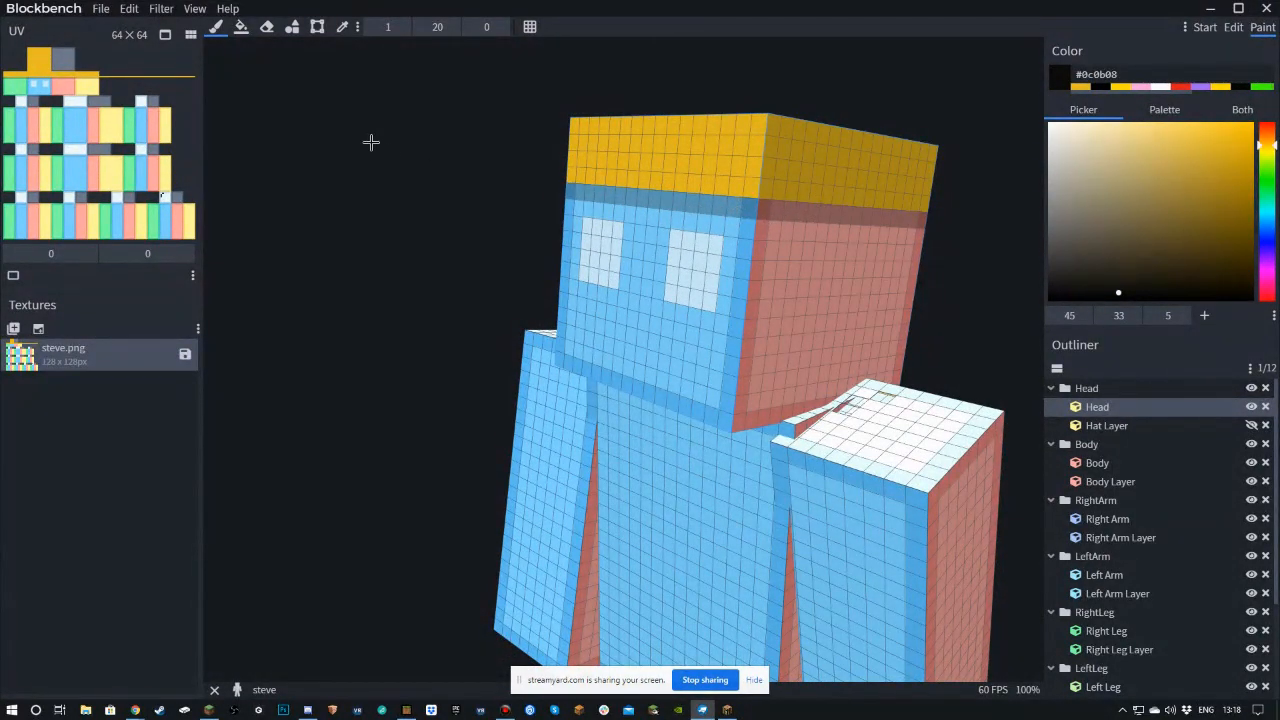
left_click_drag(486, 236, 560, 284)
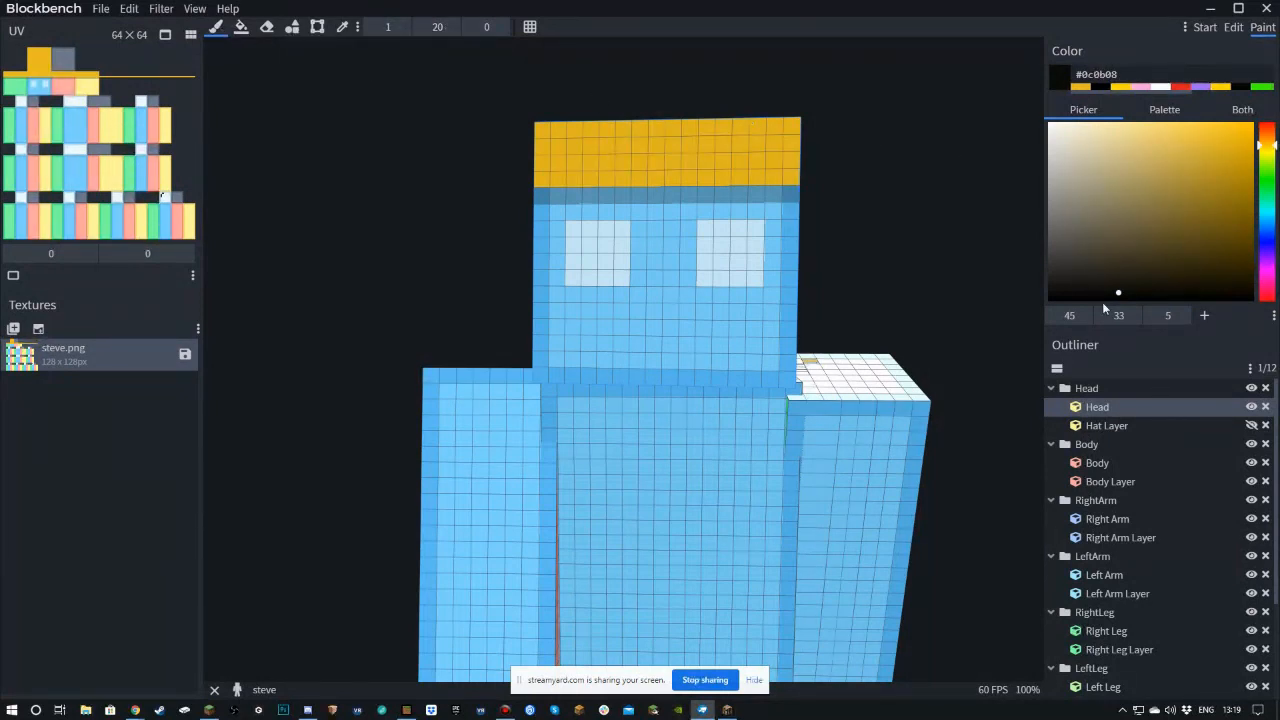
- Choose the near-black colour #090806 and, at 20 opacity, paint shadow strokes as bags beneath both eyes
left_click_drag(1107, 298, 1132, 300)
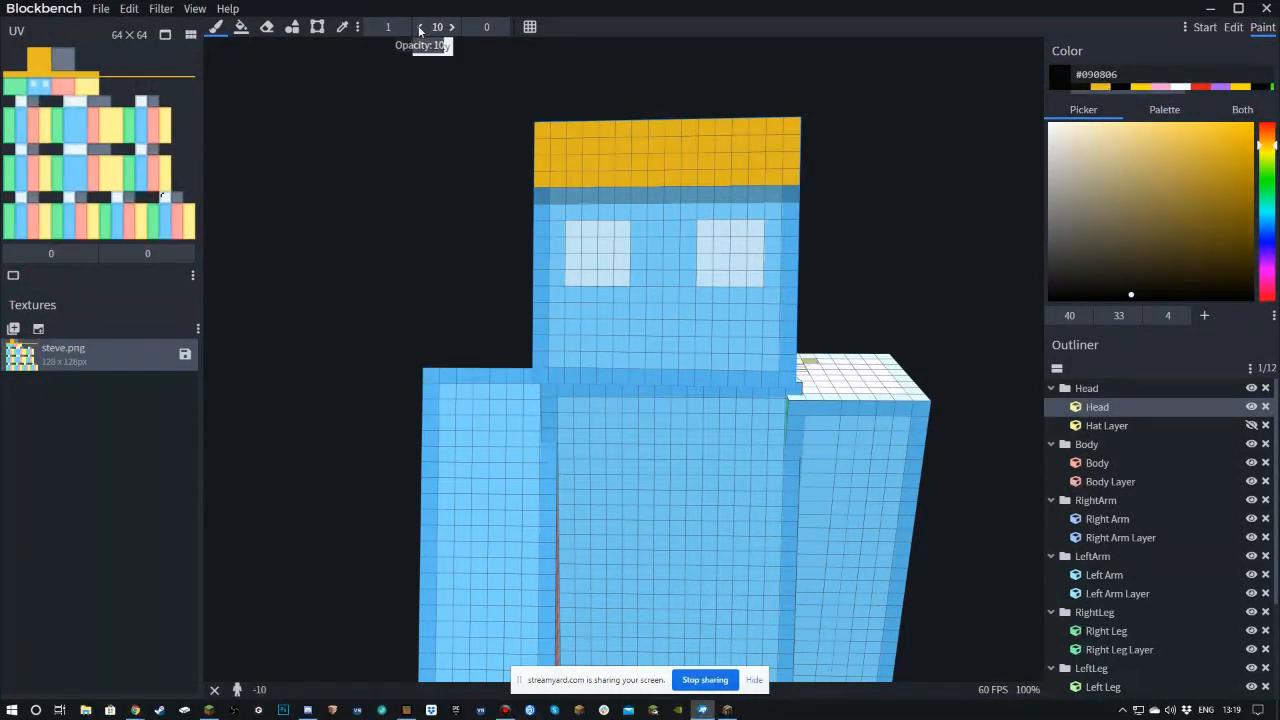
left_click_drag(627, 293, 578, 293)
left_click_drag(704, 296, 750, 295)
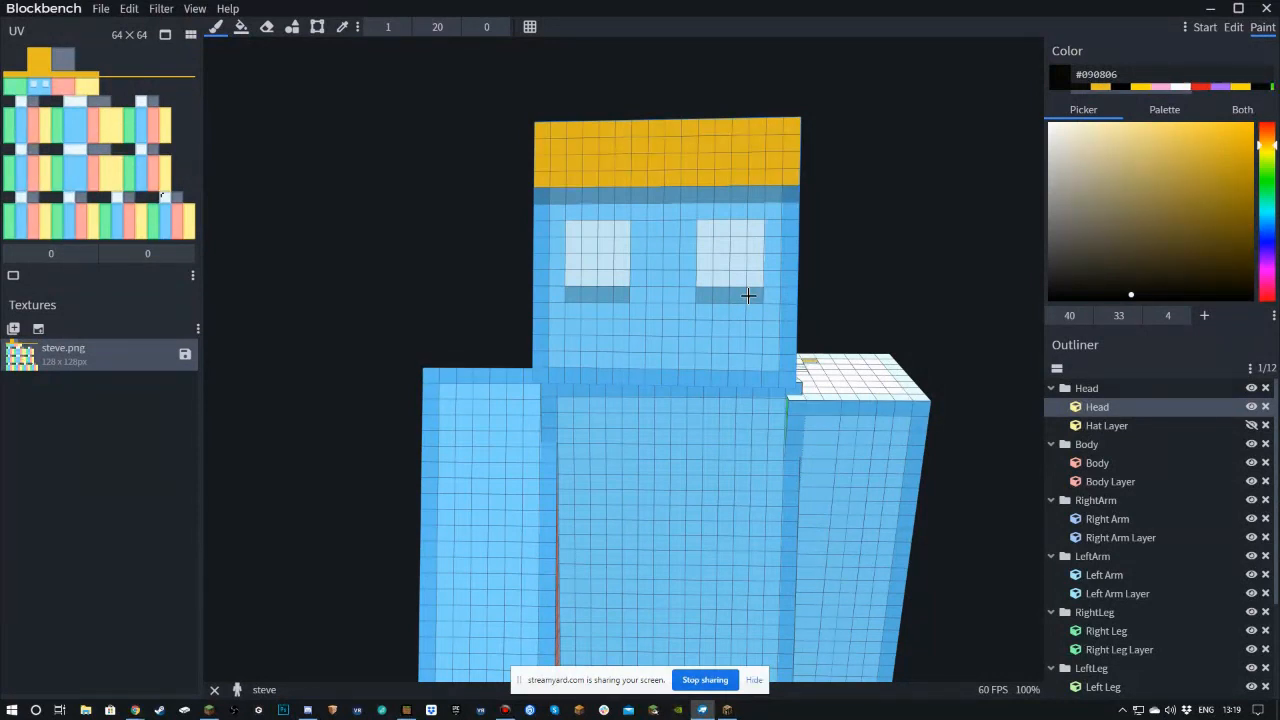
mouse_move(707, 300)
left_mouse_down()
mouse_move(745, 338)
mouse_move(711, 305)
mouse_move(765, 338)
mouse_move(635, 294)
mouse_move(585, 326)
mouse_move(528, 326)
mouse_move(567, 326)
left_mouse_up()
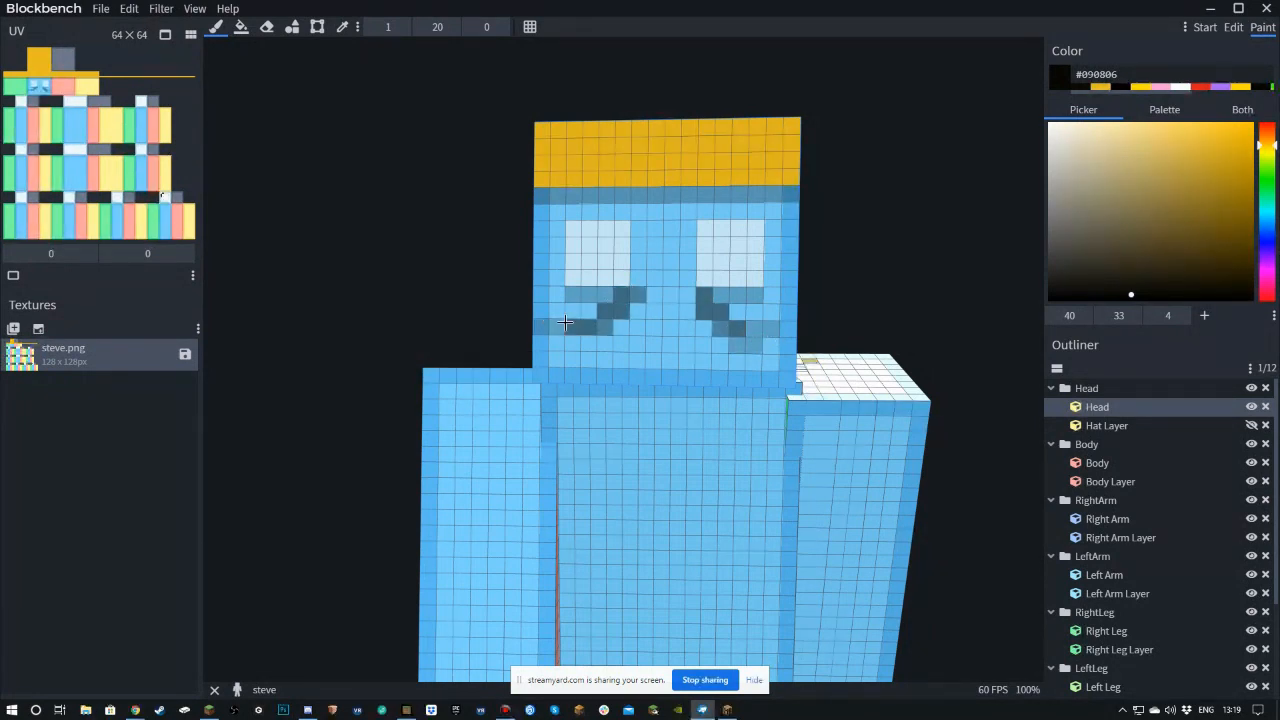
- Paint translucent grey pupils in the centre of both eyes and extend the shaded bags beneath them
mouse_move(634, 272)
left_mouse_down()
mouse_move(623, 249)
mouse_move(597, 246)
mouse_move(601, 263)
mouse_move(592, 250)
left_mouse_up()
left_click_drag(730, 244, 733, 257)
left_click_drag(603, 246, 607, 252)
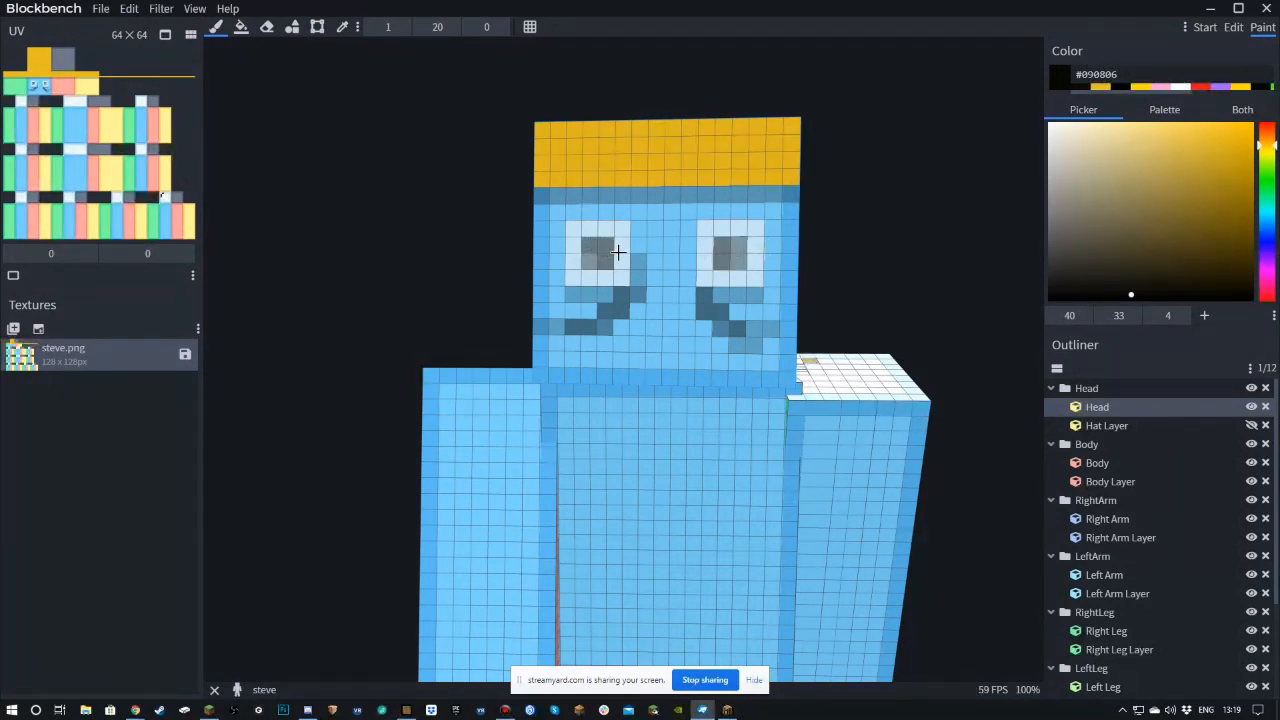
left_click_drag(722, 255, 734, 258)
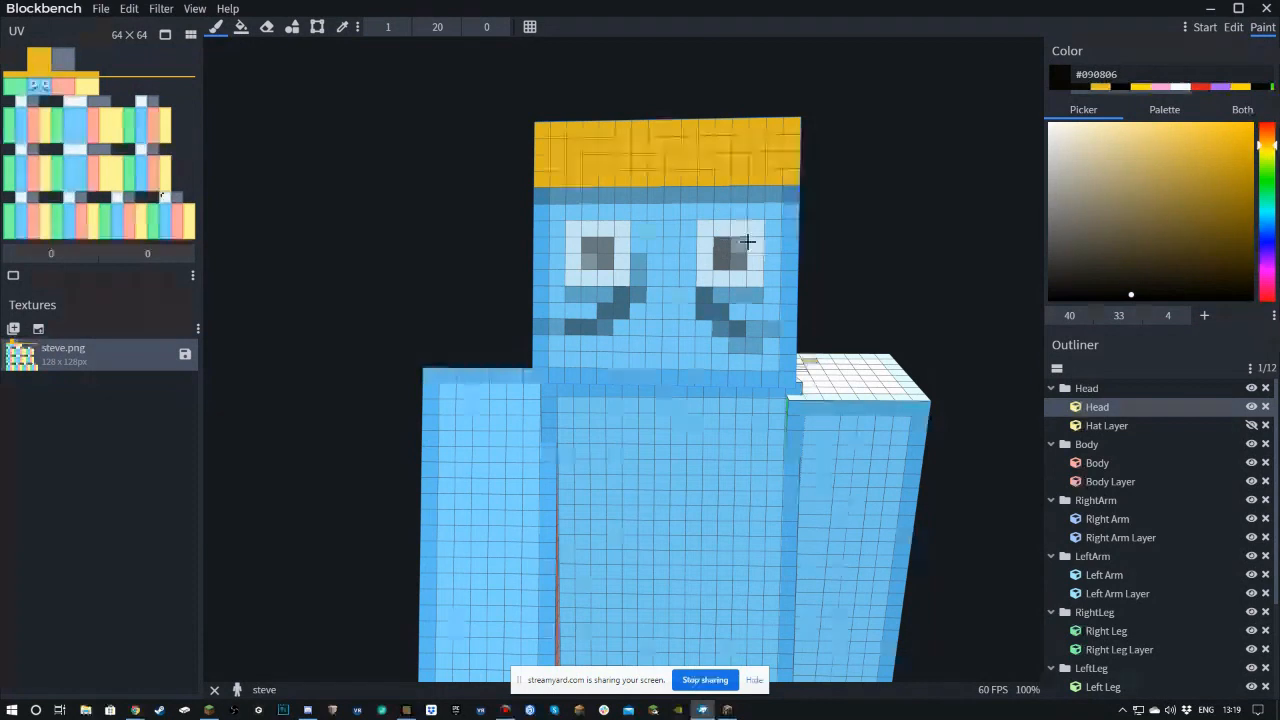
mouse_move(690, 292)
left_mouse_down()
mouse_move(768, 327)
mouse_move(755, 313)
left_mouse_up()
left_click_drag(622, 296, 569, 312)
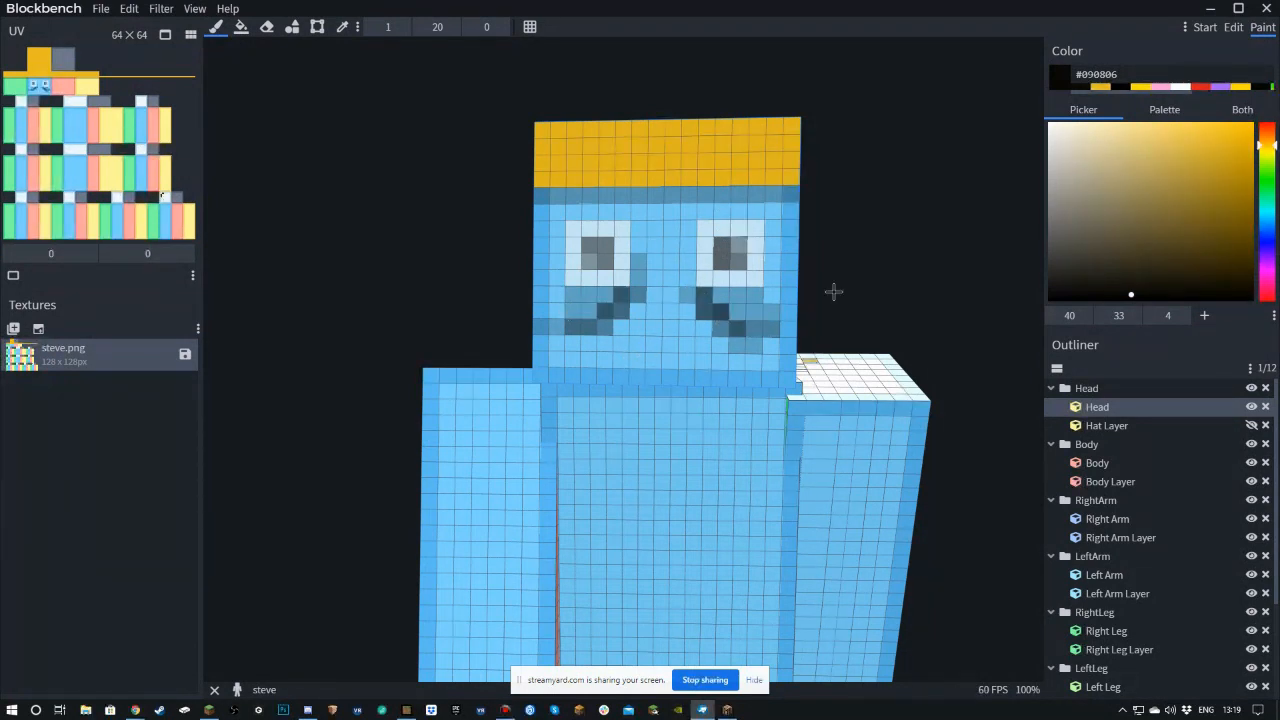
- Darken patches of the shadow row below the hair on the front and sides of the Head
right_click_drag(846, 182, 809, 218)
left_click_drag(597, 241, 742, 240)
mouse_move(850, 263)
left_mouse_down()
mouse_move(671, 248)
mouse_move(854, 264)
left_mouse_up()
mouse_move(713, 245)
left_mouse_down()
mouse_move(911, 267)
mouse_move(720, 263)
mouse_move(556, 238)
left_mouse_up()
mouse_move(556, 238)
left_mouse_down()
mouse_move(783, 237)
mouse_move(757, 266)
mouse_move(493, 246)
left_mouse_up()
left_click_drag(404, 268, 615, 243)
left_click_drag(835, 255, 720, 262)
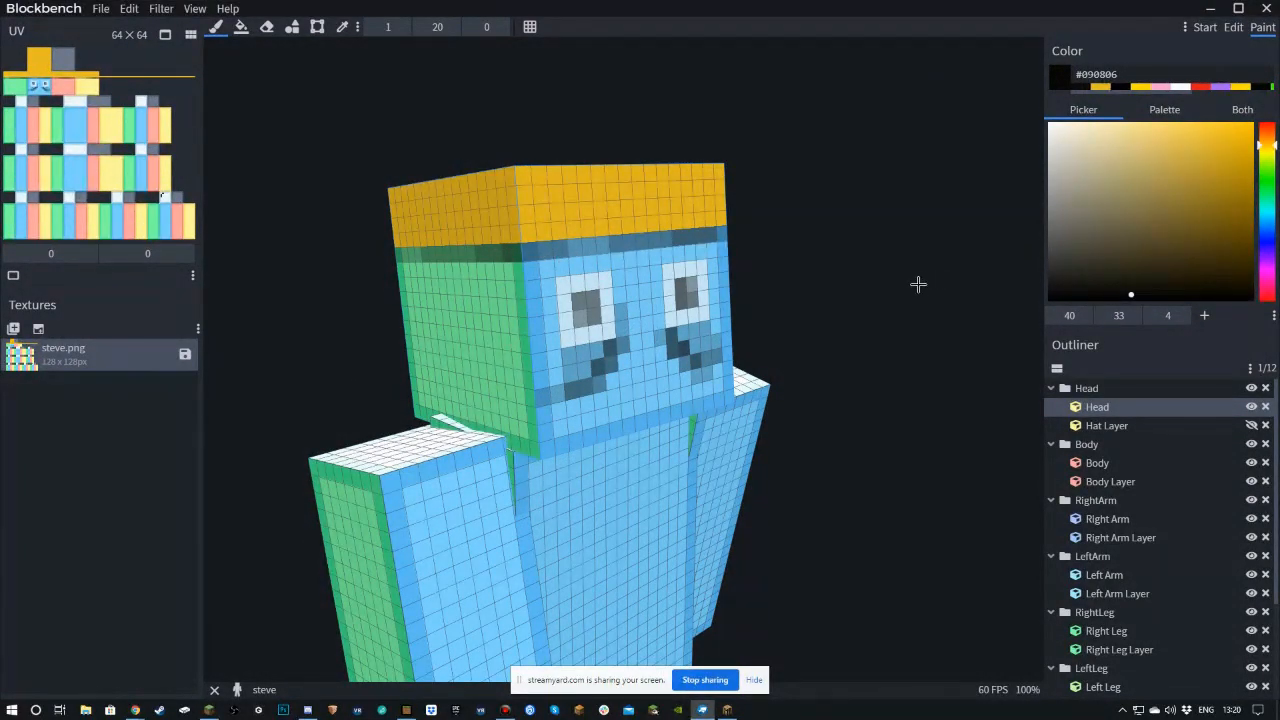
left_click_drag(917, 283, 855, 284)
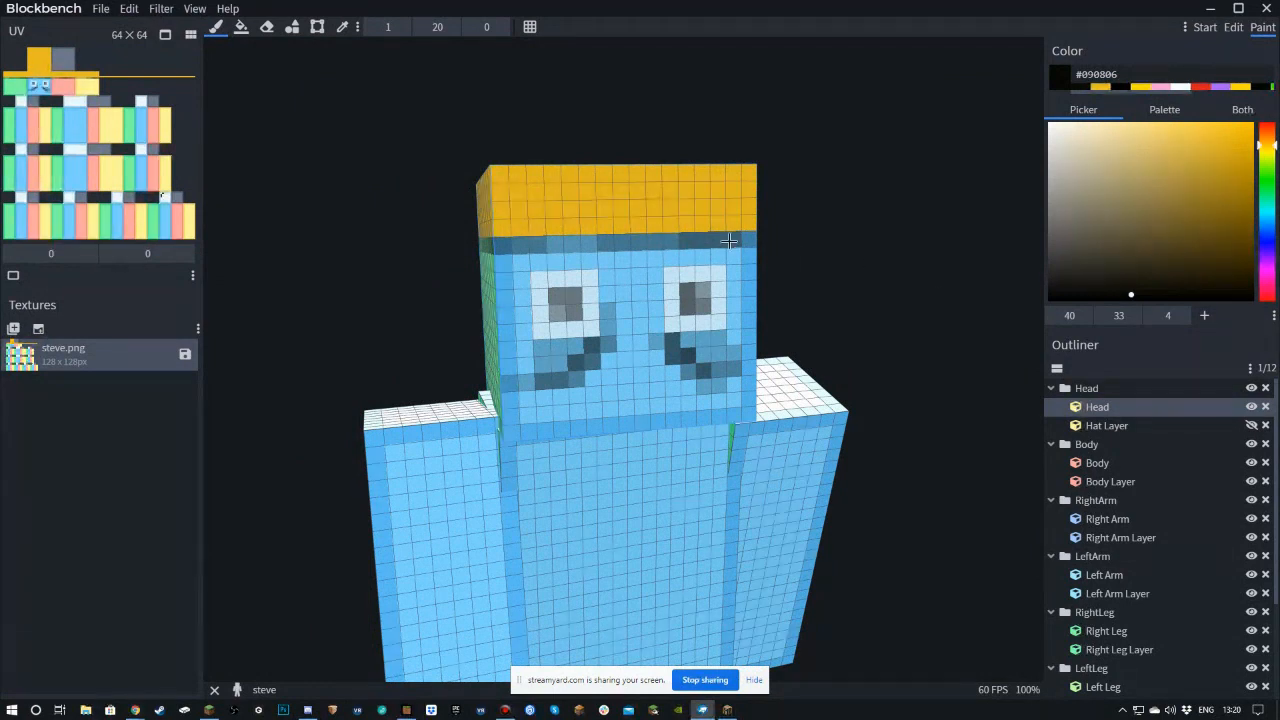
- Sample the hair's yellow, then shade pixels on the front of the hair with #d8aa08 and choose the darker #c19a12
left_click(342, 26)
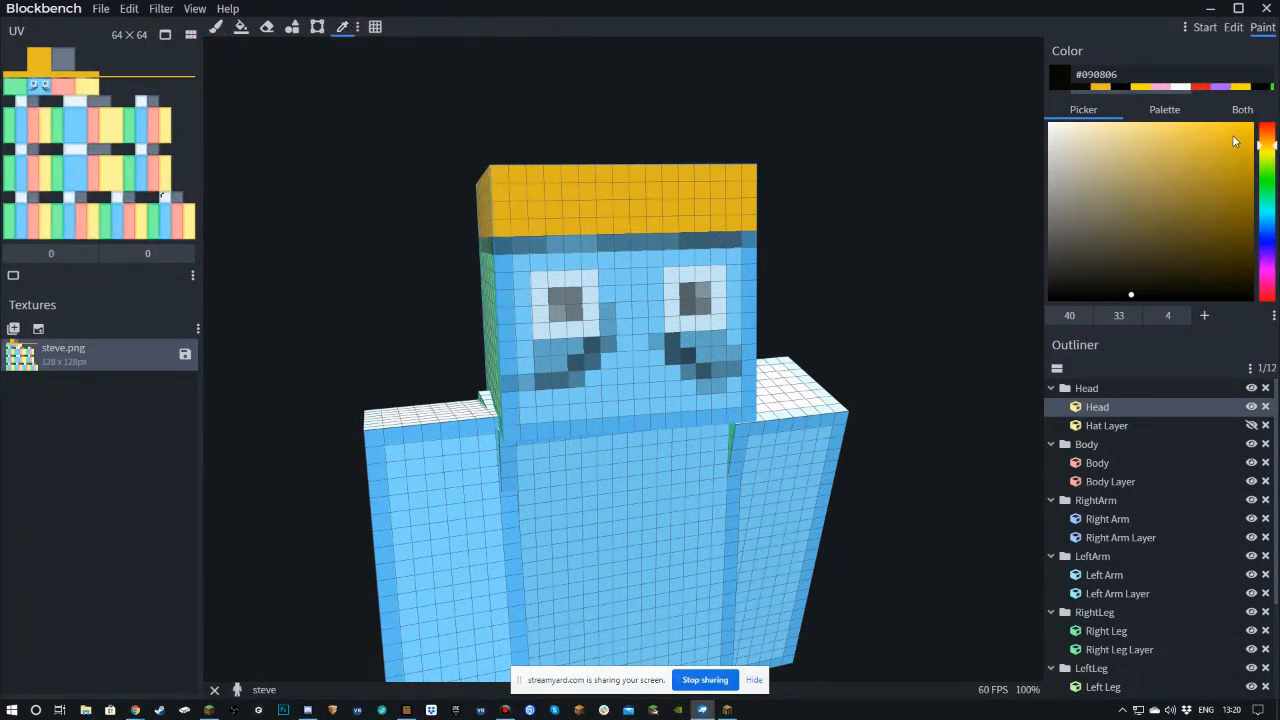
left_click_drag(1235, 141, 1253, 130)
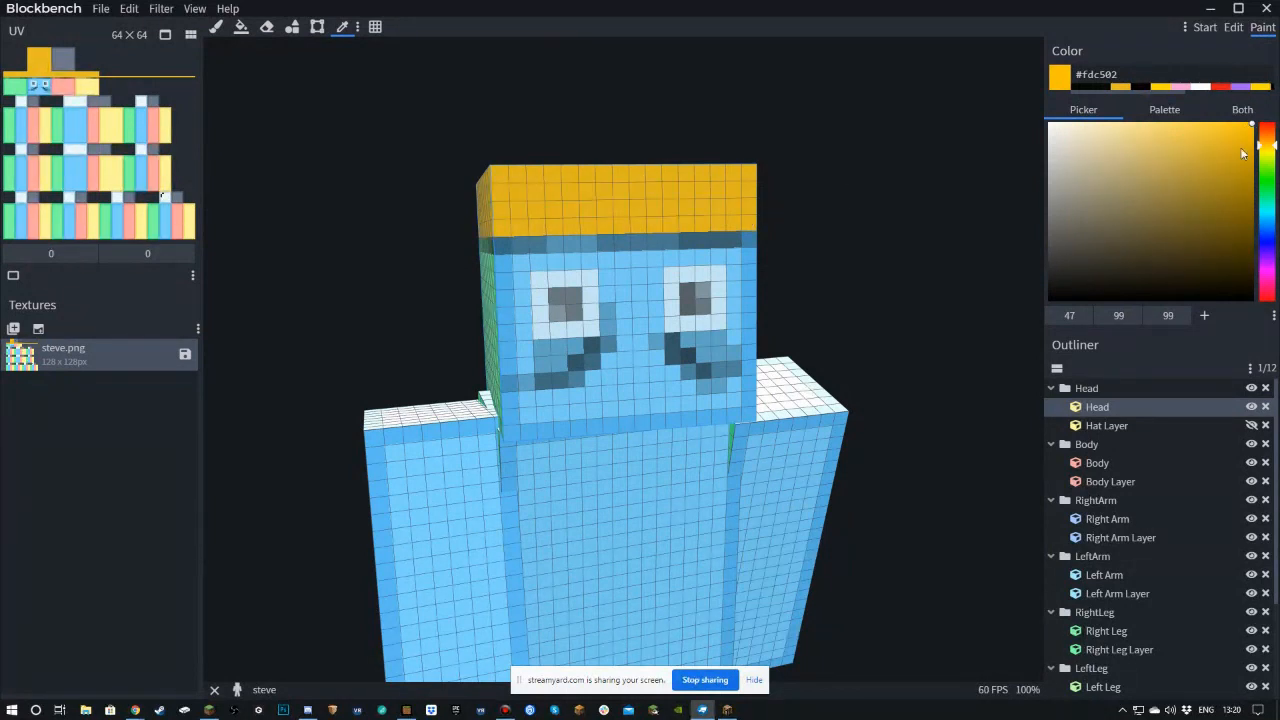
left_click(1243, 180)
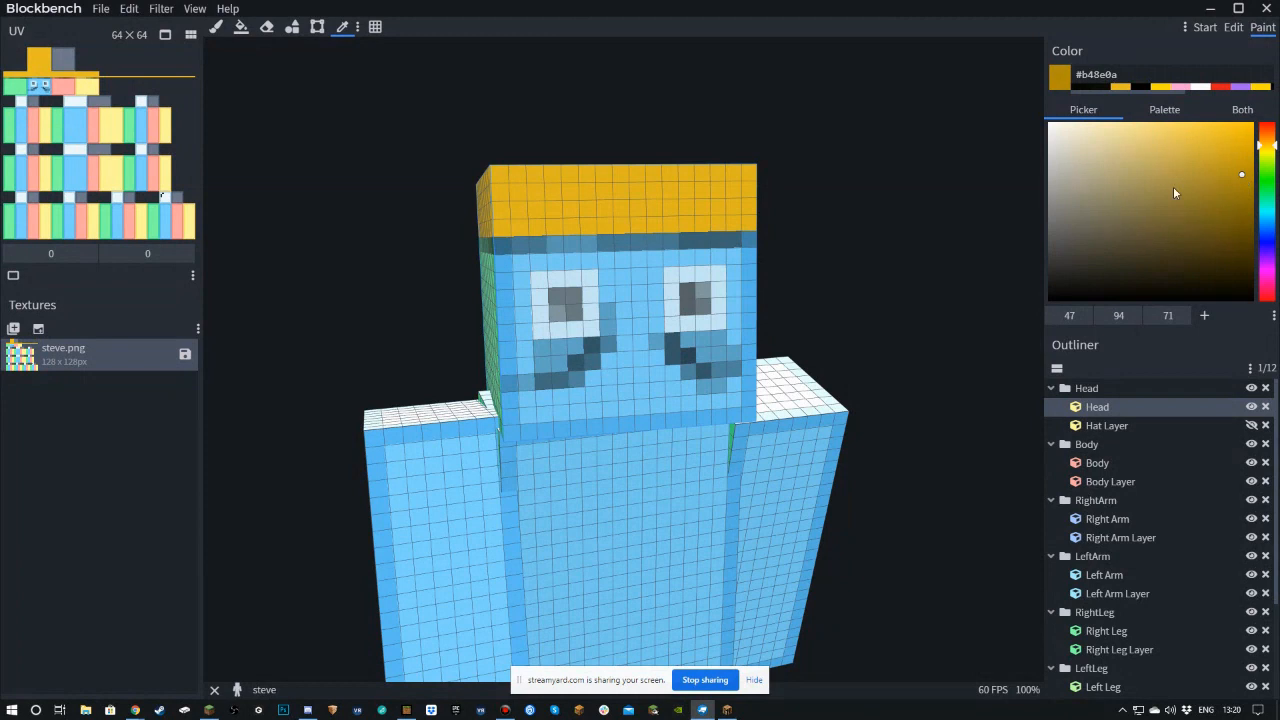
left_click(637, 211)
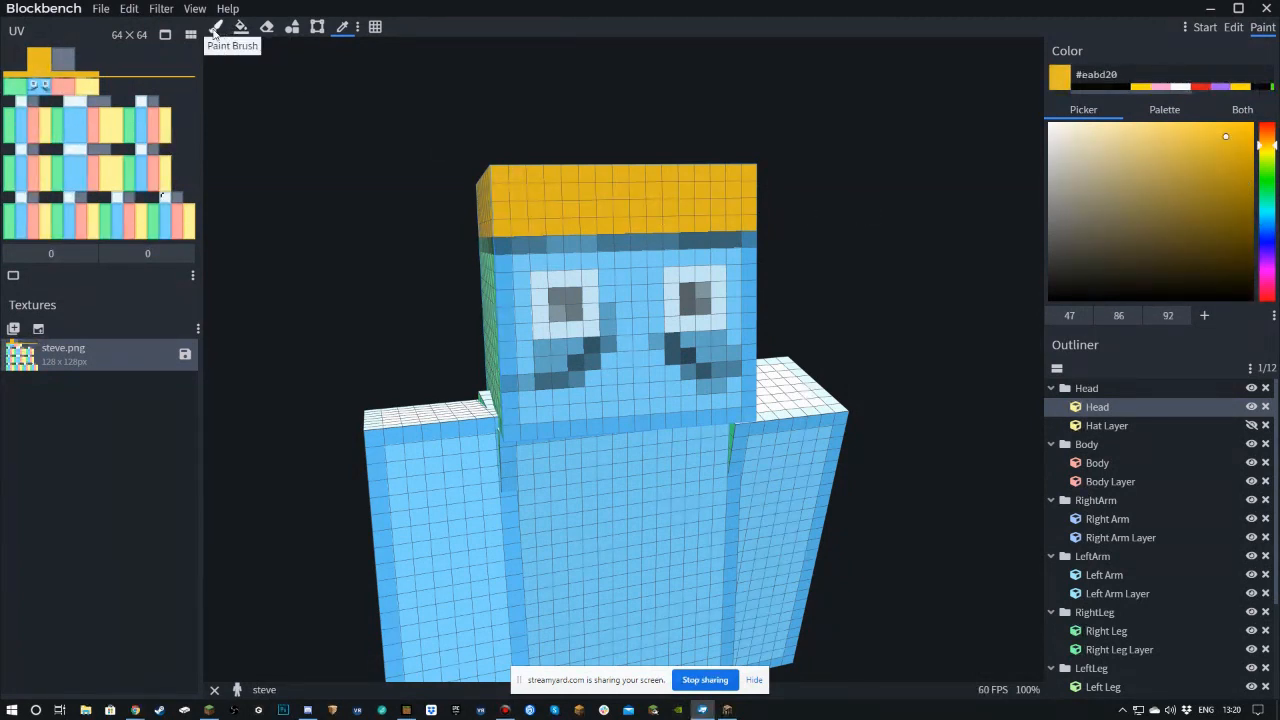
left_click(215, 27)
left_click(1245, 149)
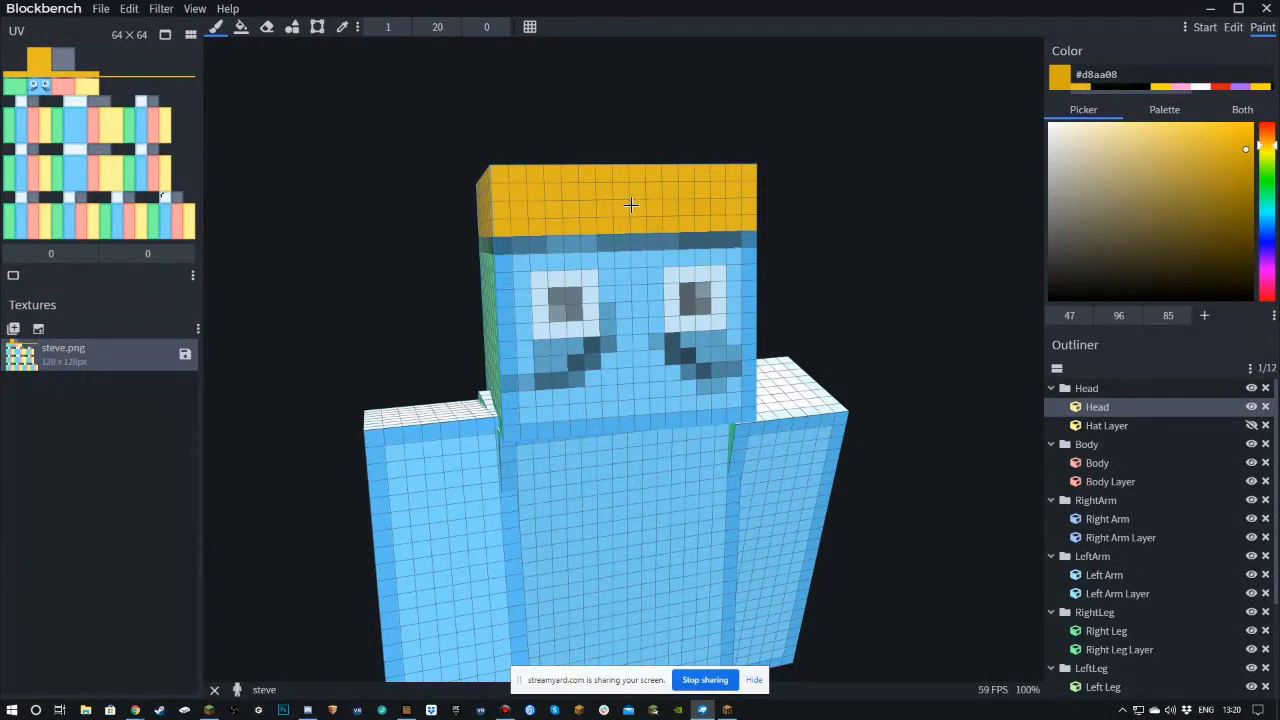
left_click(1235, 166)
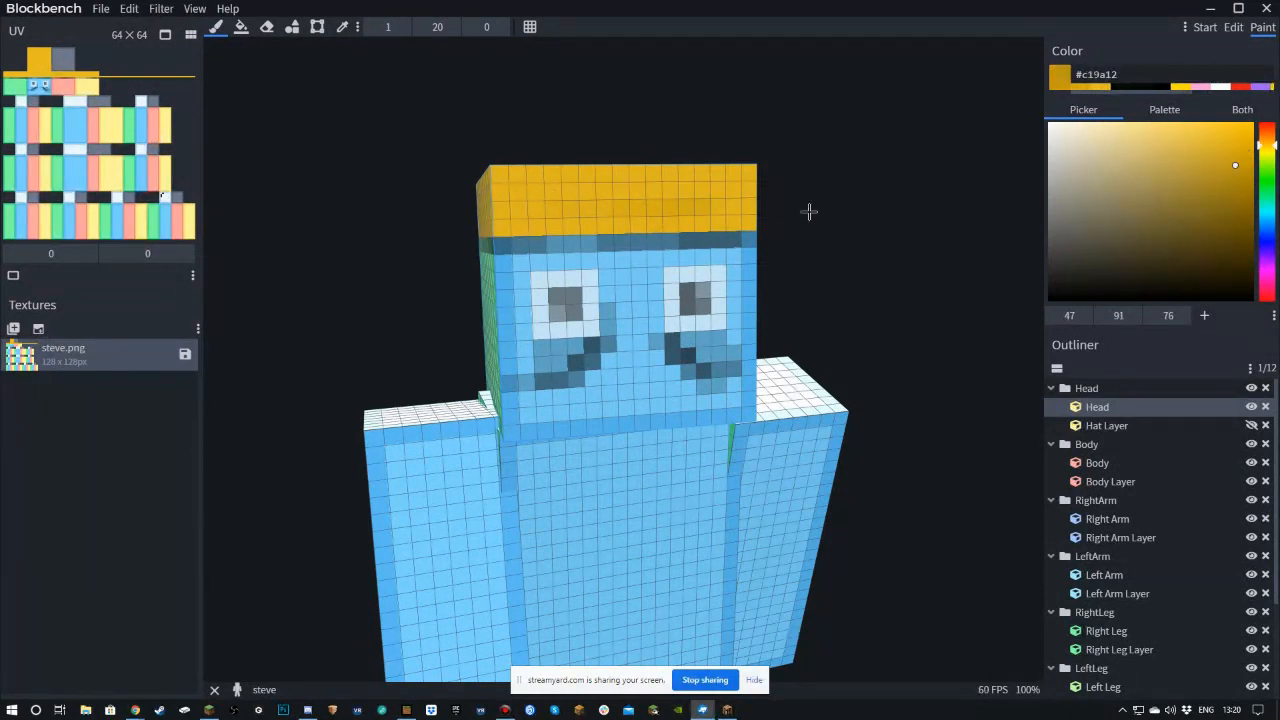
- Paint streaks on the front and side of the hair and a ring on its top in darker yellows, down to #7a6108
left_click(1240, 184)
mouse_move(611, 223)
left_mouse_down()
mouse_move(720, 209)
mouse_move(726, 188)
mouse_move(717, 209)
mouse_move(729, 201)
mouse_move(693, 188)
mouse_move(549, 189)
mouse_move(512, 212)
left_mouse_up()
left_click(1240, 215)
left_click_drag(369, 209, 494, 209)
left_click_drag(338, 152, 374, 250)
mouse_move(453, 148)
left_mouse_down()
mouse_move(440, 194)
mouse_move(454, 257)
mouse_move(541, 264)
mouse_move(621, 171)
mouse_move(641, 176)
left_mouse_up()
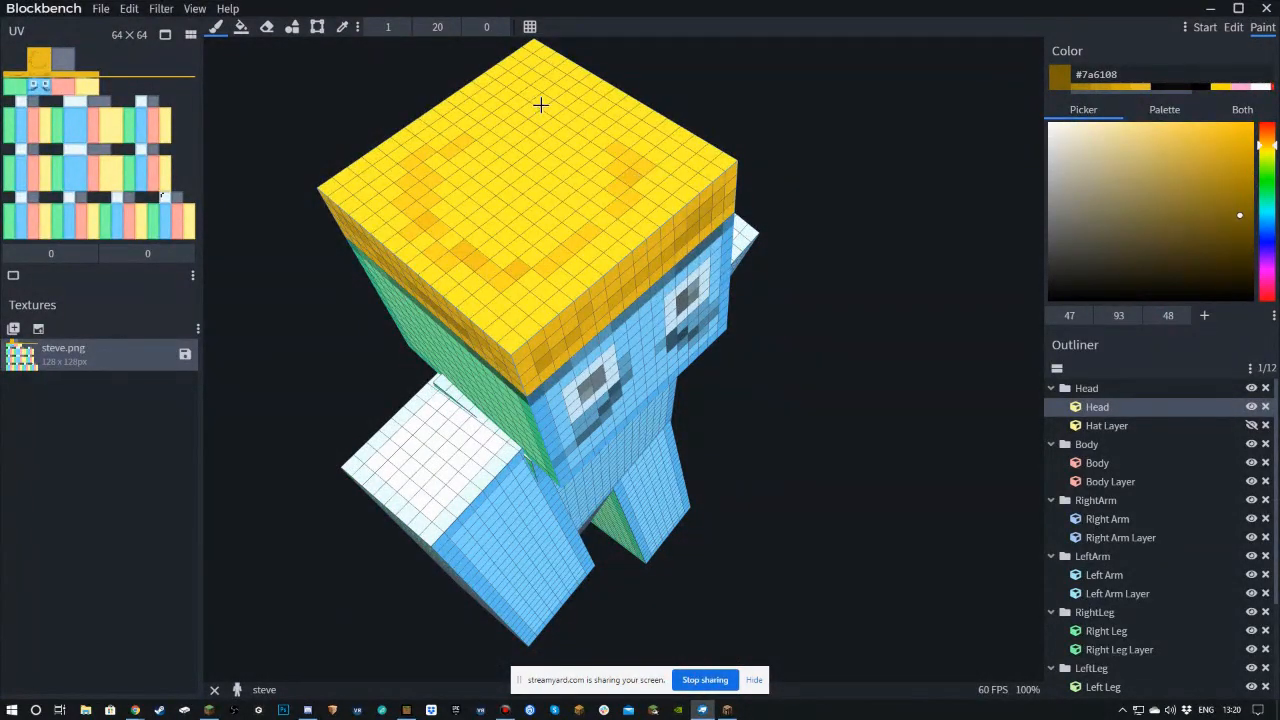
- Reselect near-black #090806 and, at 20 opacity, paint darker strands over the hair on the sides and top of the Head
left_click(1163, 87)
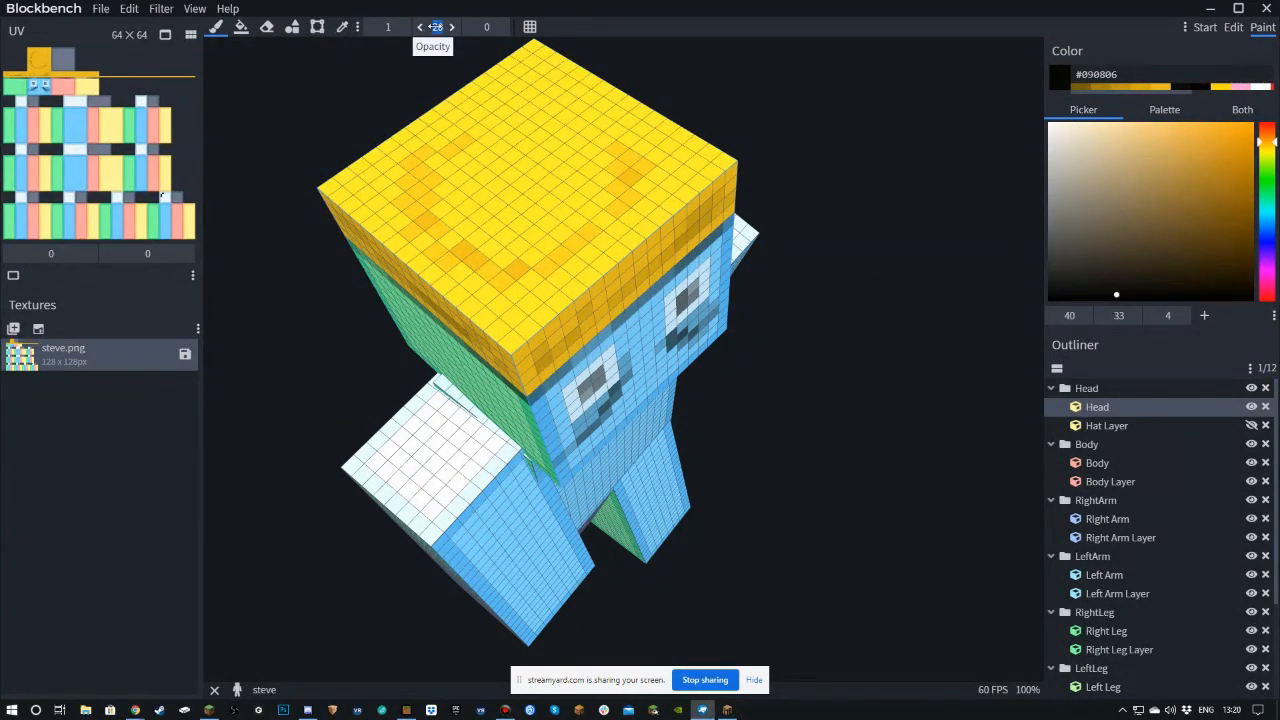
left_click_drag(854, 157, 775, 95)
left_click_drag(637, 208, 698, 206)
left_click(732, 188)
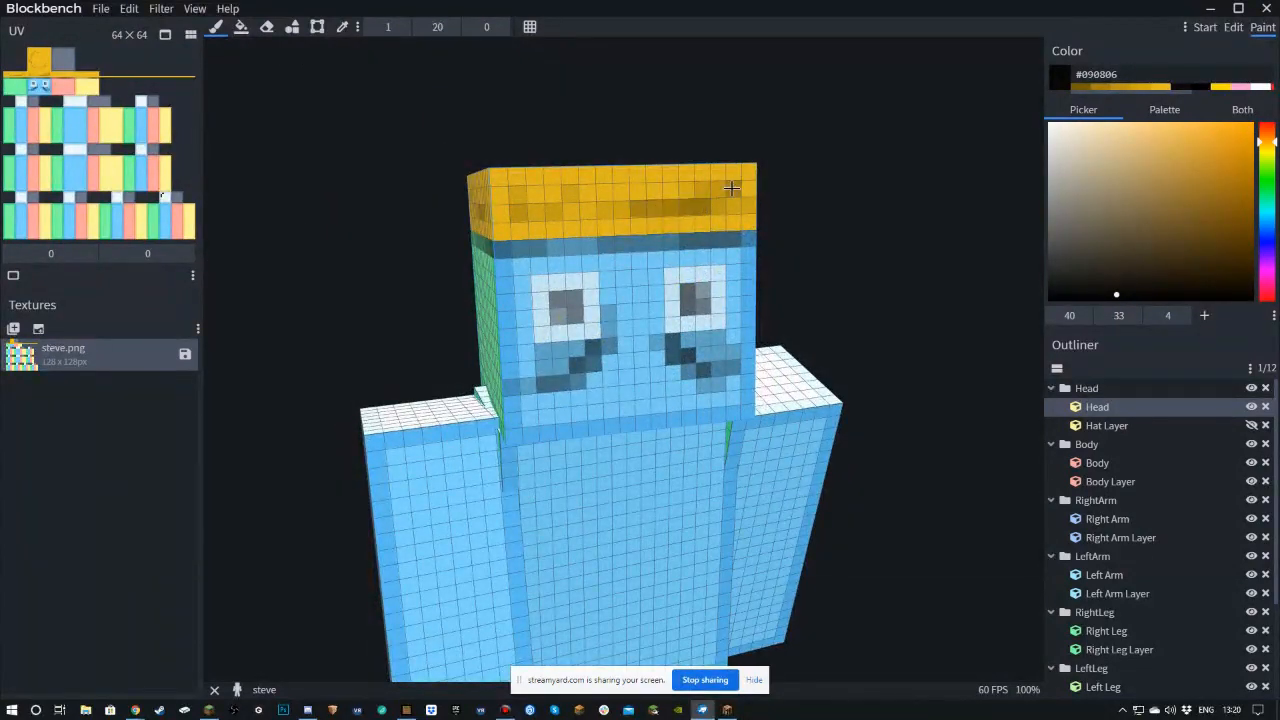
left_click_drag(811, 140, 609, 163)
mouse_move(716, 258)
left_mouse_down()
mouse_move(861, 250)
mouse_move(915, 232)
mouse_move(806, 200)
left_mouse_up()
mouse_move(883, 151)
left_mouse_down()
mouse_move(878, 214)
mouse_move(780, 311)
mouse_move(669, 277)
mouse_move(623, 151)
mouse_move(770, 116)
mouse_move(838, 148)
left_mouse_up()
mouse_move(943, 177)
left_mouse_down()
mouse_move(734, 120)
mouse_move(583, 309)
mouse_move(695, 329)
left_mouse_up()
mouse_move(555, 332)
left_mouse_down()
mouse_move(711, 346)
mouse_move(799, 332)
mouse_move(741, 334)
left_mouse_up()
left_click_drag(923, 265, 700, 229)
mouse_move(592, 186)
left_mouse_down()
mouse_move(562, 215)
mouse_move(389, 211)
mouse_move(449, 220)
left_mouse_up()
- Paint translucent dark crease strokes across the middle of both arms
left_click_drag(801, 250, 865, 339)
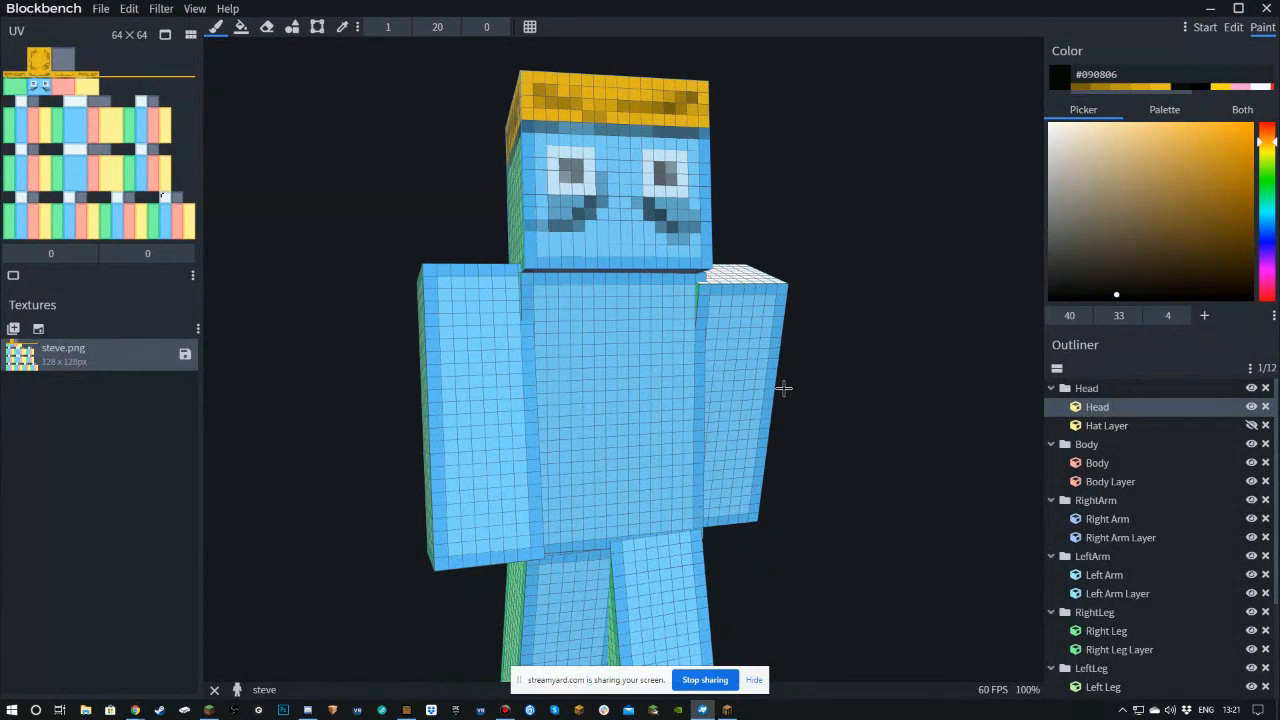
scroll(812, 425, "down", 4)
left_click_drag(815, 425, 834, 383)
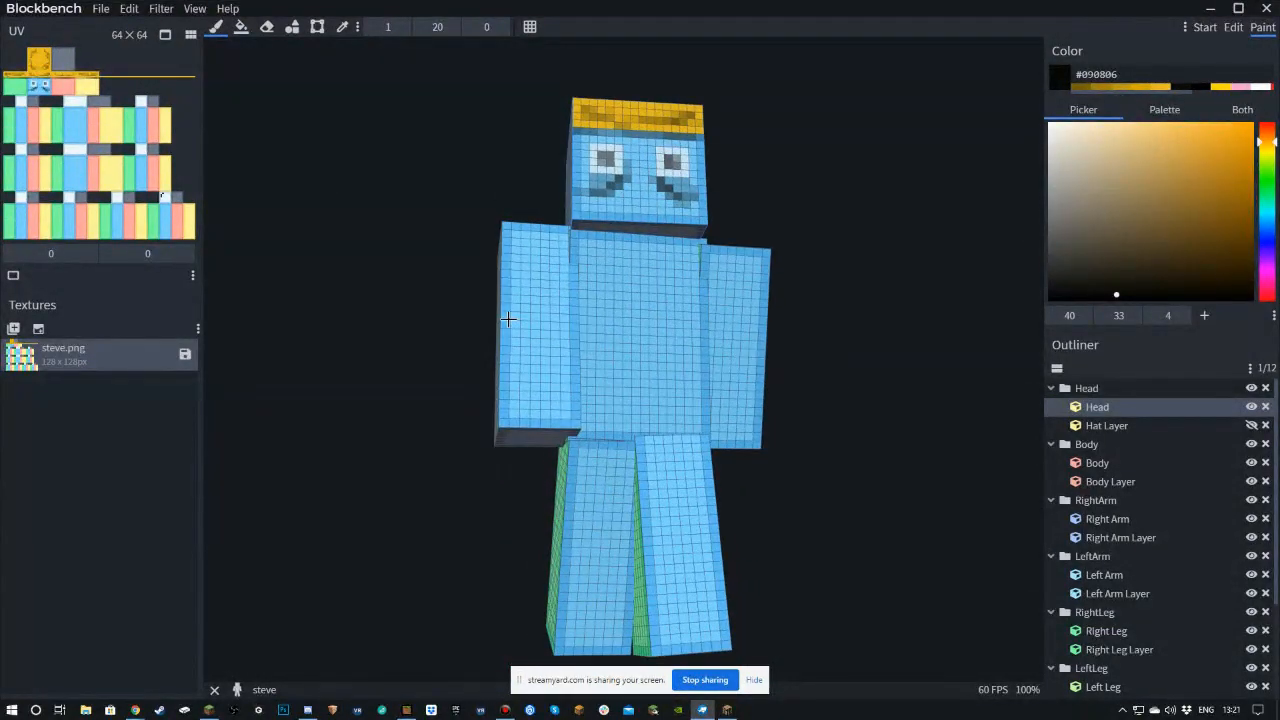
left_click_drag(426, 237, 470, 294)
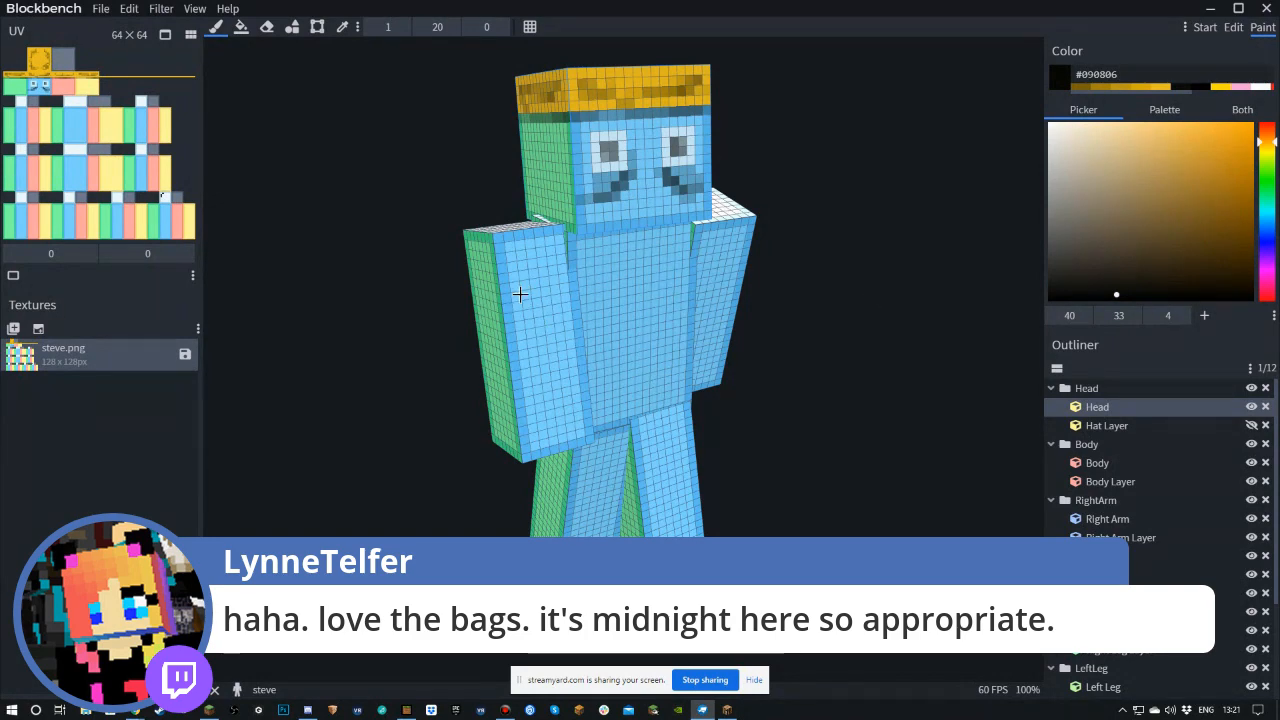
mouse_move(403, 345)
left_mouse_down()
mouse_move(600, 348)
mouse_move(557, 374)
mouse_move(588, 354)
left_mouse_up()
left_click_drag(714, 415, 568, 409)
left_click_drag(739, 333, 754, 326)
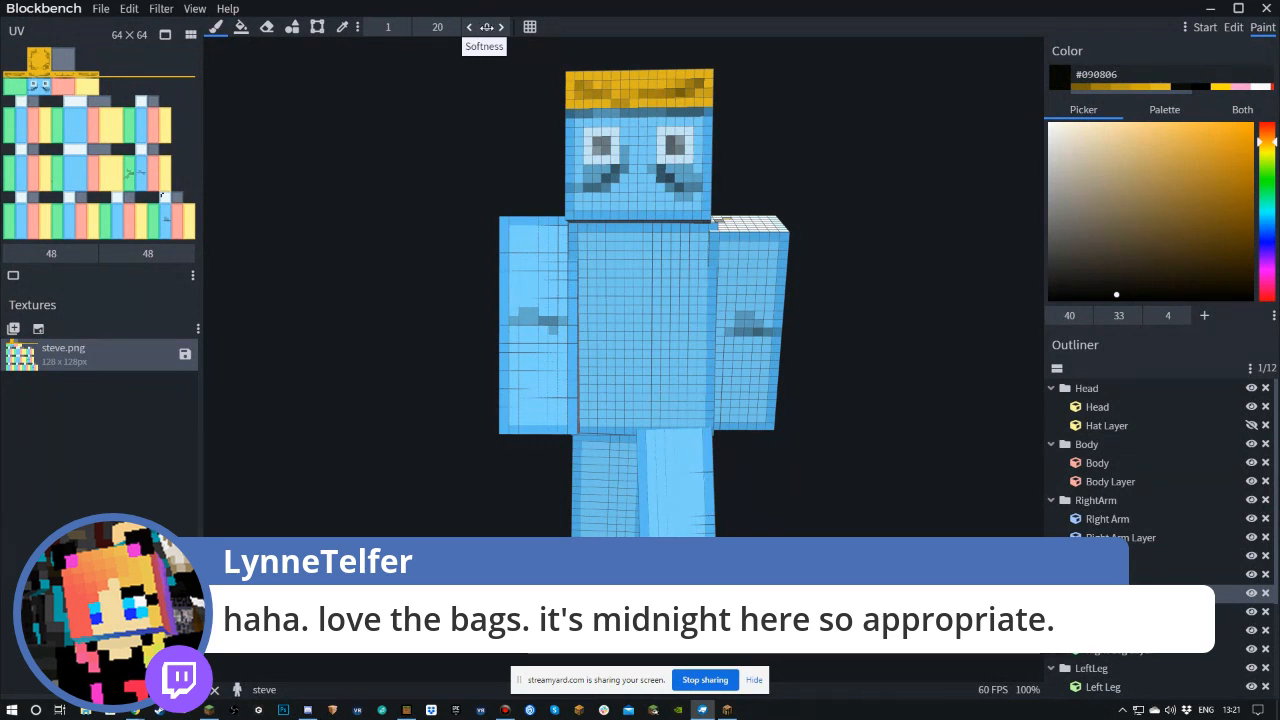
- Set the brush to size 5 and softness 80, and paint soft dark smudges on both arms, the torso and one leg
scroll(487, 27, "up", 6)
left_click_drag(728, 321, 742, 325)
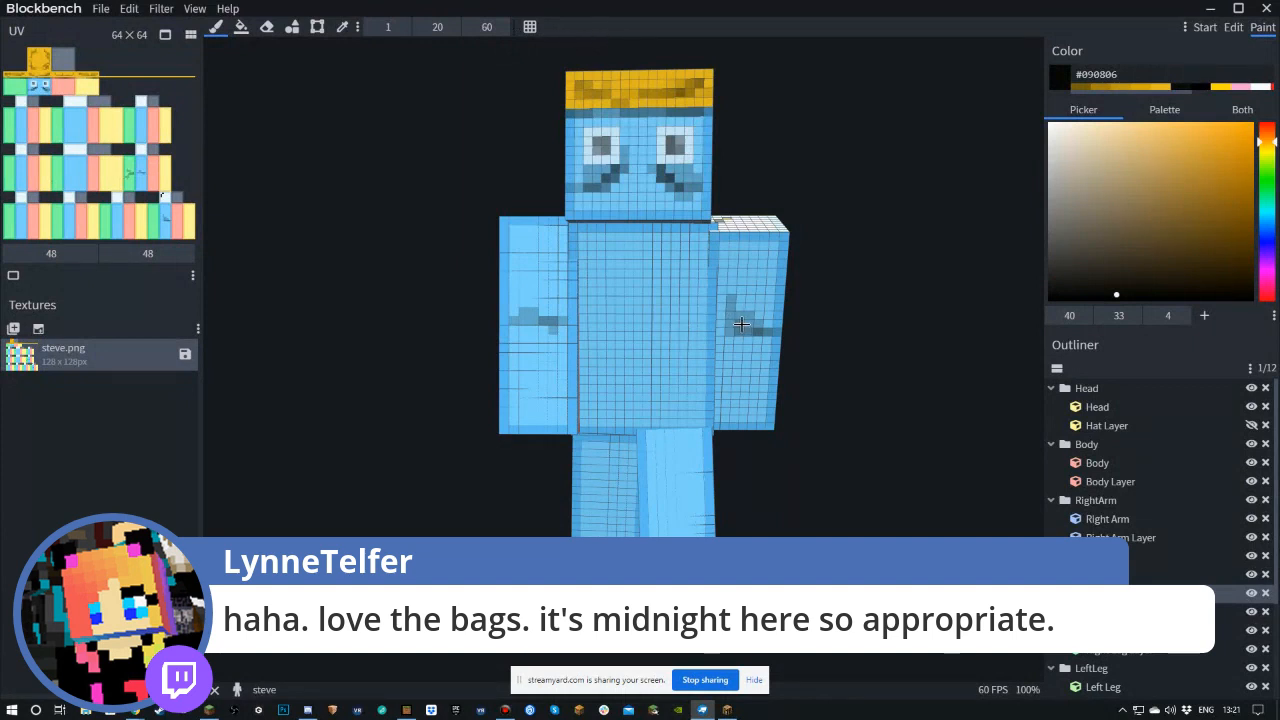
scroll(500, 28, "up", 2)
scroll(393, 27, "up", 4)
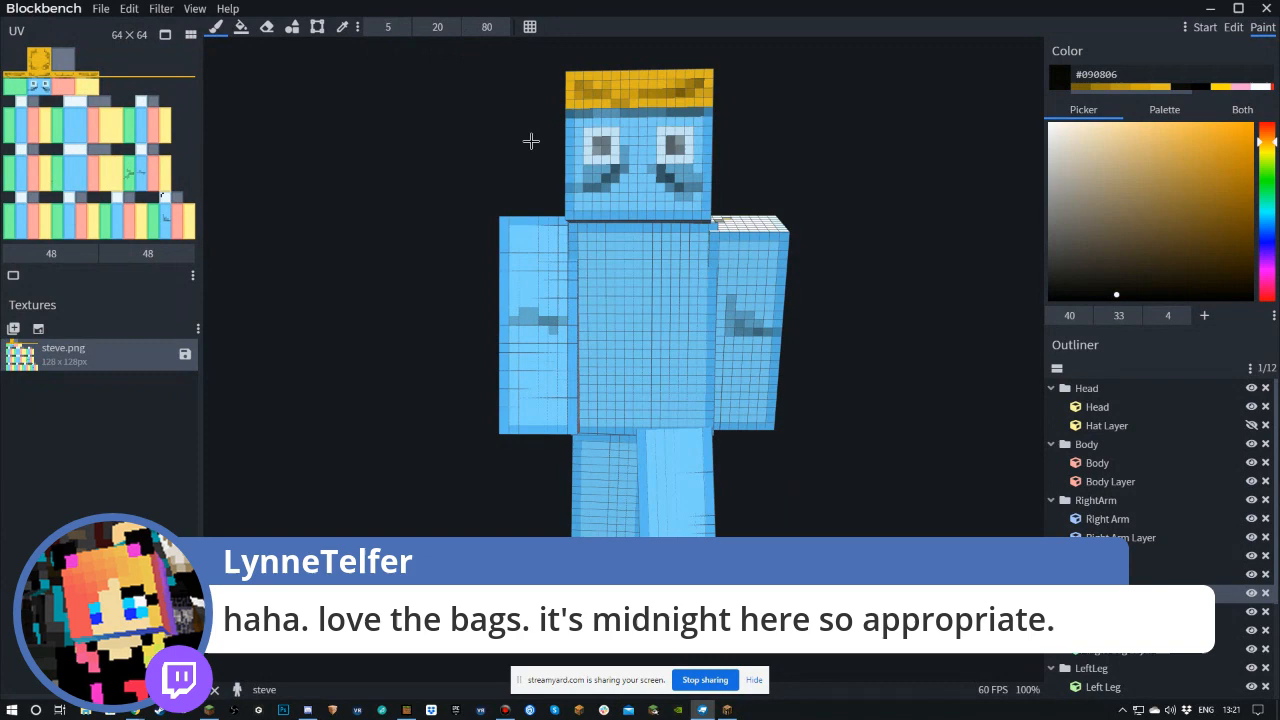
mouse_move(535, 303)
left_mouse_down()
mouse_move(540, 318)
mouse_move(648, 332)
left_mouse_up()
left_click_drag(730, 312, 758, 346)
mouse_move(847, 417)
left_mouse_down()
mouse_move(815, 402)
mouse_move(745, 325)
left_mouse_up()
left_click_drag(639, 306, 670, 364)
left_click_drag(670, 482, 656, 554)
left_click_drag(718, 524, 726, 562)
- Paint soft dark smudges on the back of the torso and across the face just below the eyes
left_click_drag(880, 489, 676, 486)
mouse_move(637, 291)
left_mouse_down()
mouse_move(668, 352)
mouse_move(645, 290)
left_mouse_up()
left_click_drag(374, 297, 587, 352)
left_click_drag(400, 275, 500, 285)
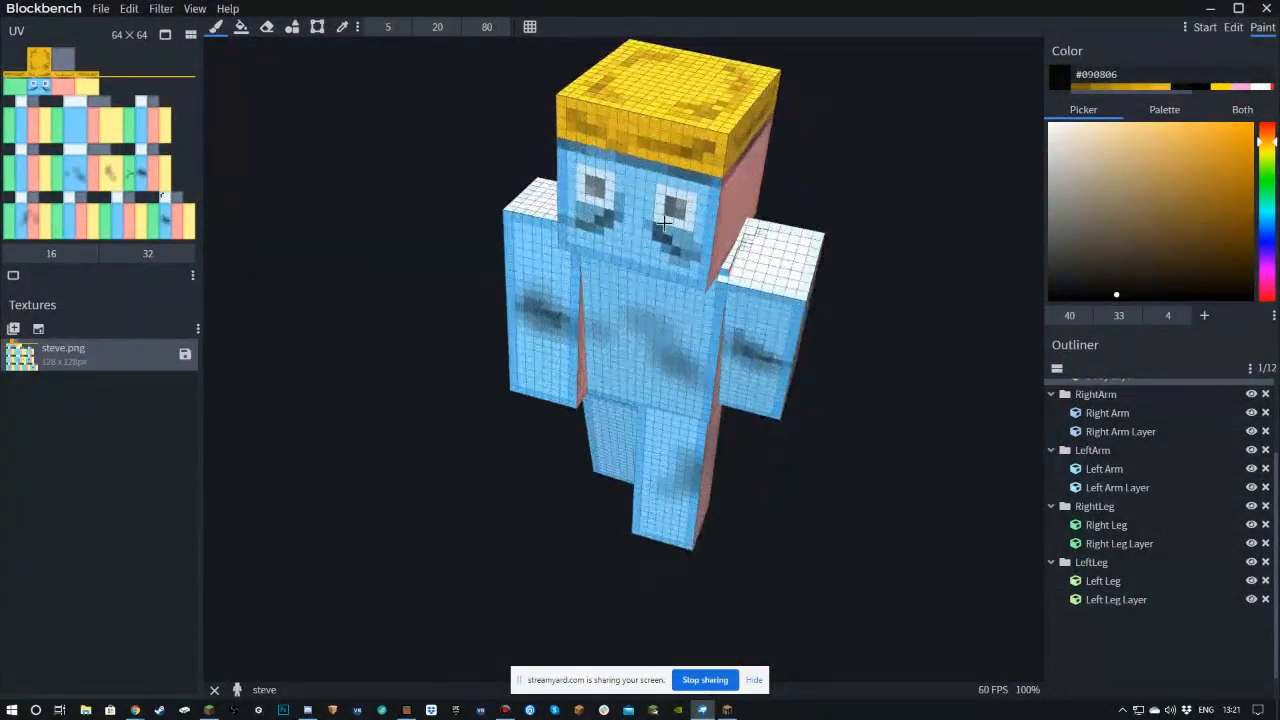
left_click_drag(647, 219, 575, 228)
left_click_drag(397, 209, 443, 211)
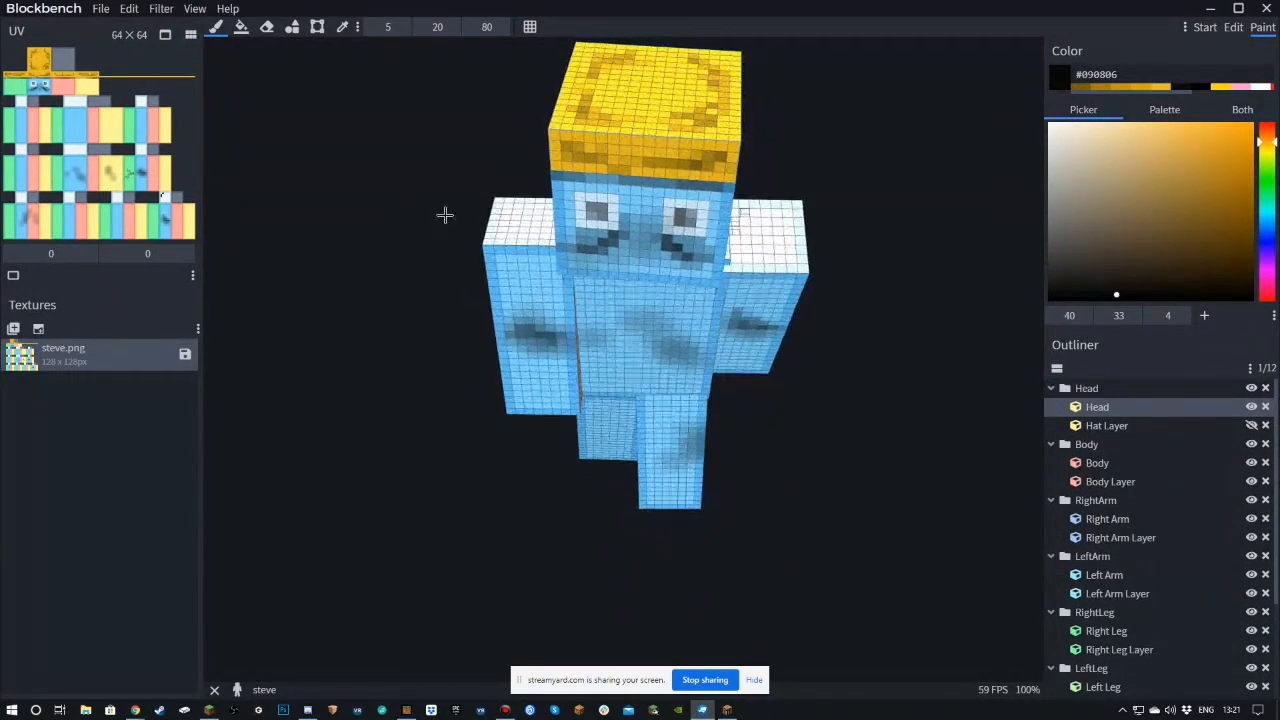
- Add soft dark shading to the top of the hair, the sides of the head and the upper chest
mouse_move(597, 86)
left_mouse_down()
mouse_move(591, 113)
mouse_move(771, 113)
left_mouse_up()
mouse_move(847, 121)
left_mouse_down()
mouse_move(666, 143)
mouse_move(777, 209)
left_mouse_up()
left_click_drag(844, 238, 657, 104)
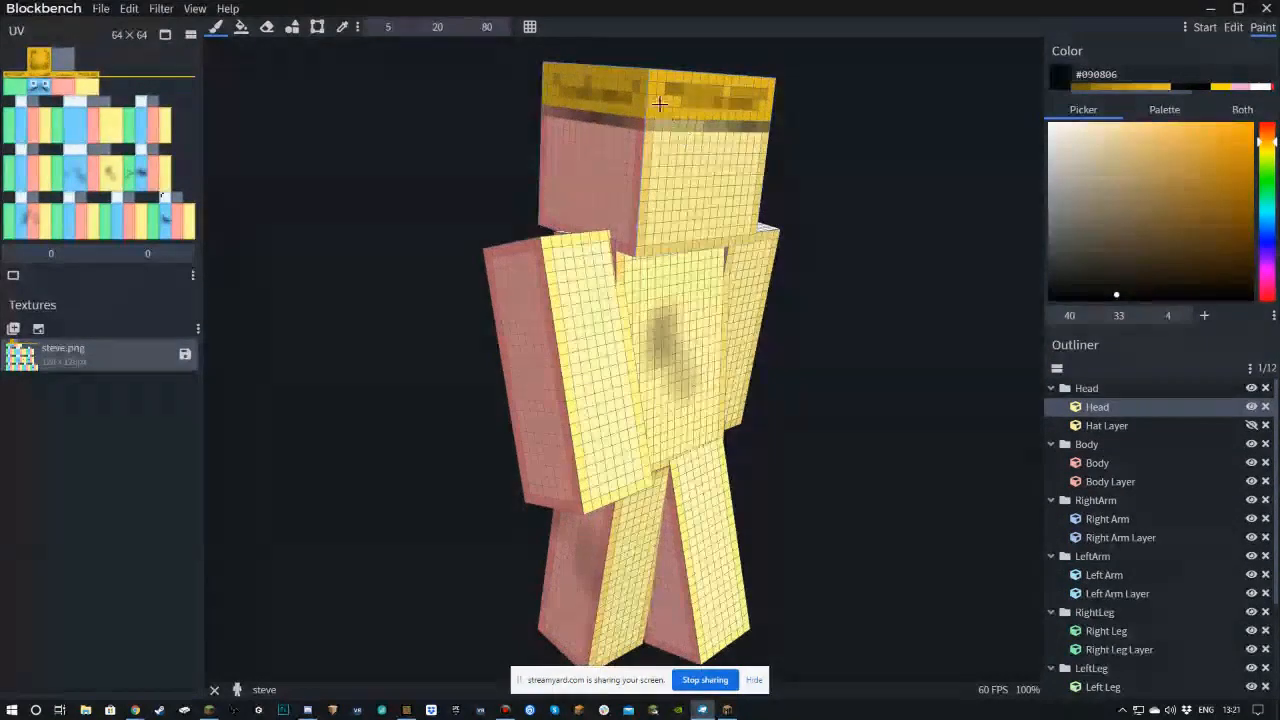
left_click_drag(444, 167, 590, 168)
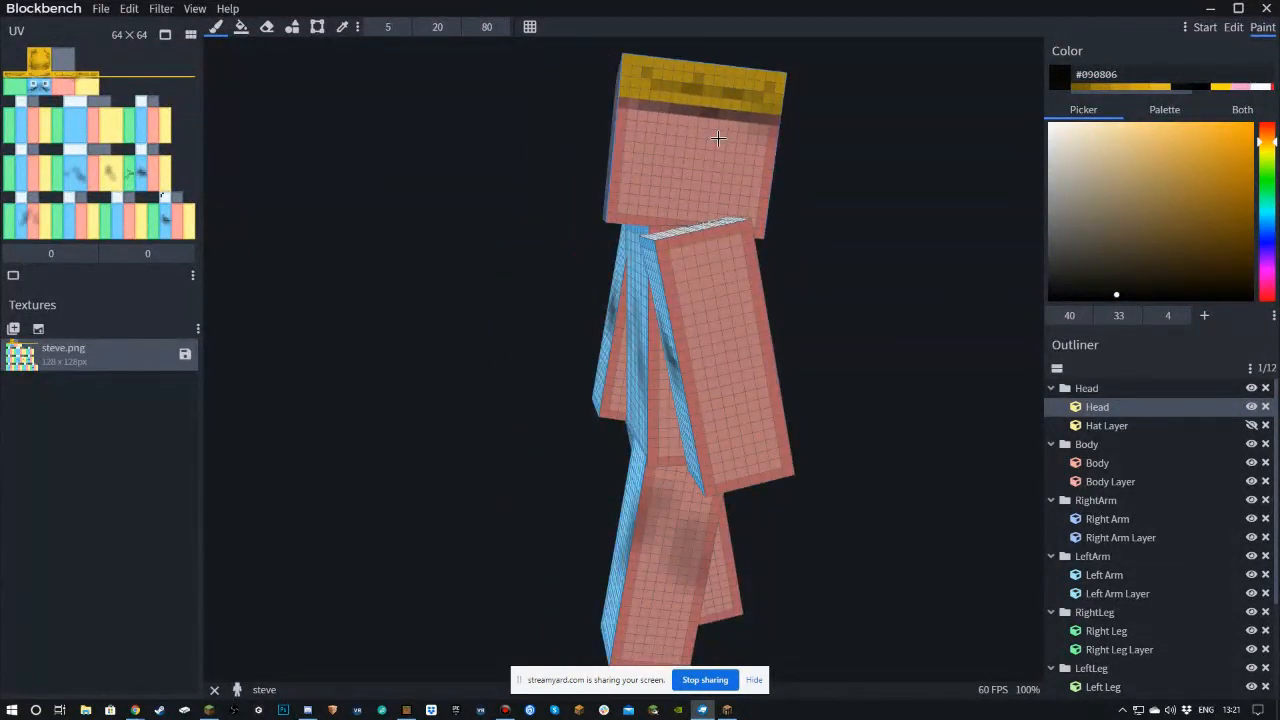
left_click_drag(446, 154, 849, 151)
mouse_move(497, 137)
left_mouse_down()
mouse_move(477, 143)
mouse_move(499, 162)
left_mouse_up()
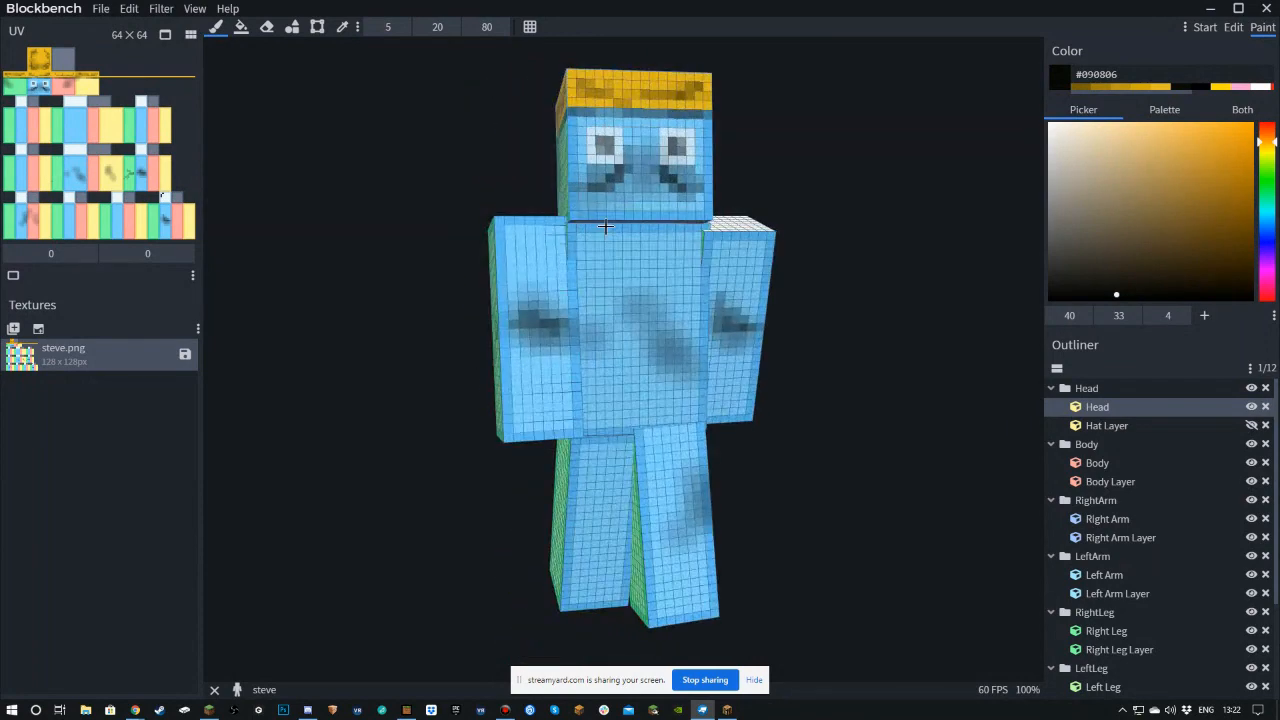
left_click(664, 275)
left_click_drag(857, 171, 730, 259)
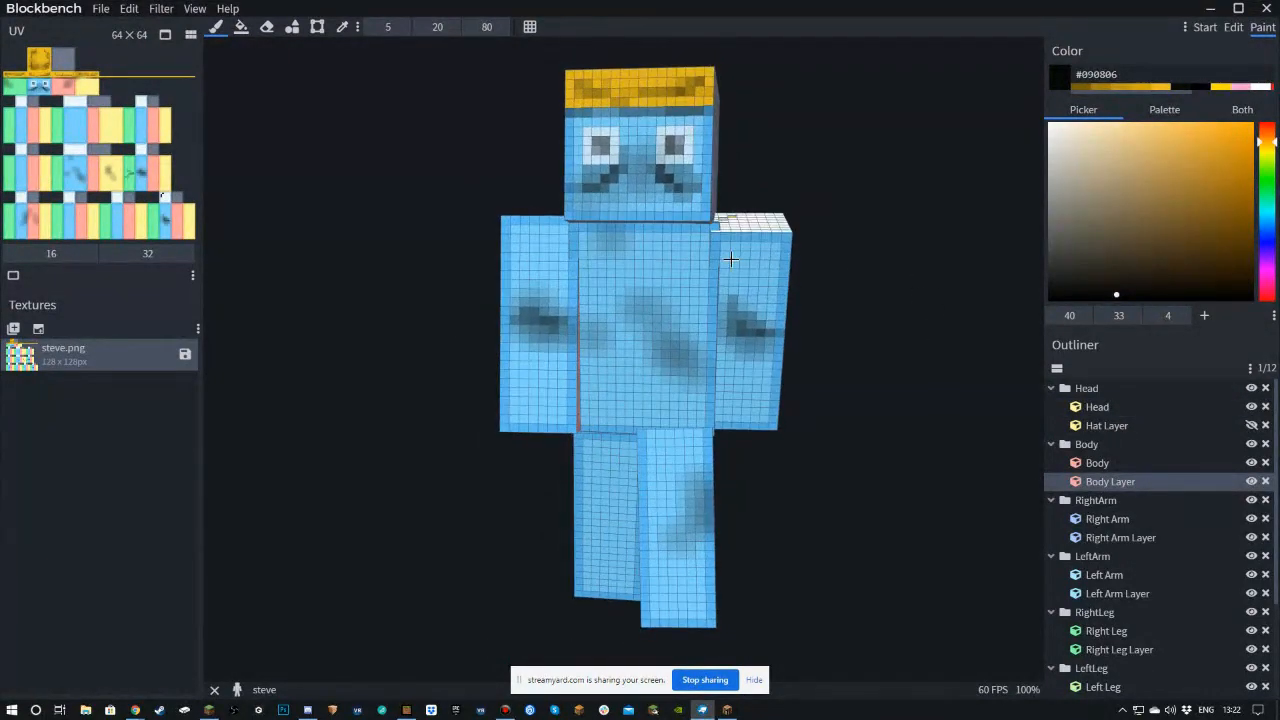
- Switch the colour to pink #faa2d7 and paint soft blush on the nose area and both cheeks, wrapping onto the sides of the head
left_click(1239, 132)
left_click(1261, 88)
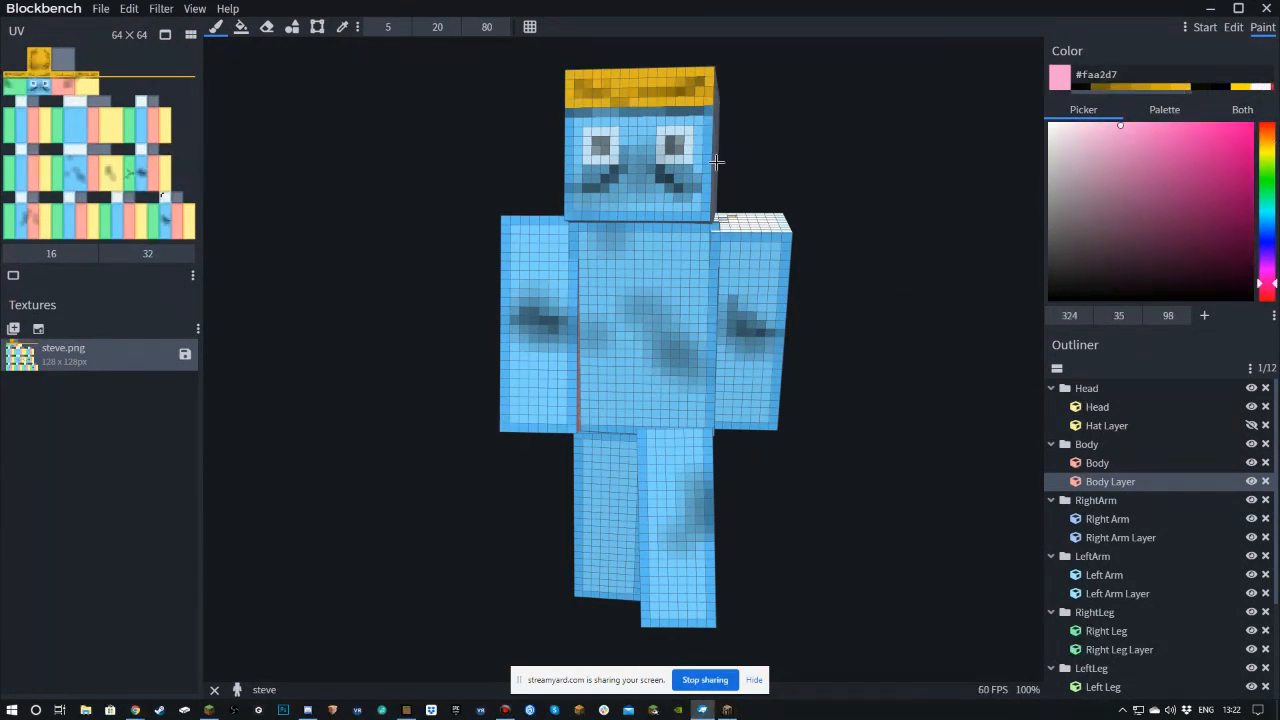
left_click(643, 168)
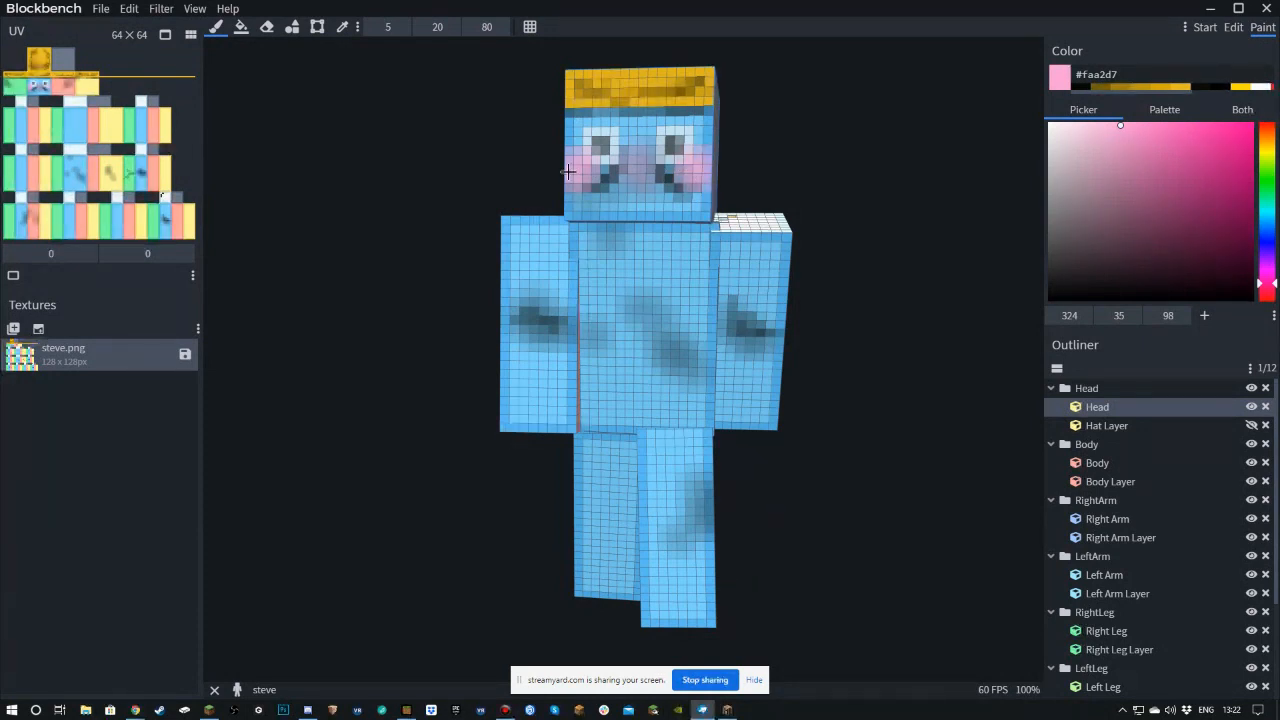
left_click_drag(740, 164, 700, 173)
left_click_drag(853, 186, 666, 177)
left_click_drag(431, 164, 567, 175)
left_click_drag(412, 160, 596, 158)
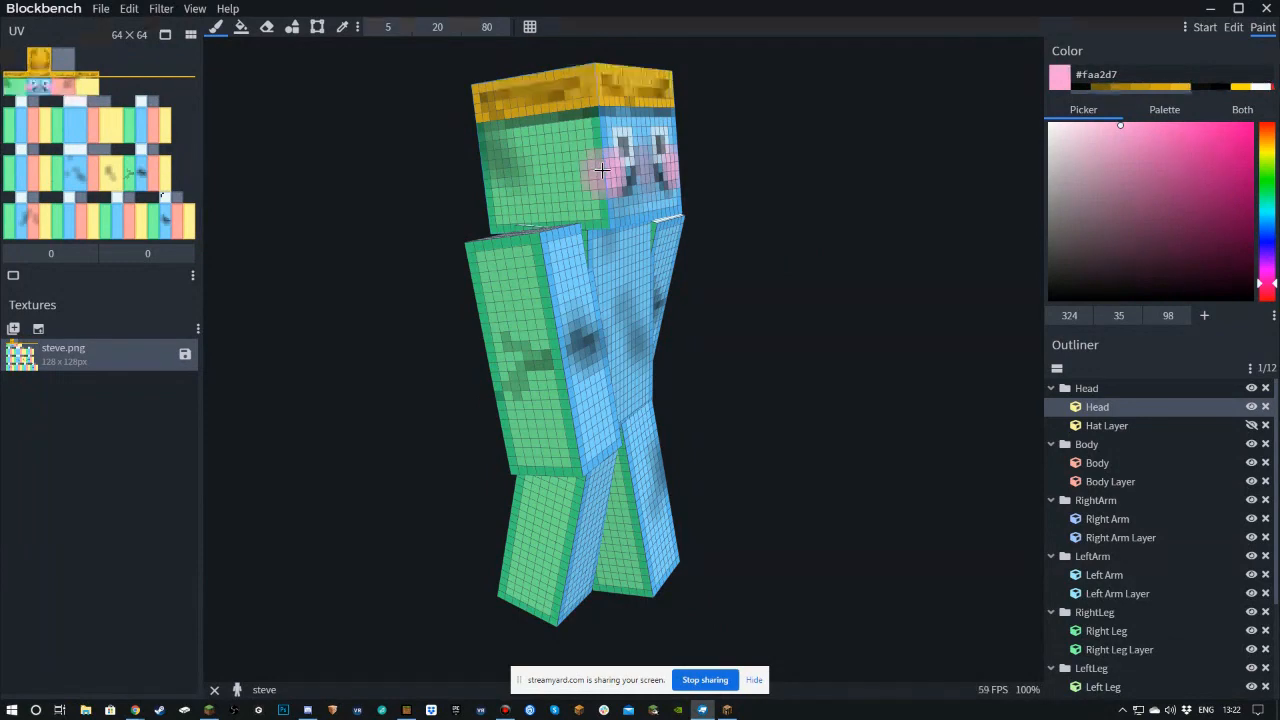
left_click_drag(757, 191, 655, 202)
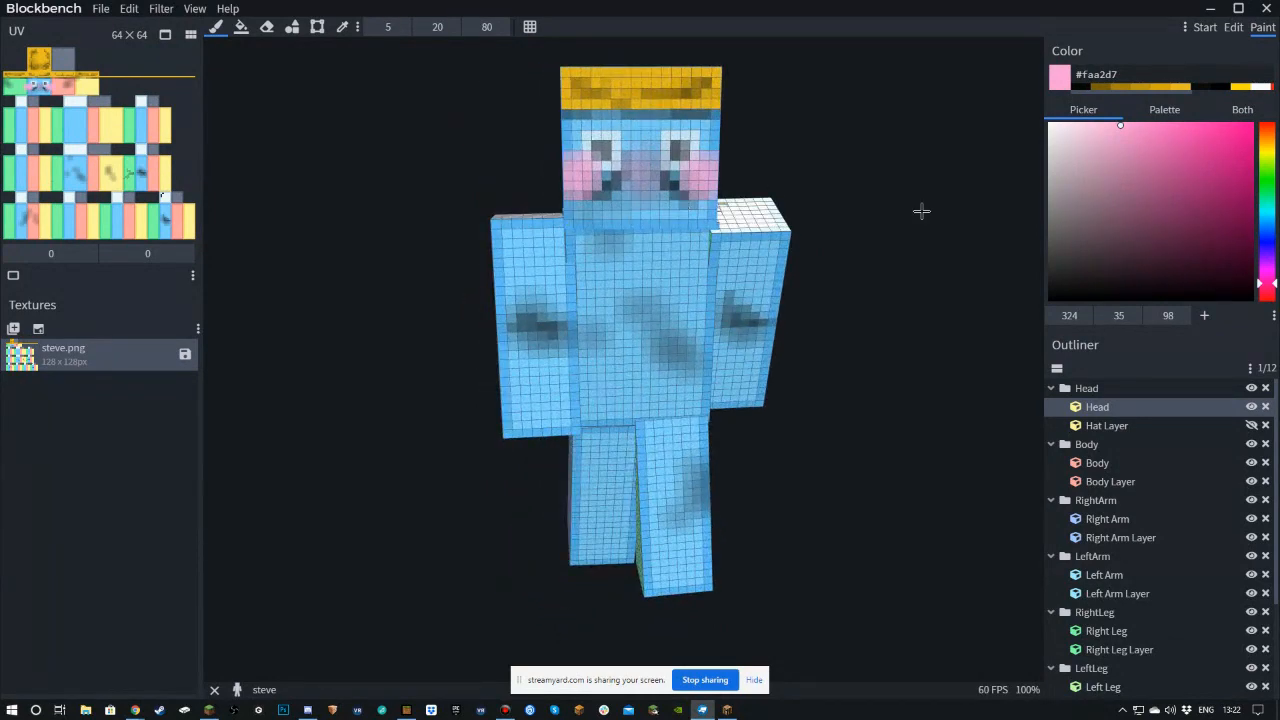
left_click(1242, 137)
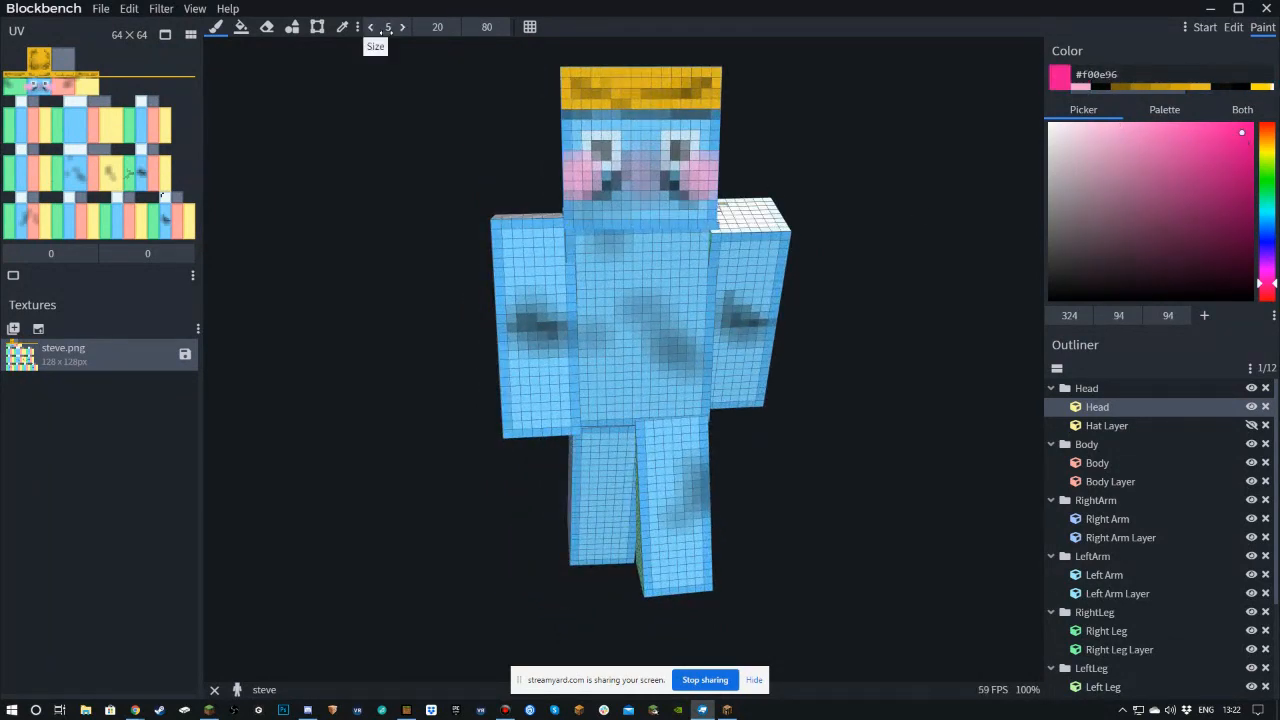
left_click(1266, 426)
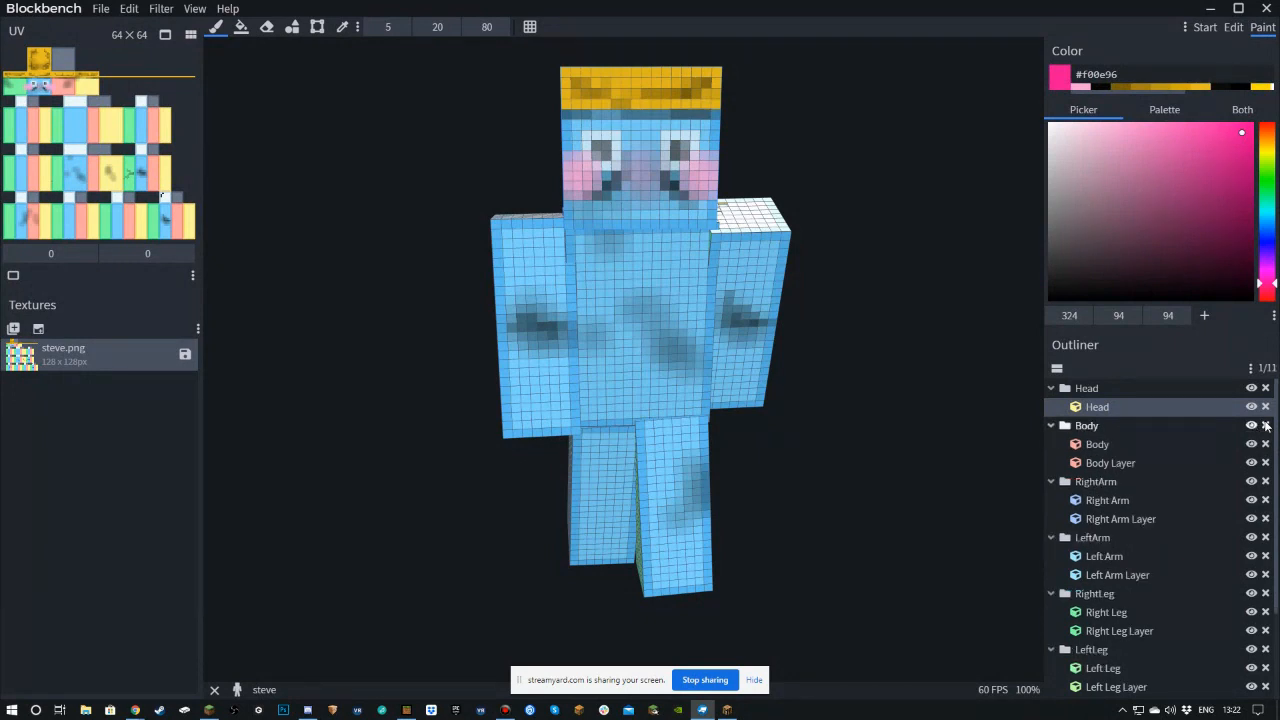
key("ctrl+z")
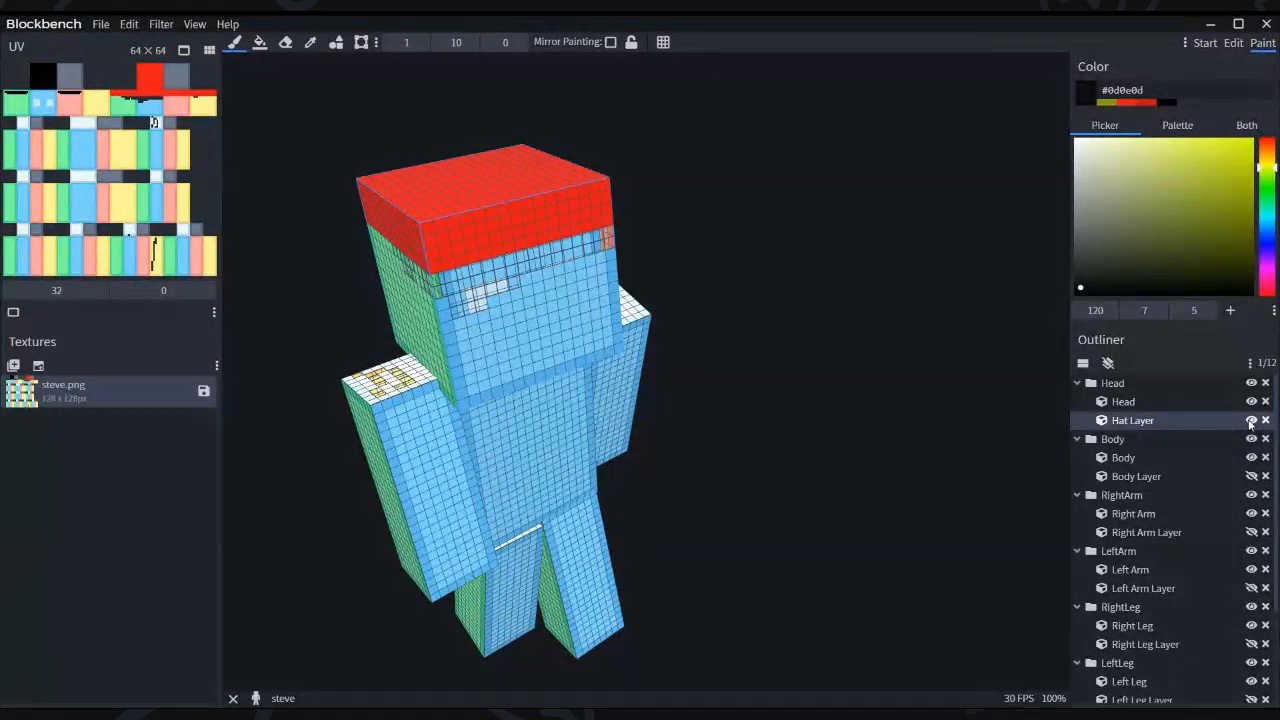
- Make the Hat Layer visible around the head
left_click(1251, 421)
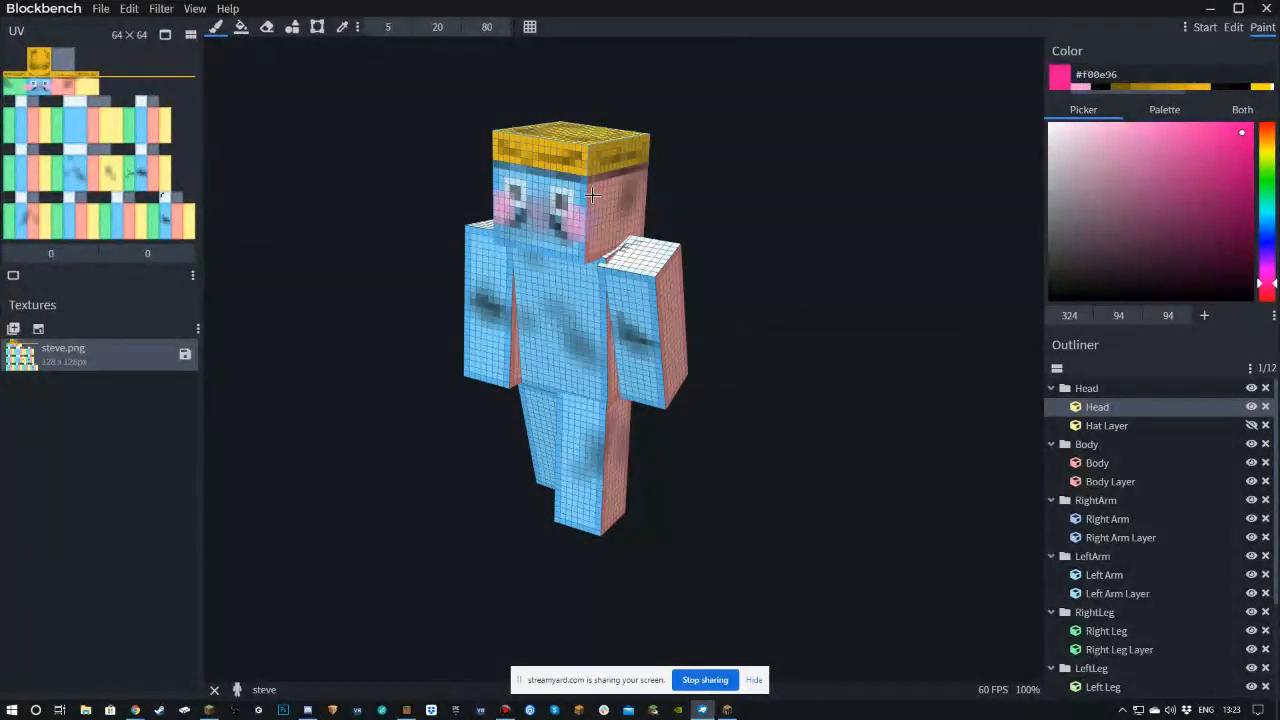
left_click(1251, 425)
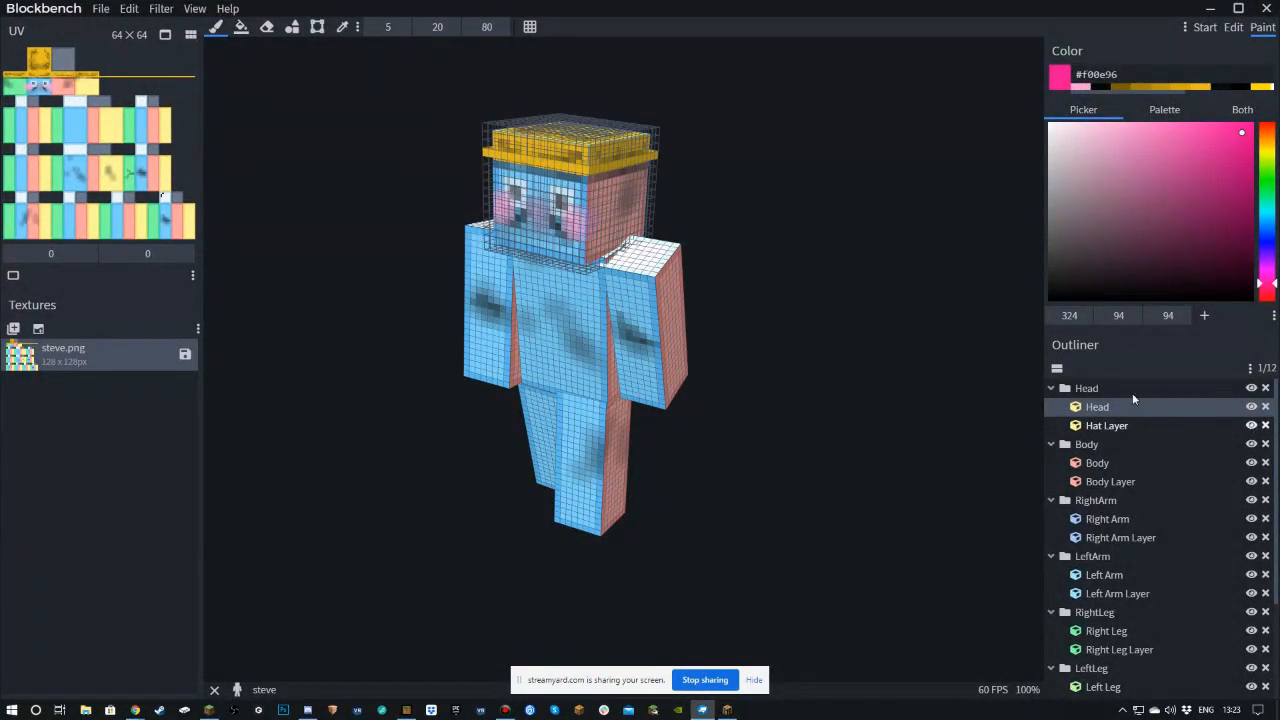
left_click_drag(763, 229, 808, 205)
right_click_drag(590, 170, 866, 251)
scroll(807, 209, "up", 2)
left_click_drag(807, 209, 880, 223)
scroll(843, 203, "up", 2)
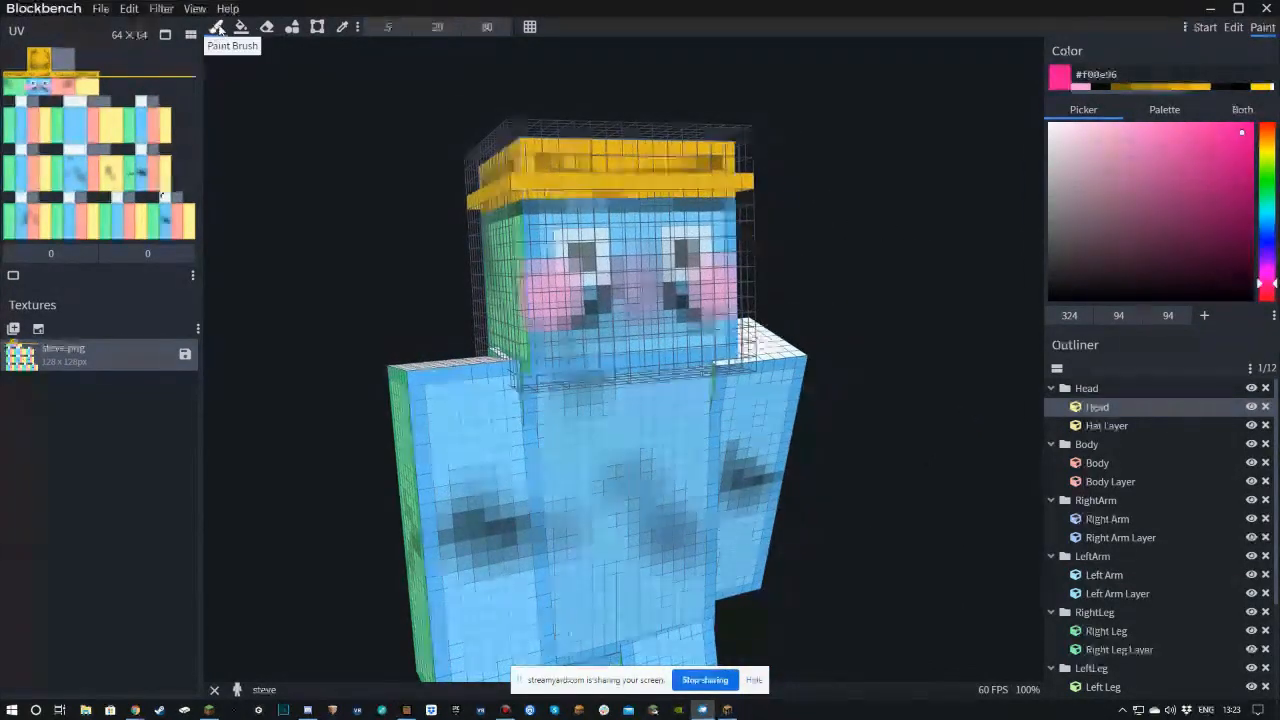
- Choose green #16ff13 with brush size 2 and opacity 60, and paint a moustache-like band across the face on the Hat Layer
left_click(370, 28)
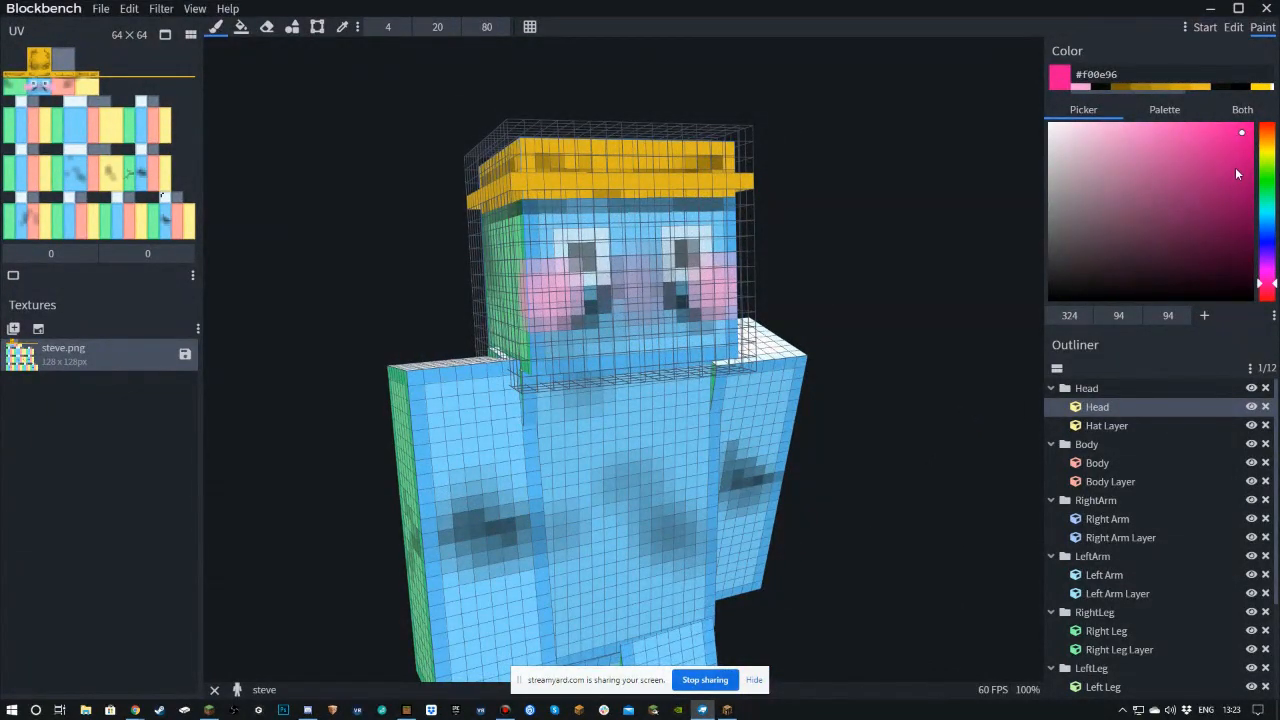
left_click(1268, 183)
left_click(1238, 123)
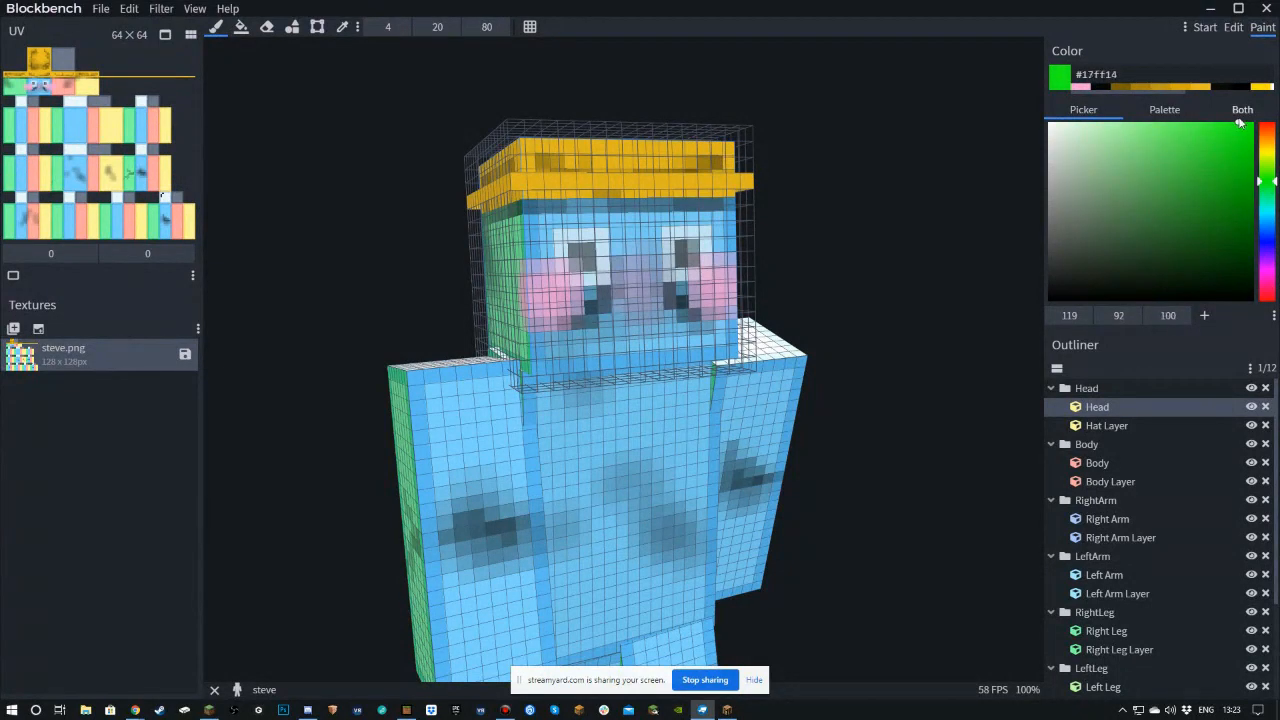
left_click_drag(438, 28, 504, 28)
left_click_drag(388, 28, 370, 28)
left_click(625, 290)
mouse_move(625, 290)
left_mouse_down()
mouse_move(585, 318)
mouse_move(655, 298)
mouse_move(725, 308)
left_mouse_up()
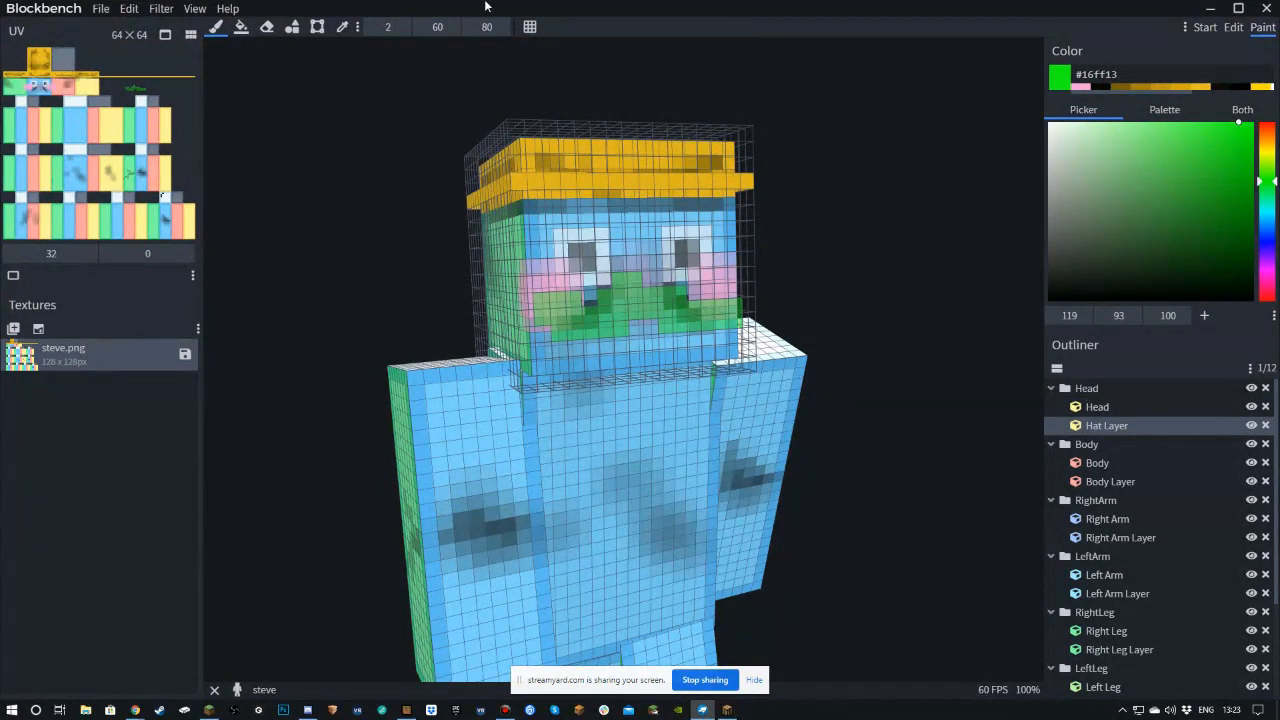
- With lime green #7df80a, brush size 1 and opacity 100, paint two solid curved strokes over the green band on the Hat Layer's face
left_click_drag(432, 28, 528, 28)
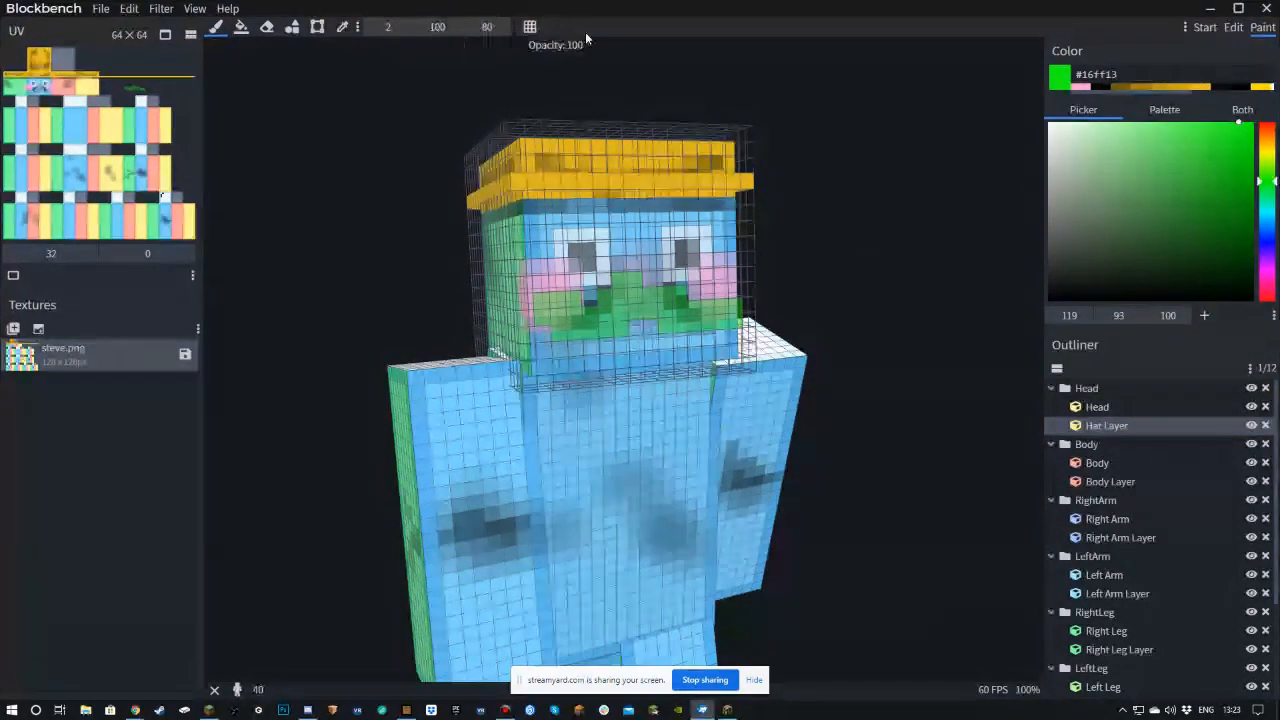
left_click(1265, 168)
left_click(1246, 128)
left_click_drag(389, 28, 338, 38)
mouse_move(627, 291)
left_mouse_down()
mouse_move(621, 278)
mouse_move(565, 308)
left_mouse_up()
mouse_move(648, 288)
left_mouse_down()
mouse_move(704, 311)
mouse_move(722, 286)
left_mouse_up()
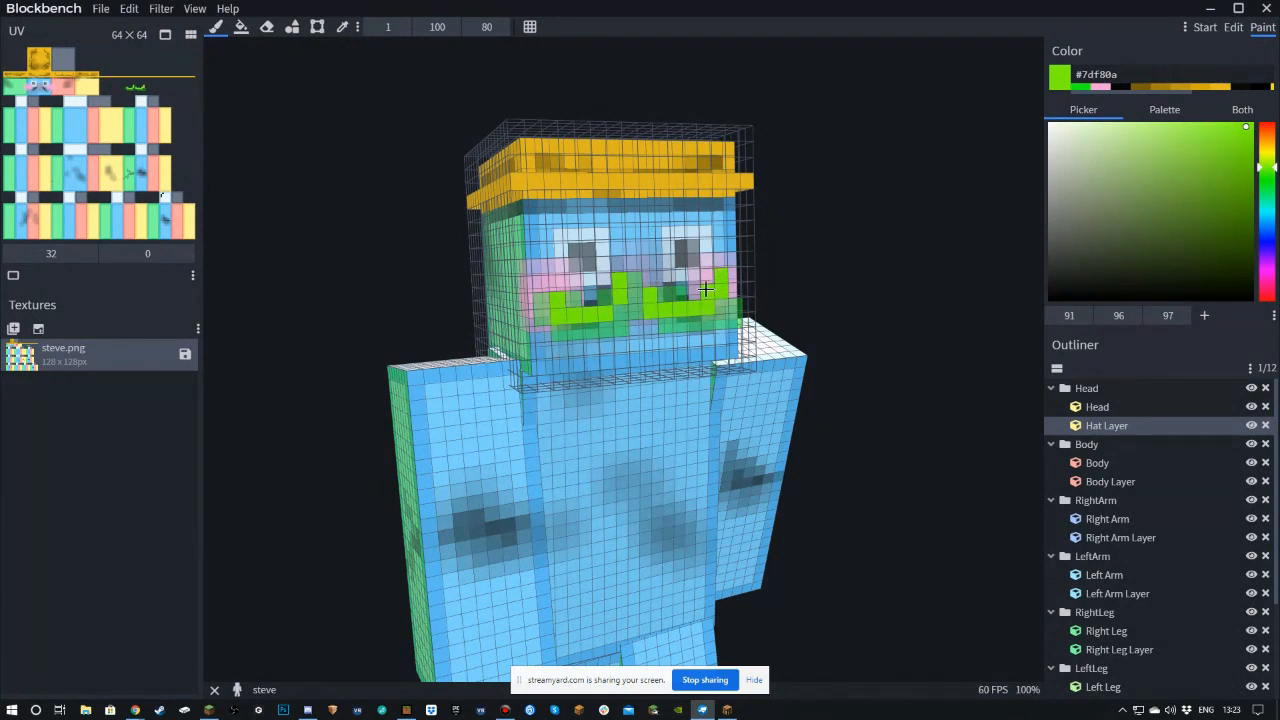
left_click_drag(914, 291, 864, 293)
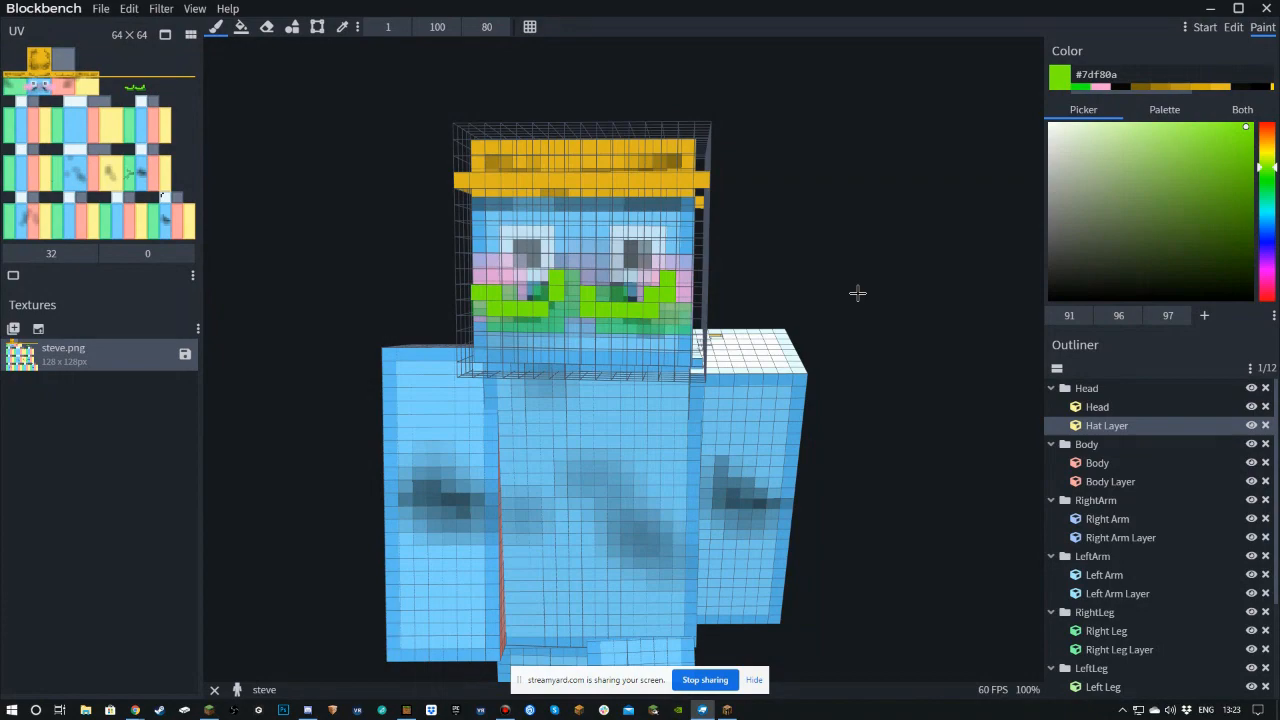
left_click_drag(839, 287, 873, 290)
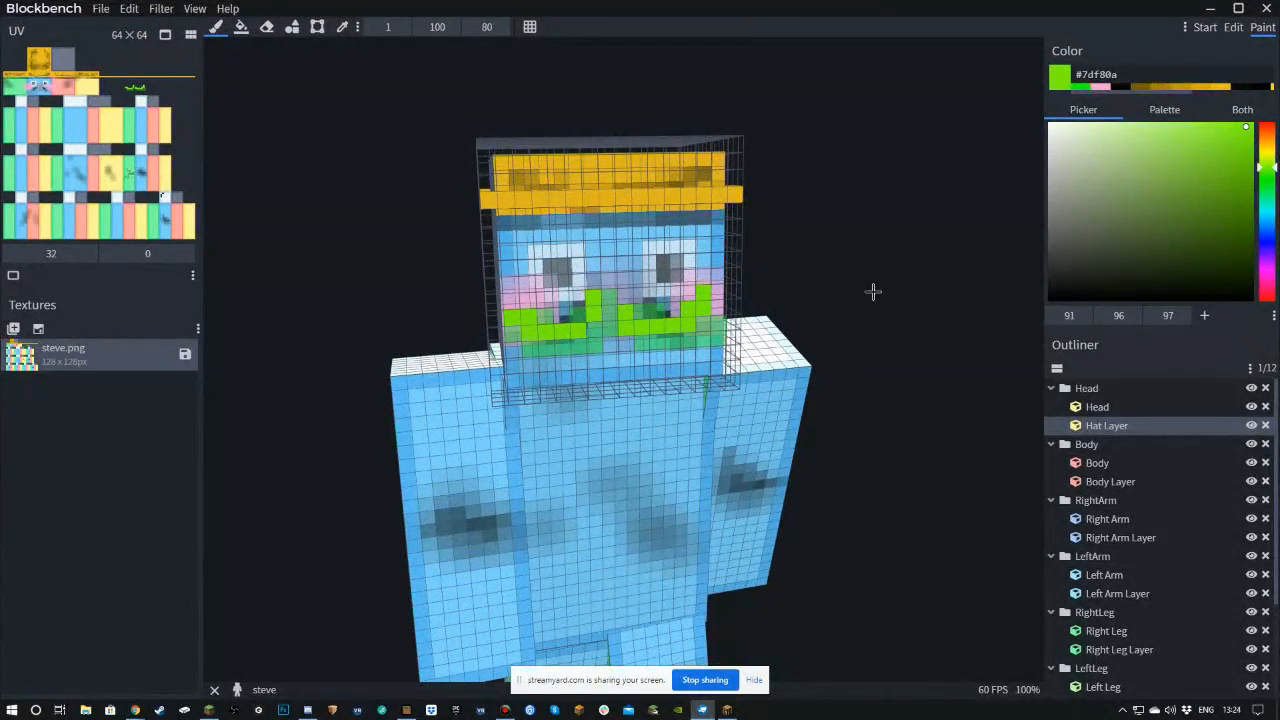
- Choose yellow #faff39 at 70 opacity and paint a bright highlight along the Hat Layer's headband on the front and side
left_click_drag(1273, 162, 1208, 122)
mouse_move(557, 192)
left_mouse_down()
mouse_move(877, 217)
mouse_move(594, 212)
left_mouse_up()
left_click_drag(433, 27, 392, 29)
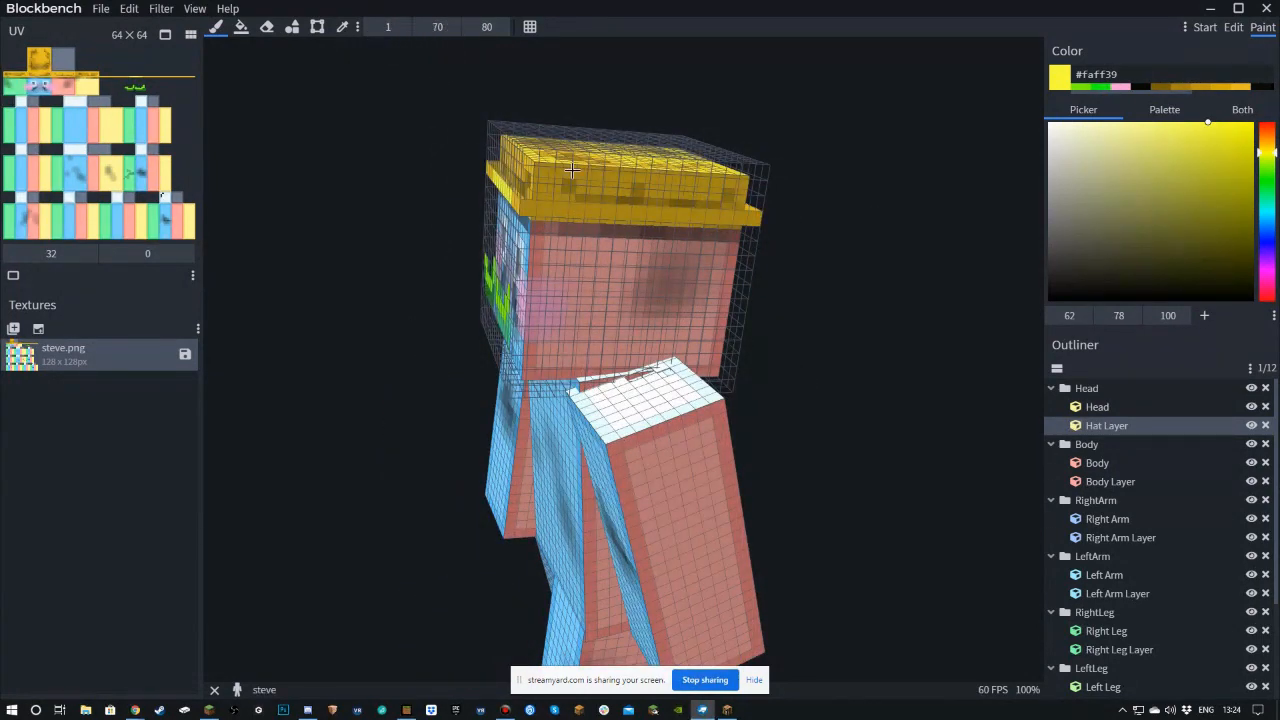
left_click_drag(570, 209, 684, 215)
left_click_drag(401, 216, 462, 195)
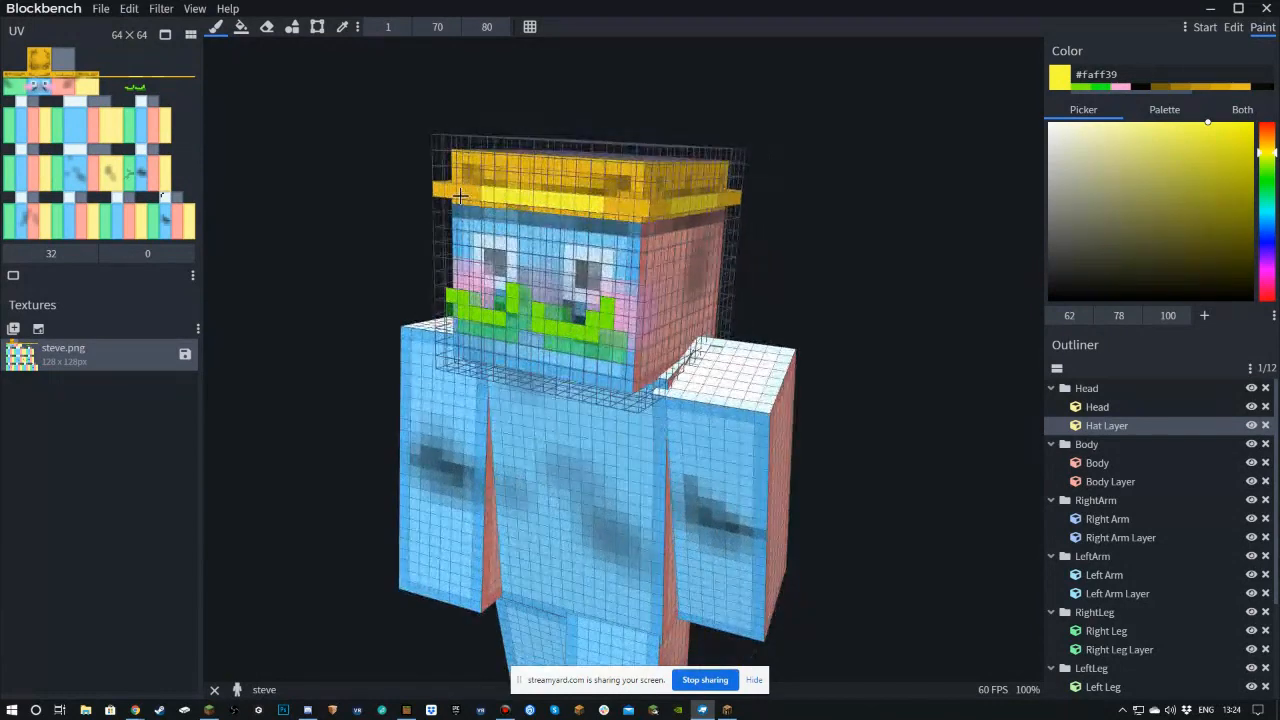
left_click_drag(354, 220, 613, 227)
left_click_drag(375, 221, 723, 226)
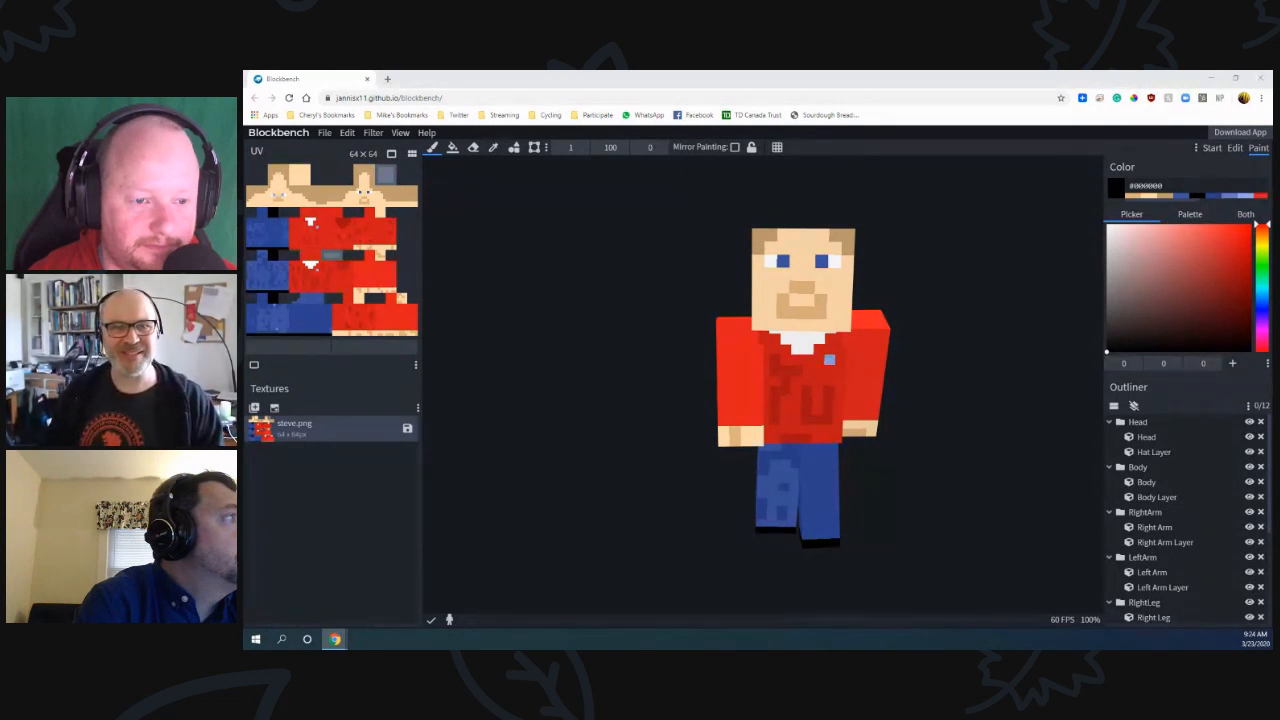
- Save the steve.png texture
mouse_move(892, 482)
left_mouse_down()
mouse_move(540, 451)
mouse_move(740, 481)
mouse_move(771, 500)
mouse_move(886, 469)
left_mouse_up()
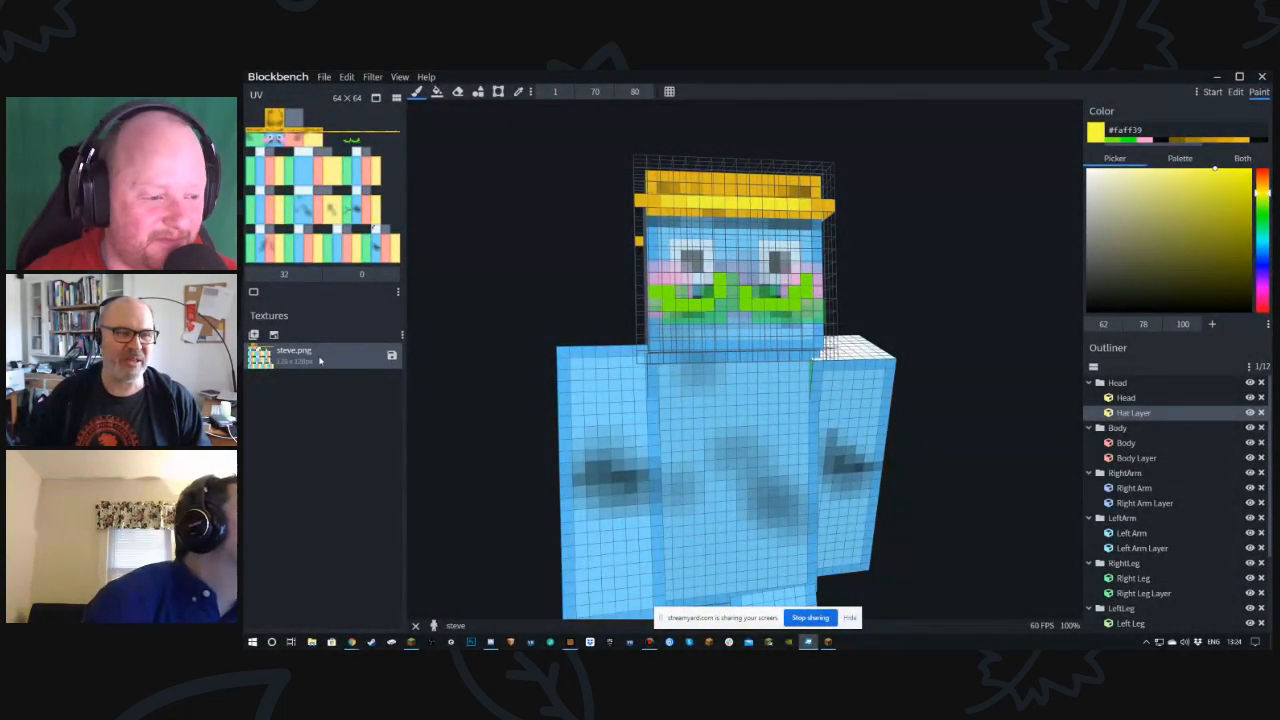
left_click(393, 356)
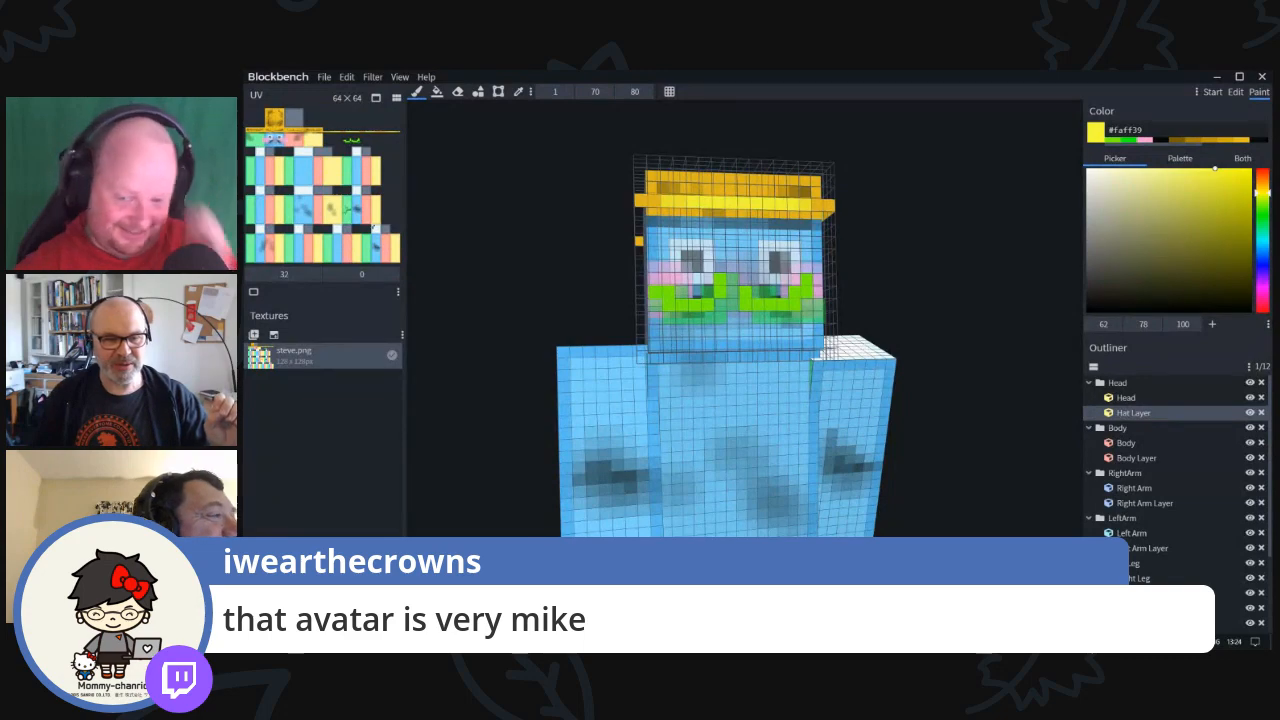
- Switch to Minecraft, return to the main menu, and reopen Classic Skins through the profile's character editor
left_click(690, 642)
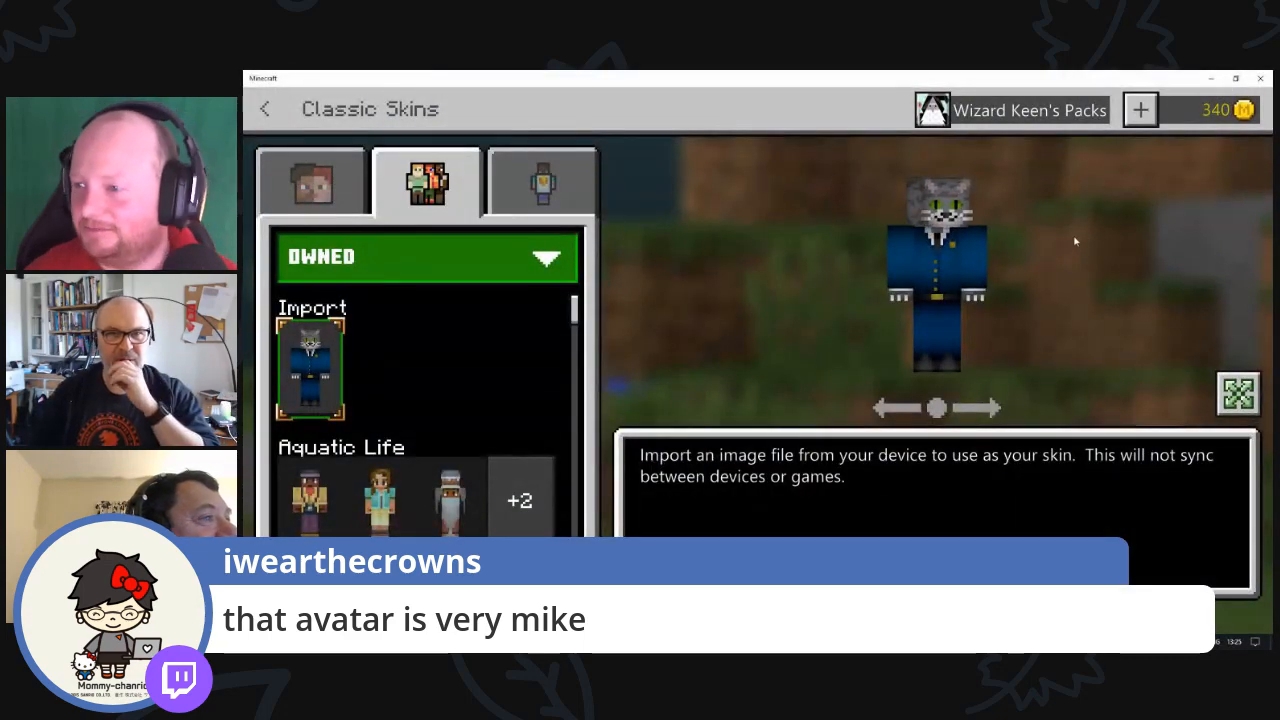
left_click(263, 108)
left_click(263, 108)
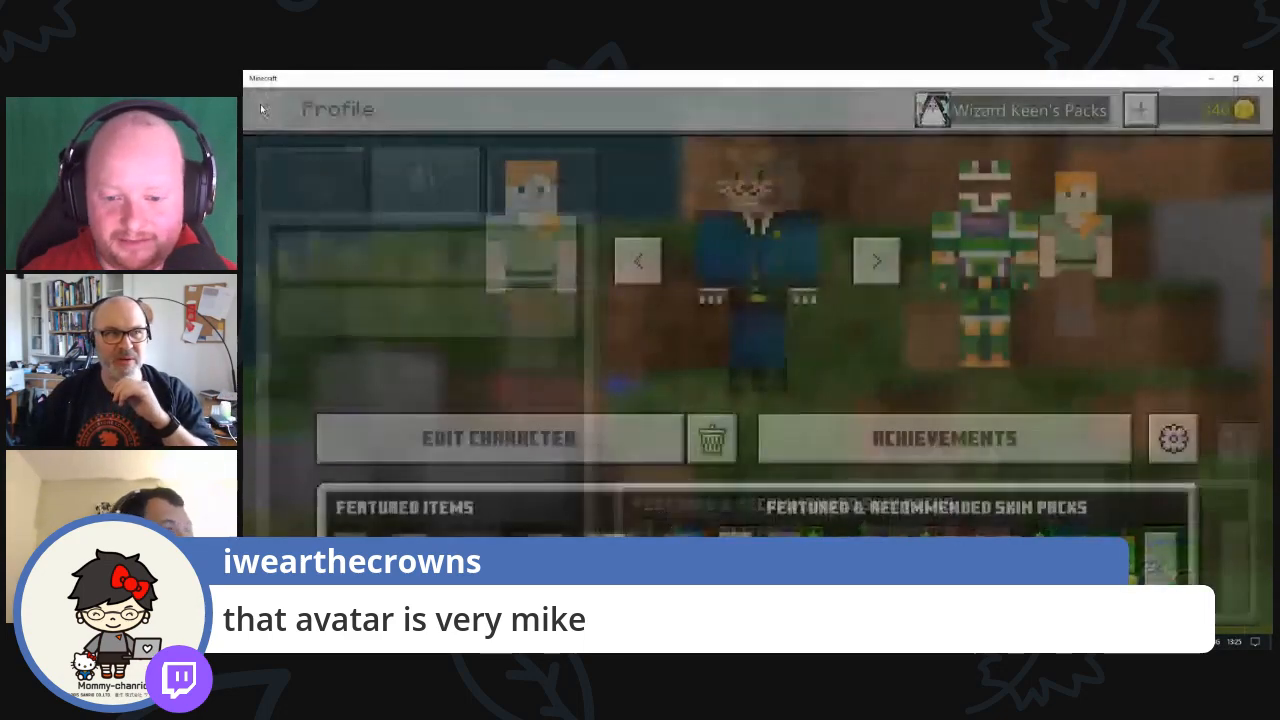
left_click(263, 108)
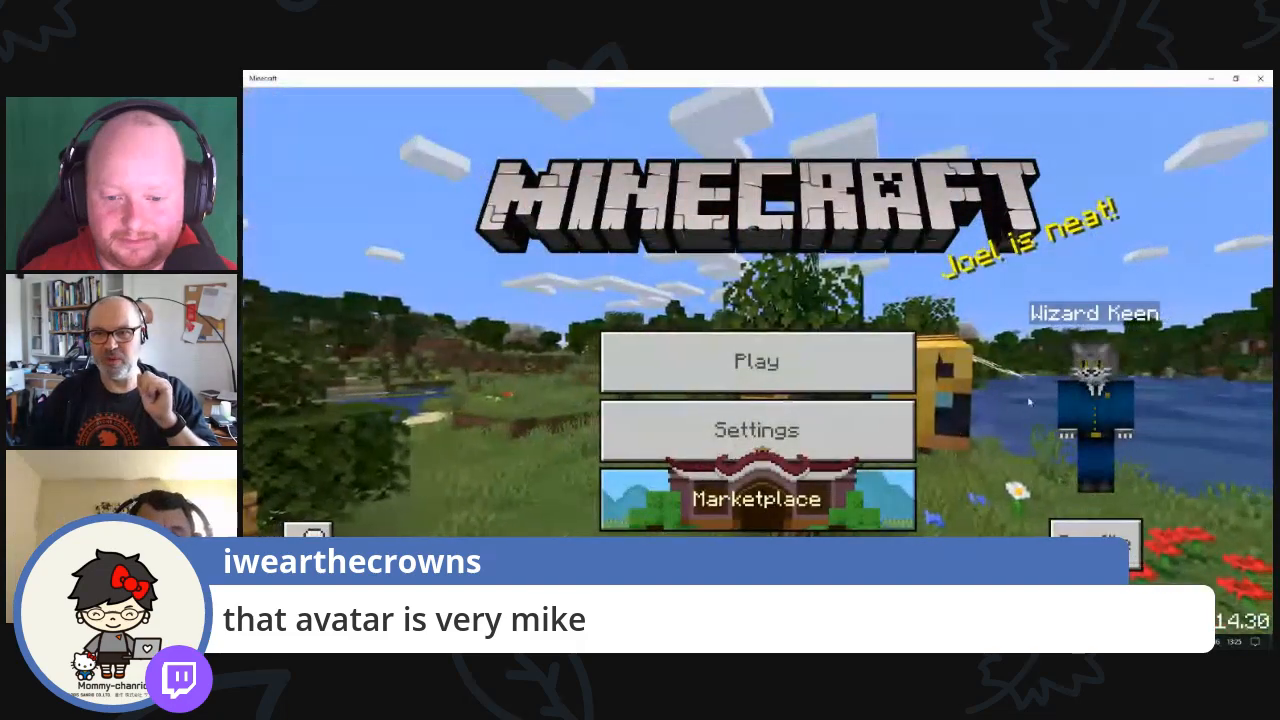
left_click(1095, 540)
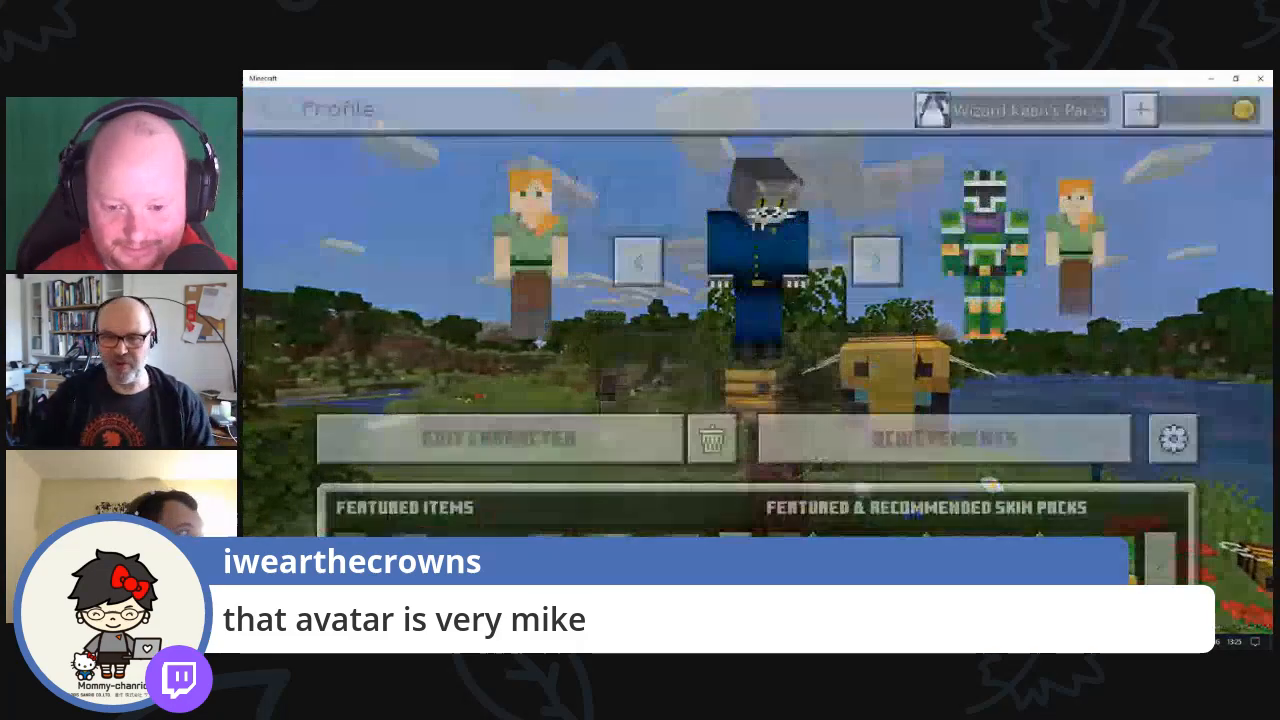
left_click(499, 438)
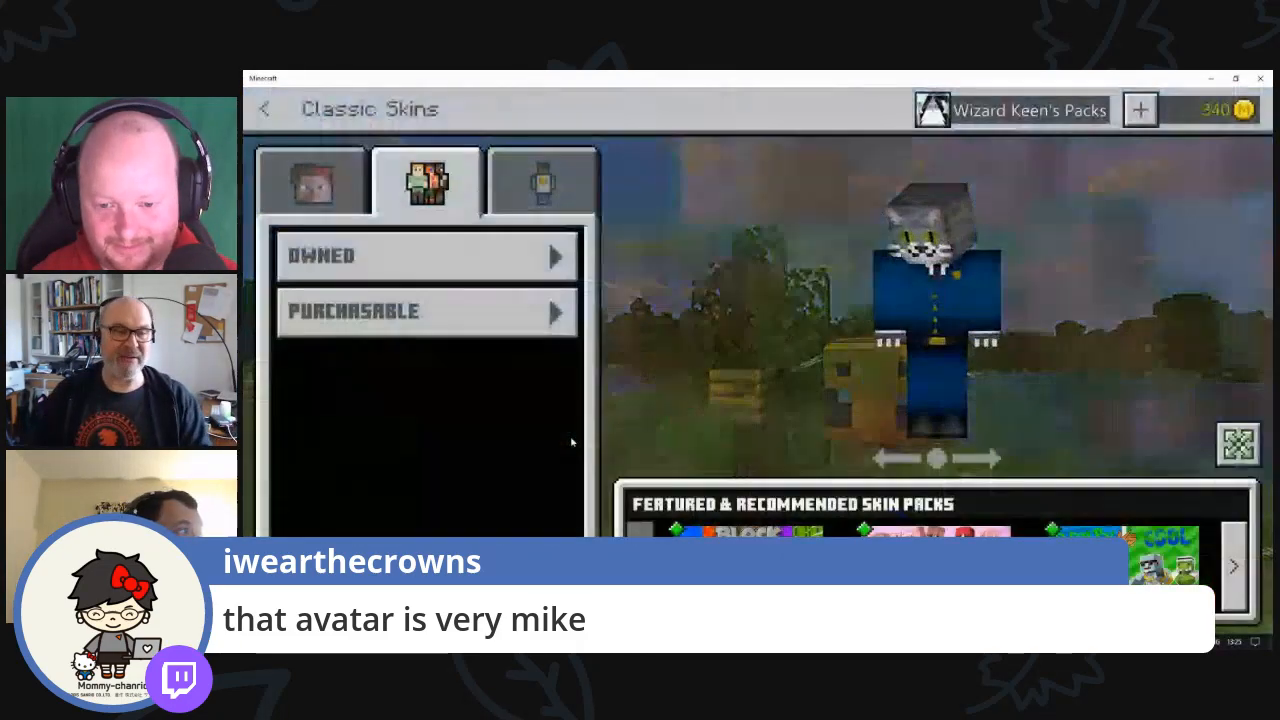
- Select the imported skin among the owned skins and start choosing a new skin file for it
left_click(497, 256)
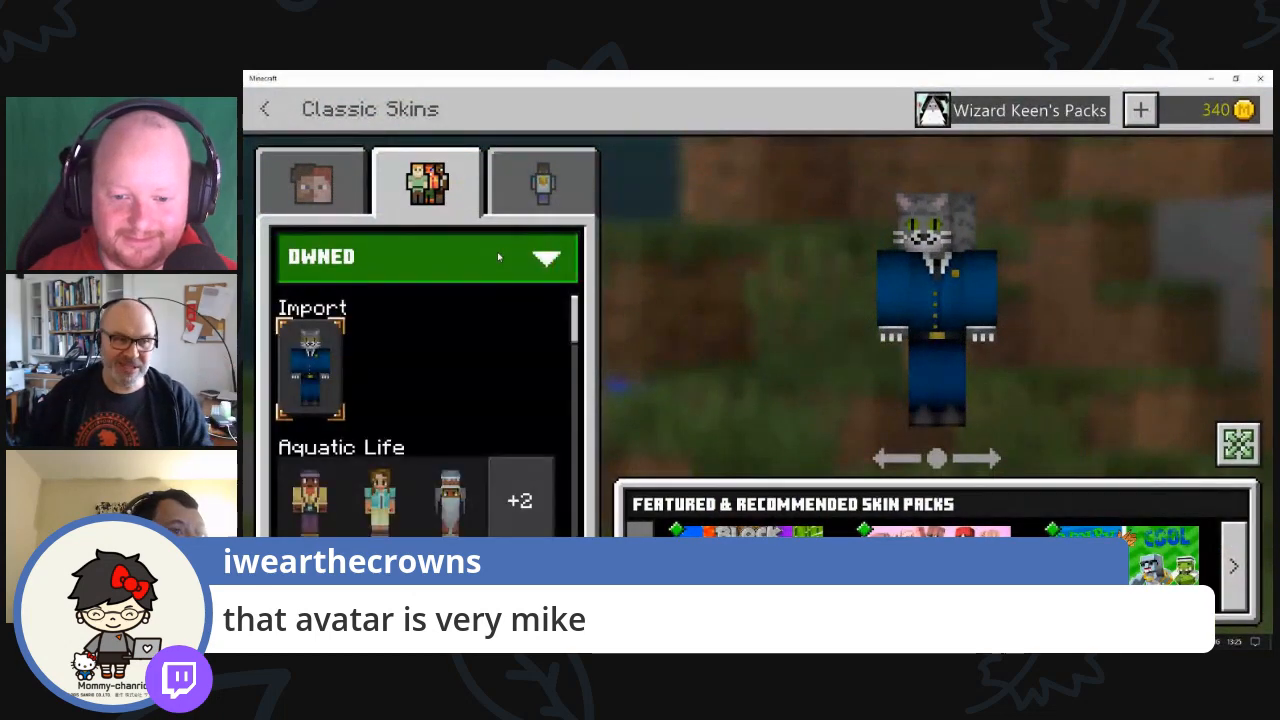
left_click(313, 369)
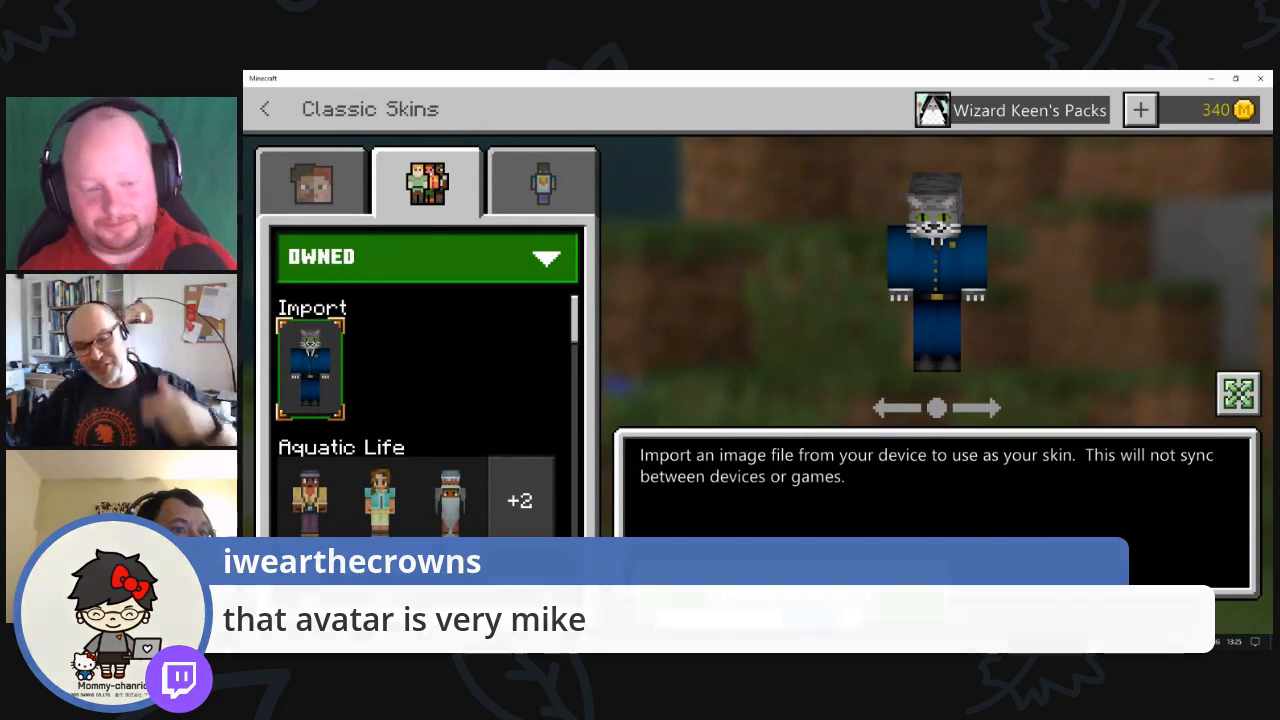
left_click(940, 615)
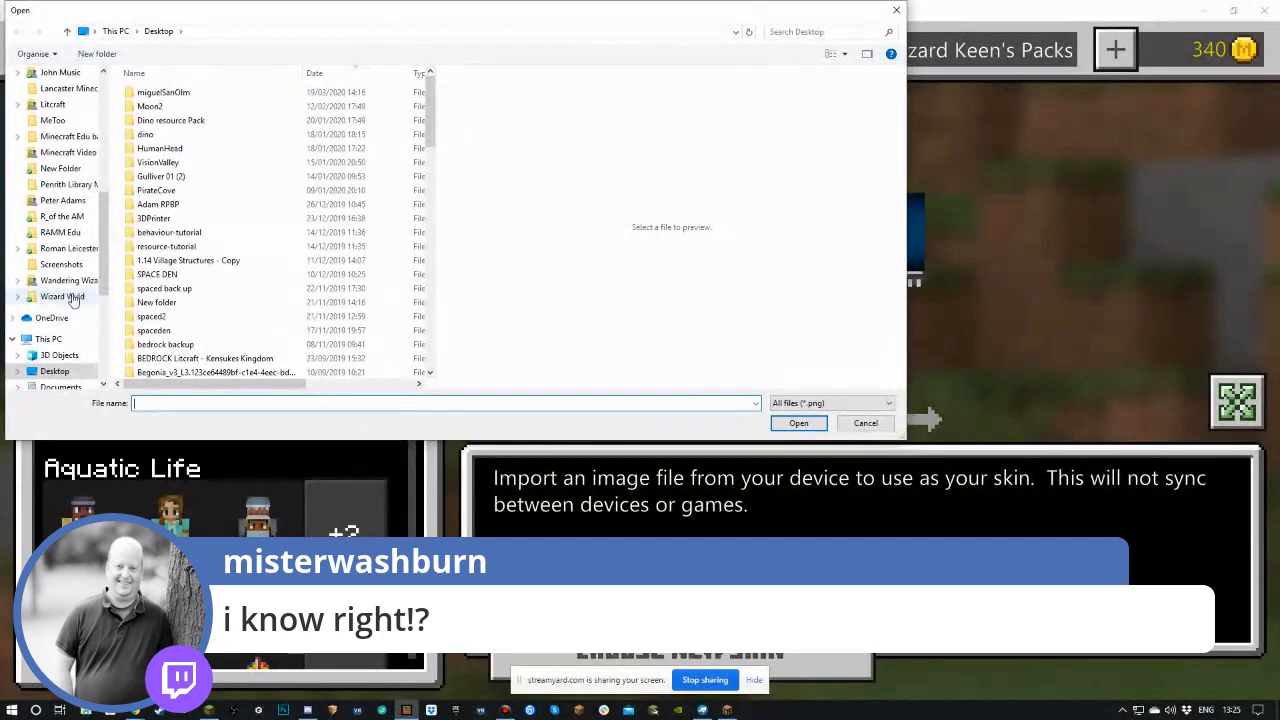
- Import steve.png from the Wizard Wyld folder as the skin and choose the wider-armed model type
left_click(70, 298)
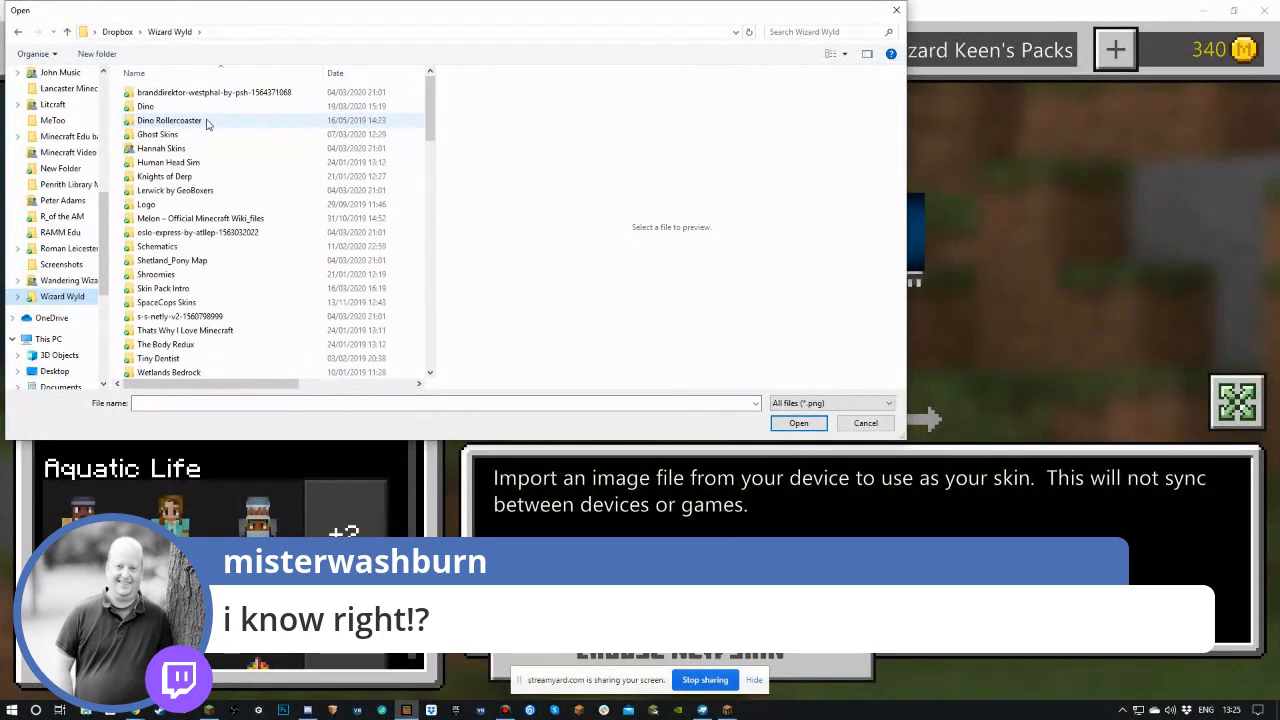
scroll(210, 150, "down", 5)
scroll(200, 245, "down", 4)
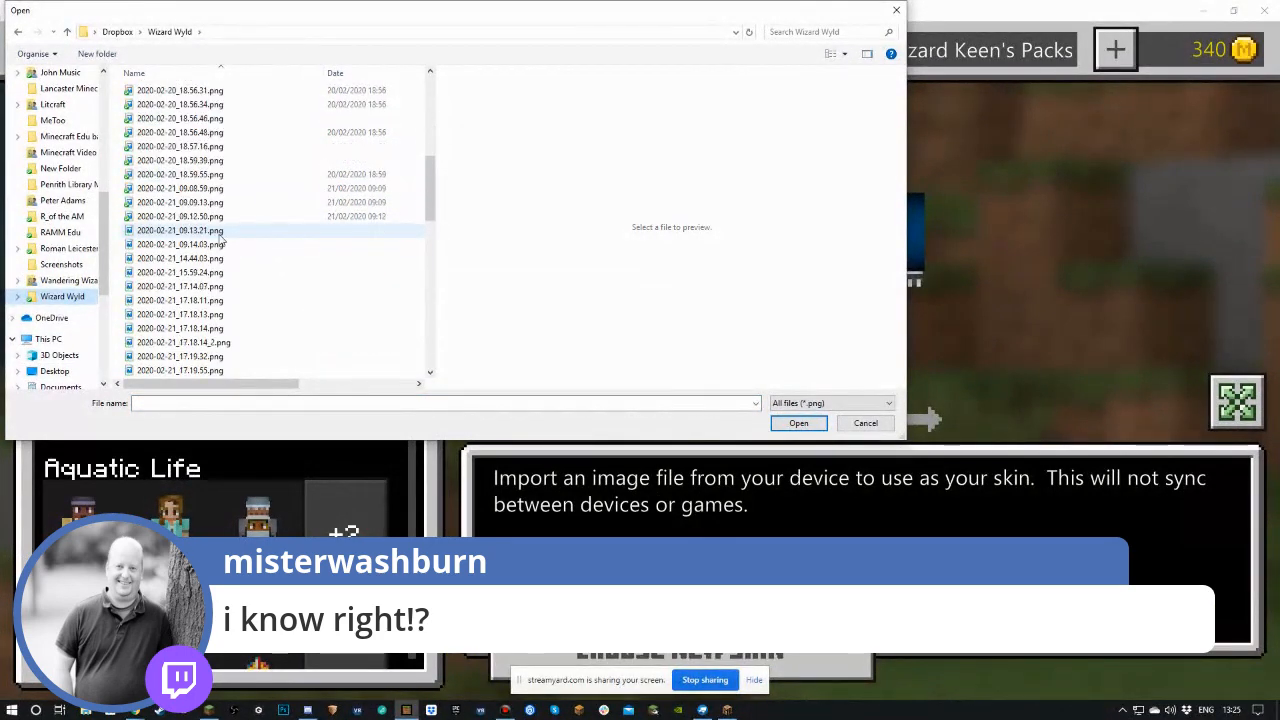
scroll(230, 215, "up", 9)
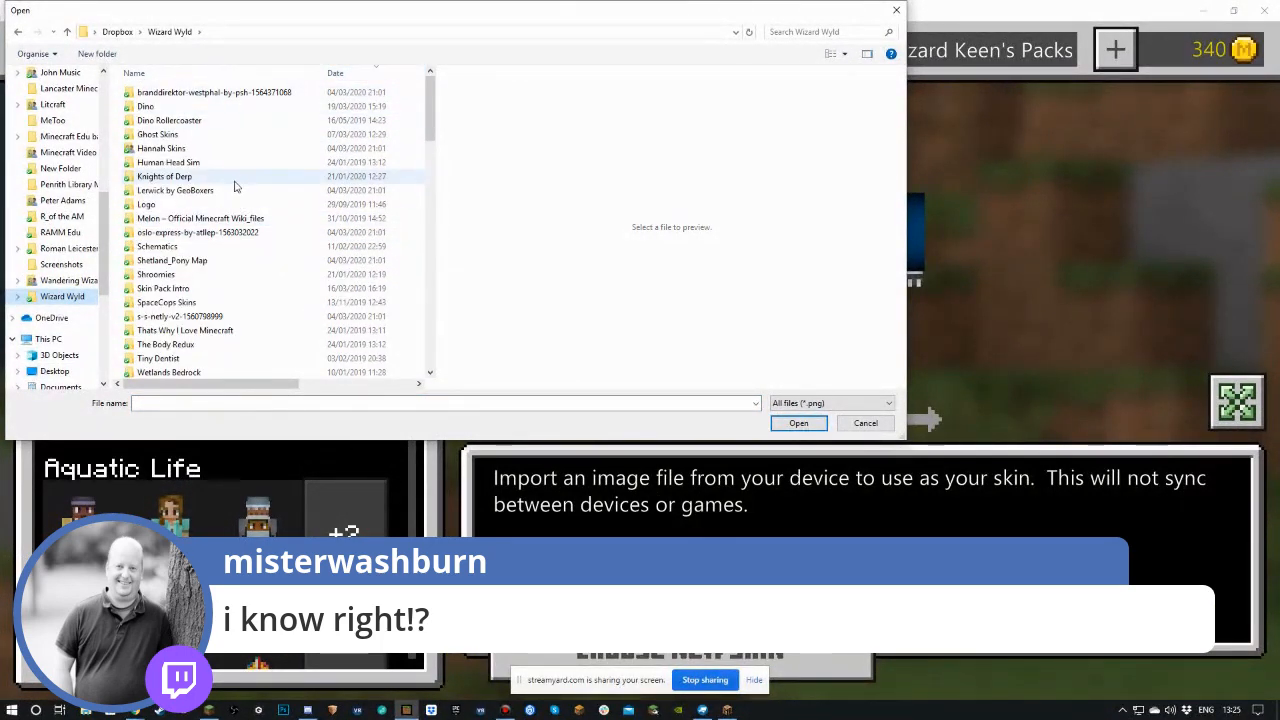
scroll(234, 188, "down", 8)
left_click(156, 187)
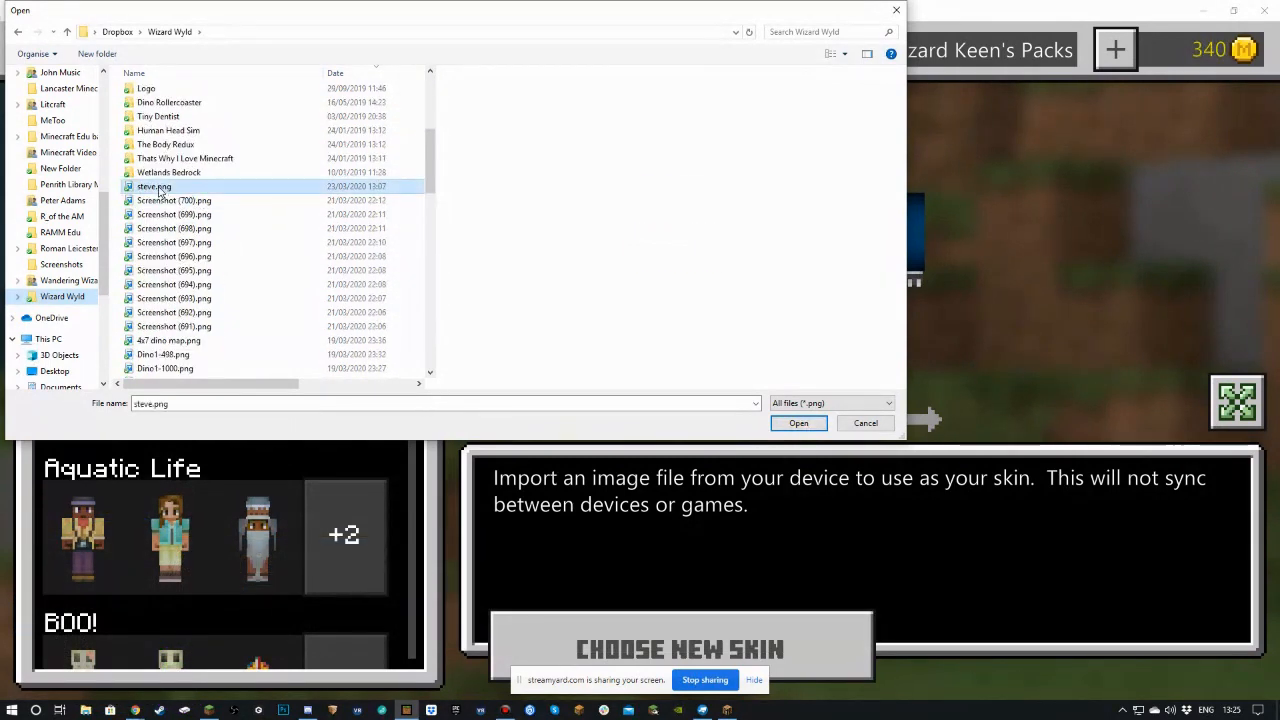
left_click(800, 424)
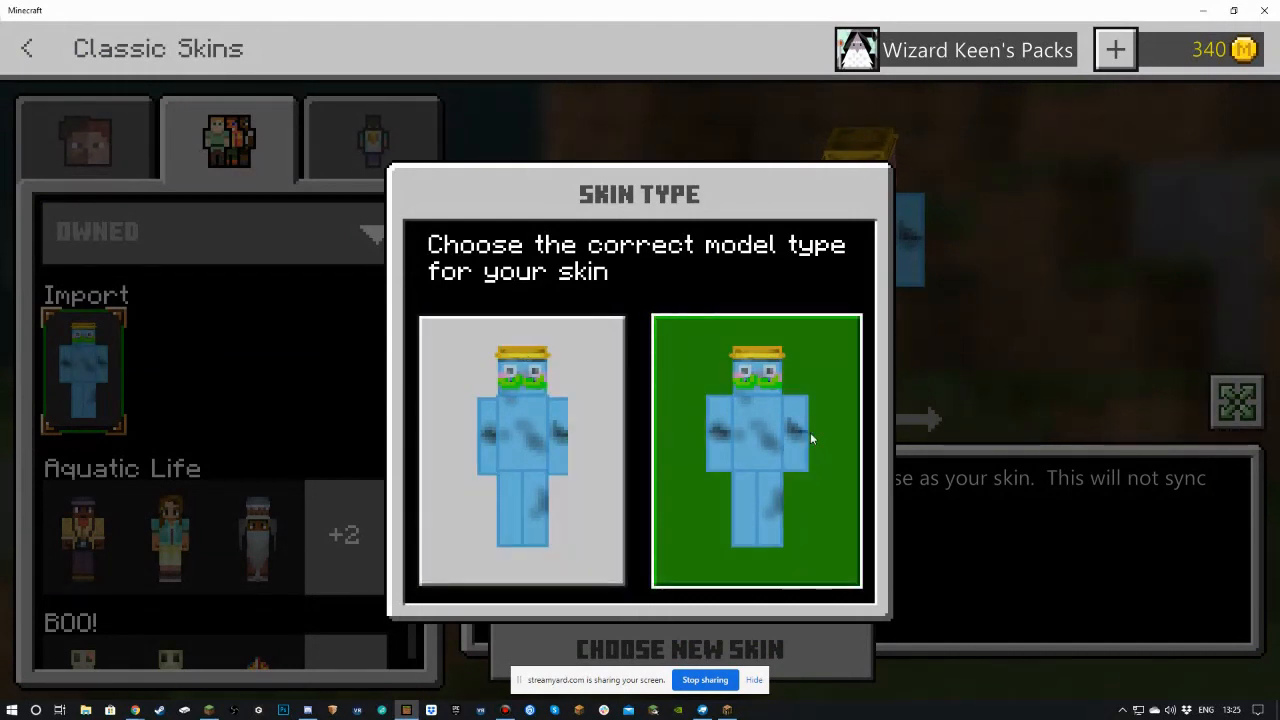
left_click(787, 432)
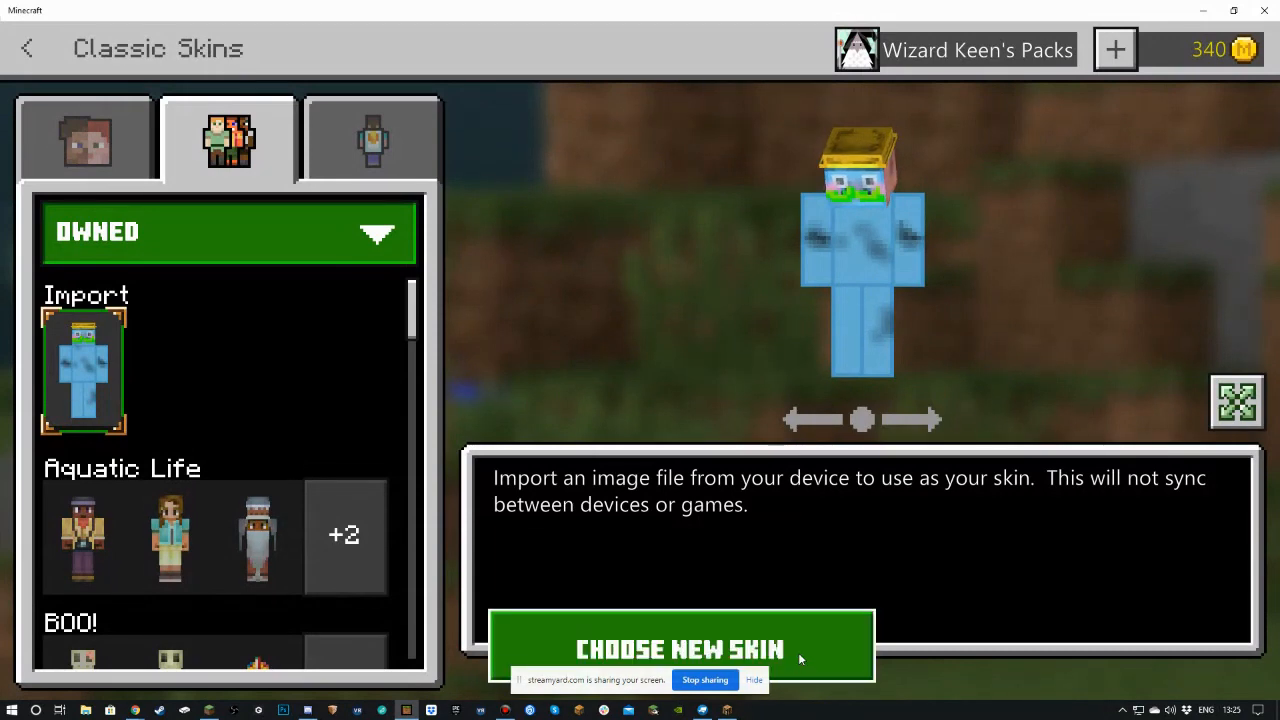
left_click(819, 638)
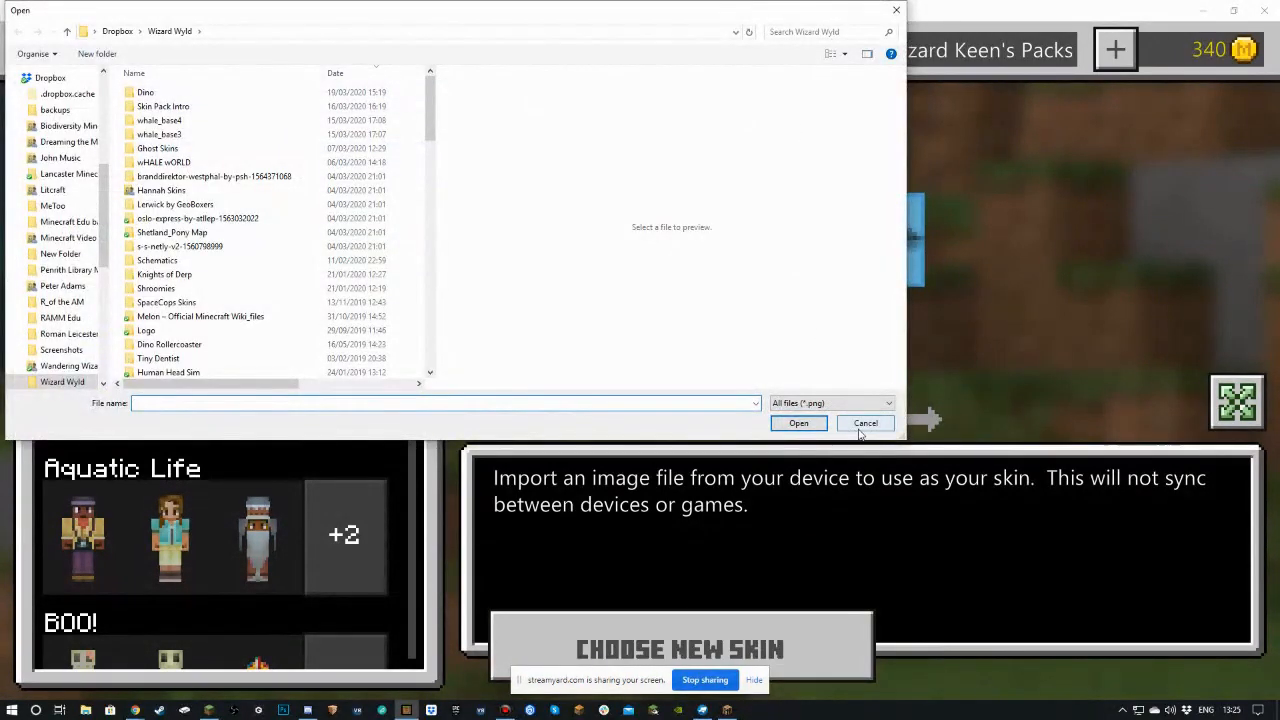
left_click(862, 424)
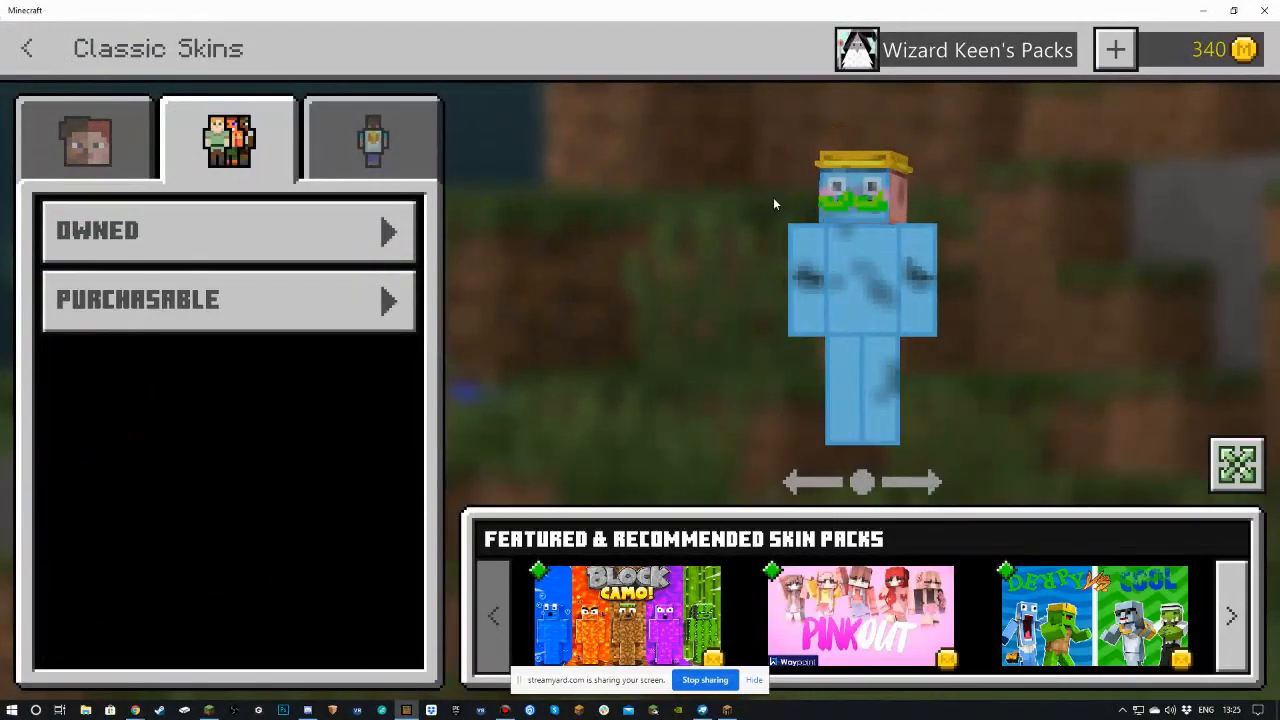
- Return to the main menu and open the Survival world named dino
left_click(38, 49)
left_click(54, 48)
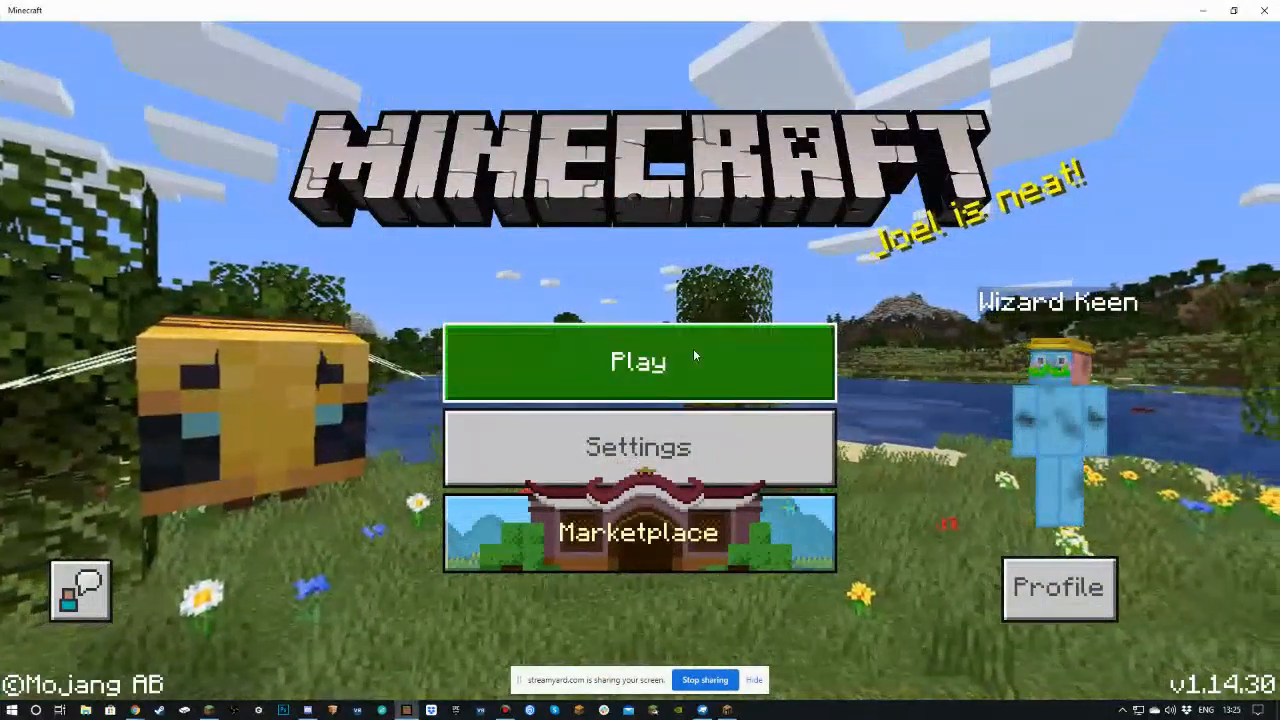
left_click(693, 348)
scroll(540, 492, "down", 3)
scroll(540, 492, "down", 1)
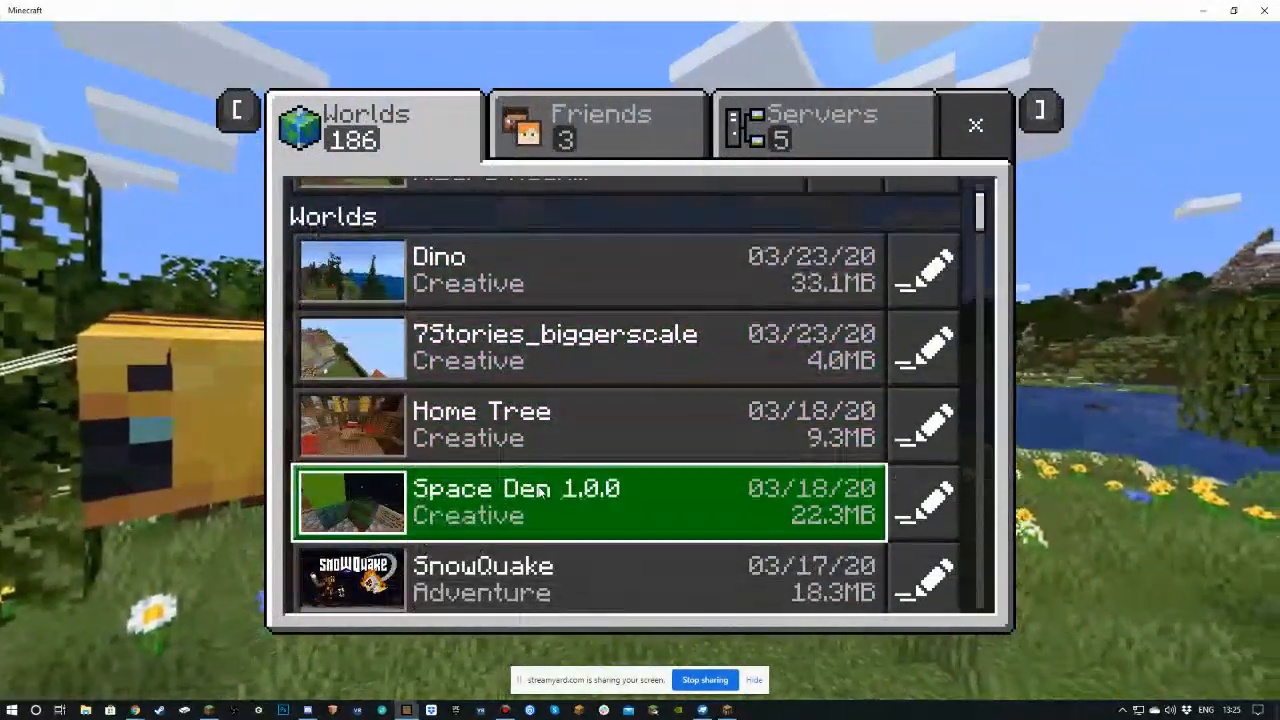
scroll(561, 377, "down", 4)
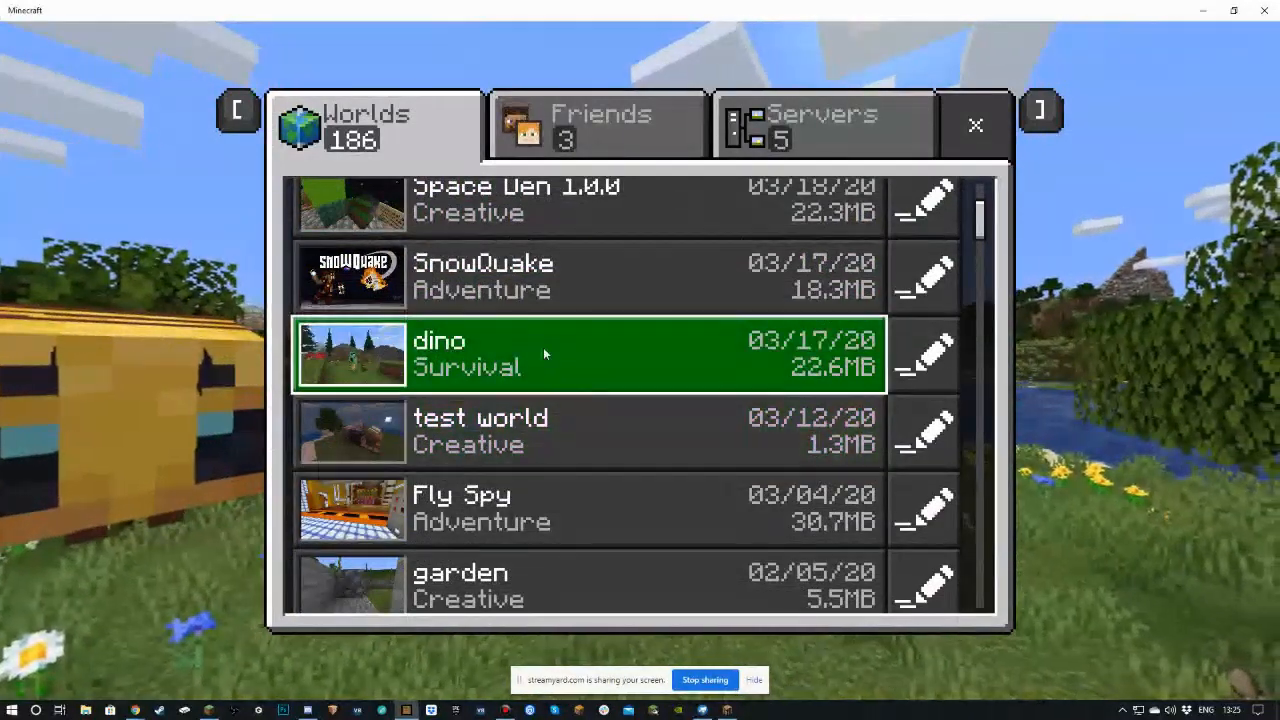
left_click(543, 347)
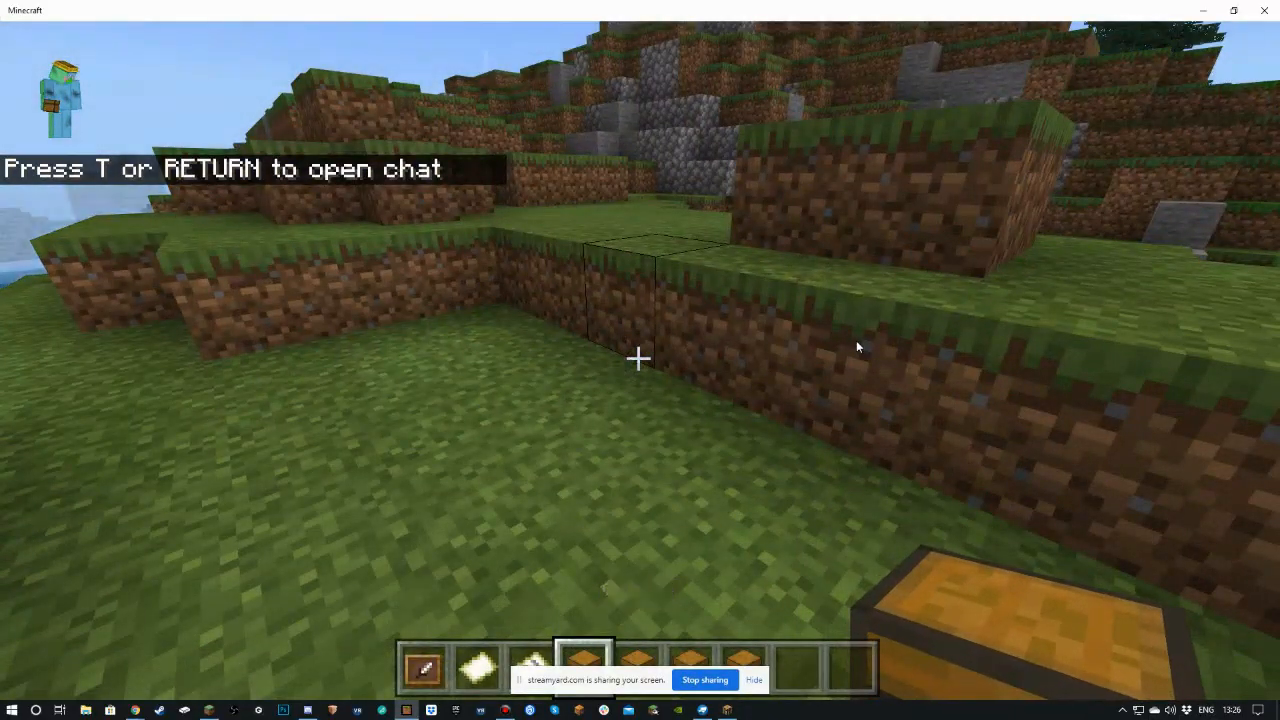
- Switch to the front-facing third-person view and walk around the world to examine the imported skin on the moving character
key("F5")
key("F5")
key("s")
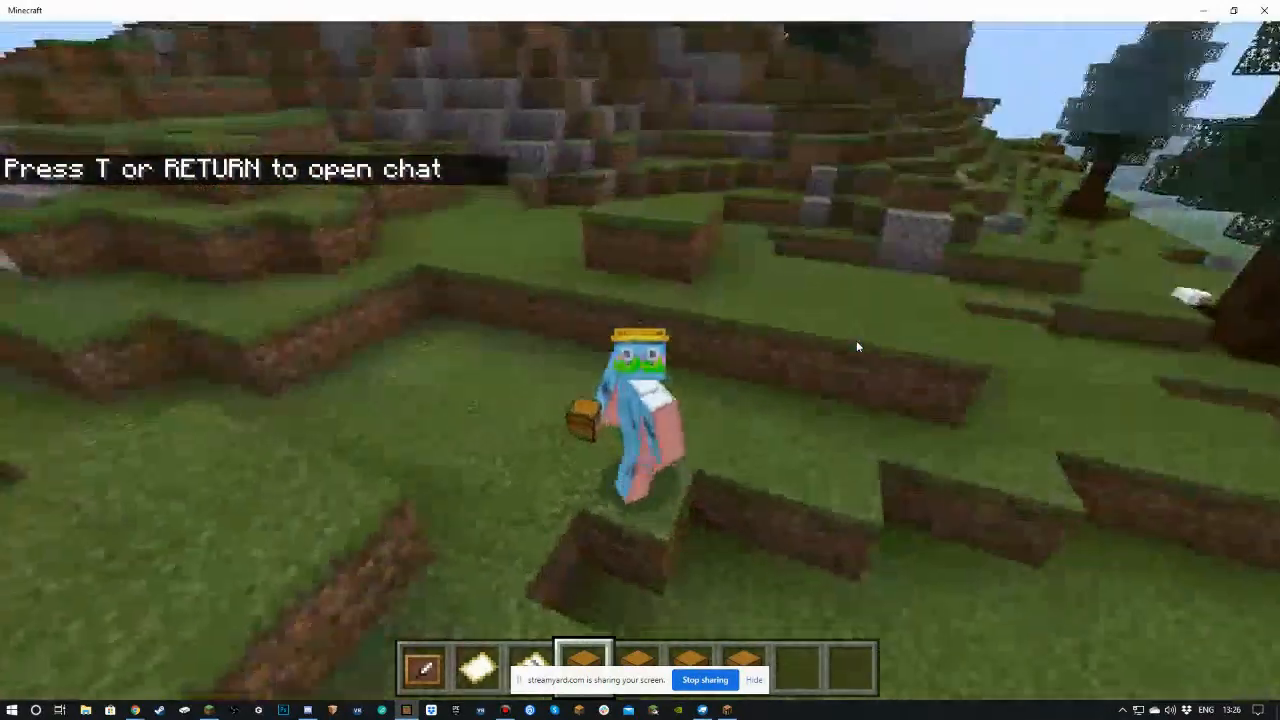
key("w")
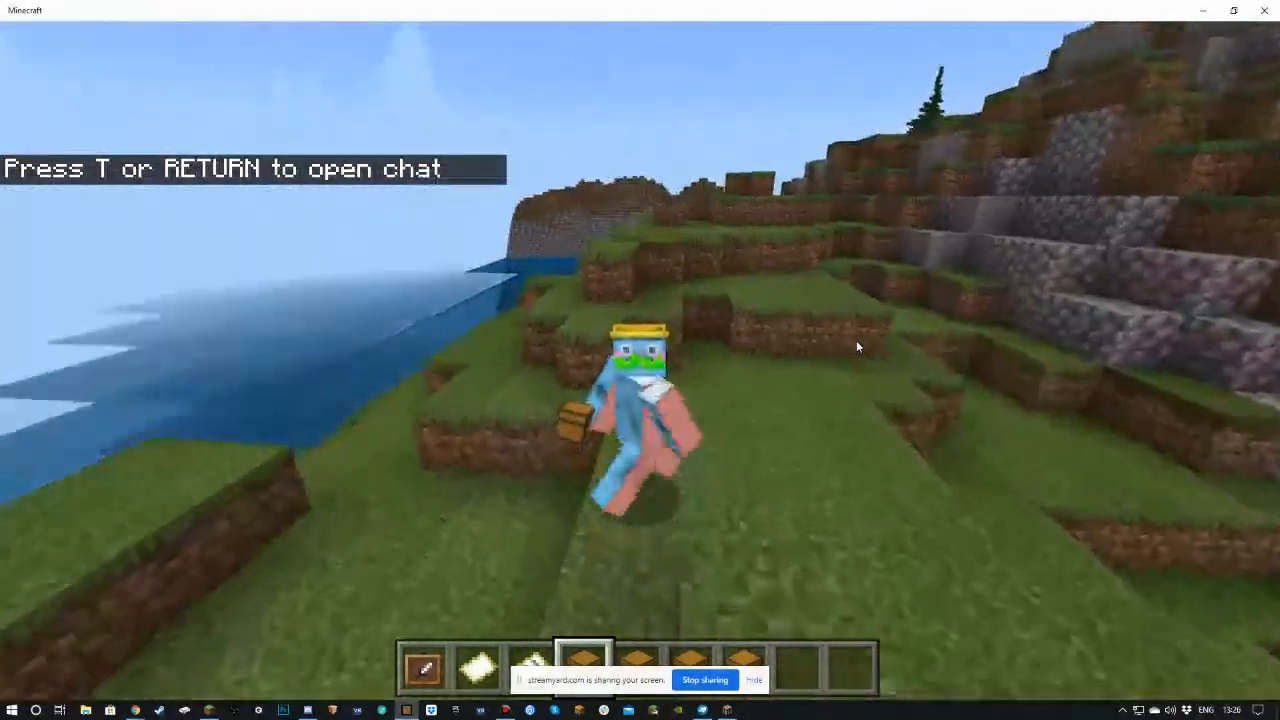
key("w")
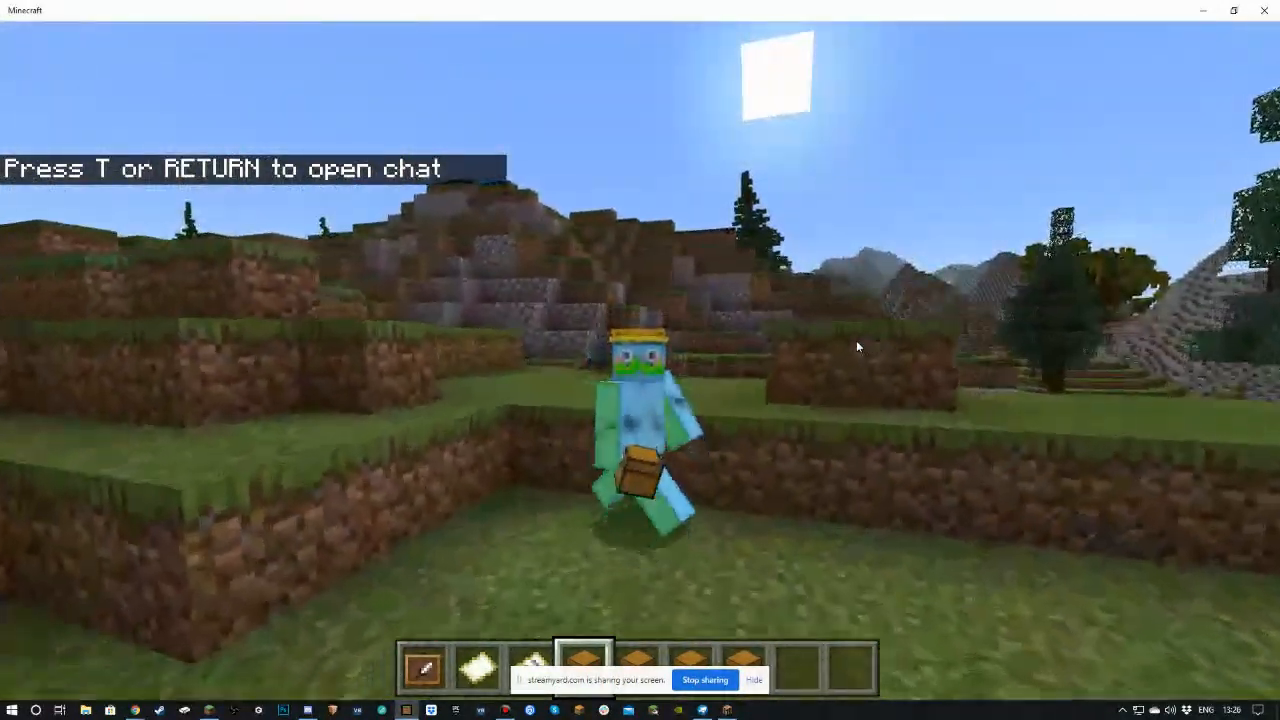
key("space")
key("w")
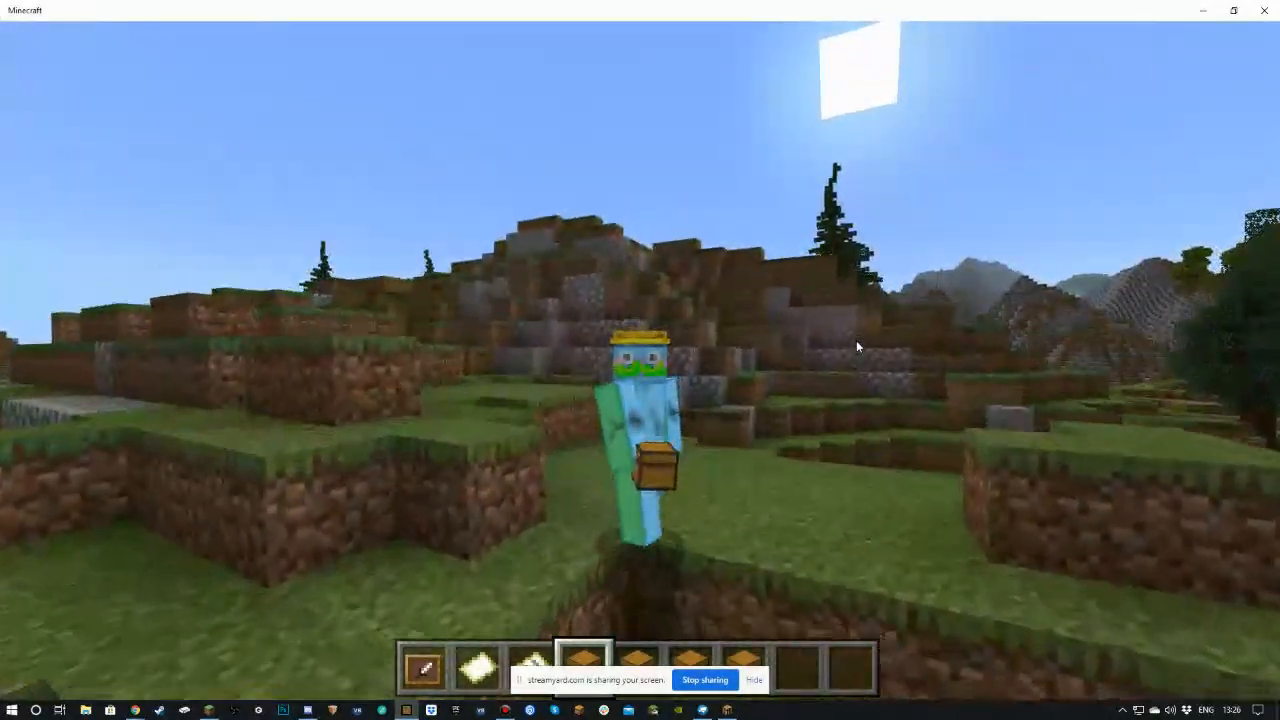
key("w")
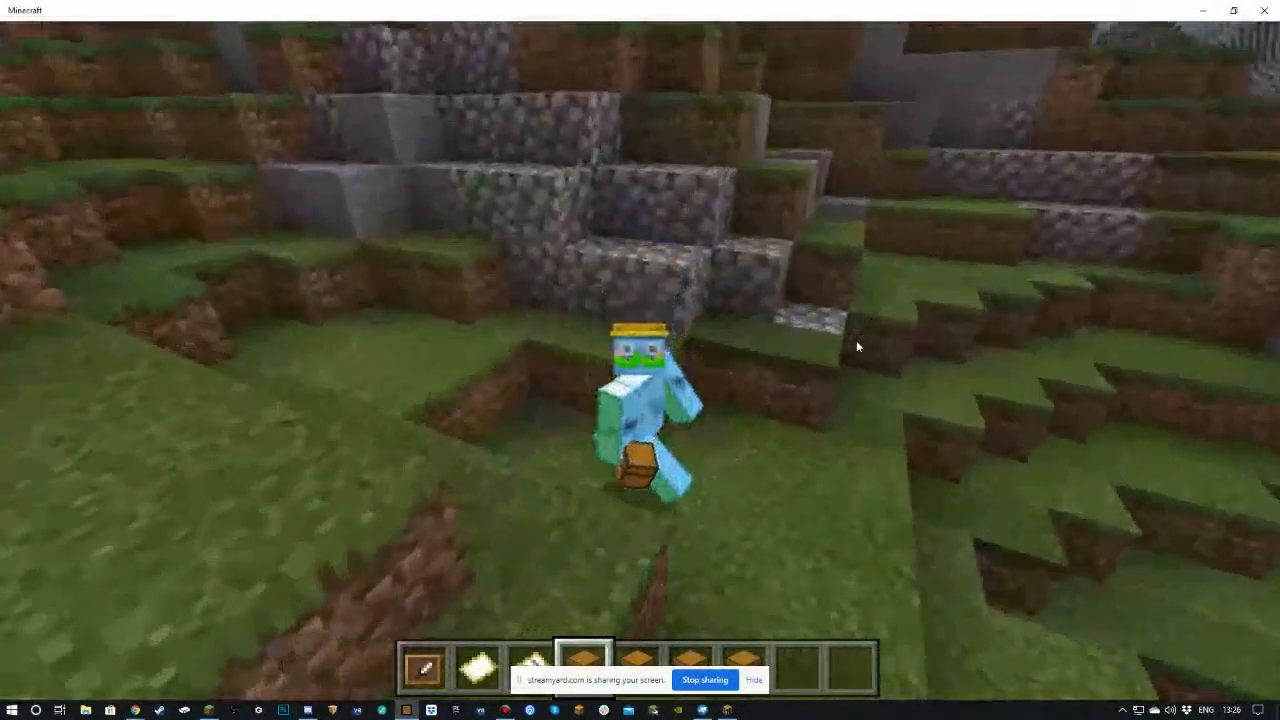
key("w")
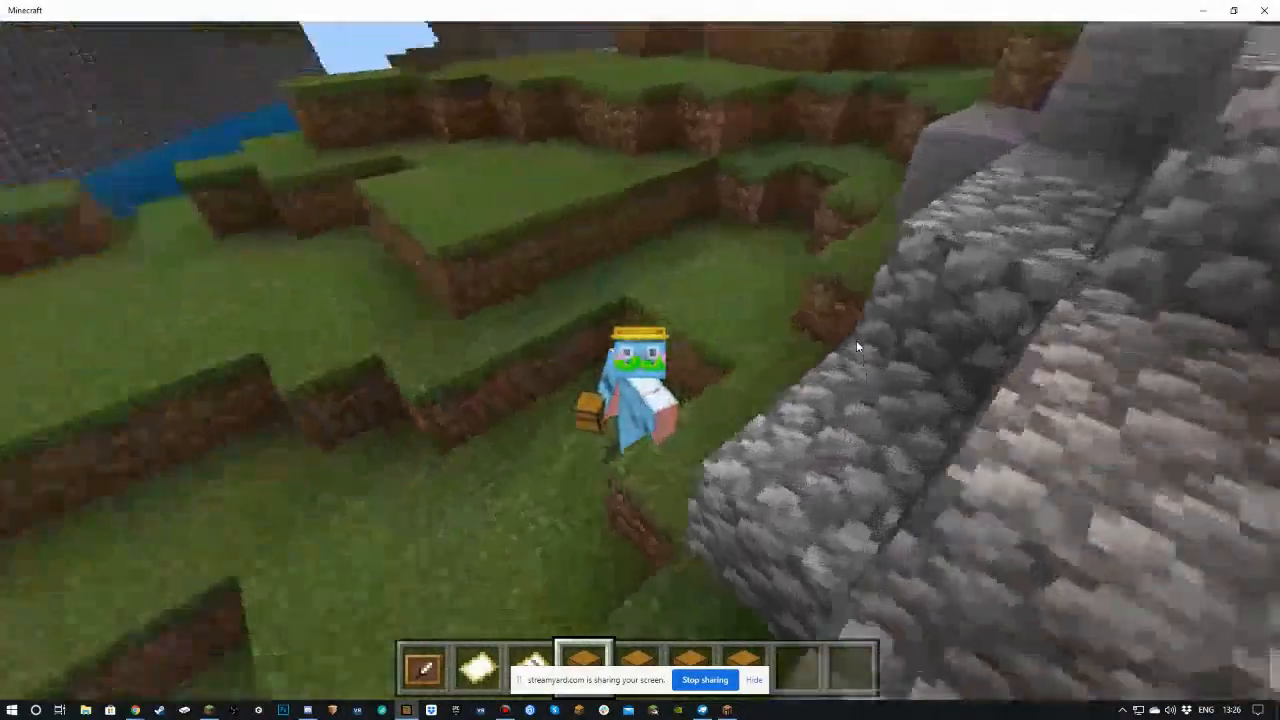
key("w")
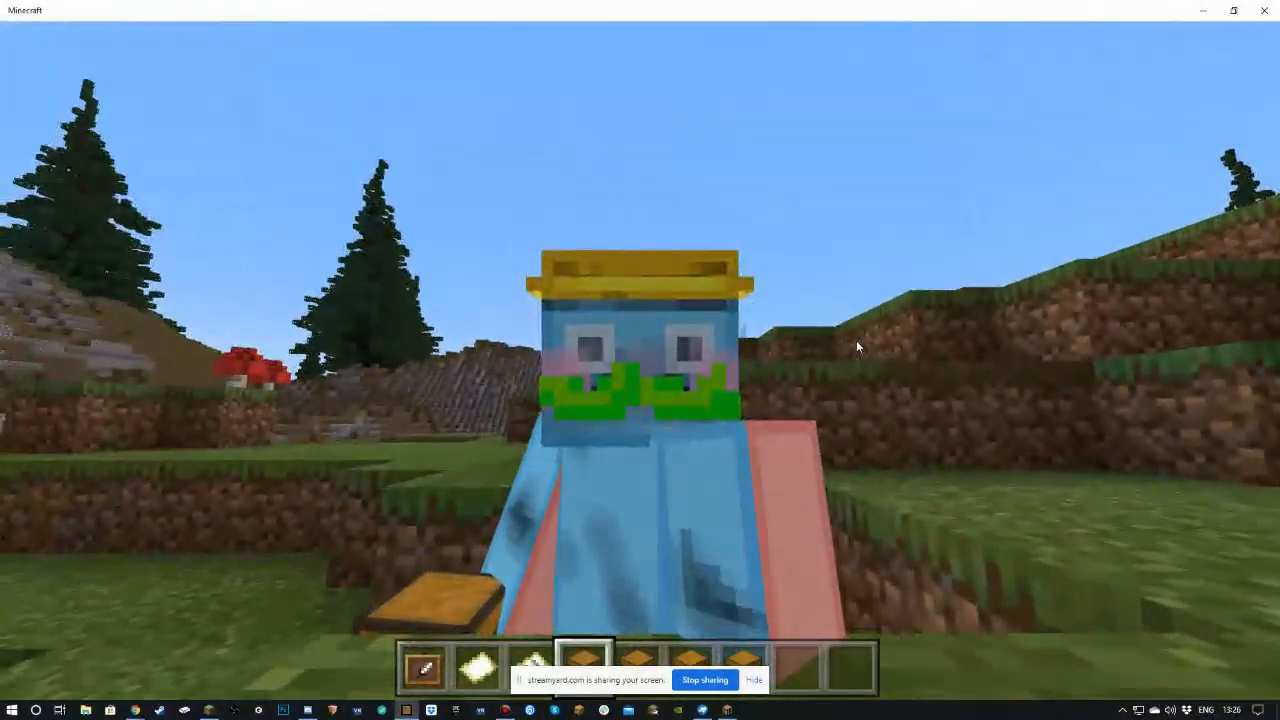
key("w")
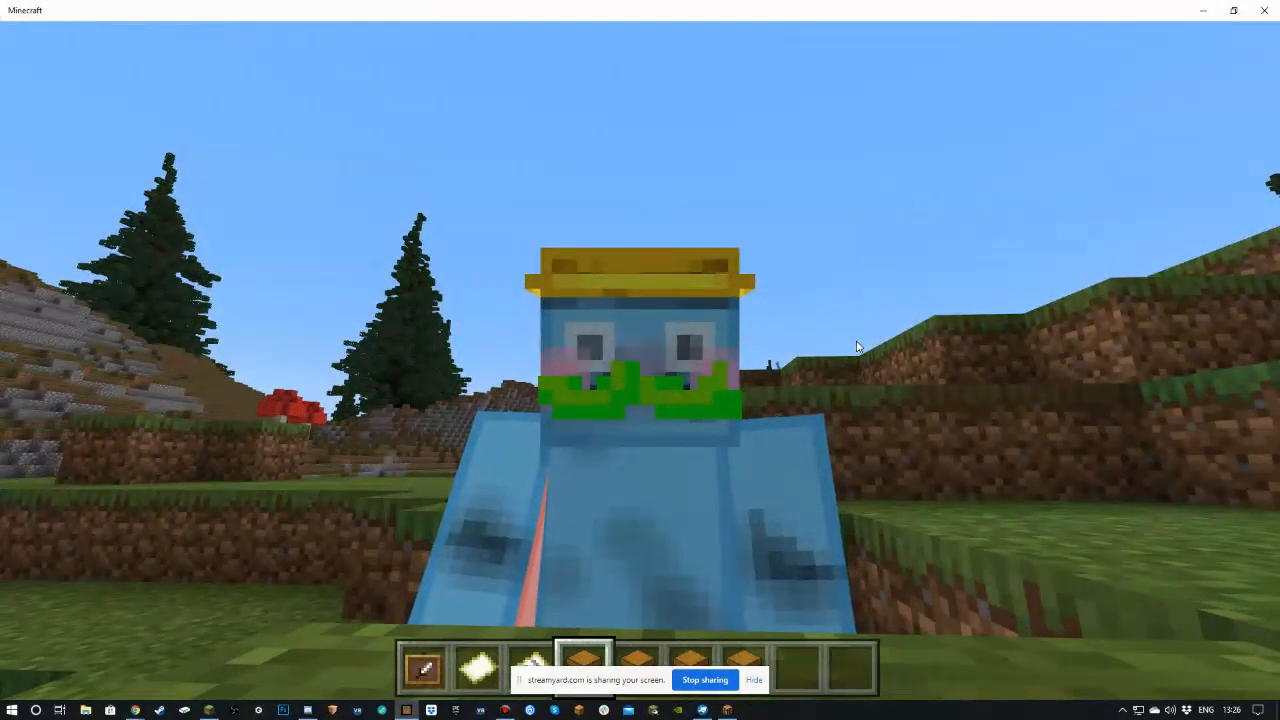
key("w")
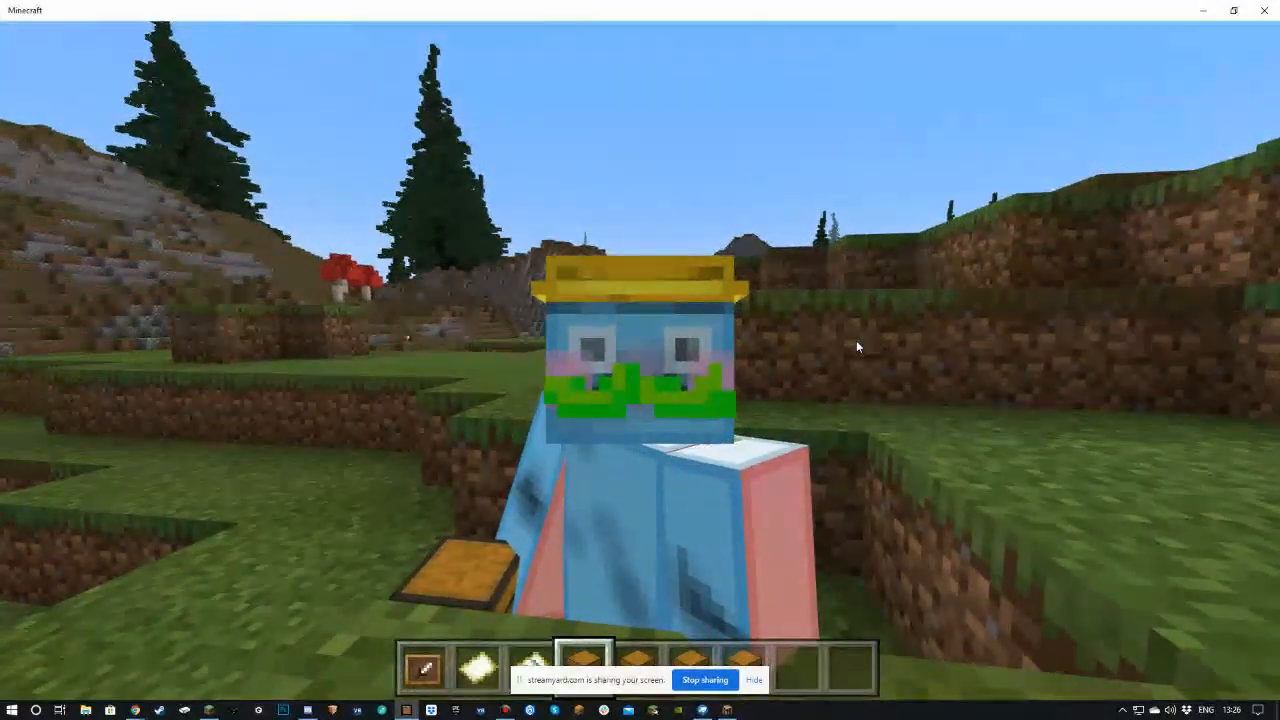
key("w")
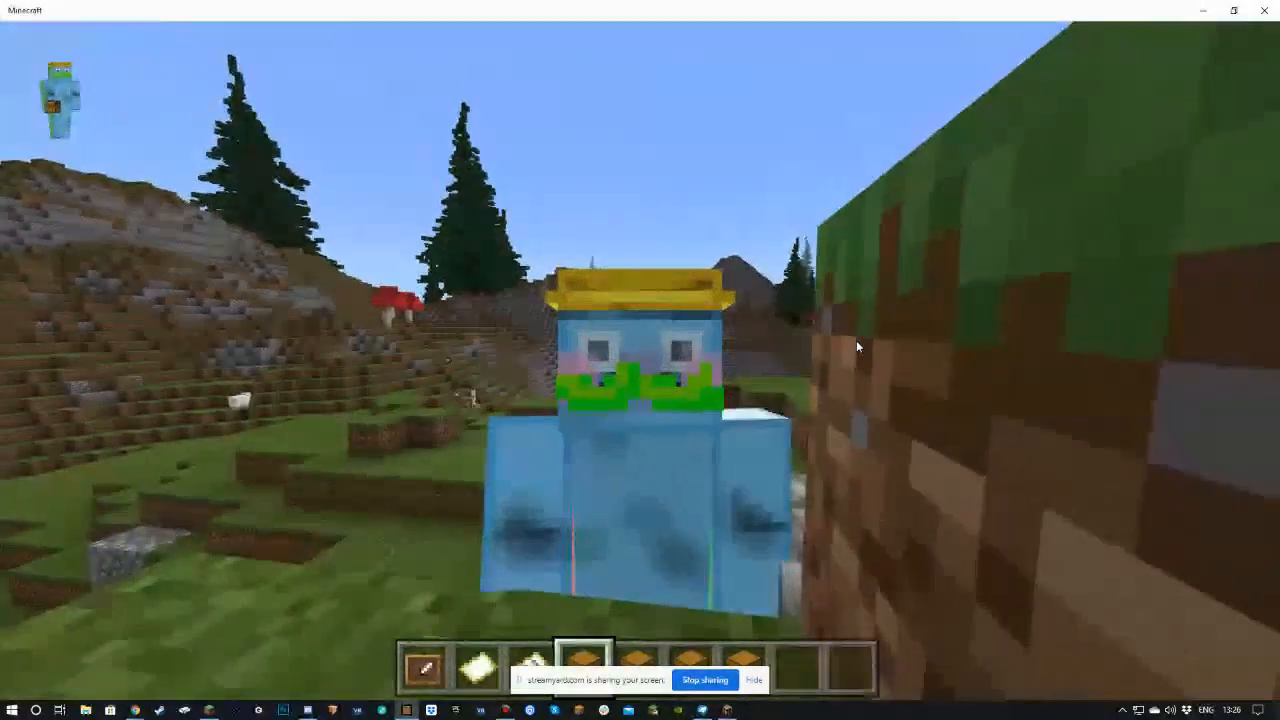
key("w")
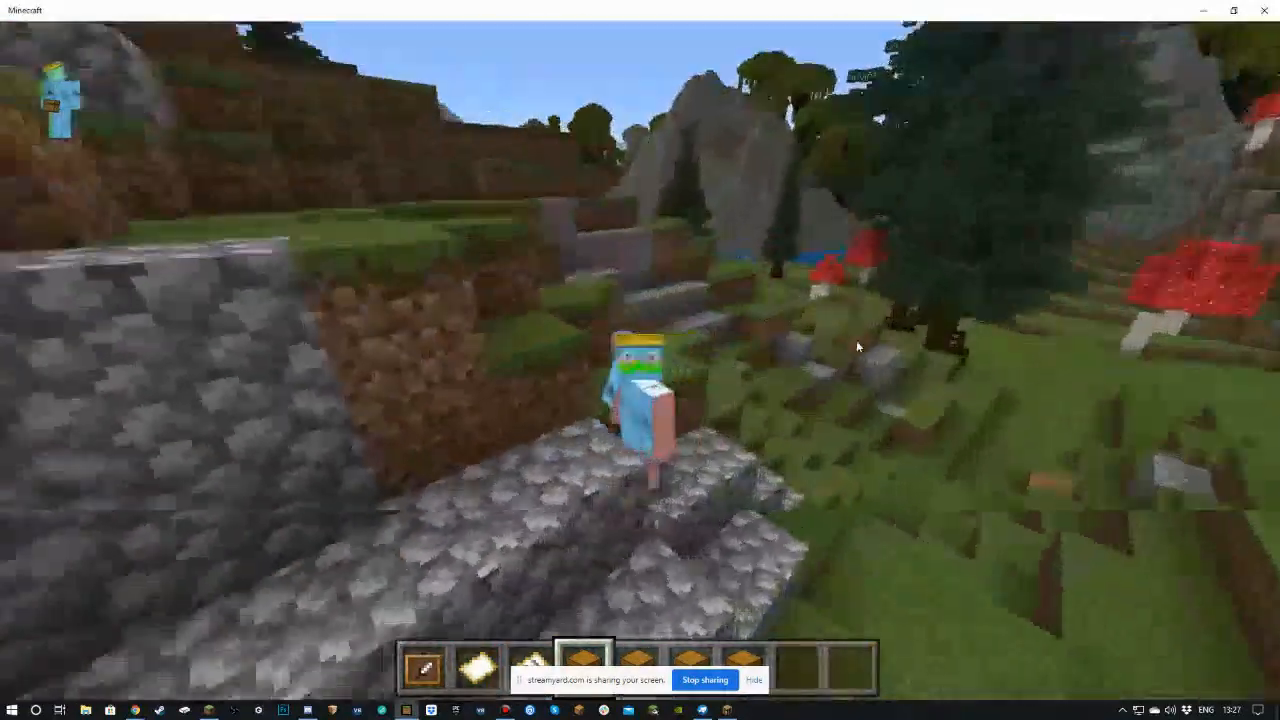
key("w")
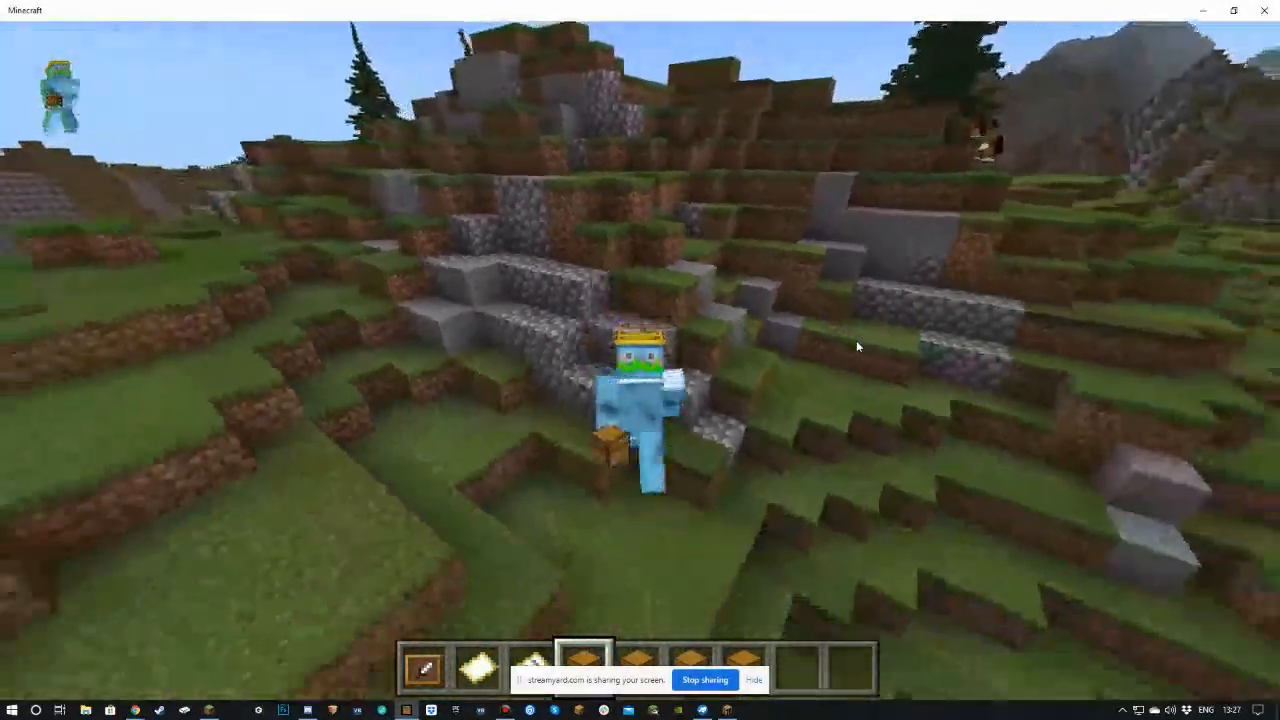
key("Escape")
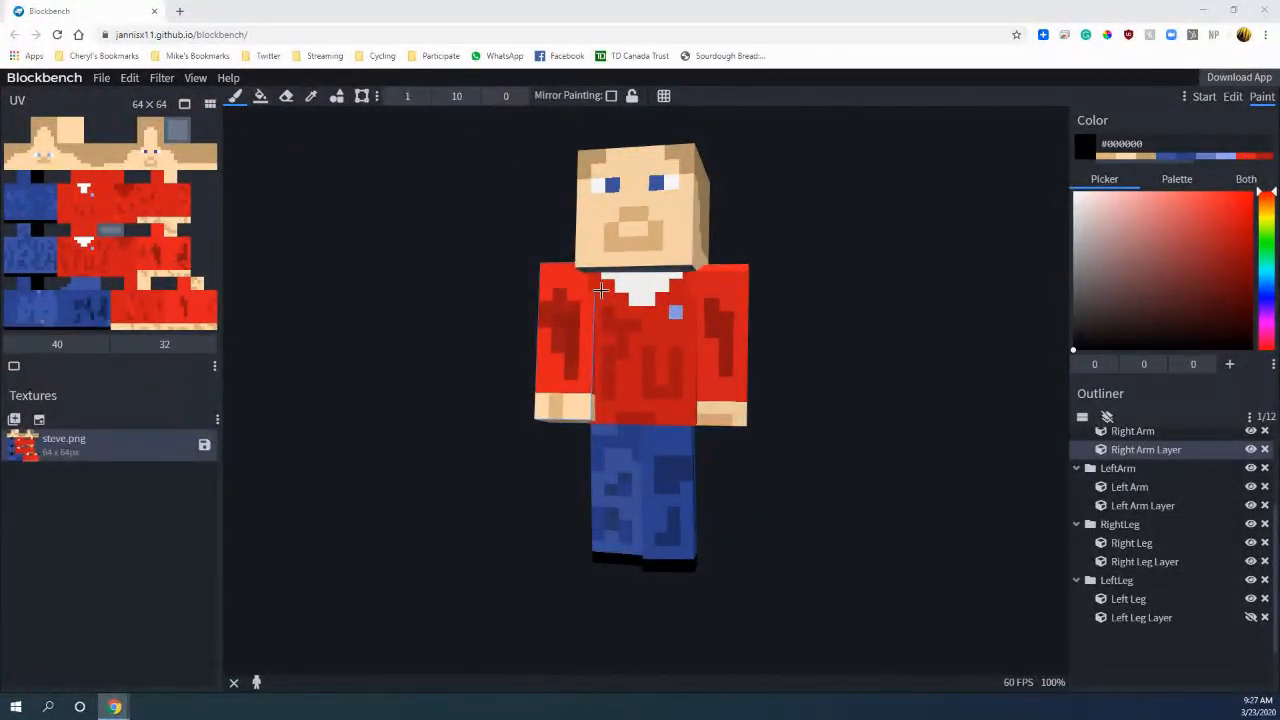
- In Blockbench, shade the left leg, front of the torso and left arm with black #000000, brush size 1 and opacity 10
left_click(665, 445)
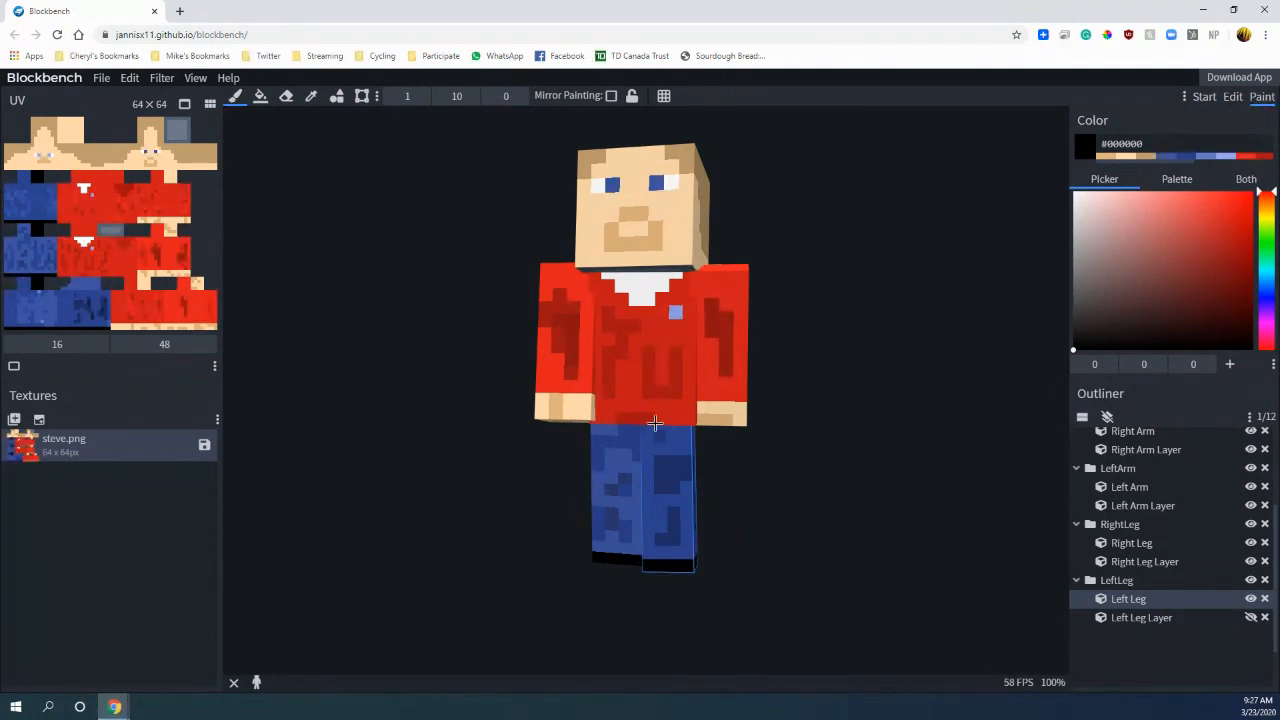
left_click(613, 328)
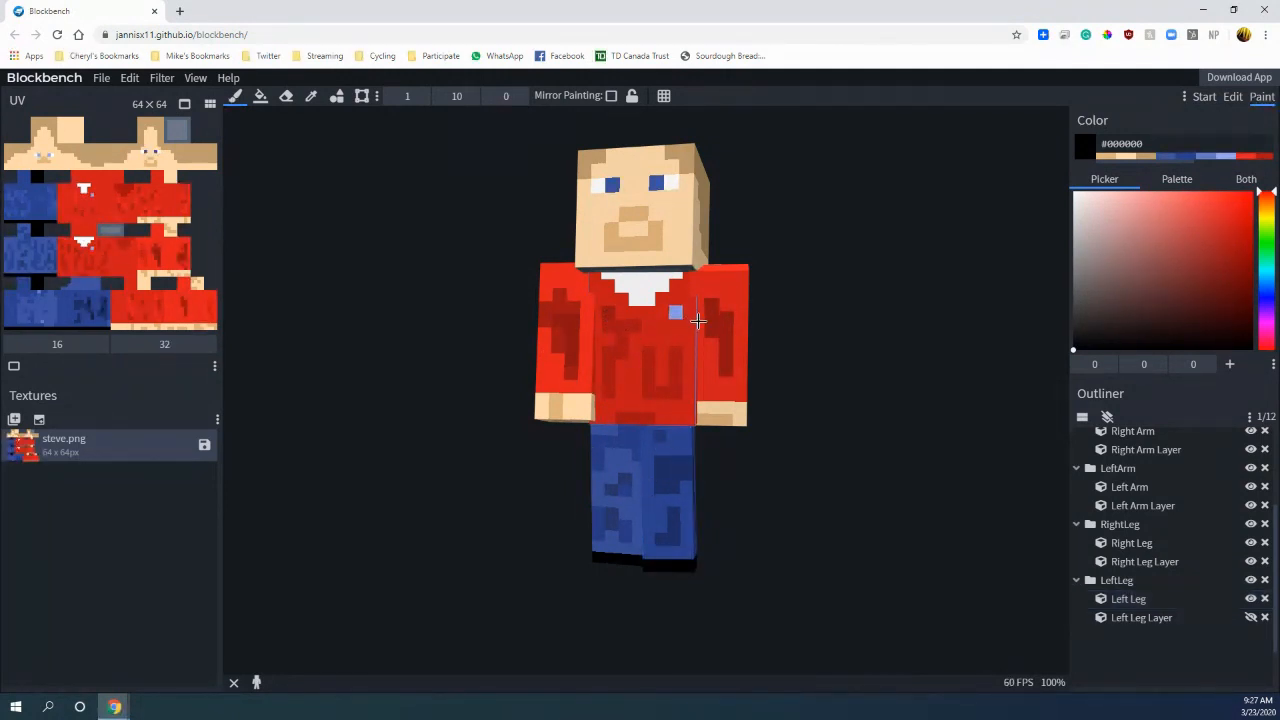
left_click_drag(858, 380, 769, 406)
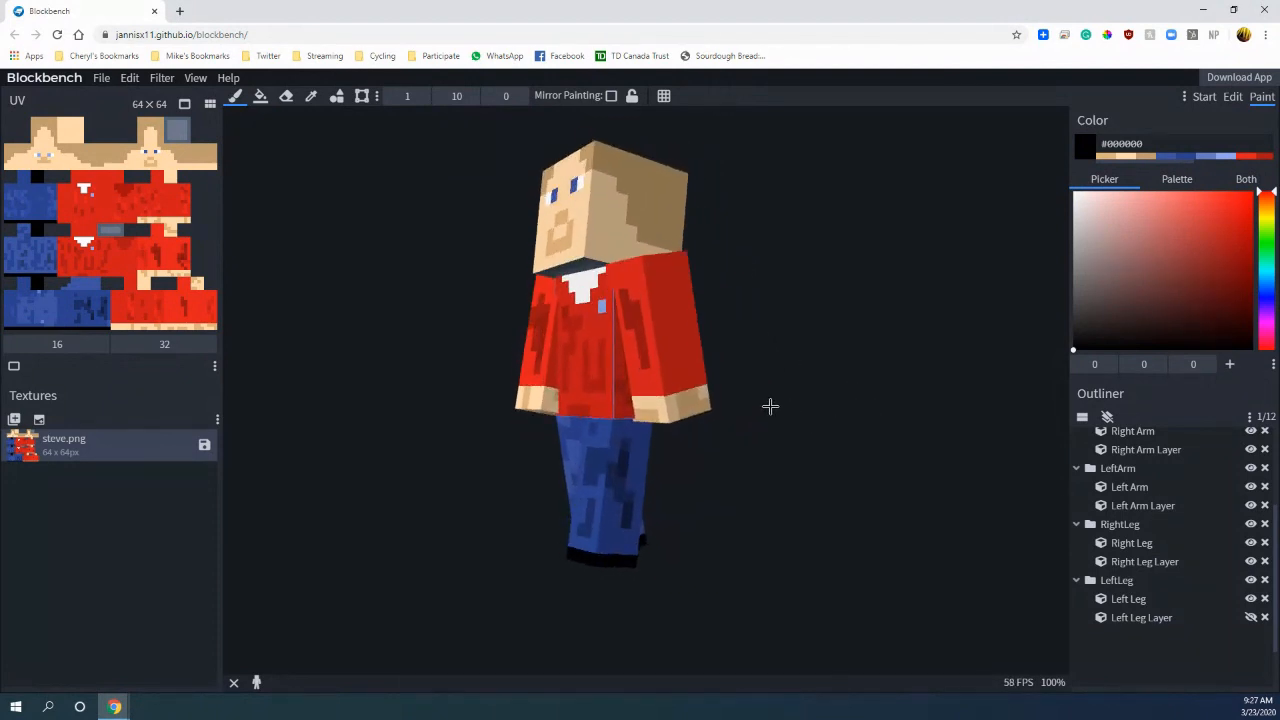
left_click(682, 346)
left_click_drag(728, 344, 555, 350)
left_click_drag(774, 479, 566, 363)
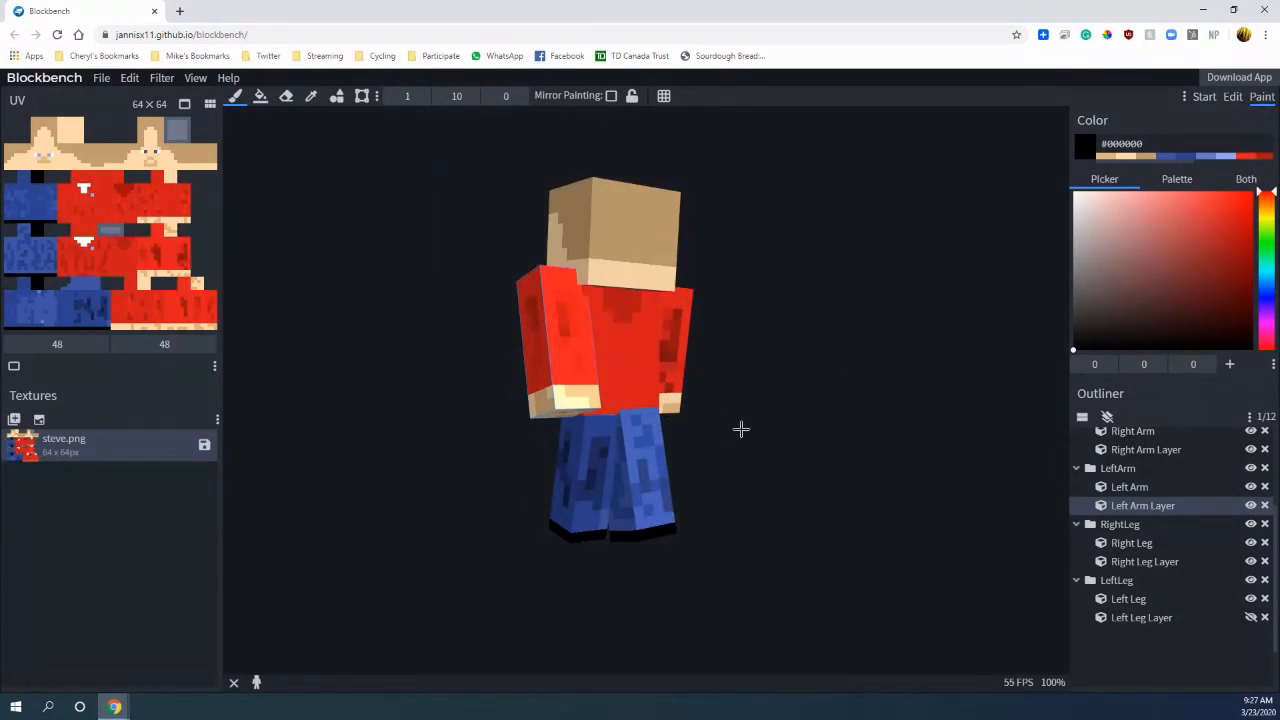
- Shade the upper back of the torso beside the dark collar patch with black #000000, brush size 1 and opacity 10
left_click_drag(741, 429, 759, 467)
left_click_drag(871, 489, 669, 423)
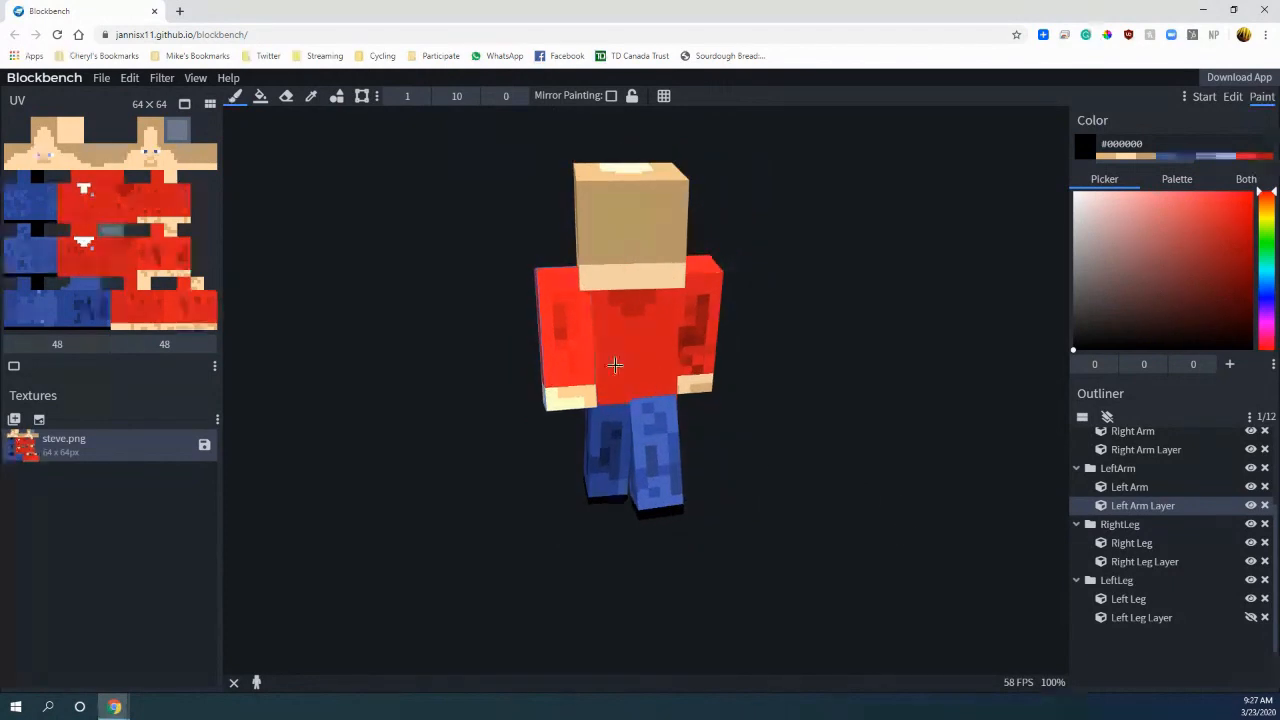
left_click_drag(868, 446, 804, 388)
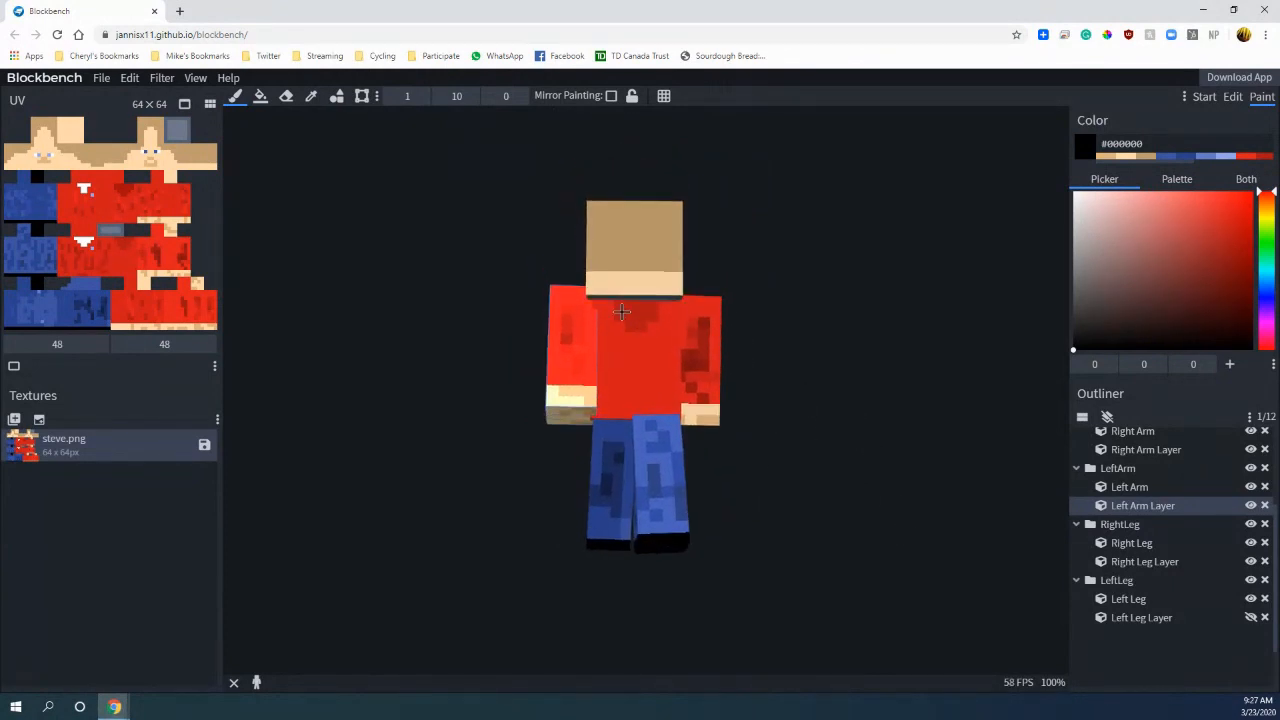
left_click(610, 306)
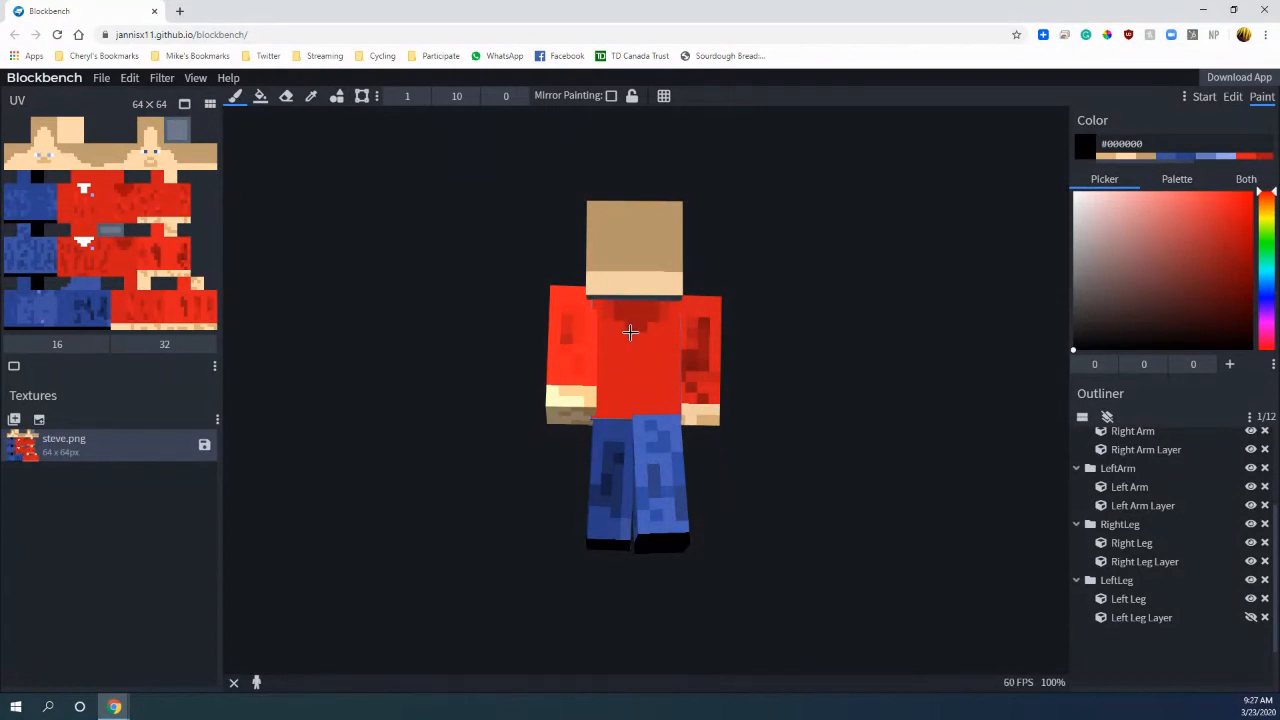
left_click_drag(878, 437, 838, 450)
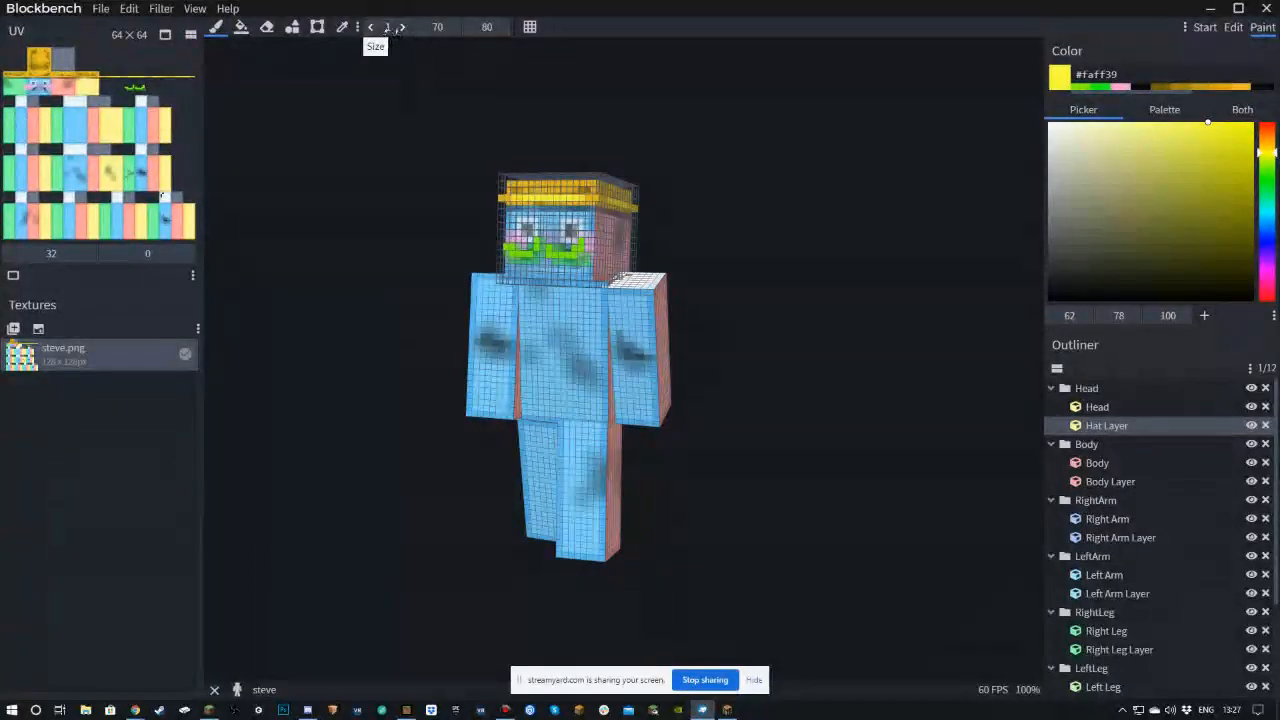
- Set the brush opacity to 100 and paint single yellow #faff39 pixels on the front of the torso at size 1
left_click_drag(467, 31, 554, 34)
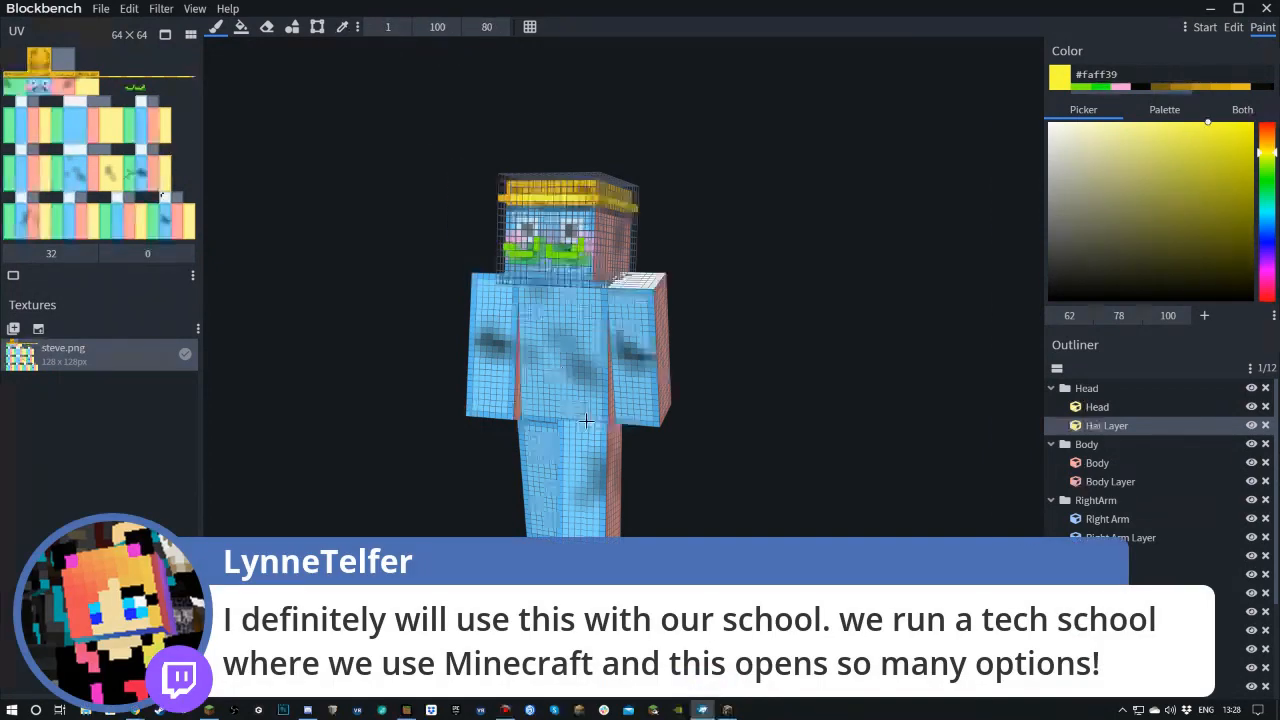
scroll(546, 358, "up", 3)
scroll(540, 292, "up", 3)
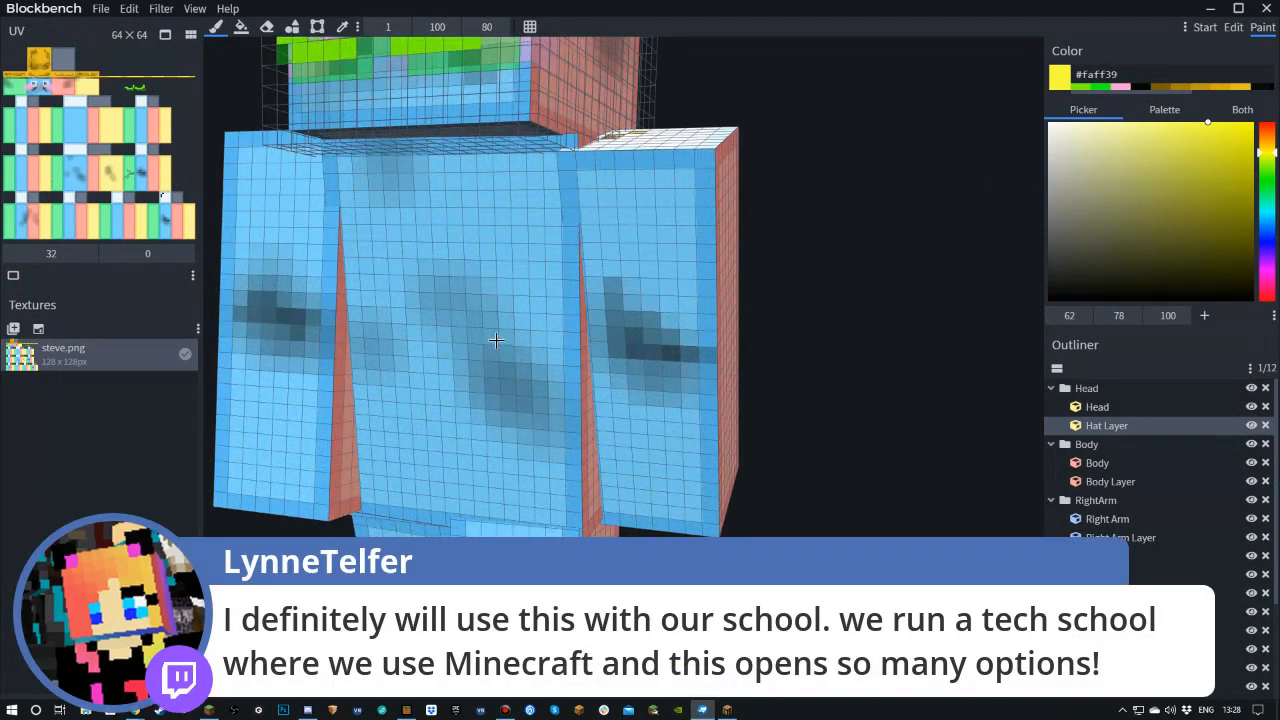
left_click(504, 269)
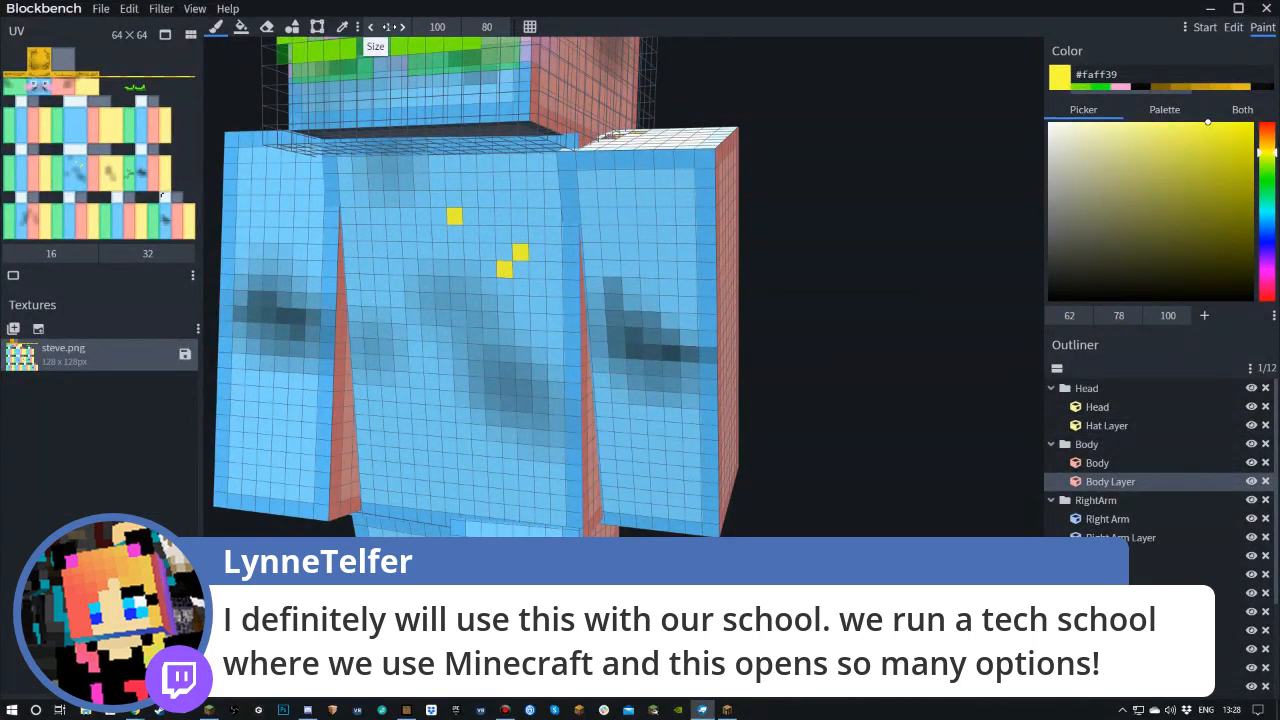
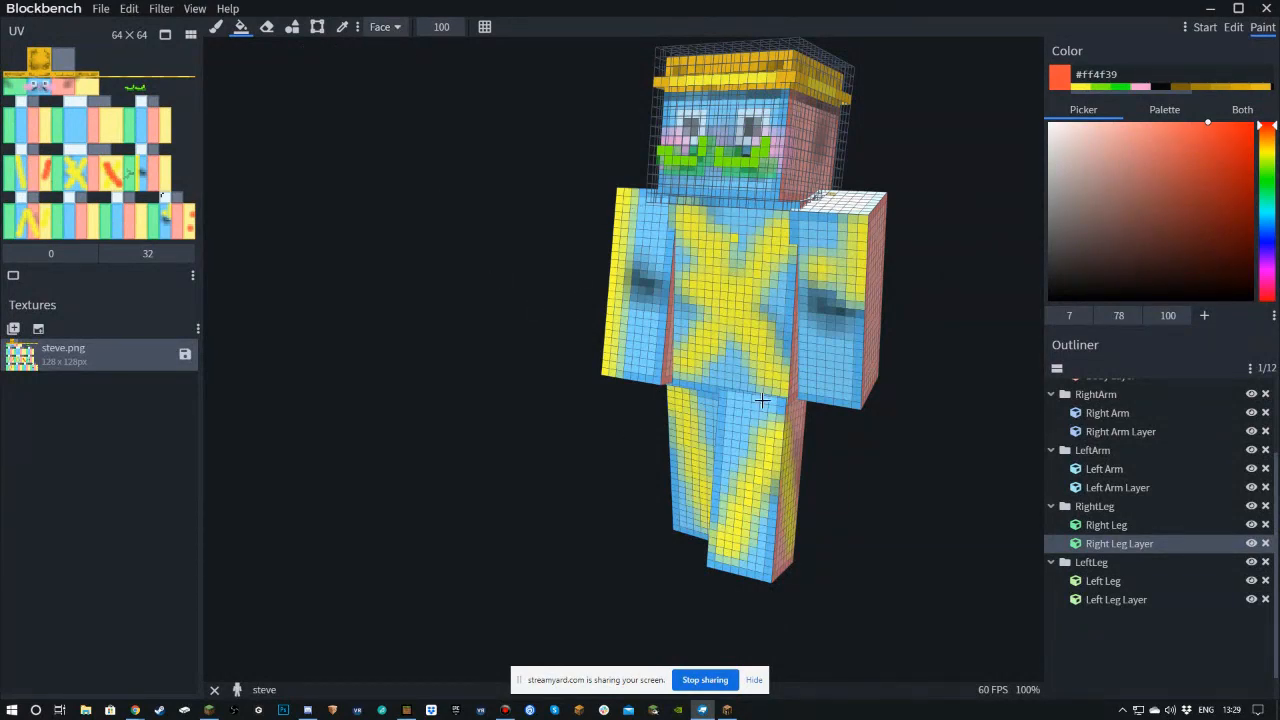
- Fill the outer face of the left arm layer with red #ff2207, and hide and reshow that layer to compare
left_click_drag(980, 320, 927, 314)
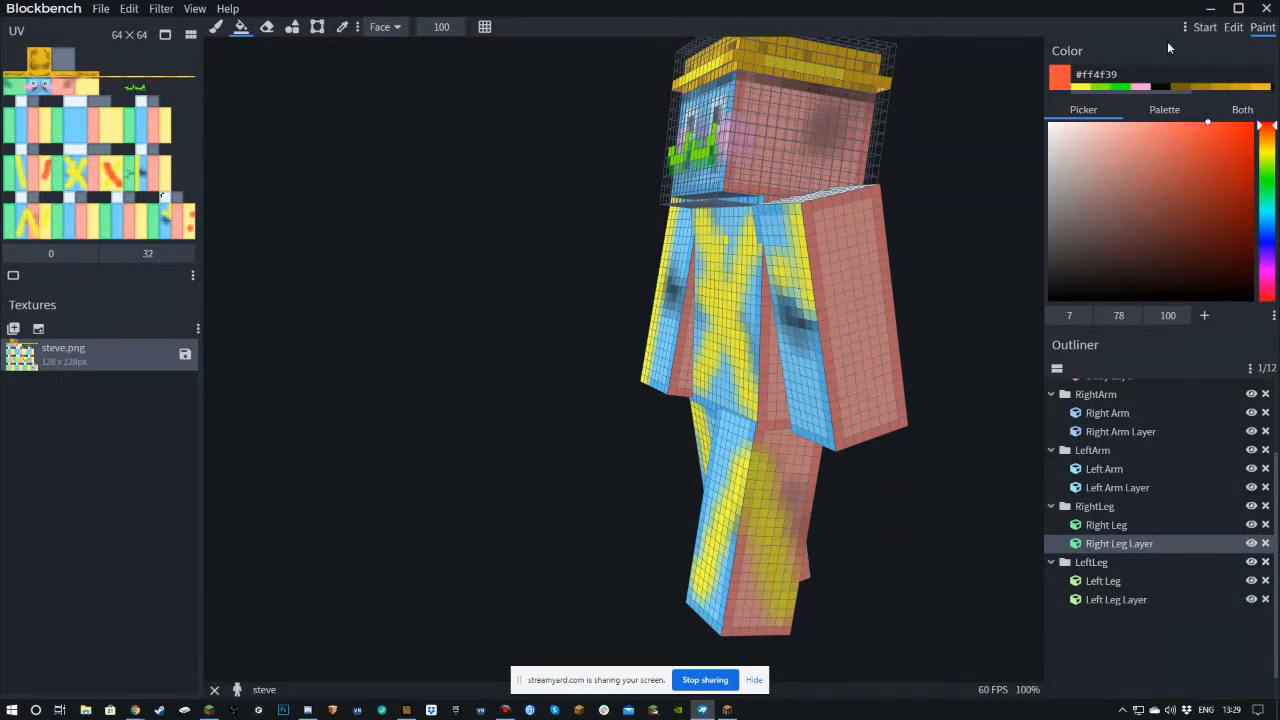
left_click(1250, 123)
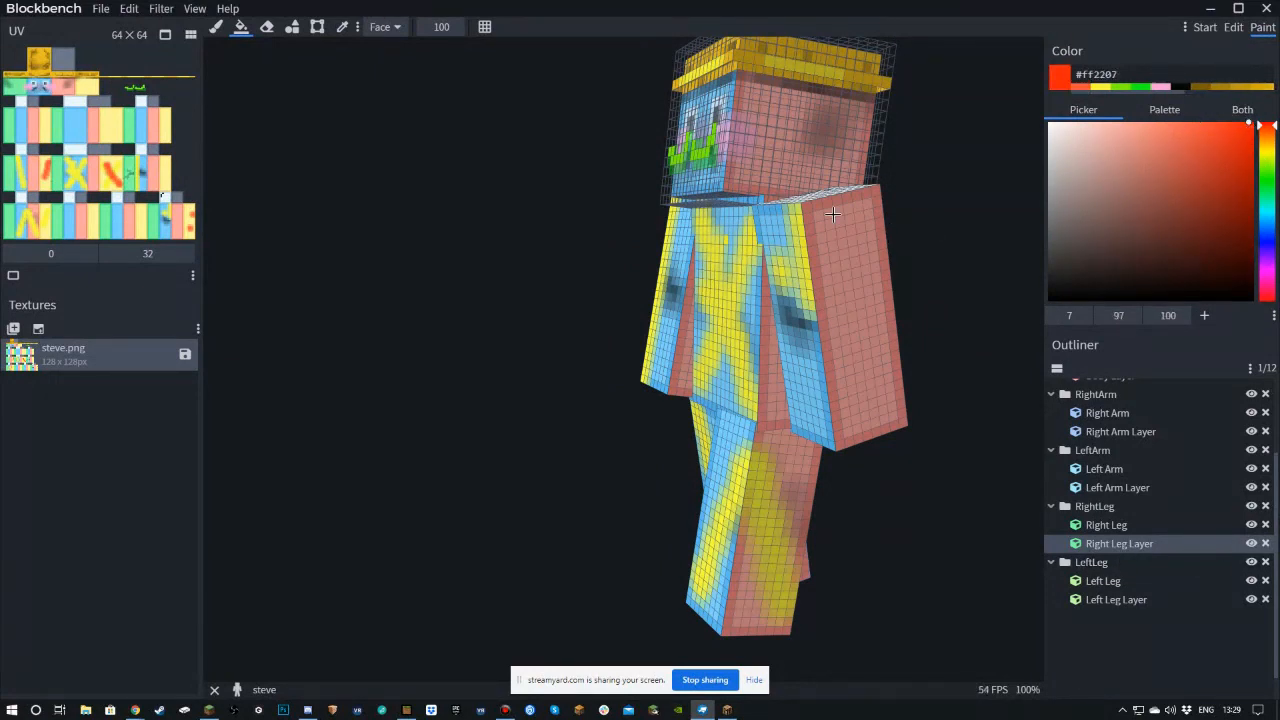
left_click(857, 255)
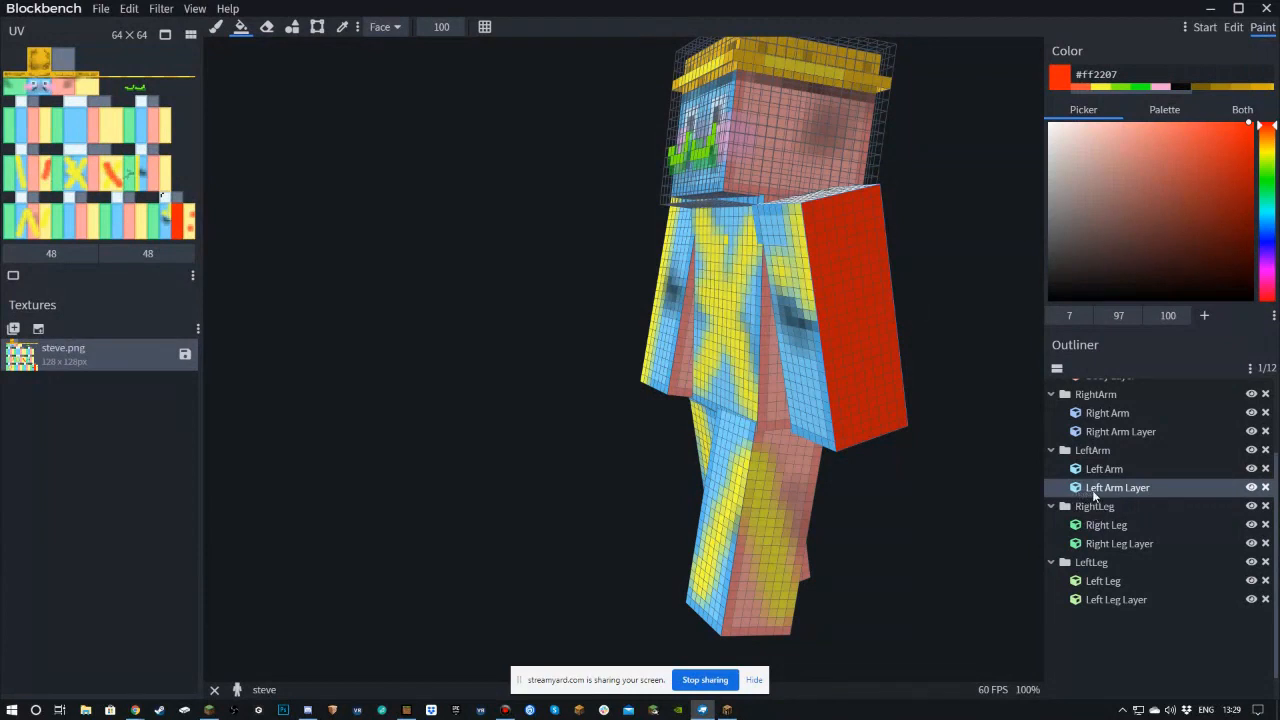
left_click(1250, 487)
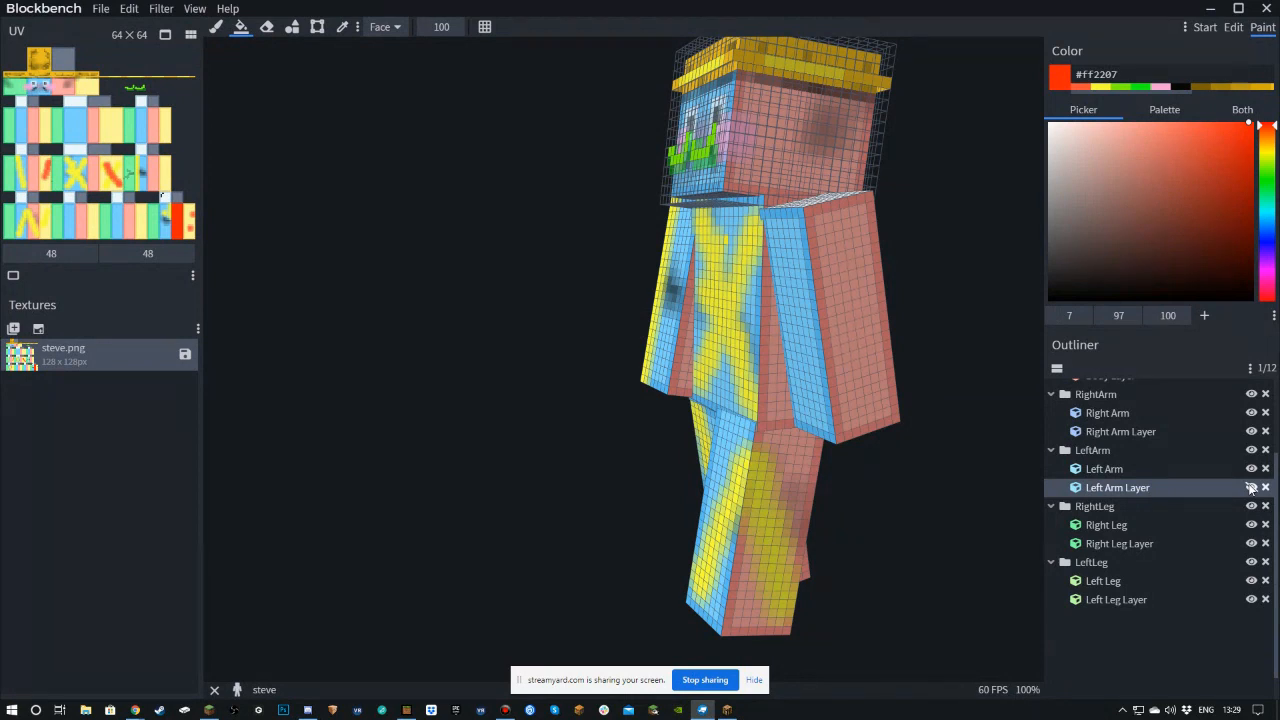
left_click(1250, 487)
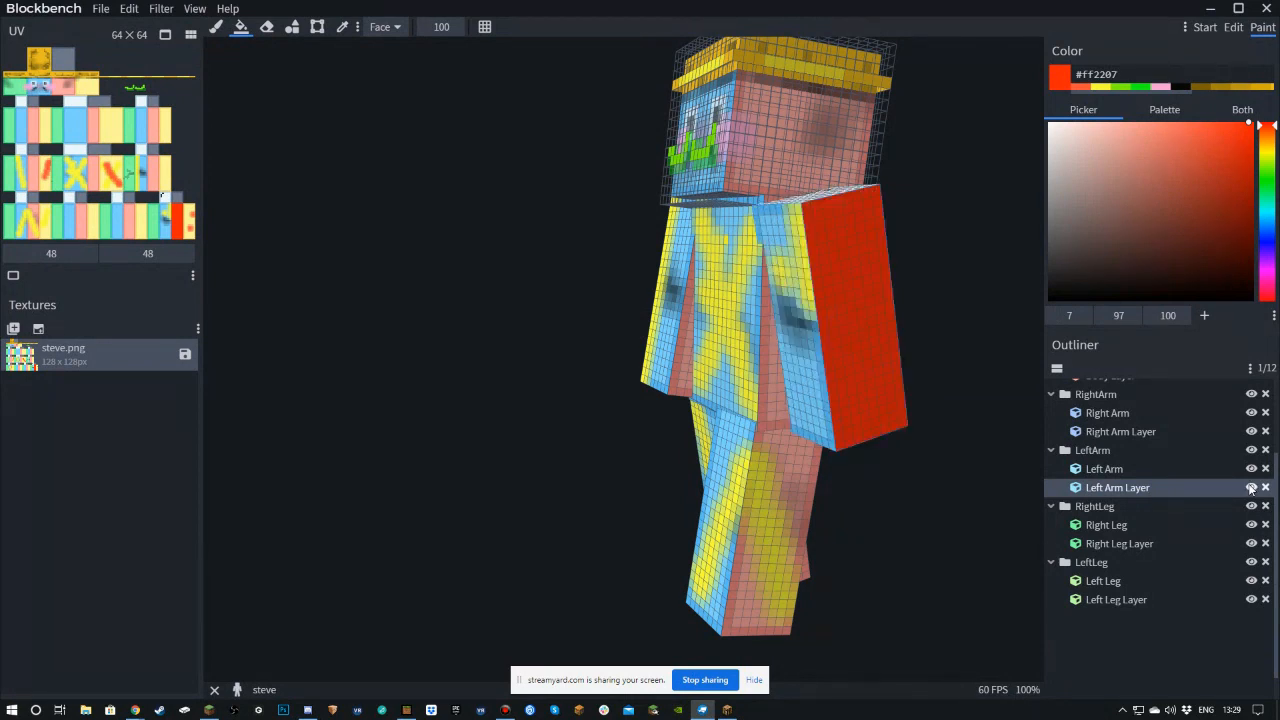
- Erase the lower part of the left arm layer around the arm with eraser size 6, opacity 100 and softness 100
left_click(267, 27)
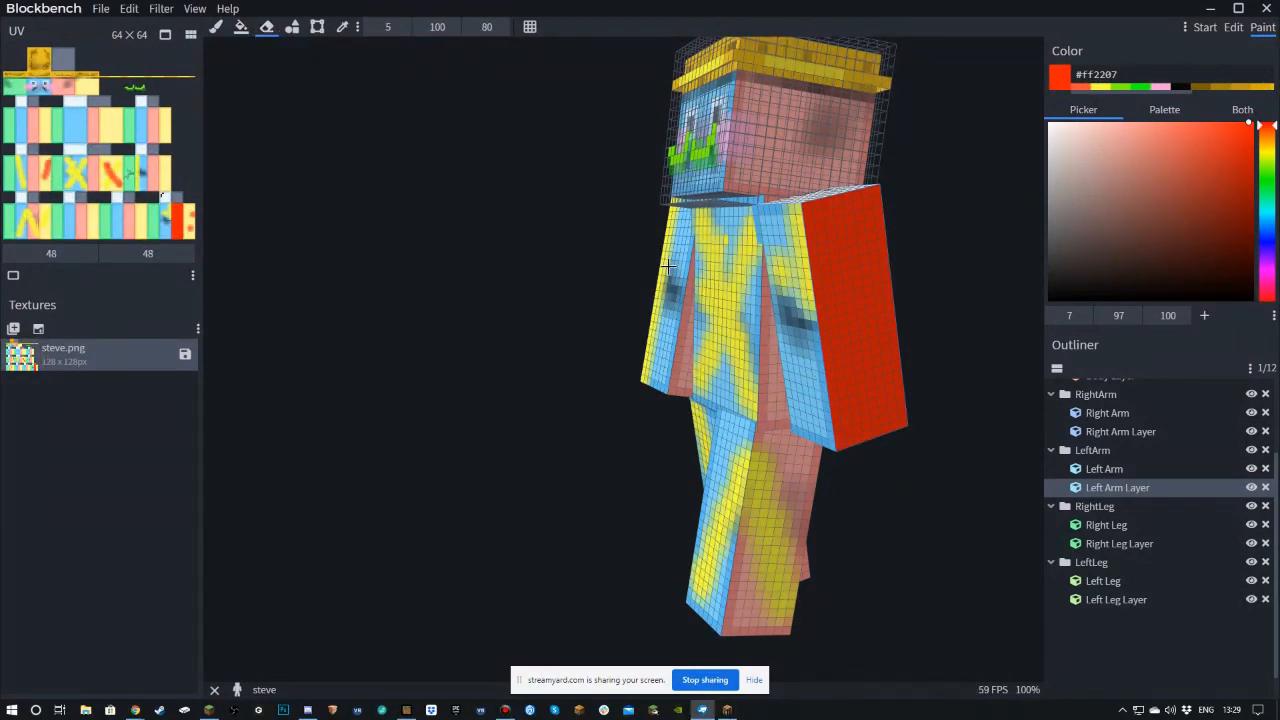
left_click(405, 27)
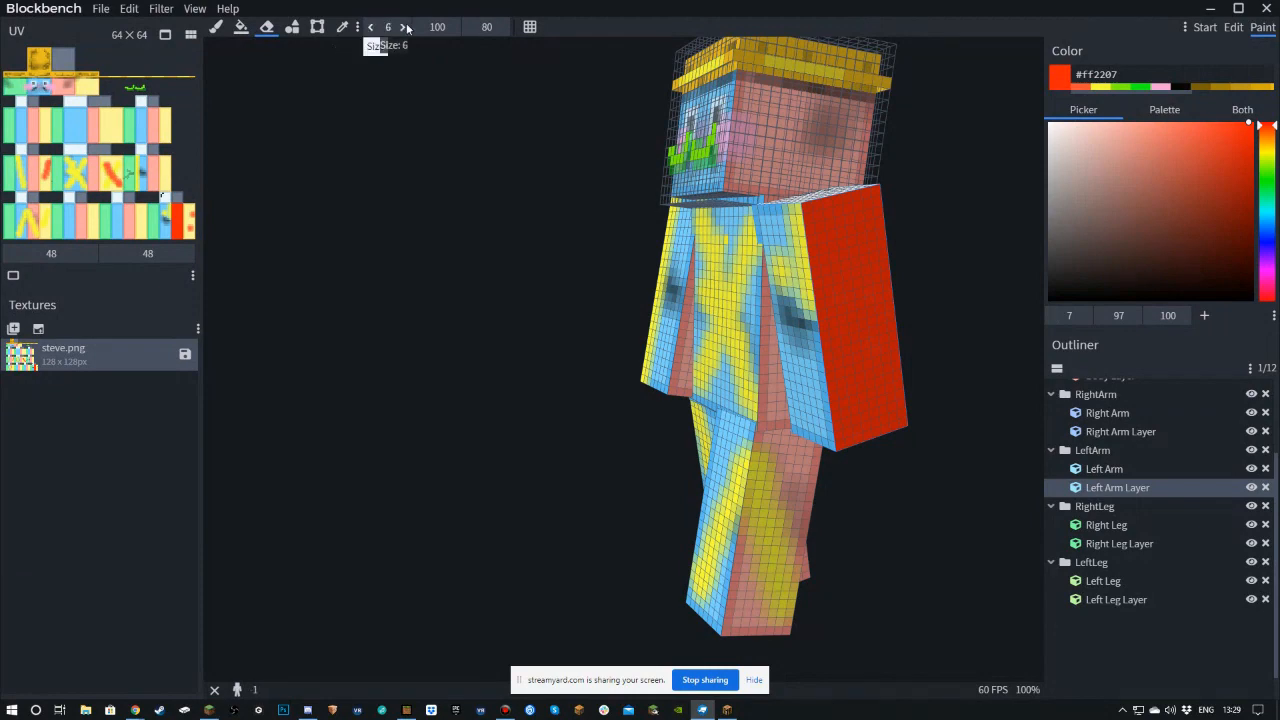
left_click_drag(485, 28, 559, 33)
mouse_move(844, 372)
left_mouse_down()
mouse_move(862, 421)
mouse_move(888, 365)
mouse_move(880, 340)
left_mouse_up()
right_click_drag(975, 390, 919, 337)
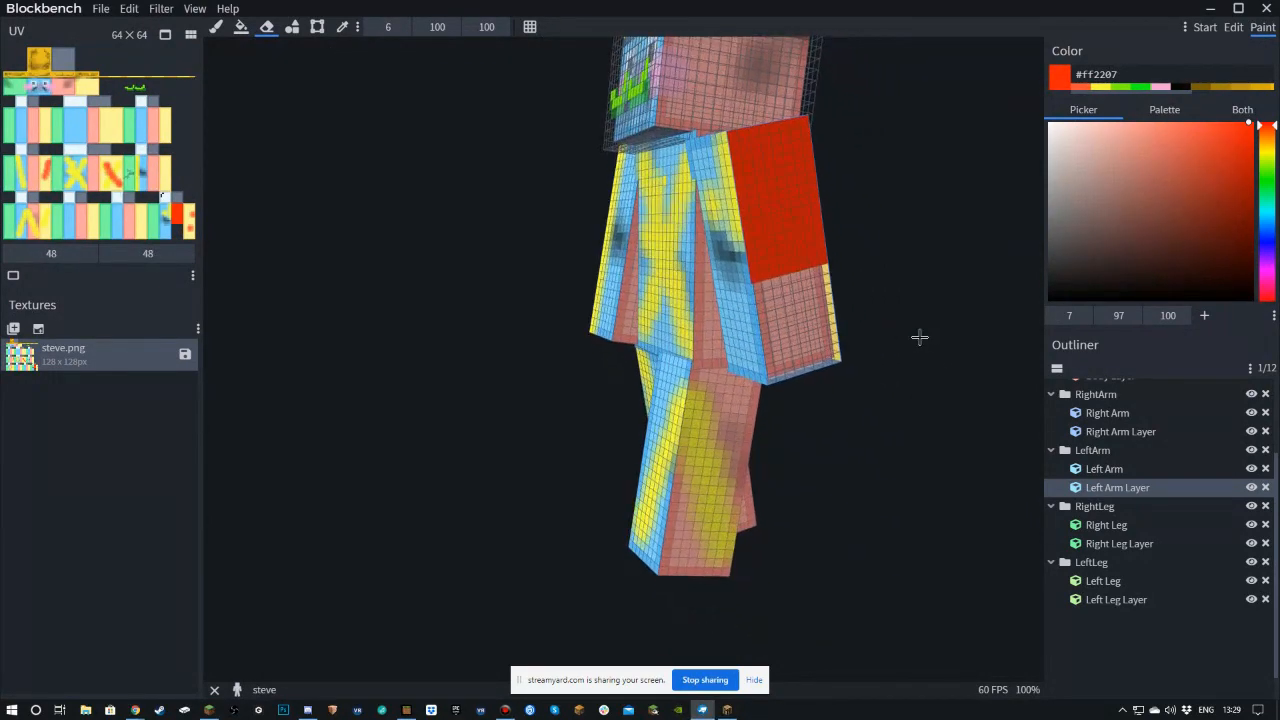
left_click_drag(810, 458, 880, 420)
mouse_move(814, 290)
left_mouse_down()
mouse_move(803, 281)
mouse_move(784, 300)
mouse_move(825, 297)
left_mouse_up()
mouse_move(933, 345)
left_mouse_down()
mouse_move(525, 272)
mouse_move(565, 284)
mouse_move(525, 296)
left_mouse_up()
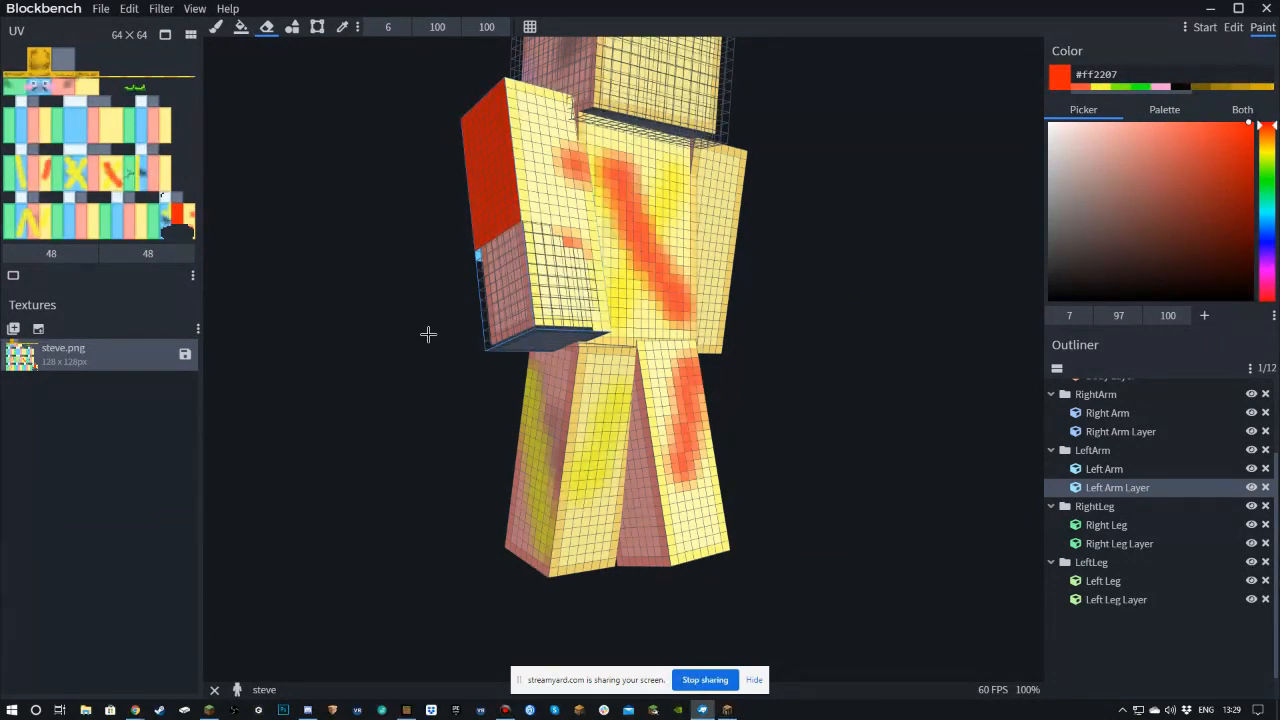
- Hide the Head, Body, RightArm, RightLeg and LeftLeg groups so that only the LeftArm group is shown
left_click_drag(423, 334, 620, 197)
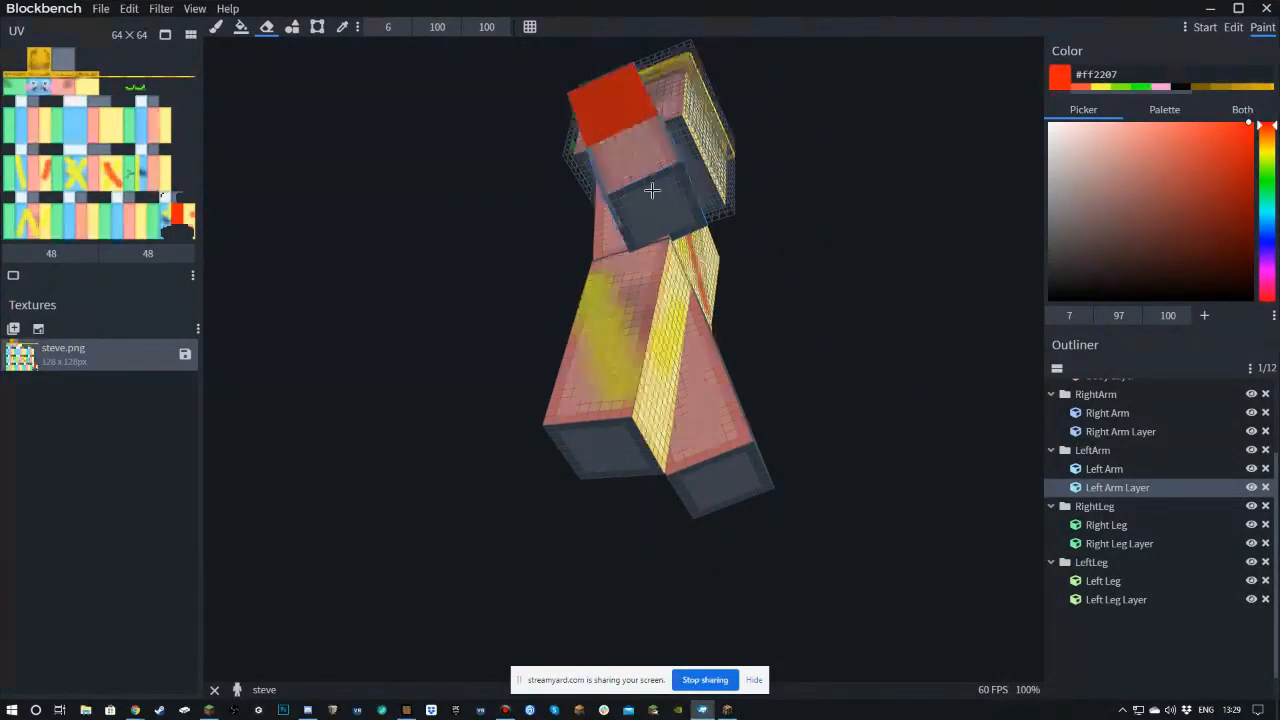
left_click_drag(466, 229, 580, 262)
left_click_drag(678, 260, 700, 262)
scroll(1188, 482, "up", 2)
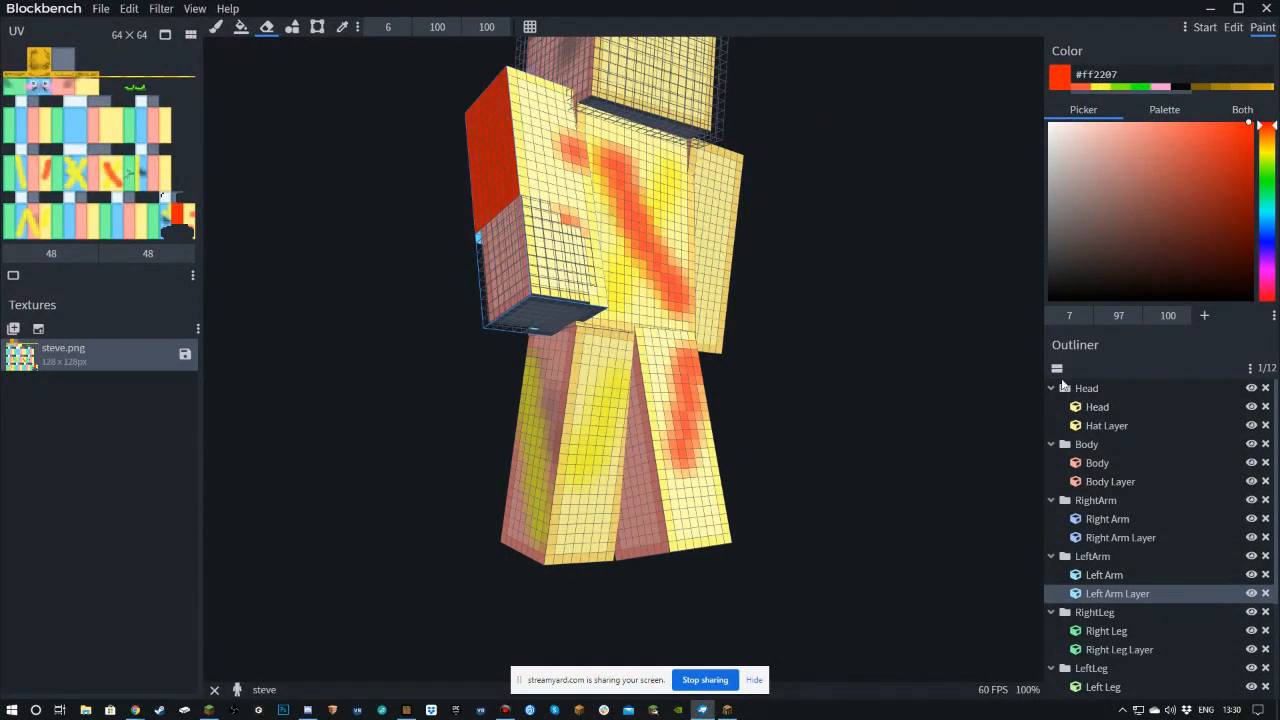
left_click(1251, 388)
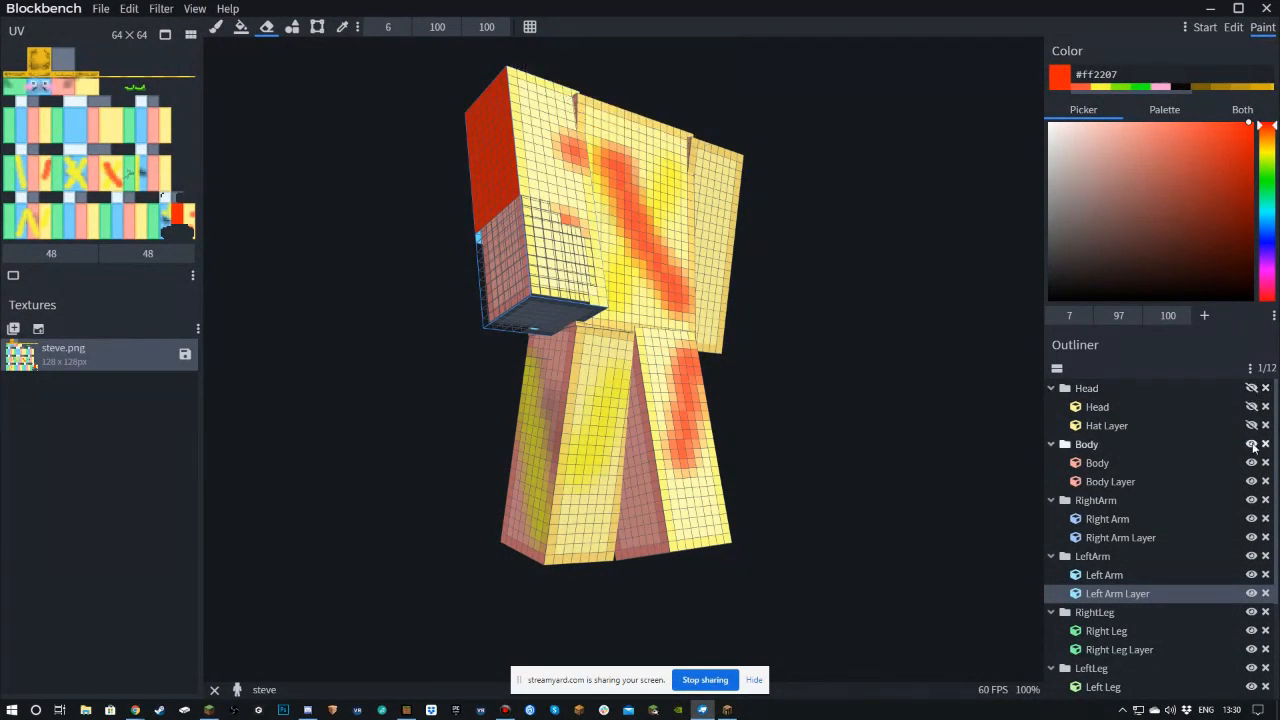
left_click(1251, 444)
left_click(1251, 500)
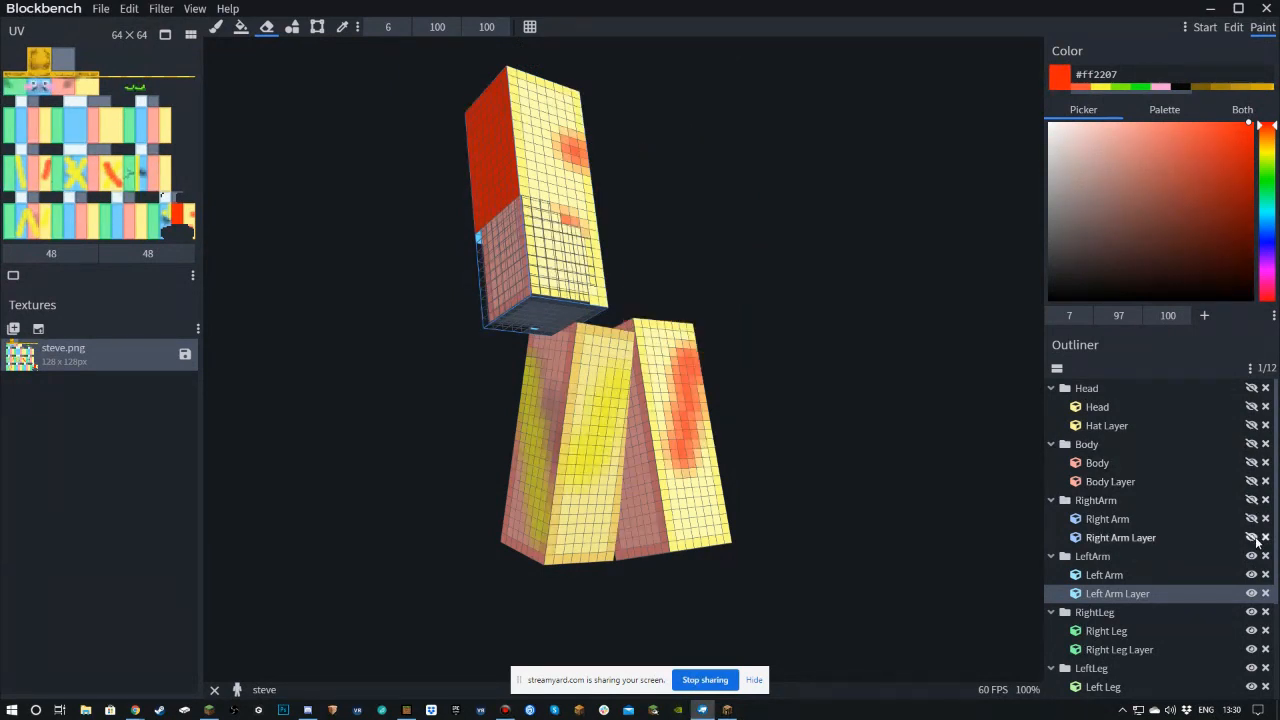
left_click(1256, 612)
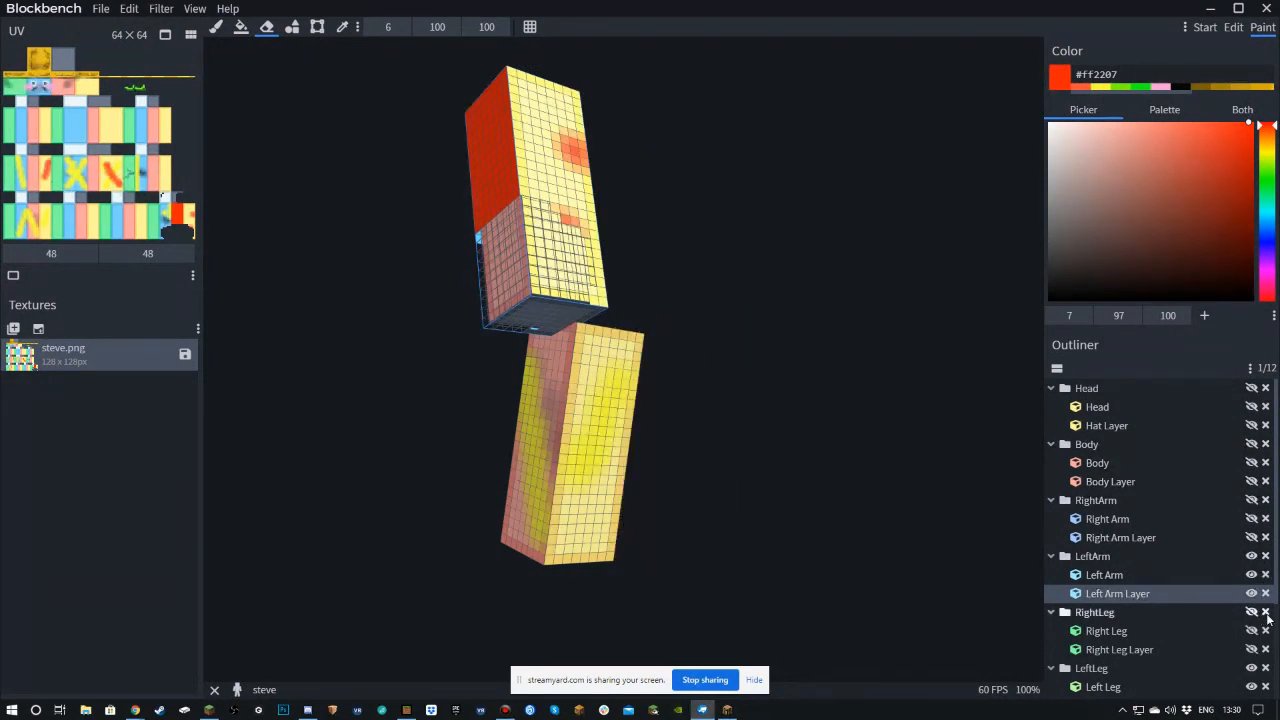
left_click(1251, 668)
- Erase the remaining pixels on the lower part of the Left Arm Layer's green and blue sides
left_click_drag(734, 337, 693, 327)
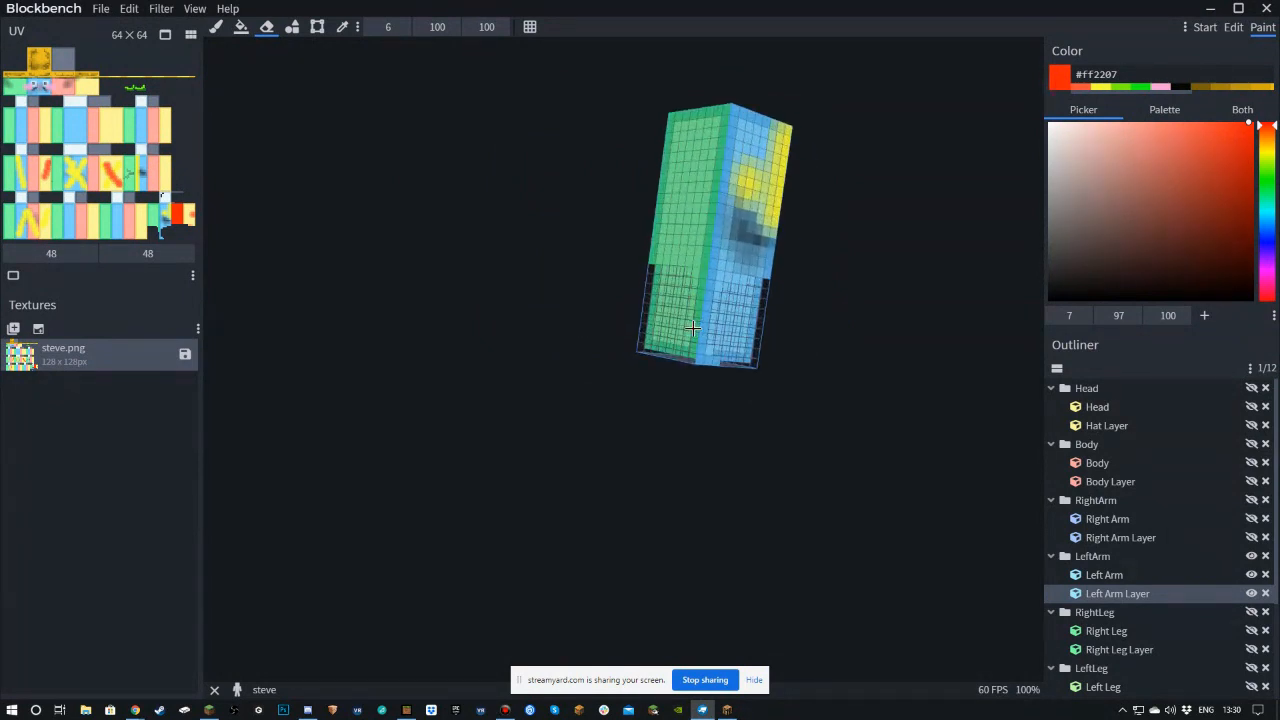
scroll(693, 328, "up", 3)
right_click(440, 337)
right_click(507, 272)
right_click(466, 341)
left_click(475, 303)
left_click_drag(475, 301, 638, 492)
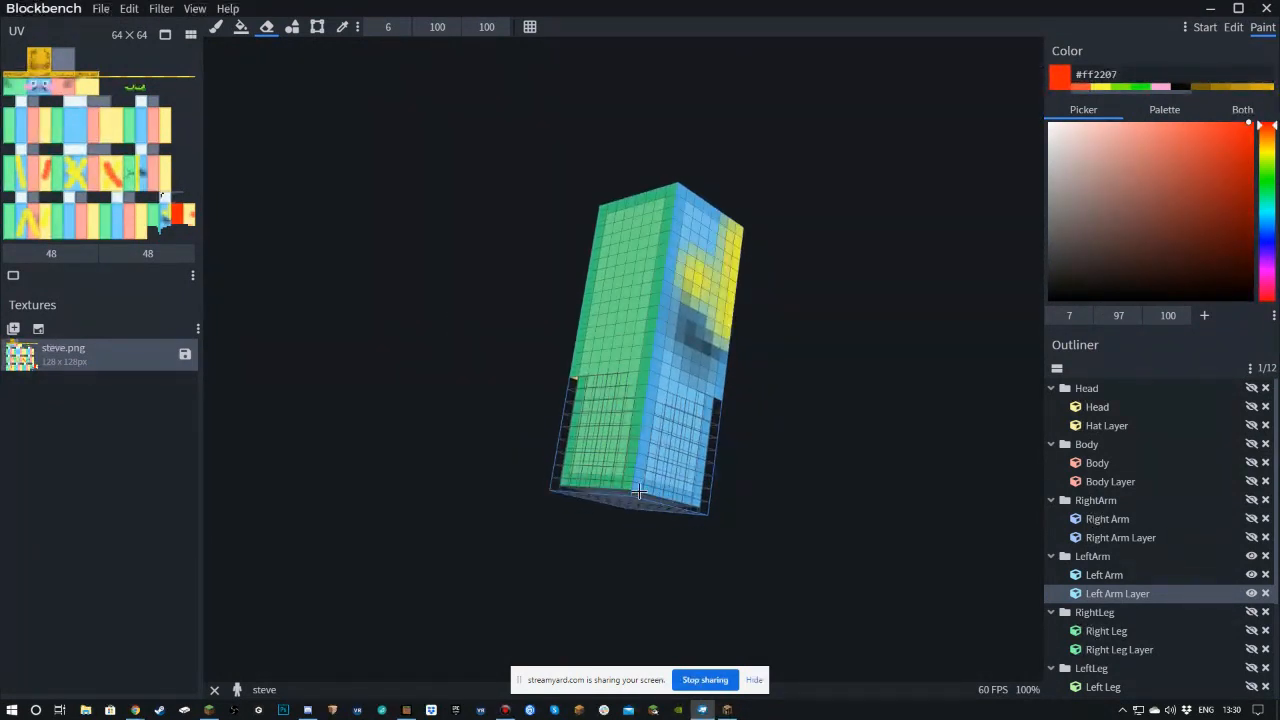
left_click_drag(660, 354, 674, 466)
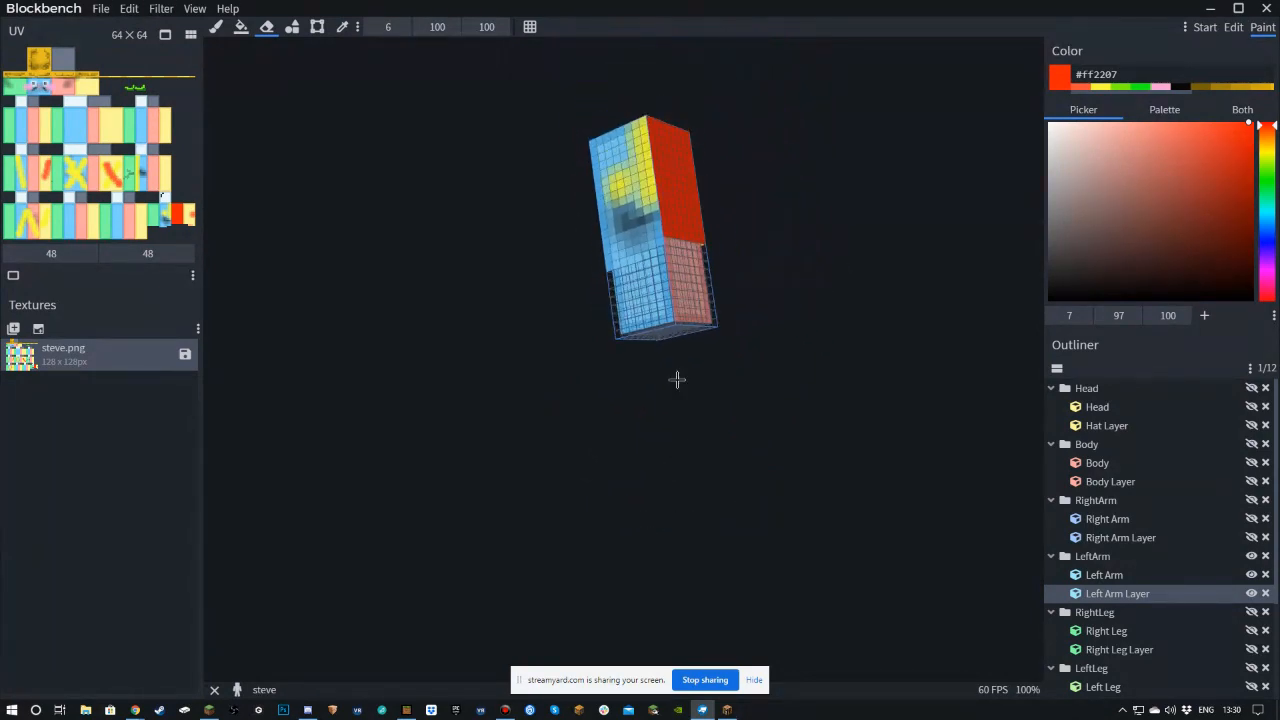
- Hide the Left Arm cube to check its outer layer, show it again, and hide the Left Arm Layer
left_click(1251, 576)
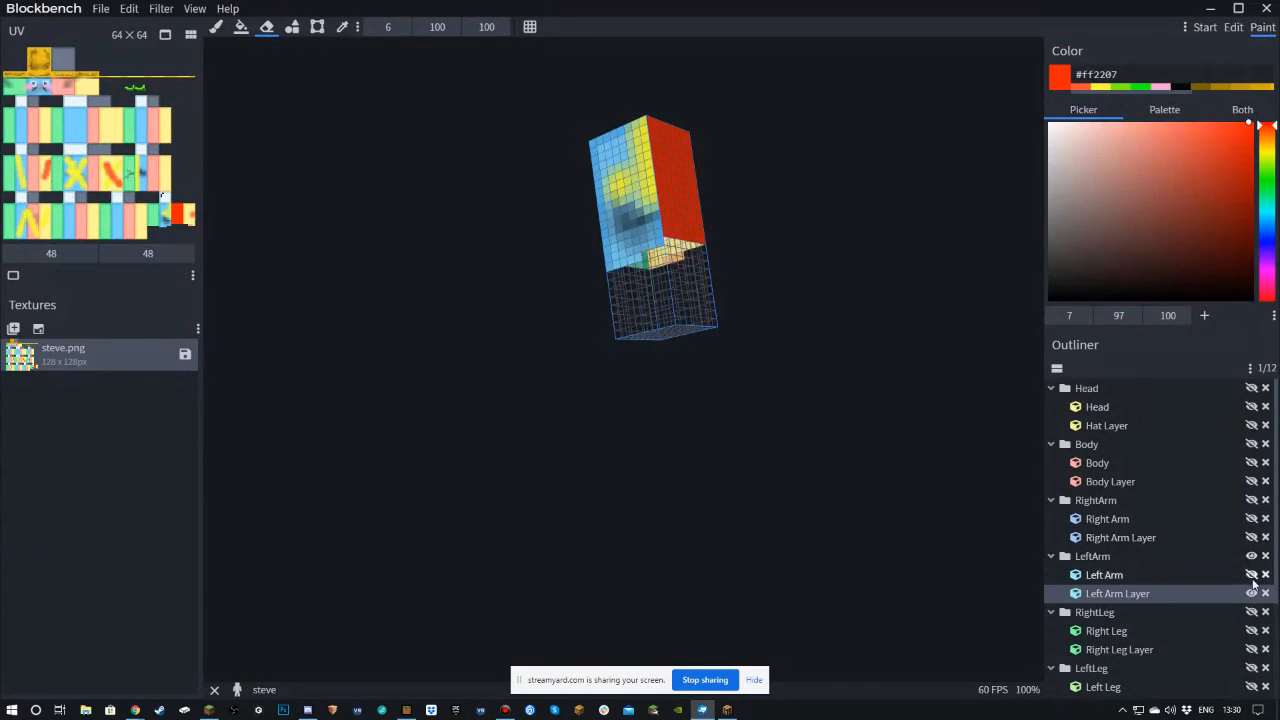
left_click(1251, 575)
left_click(1251, 593)
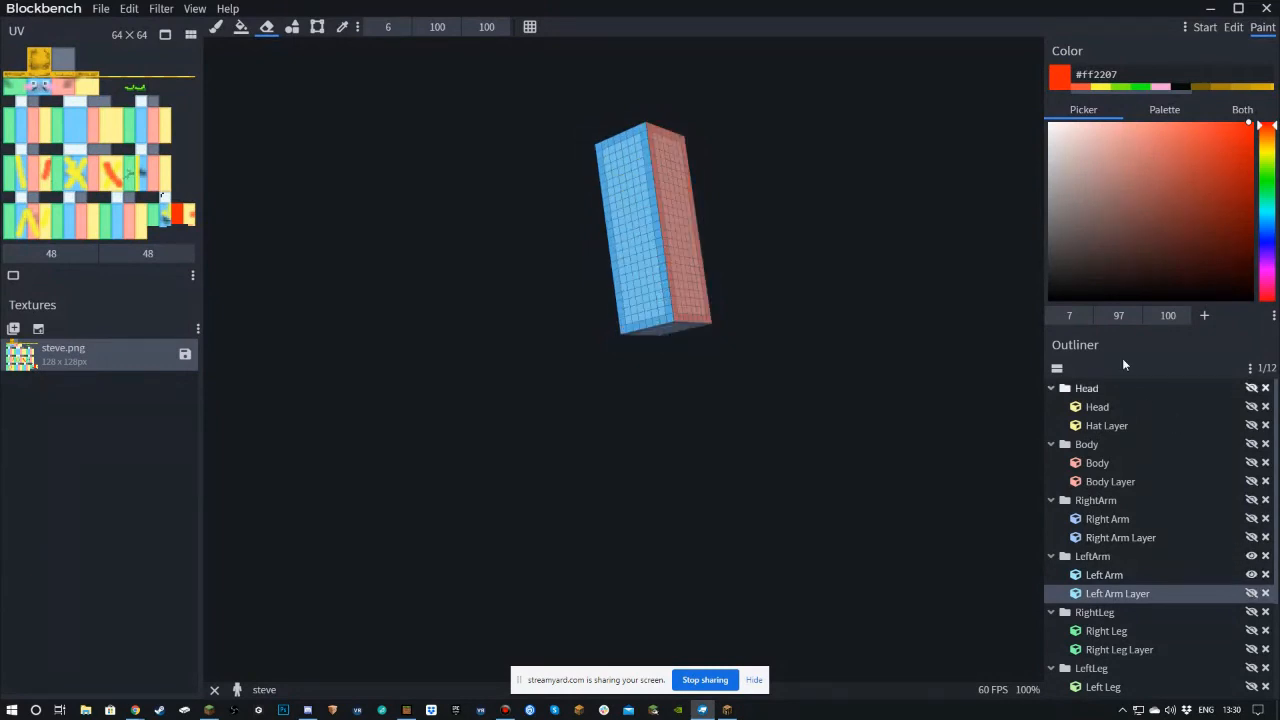
- Choose the pink color #ff11f4 and bucket-fill two side faces of the Left Arm cube one at a time
left_click(1266, 273)
left_click(1240, 122)
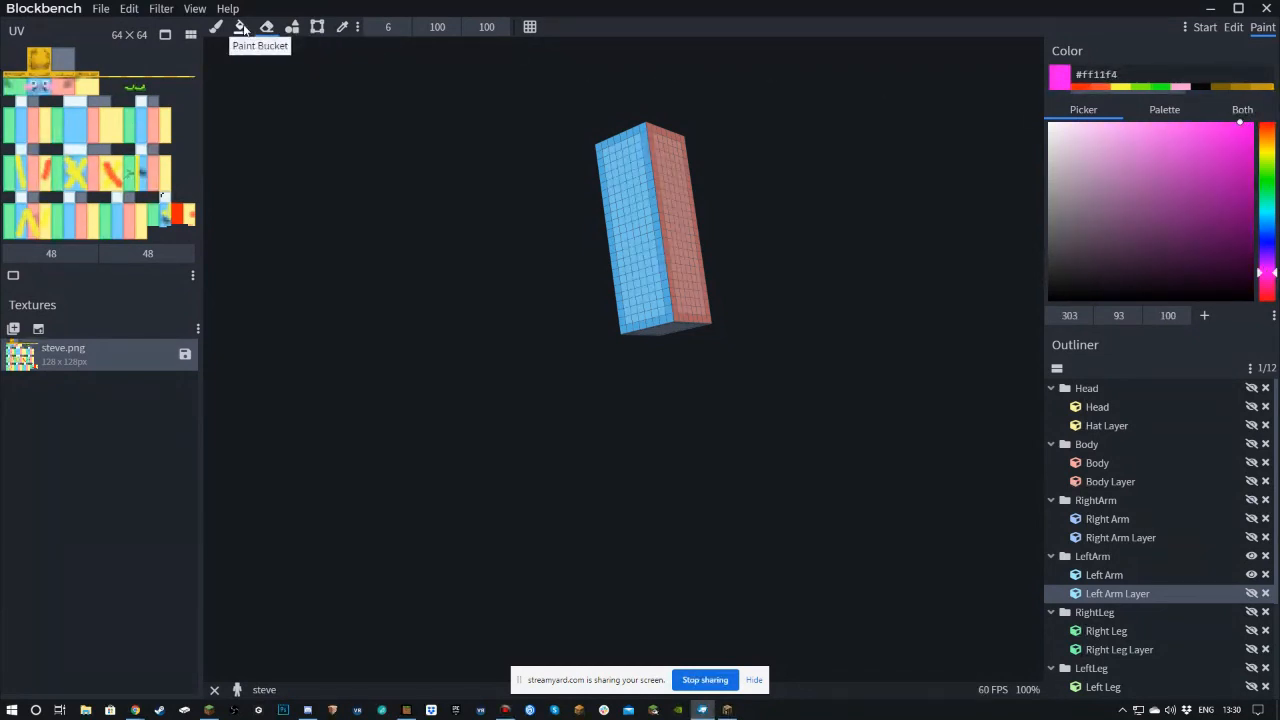
left_click(241, 27)
left_click(637, 189)
left_click_drag(511, 155, 491, 231)
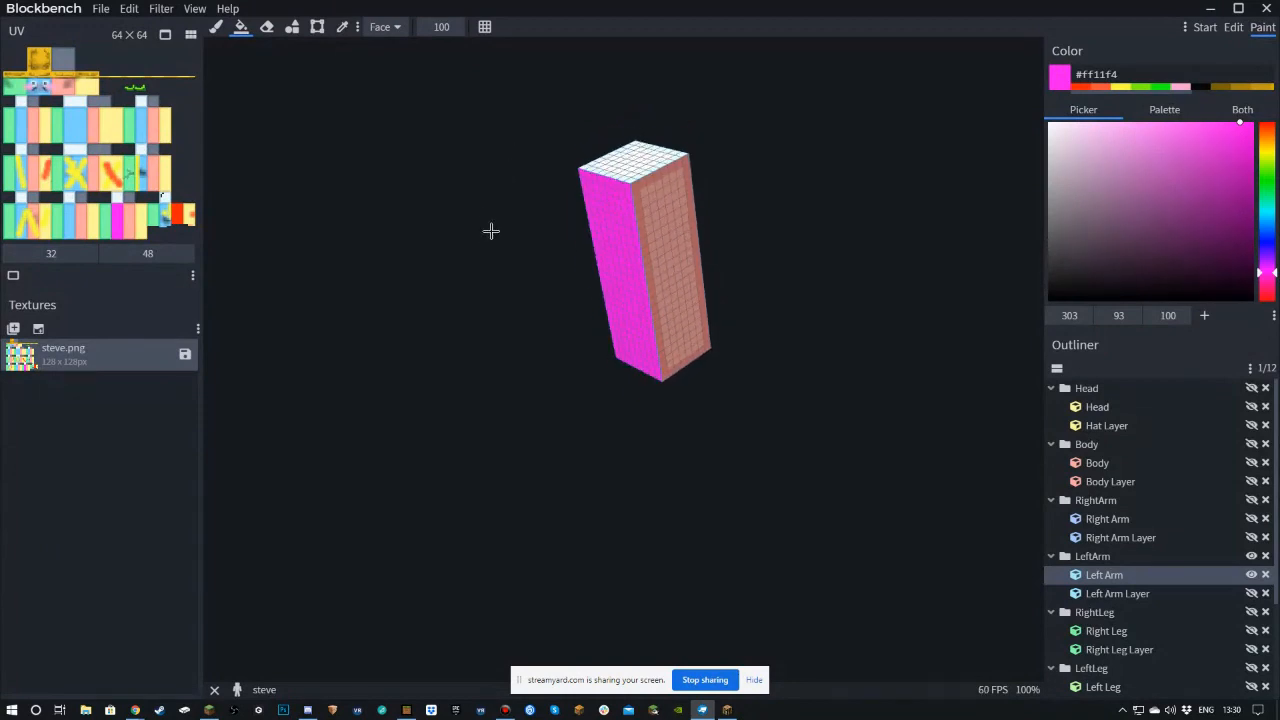
left_click(659, 246)
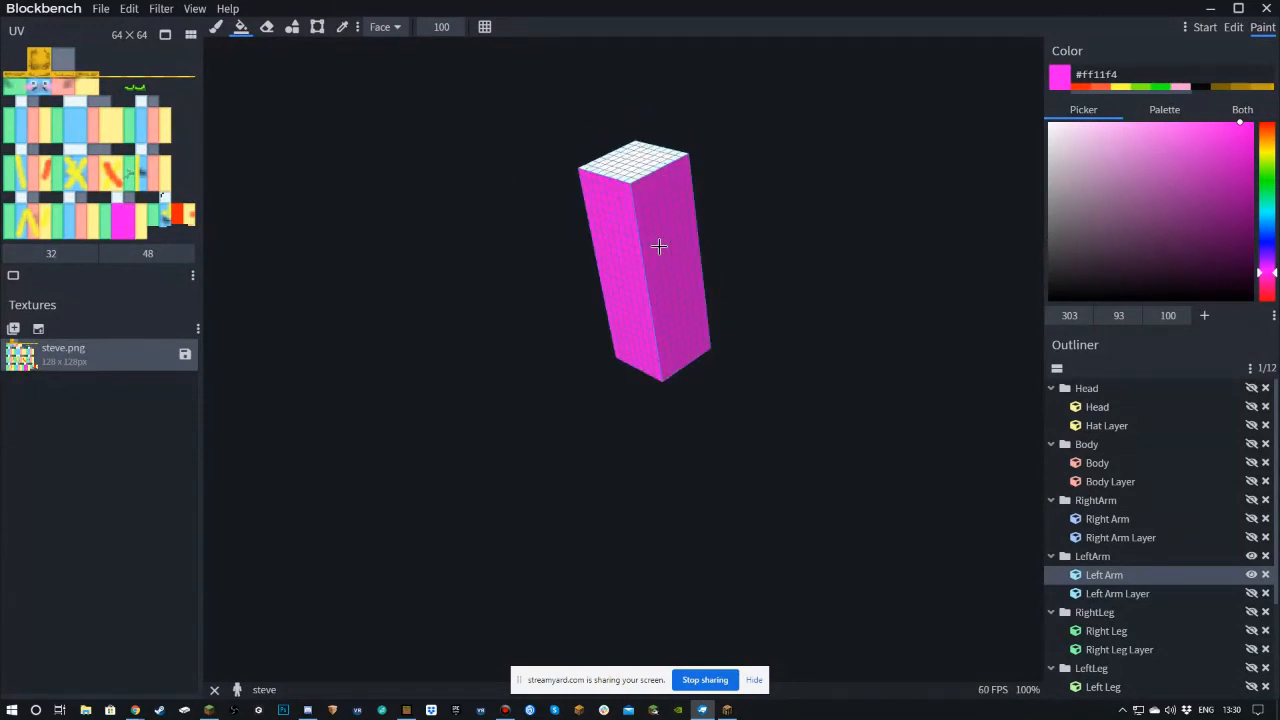
- Set the Paint Bucket fill mode to Cube and fill the entire Left Arm with pink #ff11f4
left_click(396, 27)
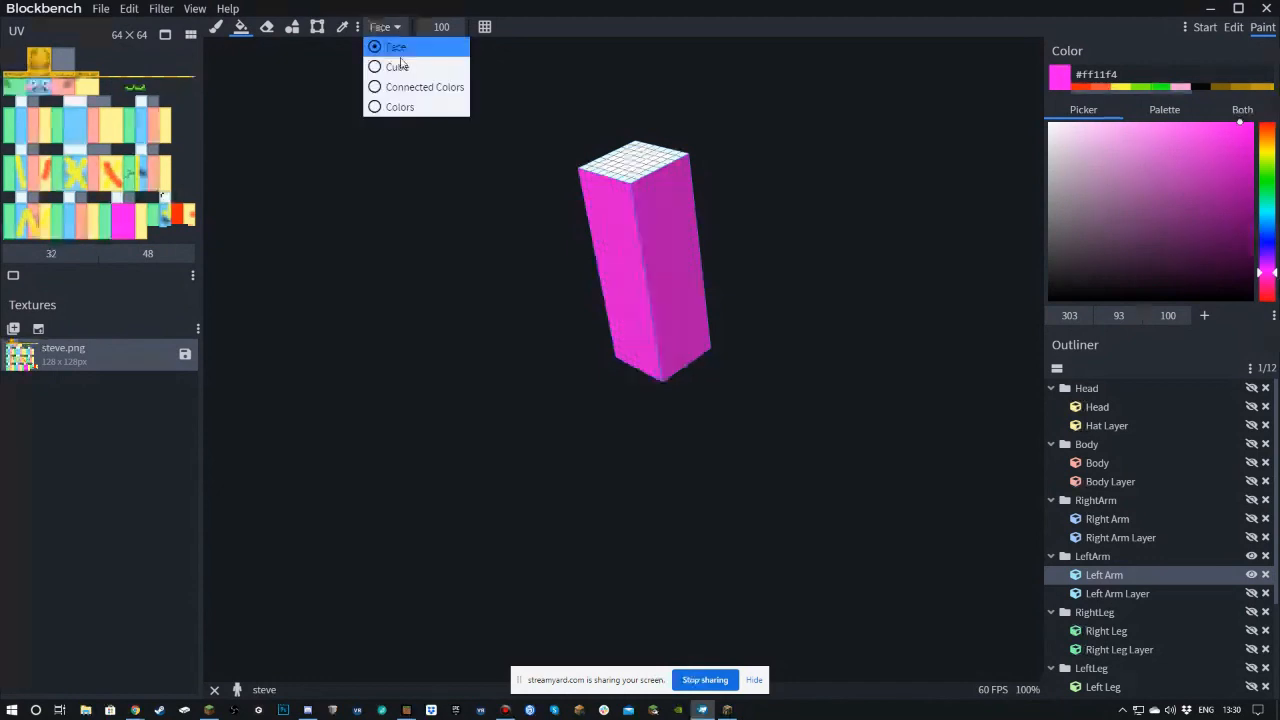
left_click(399, 65)
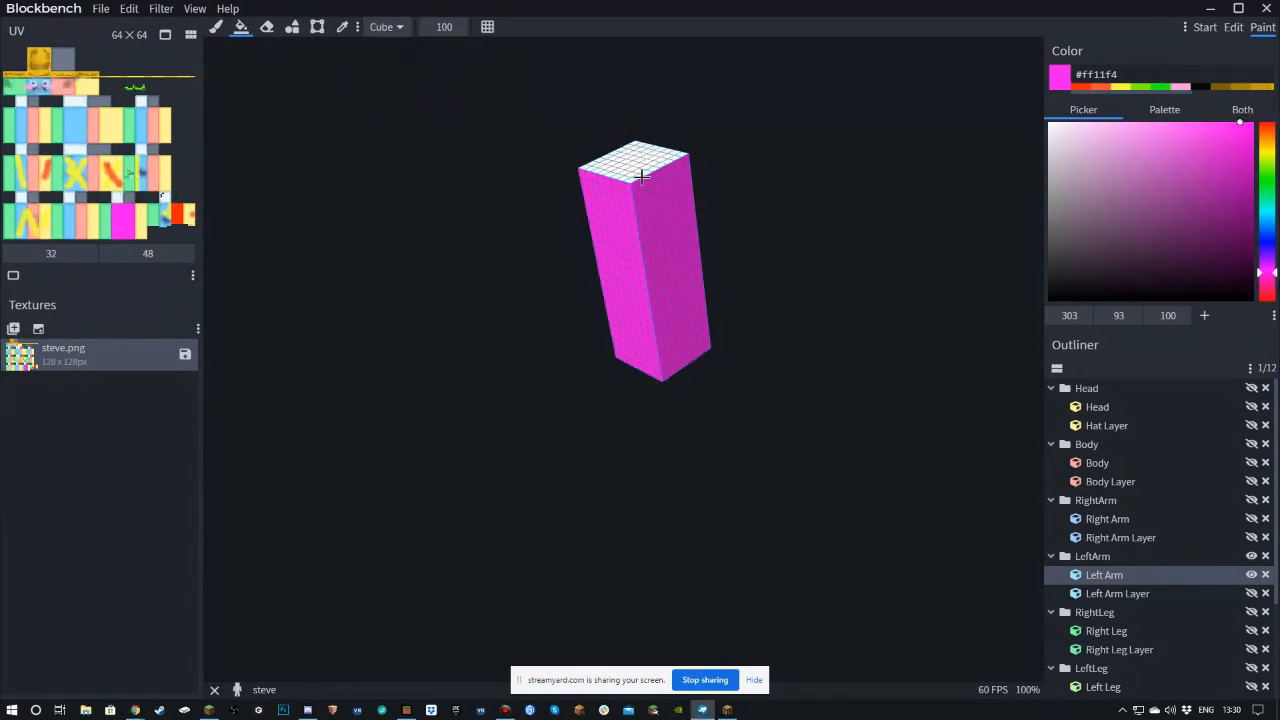
left_click(634, 171)
left_click_drag(819, 213, 857, 236)
- Refill the whole Left Arm cube with #c867c4 and again with the darker purple #a626a0
left_click(1150, 166)
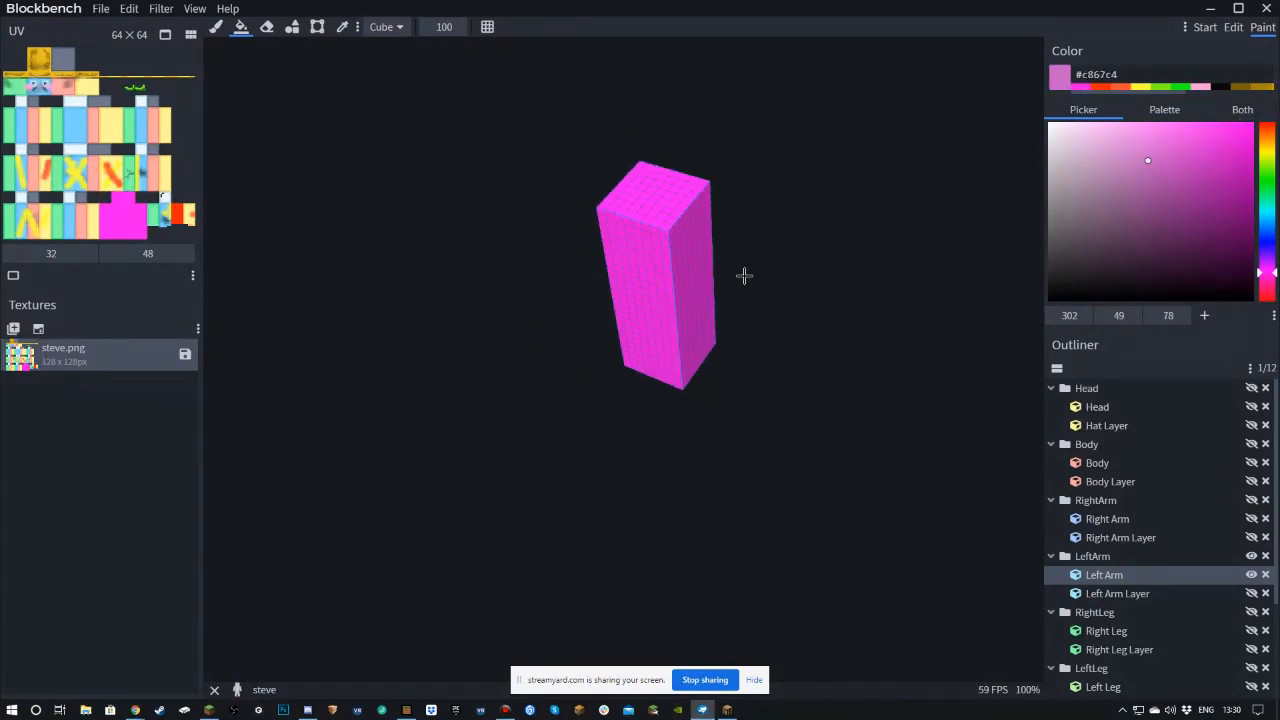
left_click(665, 199)
left_click_drag(786, 289, 820, 420)
left_click(1208, 190)
left_click(663, 314)
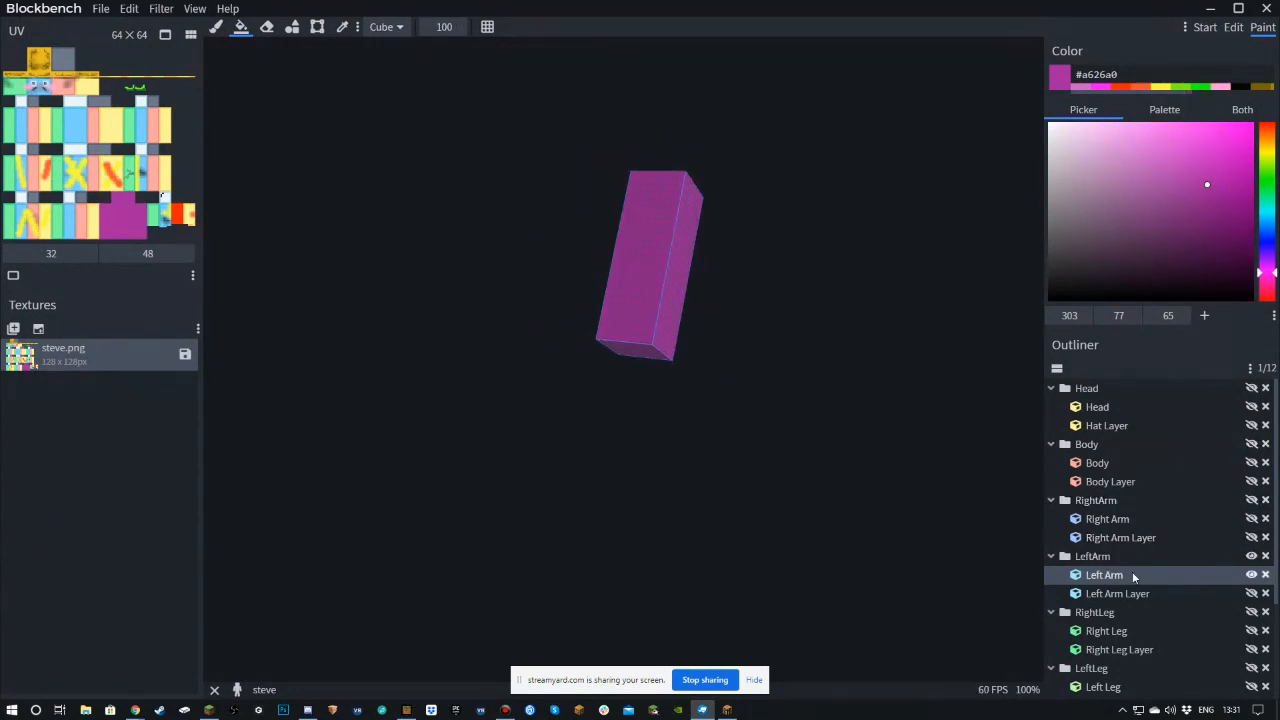
- Shift the paint color's hue to blue #262fa6 and show the Head group again
left_click_drag(1271, 254, 1267, 240)
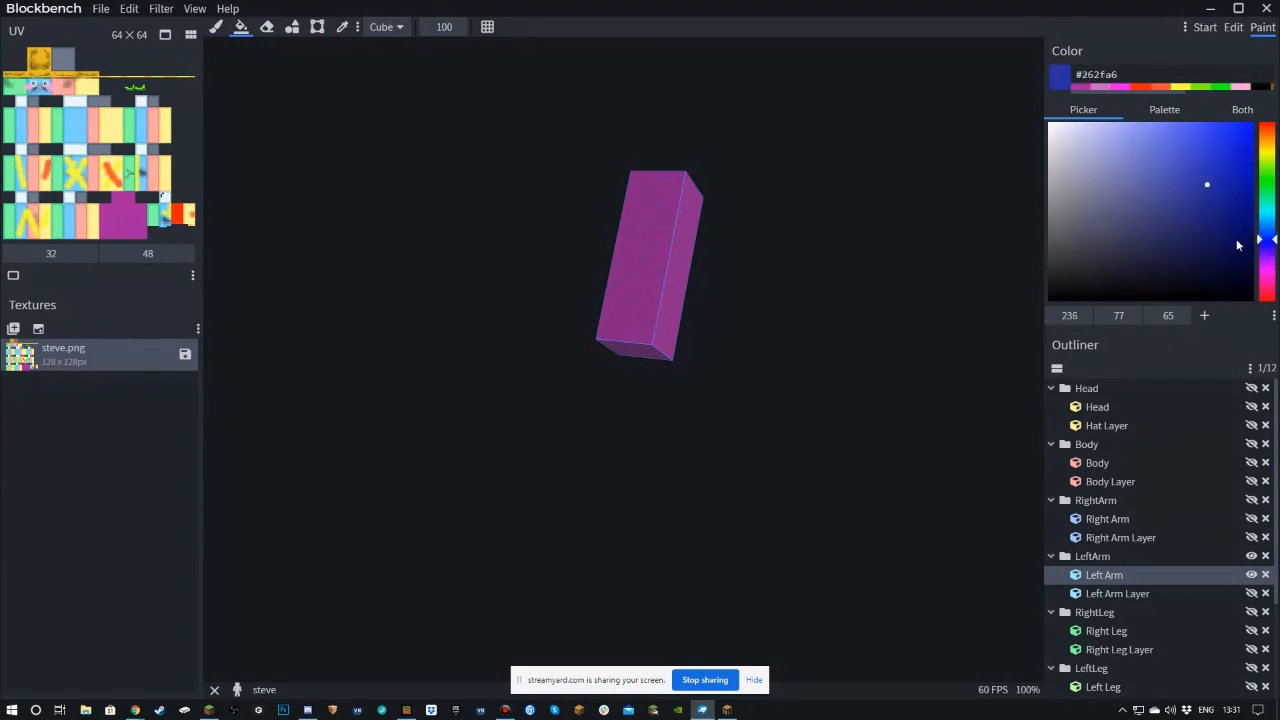
left_click_drag(852, 230, 580, 309)
left_click_drag(746, 237, 751, 251)
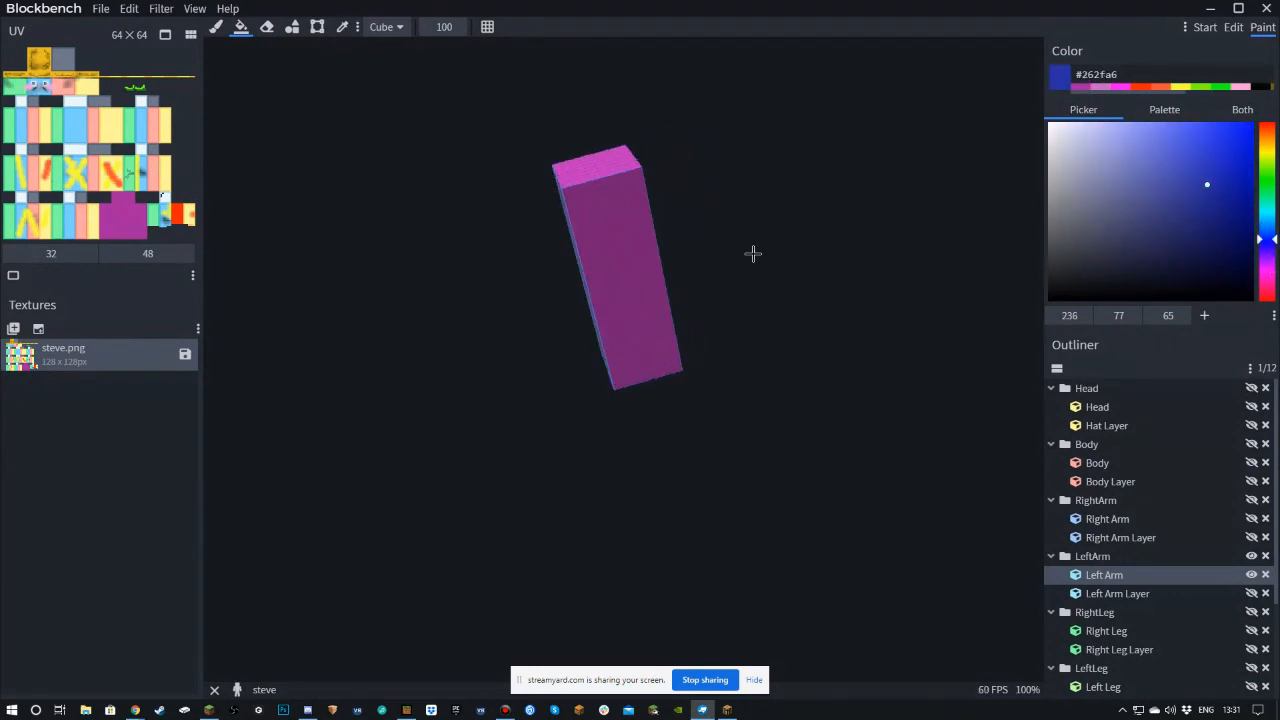
left_click(1251, 388)
mouse_move(840, 349)
left_mouse_down()
mouse_move(971, 349)
mouse_move(840, 331)
left_mouse_up()
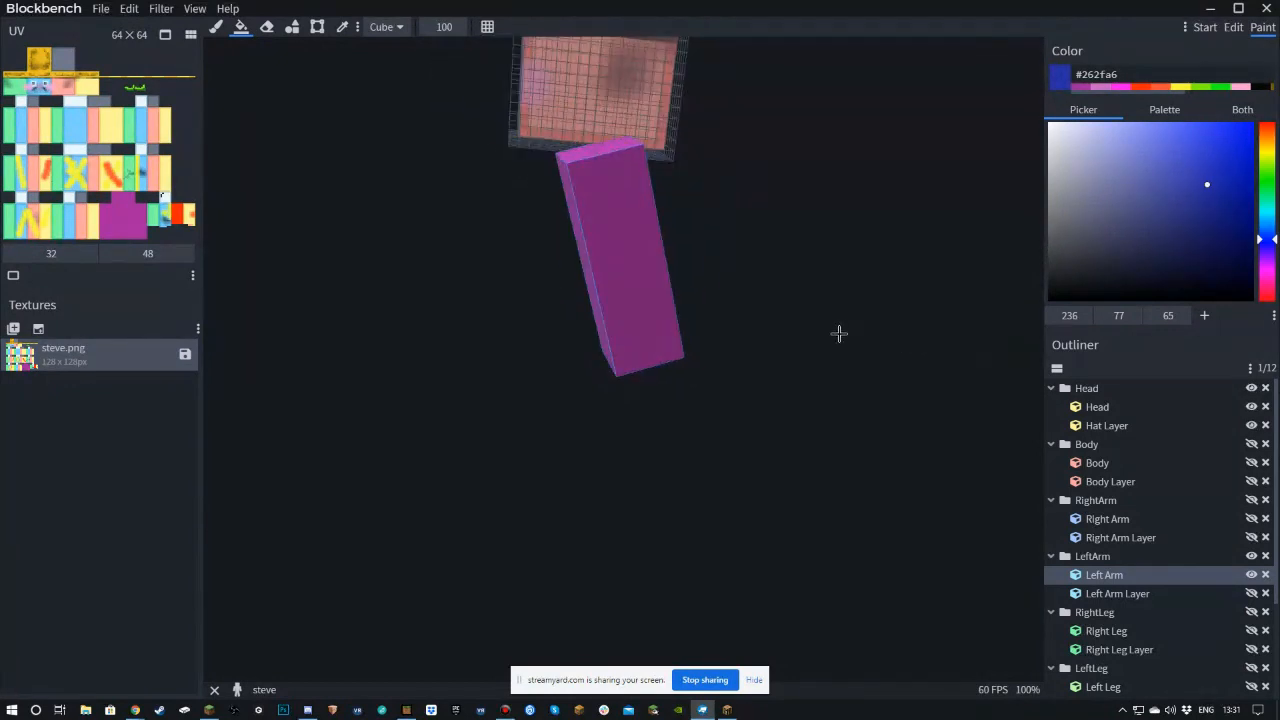
left_click_drag(949, 344, 885, 342)
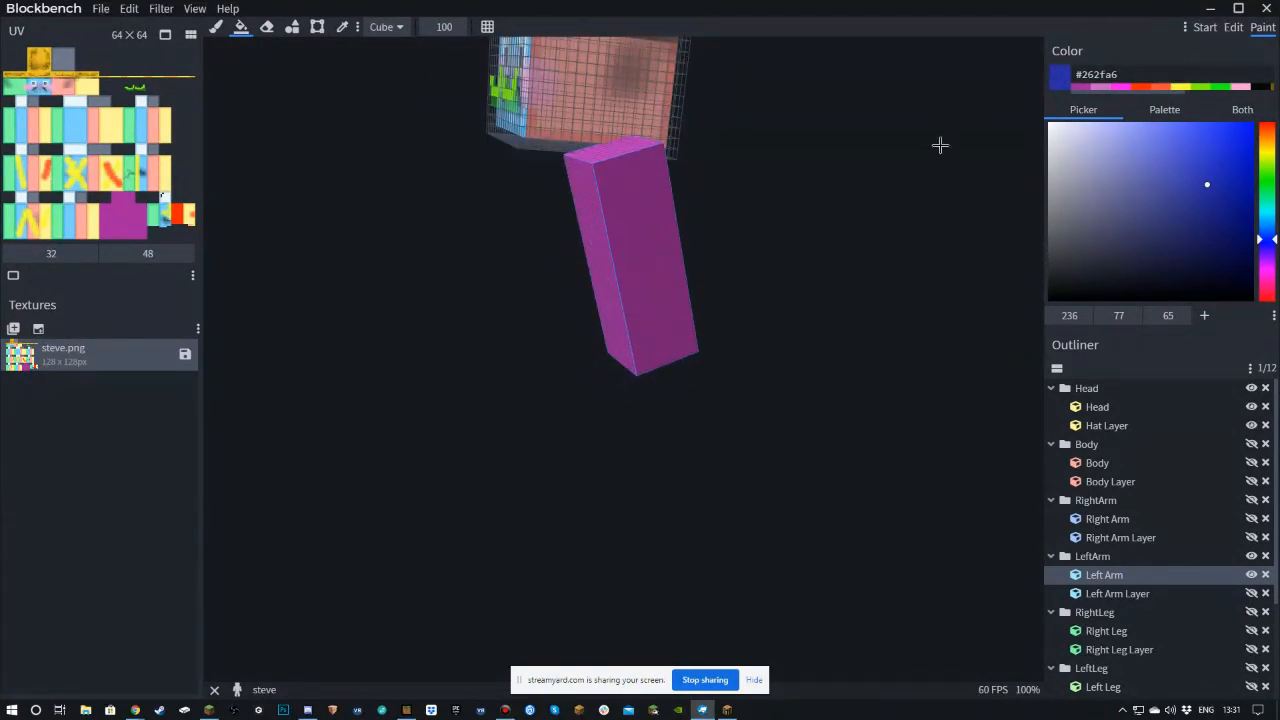
- Paint a small anchor-like symbol near the top of the Left Arm's outer side with a size 1 brush in #3540d1
left_click(1202, 157)
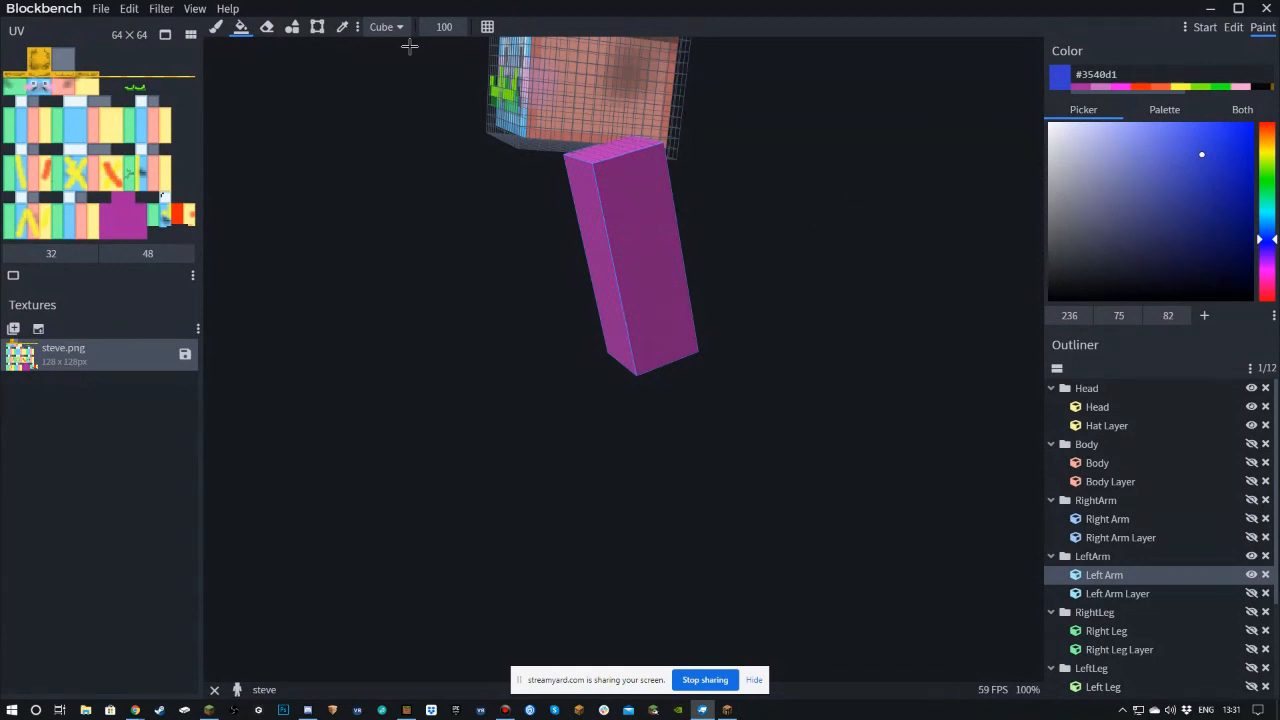
left_click(216, 26)
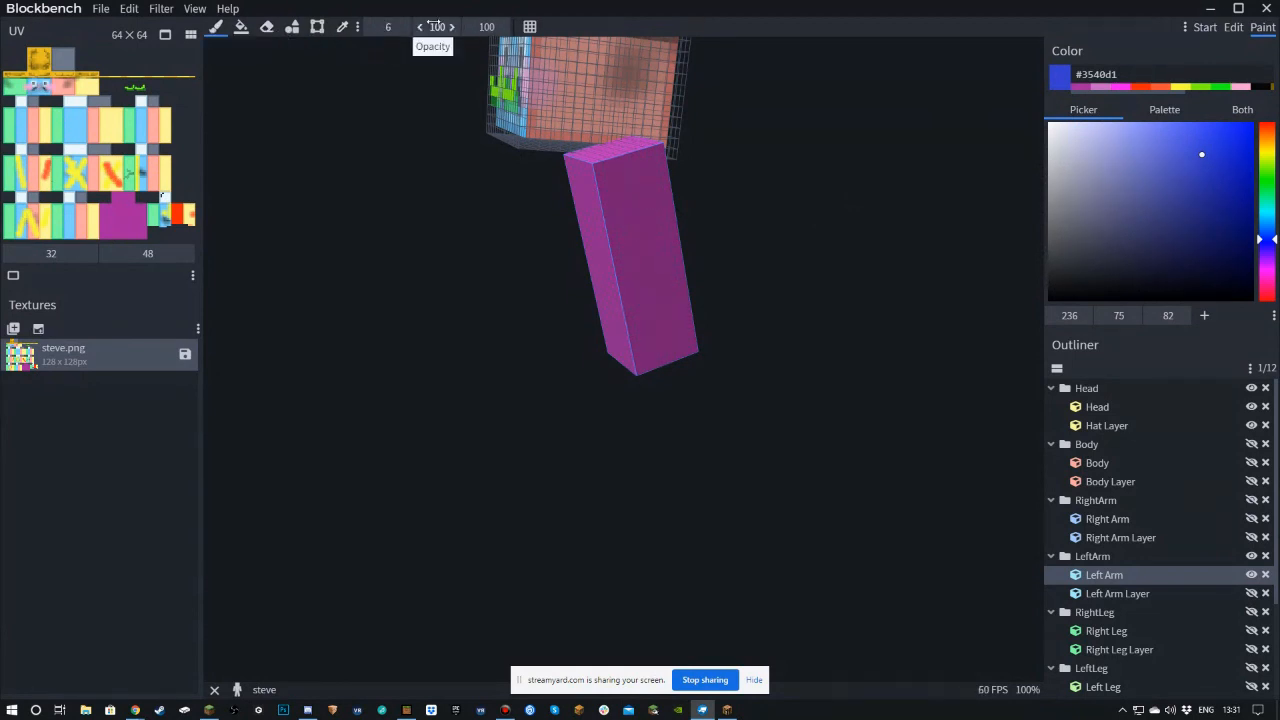
left_click_drag(388, 27, 316, 26)
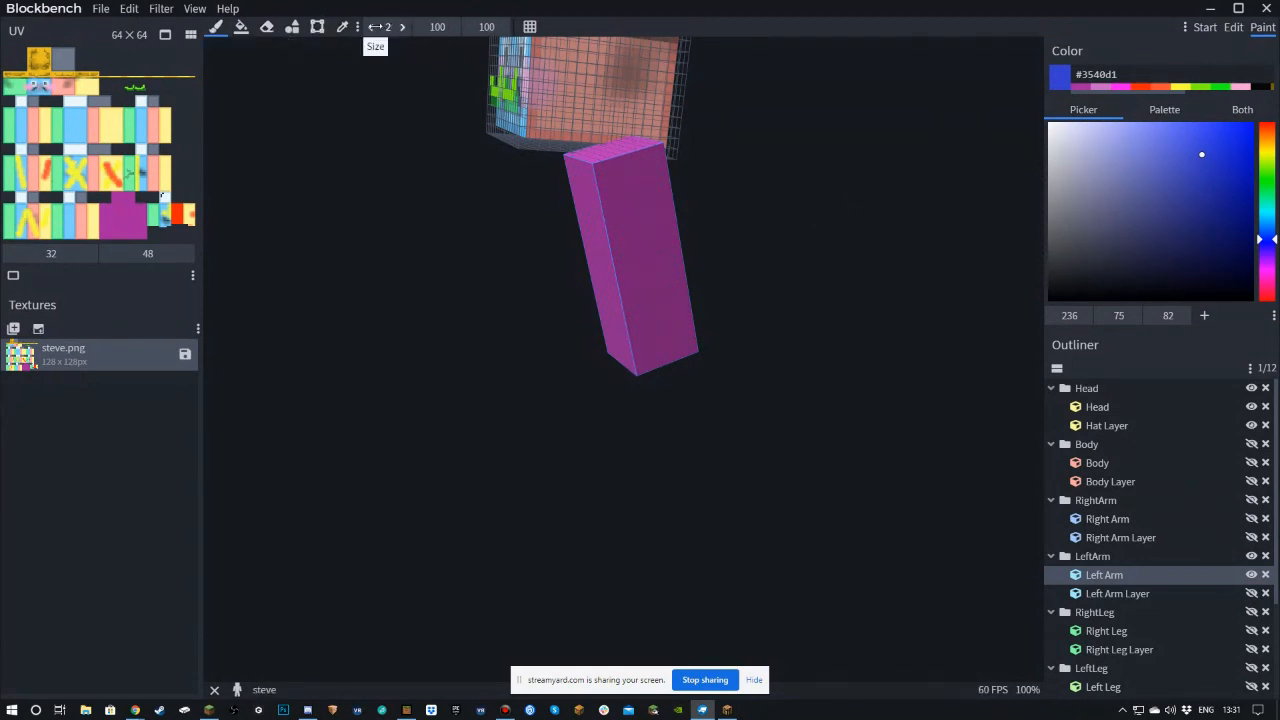
left_click(376, 27)
left_click_drag(620, 215, 653, 211)
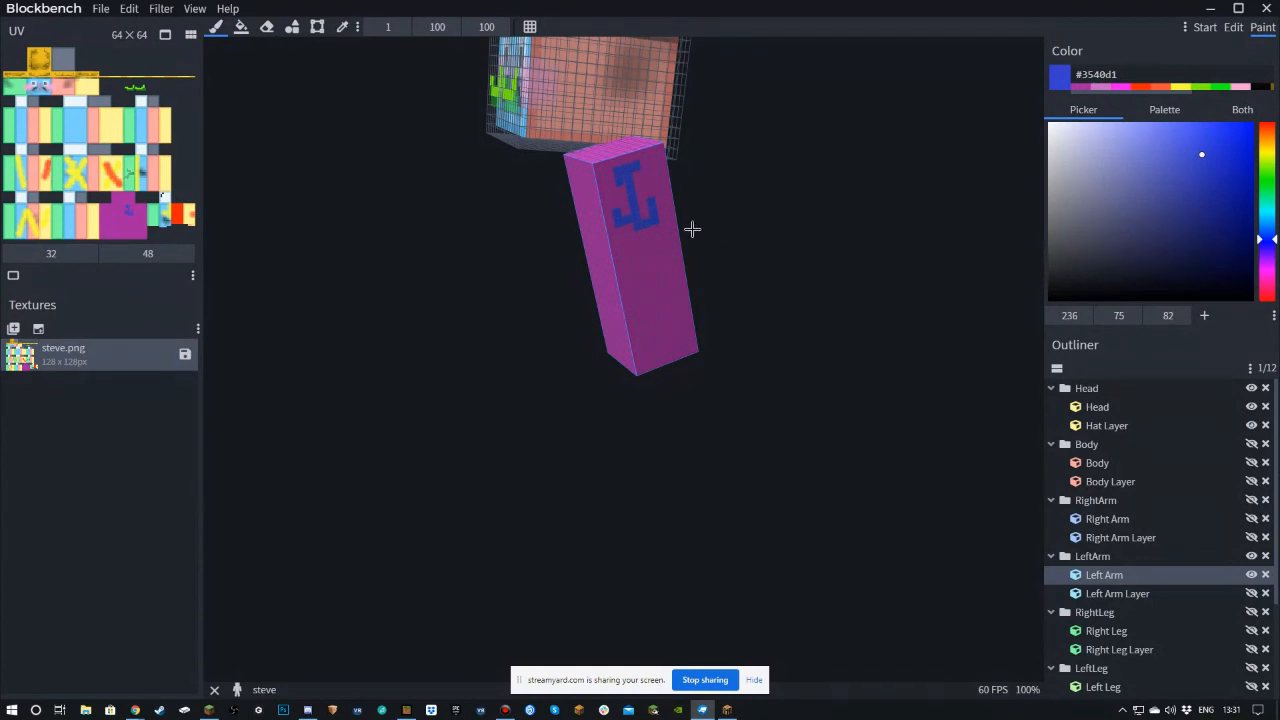
key("ctrl+z")
right_click_drag(750, 190, 757, 322)
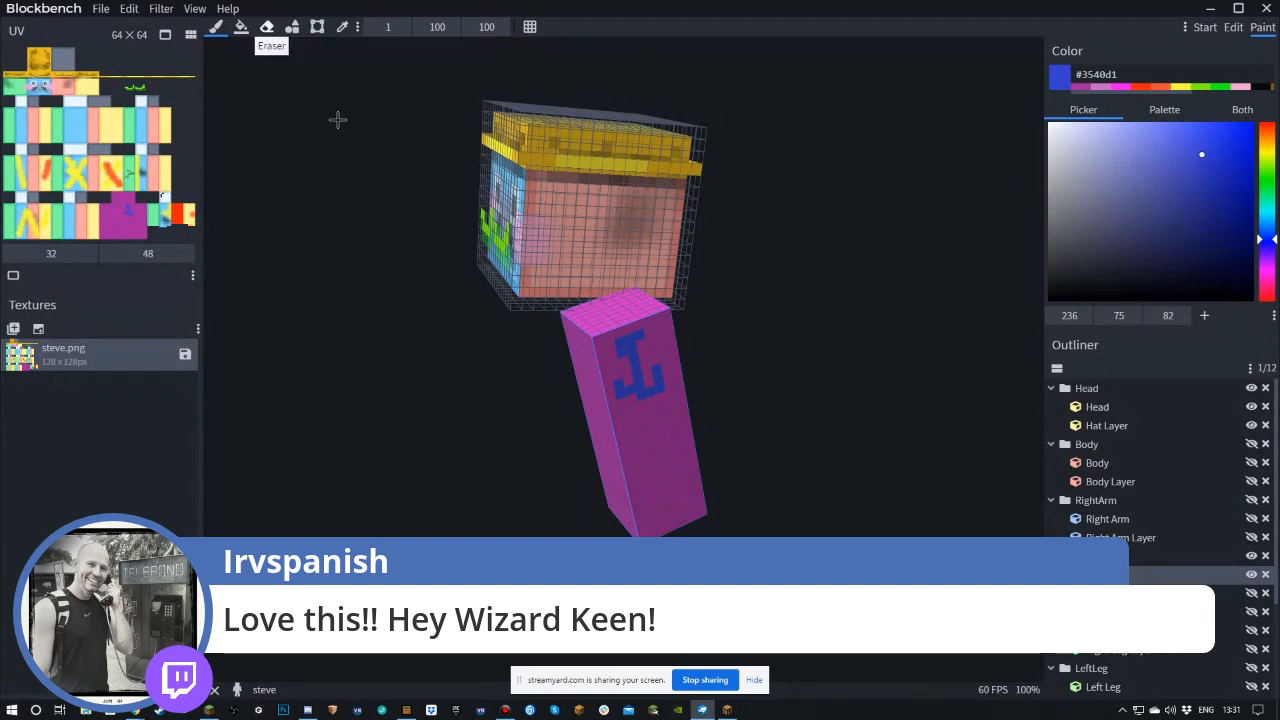
mouse_move(757, 400)
right_mouse_down()
mouse_move(757, 383)
mouse_move(691, 334)
right_mouse_up()
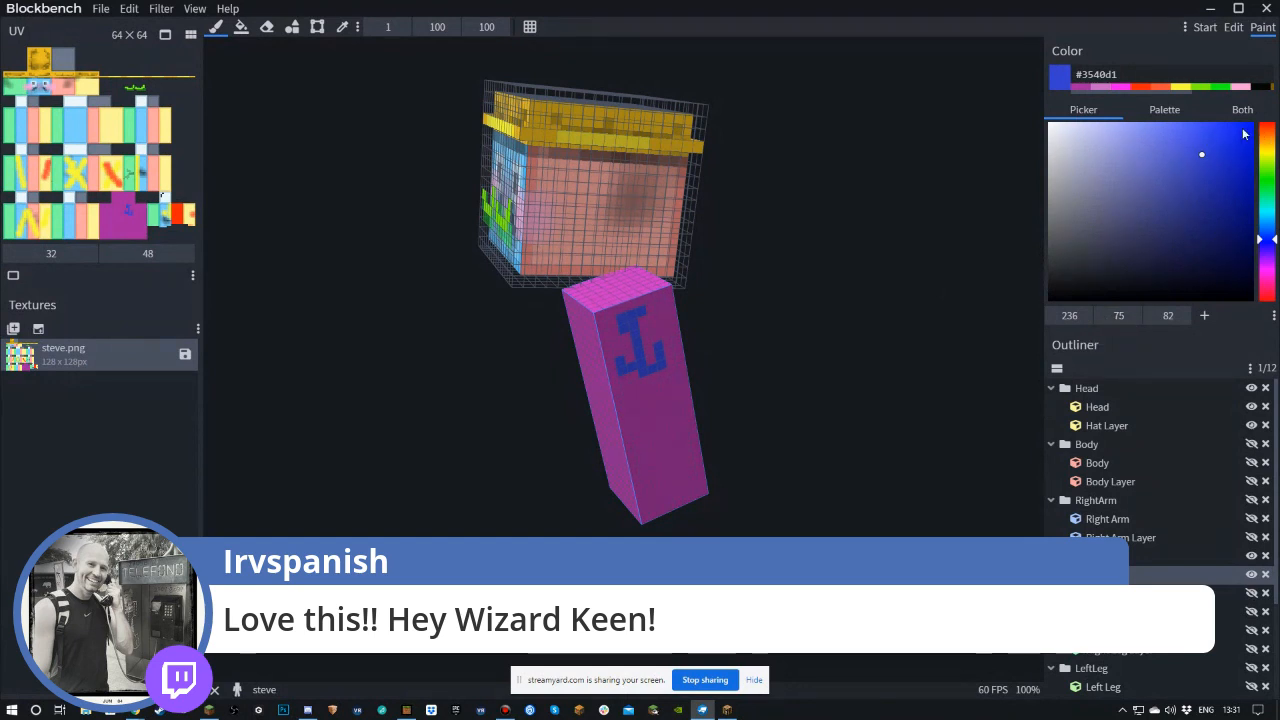
- Try a whole-cube bucket fill of the Left Arm in blue #3540d1 and undo it
left_click(241, 28)
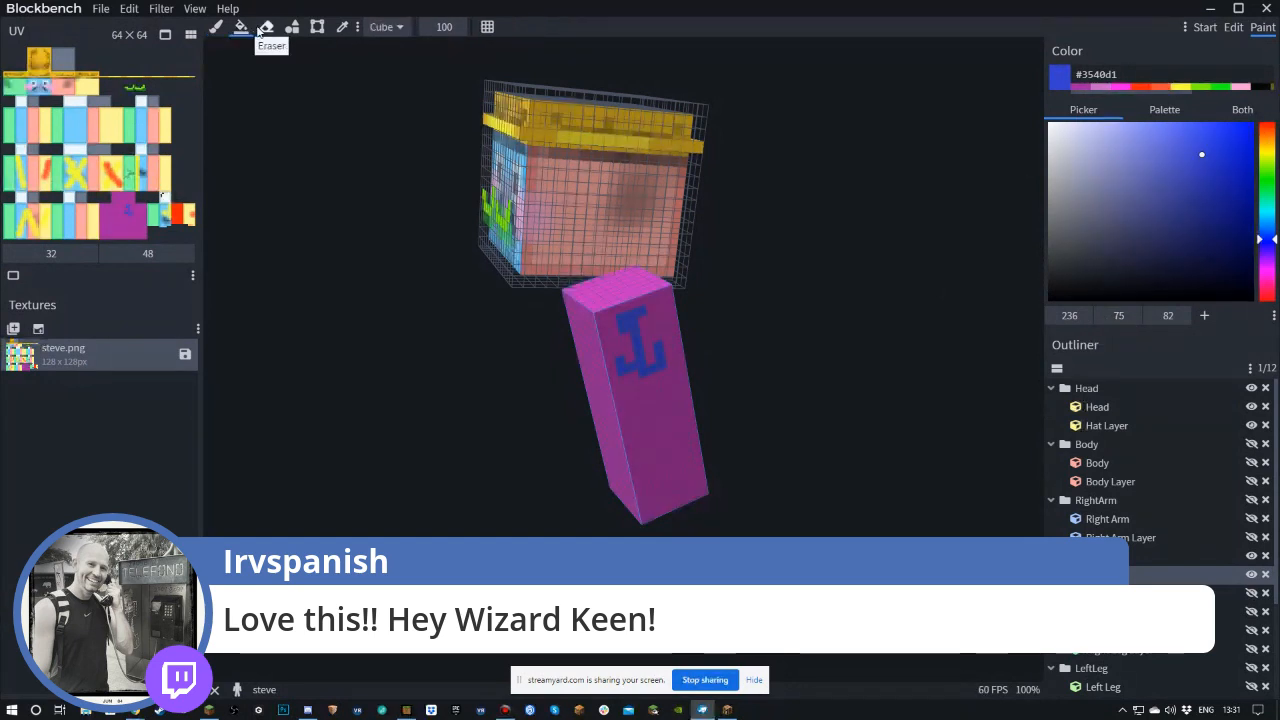
left_click(667, 425)
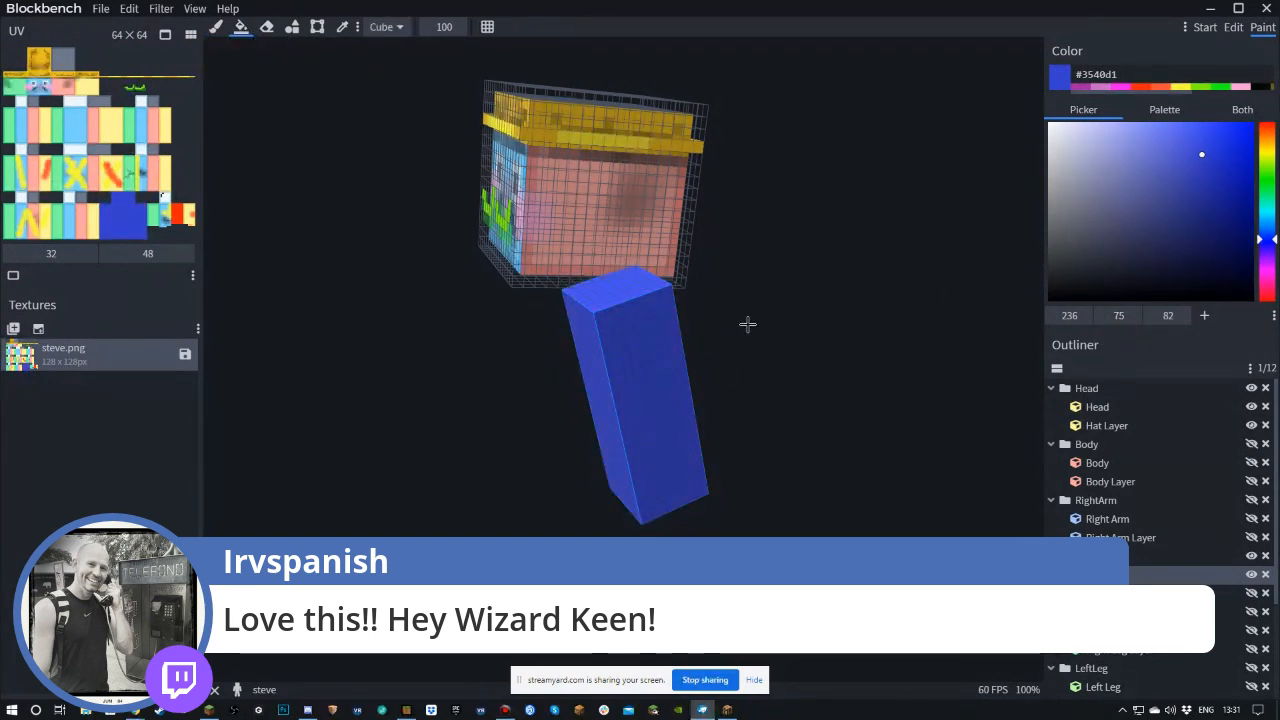
key("ctrl+z")
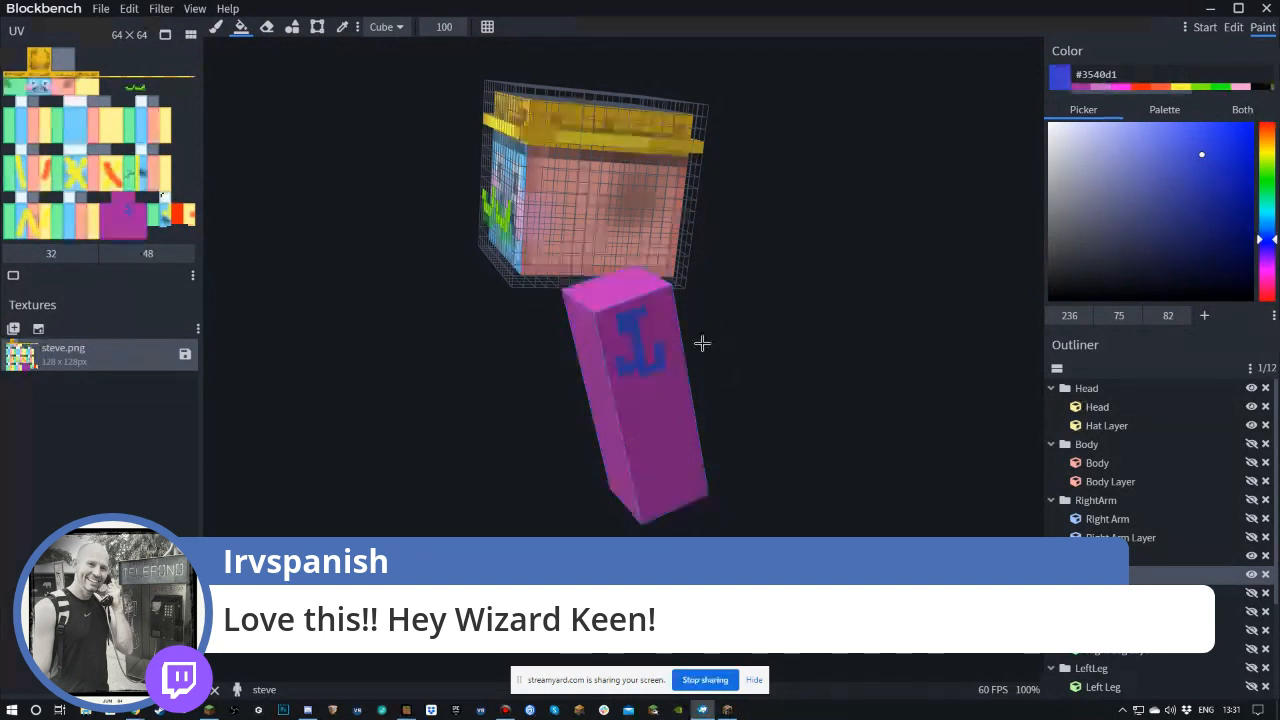
- Set the fill mode to Connected Colors and fill the purple area around the blue symbol with green #5afd1a
left_click(399, 32)
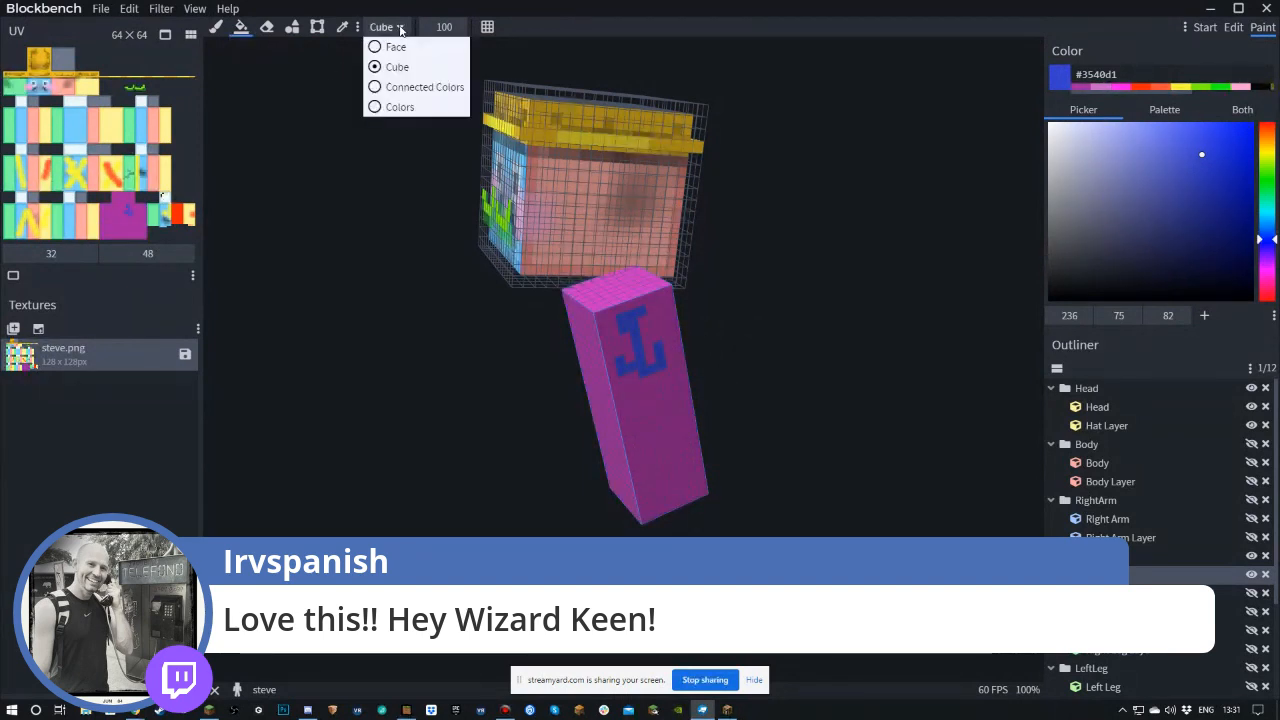
left_click(401, 88)
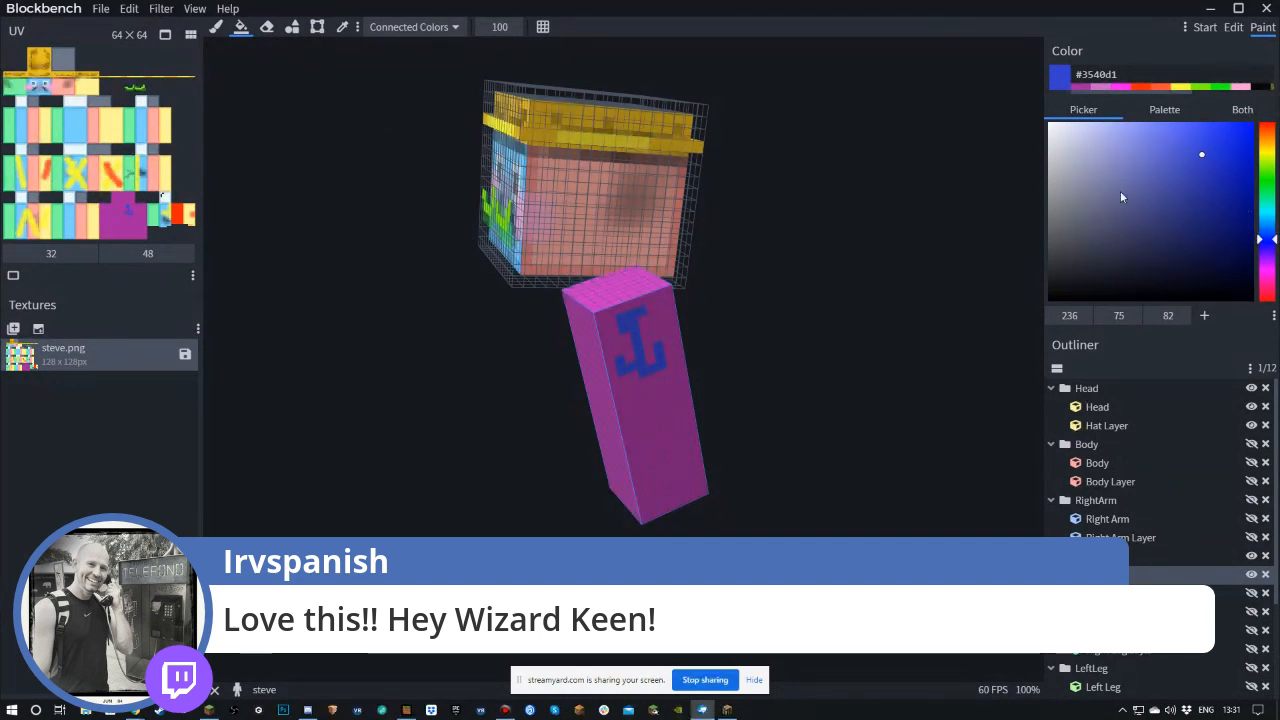
left_click(1270, 176)
left_click(1232, 123)
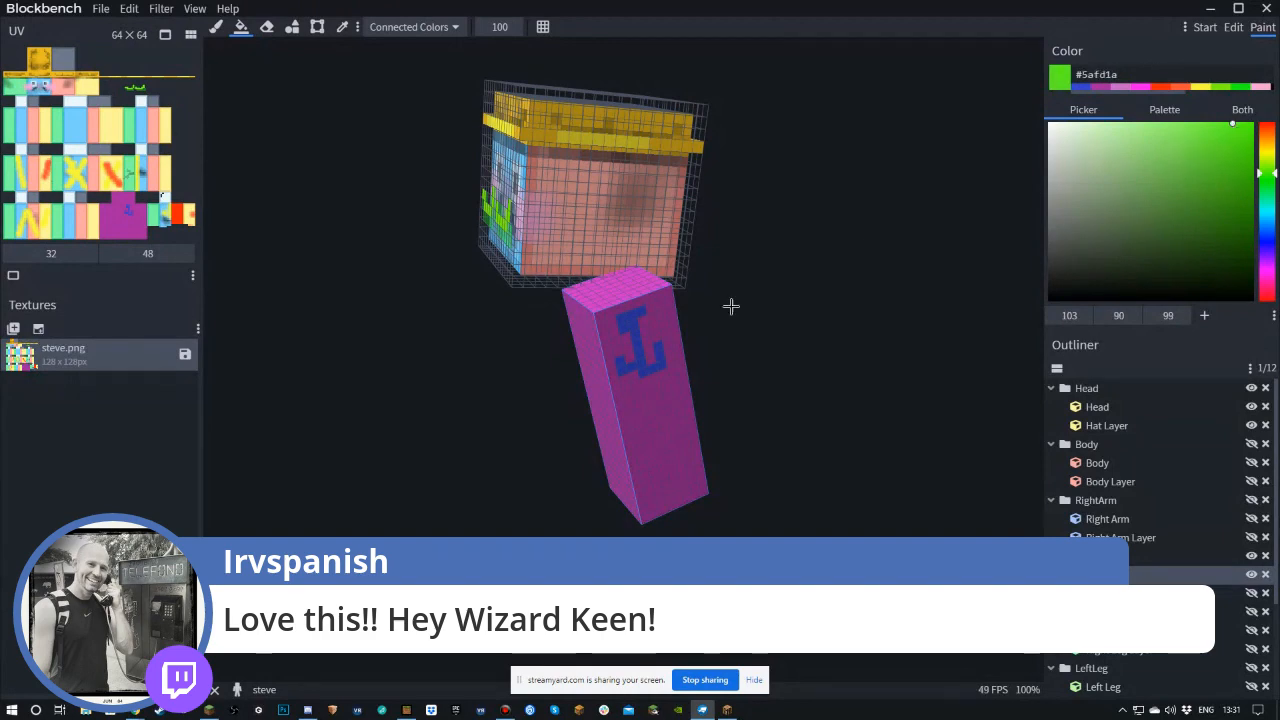
left_click(669, 436)
- Fill the remaining purple faces of the Left Arm with green #5afd1a, leaving the blue symbol untouched
left_click_drag(766, 374, 800, 374)
left_click(667, 334)
left_click(702, 360)
left_click_drag(849, 335, 662, 333)
left_click(520, 325)
mouse_move(318, 333)
left_mouse_down()
mouse_move(567, 253)
mouse_move(471, 311)
left_mouse_up()
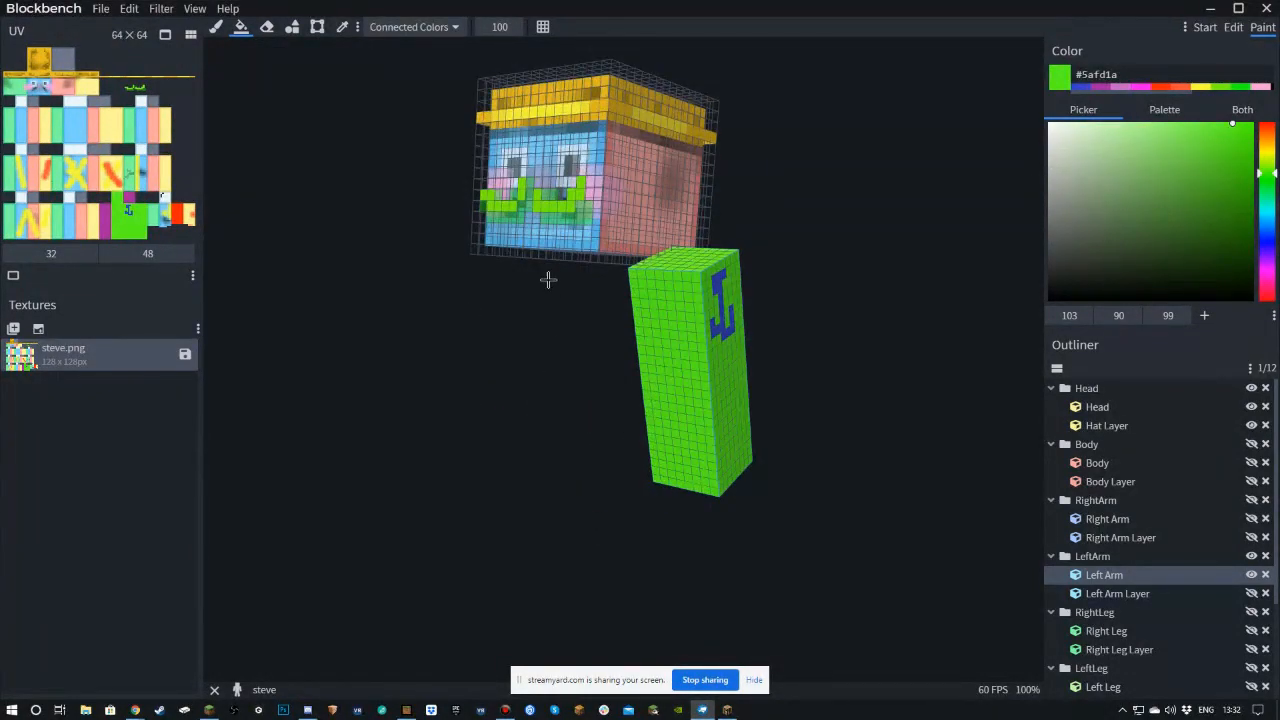
left_click_drag(634, 451, 727, 354)
left_click(689, 365)
left_click(705, 487)
left_click_drag(849, 416, 513, 491)
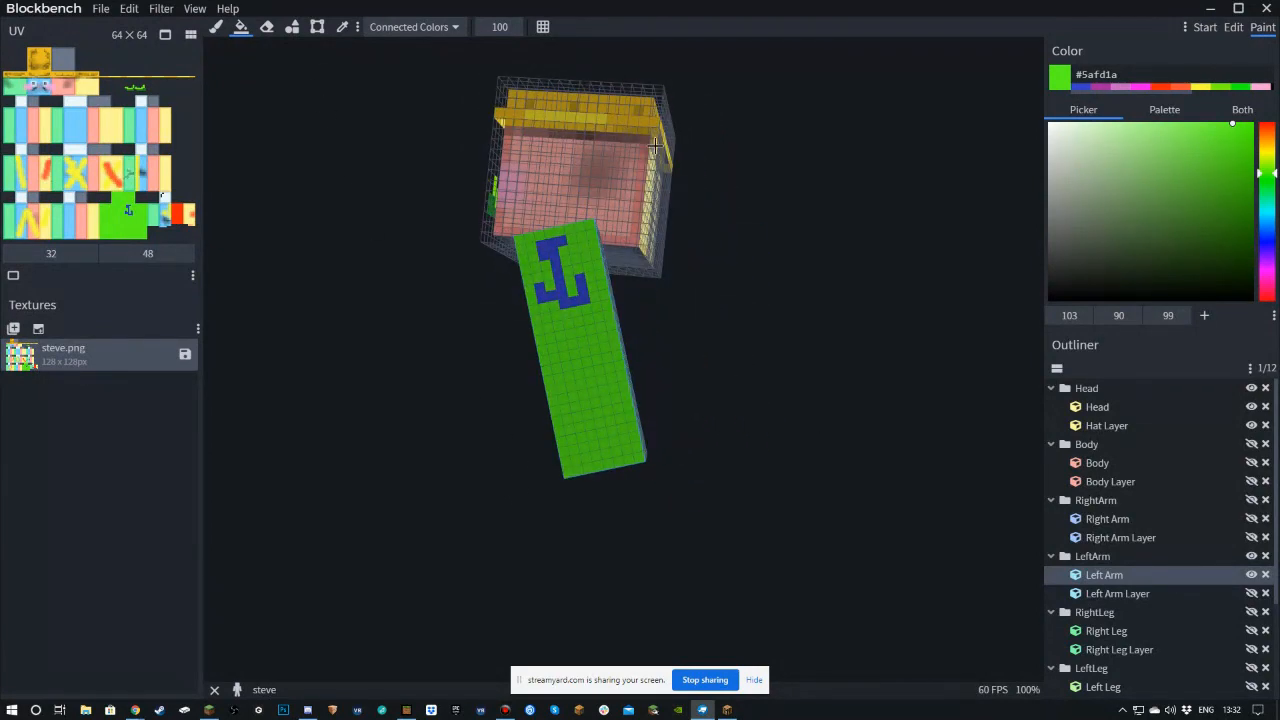
- Set the fill mode to Colors and, with the Hat Layer hidden, fill a blue shade on the Head's front with green #5afd1a
left_click_drag(316, 259, 515, 317)
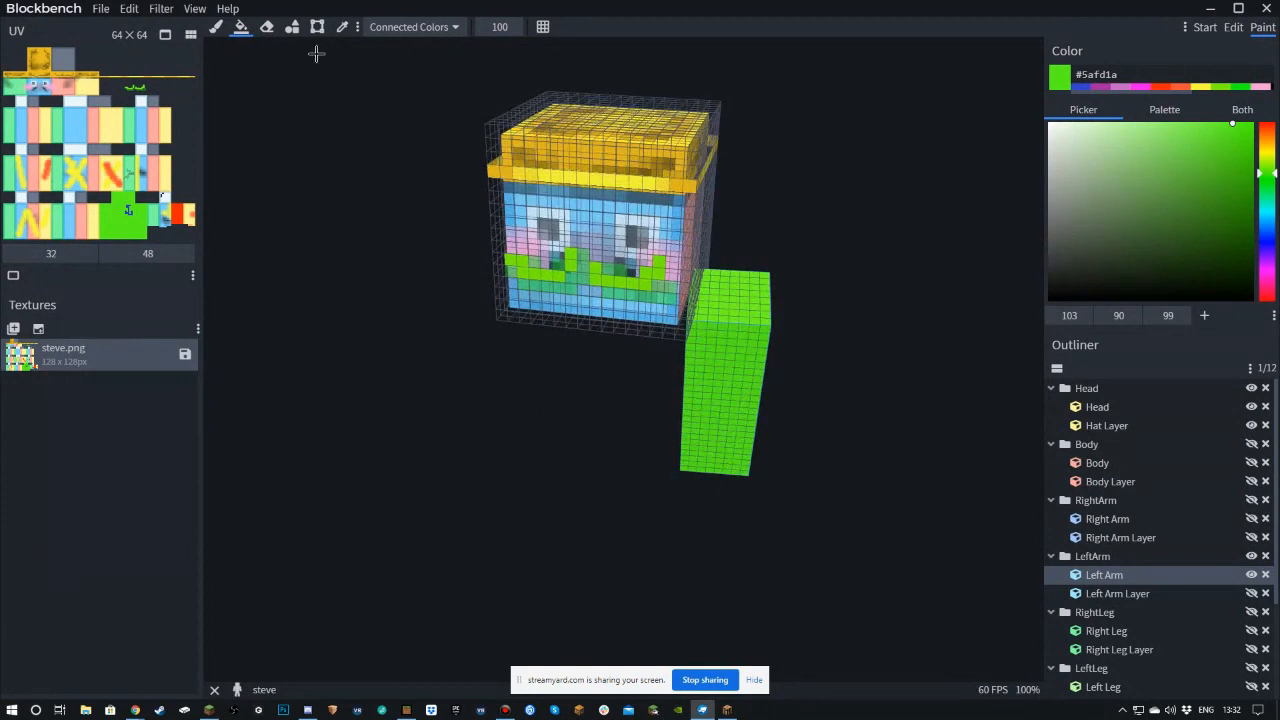
left_click(410, 28)
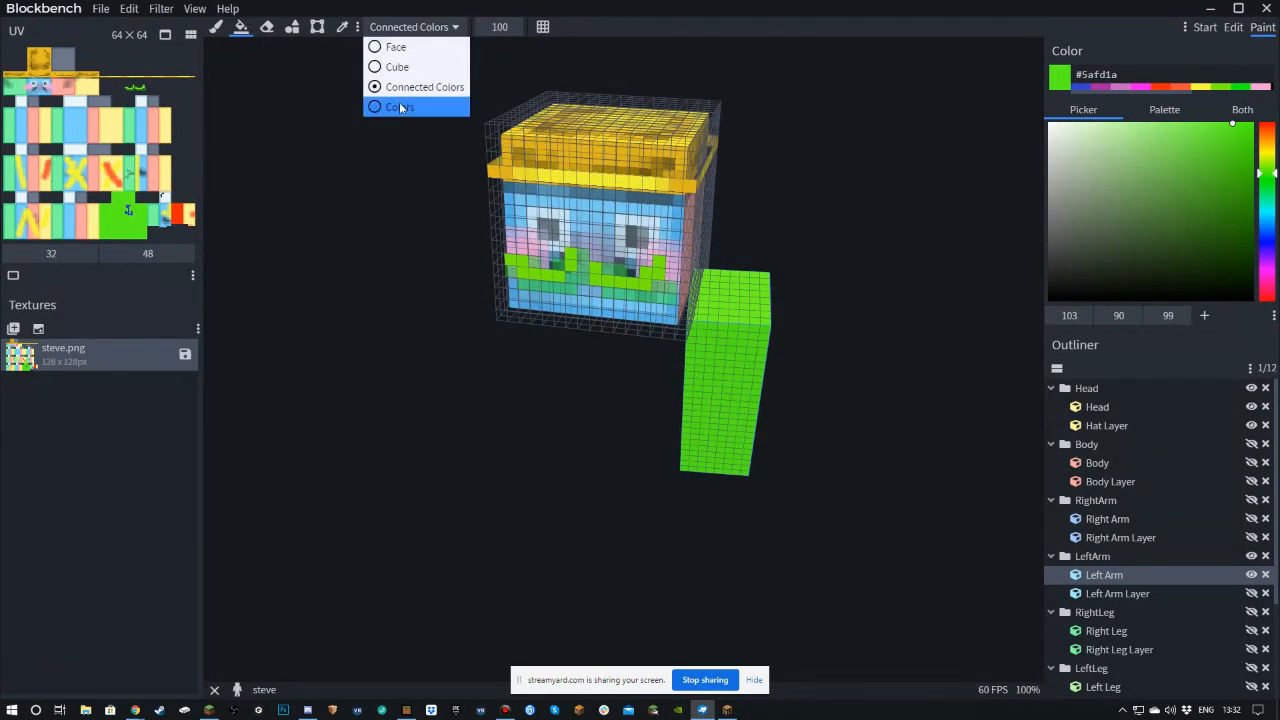
left_click(400, 107)
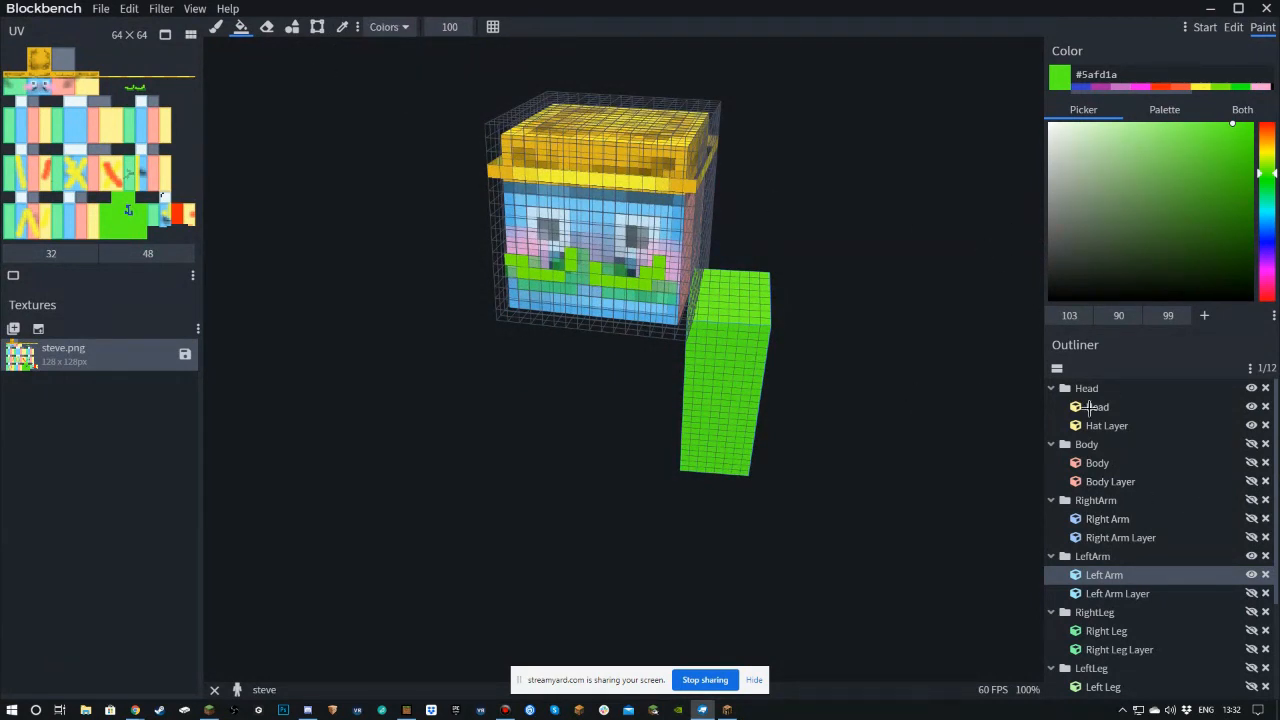
left_click(1251, 425)
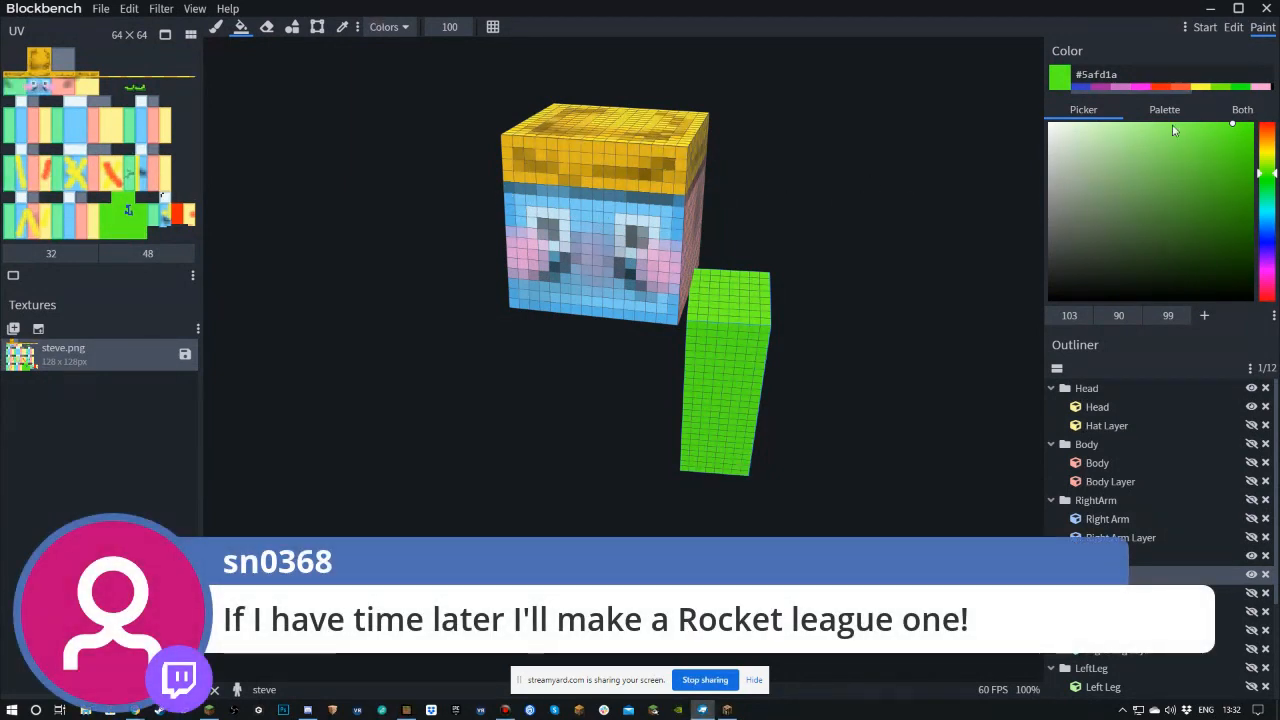
left_click(586, 207)
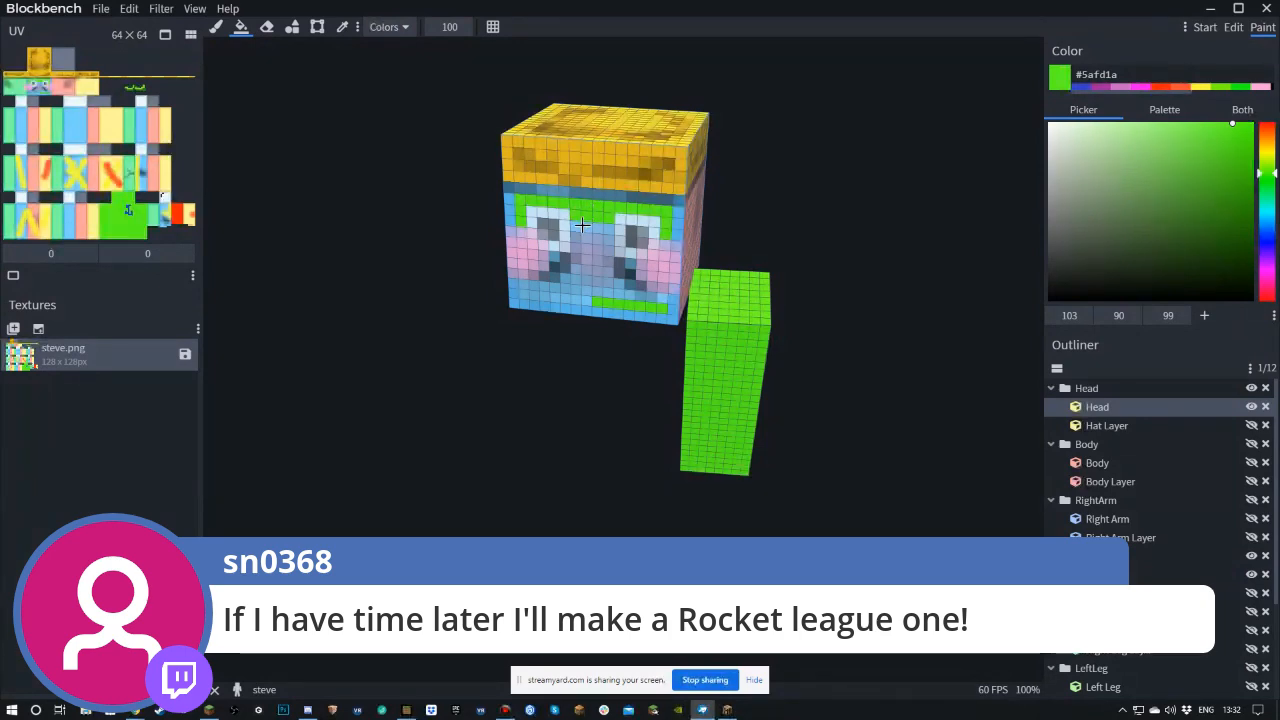
- Fill more colours on the Head's front, sides and back with green #5afd1a in Colors mode
left_click_drag(562, 289, 562, 311)
mouse_move(300, 231)
left_mouse_down()
mouse_move(560, 205)
mouse_move(686, 211)
left_mouse_up()
left_click(649, 194)
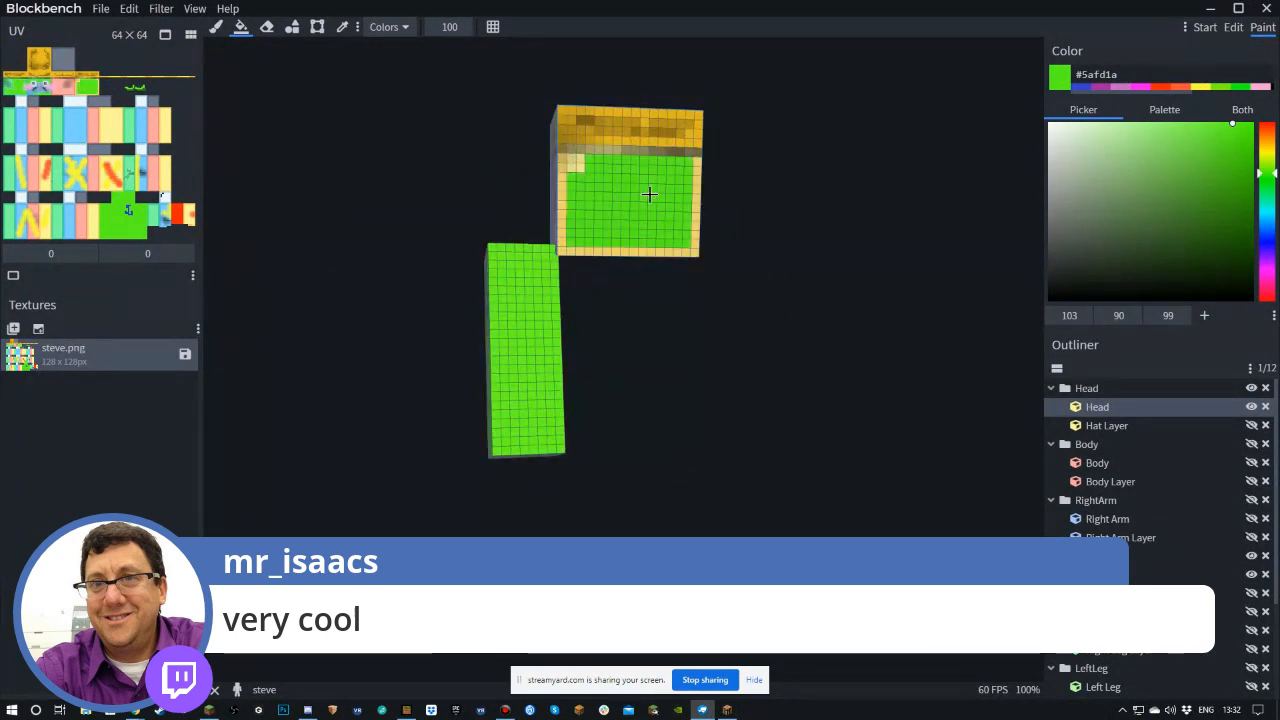
mouse_move(429, 180)
left_mouse_down()
mouse_move(696, 193)
mouse_move(640, 200)
left_mouse_up()
mouse_move(625, 140)
left_mouse_down()
mouse_move(612, 230)
mouse_move(703, 223)
mouse_move(431, 245)
mouse_move(525, 262)
mouse_move(511, 289)
mouse_move(483, 231)
mouse_move(547, 234)
left_mouse_up()
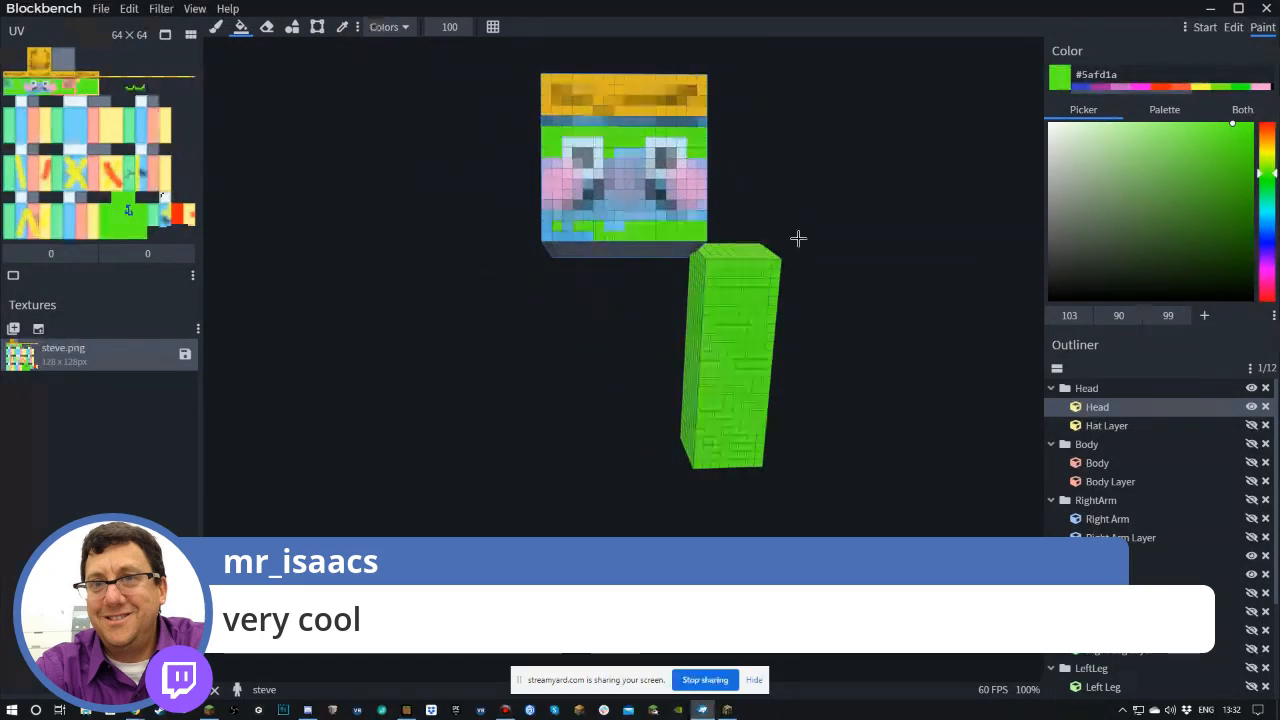
- Replace the green all around the Head with orange #fd9e1a using the Colors fill mode
left_click(1266, 140)
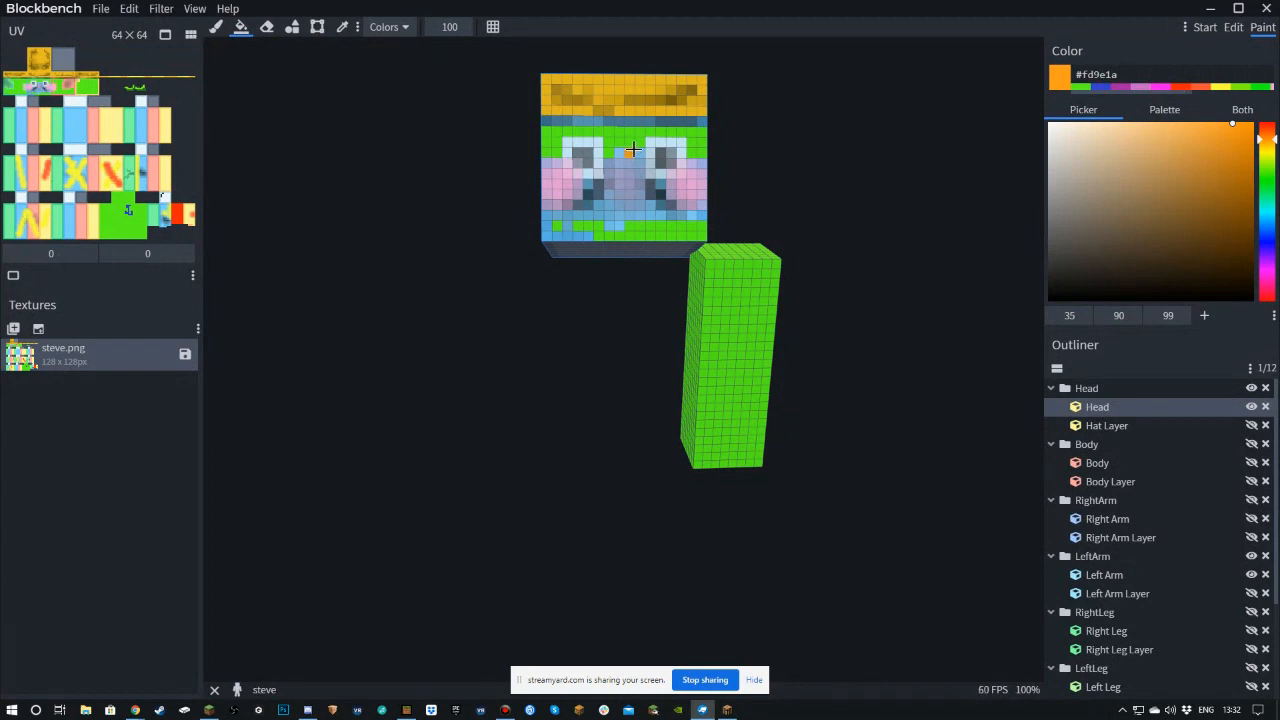
left_click_drag(867, 247, 605, 232)
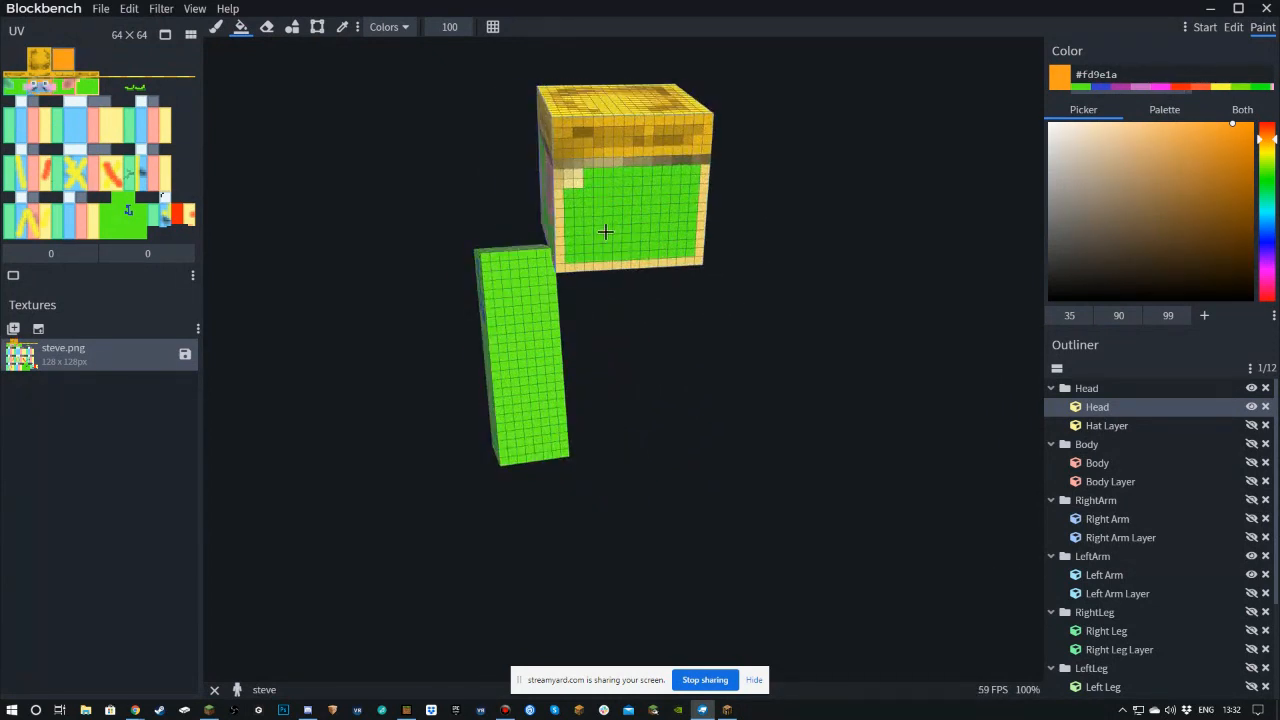
left_click_drag(586, 160, 574, 202)
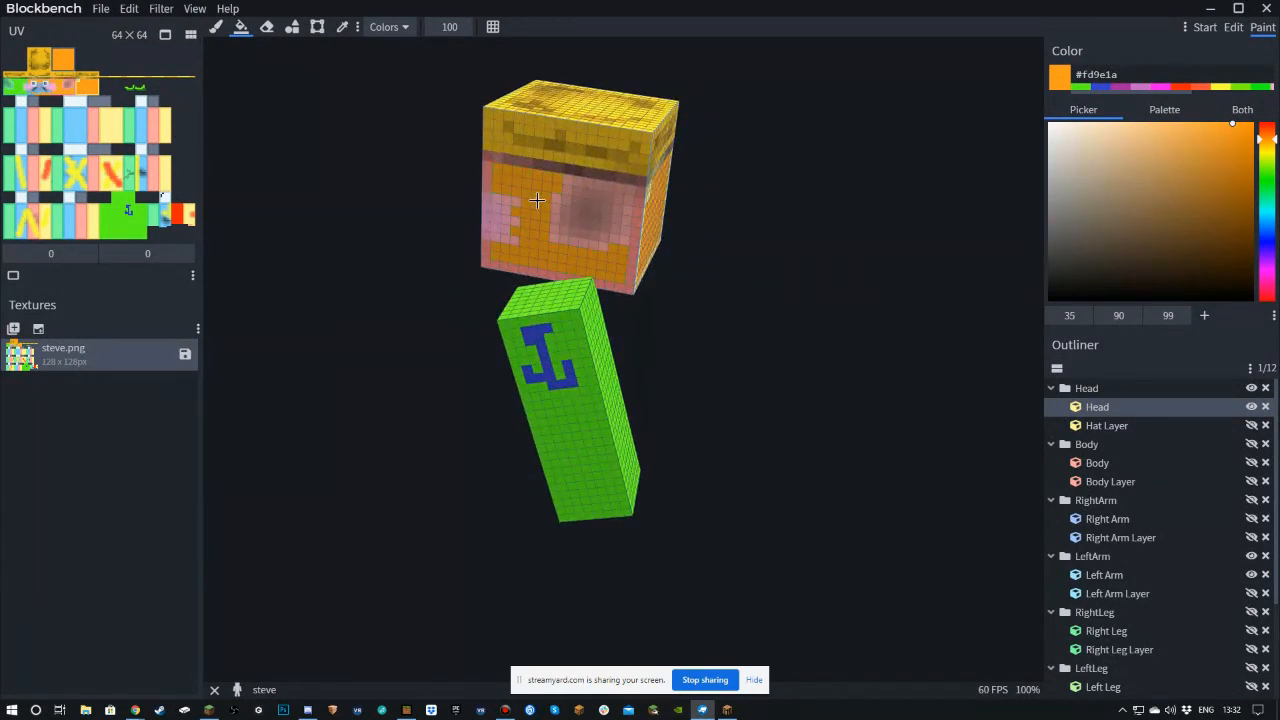
left_click_drag(750, 227, 661, 224)
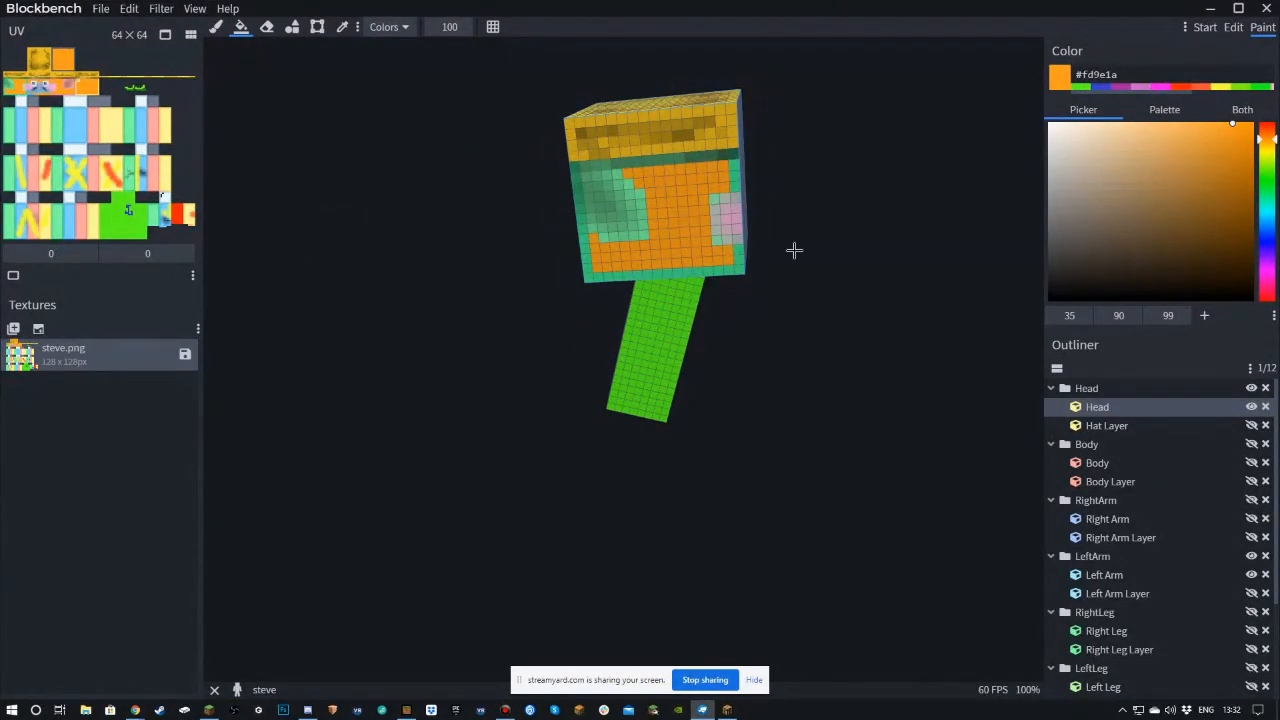
left_click_drag(794, 250, 697, 251)
mouse_move(791, 337)
left_mouse_down()
mouse_move(849, 311)
mouse_move(820, 293)
mouse_move(814, 314)
mouse_move(729, 277)
mouse_move(789, 337)
mouse_move(818, 304)
mouse_move(810, 336)
left_mouse_up()
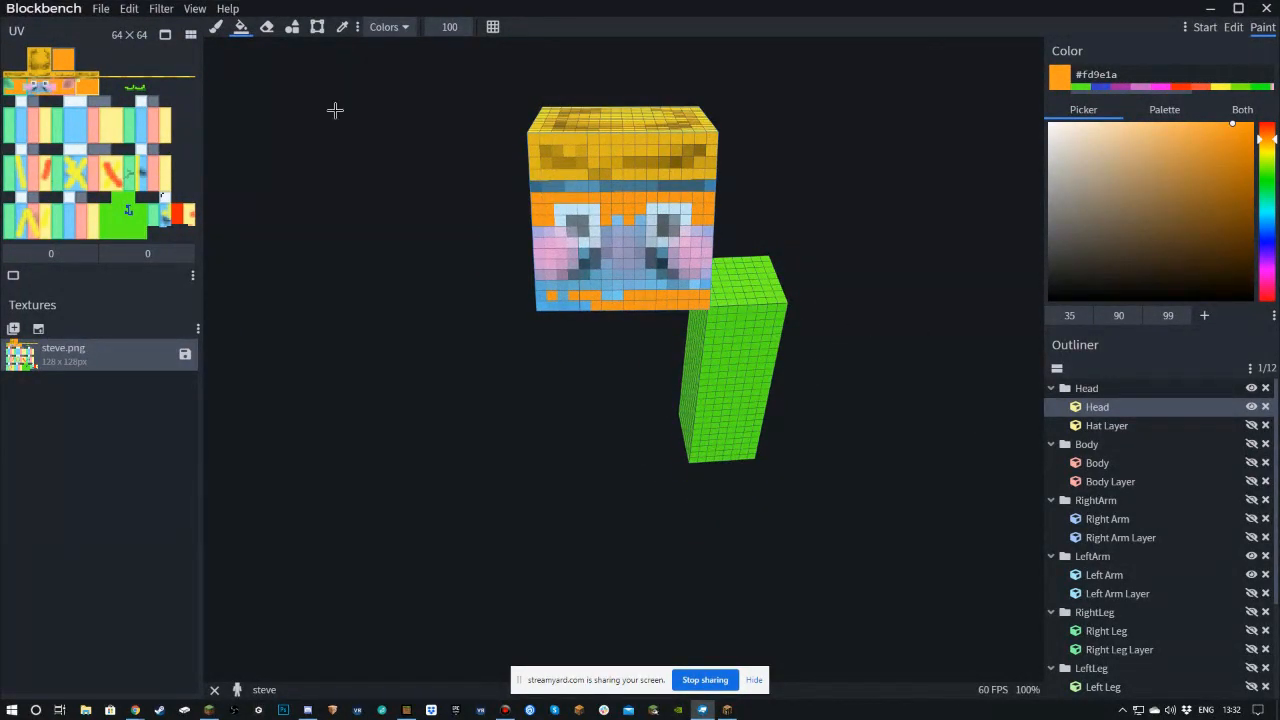
left_click(393, 28)
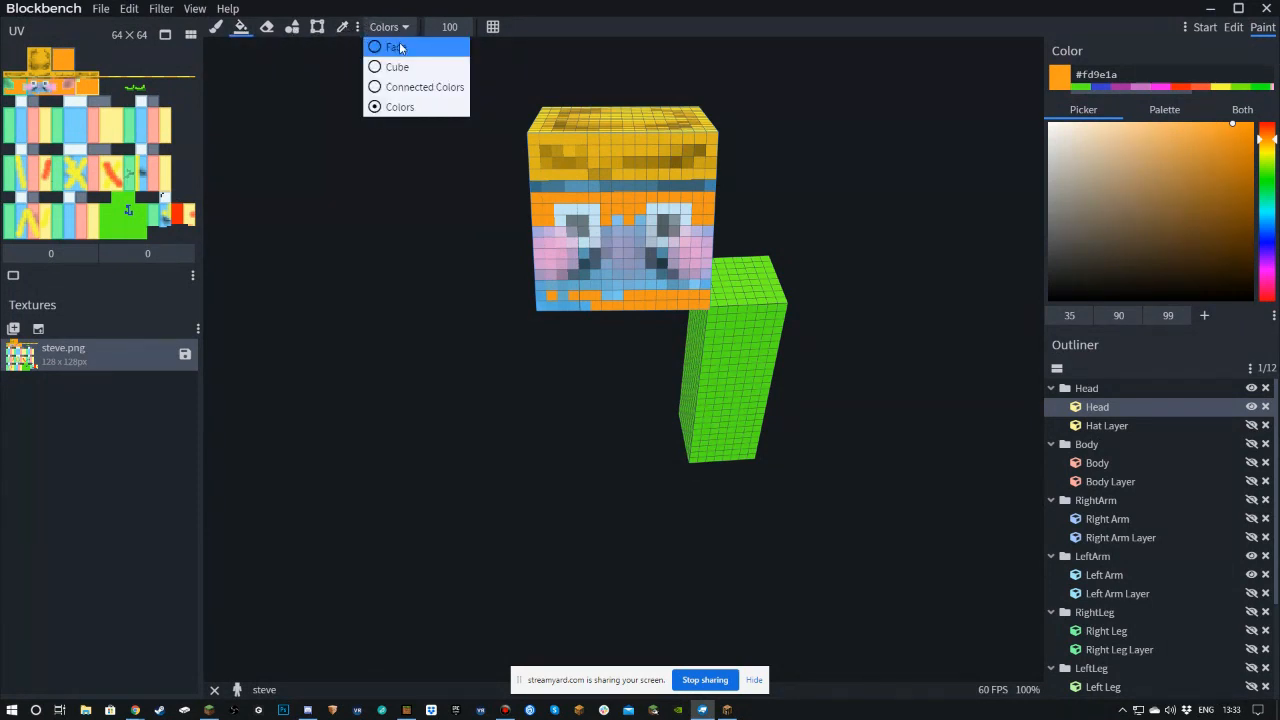
left_click(423, 100)
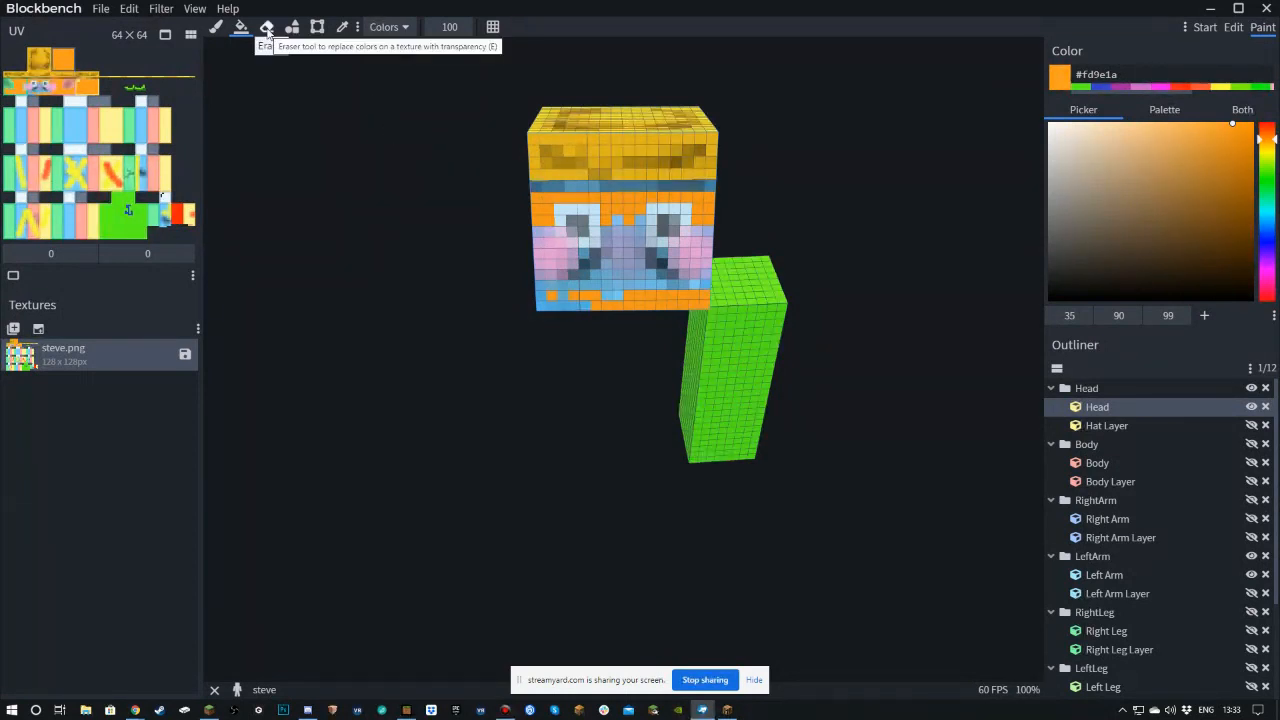
- Make the Hat Layer, Body, RightArm, Left Arm Layer, RightLeg and LeftLeg parts visible again
left_click(1251, 426)
left_click(1251, 444)
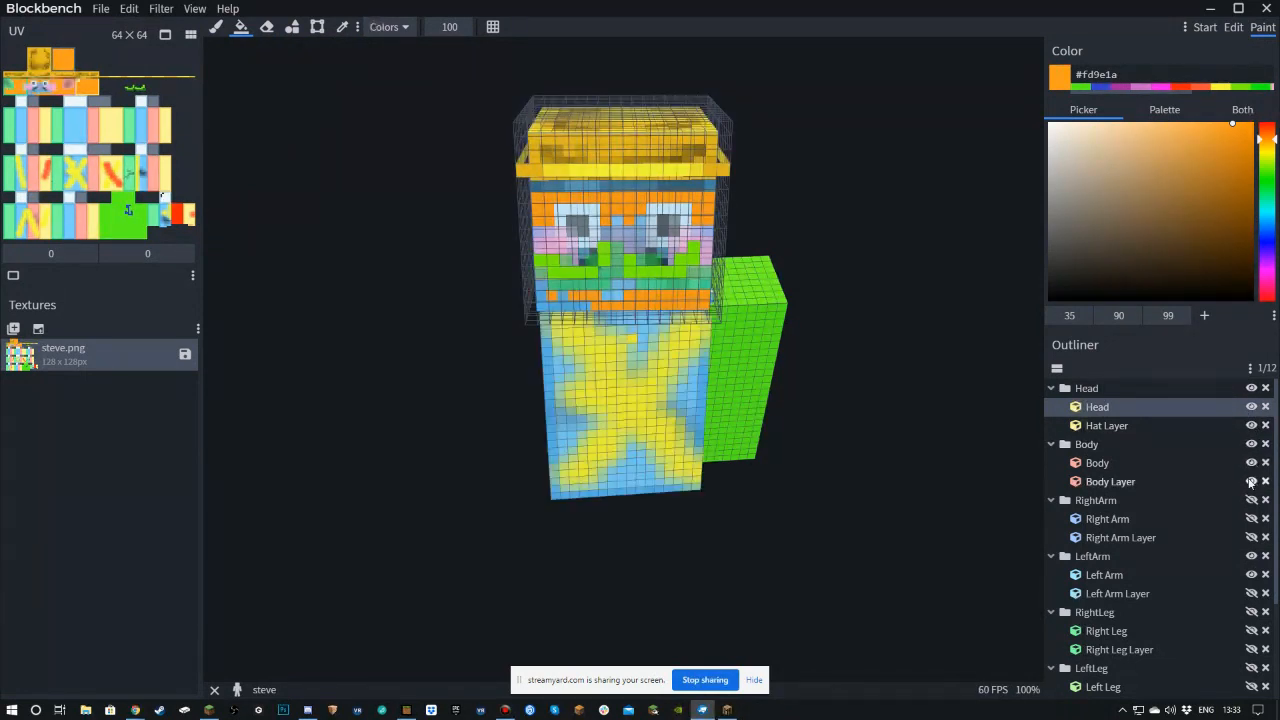
left_click(1251, 500)
left_click(1251, 593)
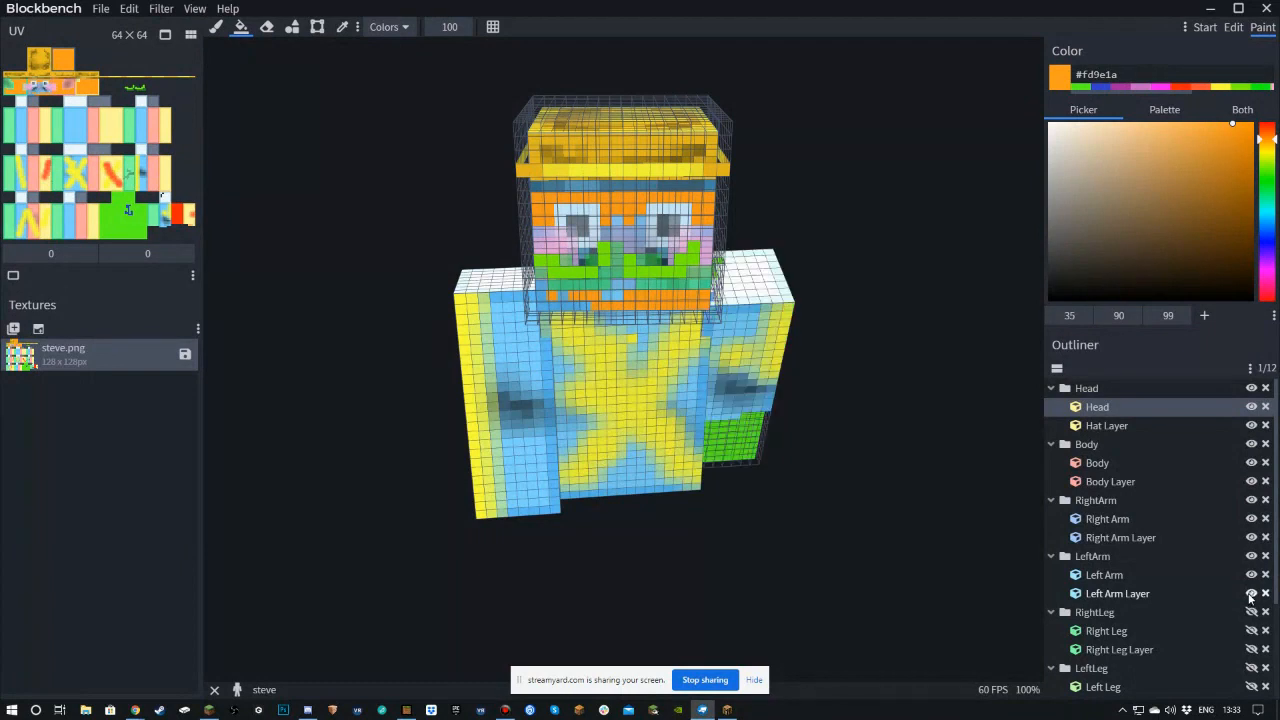
left_click(1251, 612)
left_click(1251, 668)
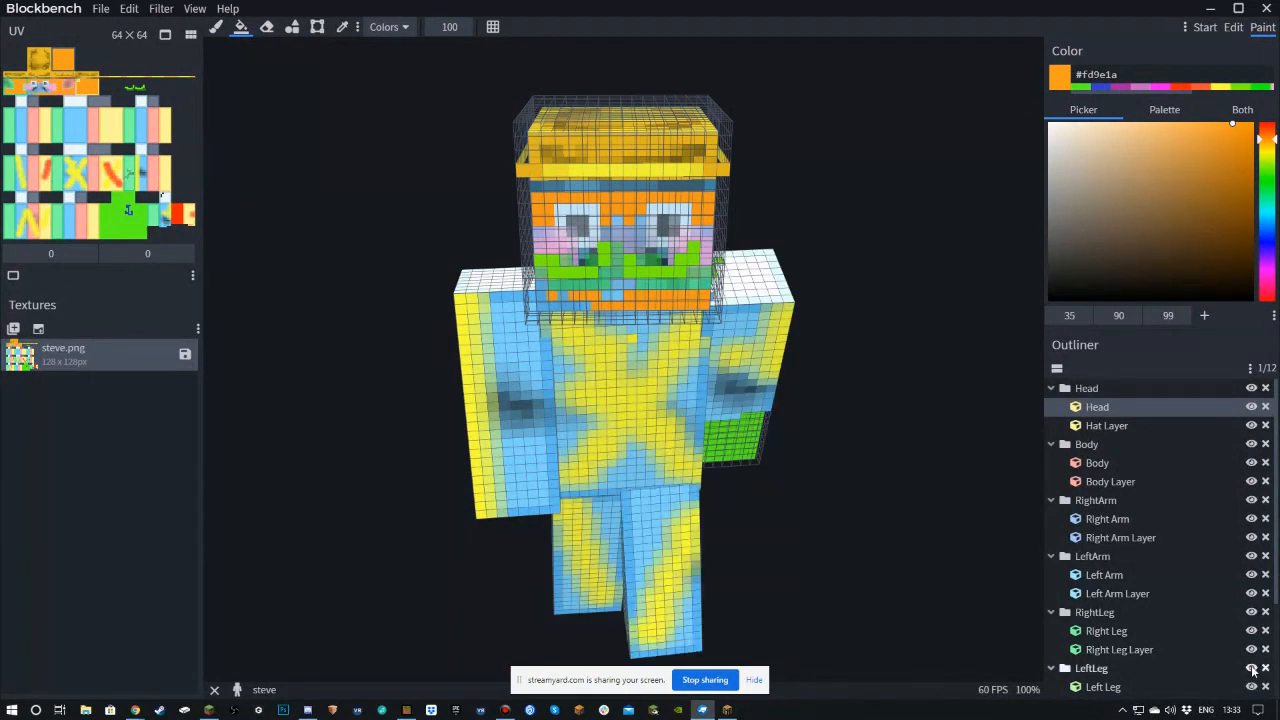
scroll(1234, 650, "down", 2)
scroll(436, 305, "down", 2)
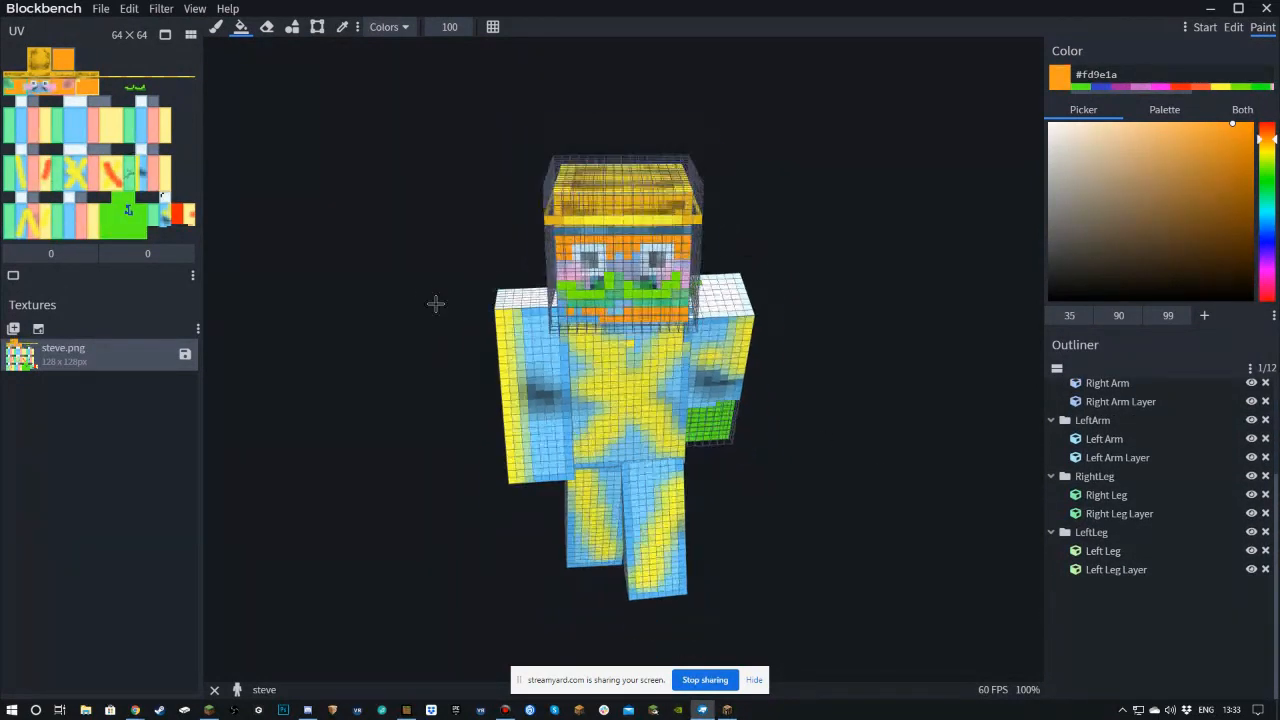
- Use Draw Shape to add a large orange #fd9e1a rectangle on the torso's front with a small block above it
left_click(292, 26)
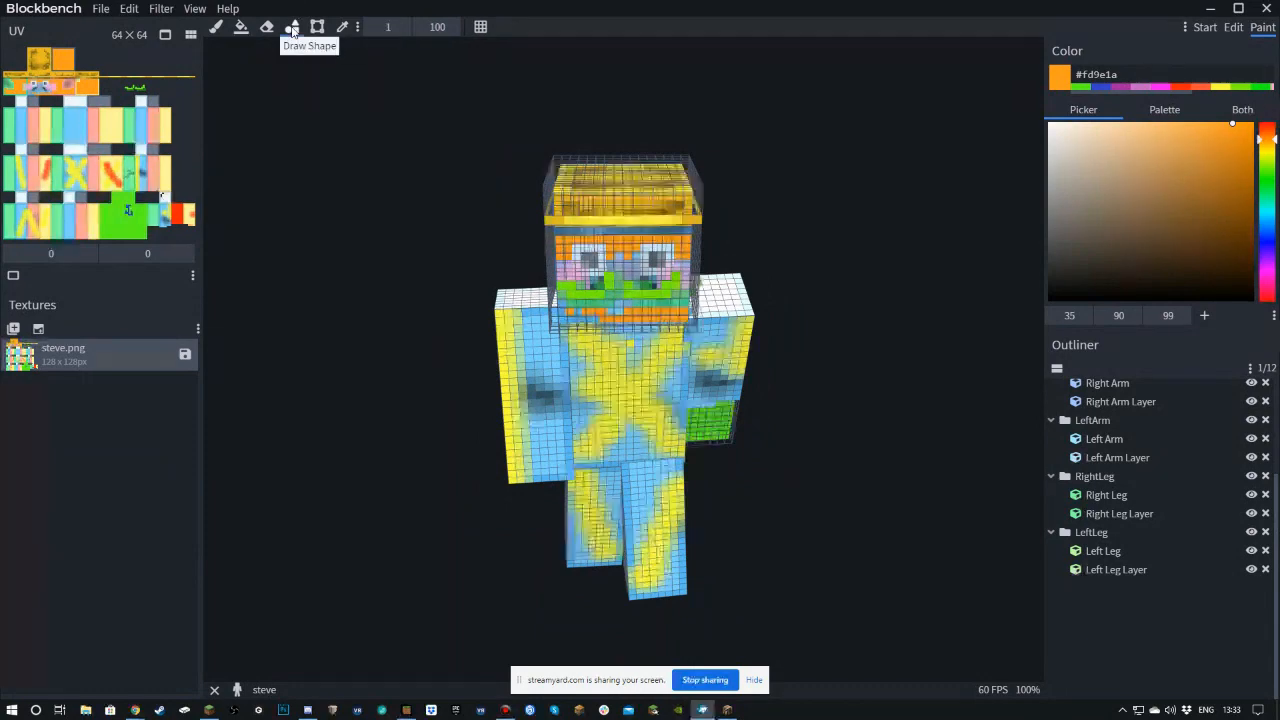
left_click_drag(394, 323, 393, 270)
right_click_drag(393, 270, 388, 337)
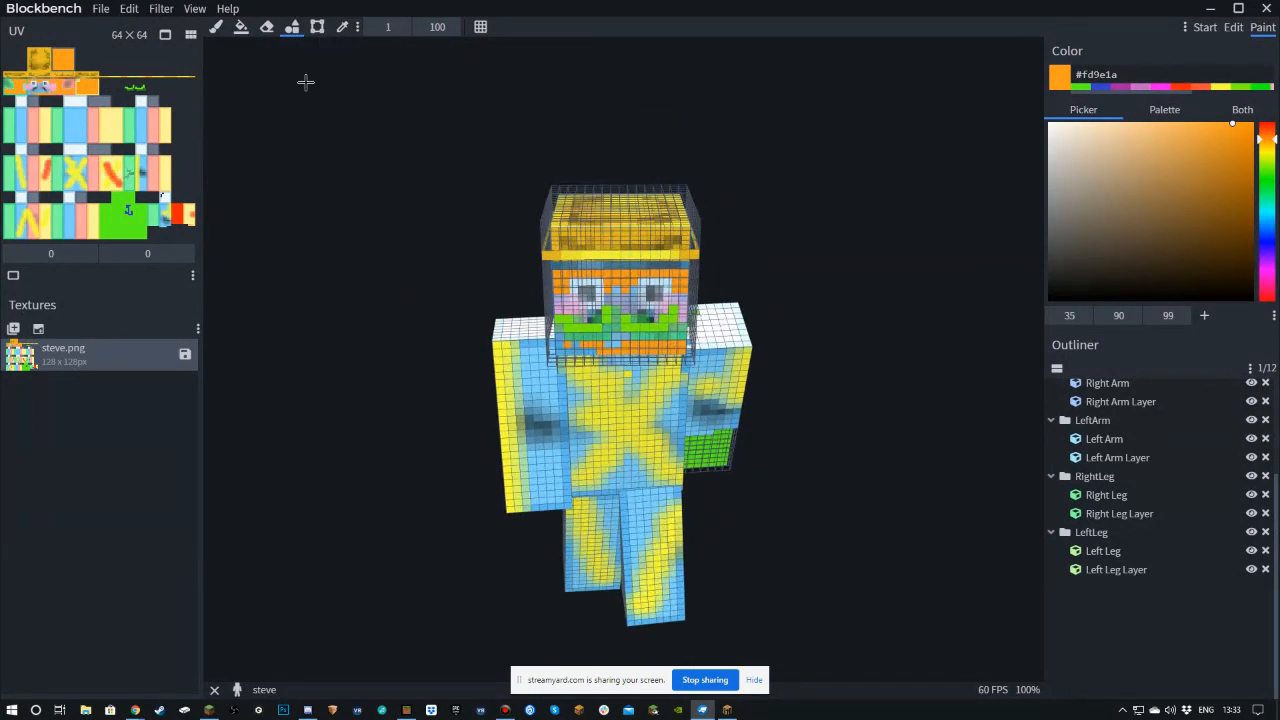
left_click_drag(329, 146, 334, 103)
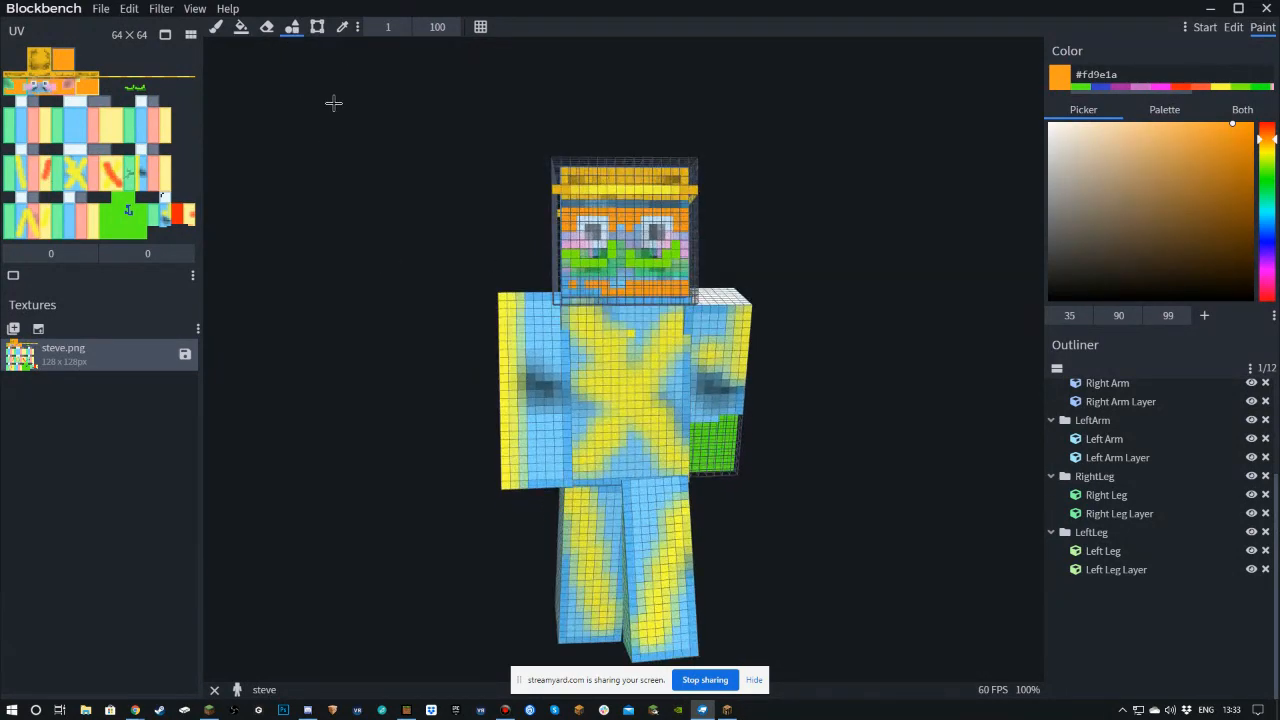
left_click_drag(579, 355, 689, 462)
left_click_drag(620, 330, 631, 384)
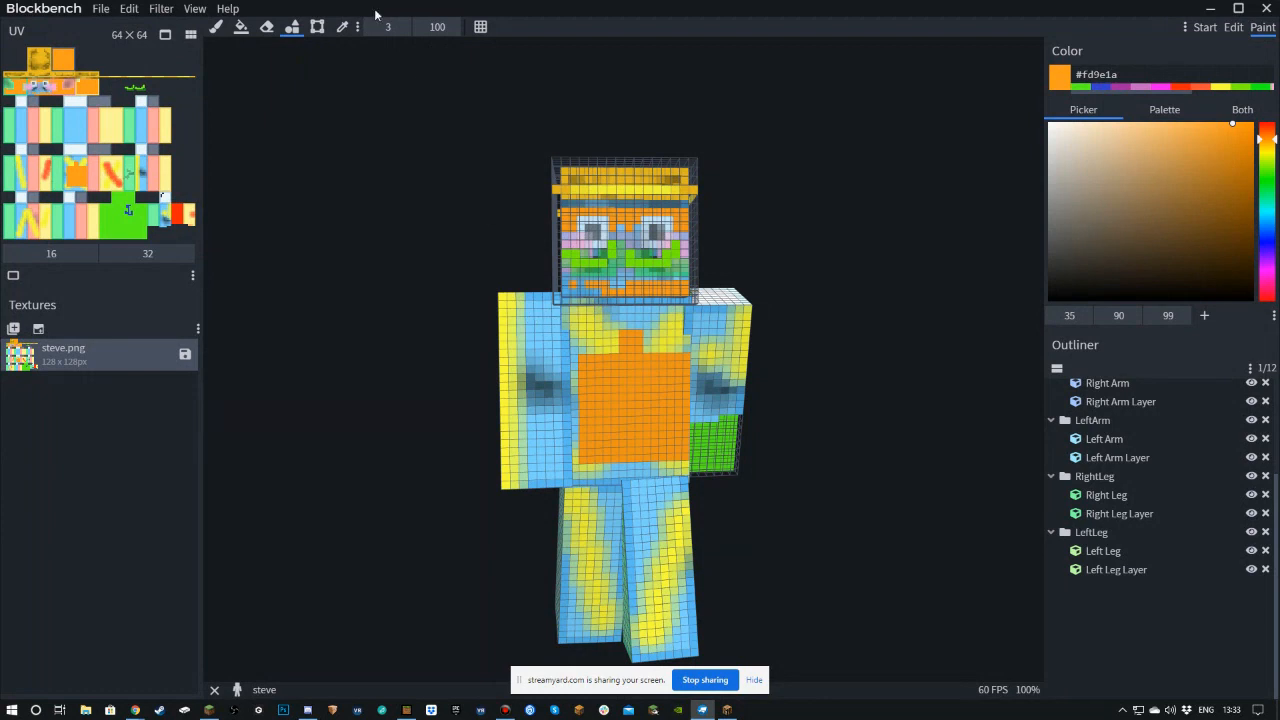
- Set the shape opacity to 40 and draw overlapping cyan #1afdf1 shapes on the right arm's front and the chest
left_click_drag(437, 28, 322, 29)
left_click(1266, 217)
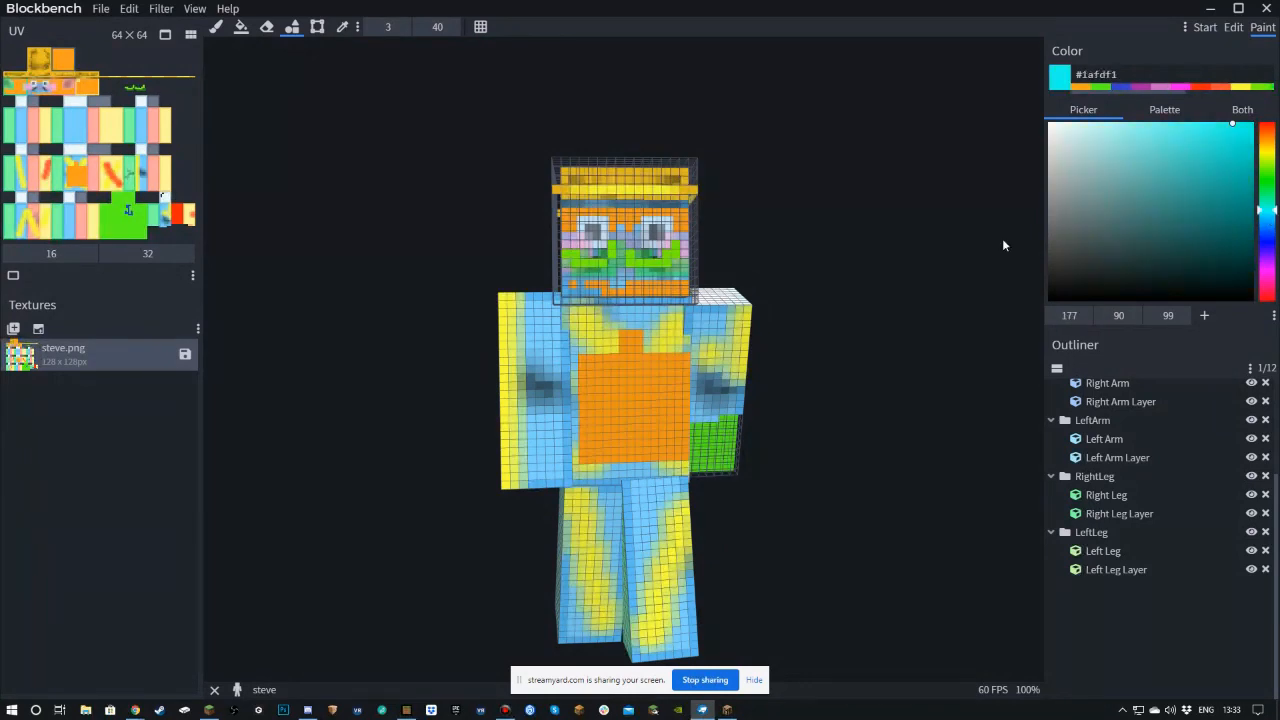
left_click_drag(541, 359, 560, 427)
left_click_drag(605, 388, 656, 428)
mouse_move(624, 333)
left_mouse_down()
mouse_move(596, 360)
mouse_move(619, 403)
left_mouse_up()
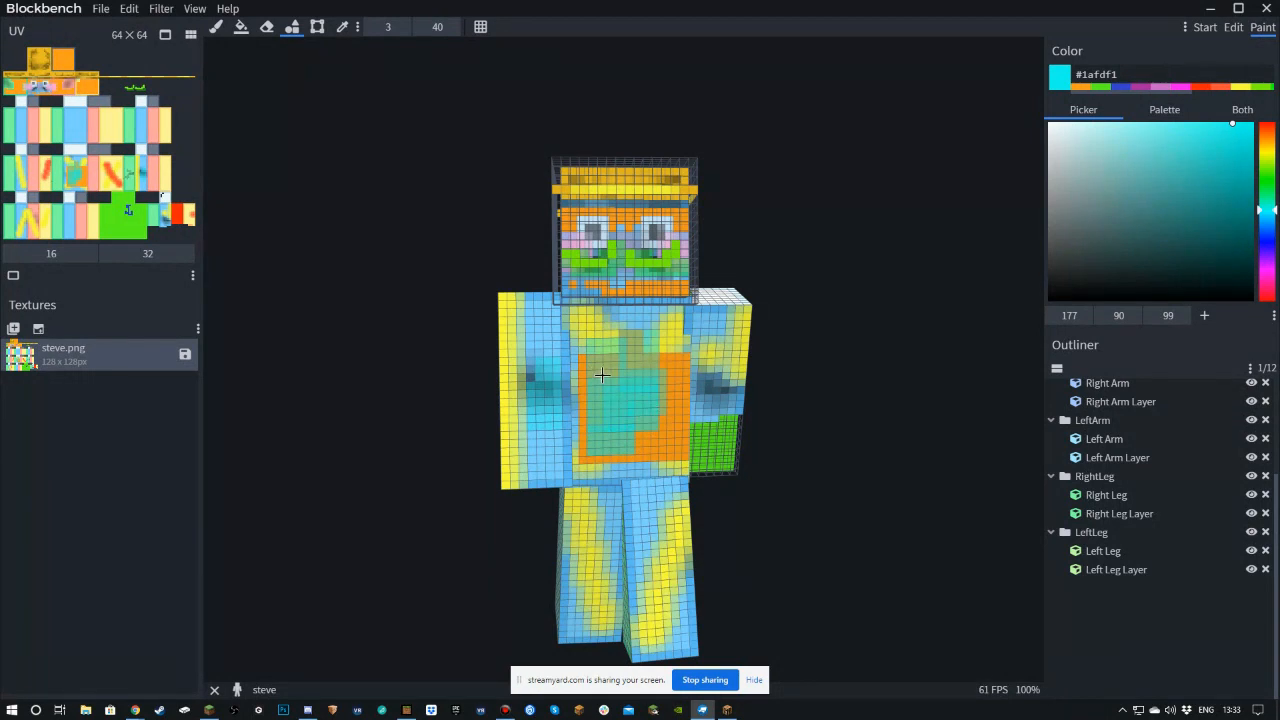
left_click_drag(600, 354, 628, 410)
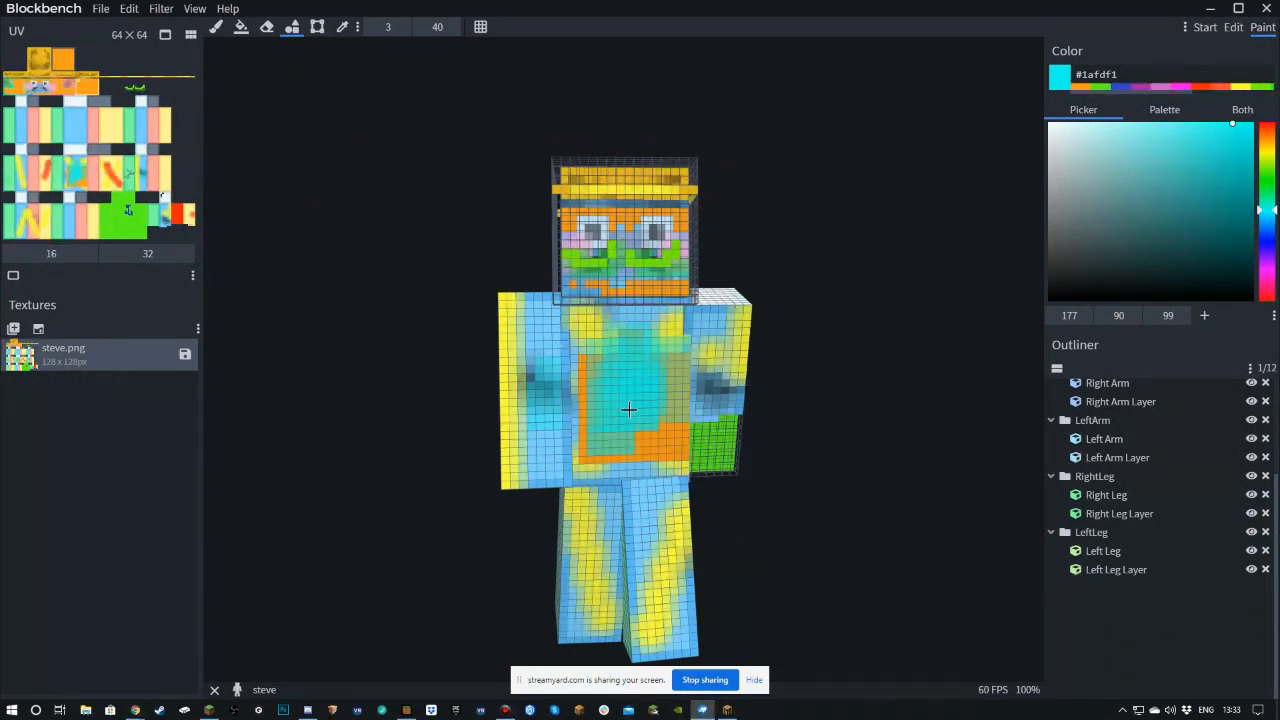
- Add semi-transparent cyan shapes to the front of both legs and the lower right arm
mouse_move(672, 521)
left_mouse_down()
mouse_move(668, 572)
mouse_move(667, 549)
left_mouse_up()
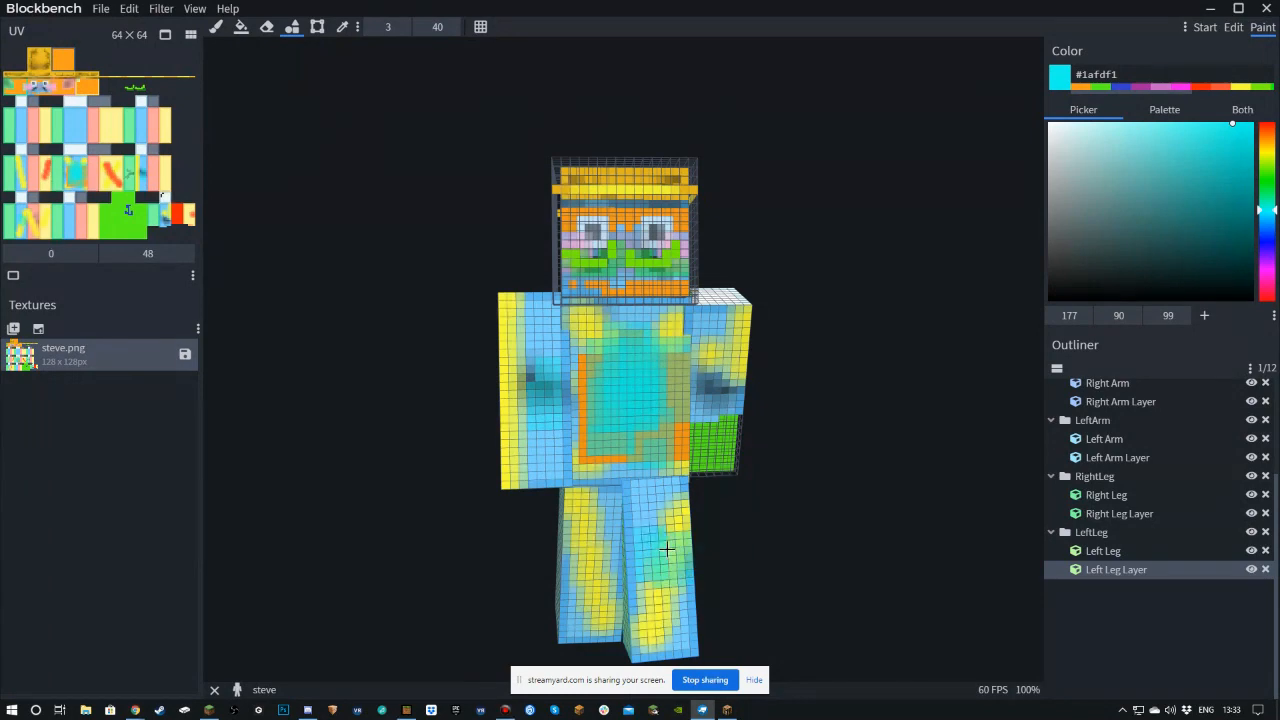
mouse_move(588, 557)
left_mouse_down()
mouse_move(572, 555)
mouse_move(586, 526)
left_mouse_up()
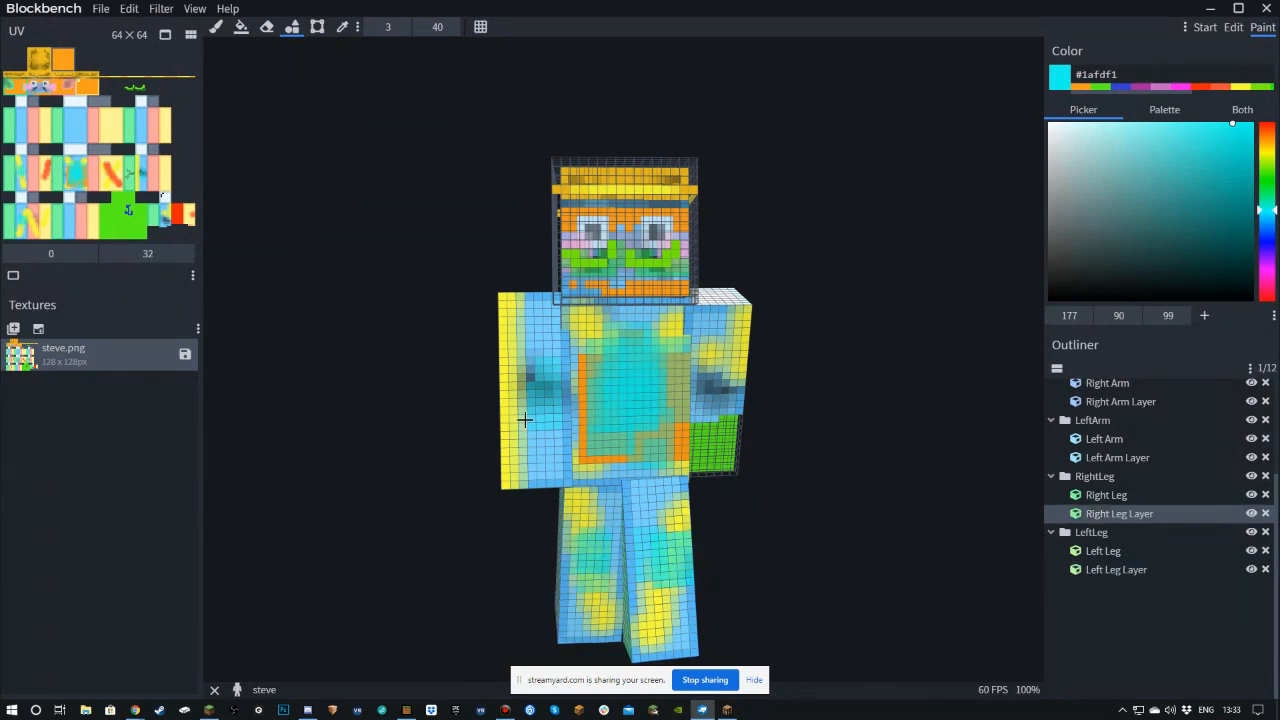
left_click_drag(535, 429, 503, 443)
- Draw semi-transparent cyan #1afdf1 shapes across the back of the torso and down the back of both legs
mouse_move(391, 409)
left_mouse_down()
mouse_move(494, 409)
mouse_move(690, 350)
mouse_move(684, 405)
left_mouse_up()
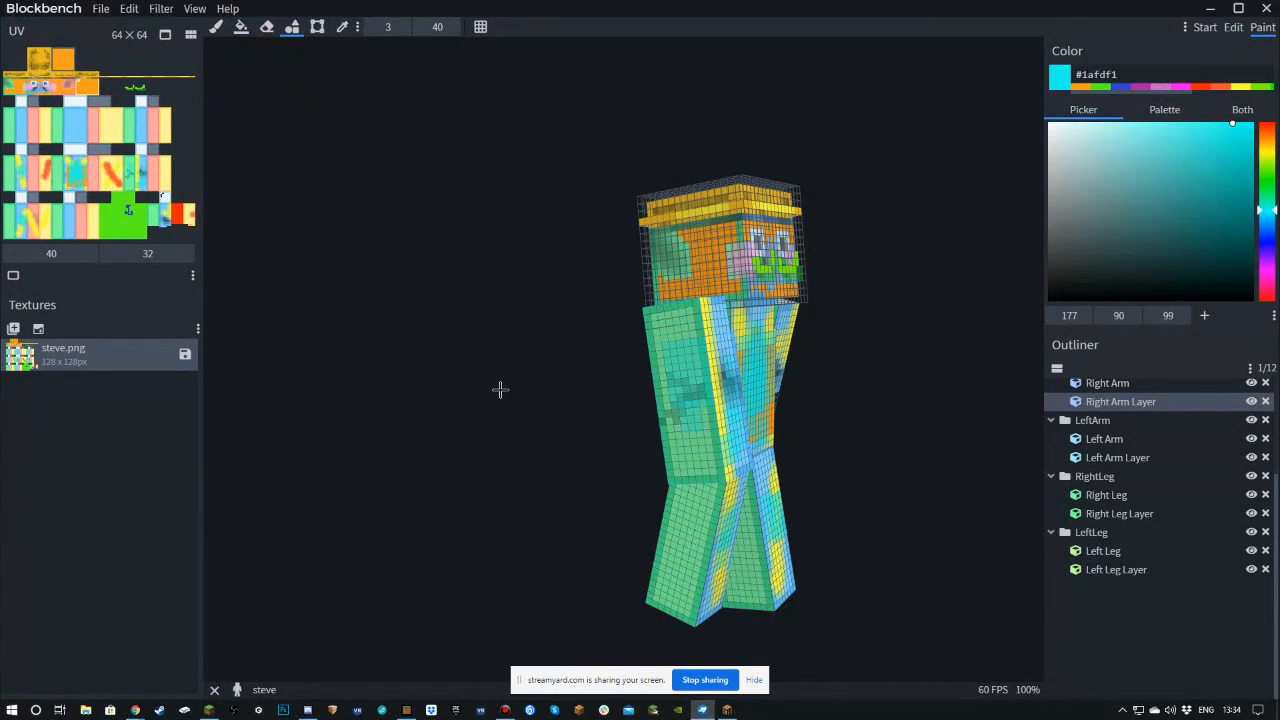
left_click_drag(500, 390, 800, 394)
mouse_move(499, 355)
left_mouse_down()
mouse_move(564, 424)
mouse_move(541, 398)
left_mouse_up()
mouse_move(483, 354)
left_mouse_down()
mouse_move(487, 371)
mouse_move(423, 354)
mouse_move(608, 371)
mouse_move(608, 393)
left_mouse_up()
left_click_drag(505, 505, 503, 557)
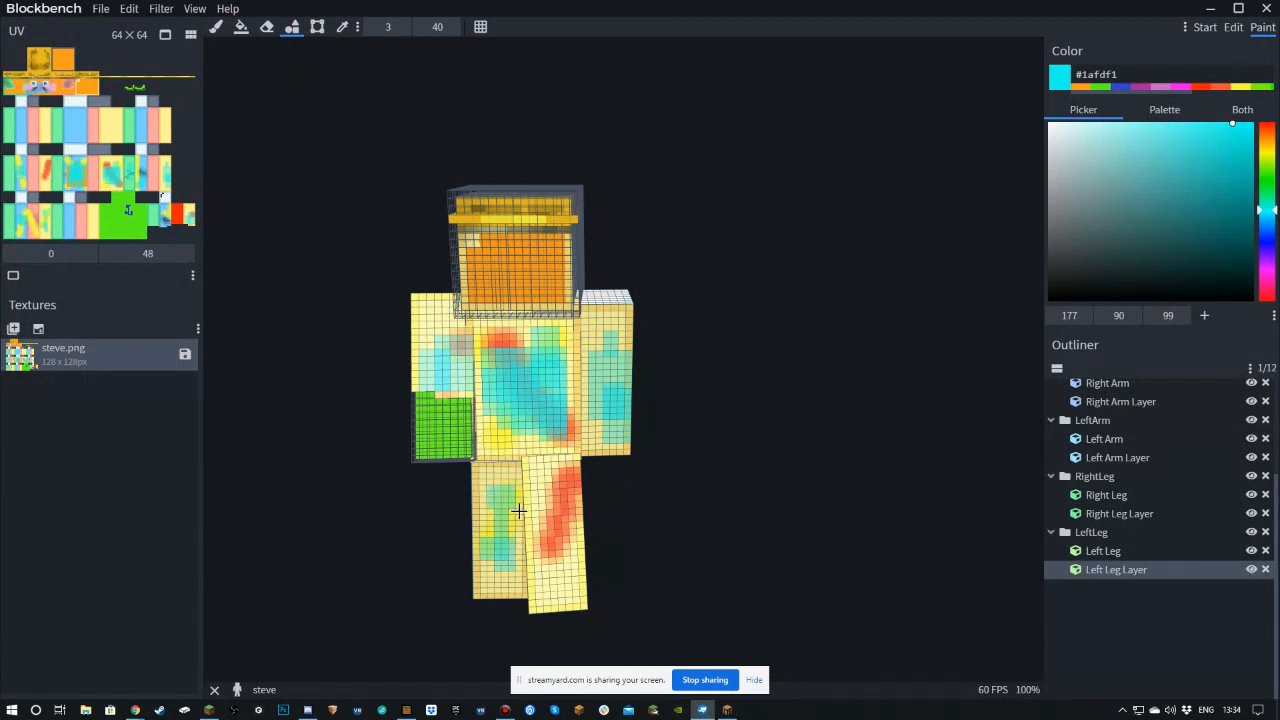
mouse_move(556, 508)
left_mouse_down()
mouse_move(570, 550)
mouse_move(576, 530)
mouse_move(571, 597)
left_mouse_up()
- Change the colour to dark teal #19736e and draw a shape on the torso's back
left_click(1208, 220)
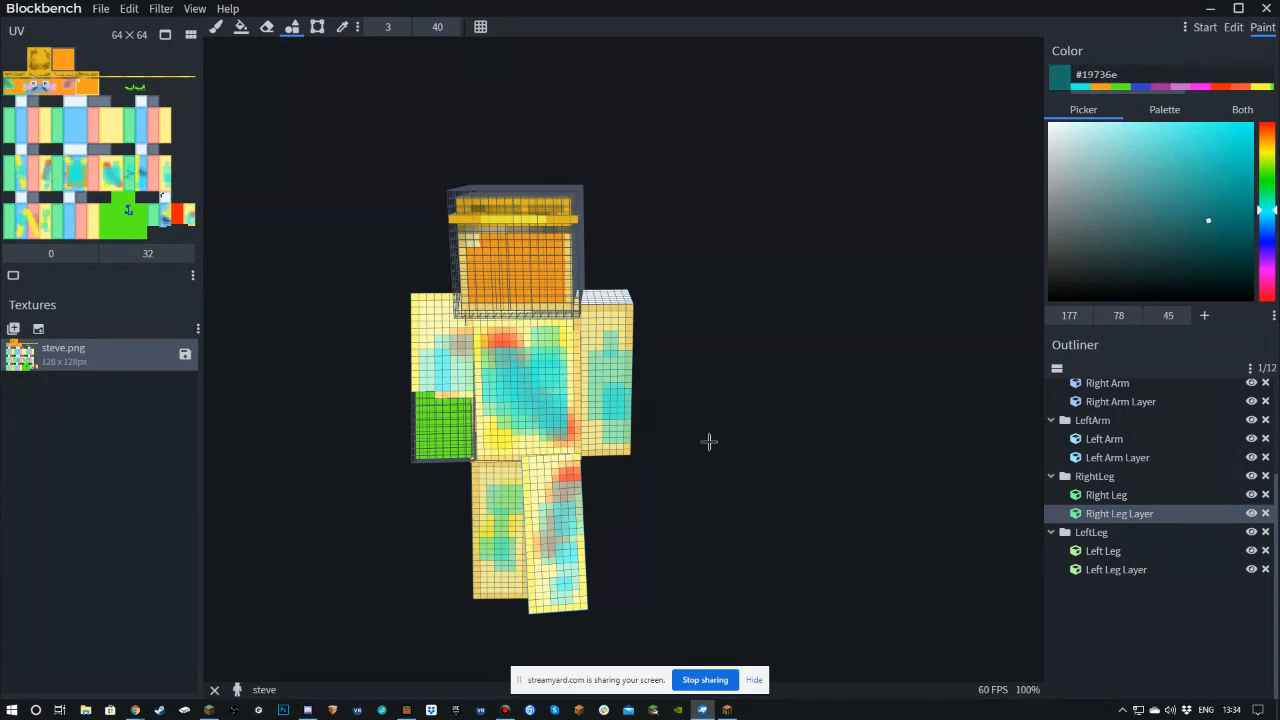
mouse_move(540, 384)
left_mouse_down()
mouse_move(498, 368)
mouse_move(526, 420)
mouse_move(540, 350)
mouse_move(541, 421)
left_mouse_up()
- In Minecraft, leave the Classic Skins screen for the main menu and start creating a new world
mouse_move(136, 708)
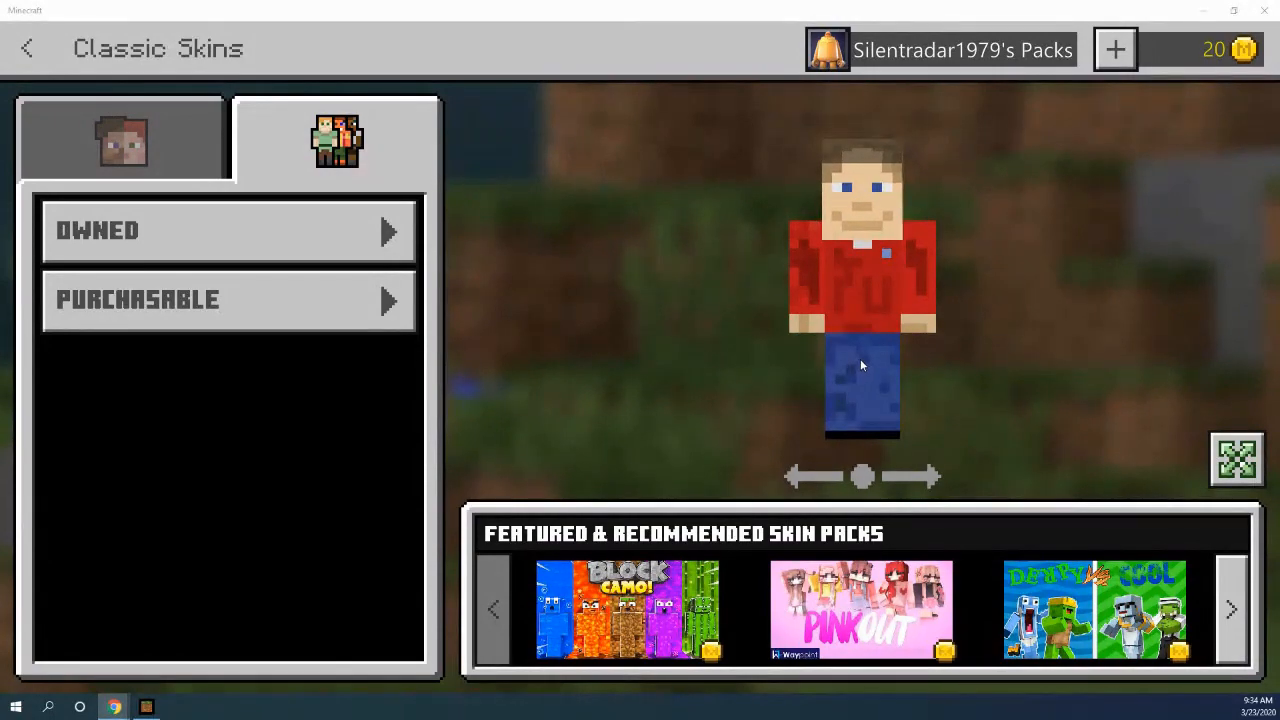
left_click(27, 48)
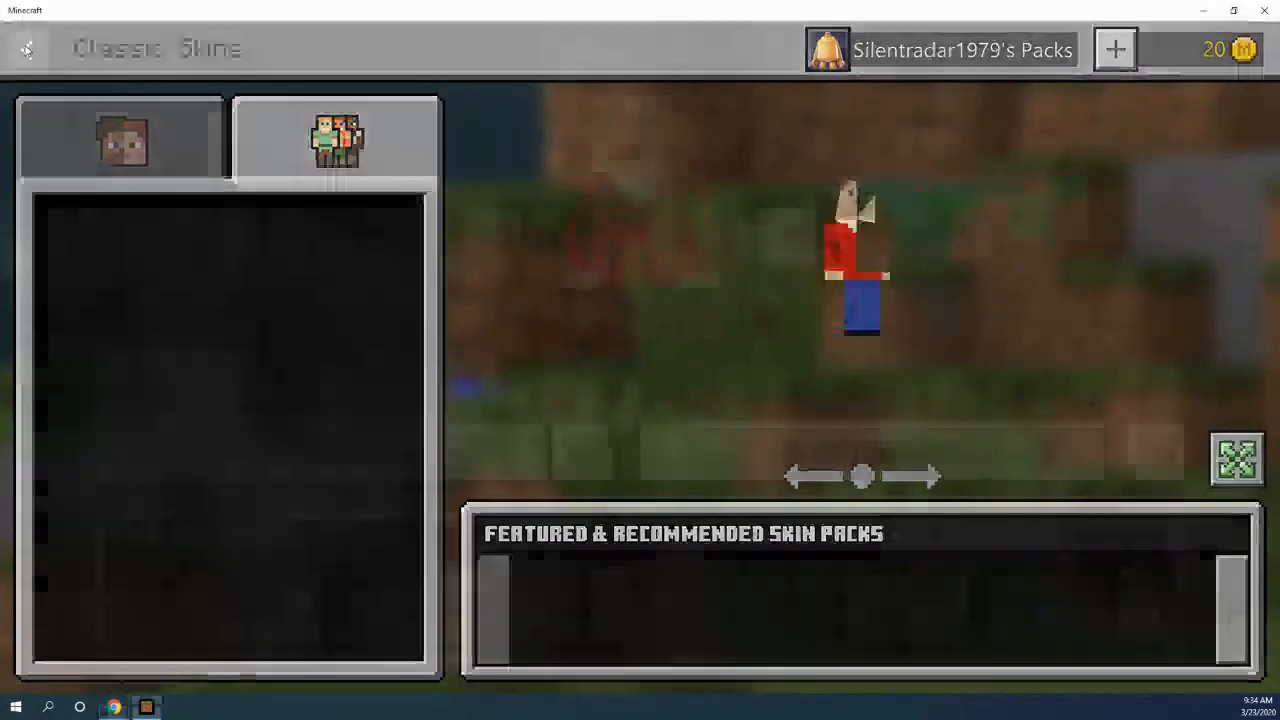
left_click(27, 48)
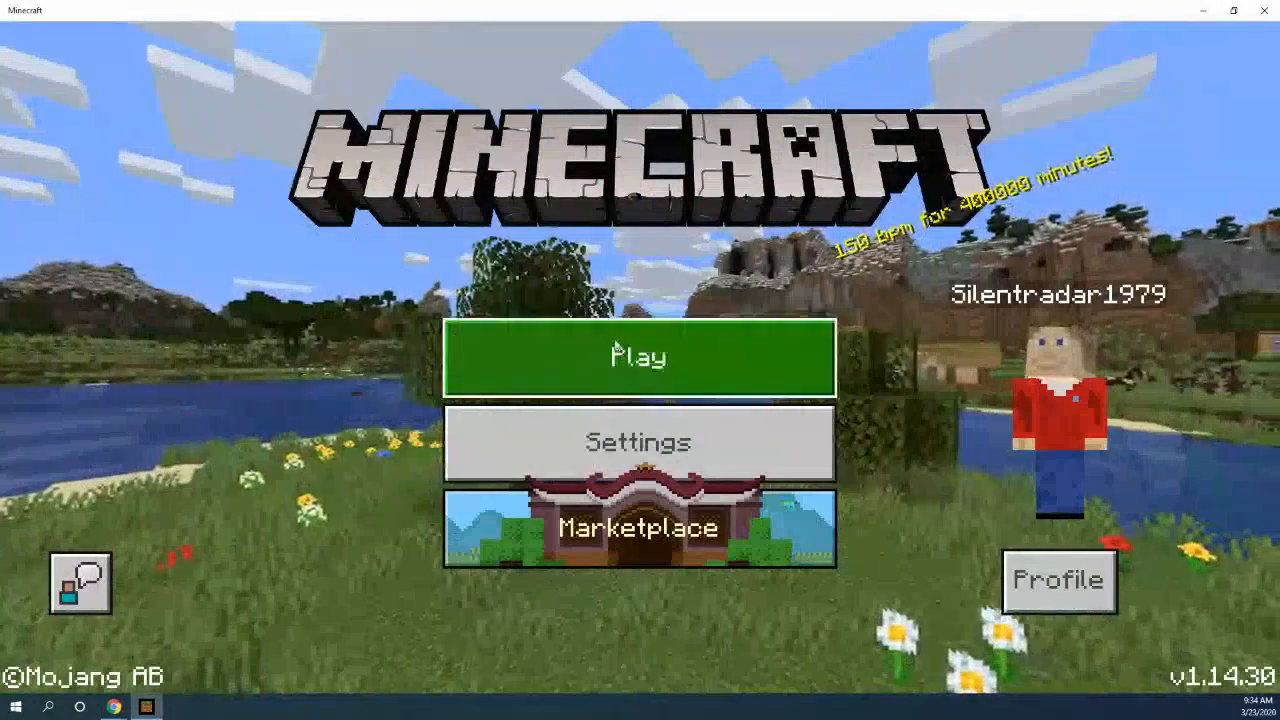
left_click(616, 352)
left_click(603, 222)
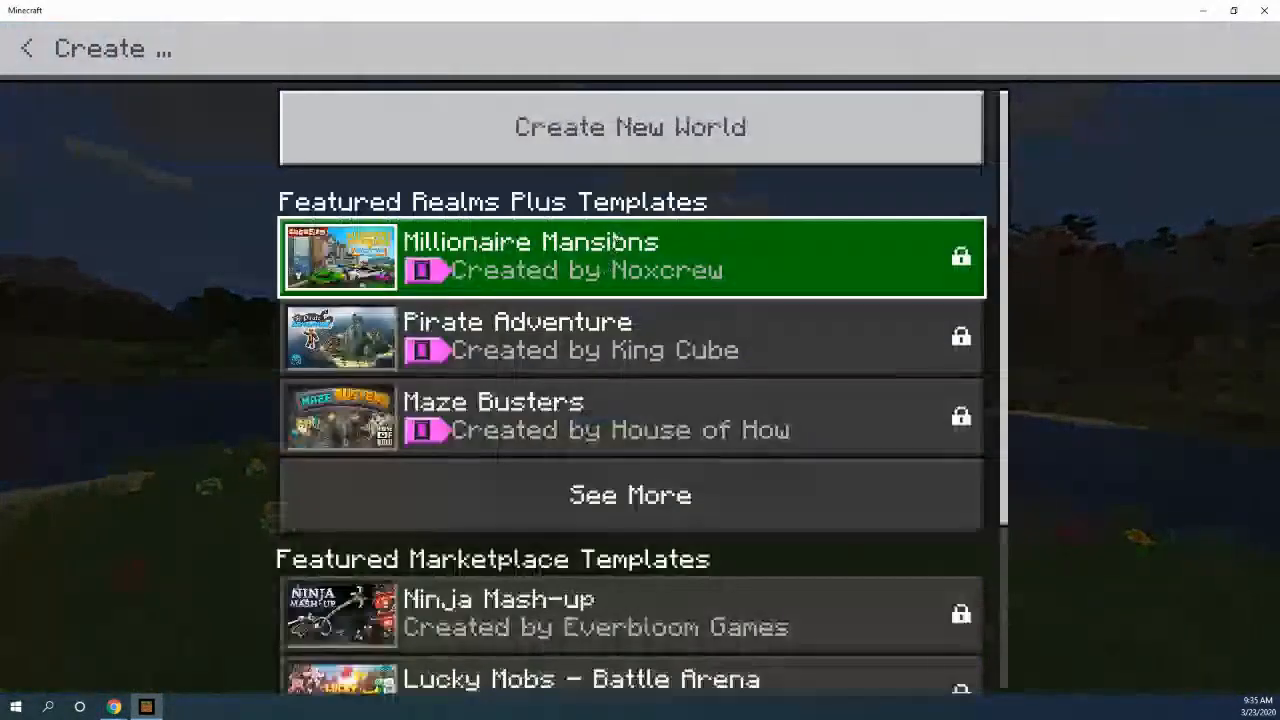
left_click(576, 136)
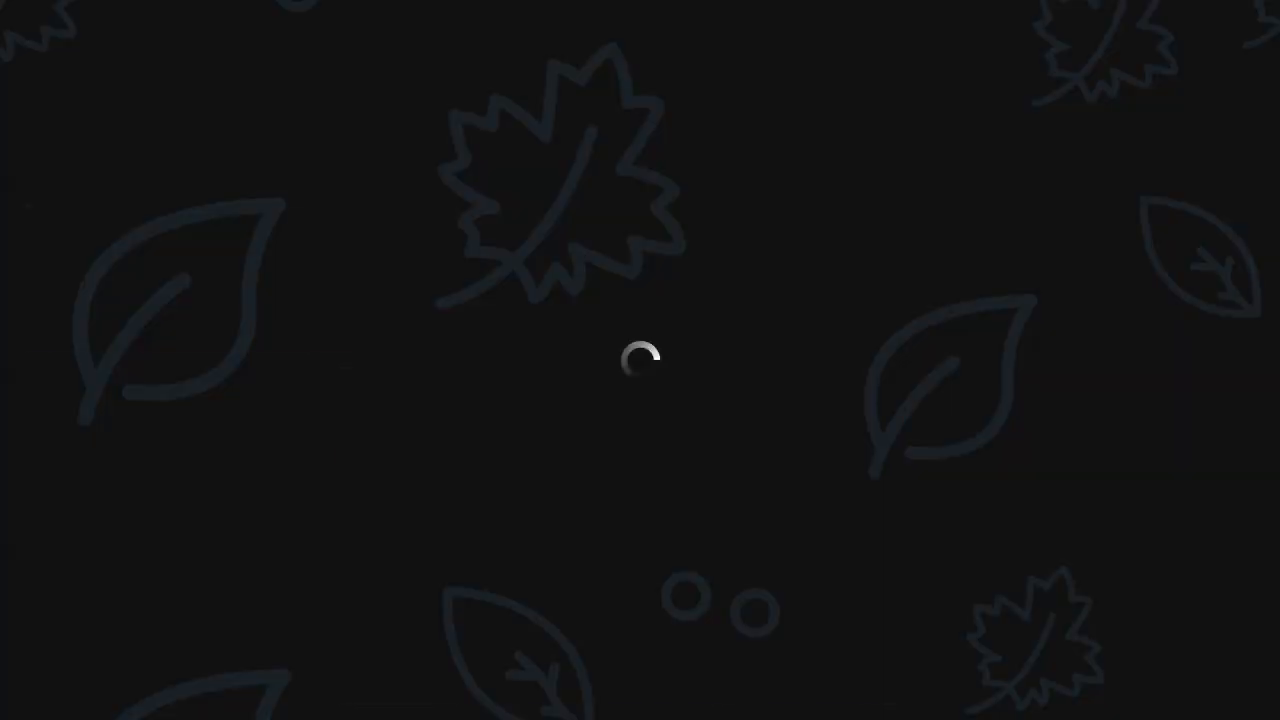
- Back in Blockbench, draw dark teal #19736e shapes on the torso's back and down the back of the left leg
left_click(126, 405)
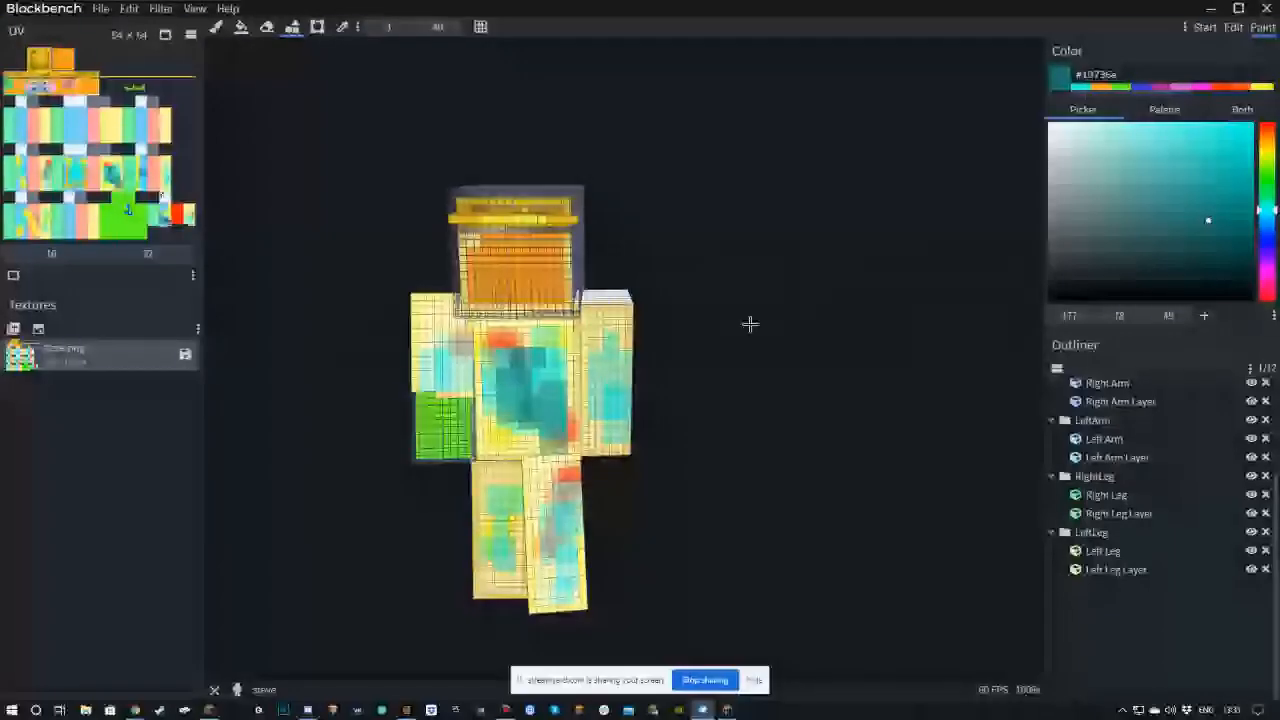
mouse_move(749, 323)
left_mouse_down()
mouse_move(857, 291)
mouse_move(382, 111)
left_mouse_up()
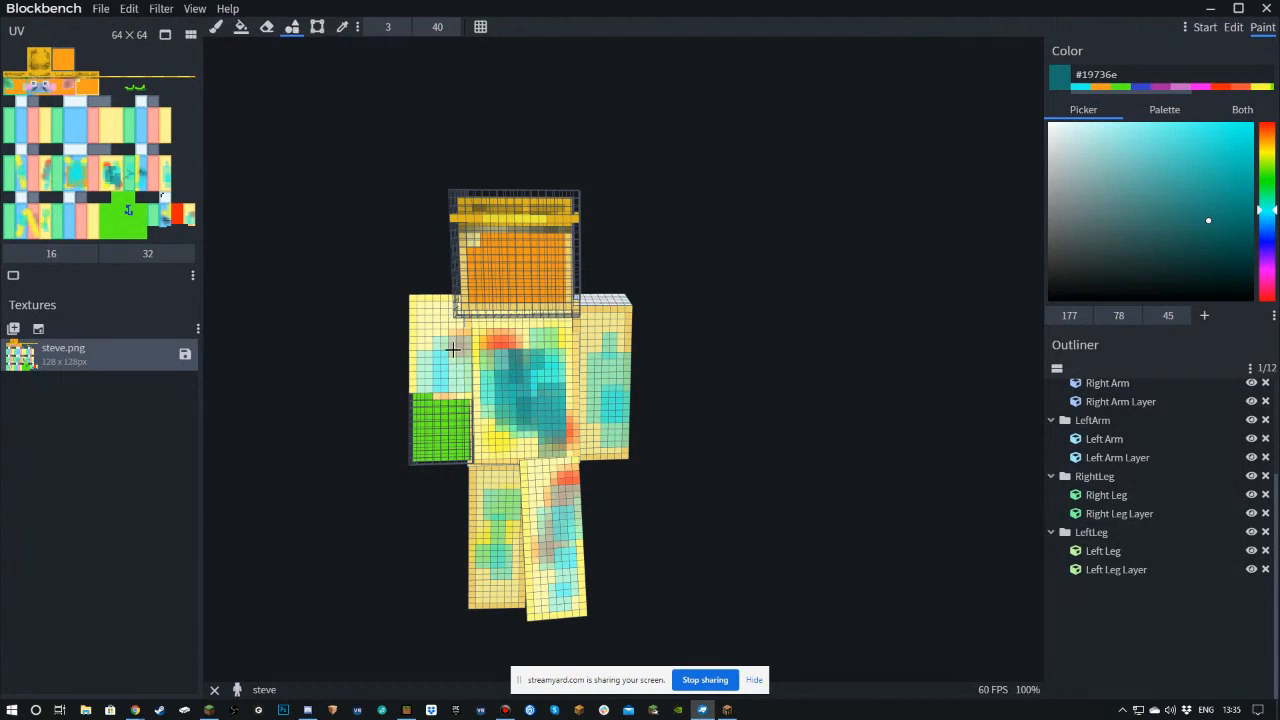
left_click_drag(494, 514, 497, 577)
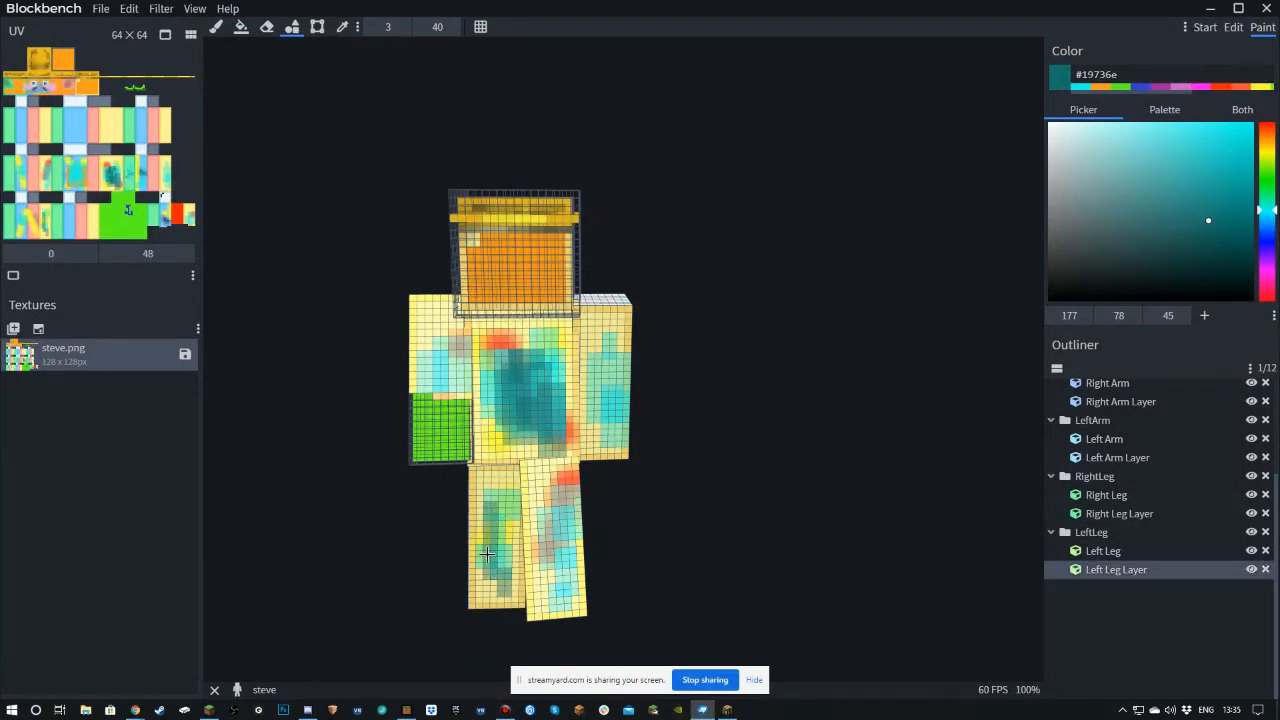
- Change the colour to #1c615d and draw semi-transparent shapes down the outer side of the left leg and on the red upper left arm
left_click(1194, 233)
left_click_drag(308, 489, 570, 415)
left_click_drag(525, 551, 572, 581)
left_click_drag(545, 513, 580, 520)
left_click_drag(533, 476, 585, 496)
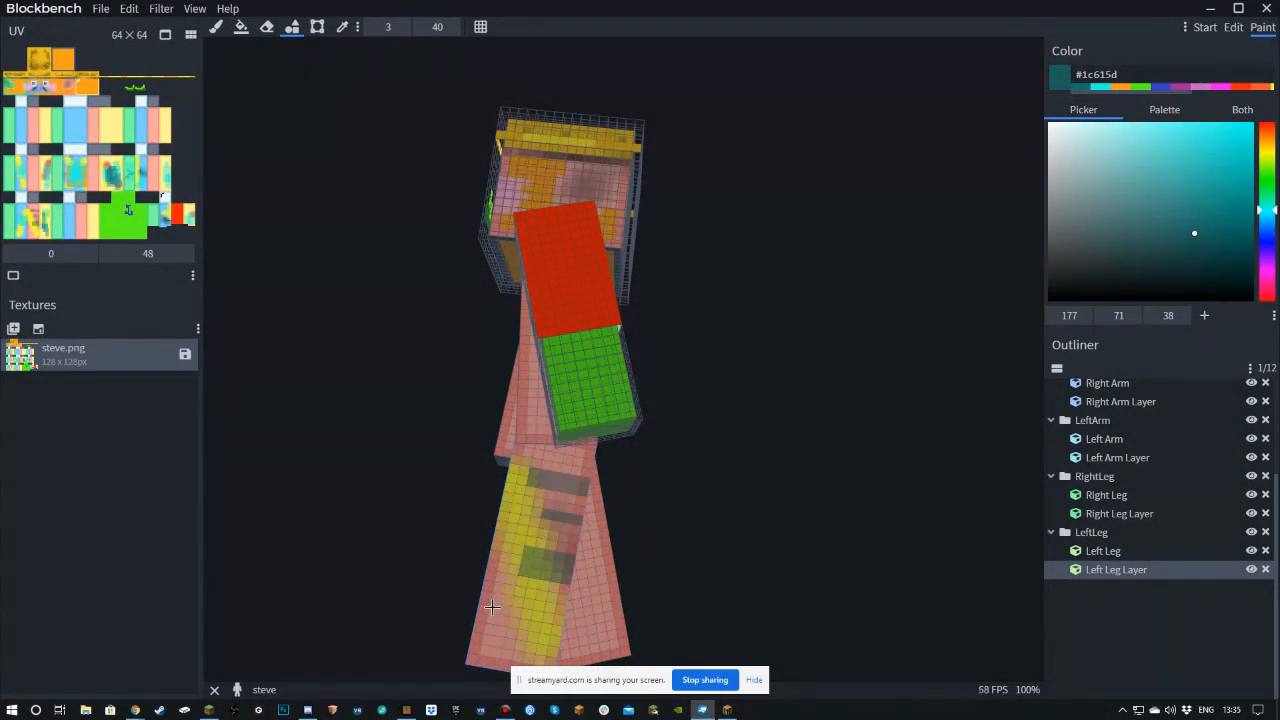
left_click_drag(493, 607, 558, 636)
left_click_drag(550, 312, 593, 319)
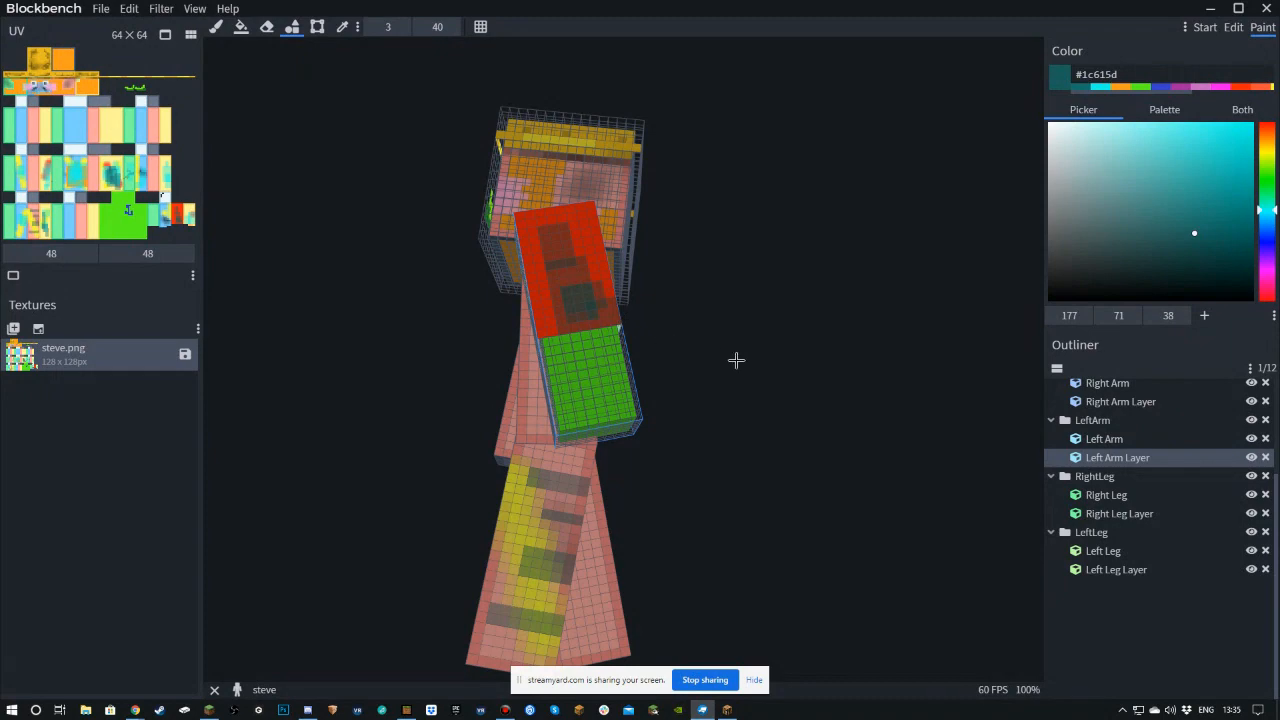
- Draw semi-transparent #1c615d shapes on the front of the torso and both arms
left_click_drag(736, 360, 977, 404)
left_click_drag(765, 405, 790, 354)
mouse_move(770, 427)
left_mouse_down()
mouse_move(732, 349)
mouse_move(760, 370)
left_mouse_up()
mouse_move(669, 347)
left_mouse_down()
mouse_move(694, 383)
mouse_move(690, 444)
mouse_move(713, 490)
mouse_move(692, 471)
left_mouse_up()
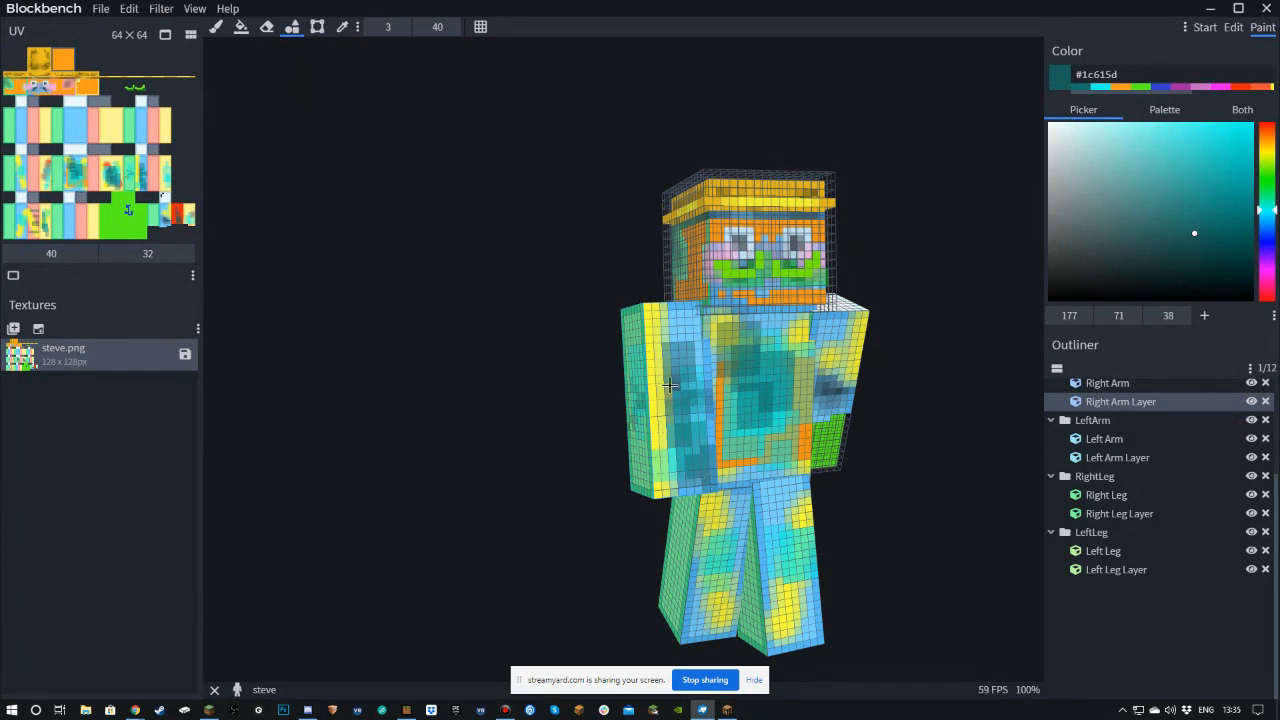
left_click_drag(650, 314, 676, 341)
mouse_move(923, 405)
left_mouse_down()
mouse_move(877, 417)
mouse_move(780, 350)
left_mouse_up()
mouse_move(909, 409)
left_mouse_down()
mouse_move(679, 425)
mouse_move(554, 466)
mouse_move(946, 414)
mouse_move(816, 486)
mouse_move(821, 381)
left_mouse_up()
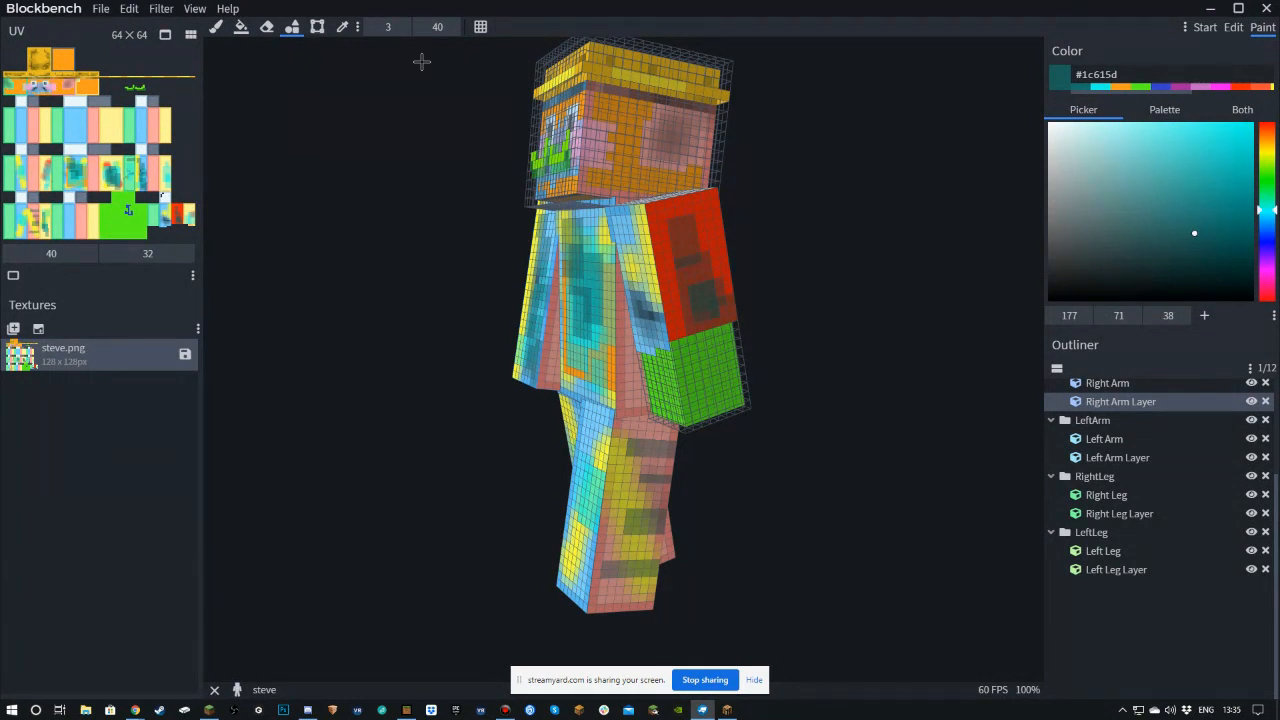
- Activate the tool for copying and pasting texture selections and enlarge the UV view of the skin
left_click(295, 30)
left_click(318, 28)
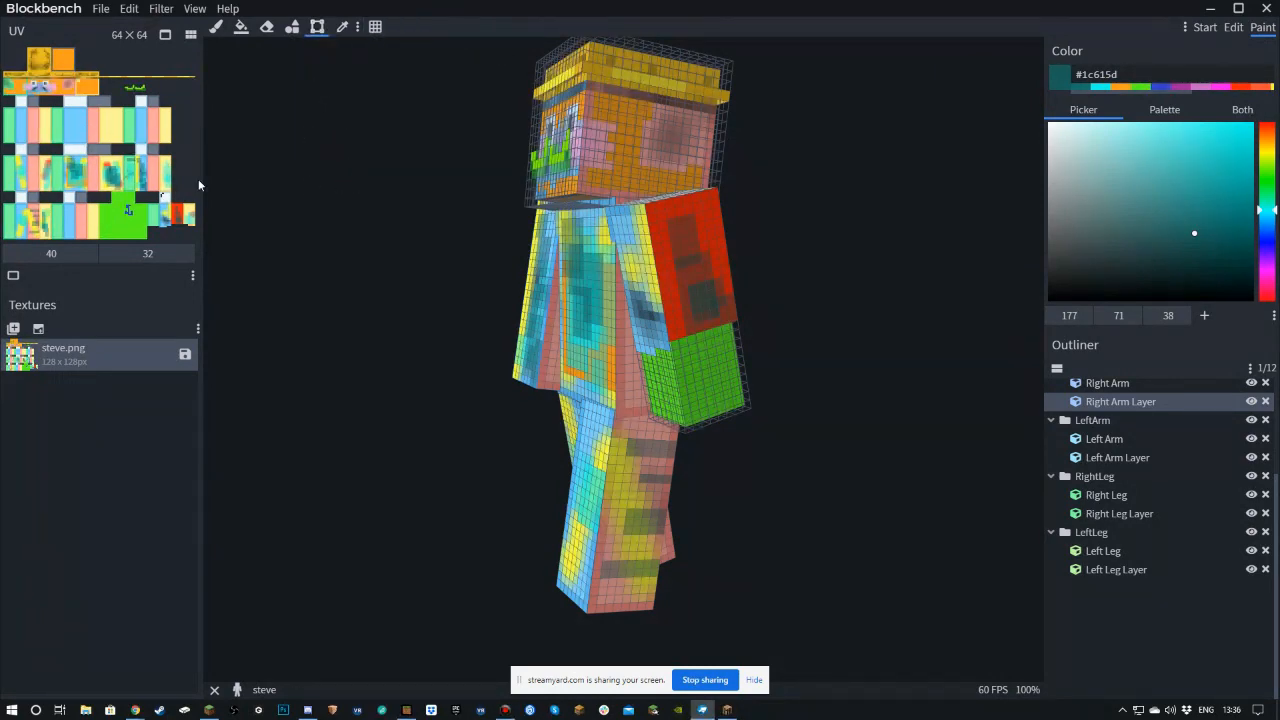
left_click_drag(289, 192, 408, 206)
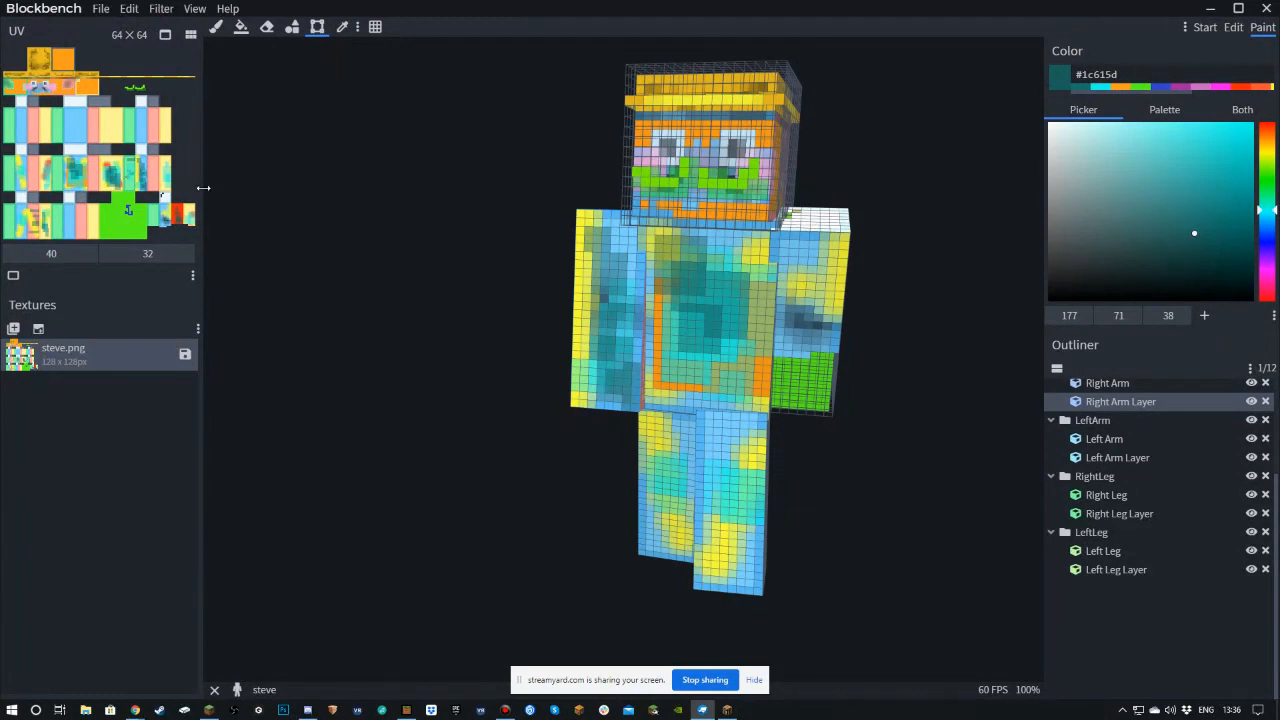
left_click_drag(203, 187, 390, 230)
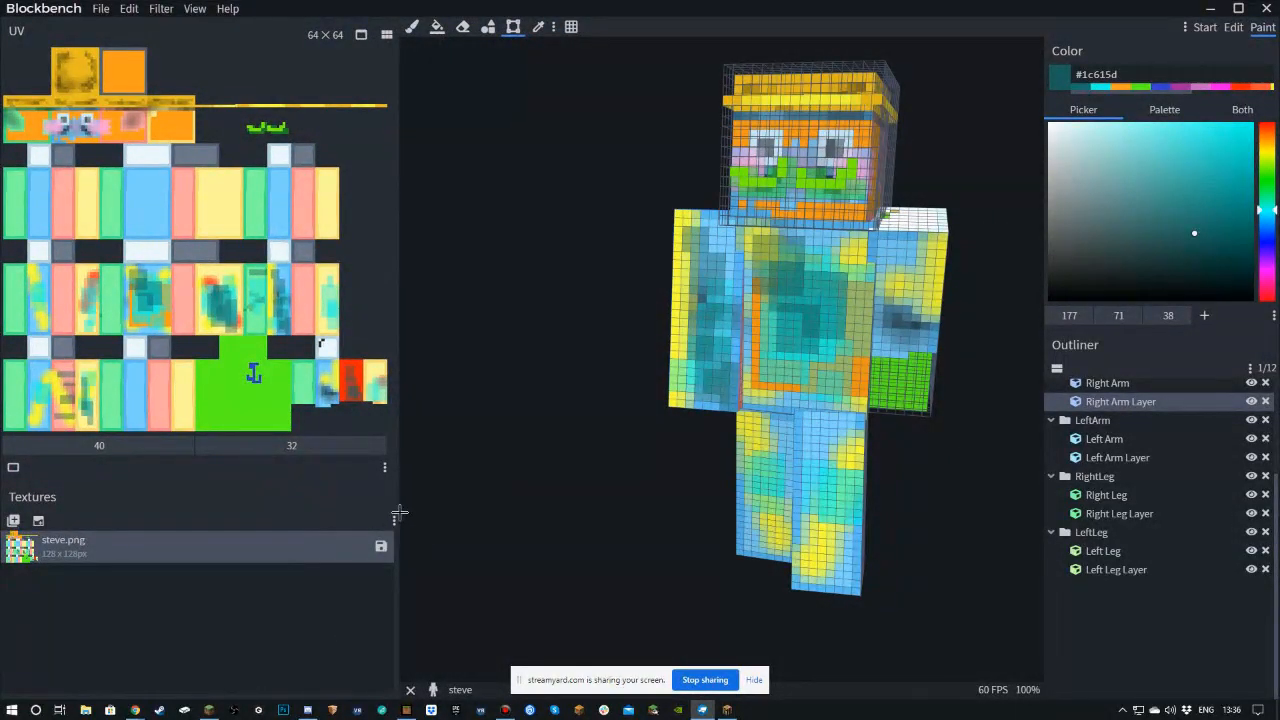
left_click_drag(399, 509, 539, 446)
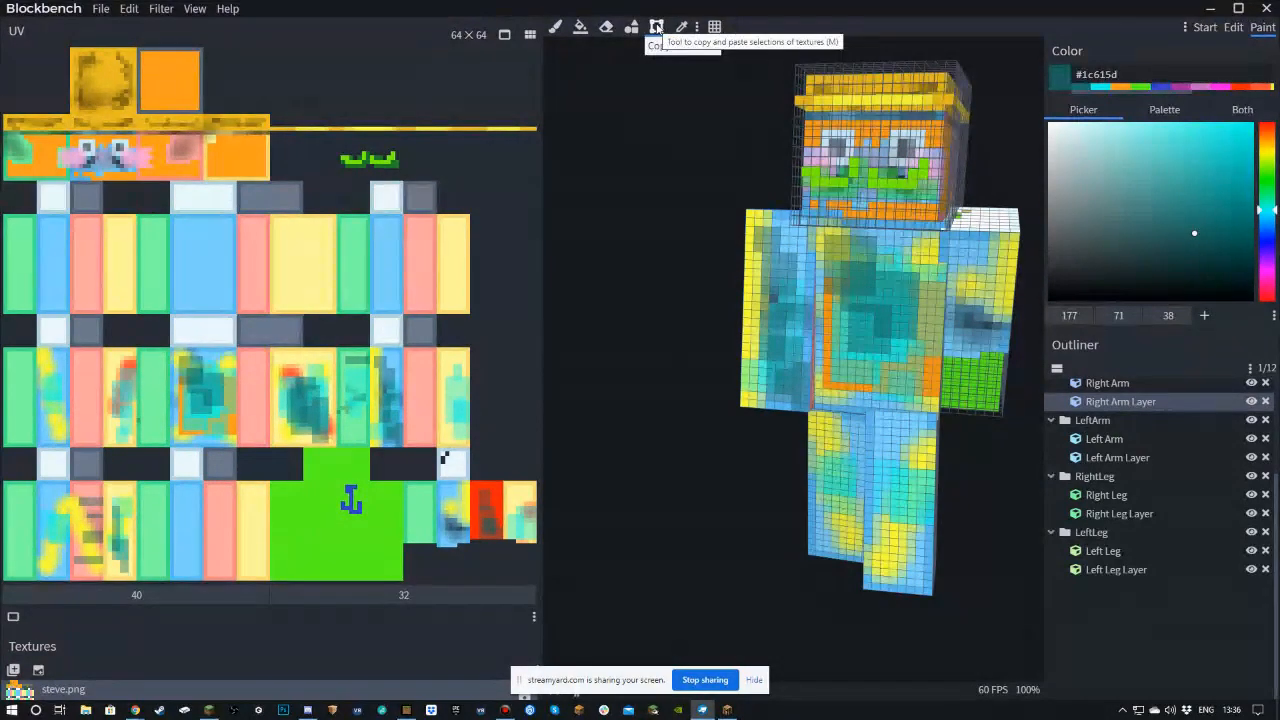
left_click(652, 36)
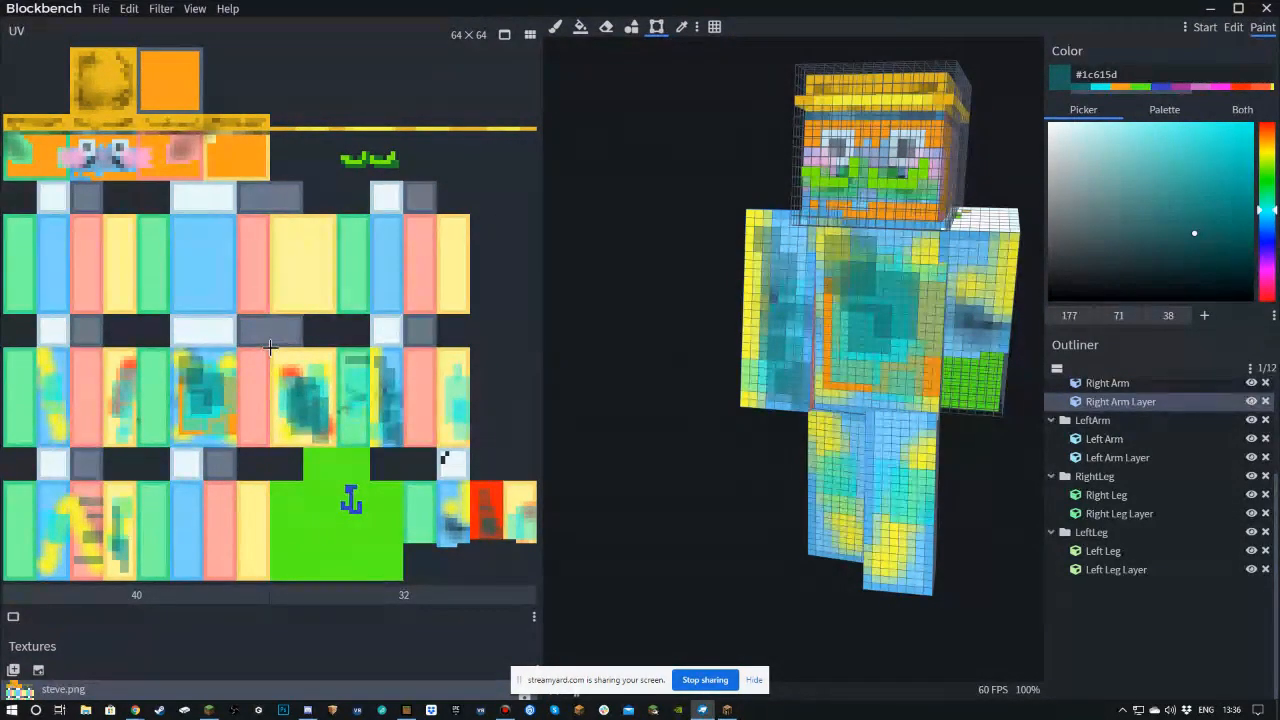
- Copy the painted torso-back section onto the plain blue torso section one row above, mirrored in X and Y and rotated, and place it
left_click_drag(271, 350, 335, 445)
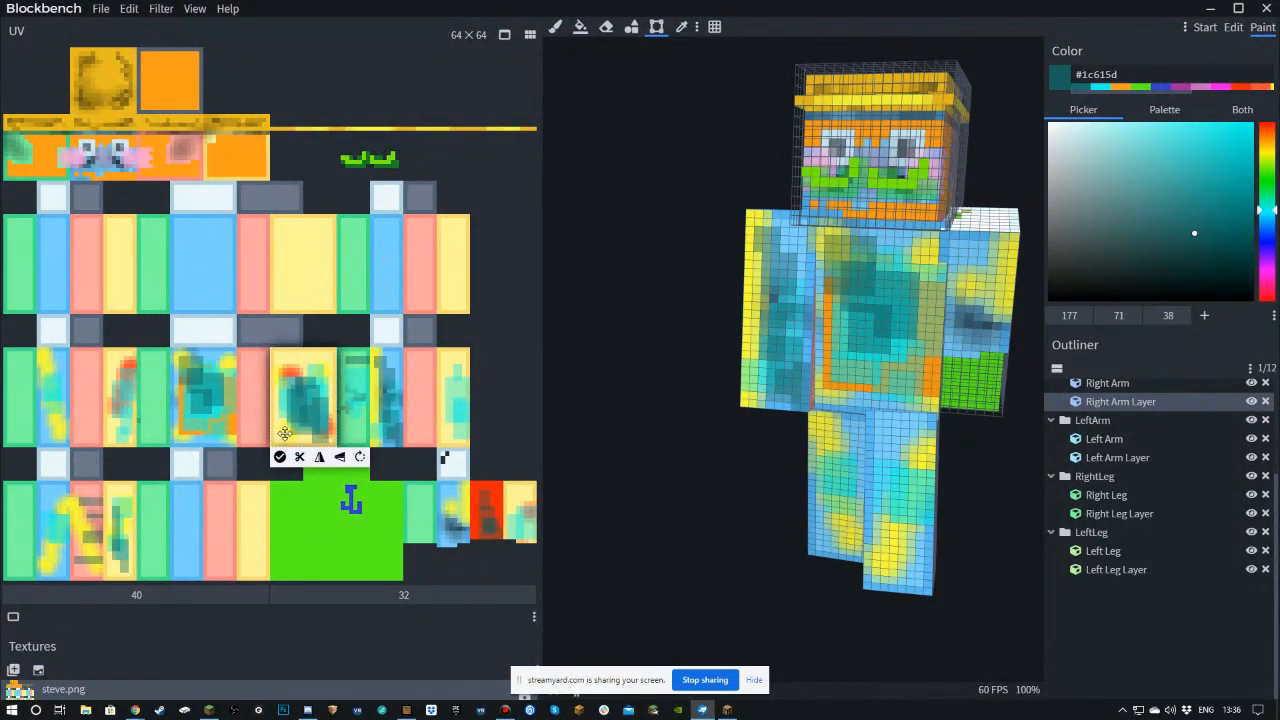
left_click_drag(281, 391, 209, 285)
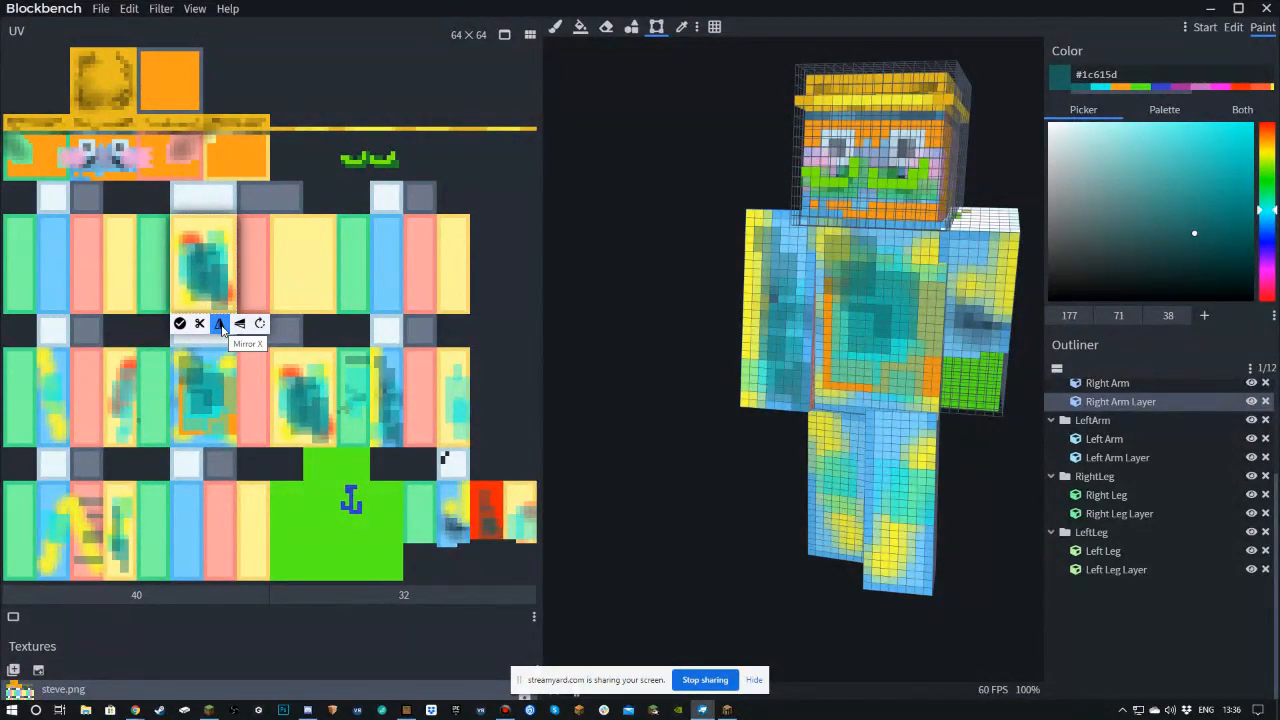
left_click(221, 325)
left_click(239, 324)
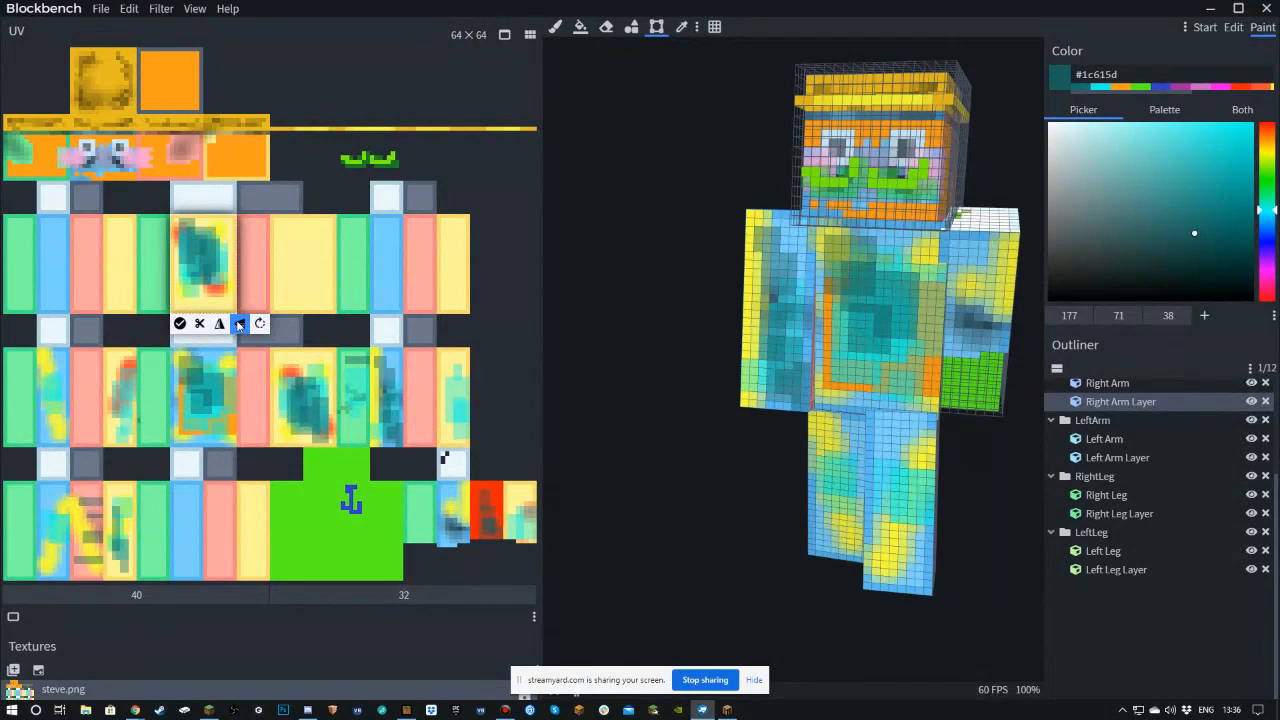
left_click(262, 324)
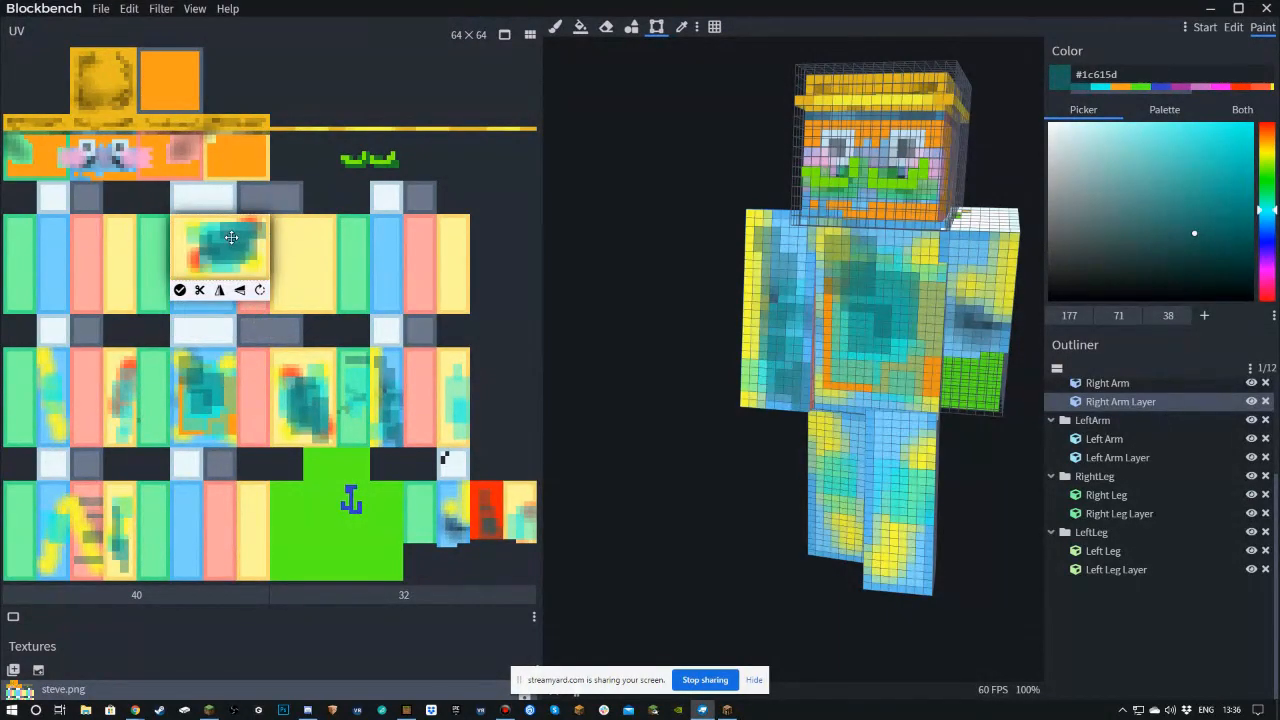
left_click_drag(230, 238, 211, 249)
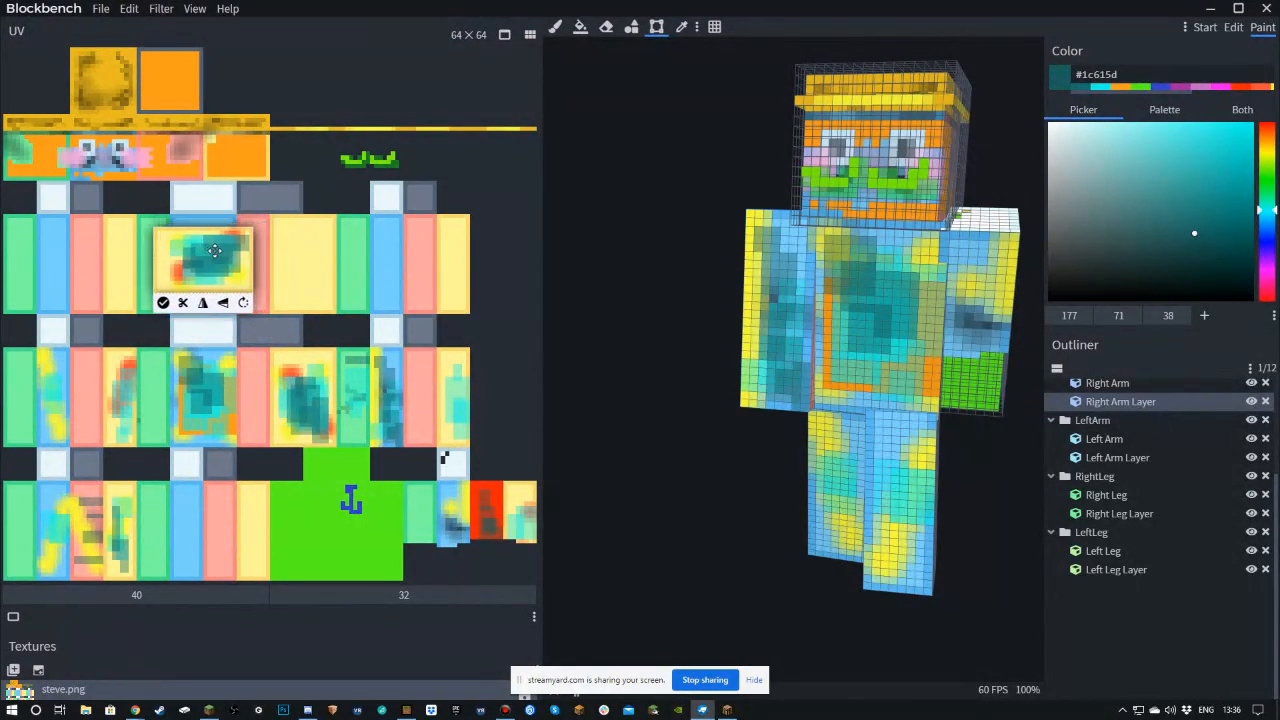
left_click(163, 303)
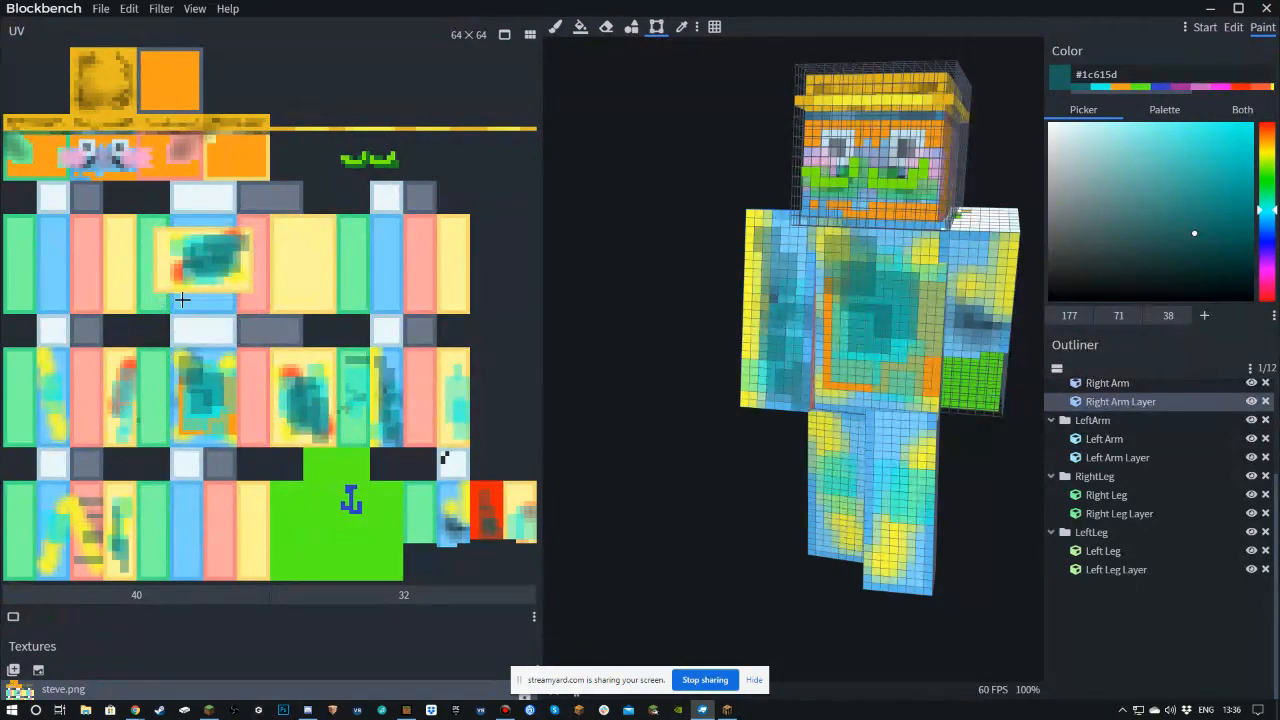
- Copy a wide strip of the painted arm and torso row and place it over the row above
left_click_drag(653, 293, 440, 286)
left_click_drag(24, 375, 445, 432)
left_click_drag(373, 412, 376, 270)
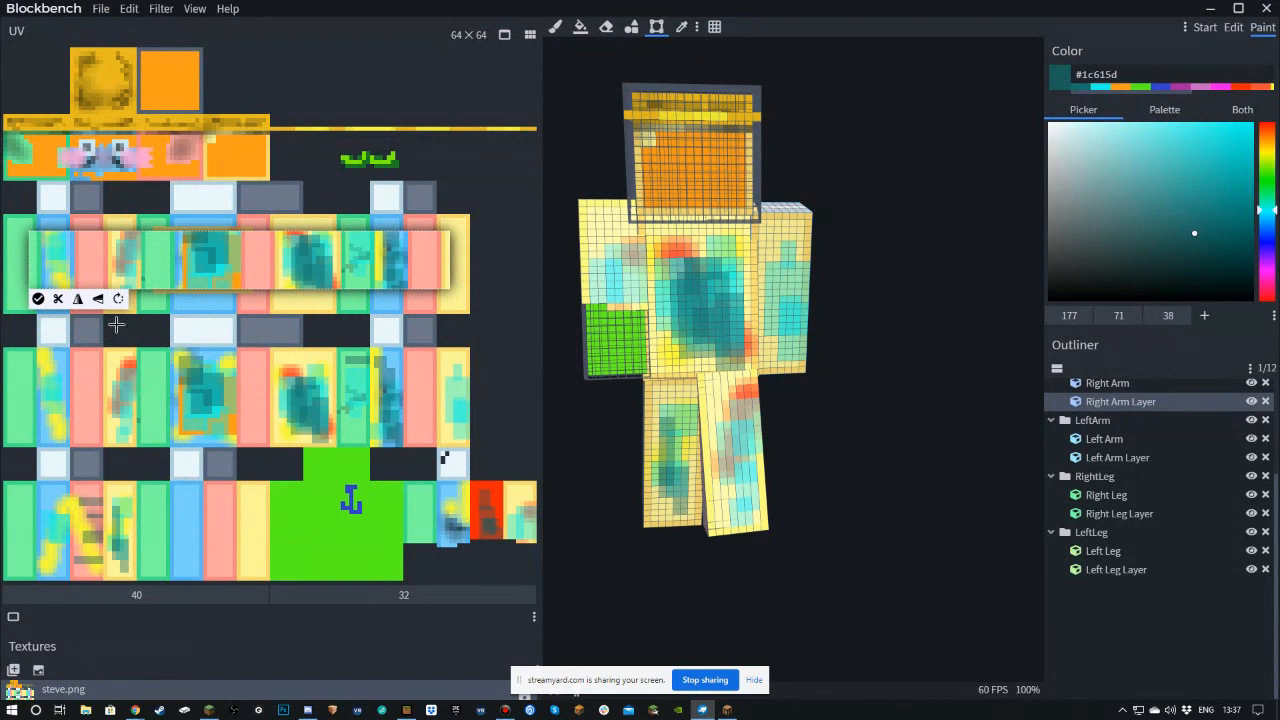
left_click(38, 298)
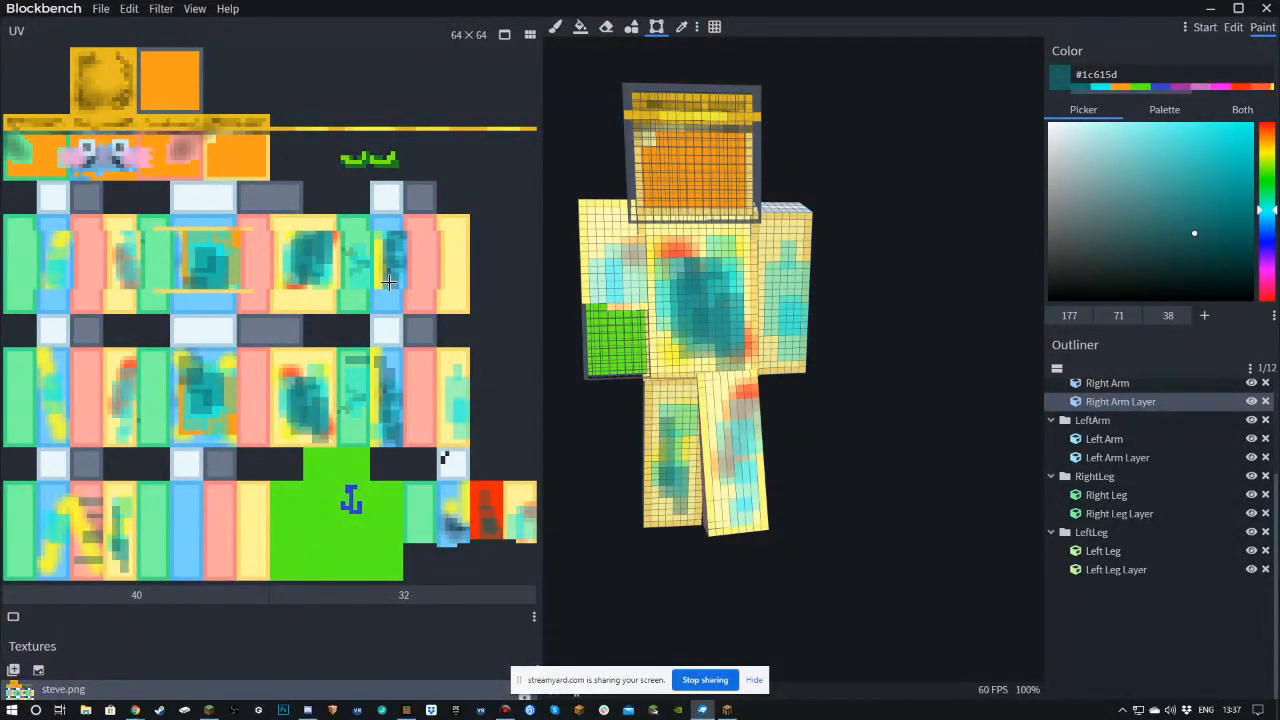
- Copy the strip from the upper painted row onto the row below, mirror it in X and place it
left_click_drag(440, 293, 30, 228)
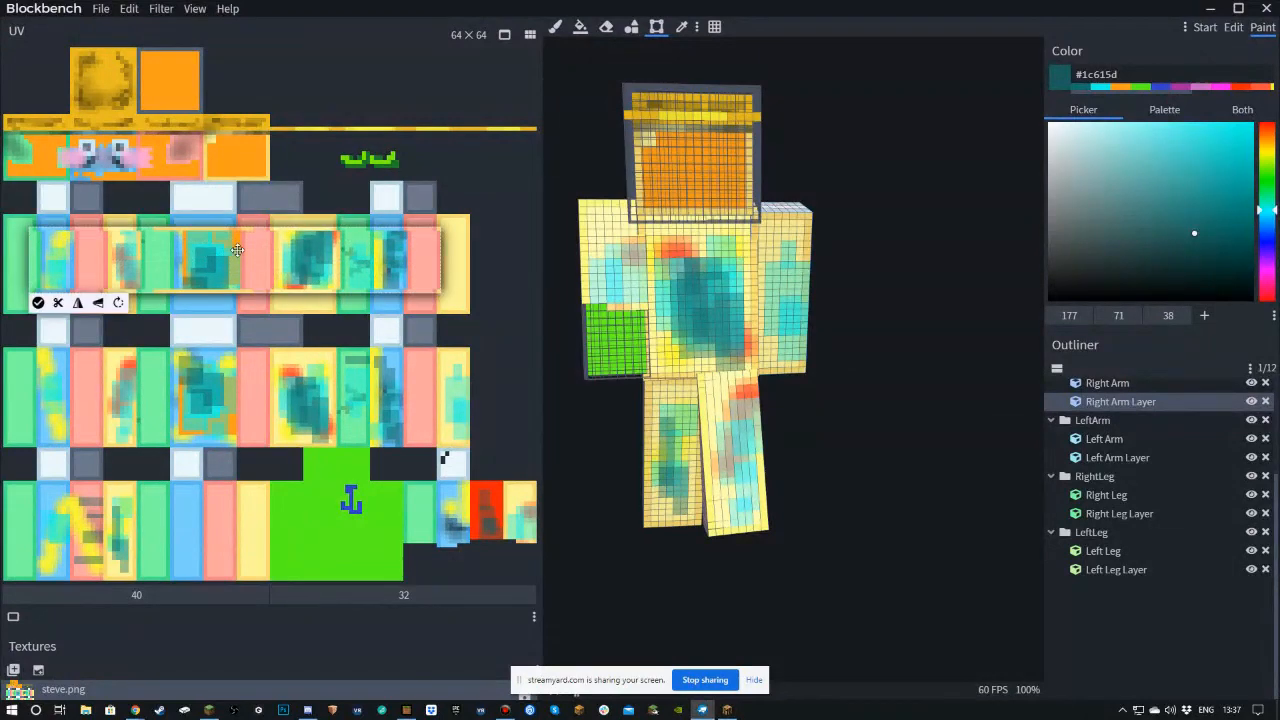
left_click(57, 303)
left_click_drag(118, 256, 112, 390)
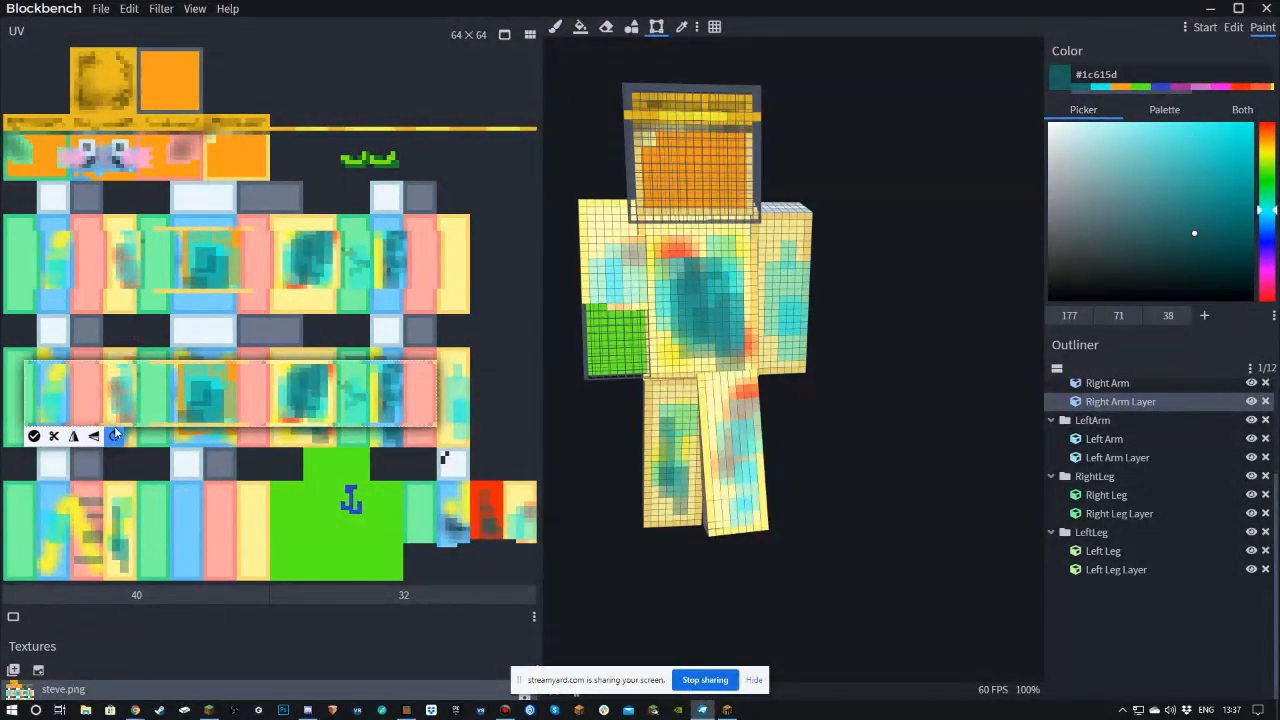
left_click(112, 437)
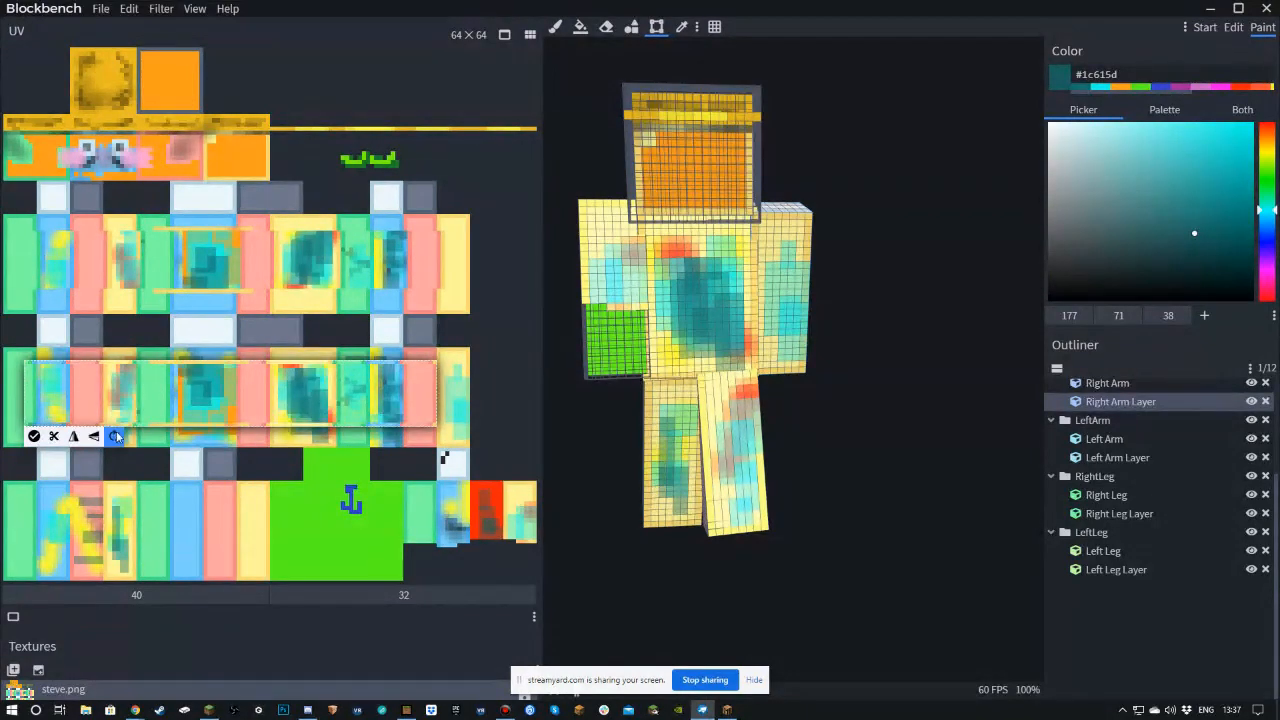
left_click(72, 437)
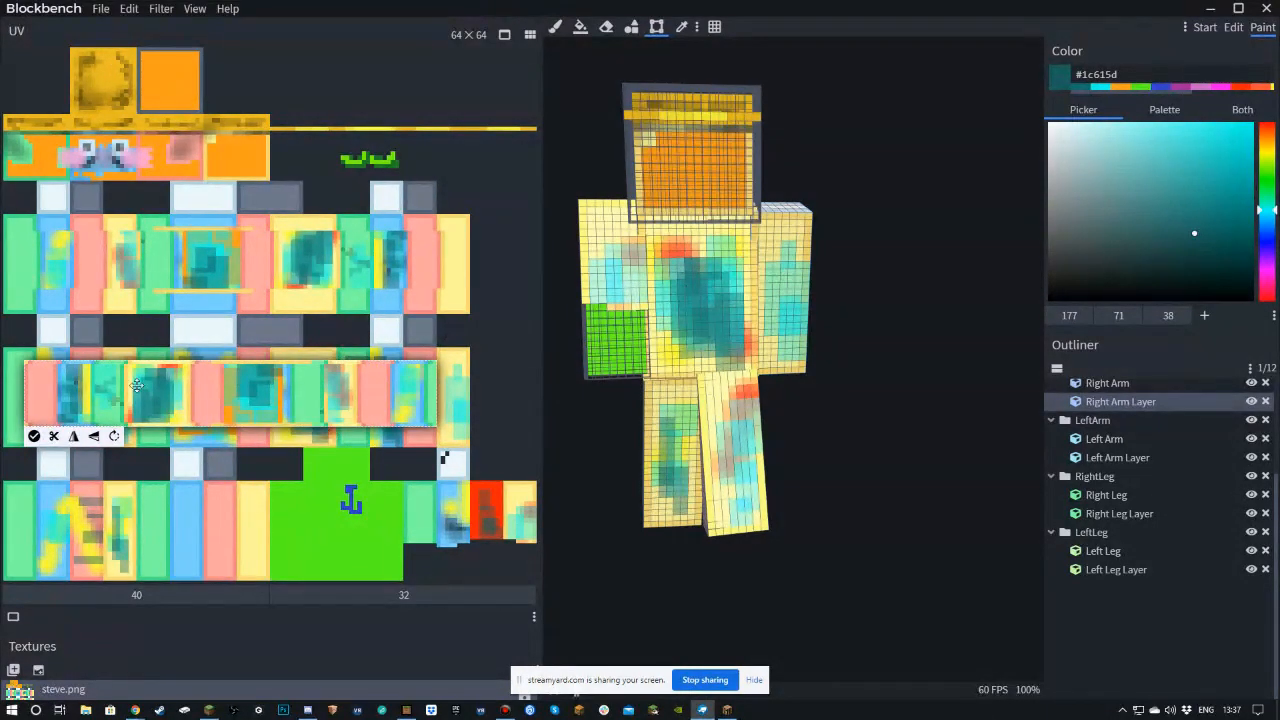
left_click(33, 436)
left_click_drag(823, 398, 907, 447)
scroll(951, 420, "down", 4)
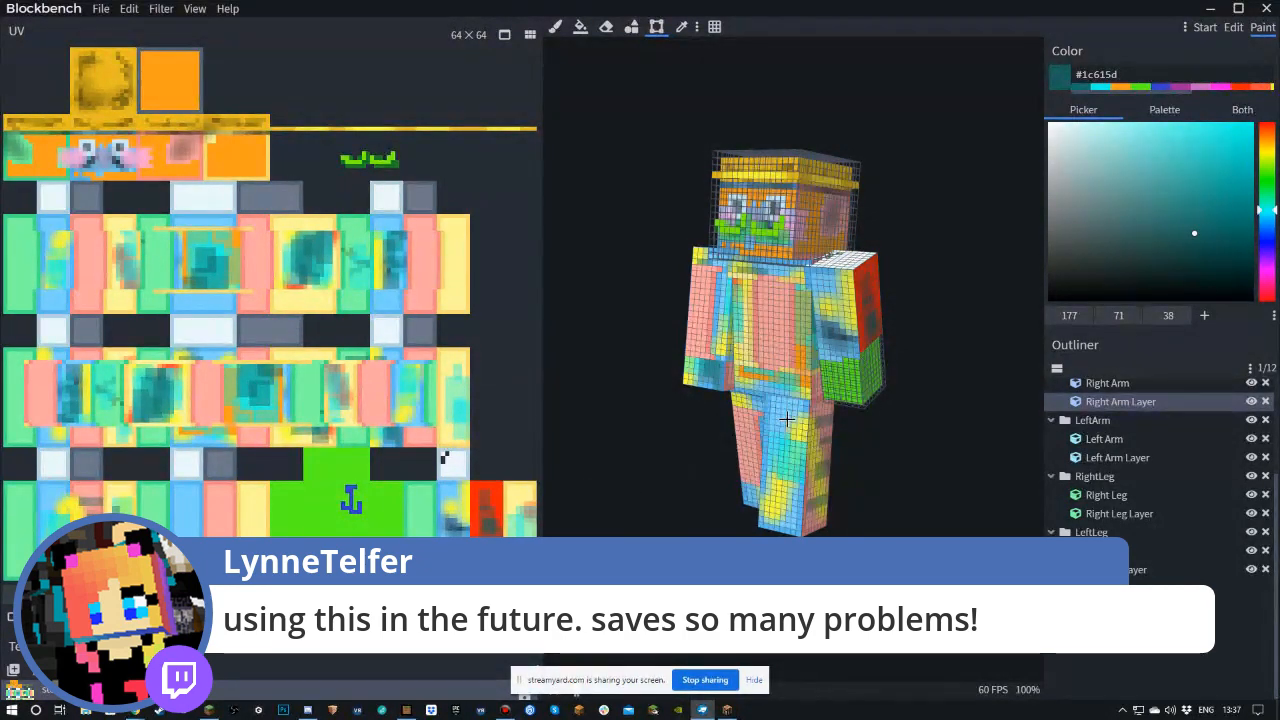
- Try to copy the left arm's front section onto the left leg's painted sections, mirrored in X
left_click_drag(440, 483, 473, 574)
left_click_drag(443, 530, 289, 498)
left_click_drag(477, 471, 359, 481)
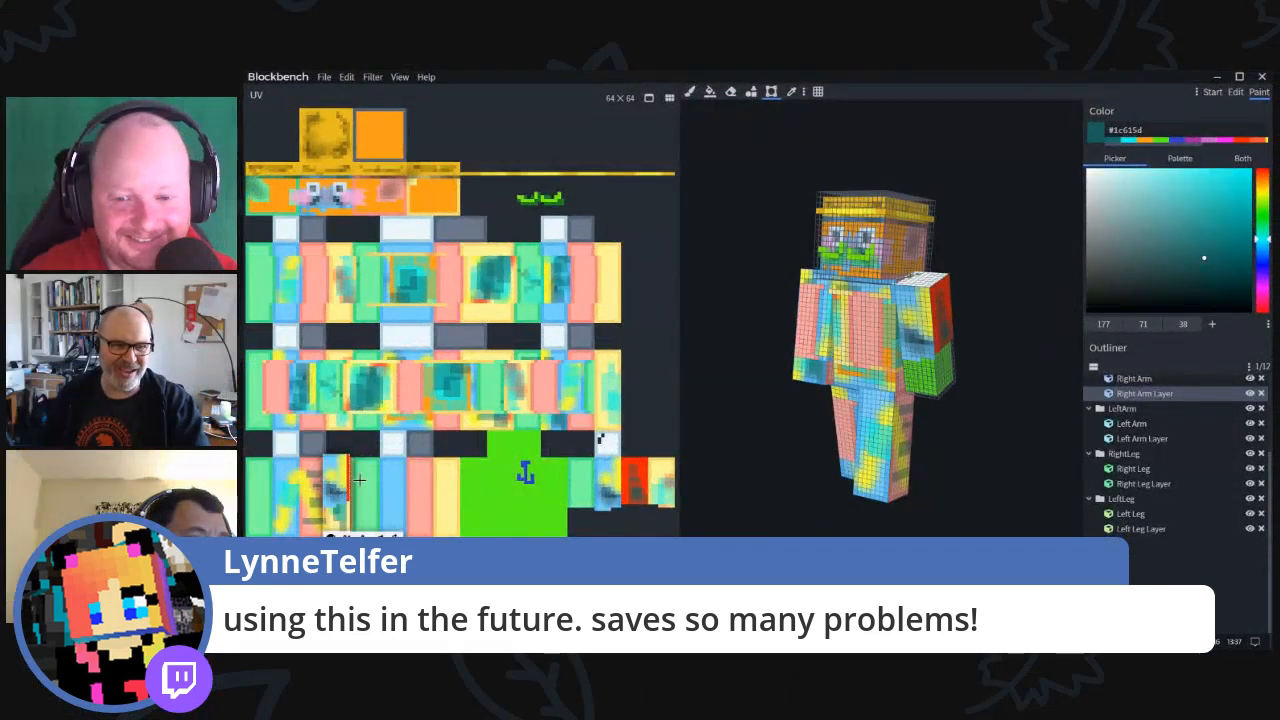
left_click(363, 535)
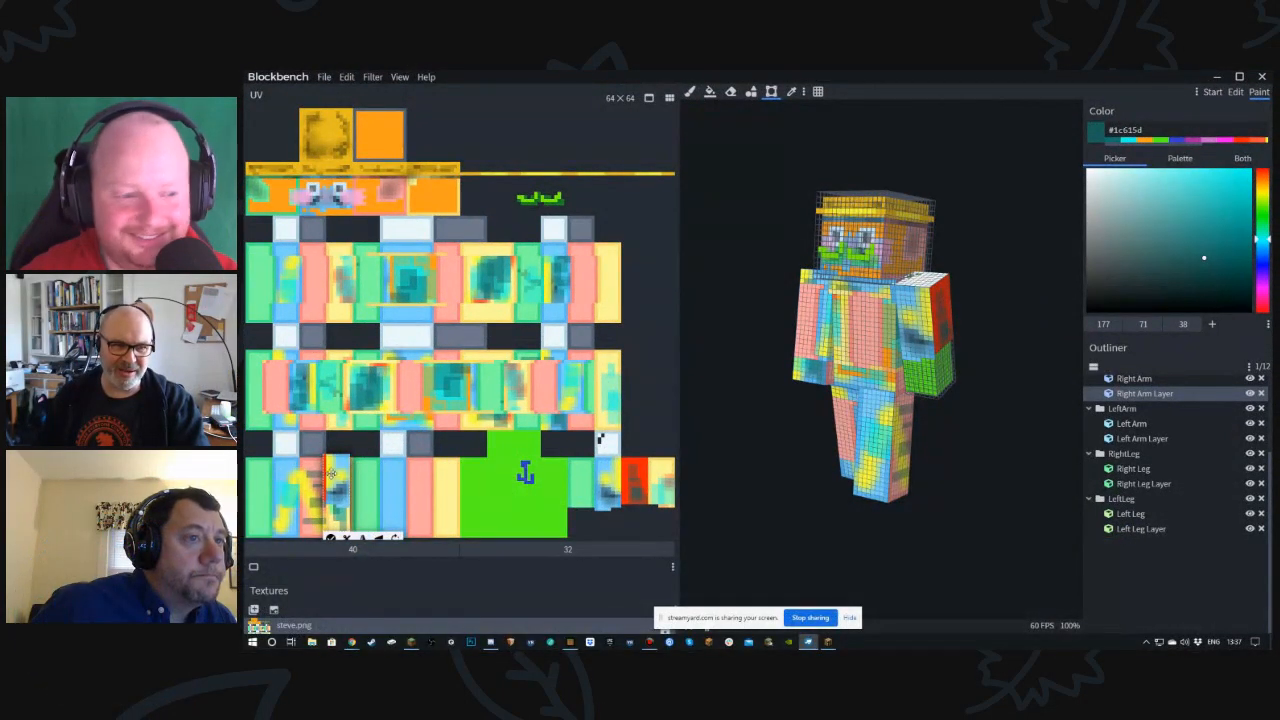
left_click_drag(333, 479, 312, 483)
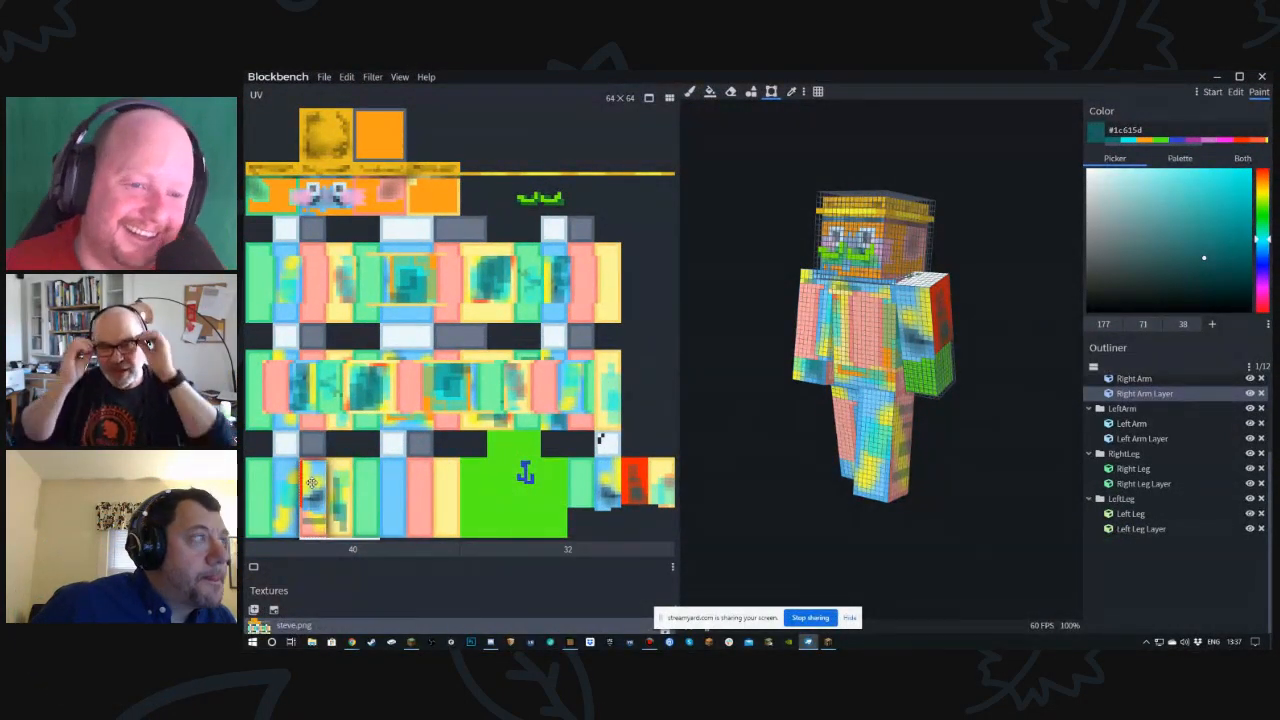
left_click(840, 329)
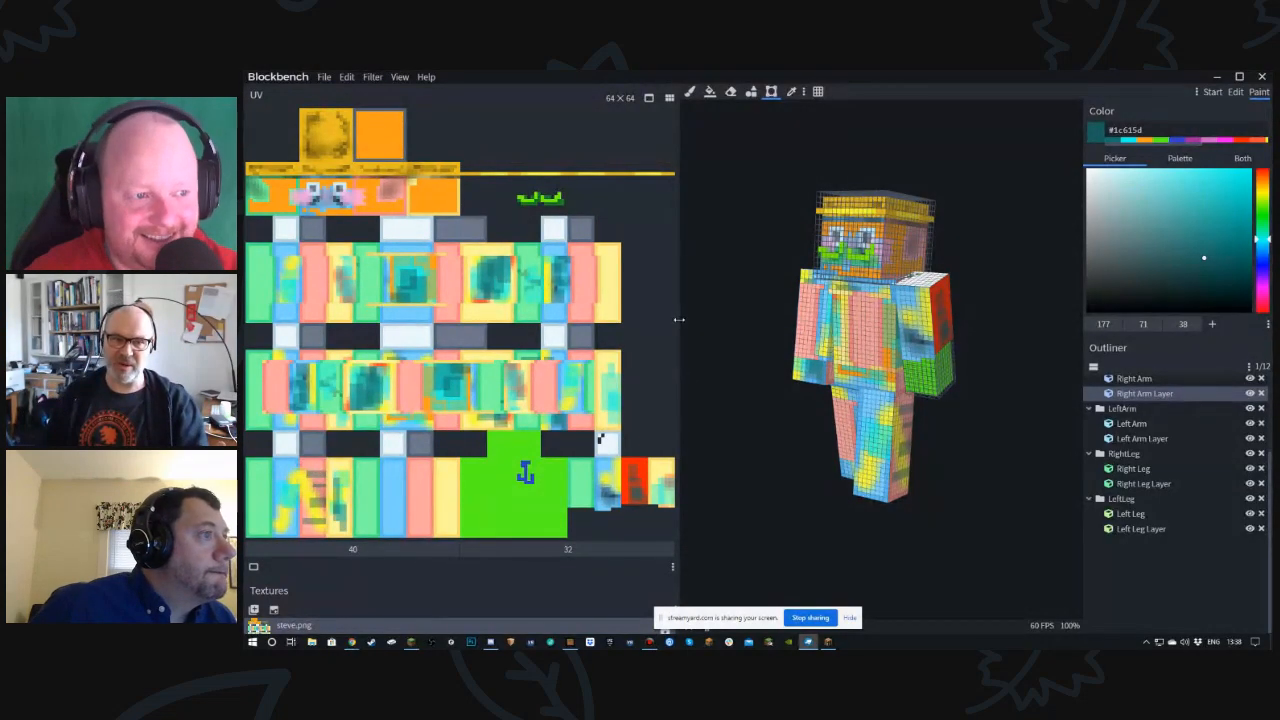
left_click_drag(678, 320, 513, 310)
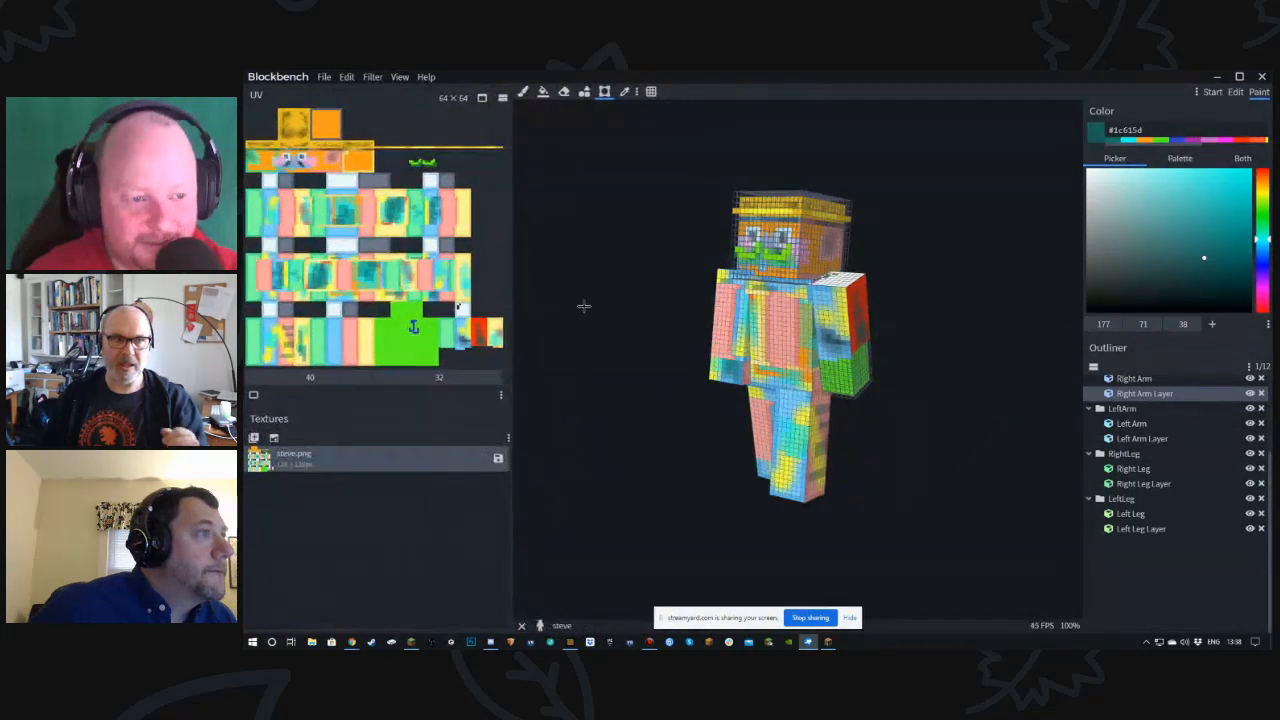
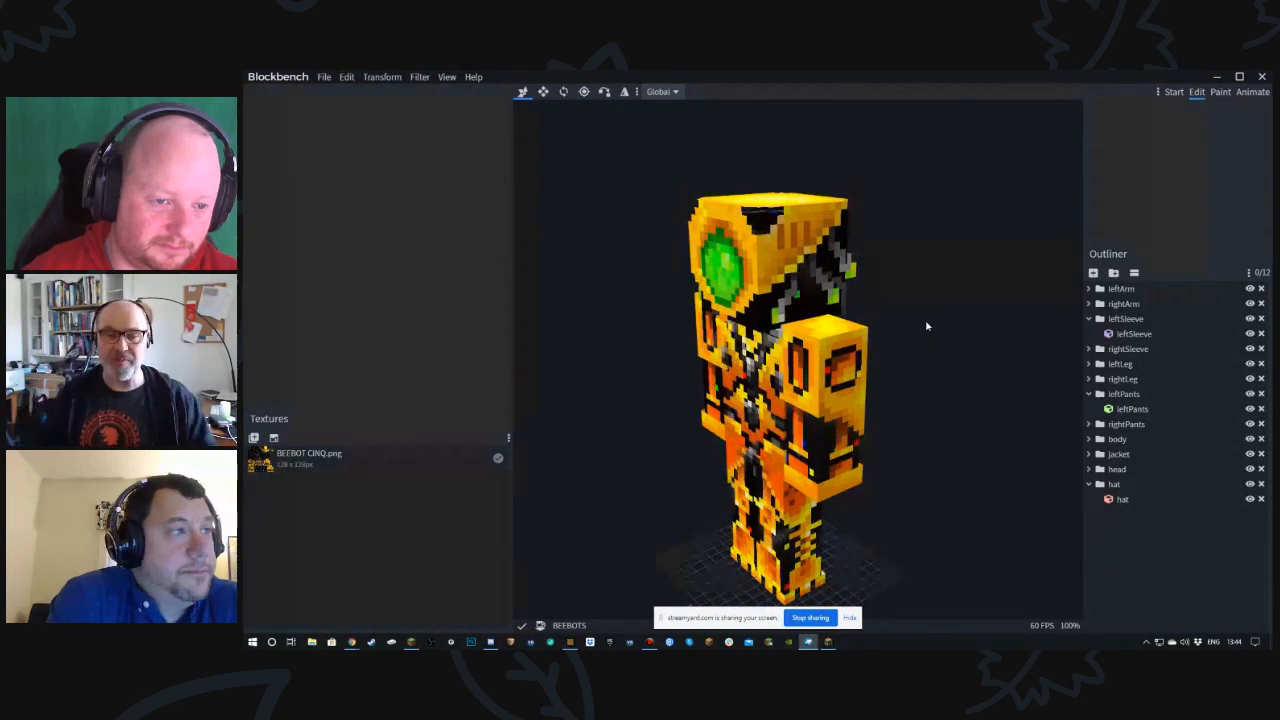
- Change the model's texture file to BEEBOT_Barnabee_Zero.png from the FINAL BEEBOTS > Content > skin_pack folder
left_click_drag(900, 289, 881, 307)
scroll(881, 307, "down", 5)
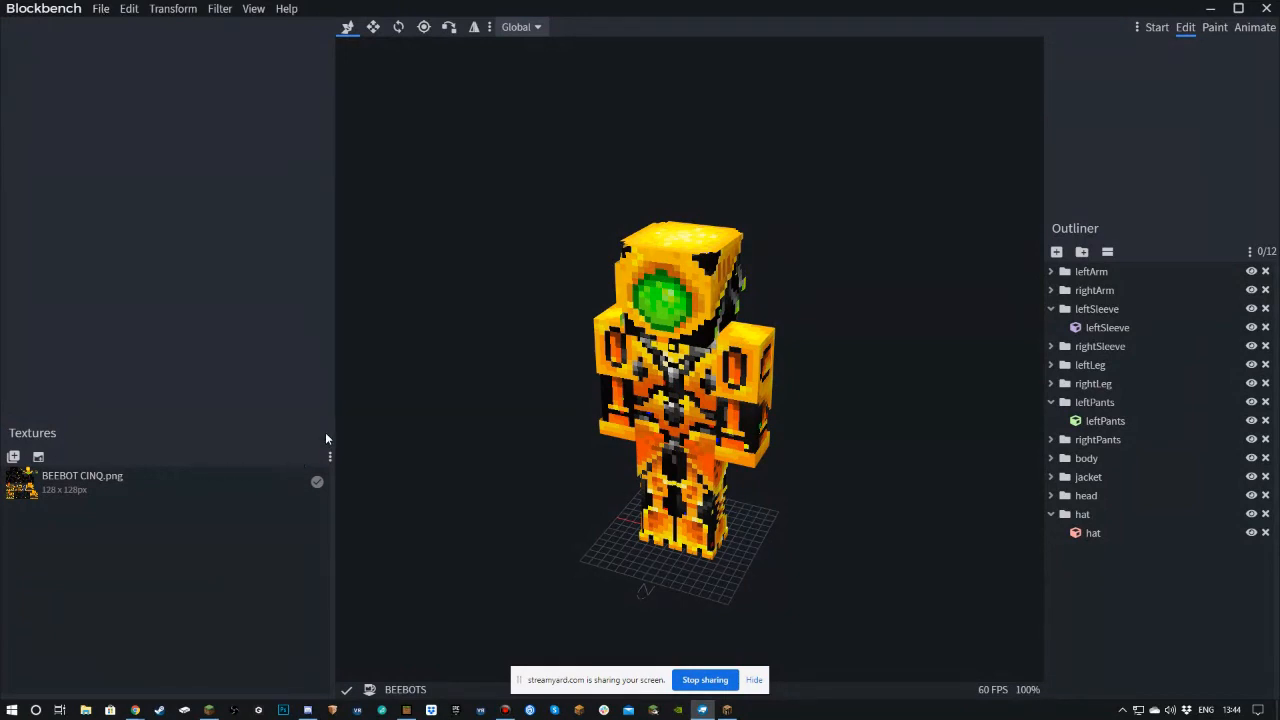
left_click(727, 398)
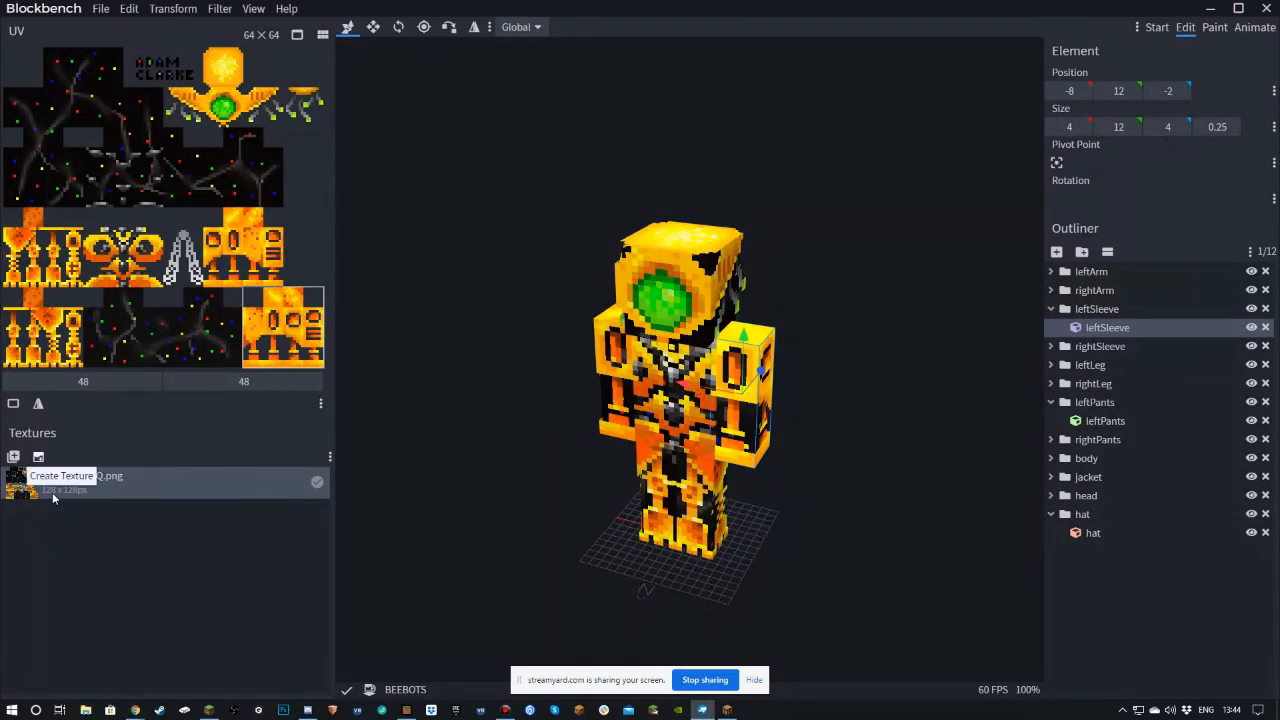
right_click(214, 477)
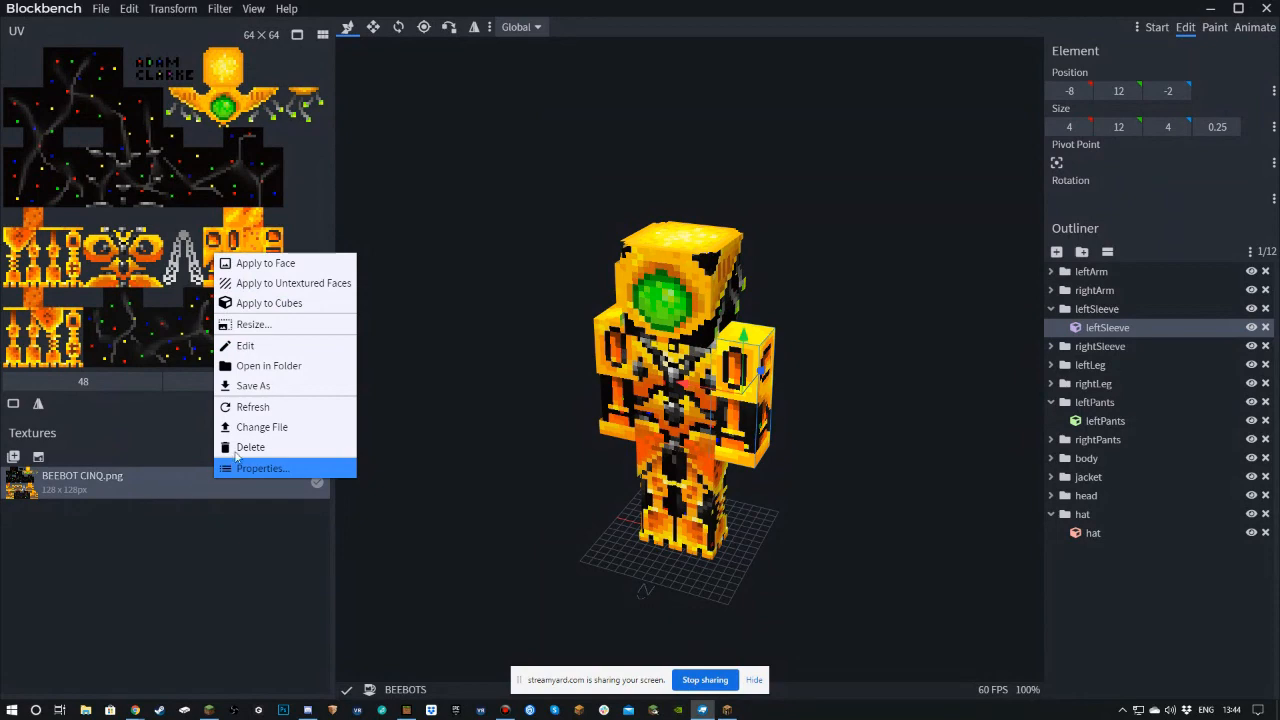
left_click(272, 432)
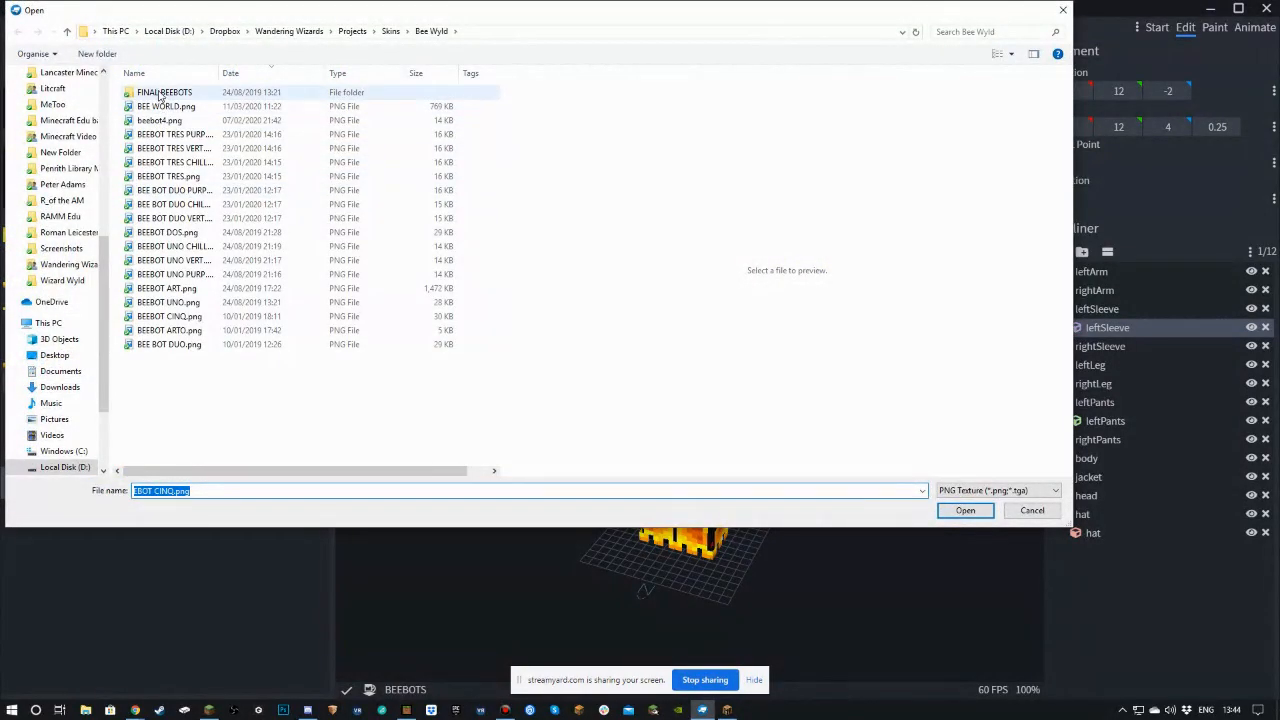
double_click(160, 92)
double_click(163, 94)
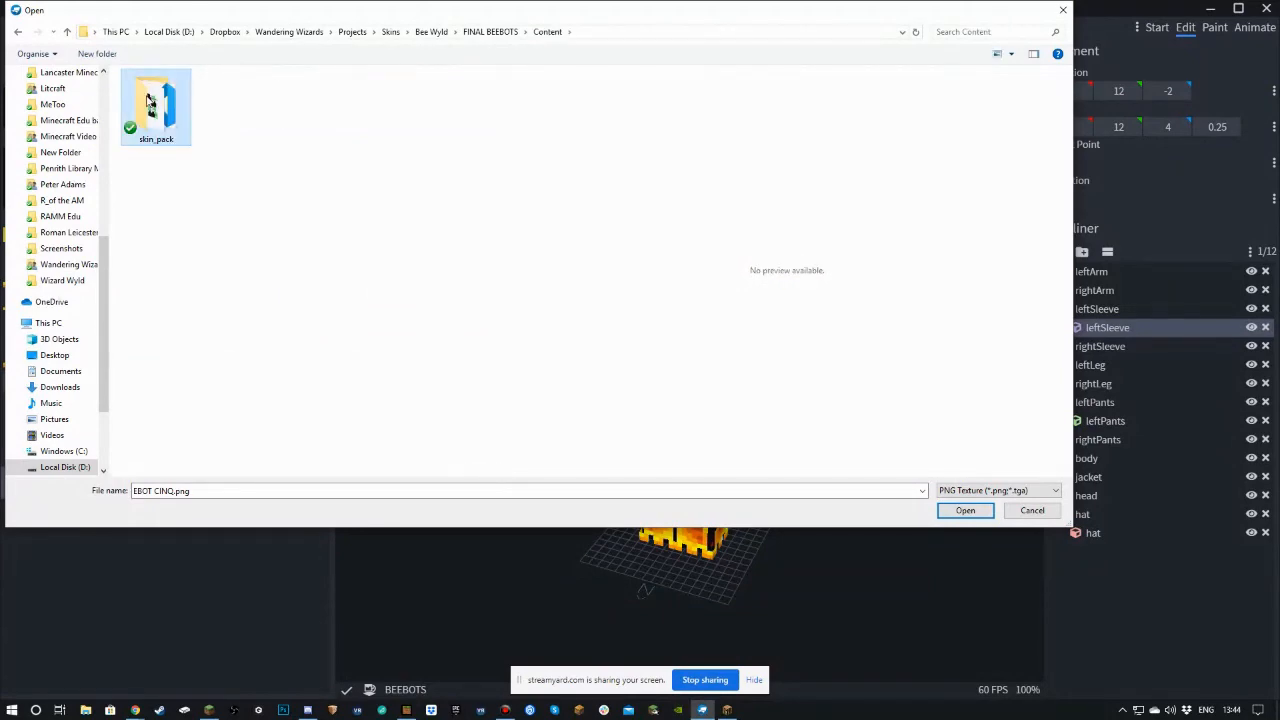
double_click(150, 102)
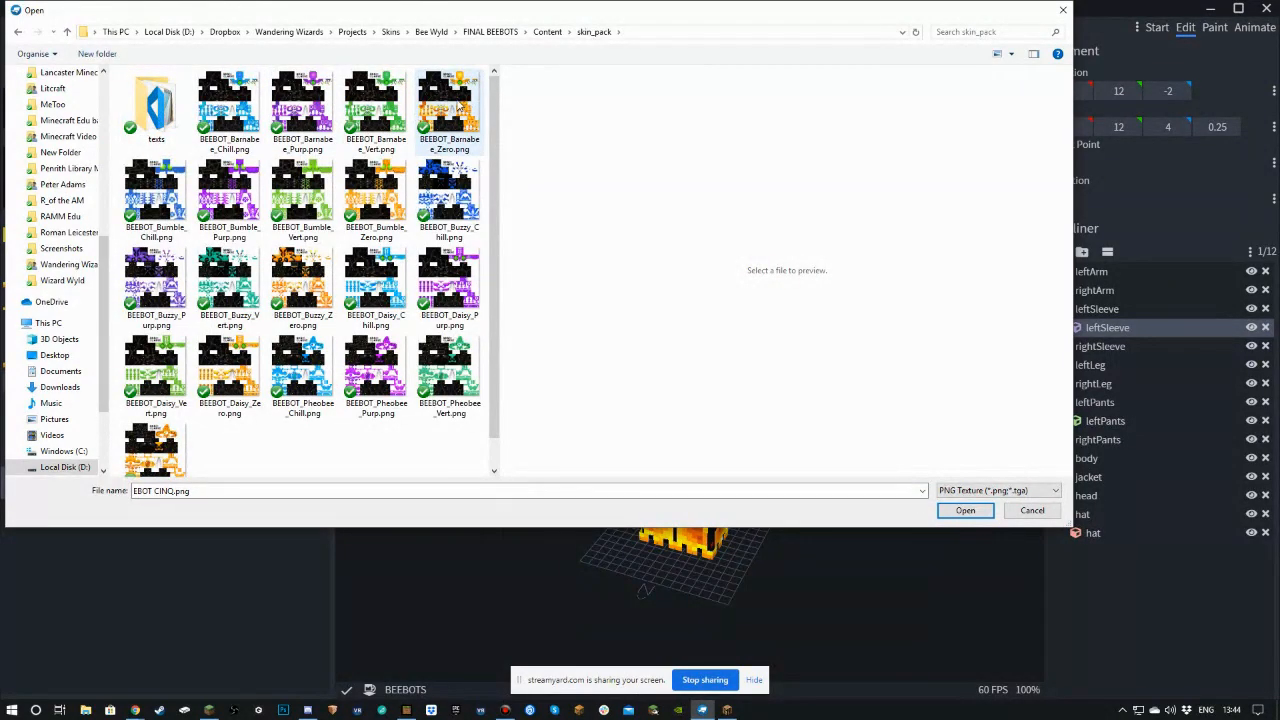
left_click(457, 105)
left_click(985, 510)
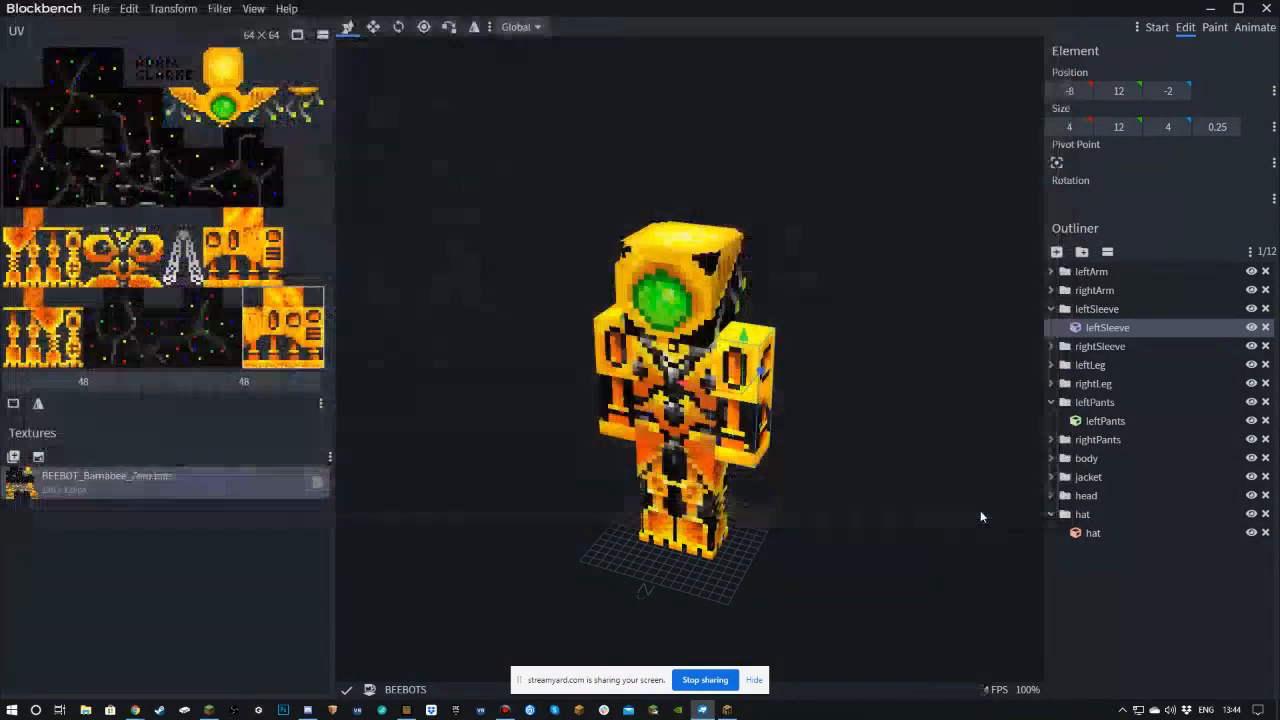
- Swap the model's texture file for BEEBOT_Bumble_Zero.png from the skin_pack folder
left_click(688, 366)
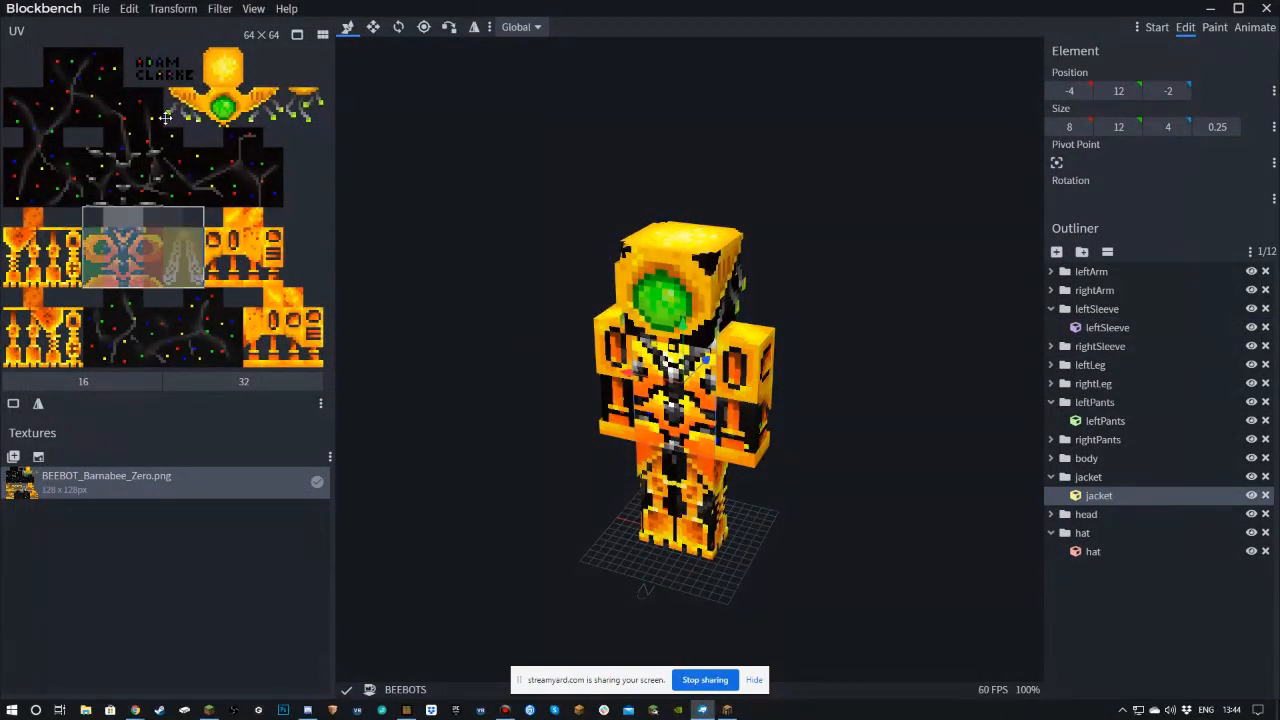
right_click(210, 487)
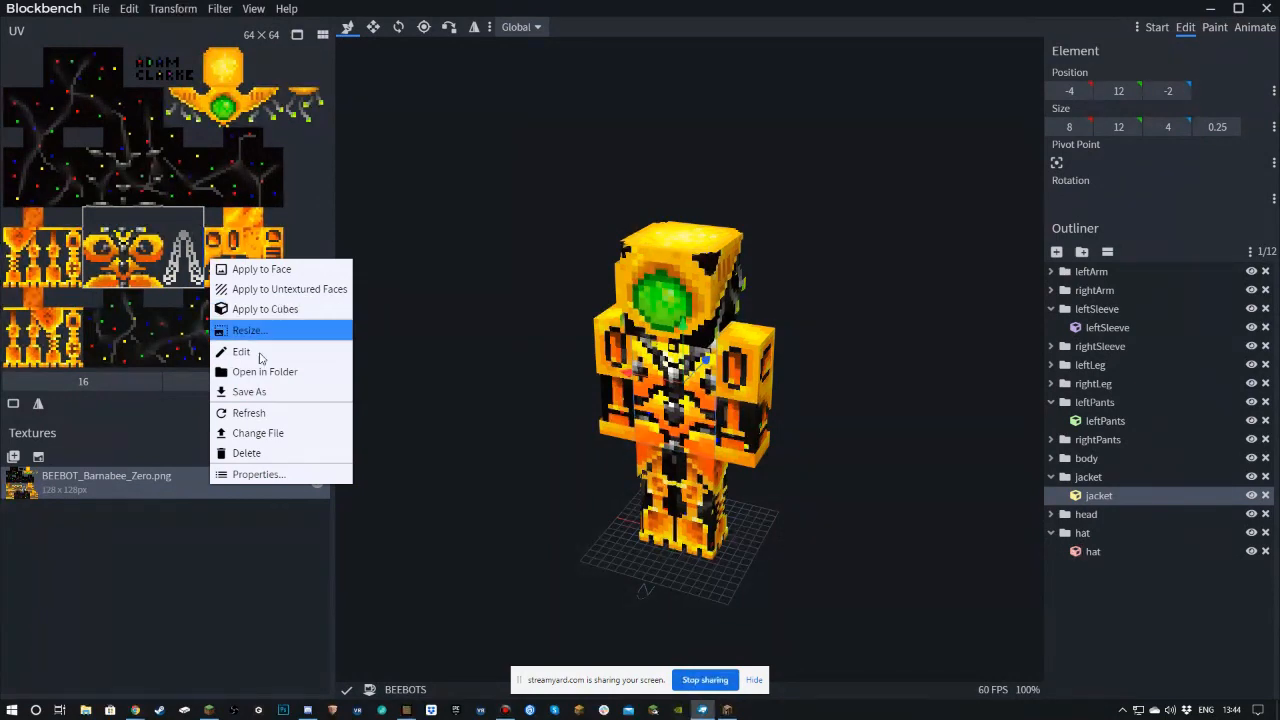
left_click(258, 432)
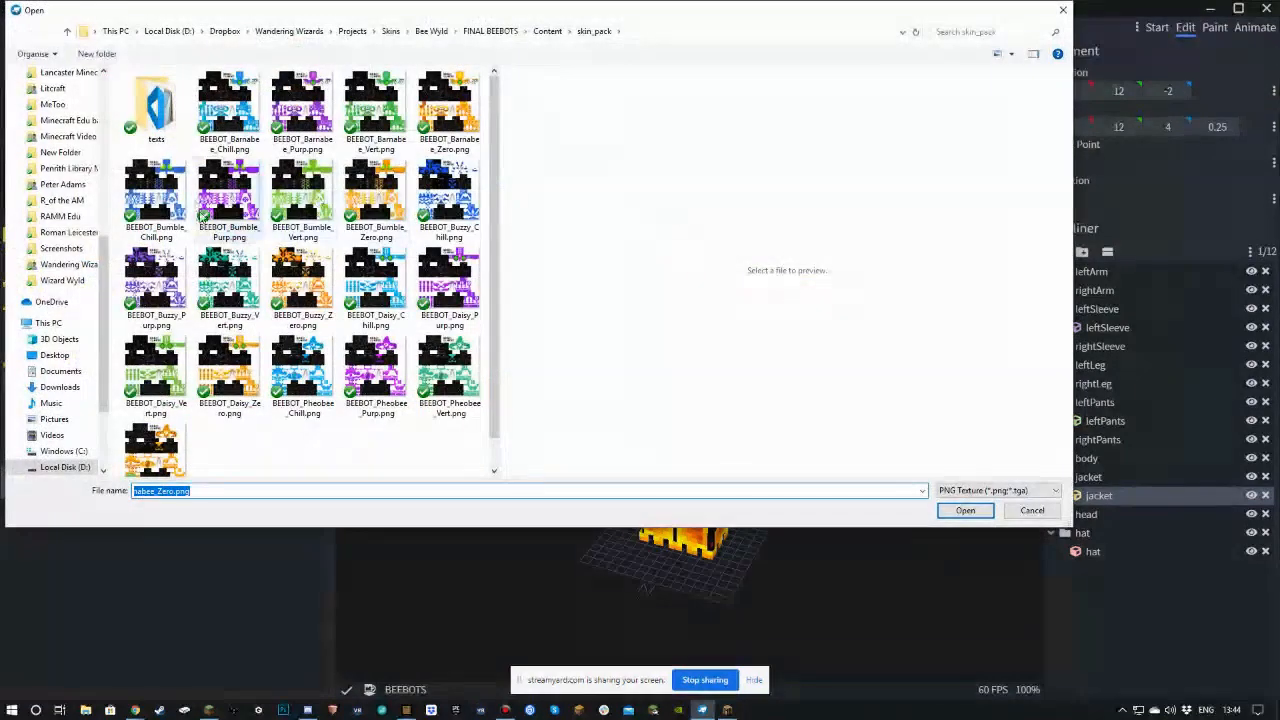
double_click(376, 198)
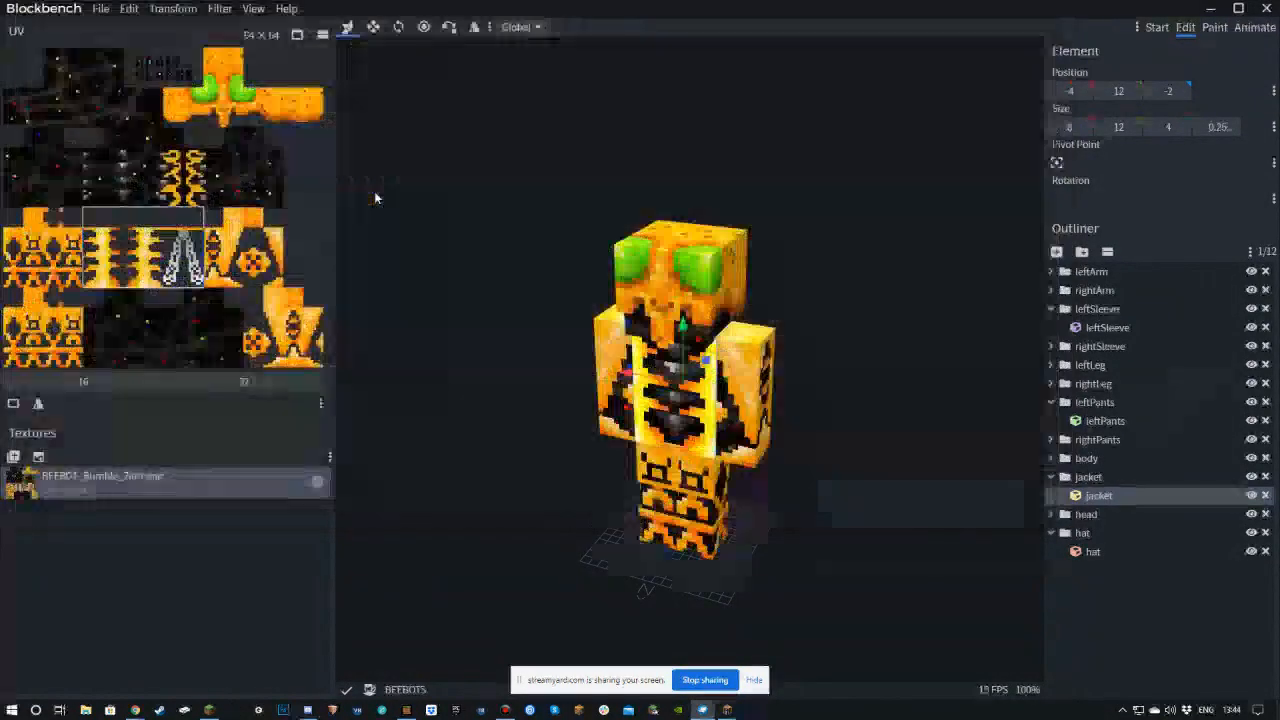
left_click_drag(566, 326, 430, 370)
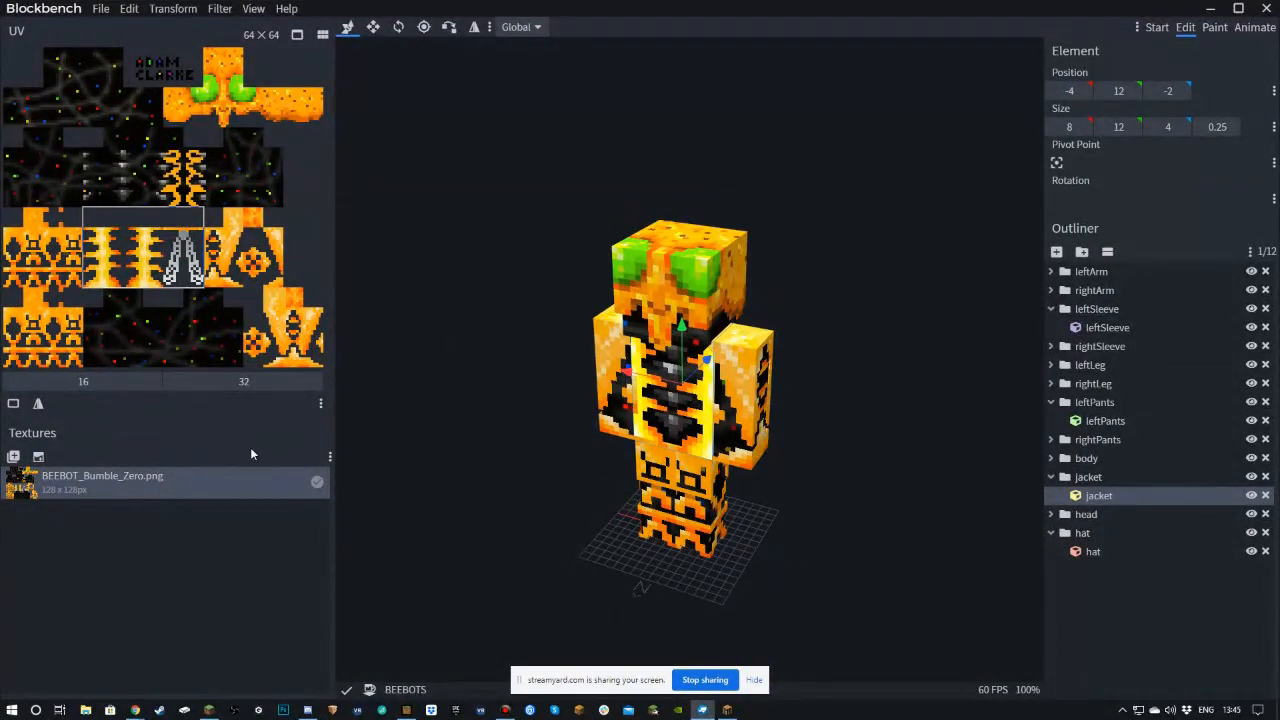
- Change the texture file to BEEBOT_Daisy_Zero.png and view the model from its other side
right_click(245, 476)
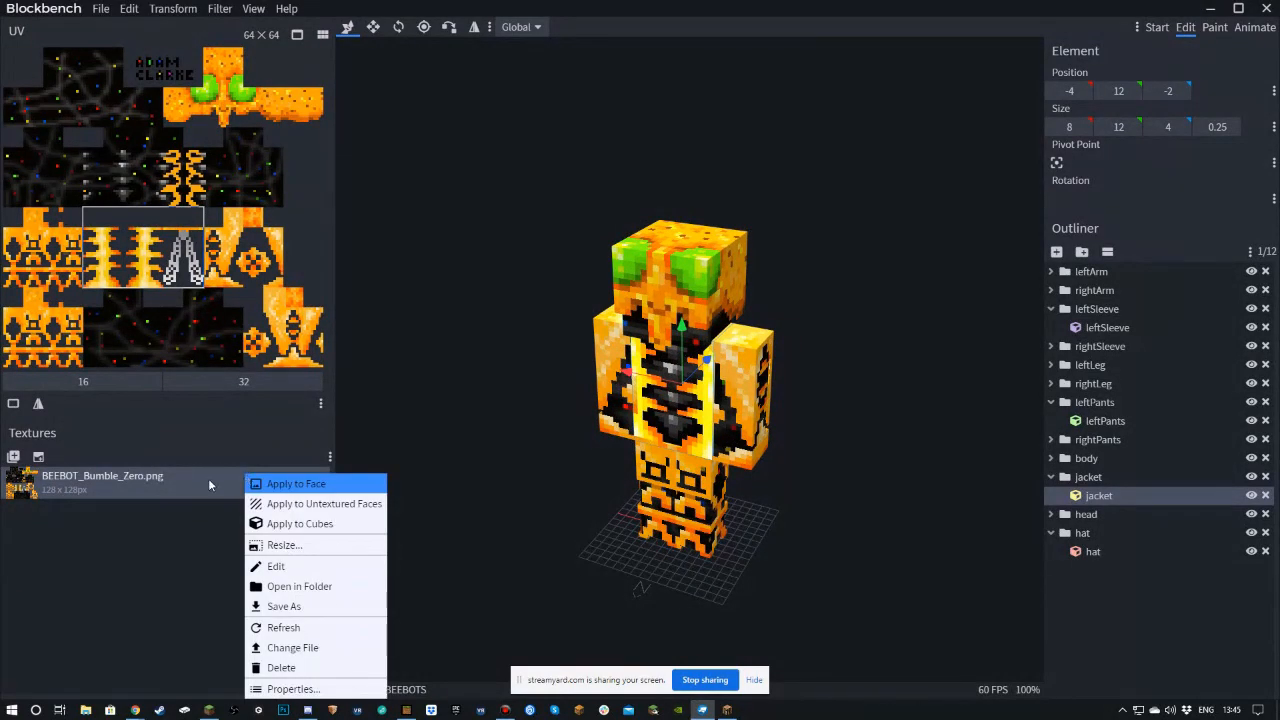
left_click(288, 648)
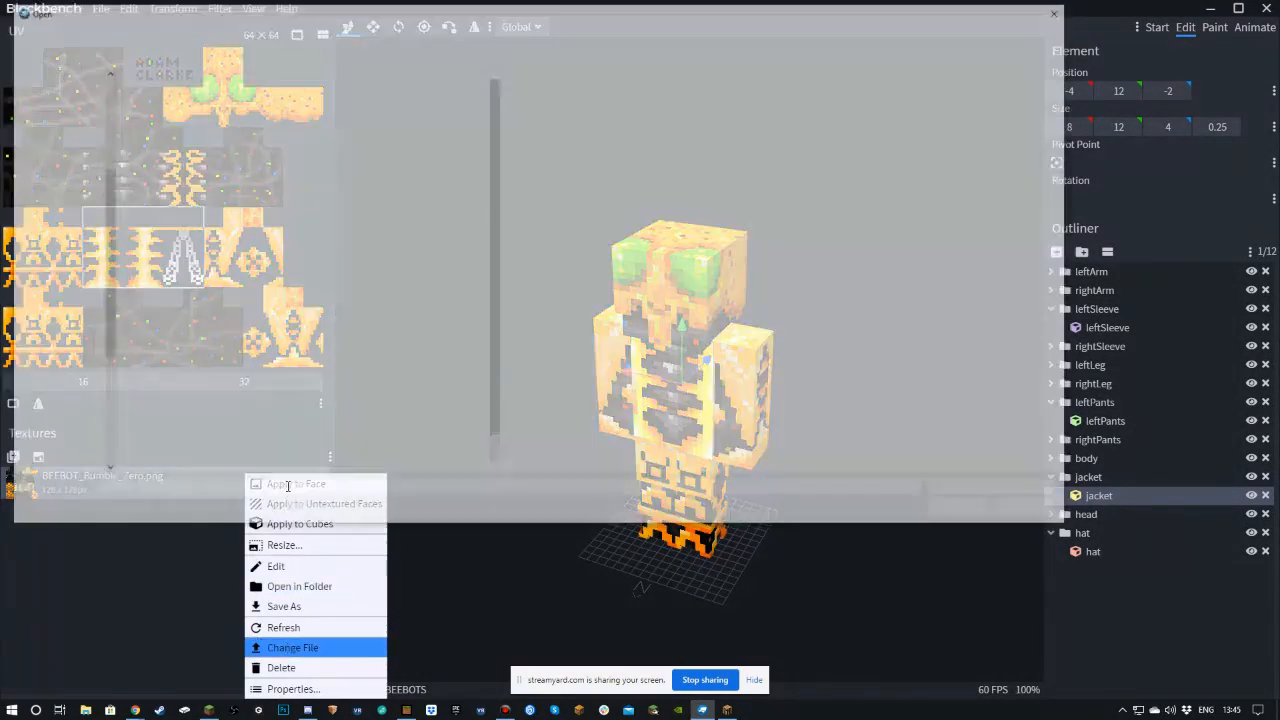
left_click(231, 364)
double_click(231, 364)
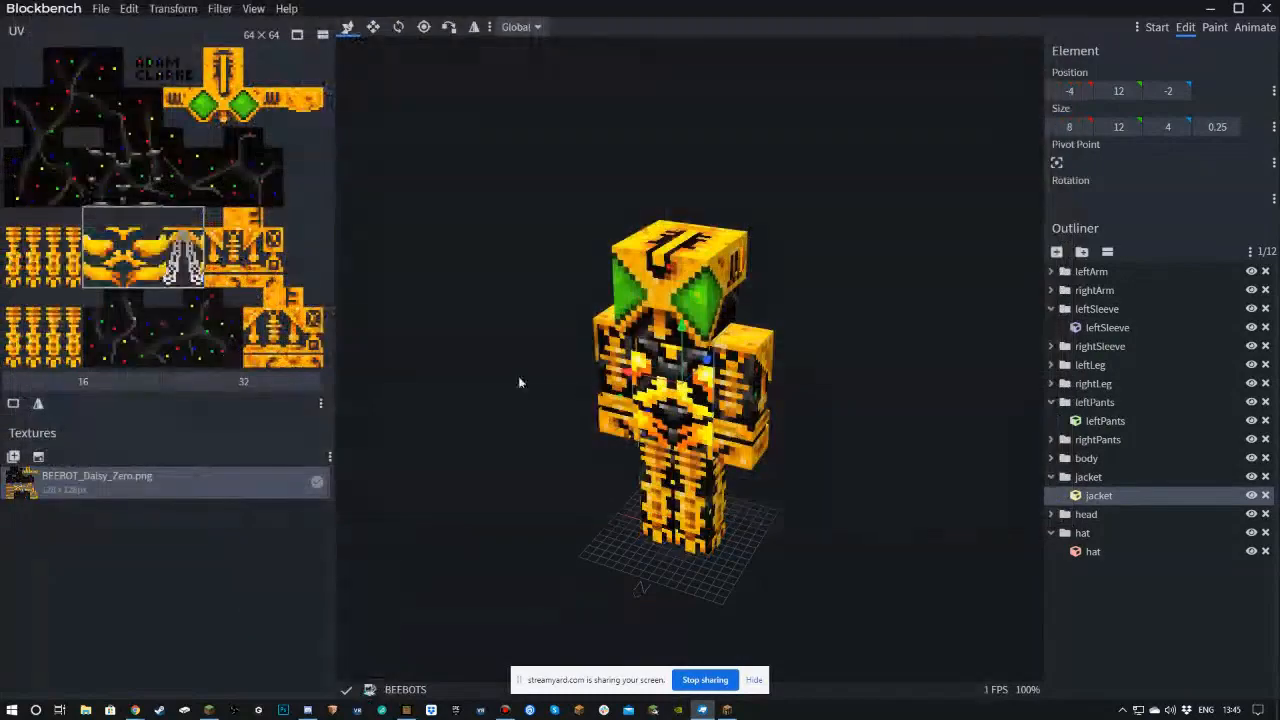
left_click_drag(497, 380, 554, 397)
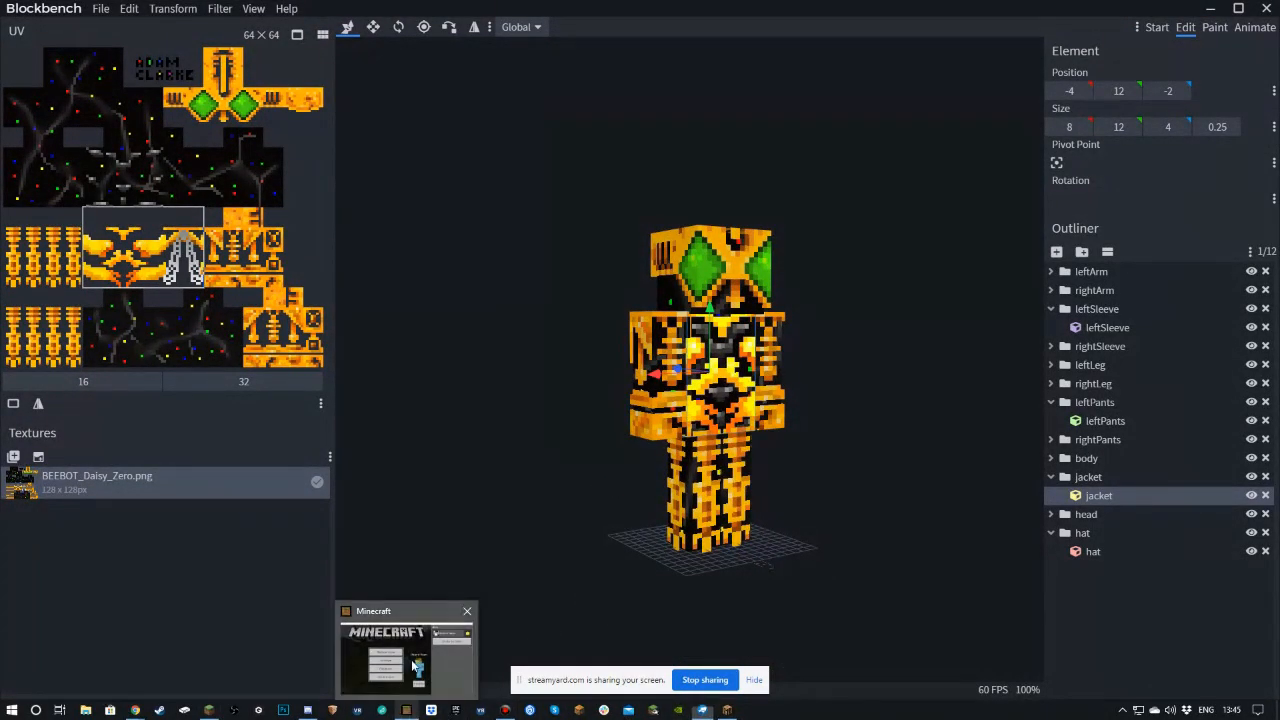
- Switch to Minecraft and open the Classic Skins screen from the player profile
left_click(408, 711)
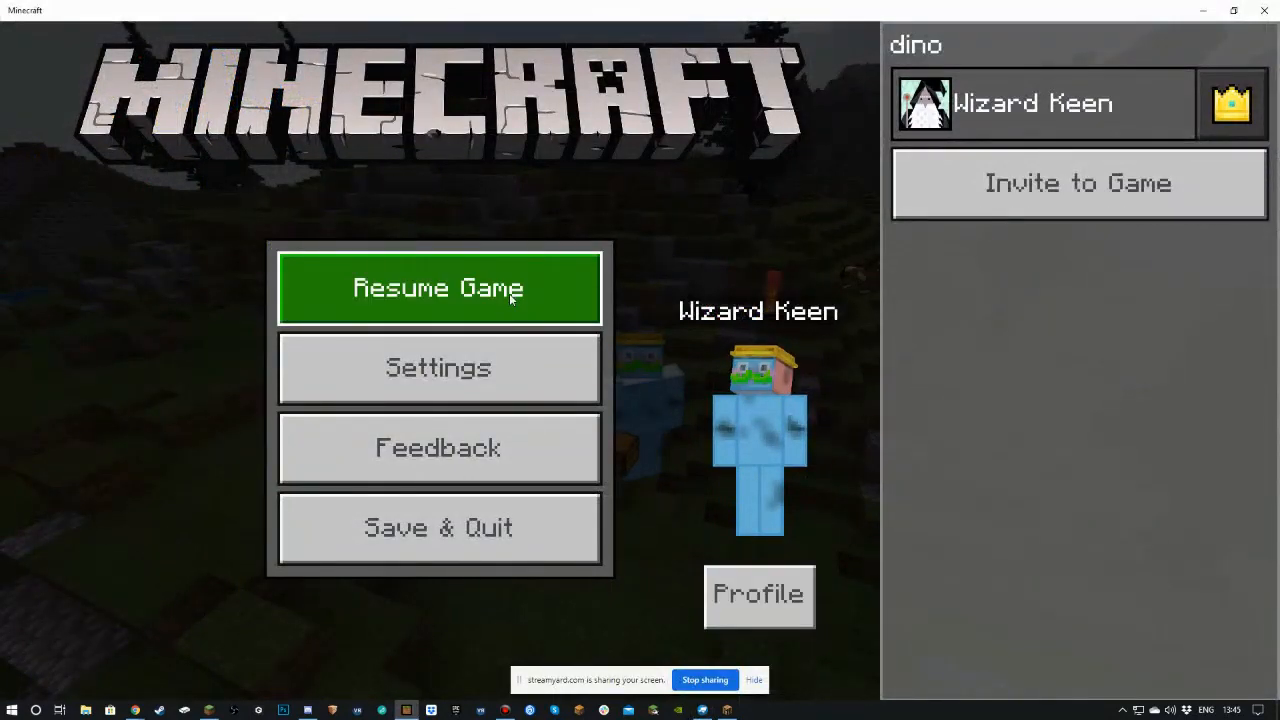
left_click(749, 602)
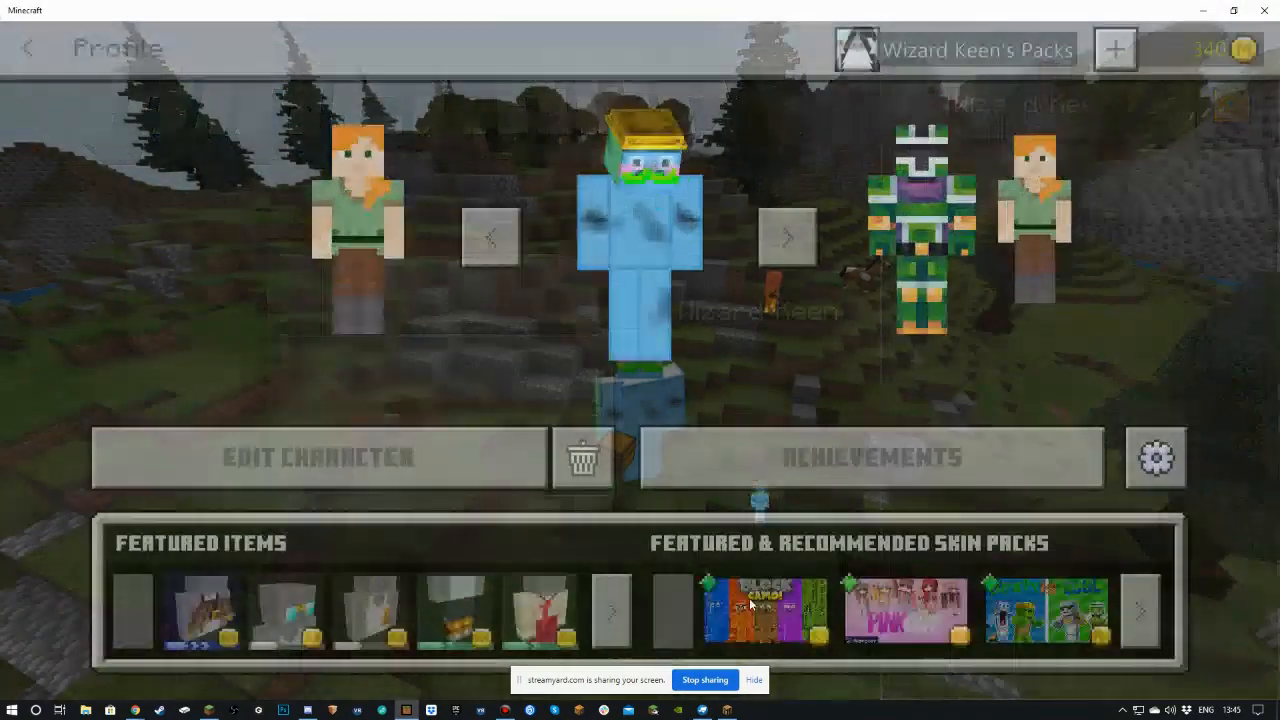
left_click(513, 438)
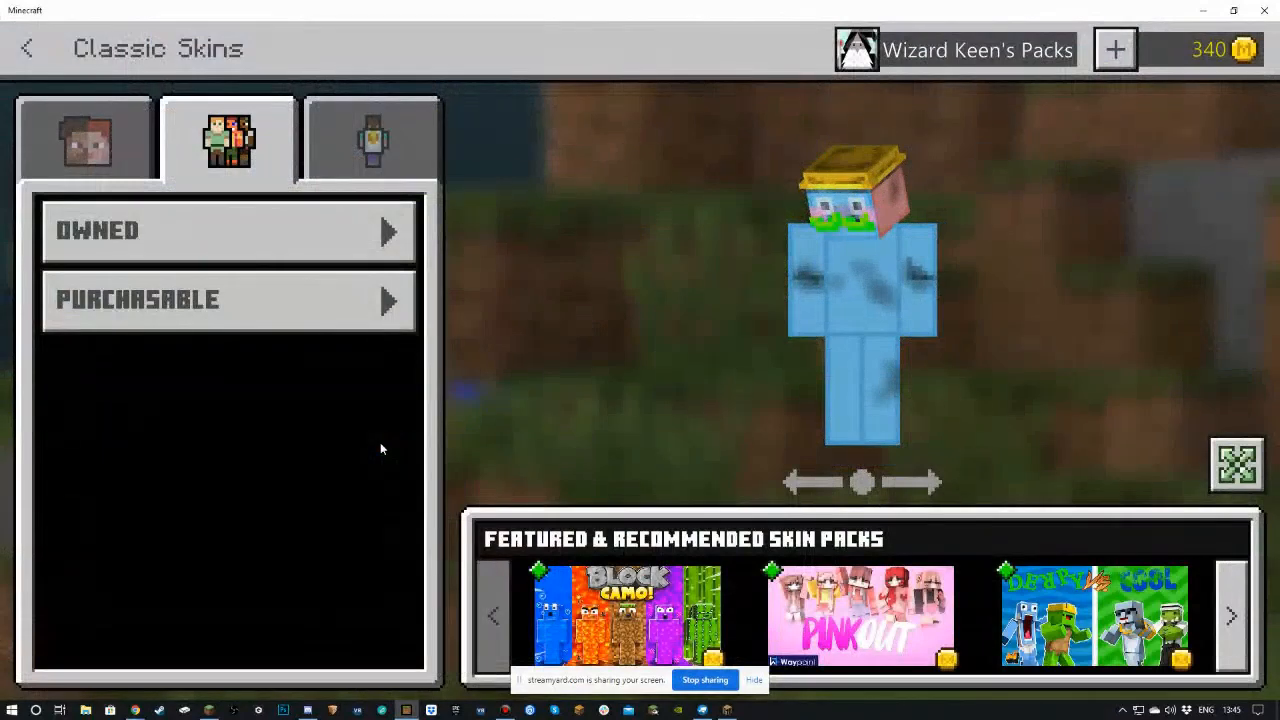
mouse_move(313, 712)
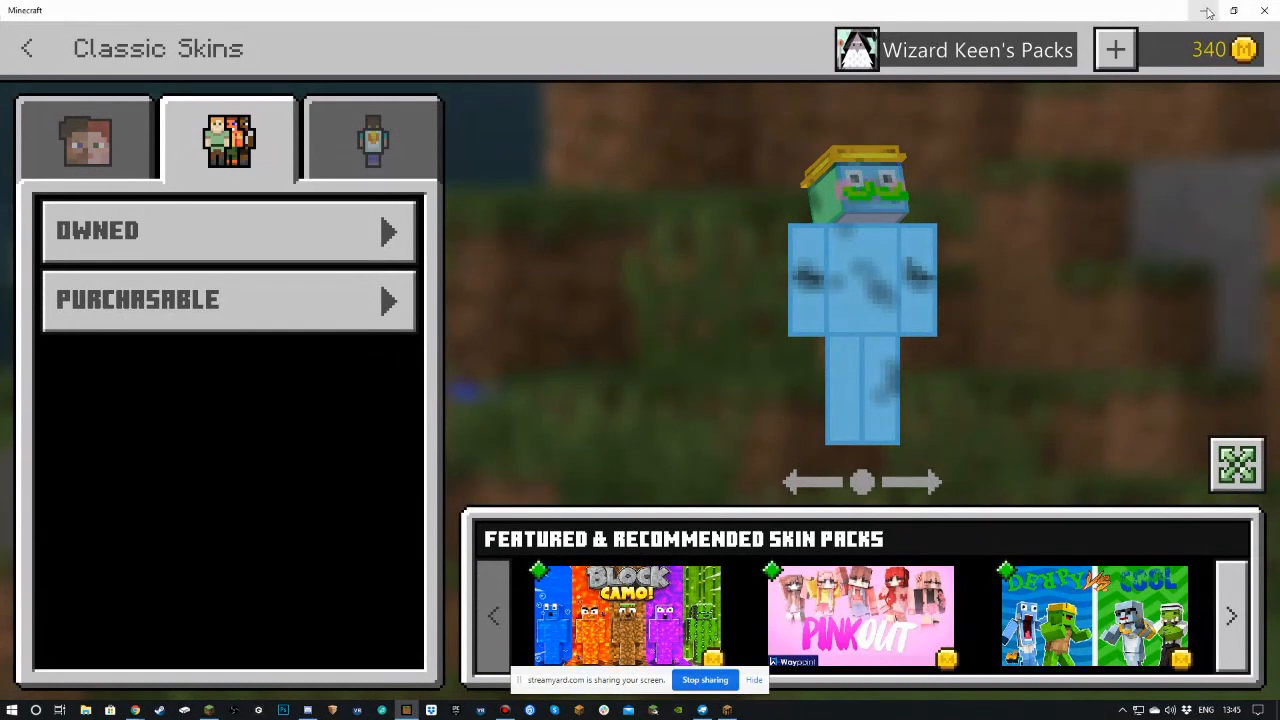
- Switch back to Blockbench and create a new Steve skin at 16x resolution
left_click(702, 710)
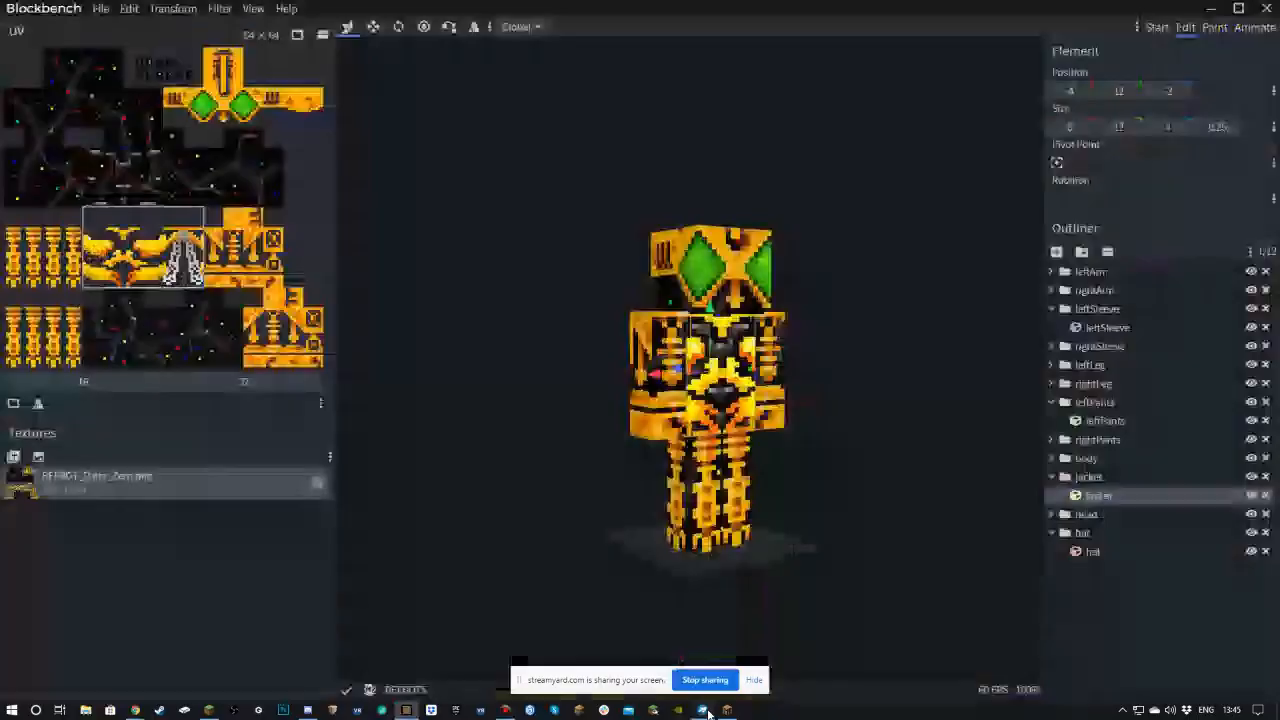
left_click(100, 10)
mouse_move(118, 48)
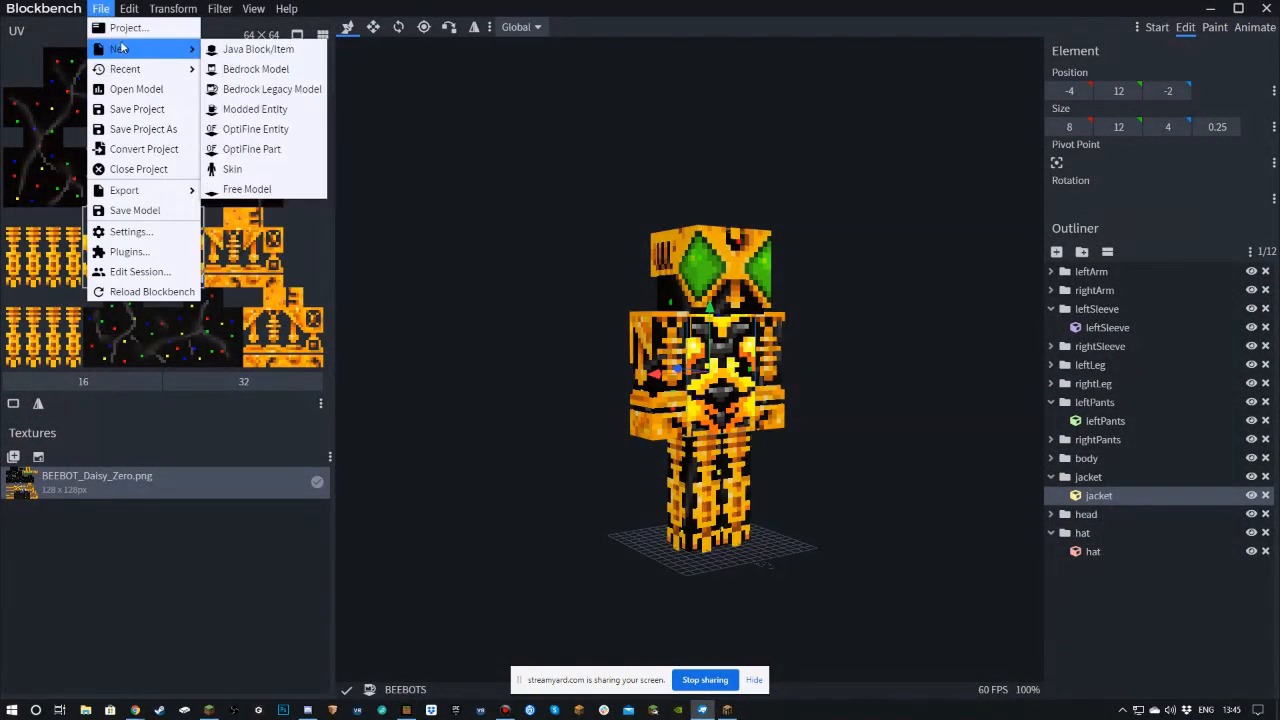
left_click(232, 169)
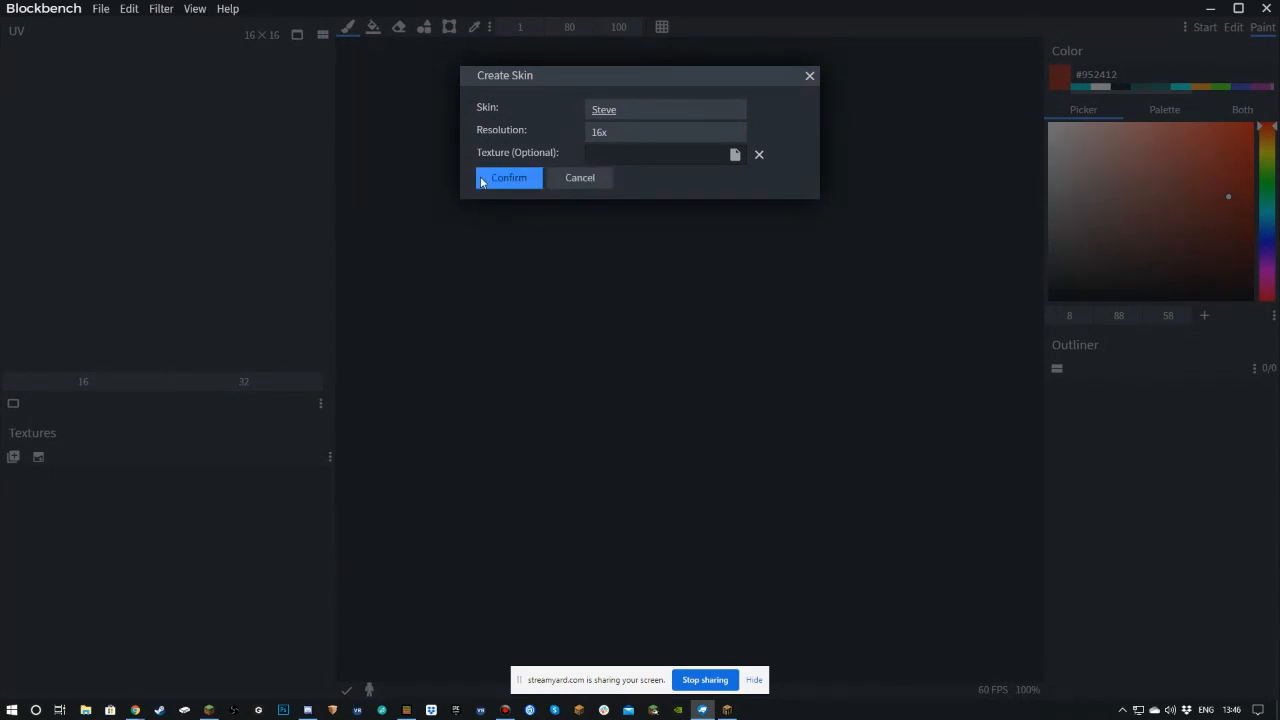
left_click(615, 133)
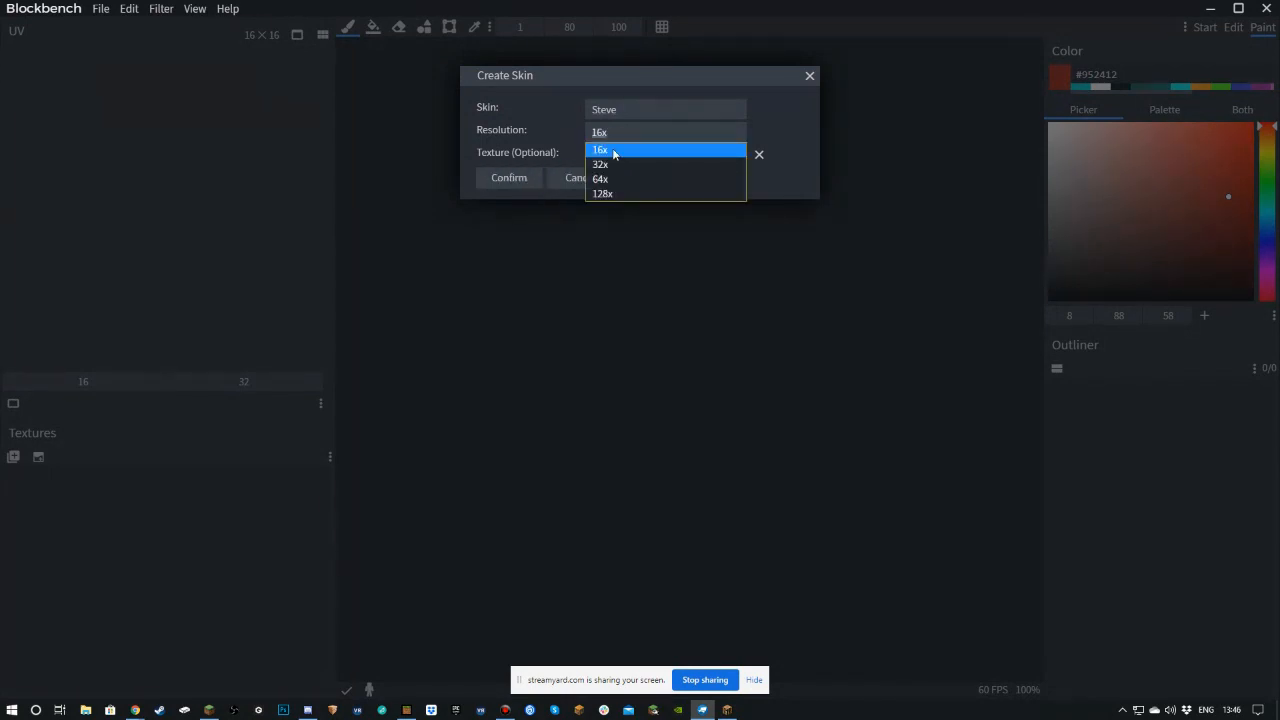
left_click(614, 152)
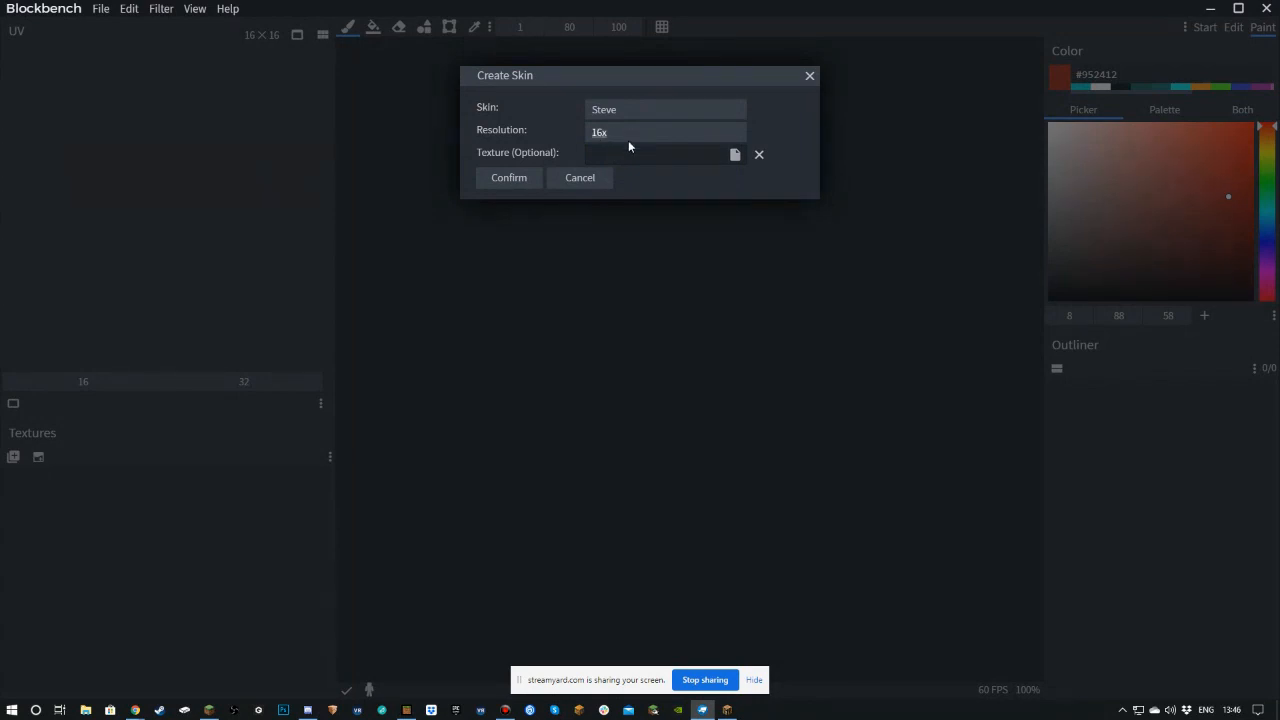
left_click(509, 180)
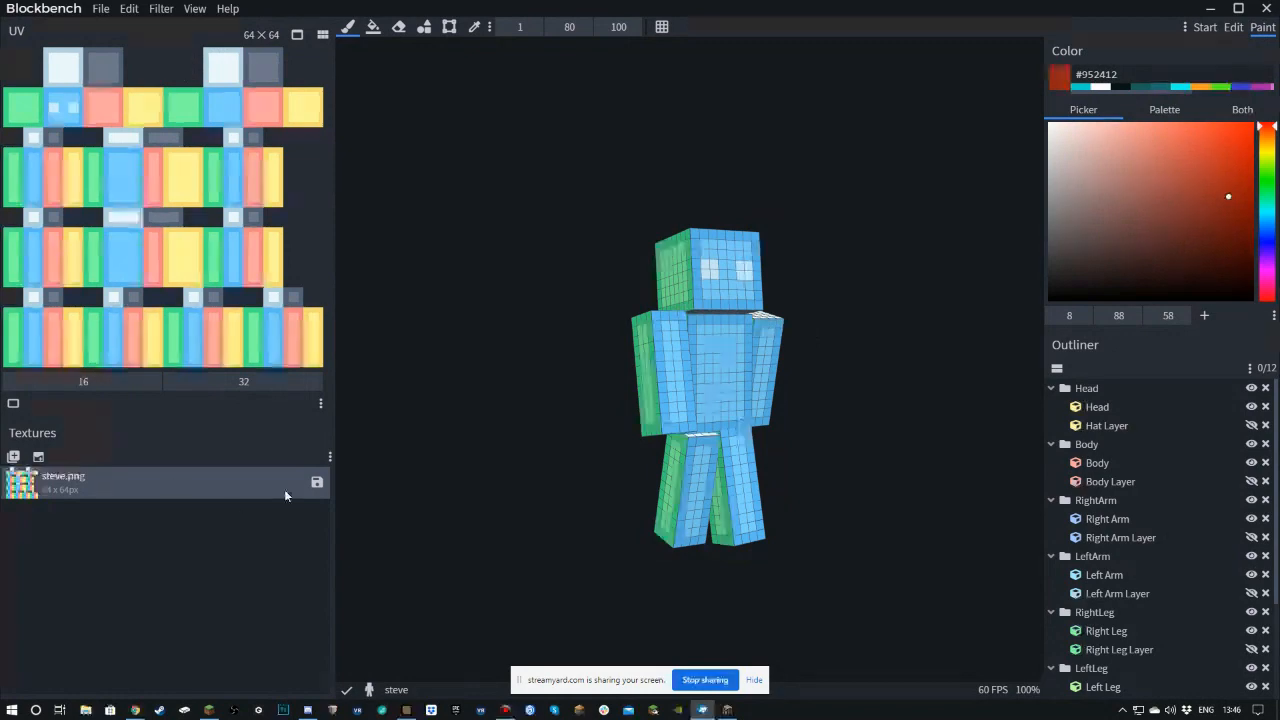
- Save the new skin's texture as stevex16.png in the Wizard Wyld folder
left_click(317, 482)
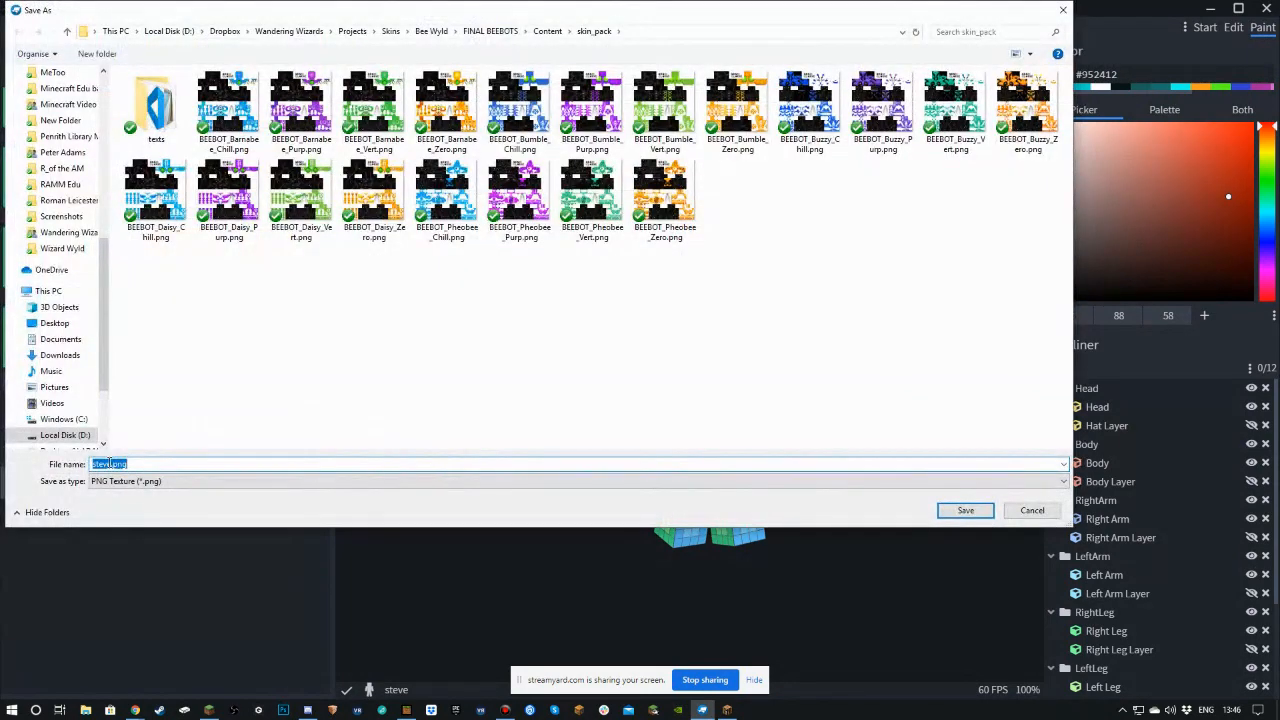
left_click(156, 466)
left_click(62, 248)
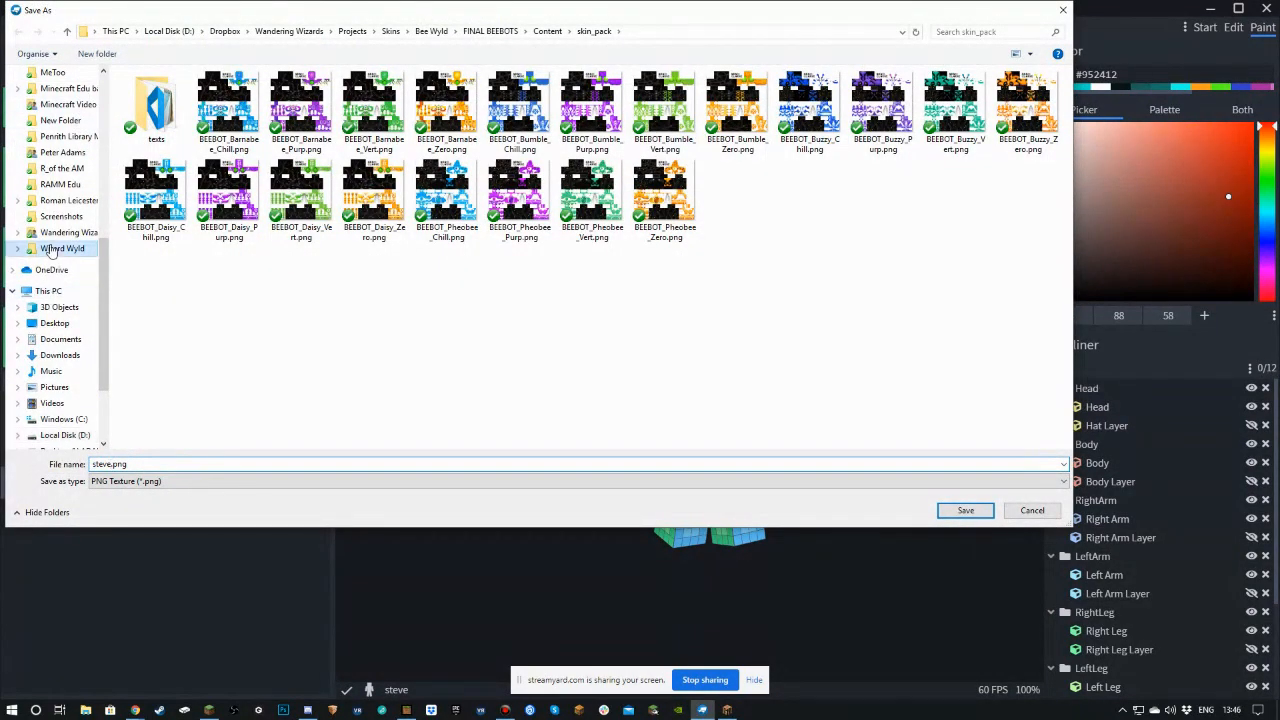
left_click(111, 464)
left_click(111, 464)
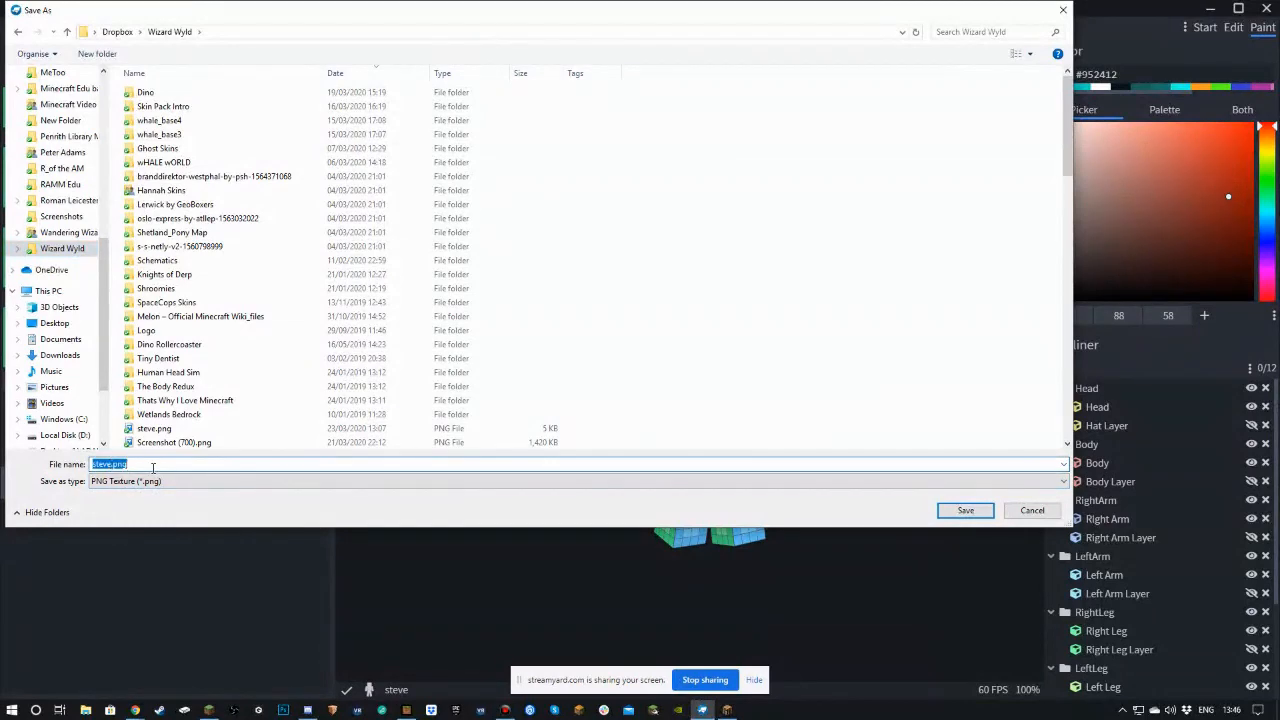
left_click(112, 464)
left_click(965, 510)
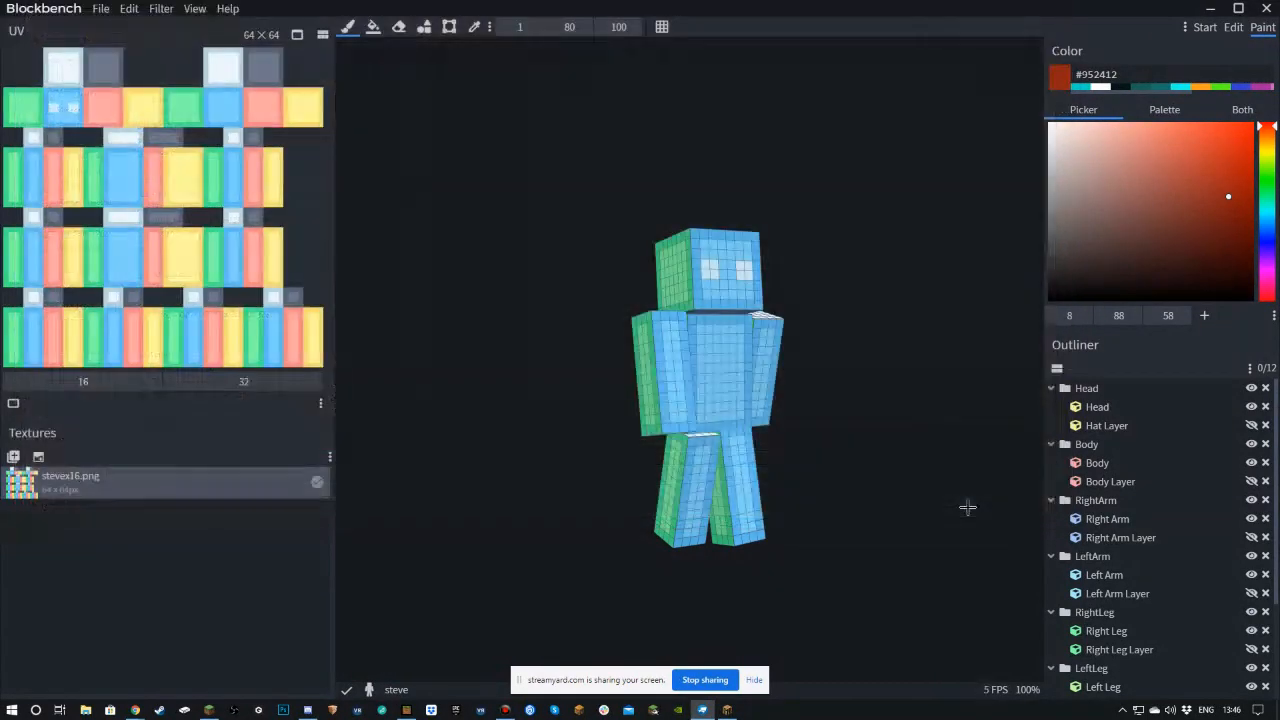
- Create another Steve skin from the start screen at 32x resolution
left_click(1208, 27)
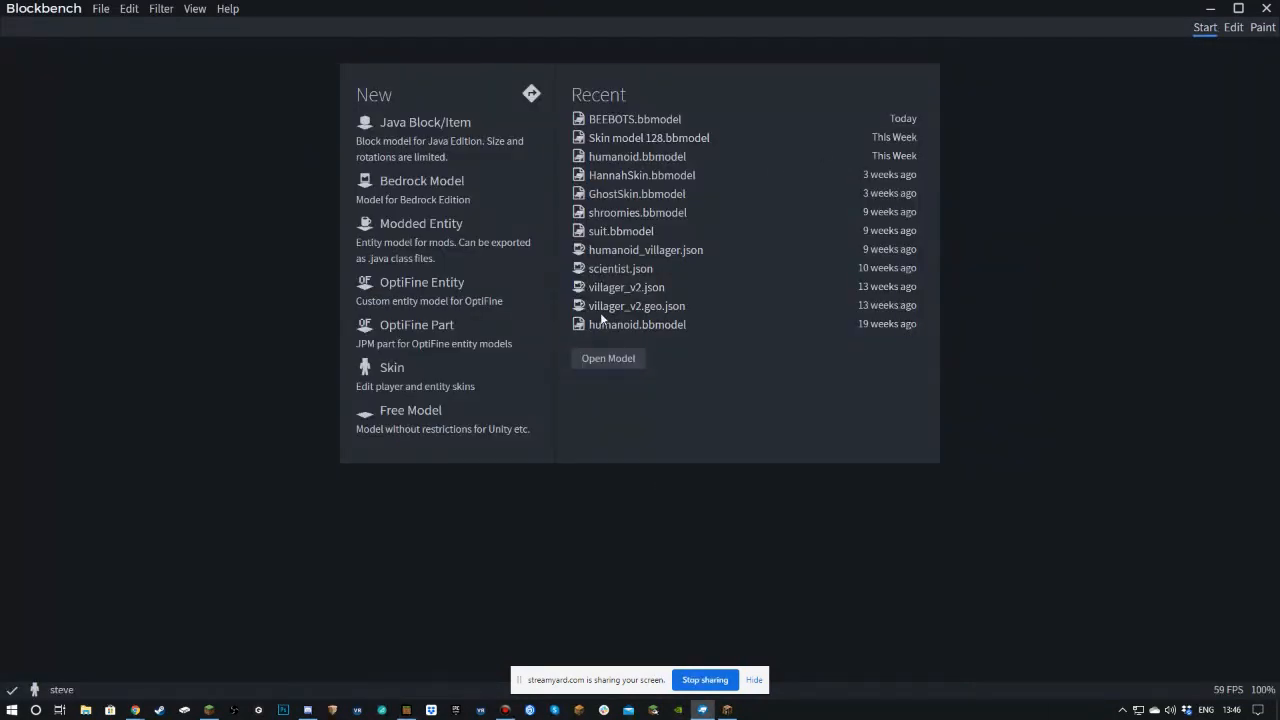
left_click(391, 367)
left_click(616, 132)
left_click(605, 164)
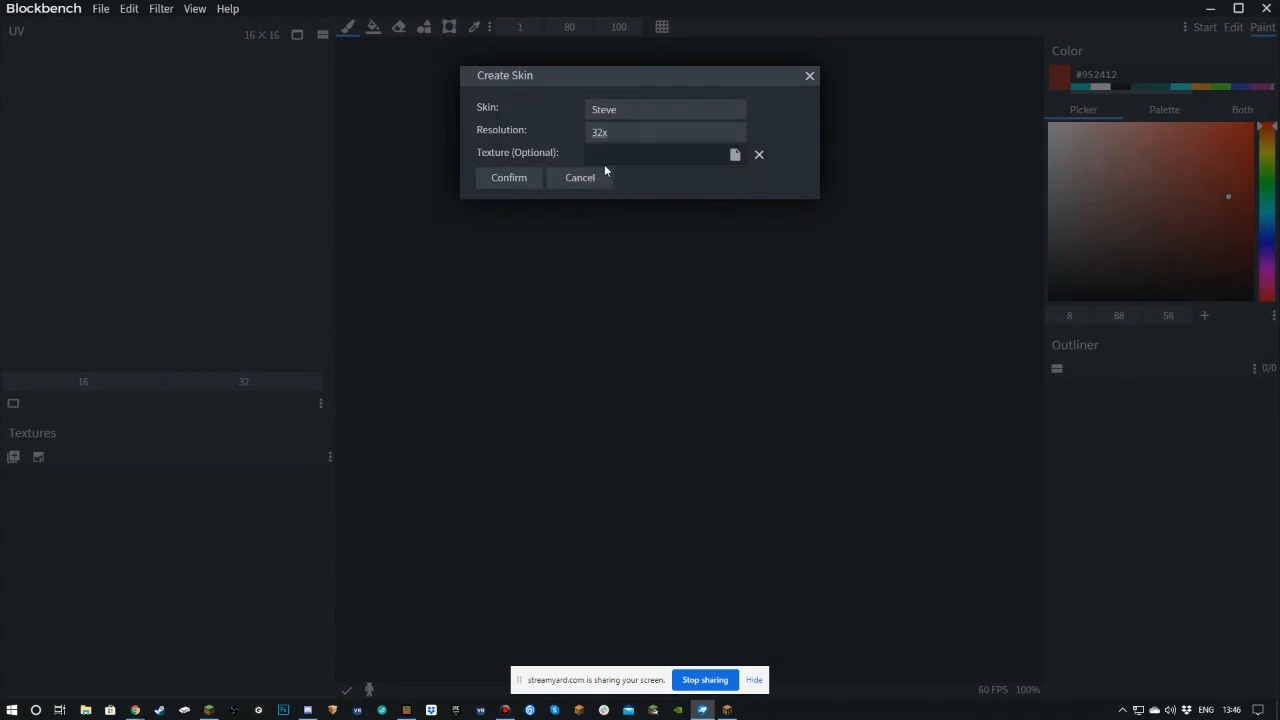
left_click(508, 178)
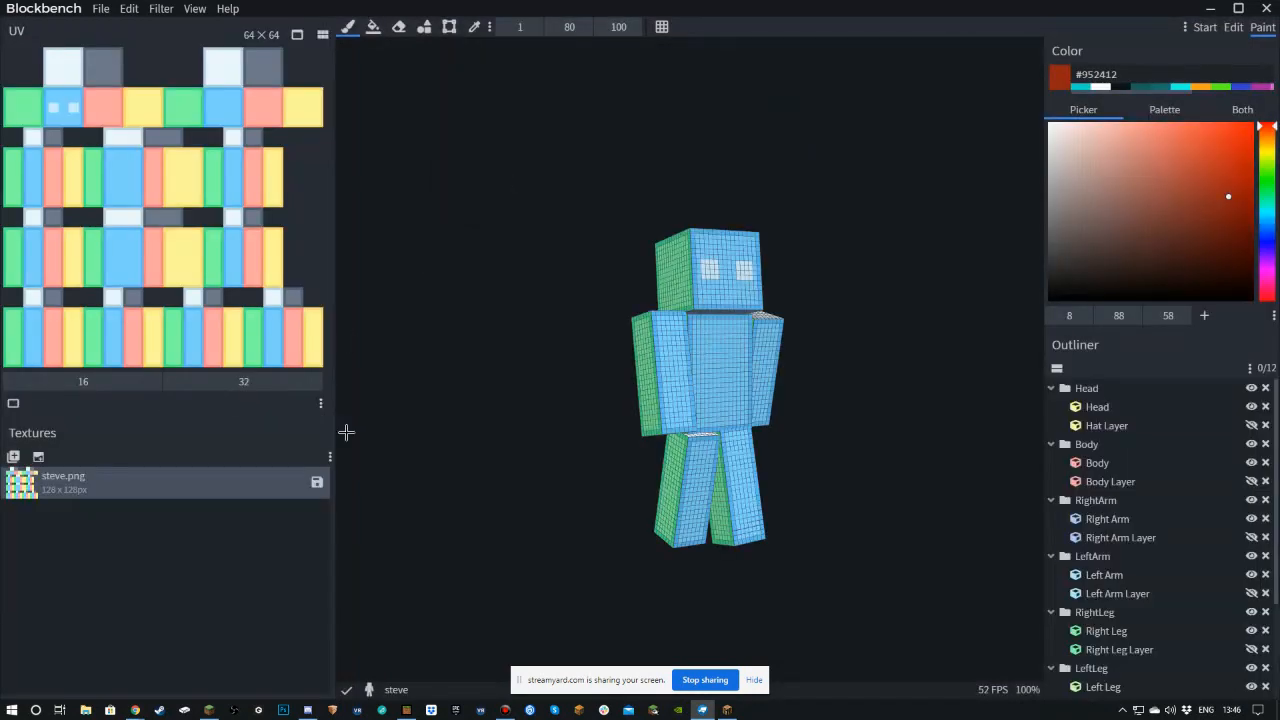
- Save the 32x skin's texture as stevex32.png in the Wizard Wyld folder
left_click(318, 481)
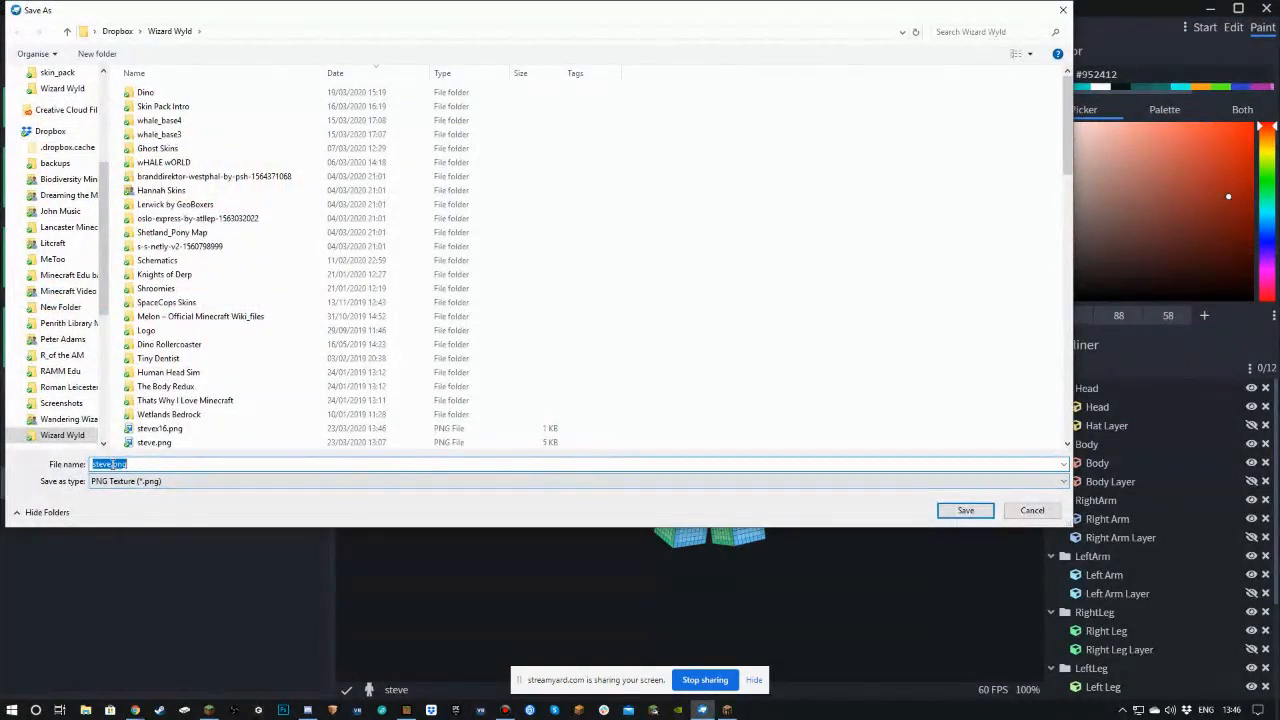
left_click(130, 466)
type("x32")
left_click(962, 512)
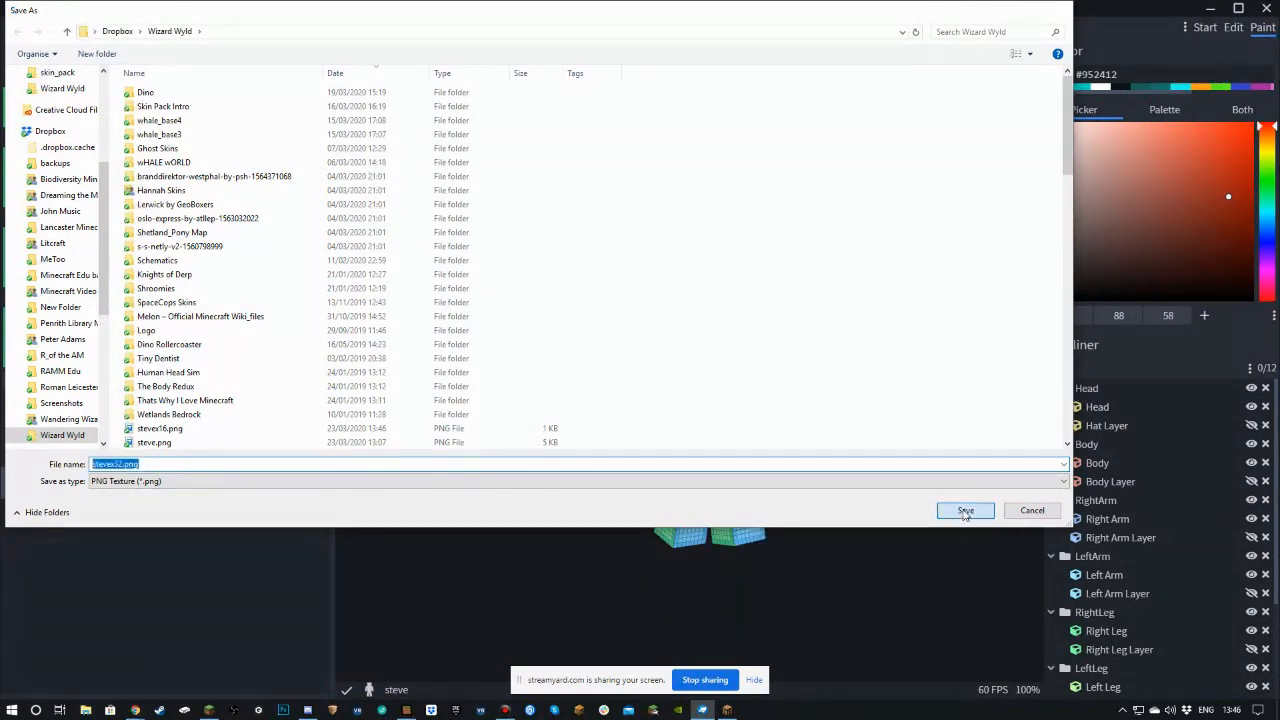
- Create a new Steve skin from the start screen at 64x resolution
left_click(1205, 28)
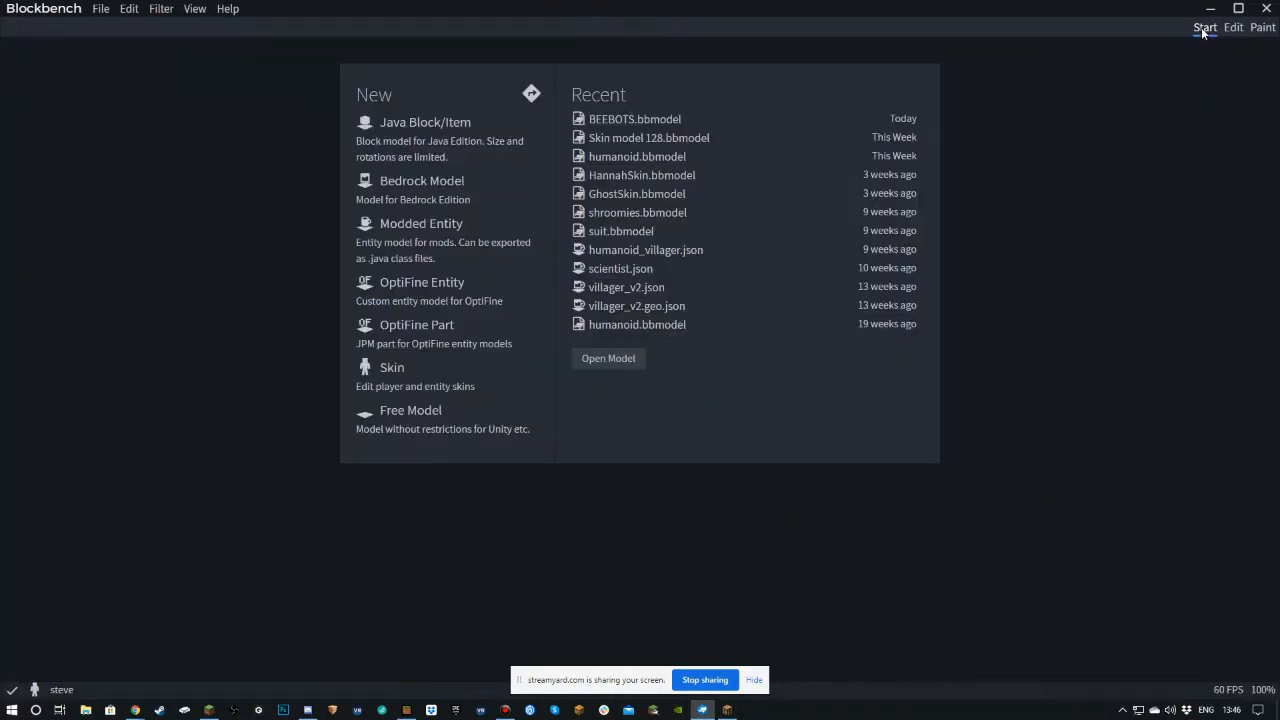
left_click(396, 371)
left_click(624, 132)
left_click(606, 177)
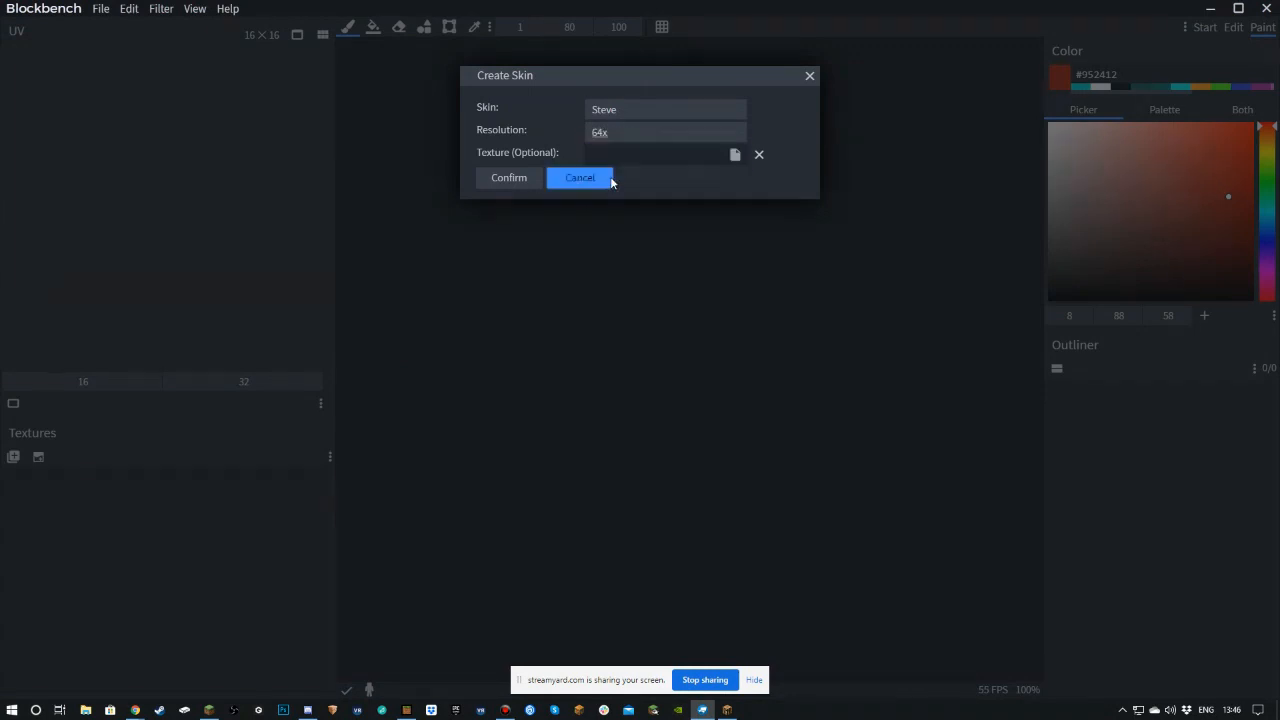
left_click(532, 178)
scroll(724, 293, "up", 3)
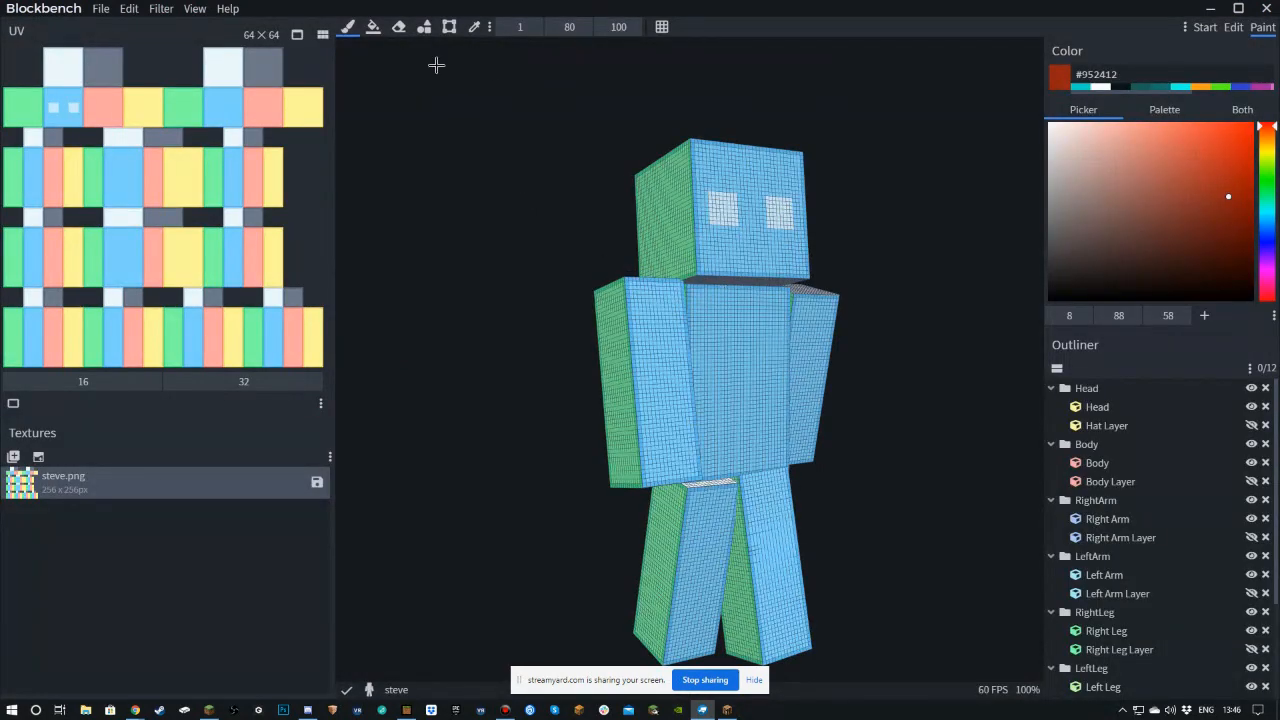
- Save the 64x skin's texture as steve64.png in the Wizard Wyld folder
left_click(316, 485)
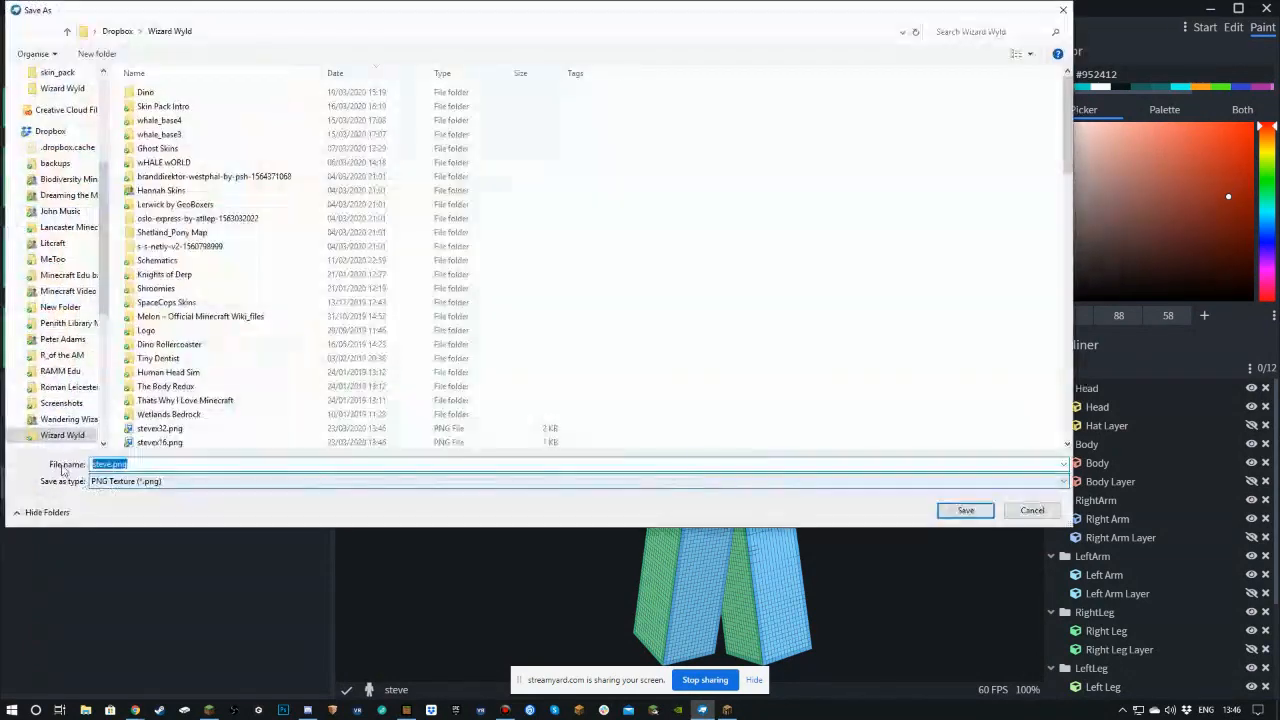
left_click(130, 464)
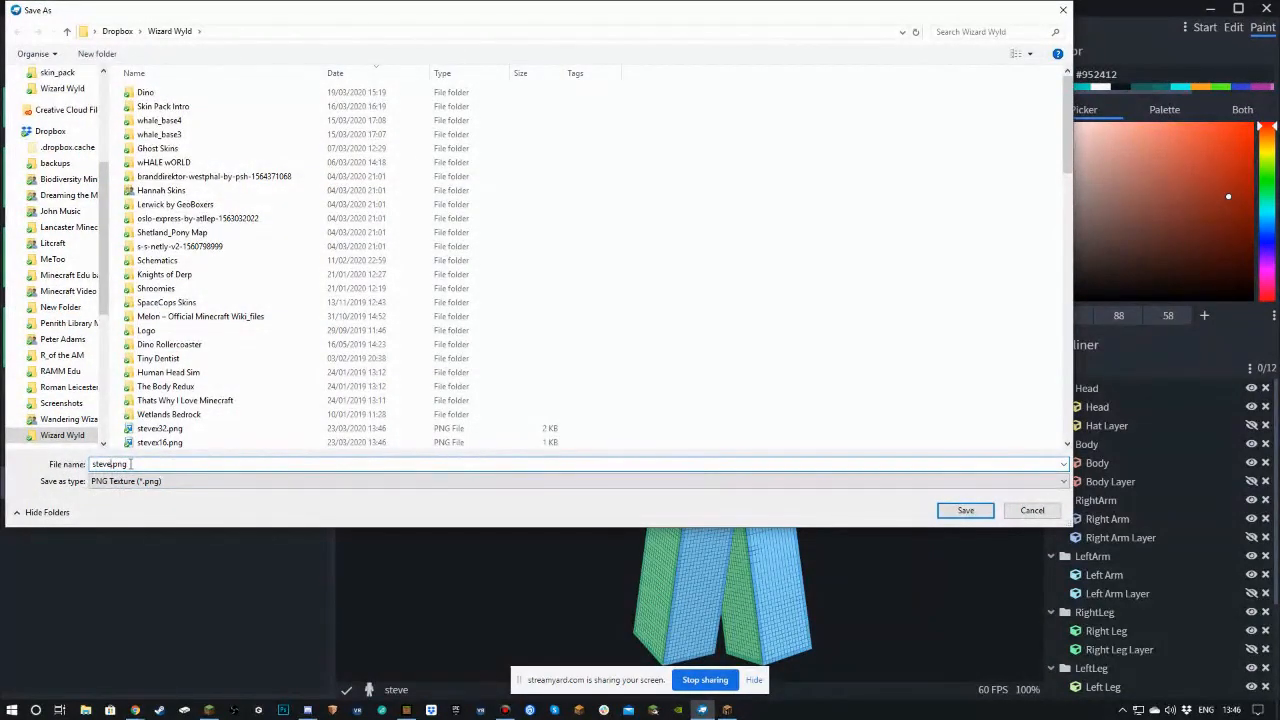
type("64")
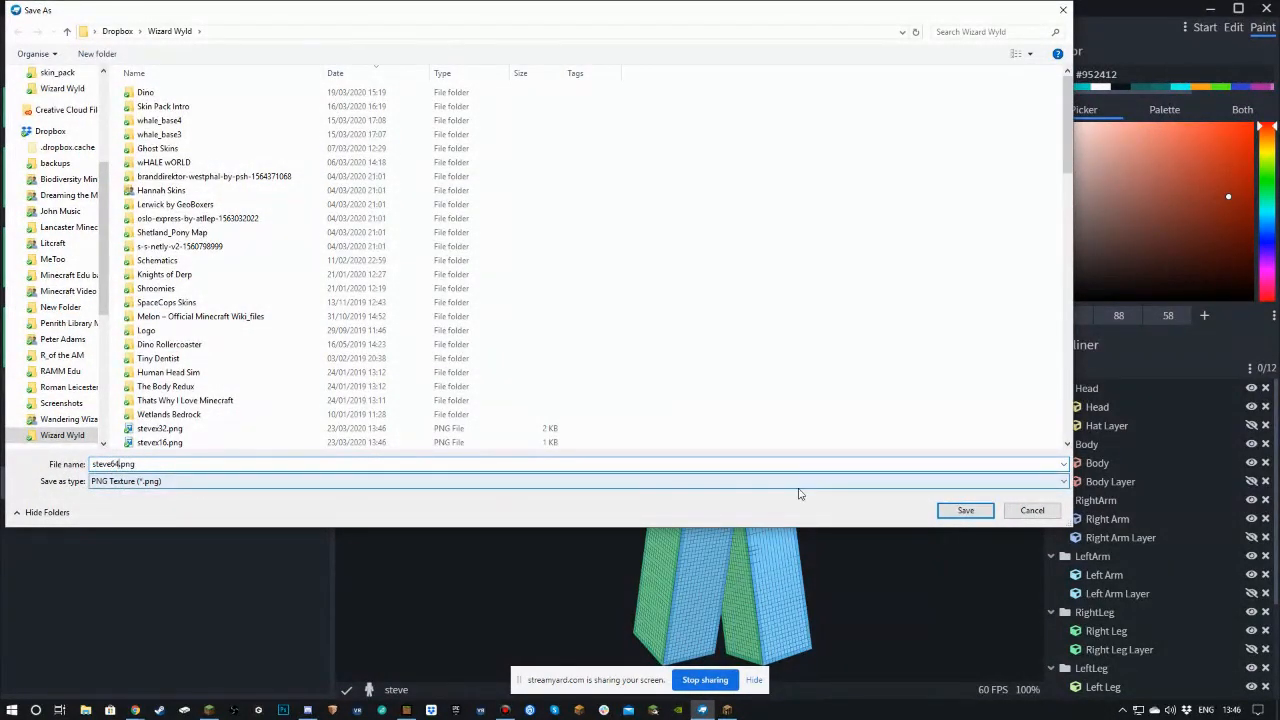
left_click(962, 510)
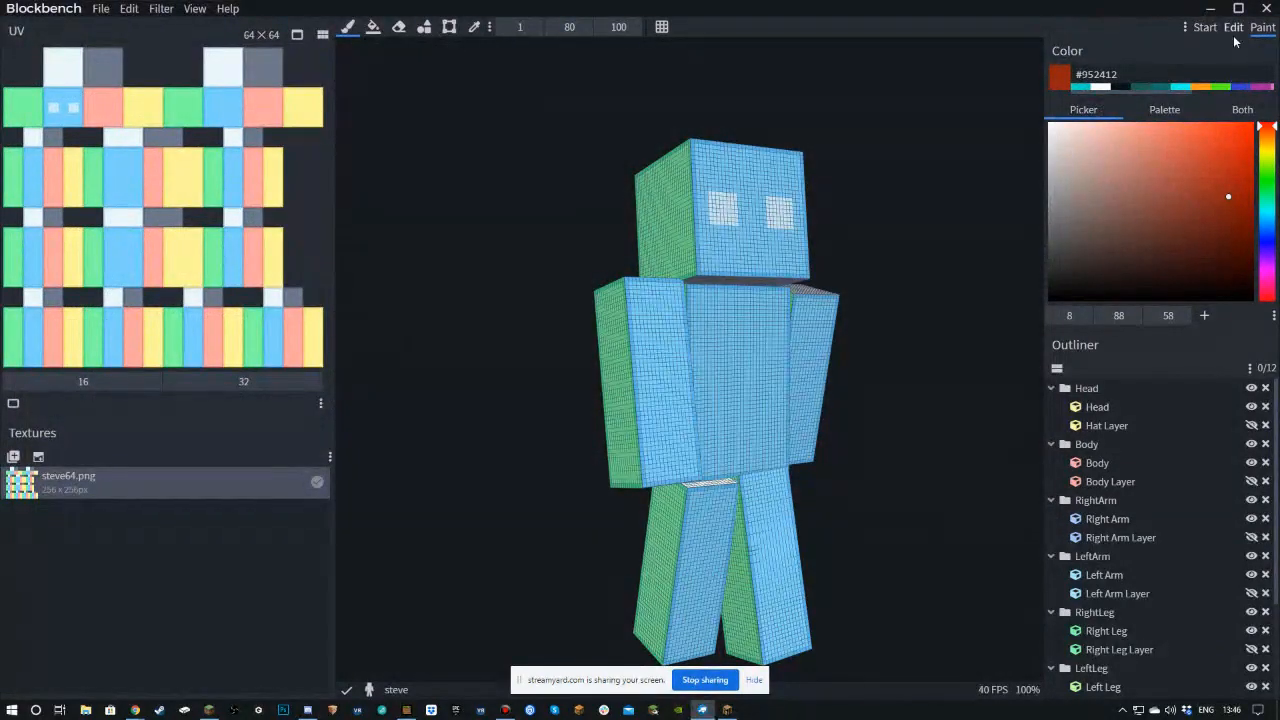
- Create another Steve skin from the start screen at 128x resolution
left_click(1205, 28)
left_click(436, 381)
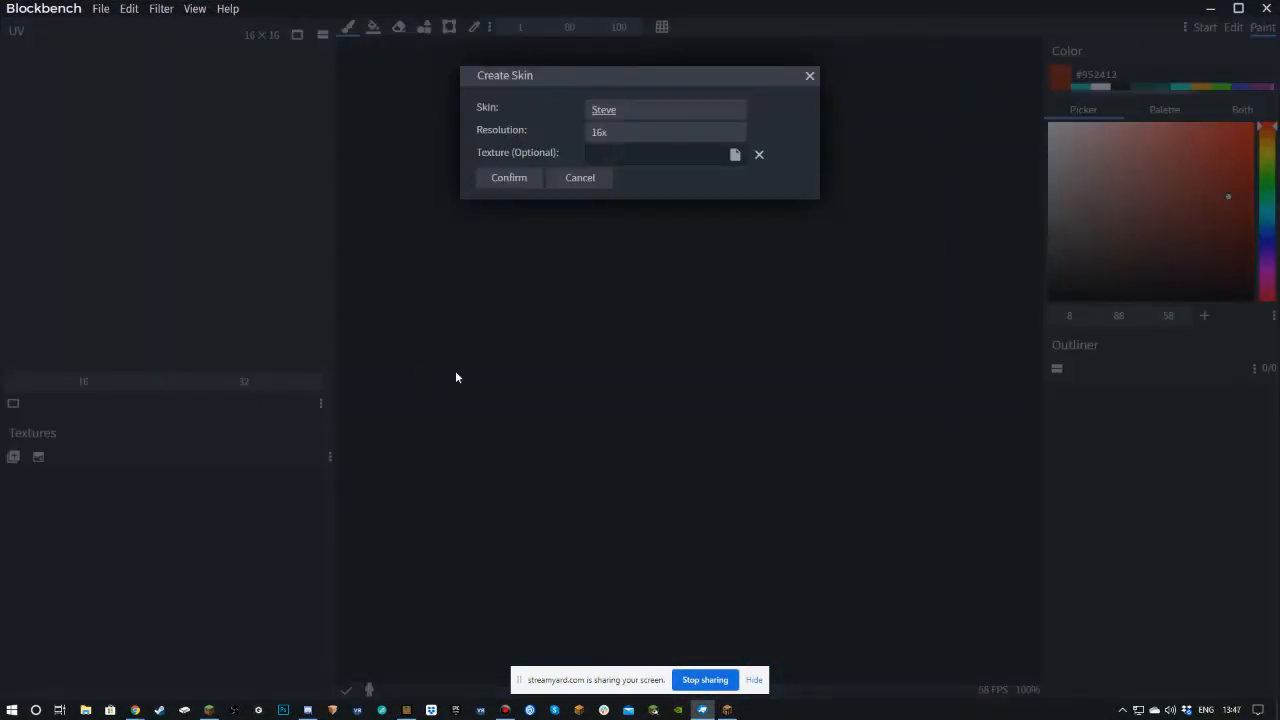
left_click(650, 131)
left_click(629, 193)
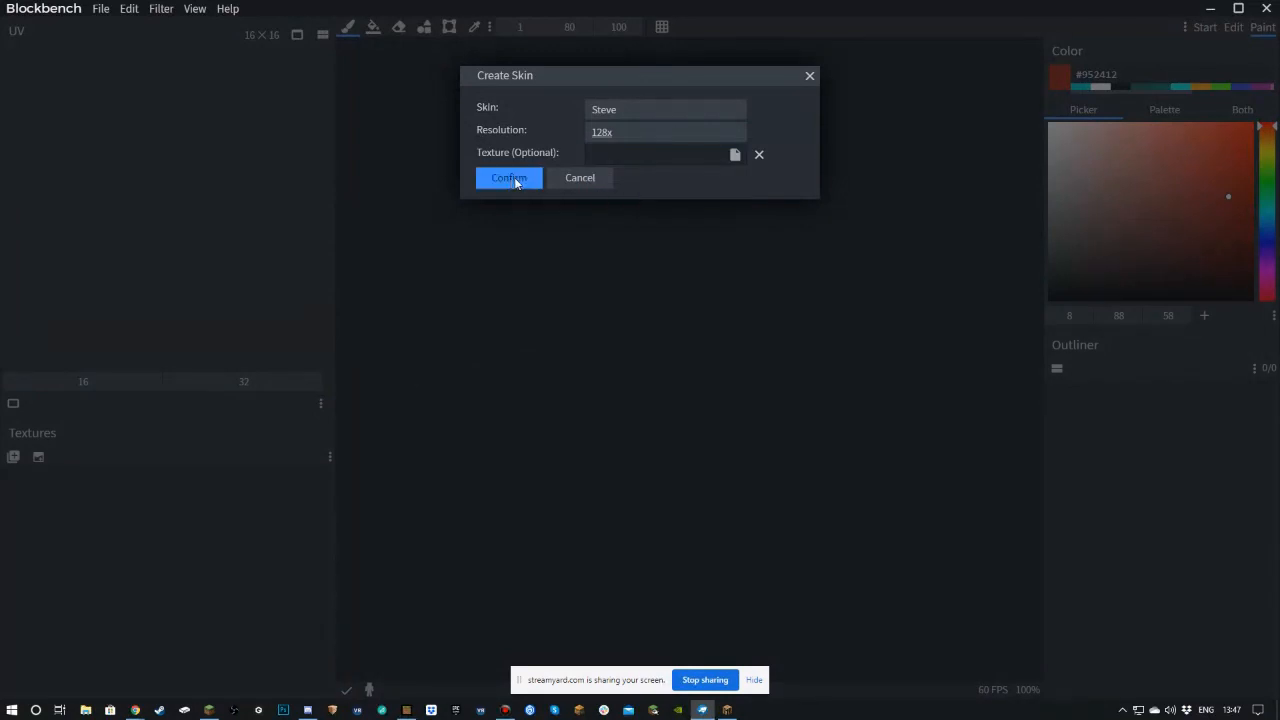
left_click(508, 181)
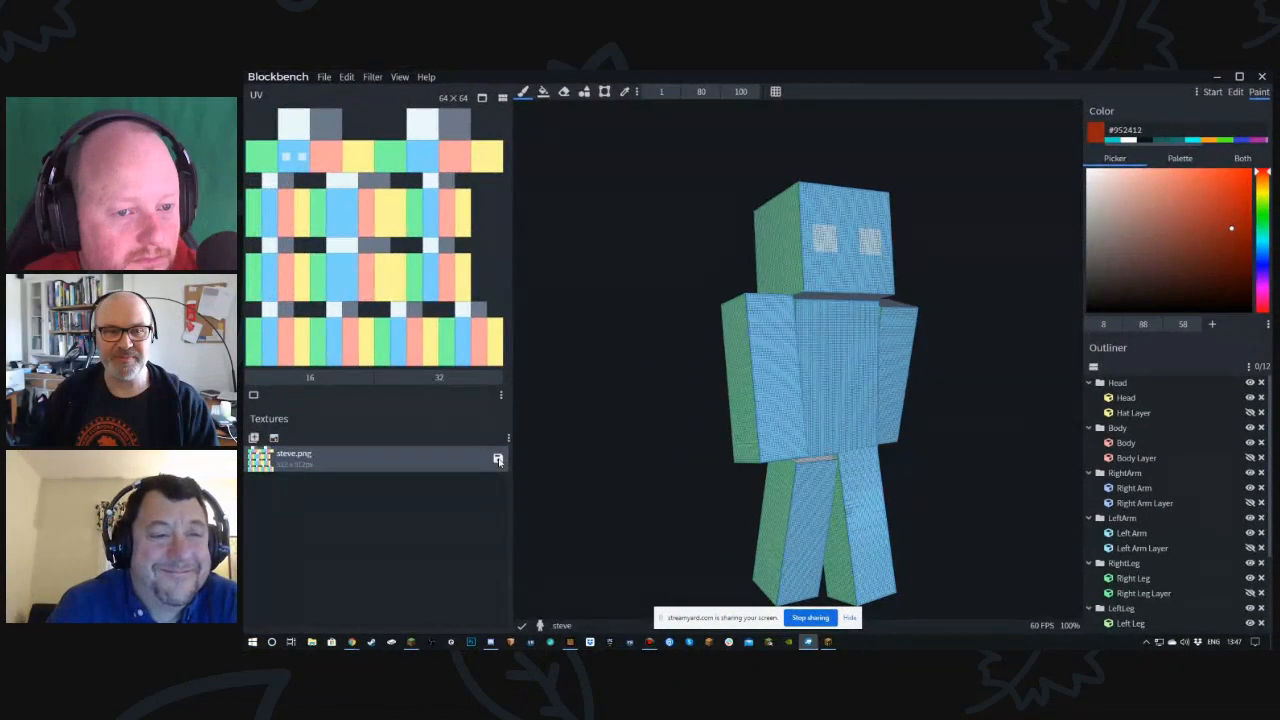
- Save the 128x skin's texture as steve128.png in the Wizard Wyld folder
left_click(317, 482)
left_click(334, 444)
type("128")
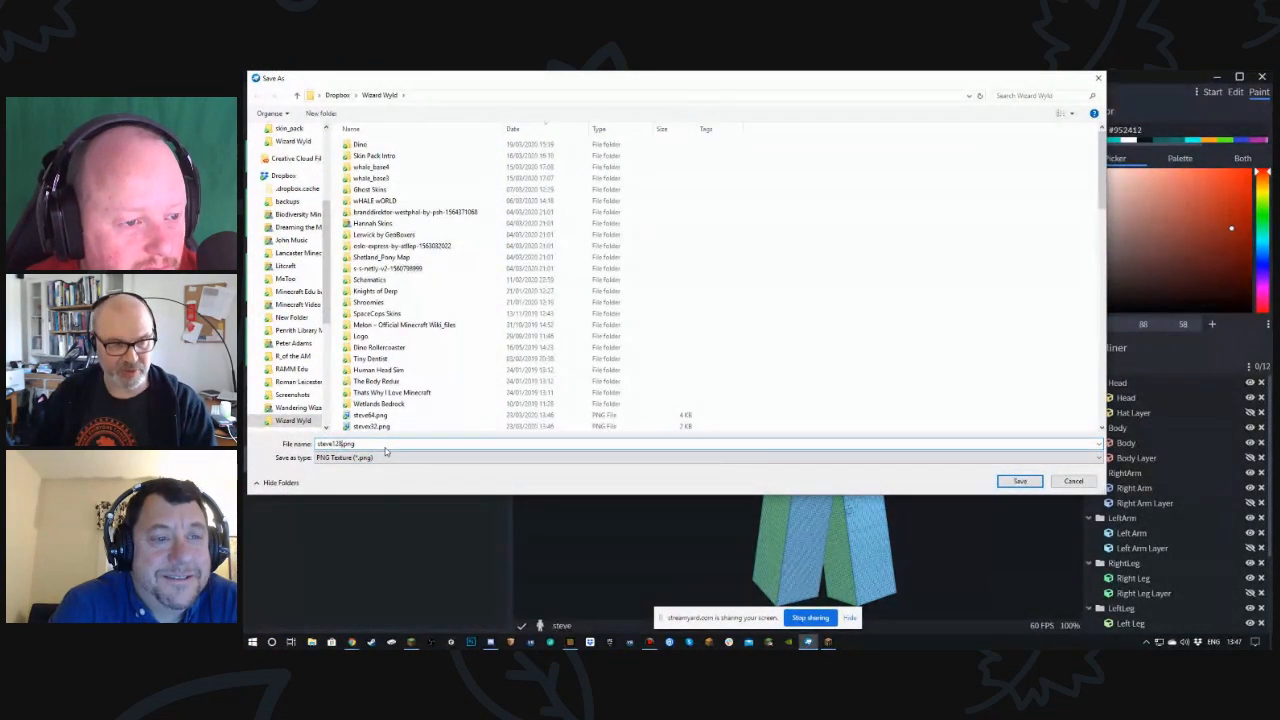
left_click(1019, 481)
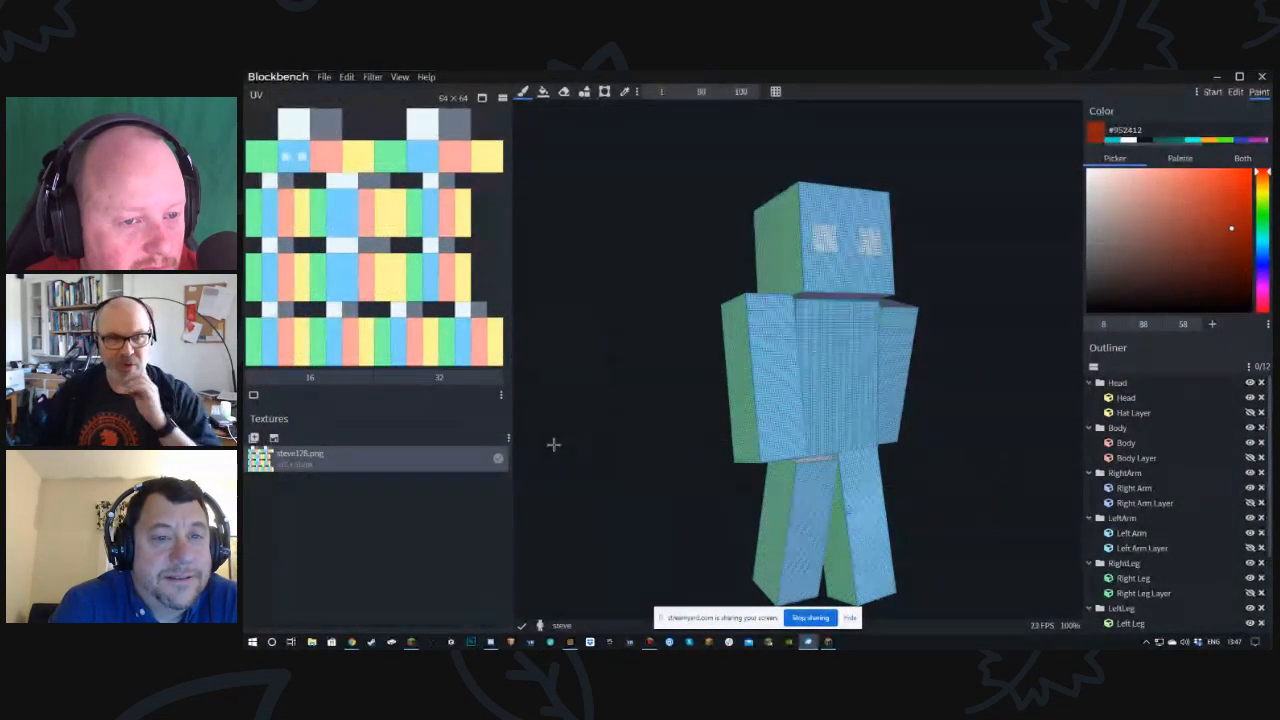
- Switch to Photoshop and open steve128.png, steve64.png, stevex32.png and stevex16.png together from the Wizard Wyld folder
left_click(470, 643)
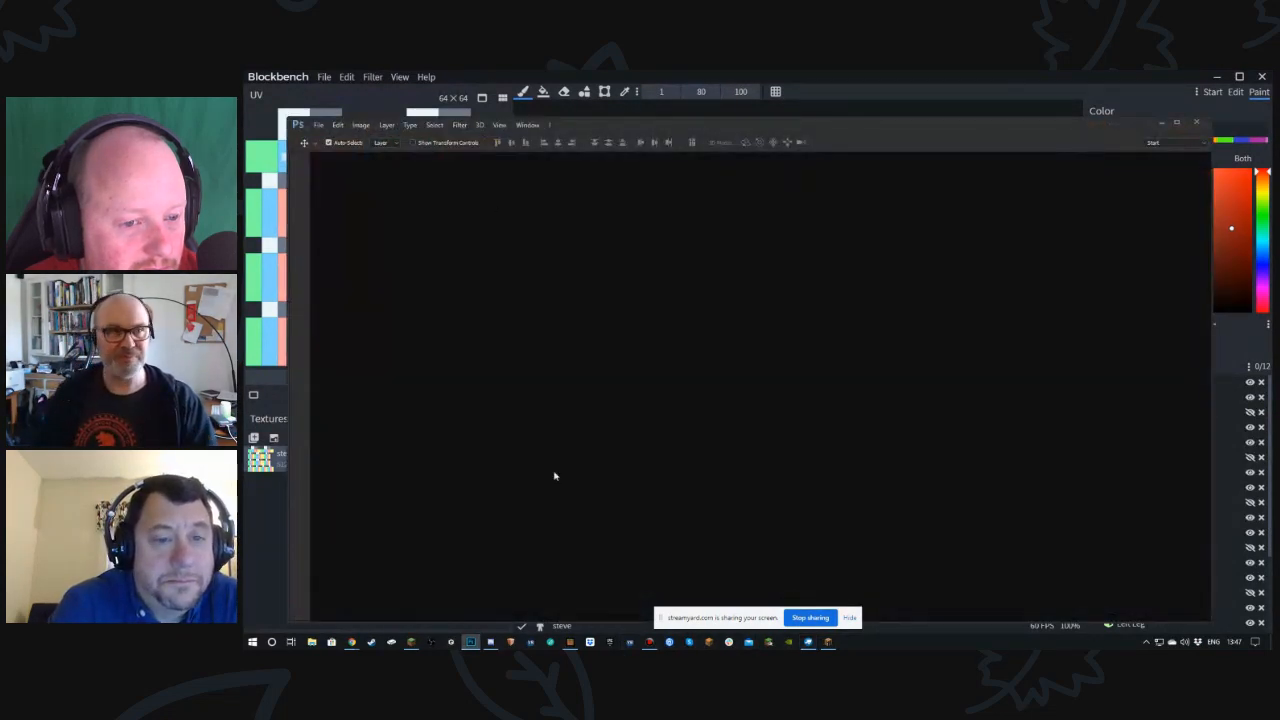
left_click(318, 125)
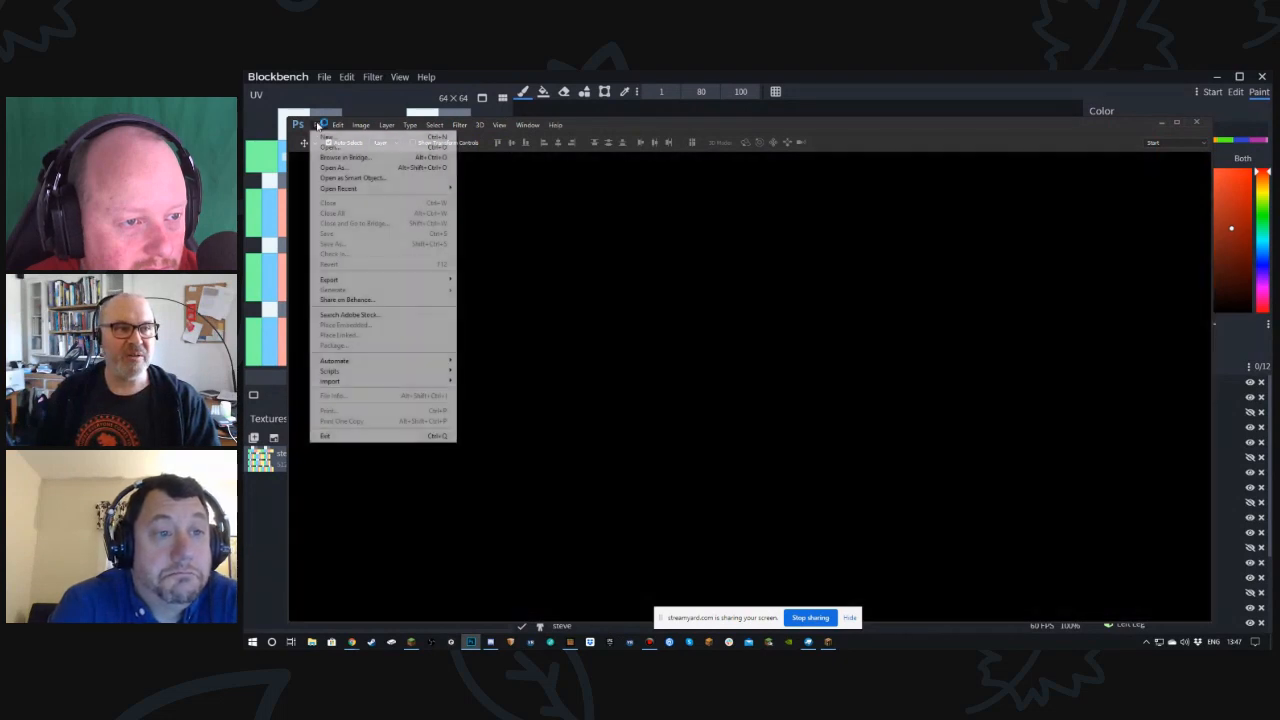
left_click(331, 148)
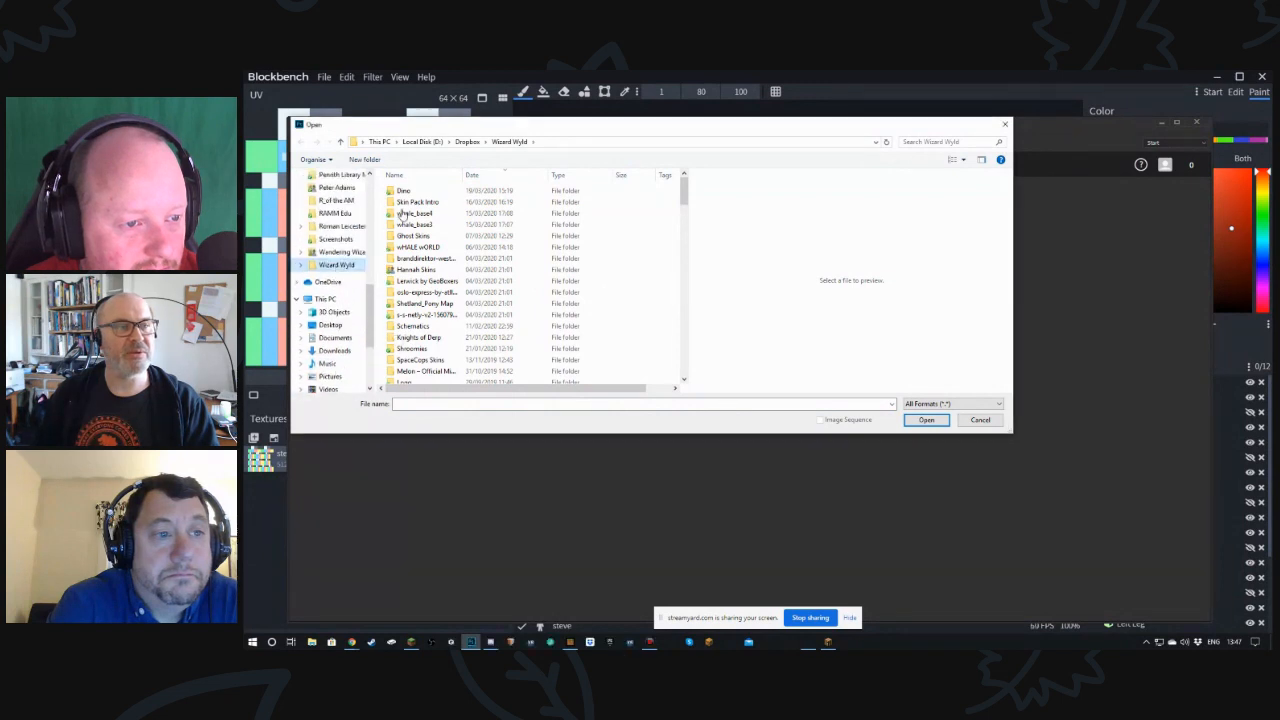
scroll(430, 220, "down", 10)
scroll(439, 234, "up", 5)
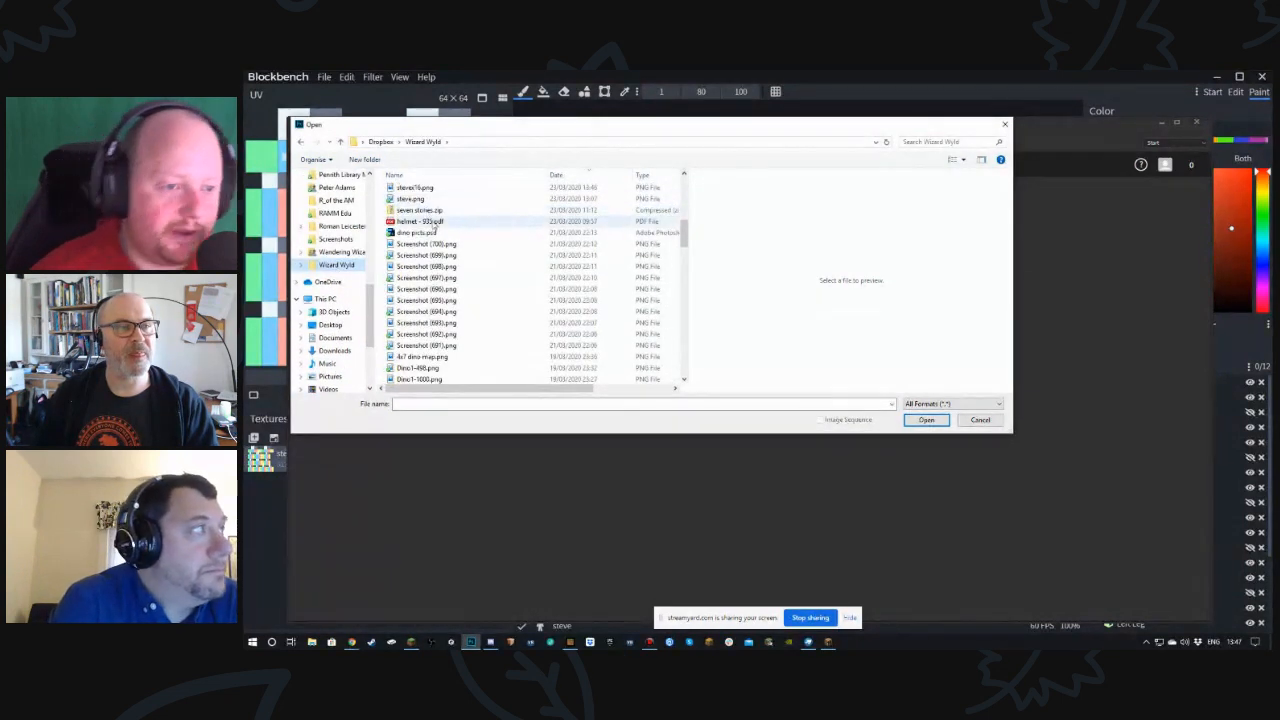
left_click(416, 290)
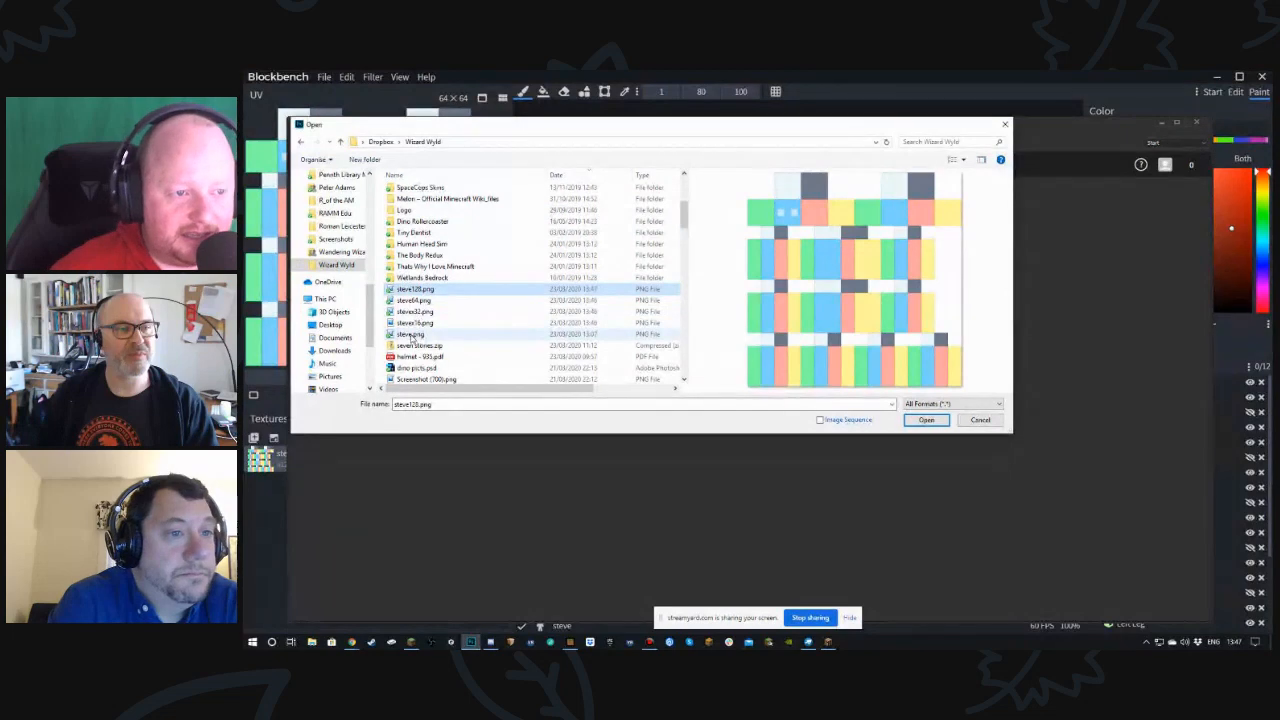
left_click(411, 324, "shift")
left_click(916, 421)
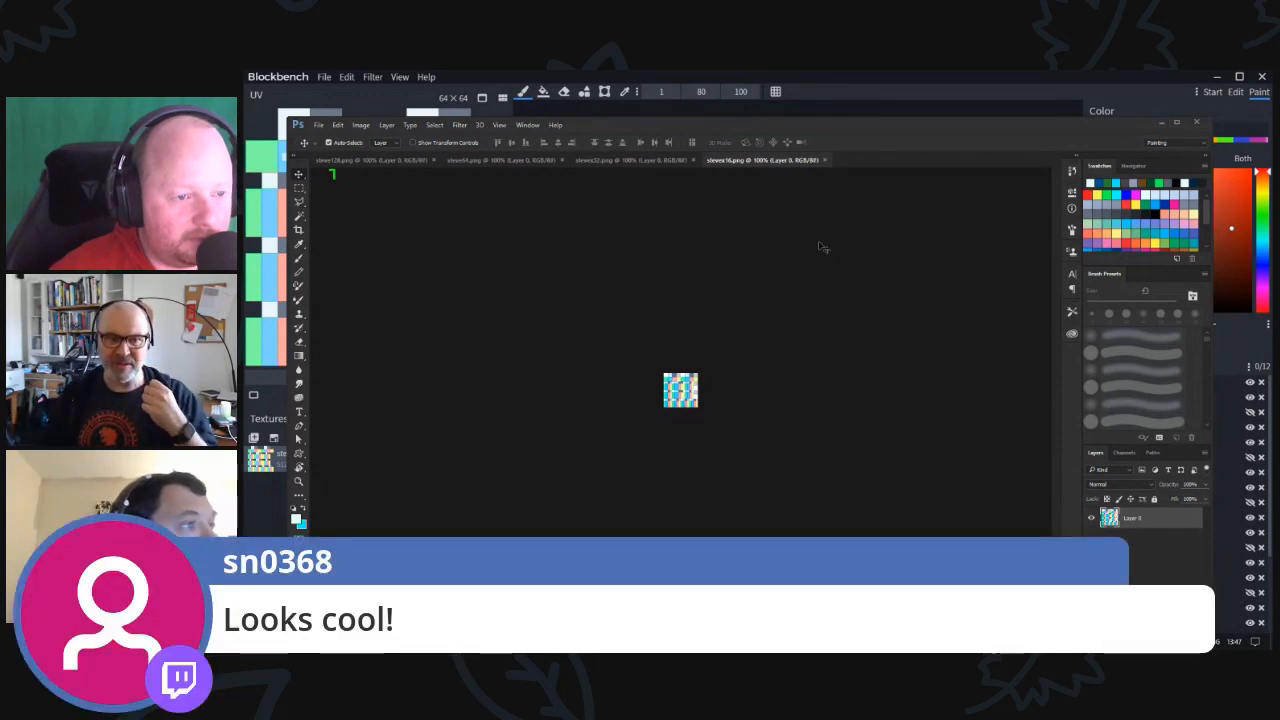
left_click(851, 77)
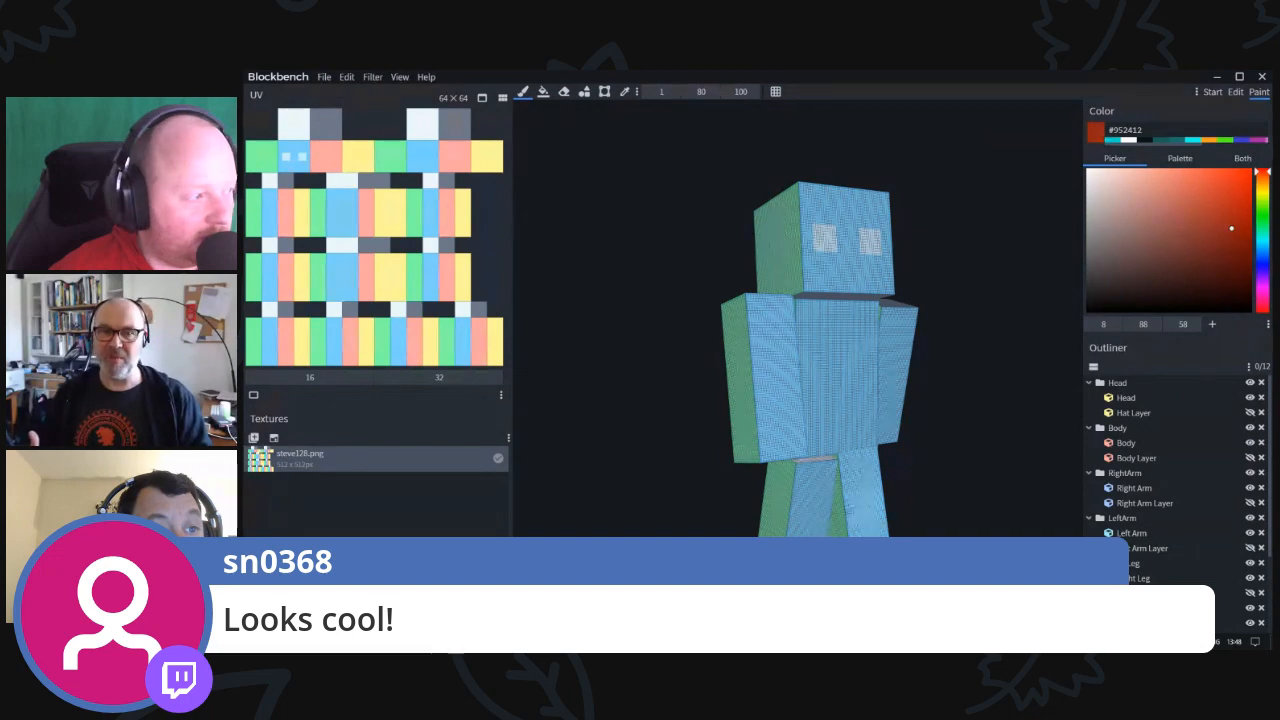
left_click_drag(1011, 383, 982, 339)
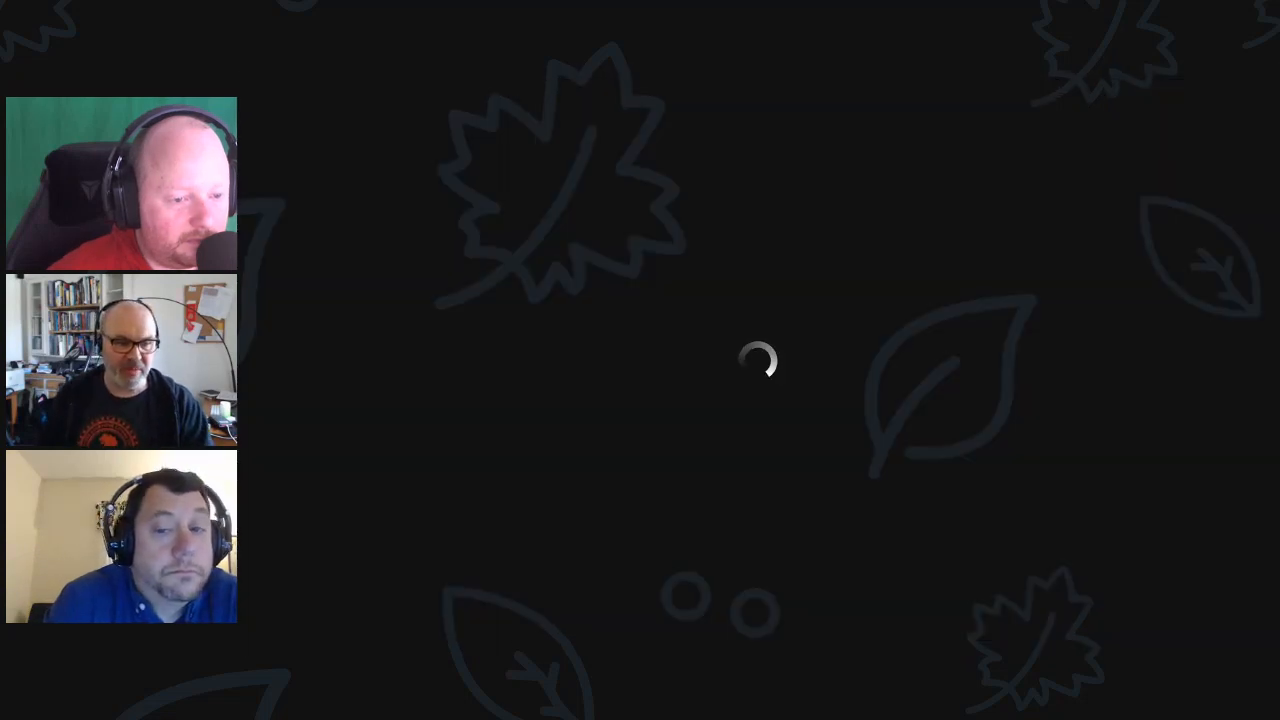
key("alt+Tab")
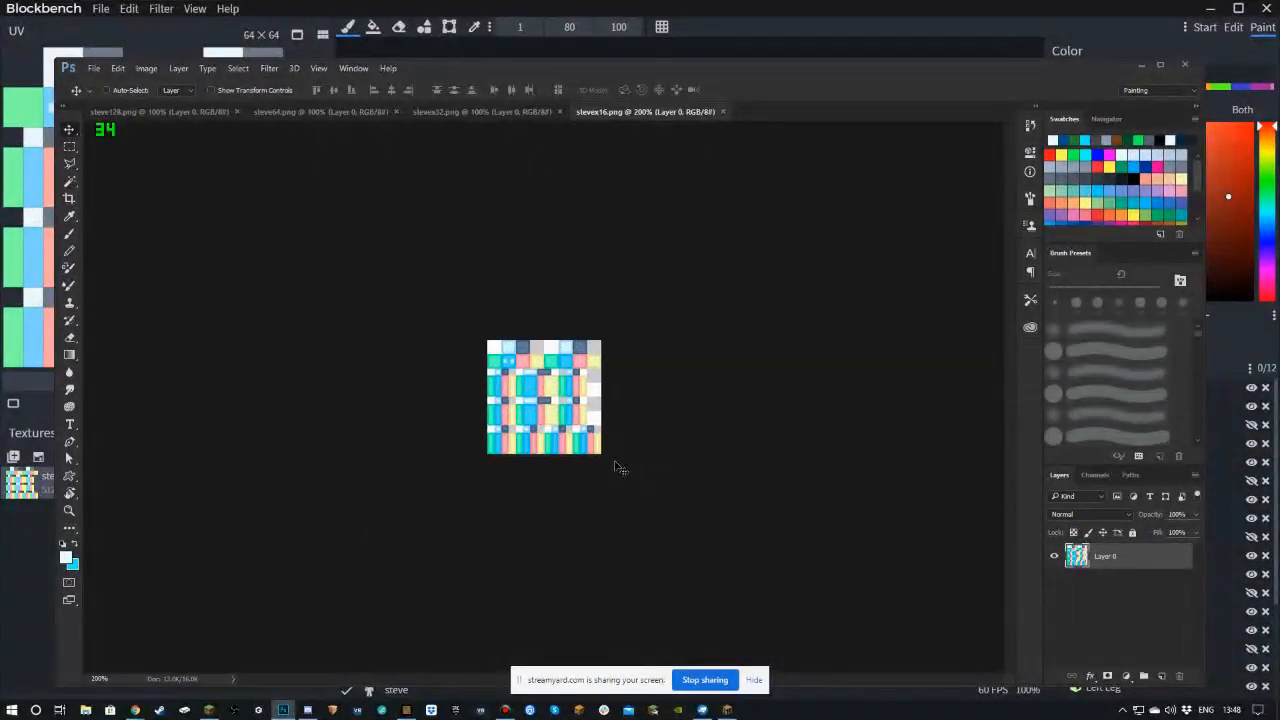
- Compare the pixel detail of the stevex16.png and stevex32.png textures at enlarged view
scroll(617, 467, "up", 8, "alt")
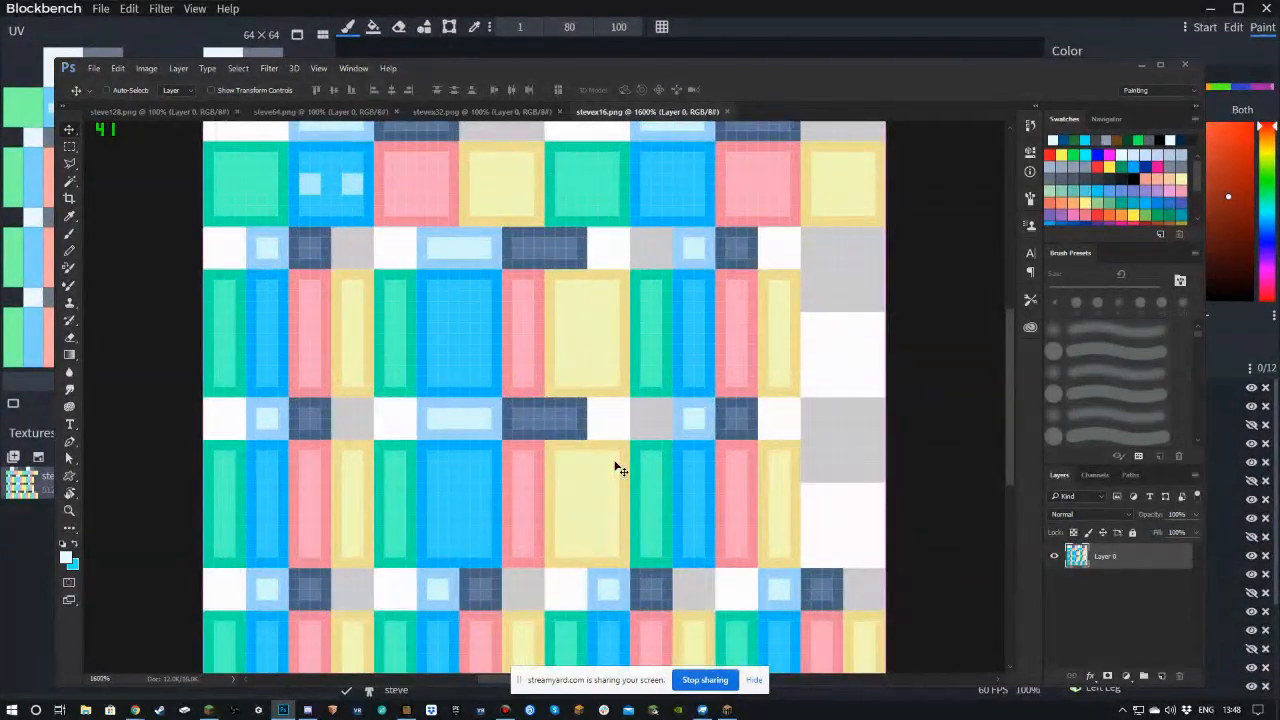
scroll(617, 467, "down", 1, "alt")
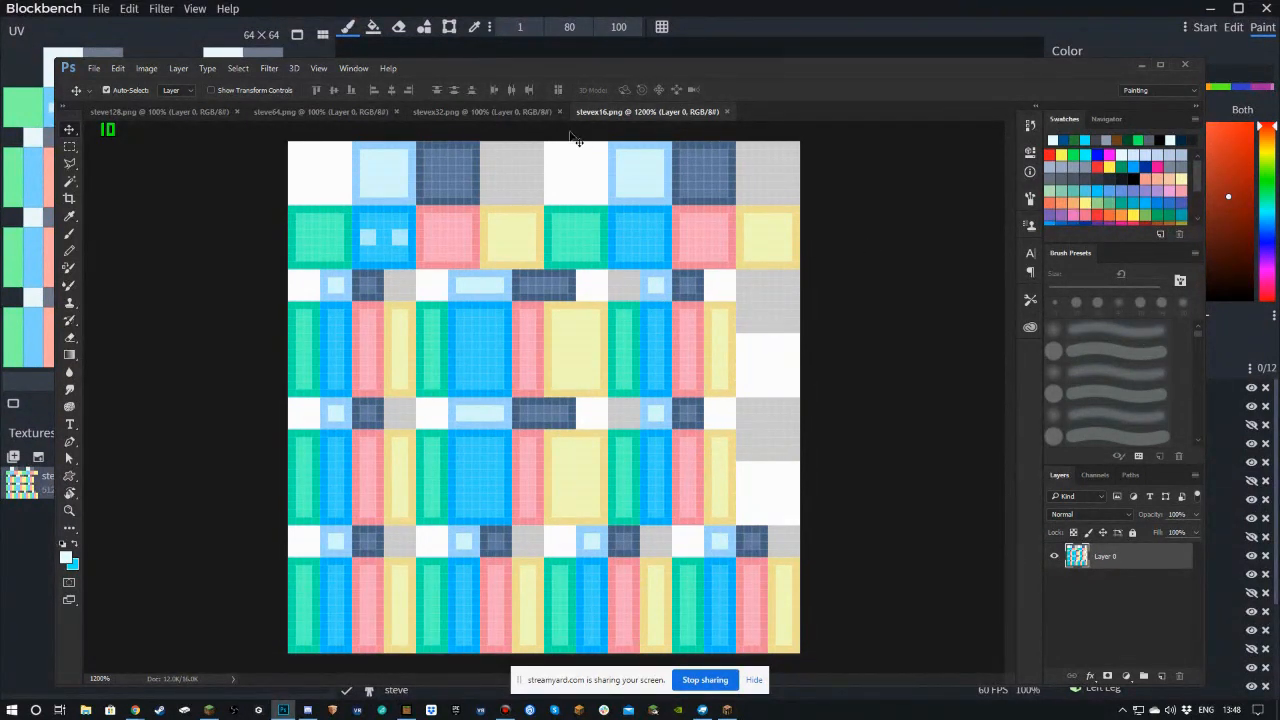
left_click(479, 112)
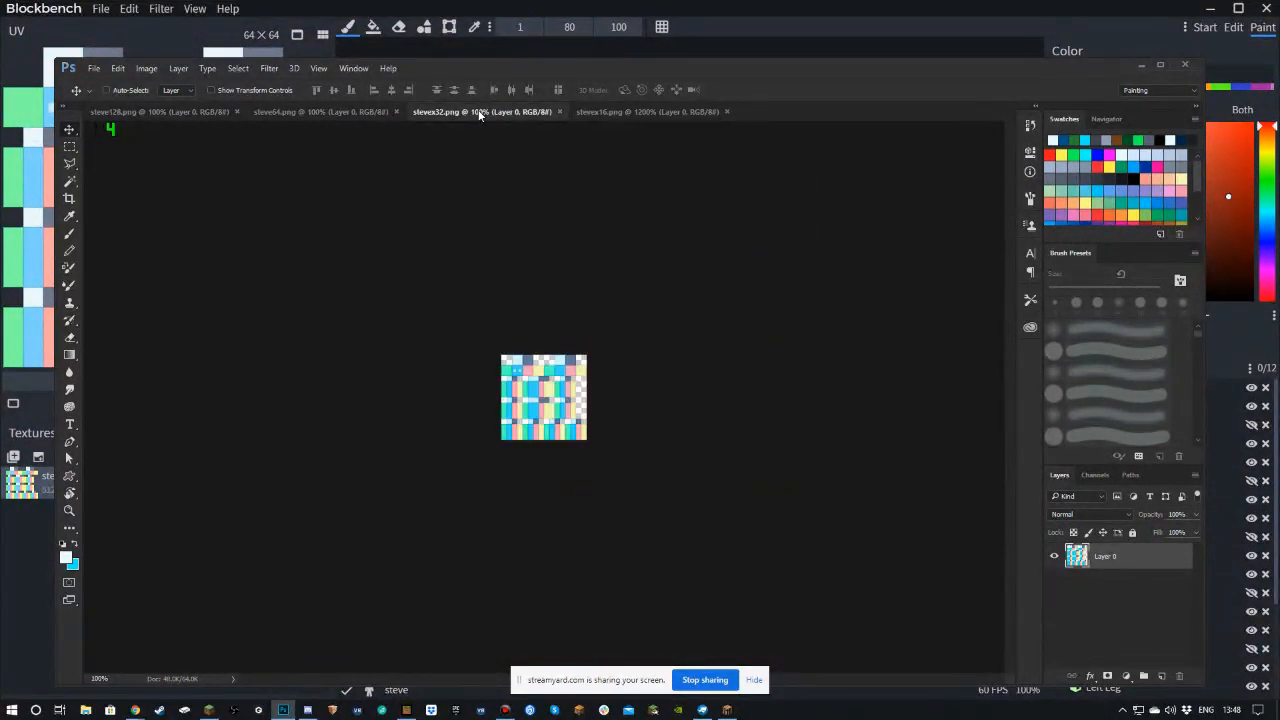
key("ctrl+plus")
key("ctrl+plus")
key("ctrl+plus")
key("ctrl+plus")
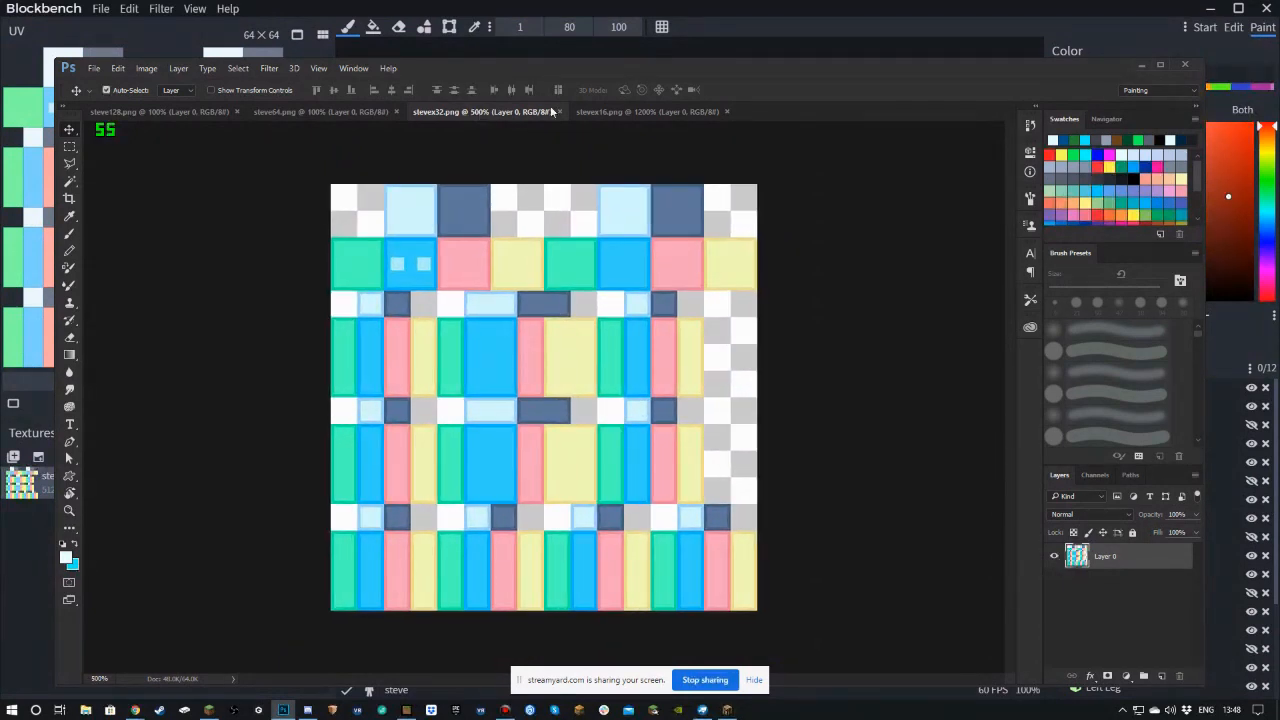
left_click(648, 112)
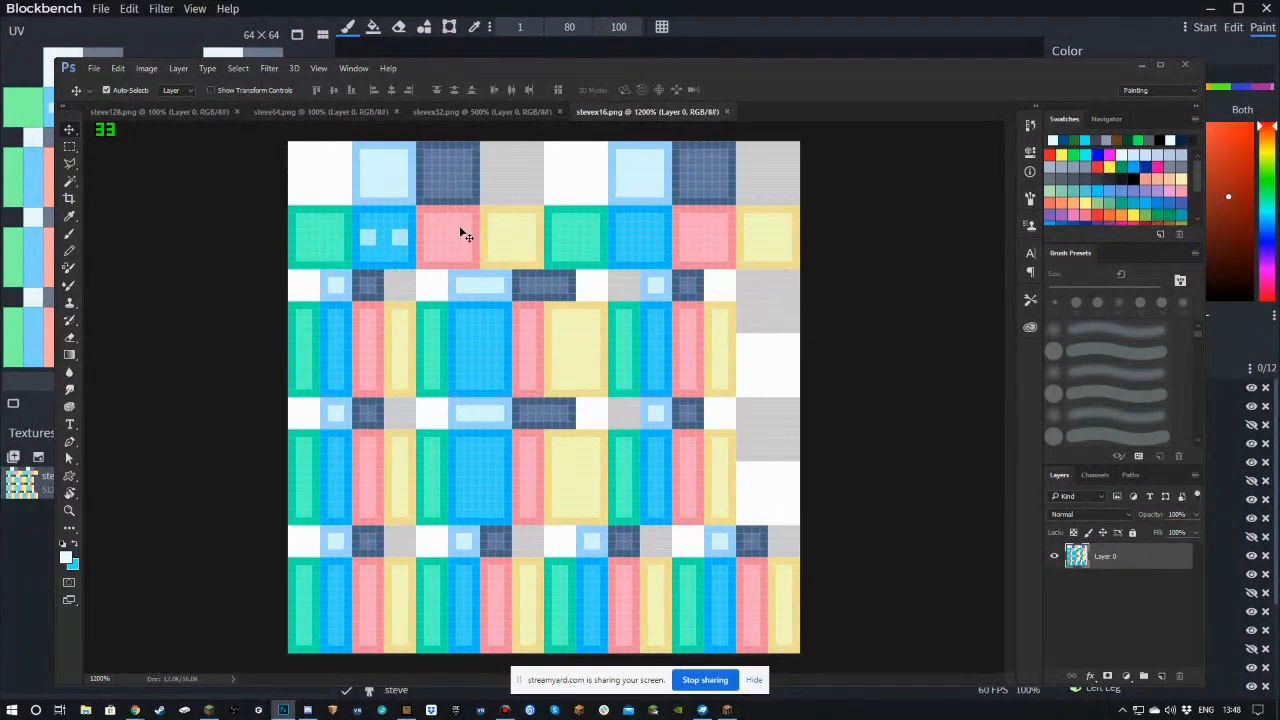
- Check the image size of stevex16.png and marquee-select the first square in the texture's upper-left corner
left_click(148, 67)
left_click(165, 164)
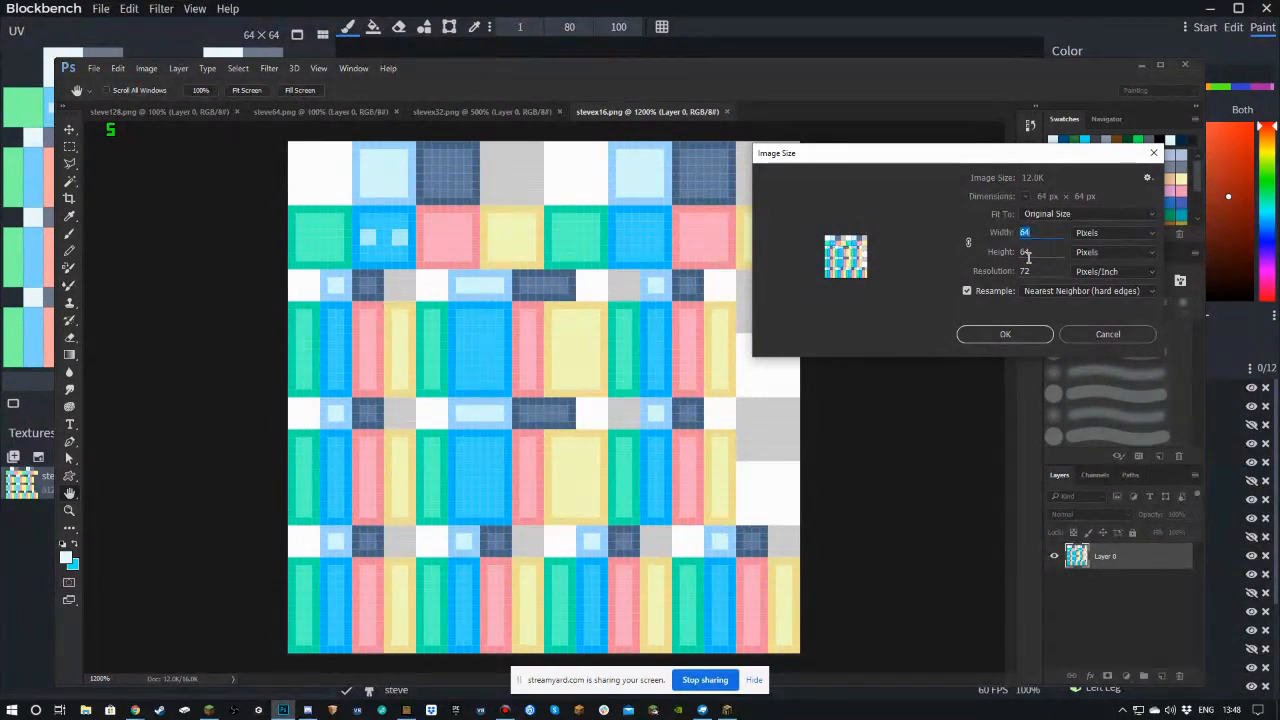
left_click(1029, 337)
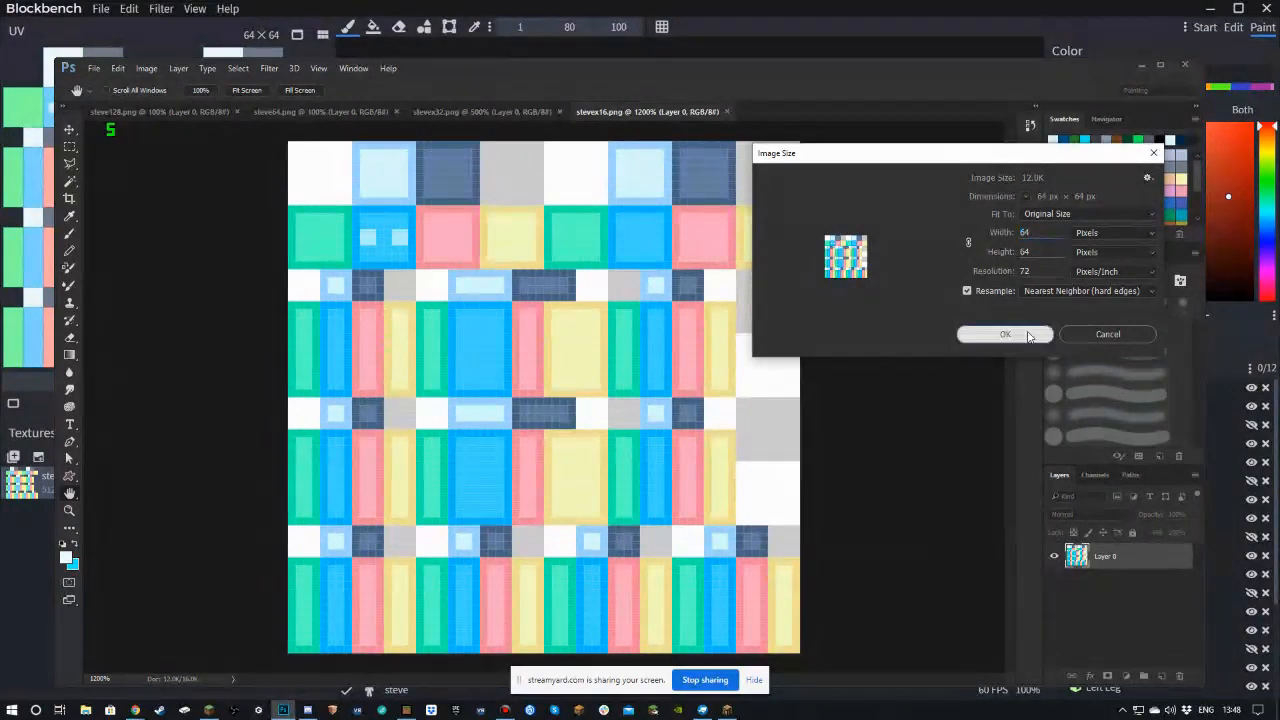
left_click(69, 146)
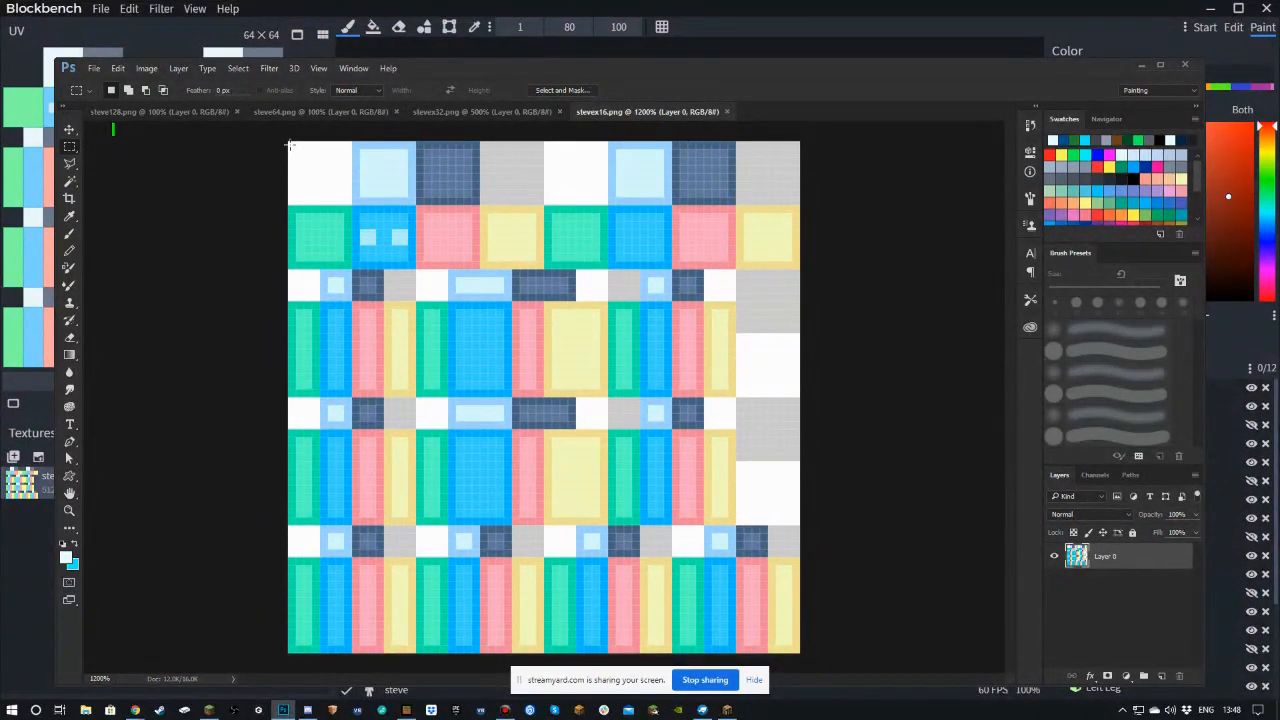
left_click_drag(288, 145, 352, 205)
- Check the pixel dimensions of stevex32.png with Image Size
left_click(464, 111)
left_click(146, 69)
mouse_move(149, 105)
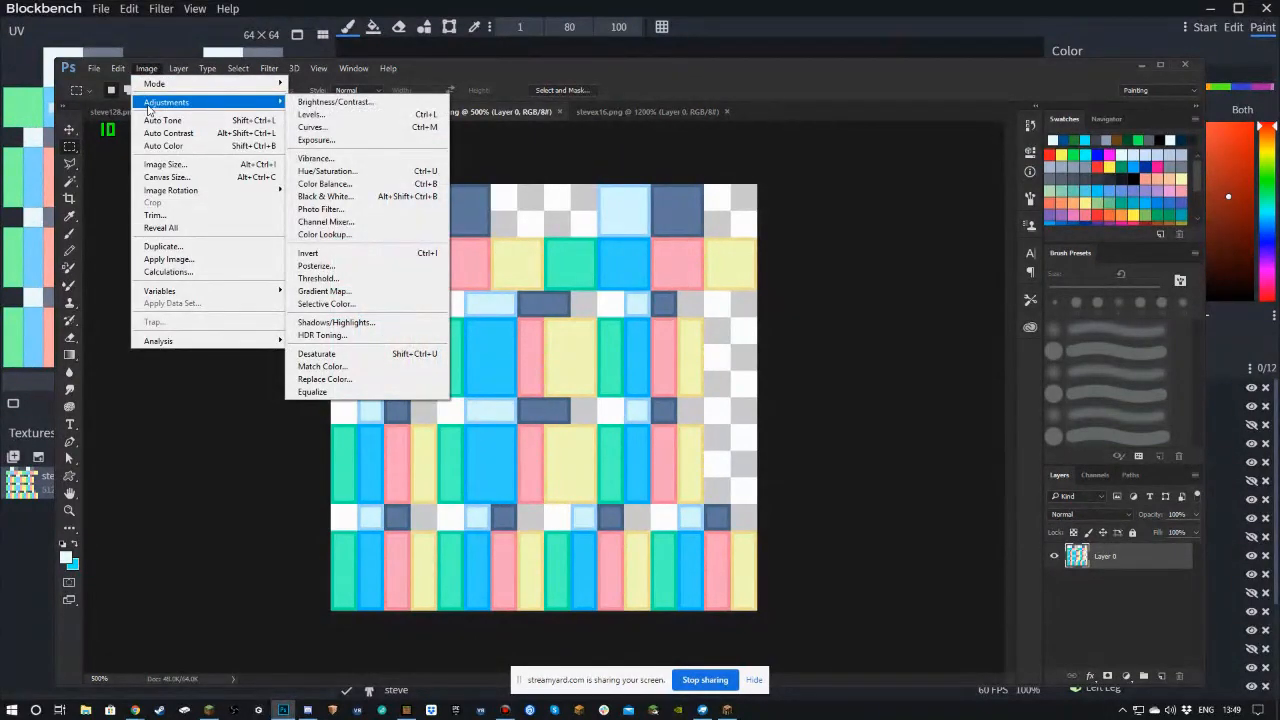
left_click(173, 164)
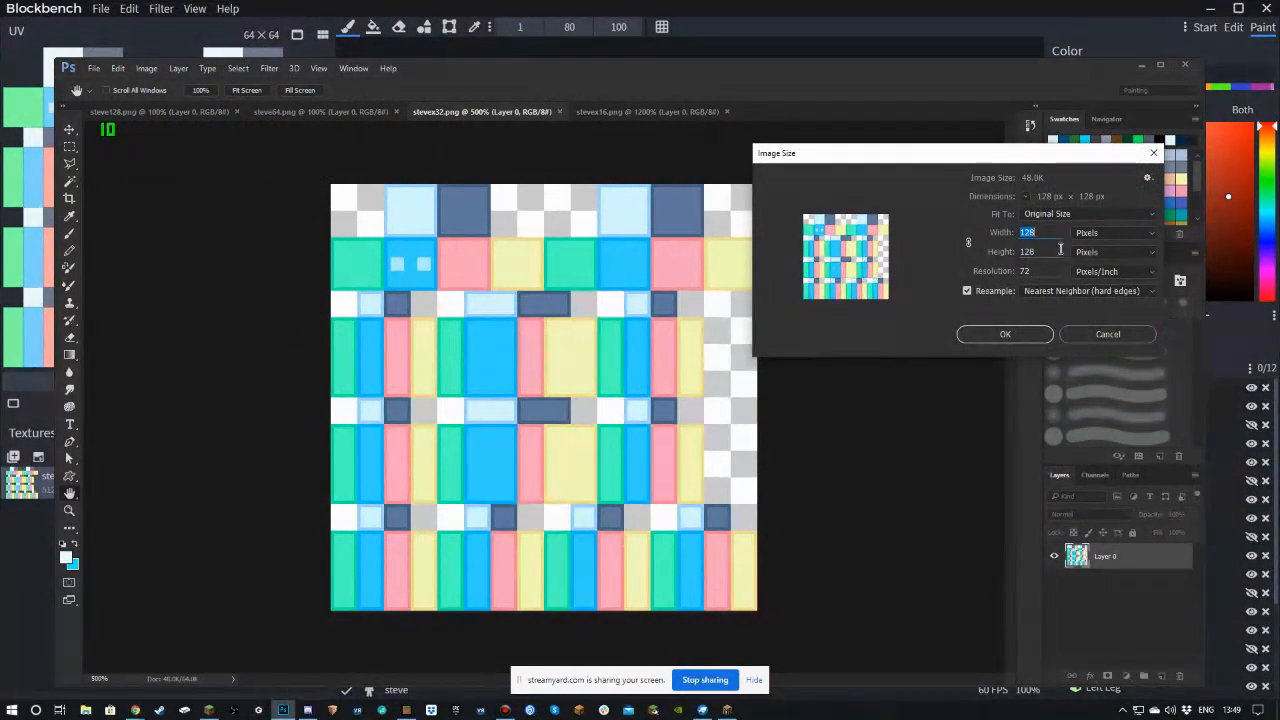
left_click(1042, 334)
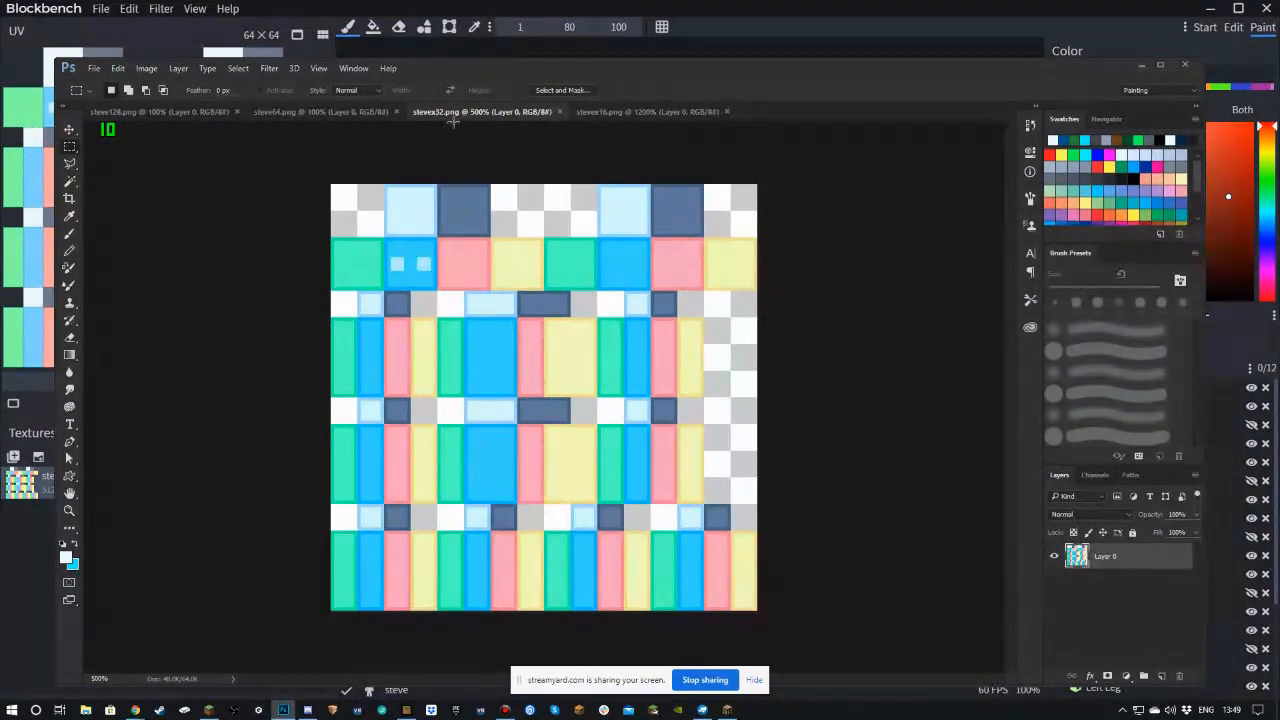
- Check the pixel dimensions of steve64.png with Image Size
left_click(334, 112)
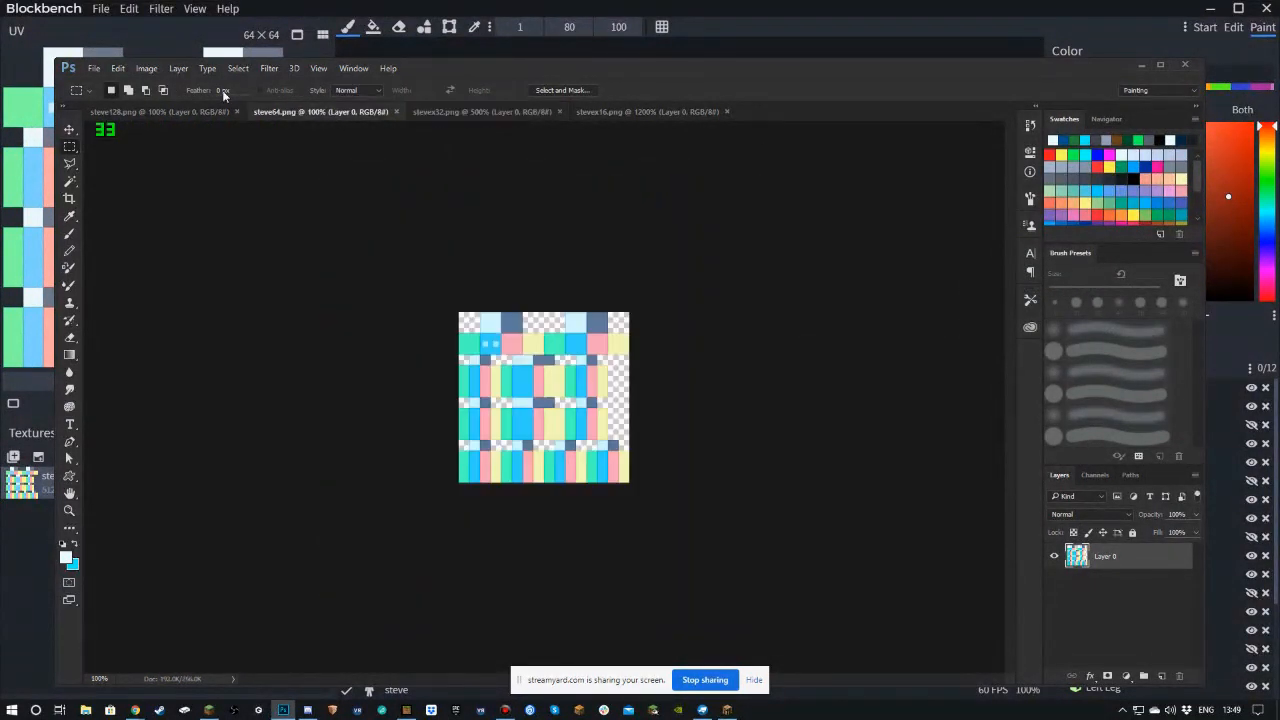
left_click(146, 68)
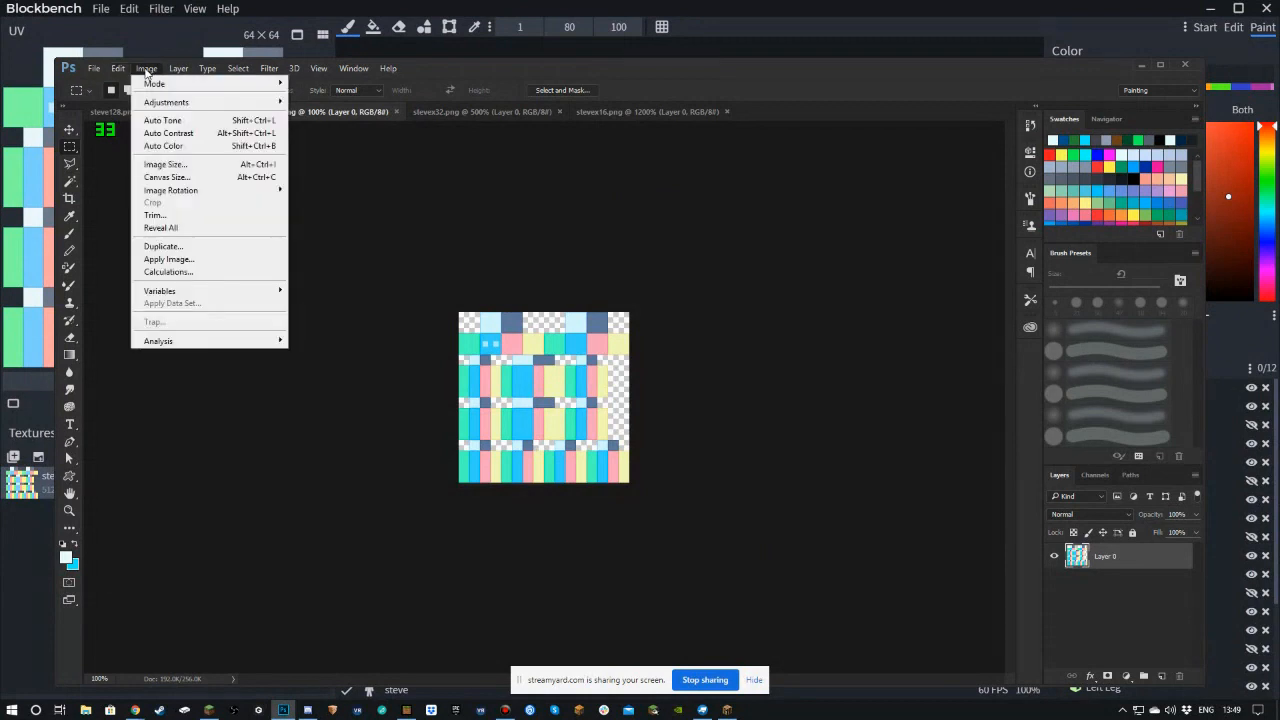
left_click(158, 165)
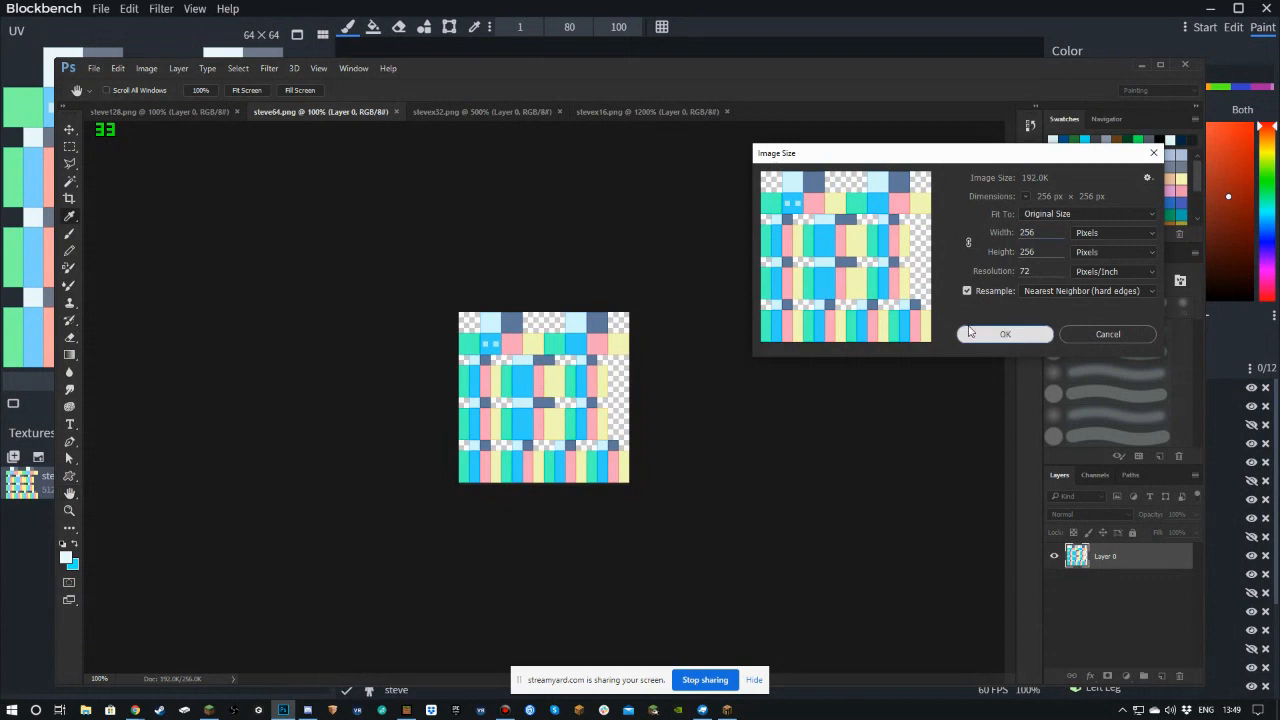
- Check the pixel dimensions of steve128.png with Image Size
left_click(1005, 334)
left_click(158, 111)
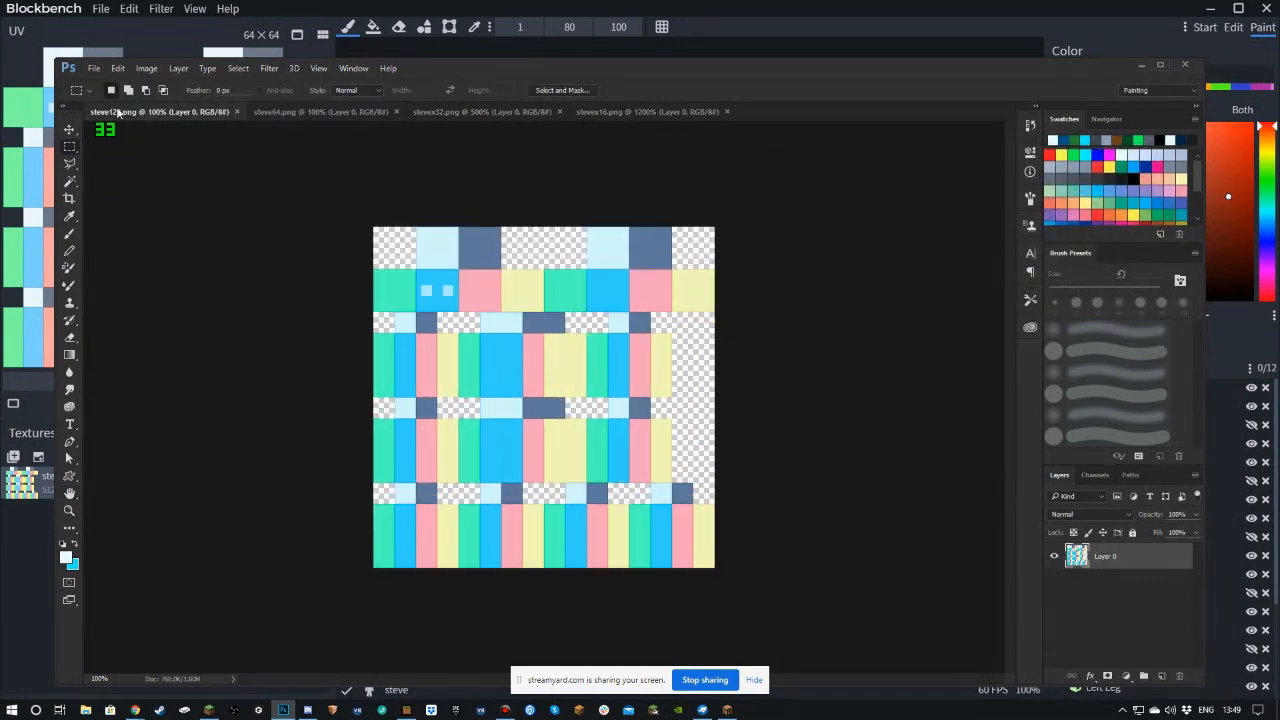
left_click(157, 67)
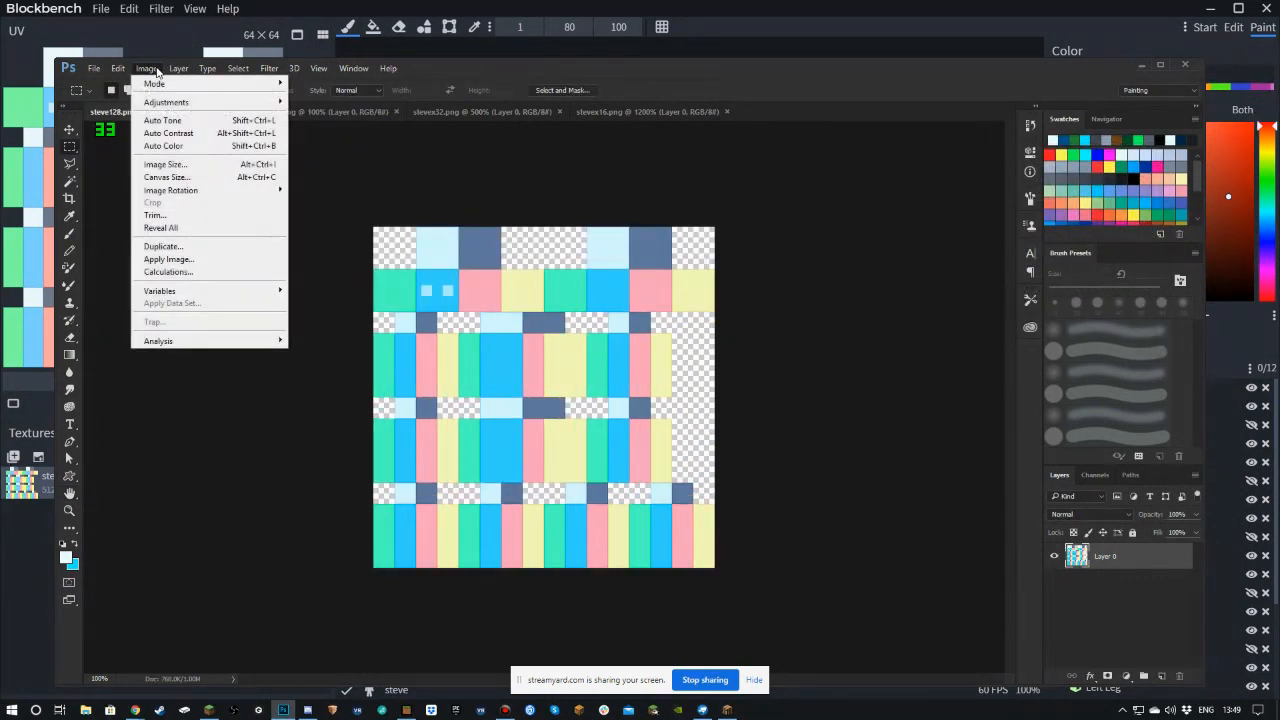
left_click(162, 164)
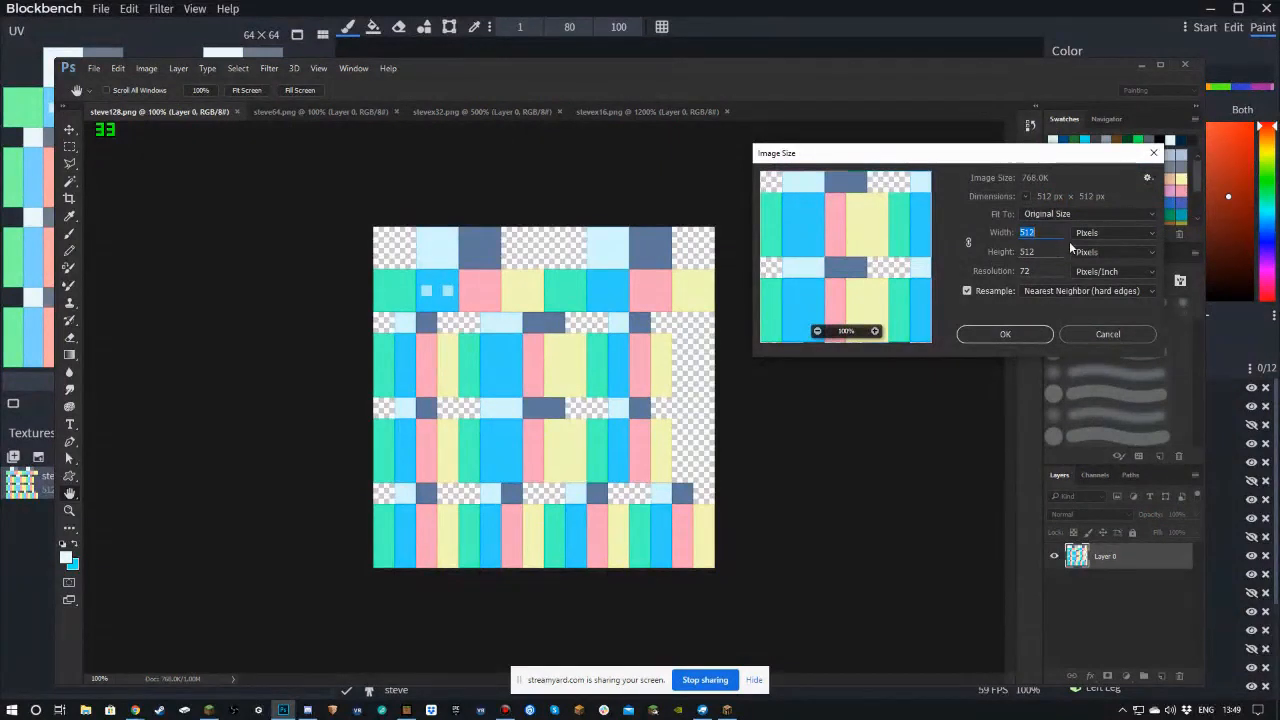
left_click(1106, 334)
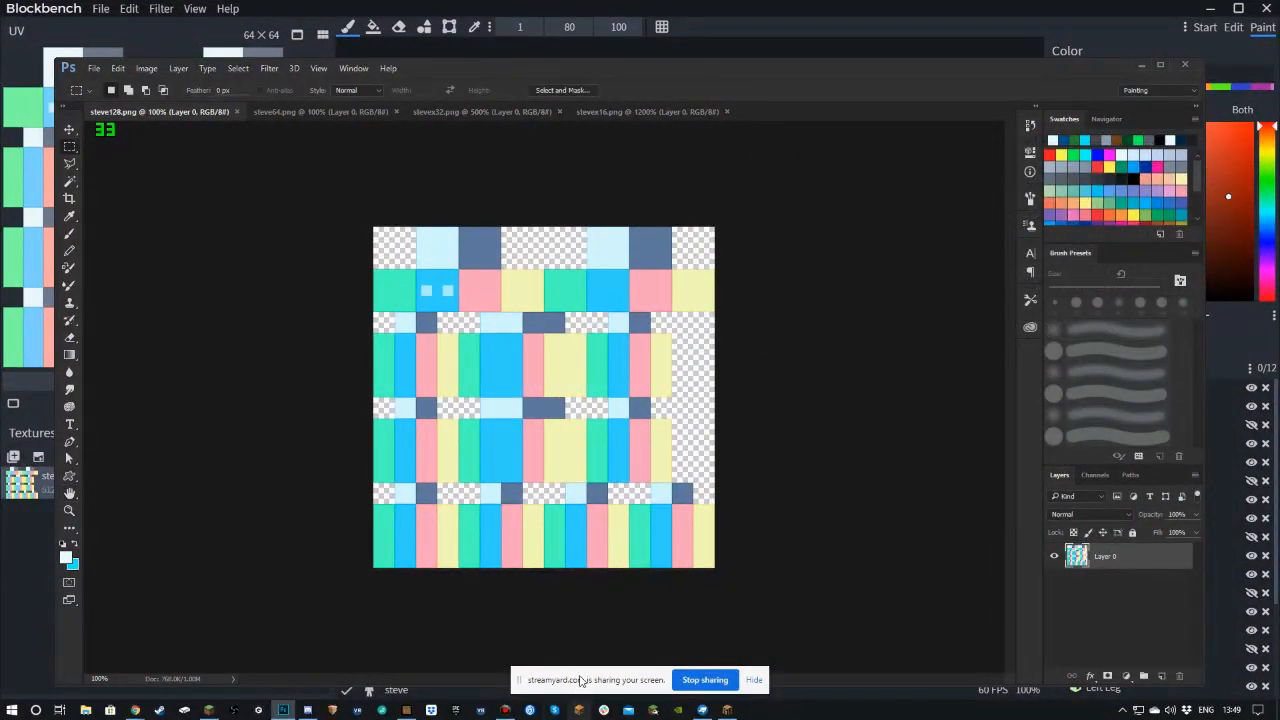
- Compare the border thickness of the squares in the stevex16.png and stevex32.png textures
left_click(626, 110)
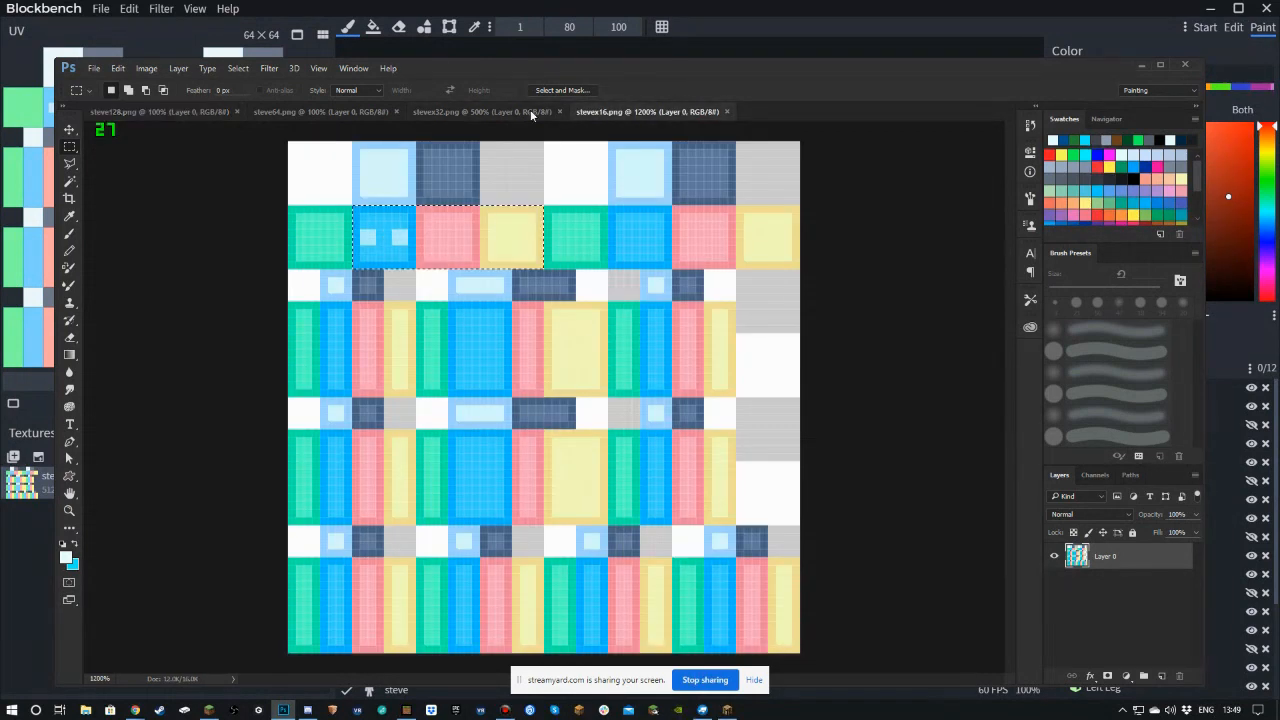
left_click(527, 110)
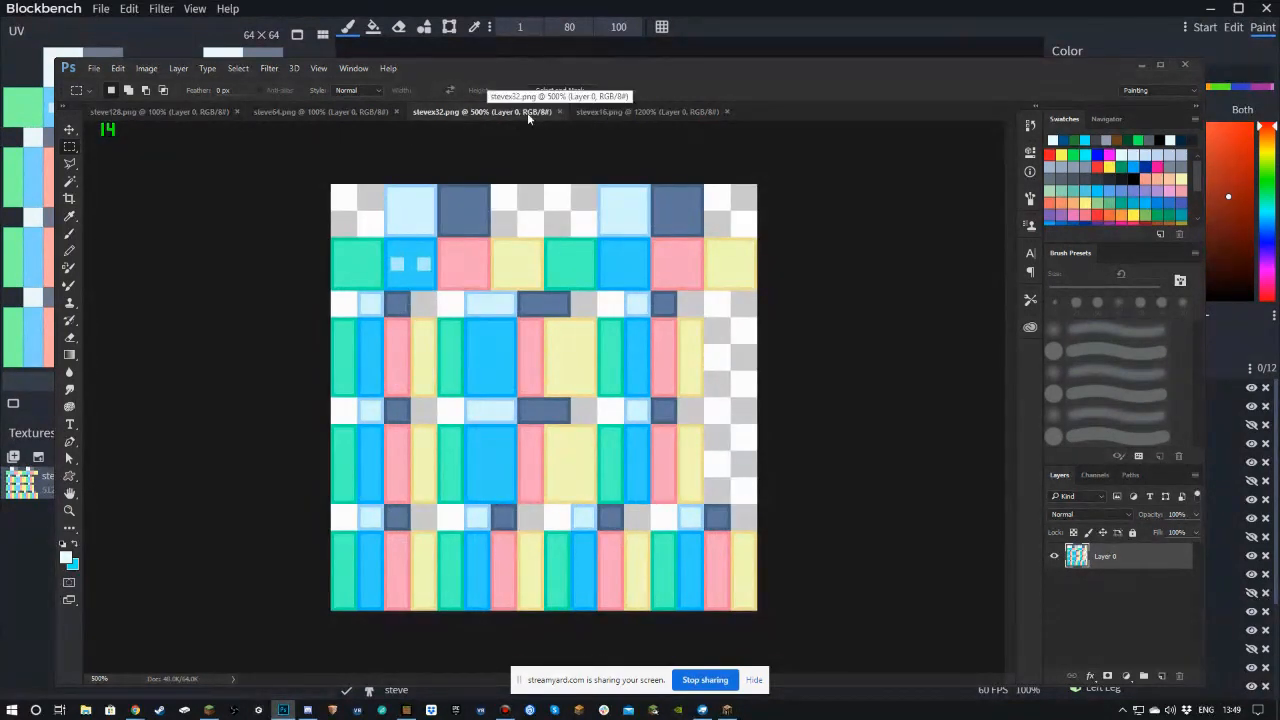
left_click(630, 111)
left_click(505, 112)
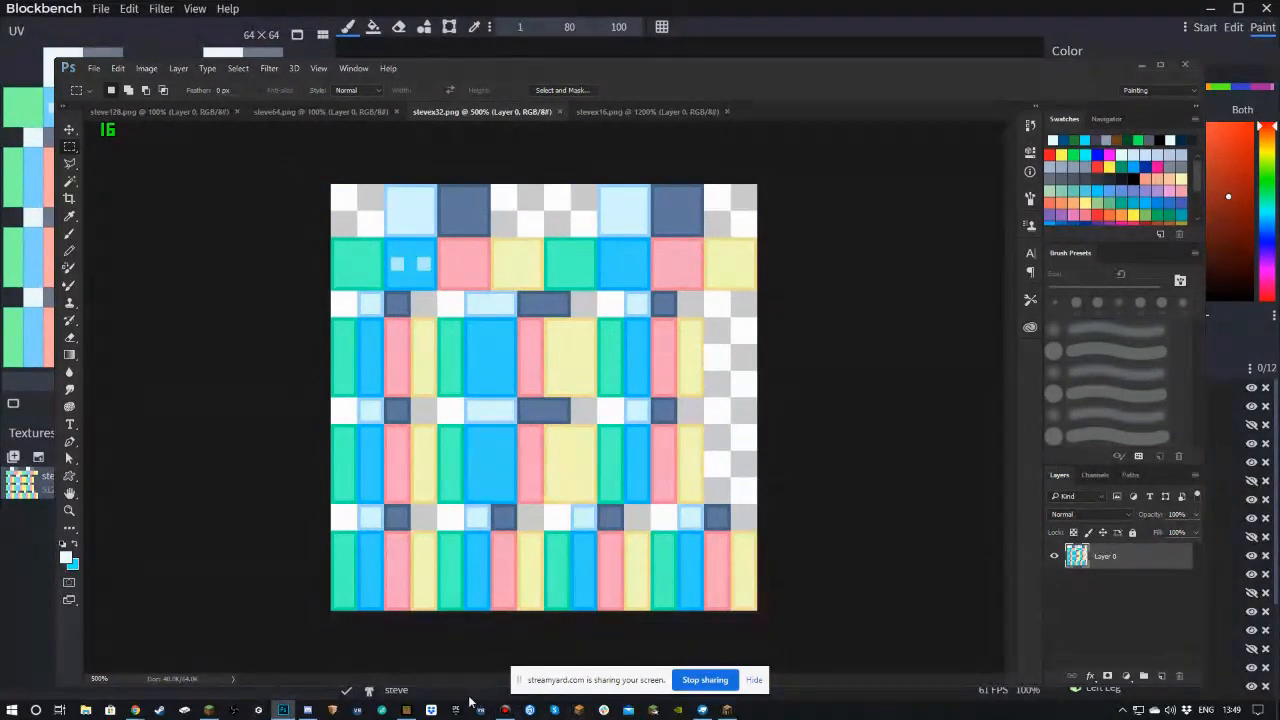
- Switch to Minecraft and try to import steve64.png as a new custom classic skin
left_click(406, 710)
left_click(253, 220)
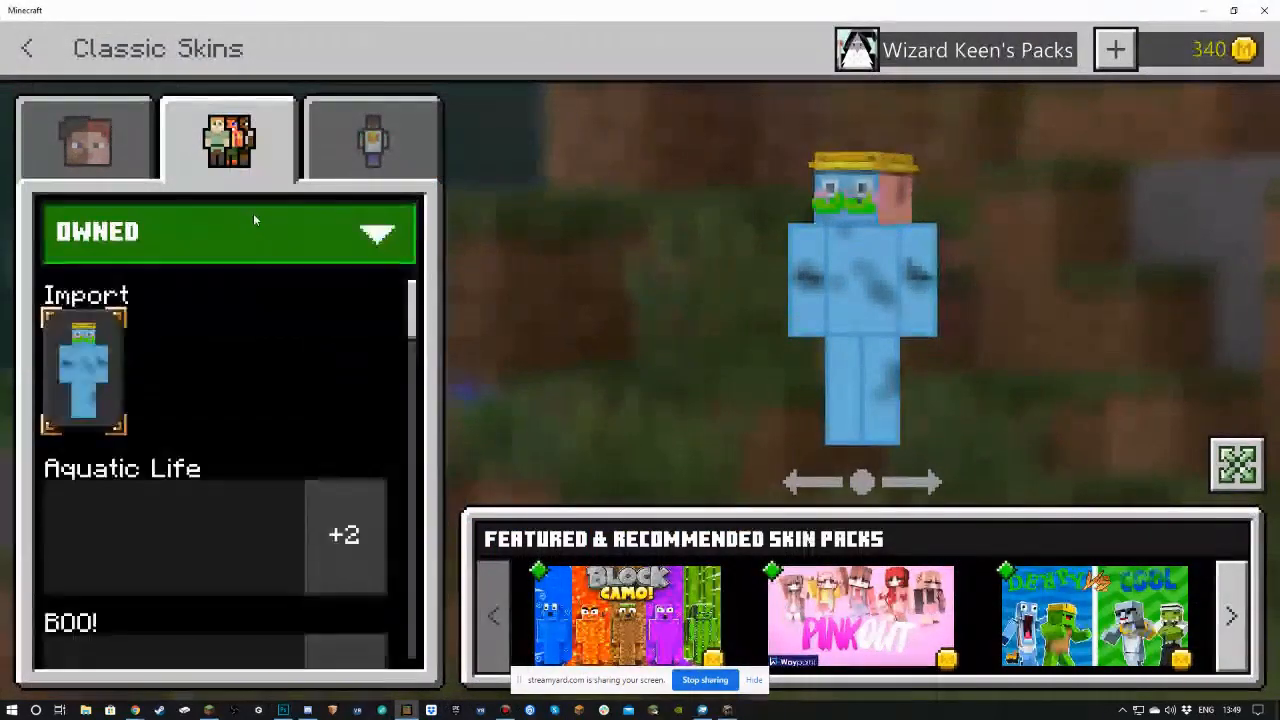
left_click(75, 363)
left_click(680, 647)
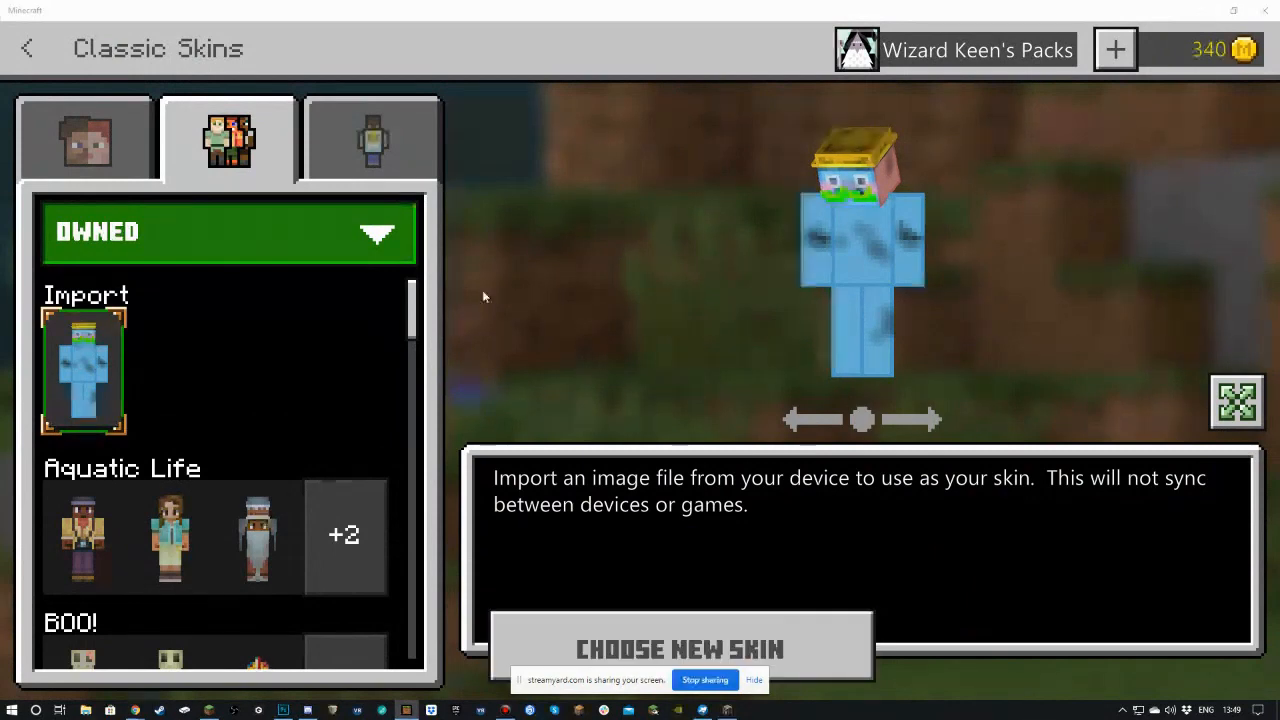
scroll(307, 265, "down", 8)
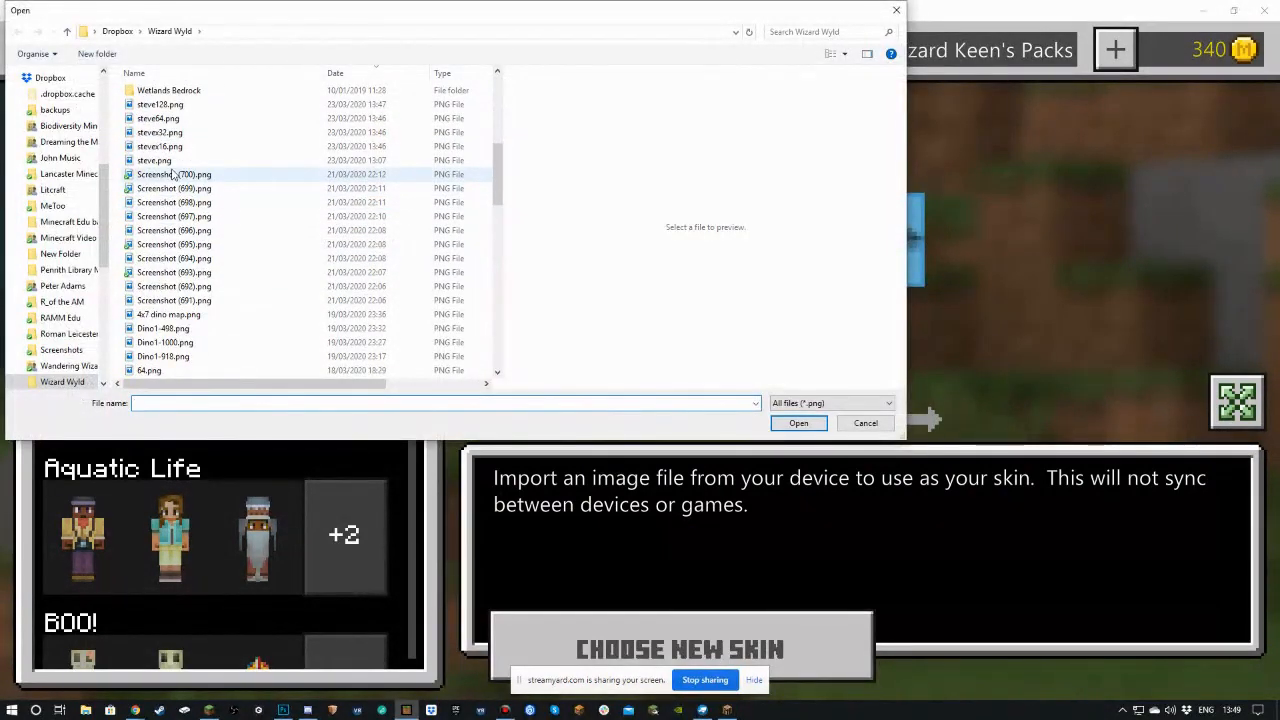
left_click(158, 118)
left_click(795, 423)
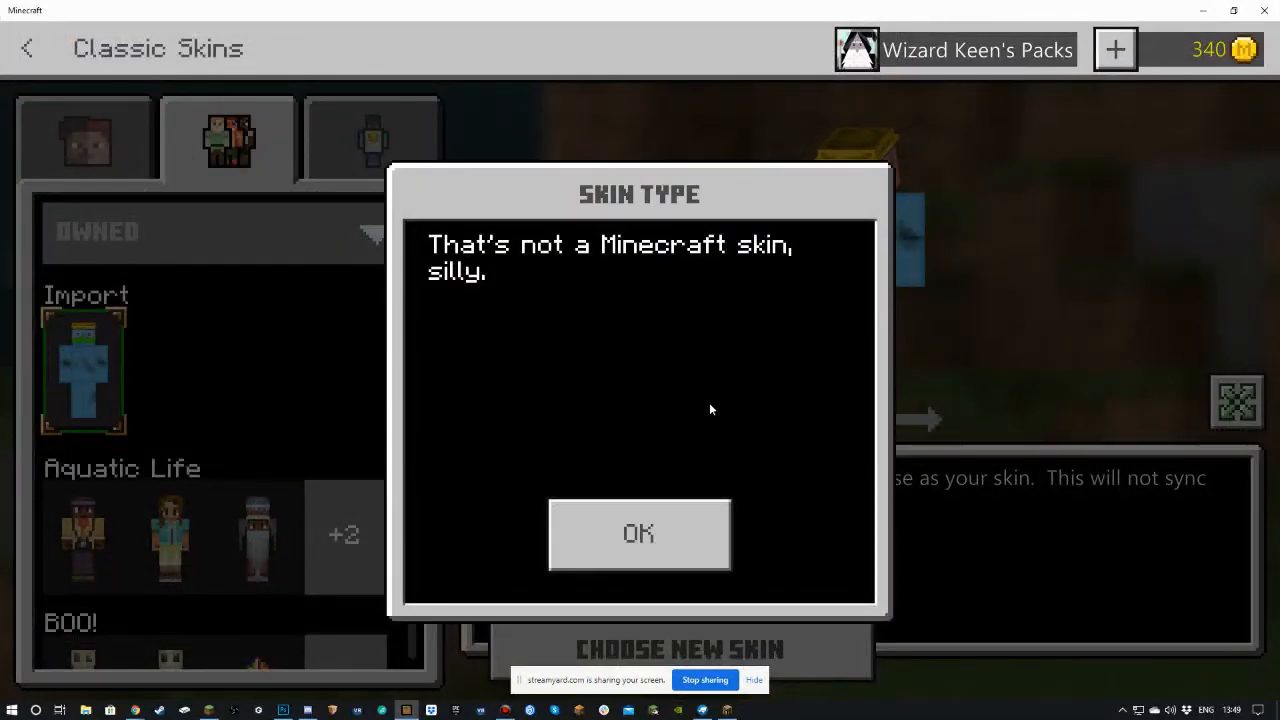
left_click(676, 524)
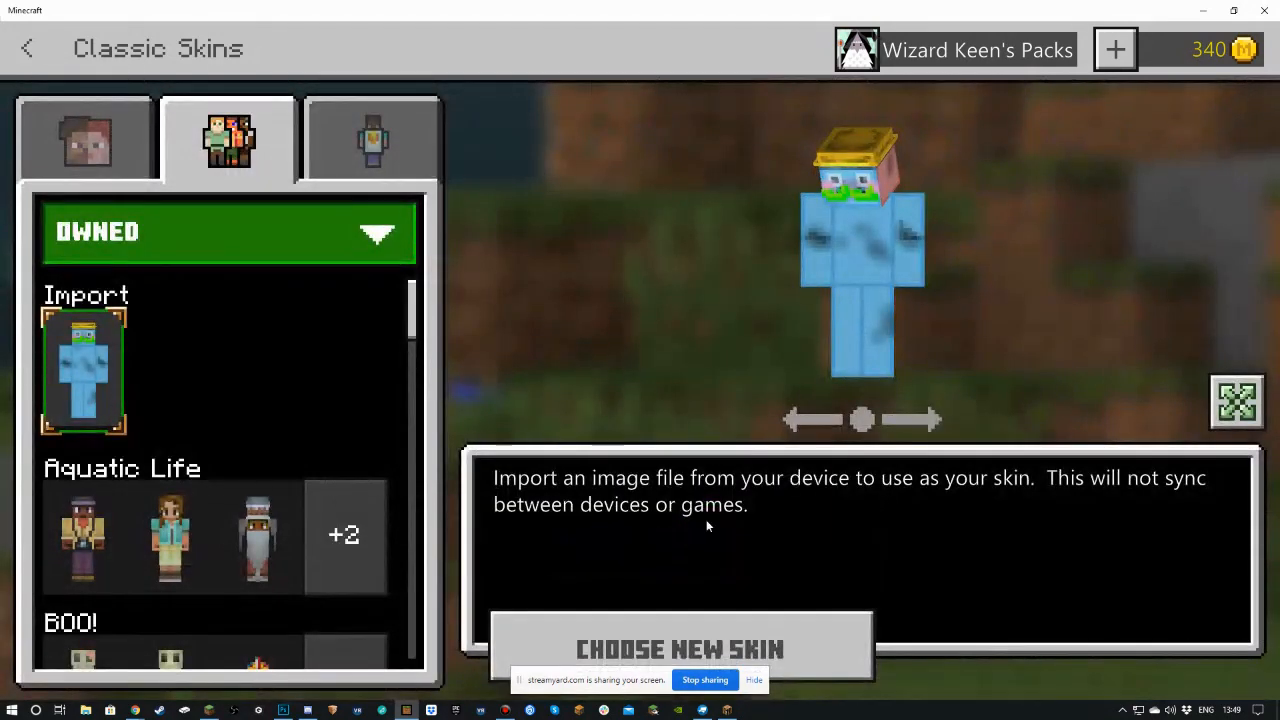
left_click(728, 710)
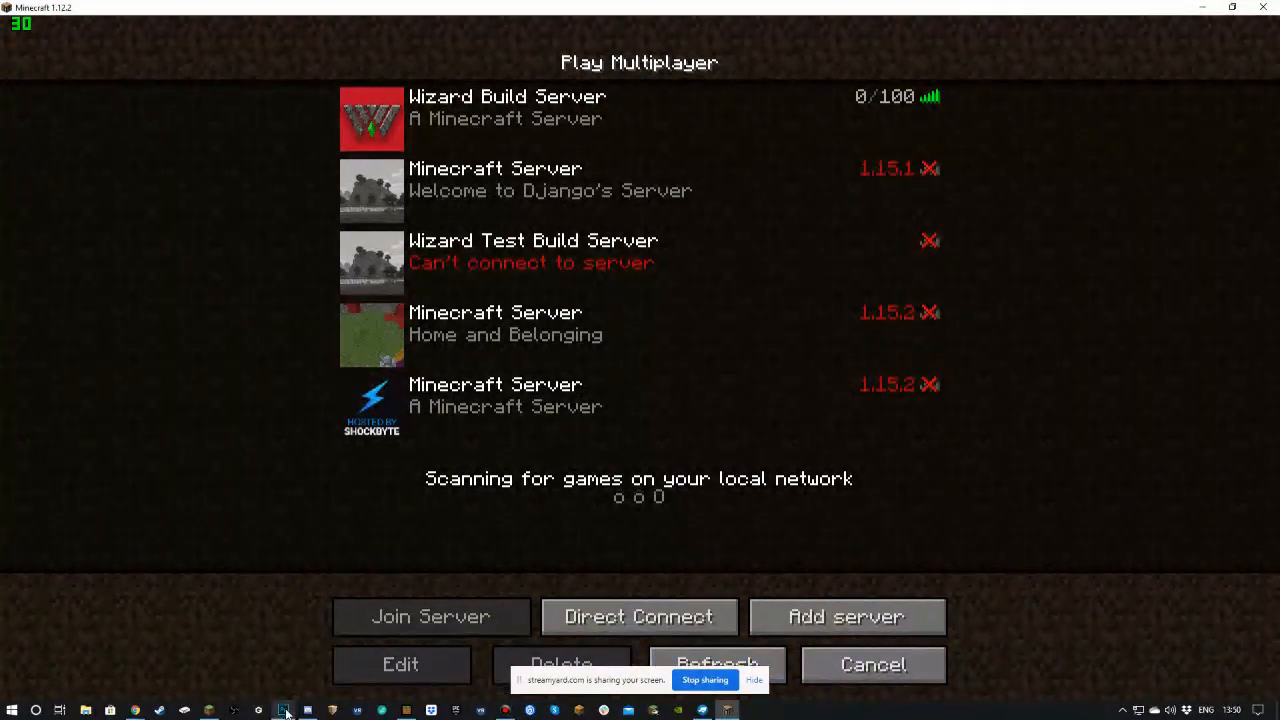
mouse_move(285, 711)
mouse_move(213, 711)
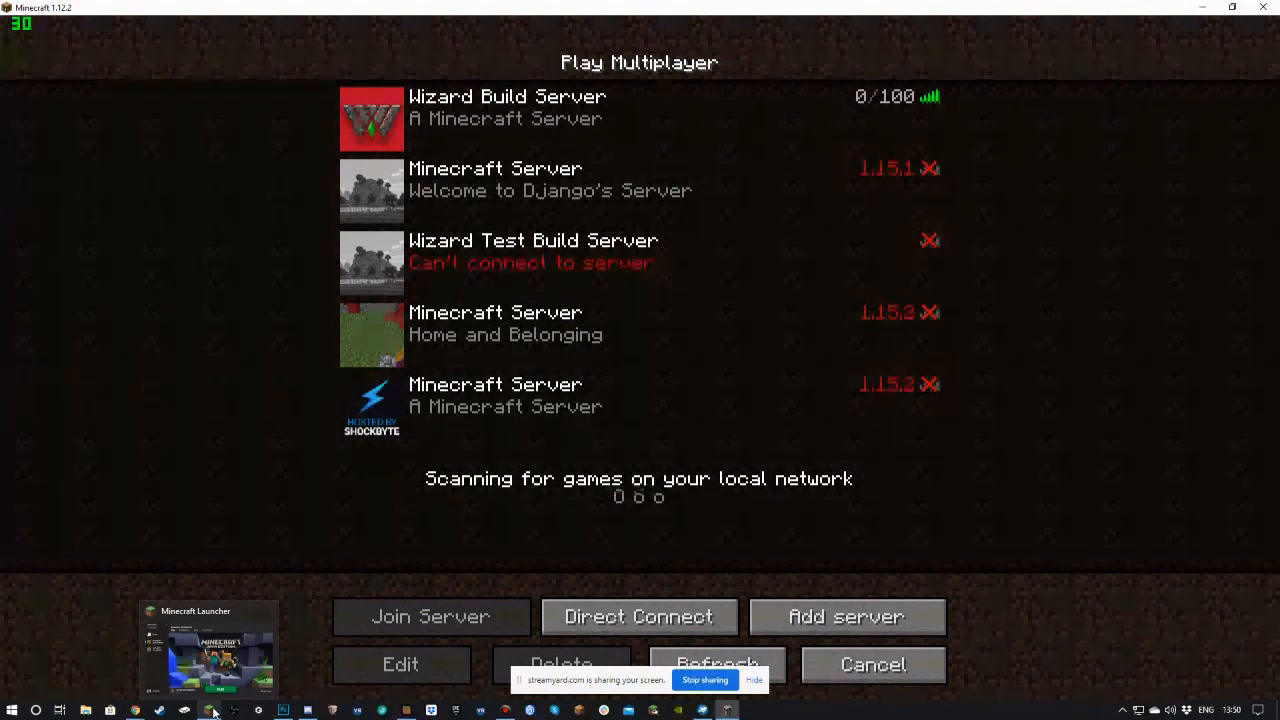
mouse_move(218, 645)
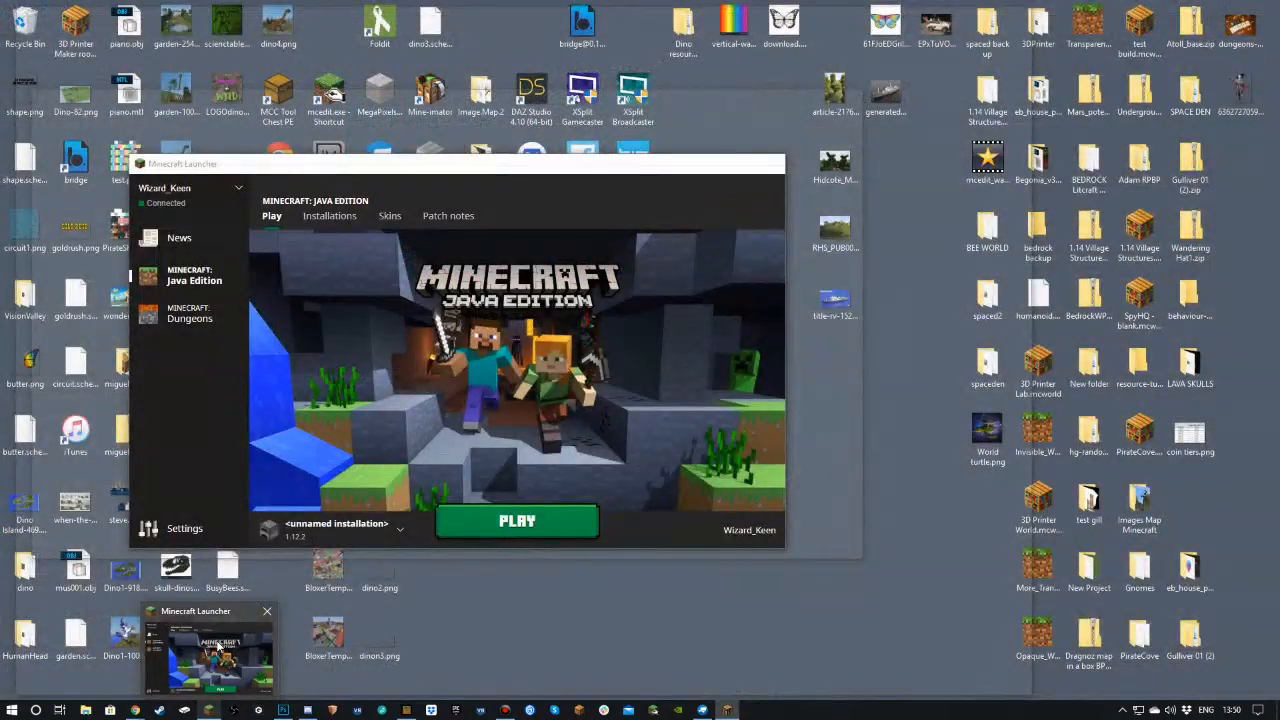
left_click(406, 710)
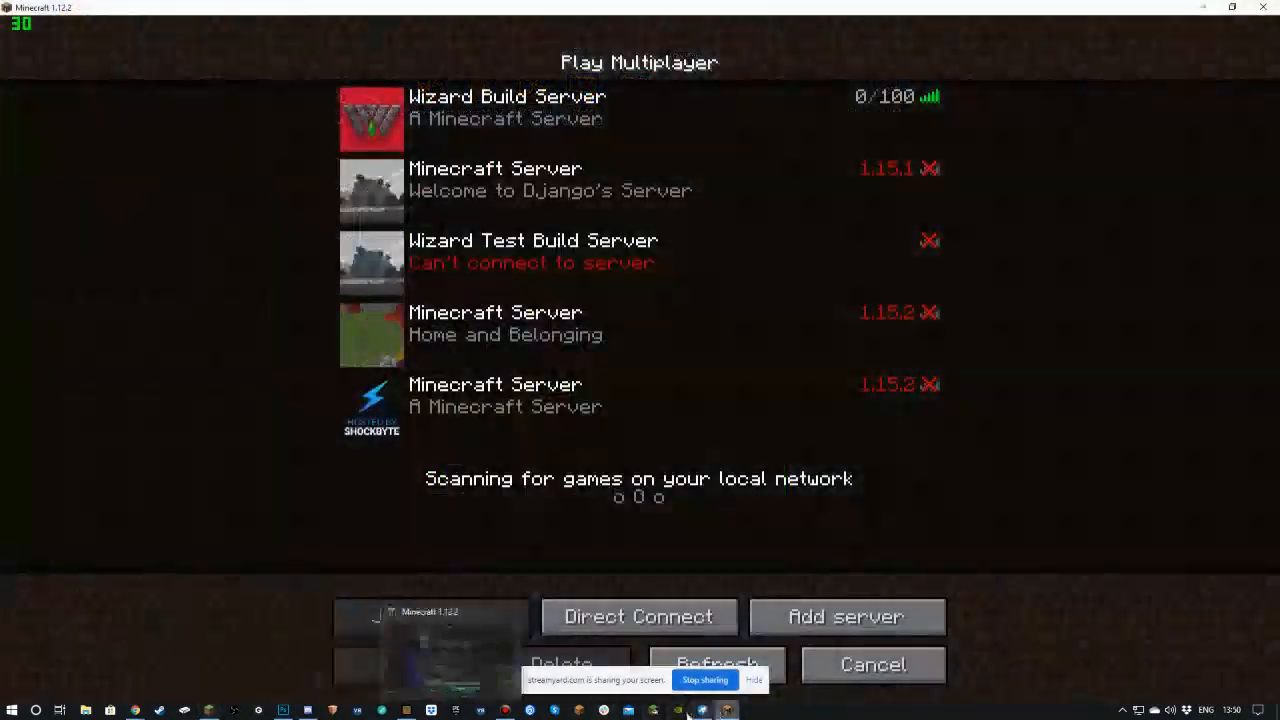
left_click(406, 710)
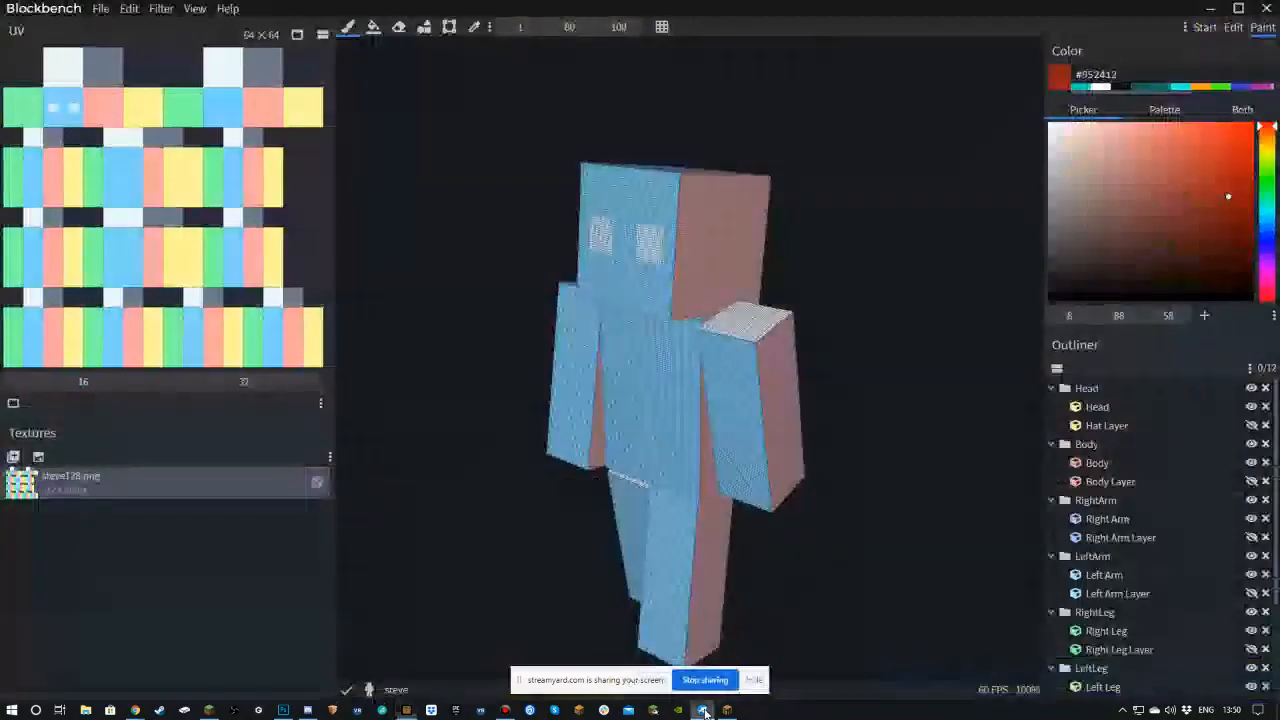
- Switch to Blockbench and start an empty Free Model project from the start screen
left_click(702, 710)
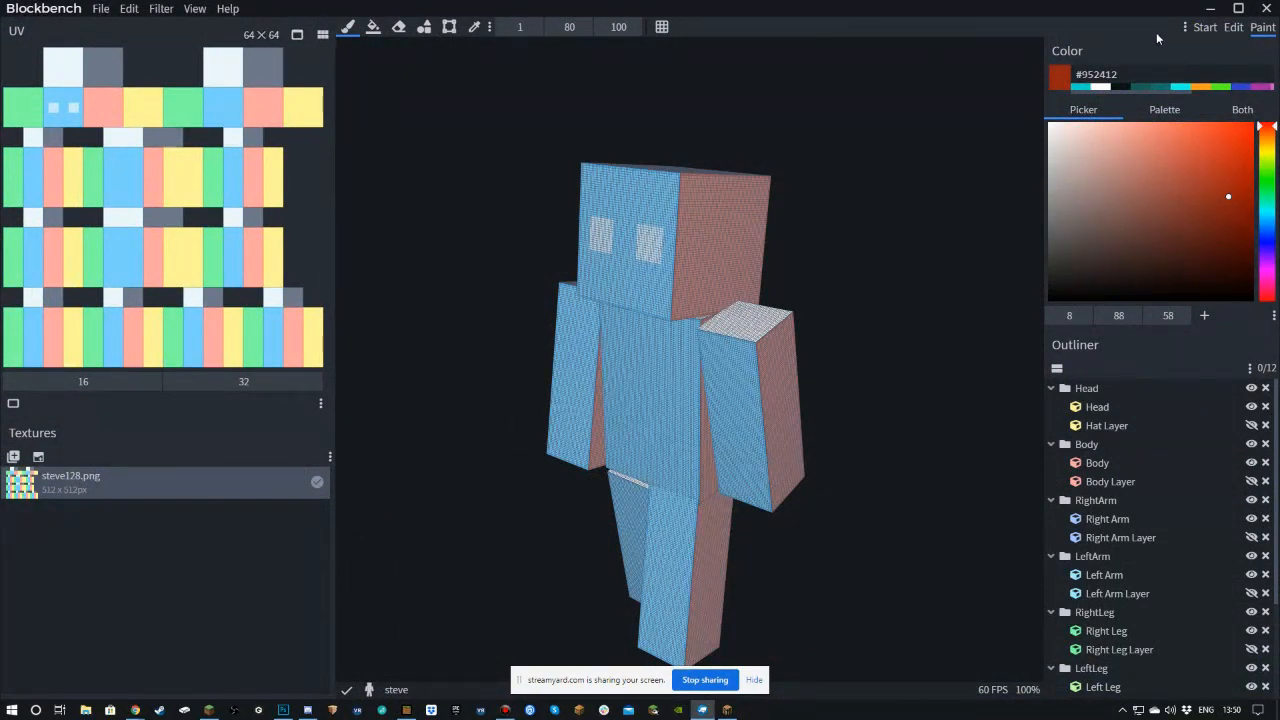
left_click(1204, 27)
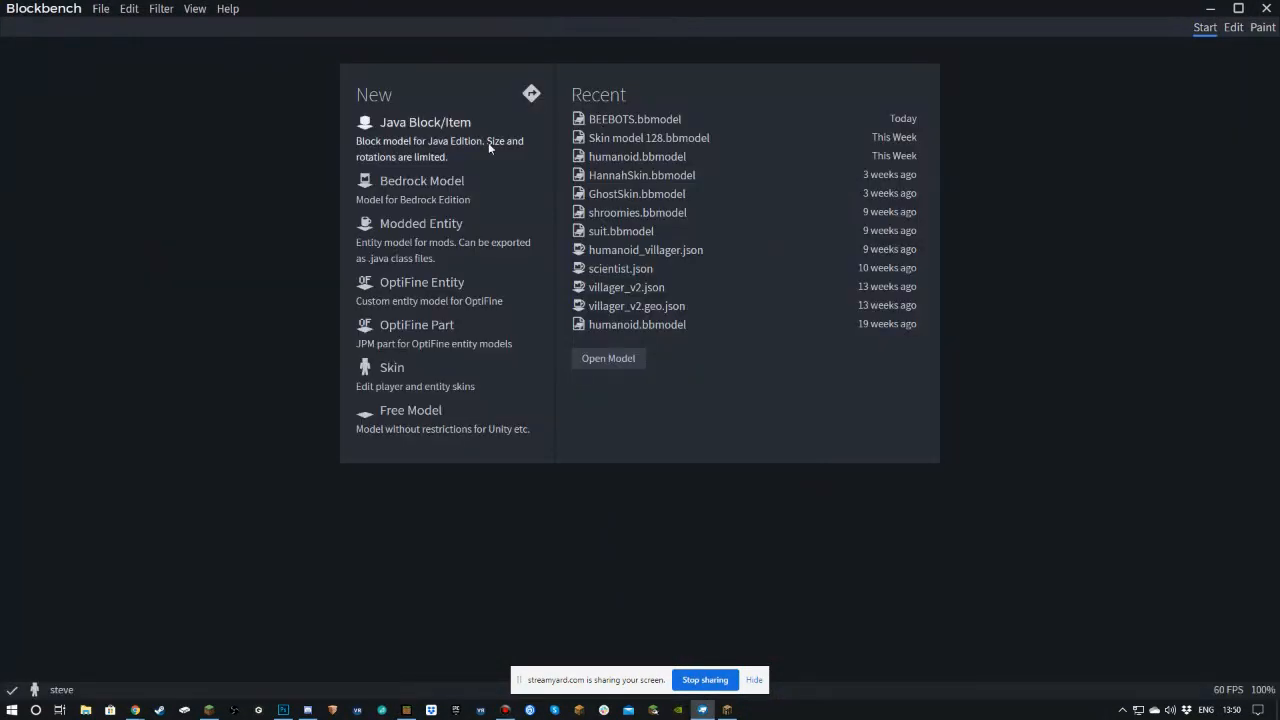
left_click(420, 411)
left_click(580, 246)
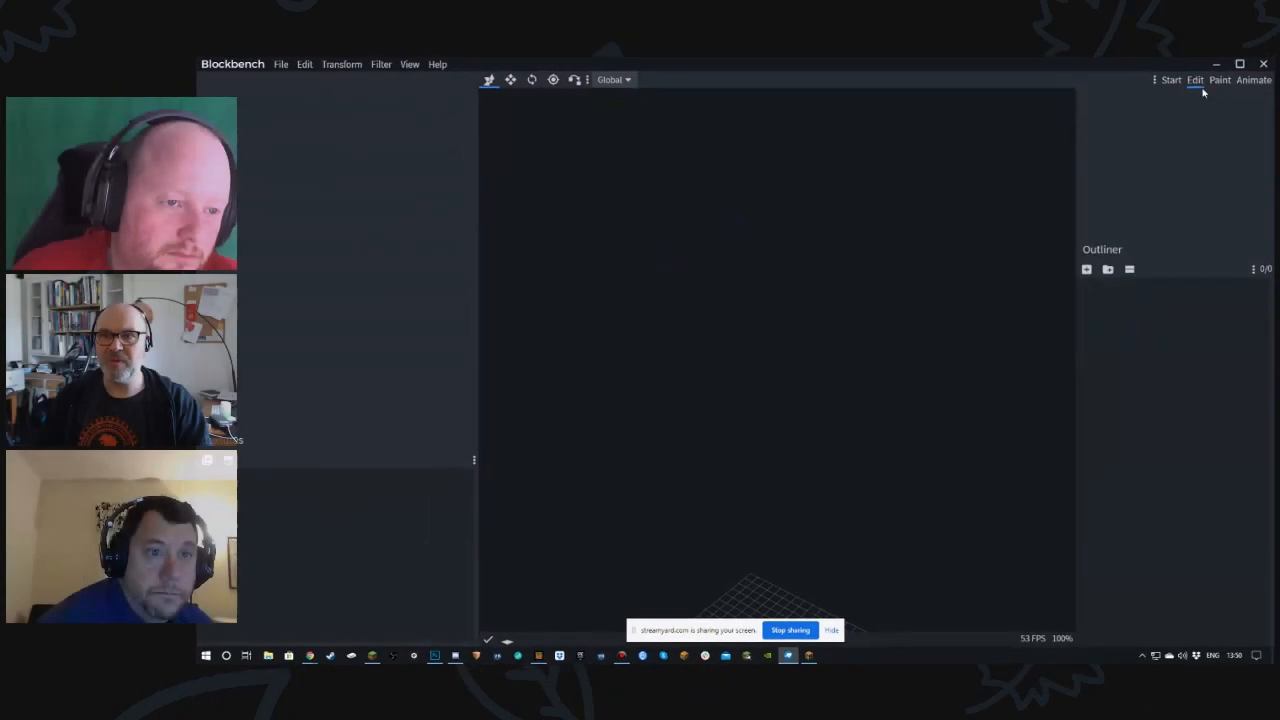
- Begin a new Skin project with the Steve model and set its resolution to 32x
left_click(1172, 91)
left_click(594, 367)
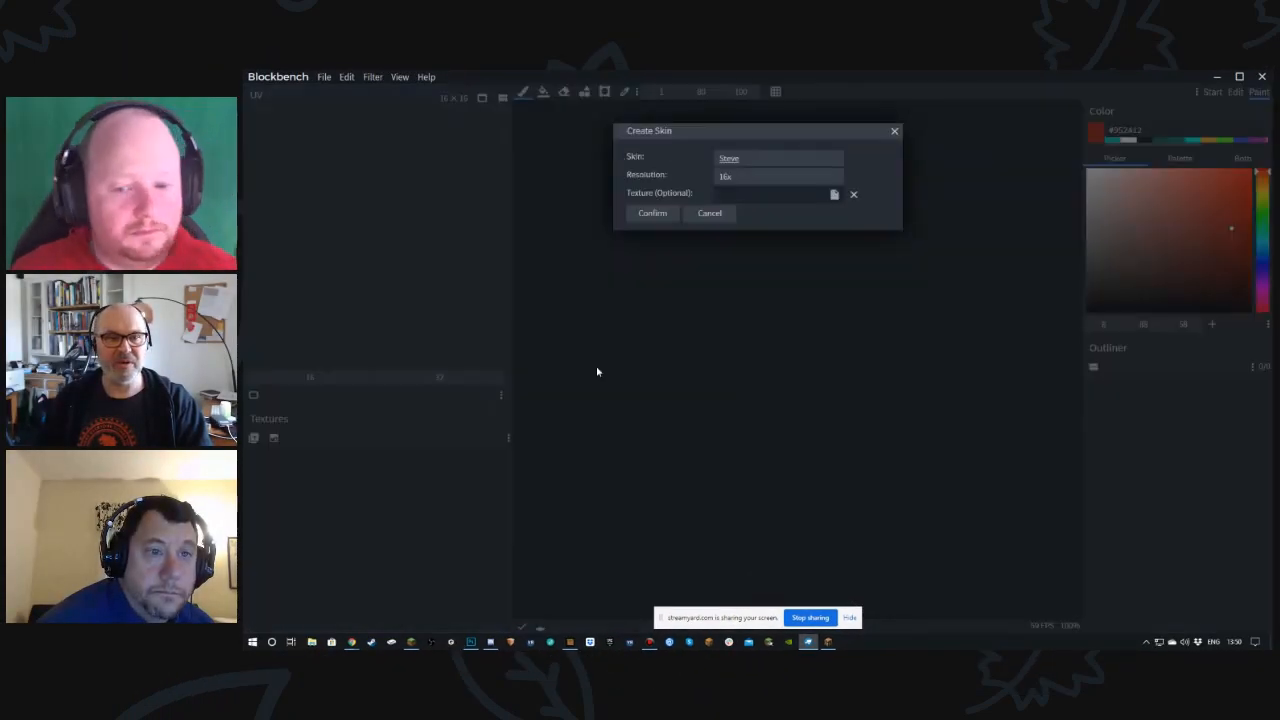
left_click(744, 174)
left_click(744, 190)
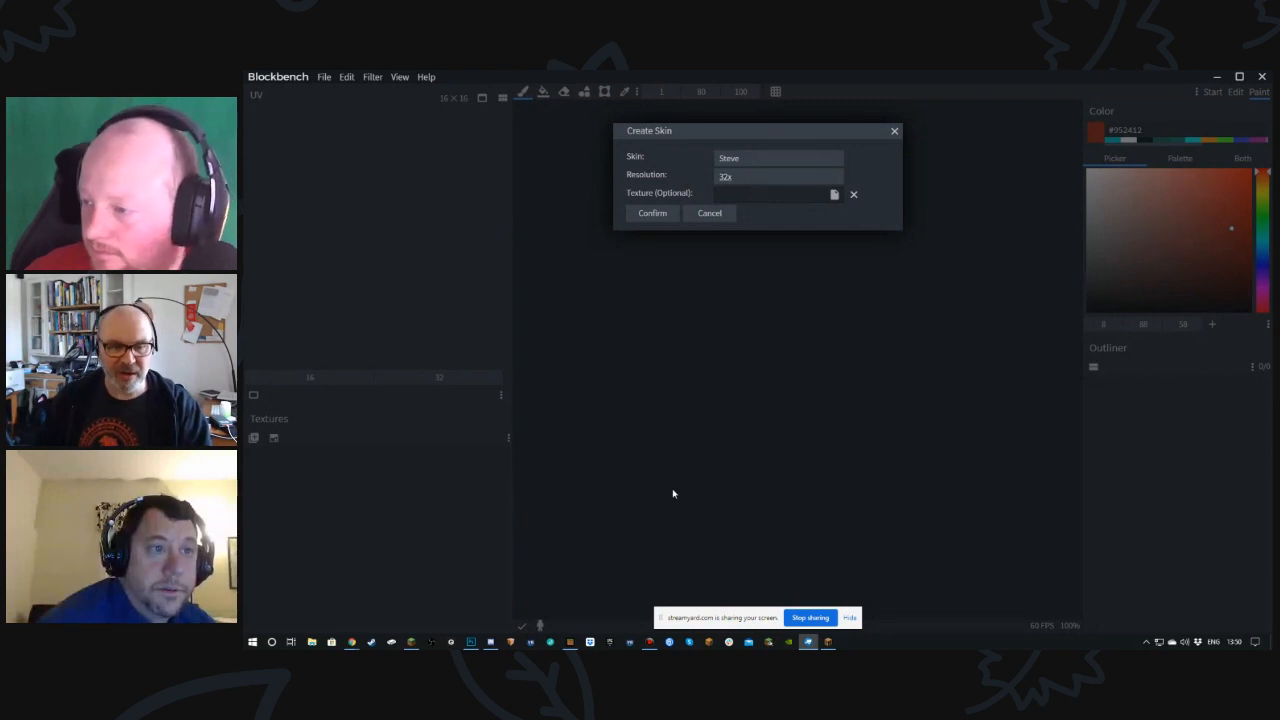
- Switch to Photoshop, copy the entire stevex32.png texture and paste it as a new layer into stevex16.png
left_click(470, 641)
left_click(748, 161)
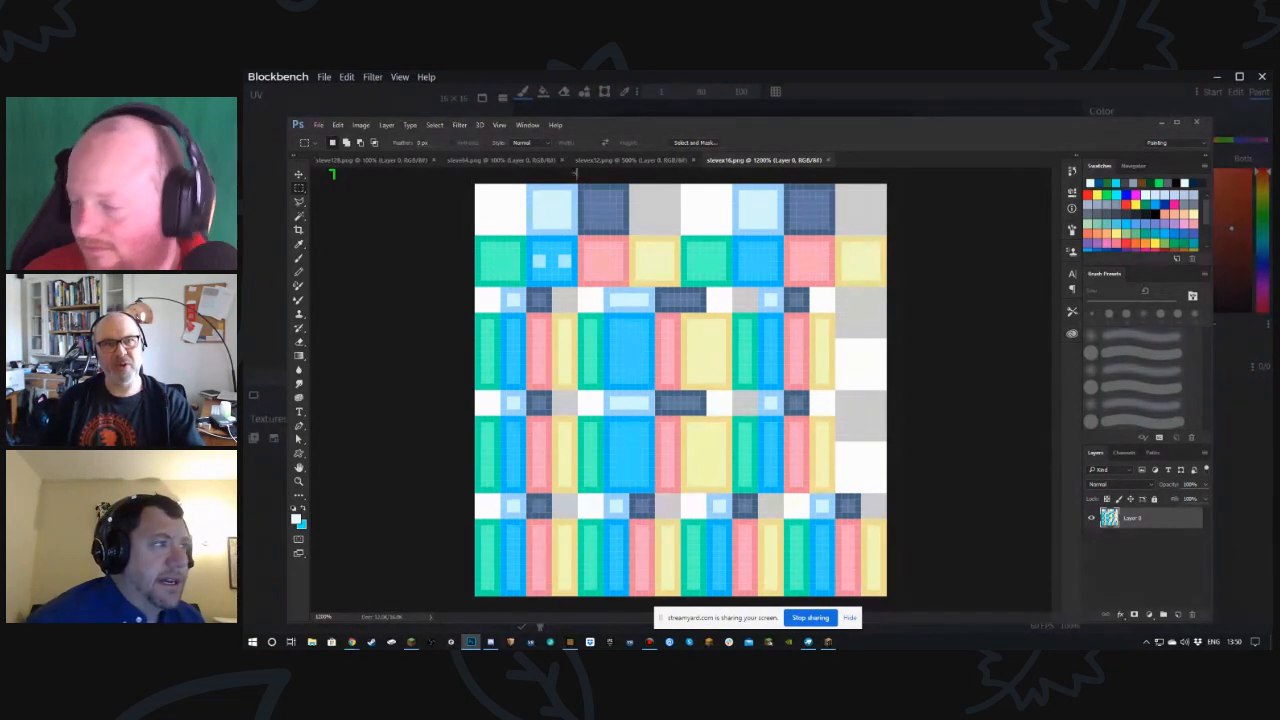
left_click(630, 160)
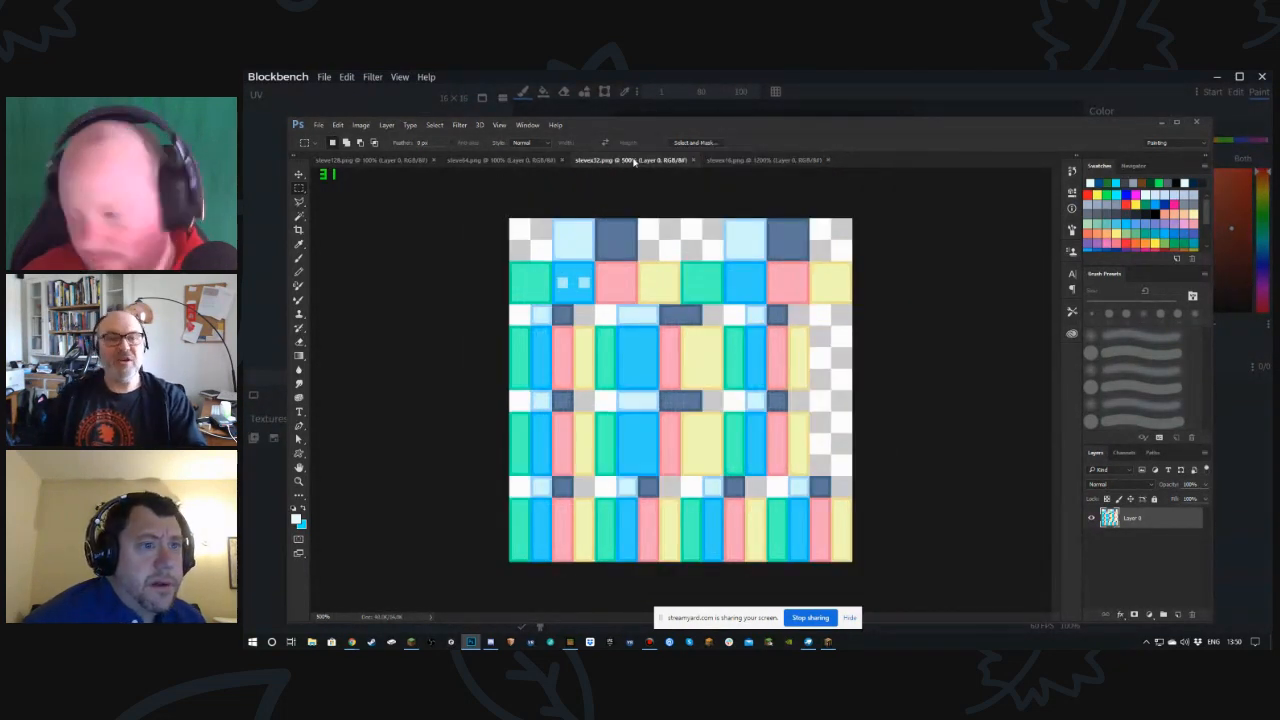
left_click_drag(493, 200, 887, 570)
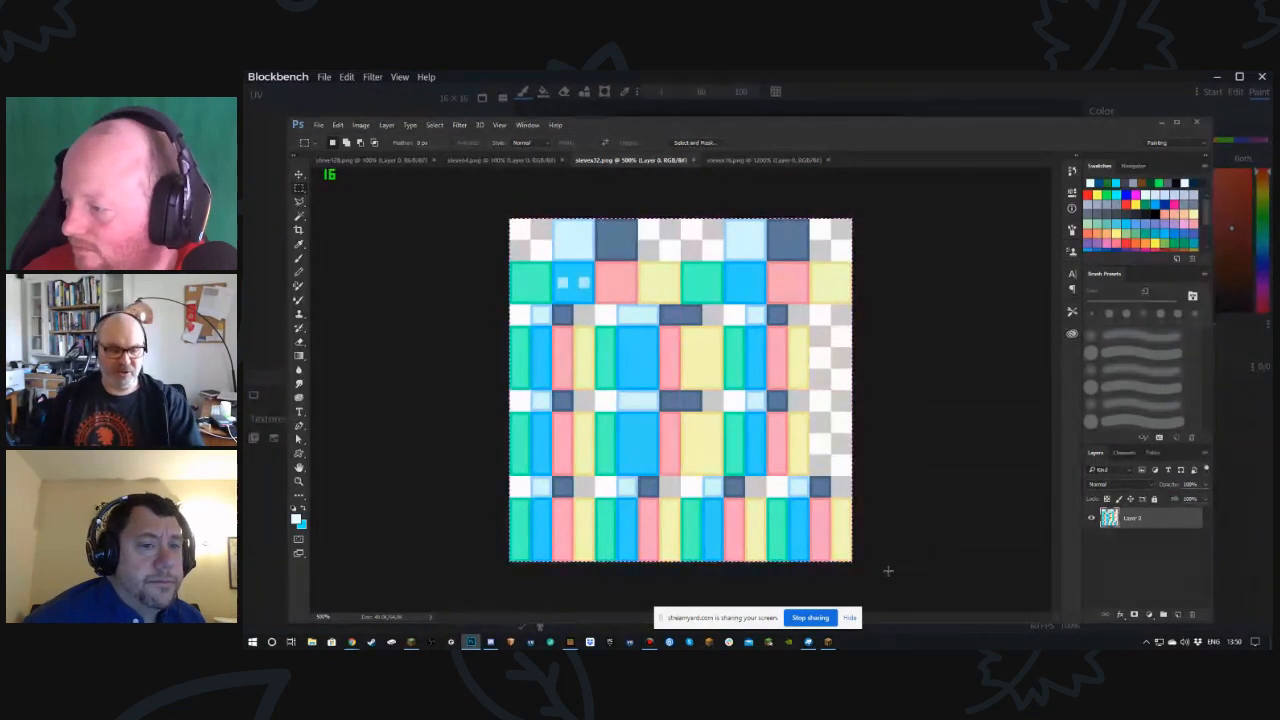
left_click(776, 163)
key("ctrl+v")
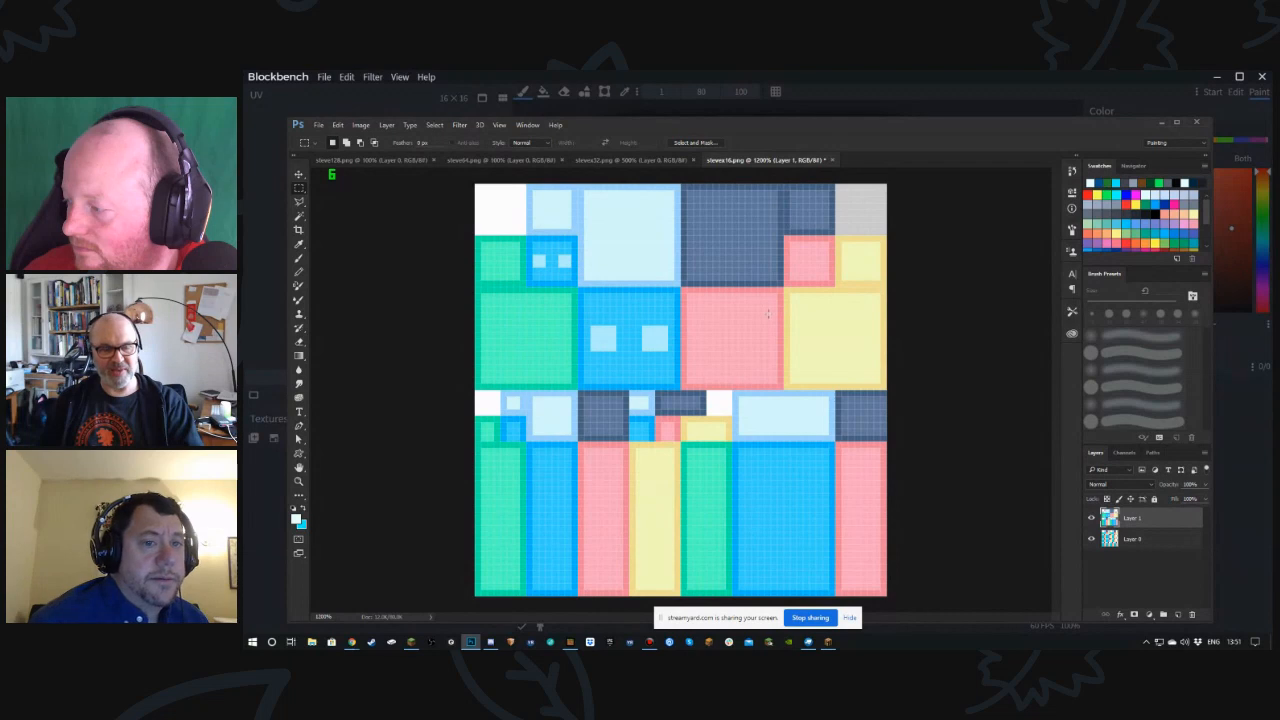
- Scale the pasted 32x texture layer to 50% so it fits exactly over the stevex16.png canvas
key("ctrl+t")
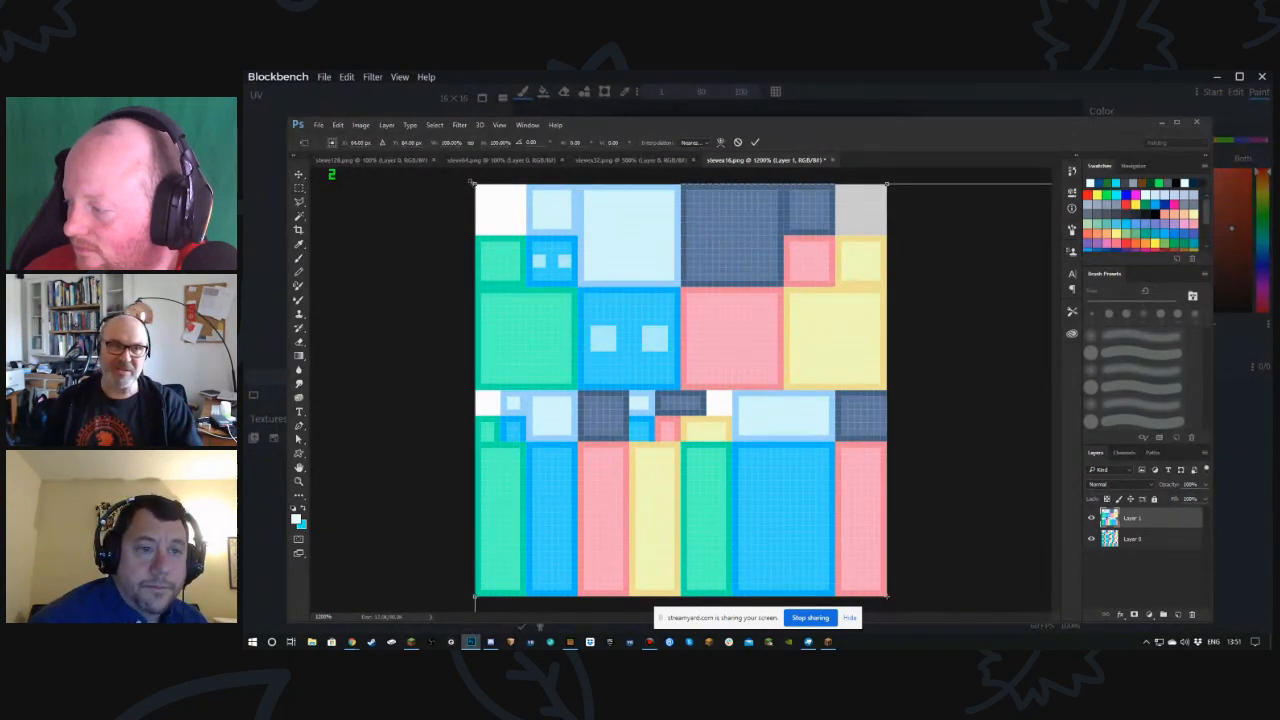
mouse_move(477, 186)
left_mouse_down()
mouse_move(737, 400)
mouse_move(857, 470)
mouse_move(540, 205)
mouse_move(410, 182)
mouse_move(689, 469)
mouse_move(488, 198)
left_mouse_up()
left_click_drag(728, 439, 887, 596)
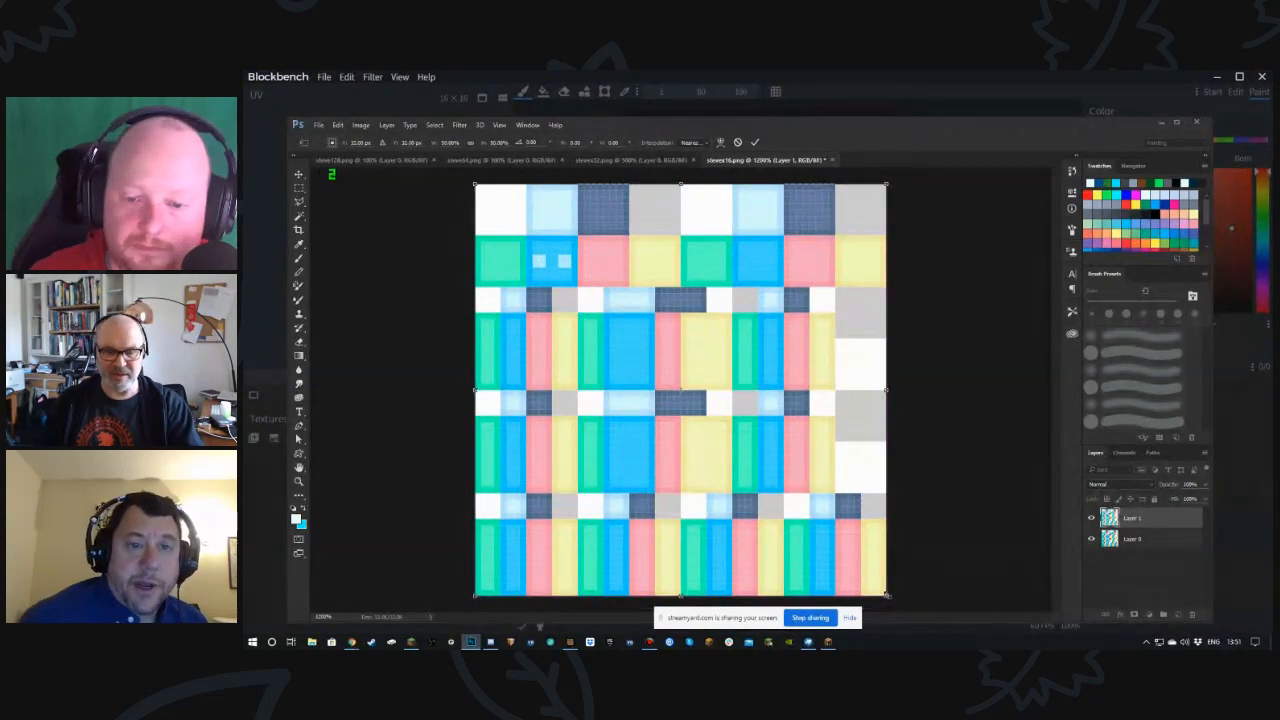
key("Return")
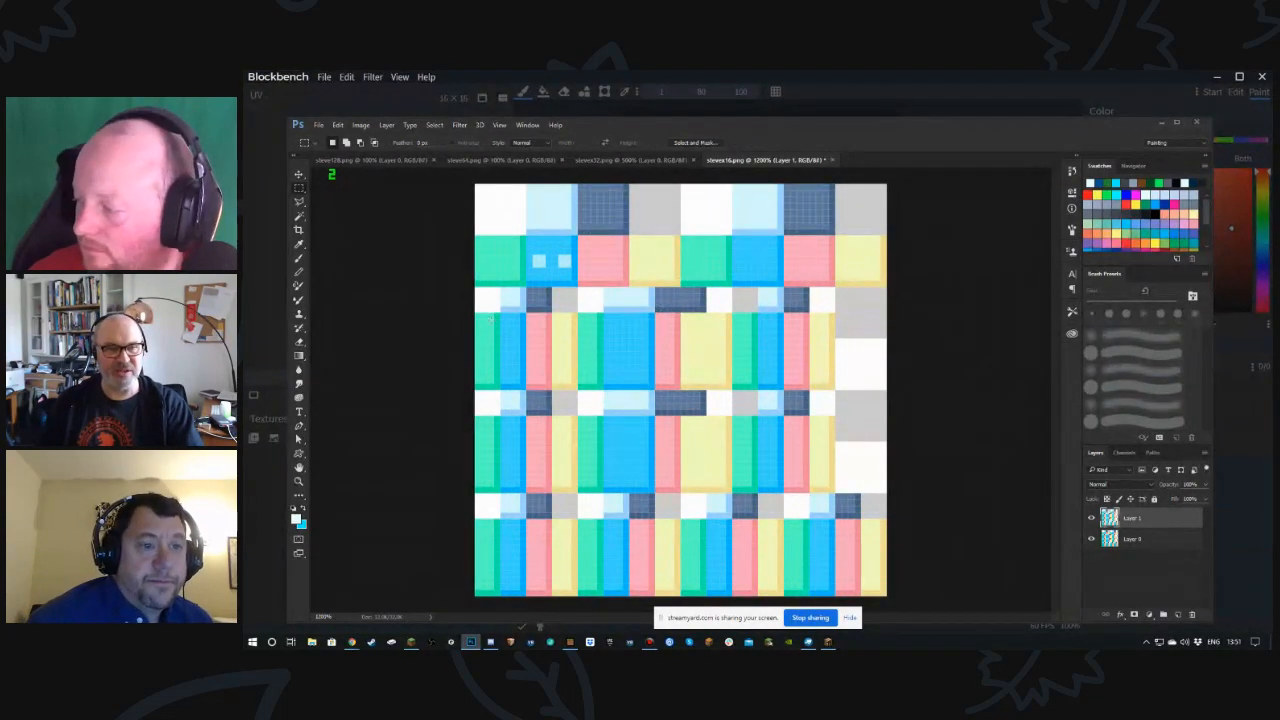
- Toggle the pasted layer's visibility repeatedly to compare the 32x texture with the 16x one, leaving it hidden
left_click(1092, 518)
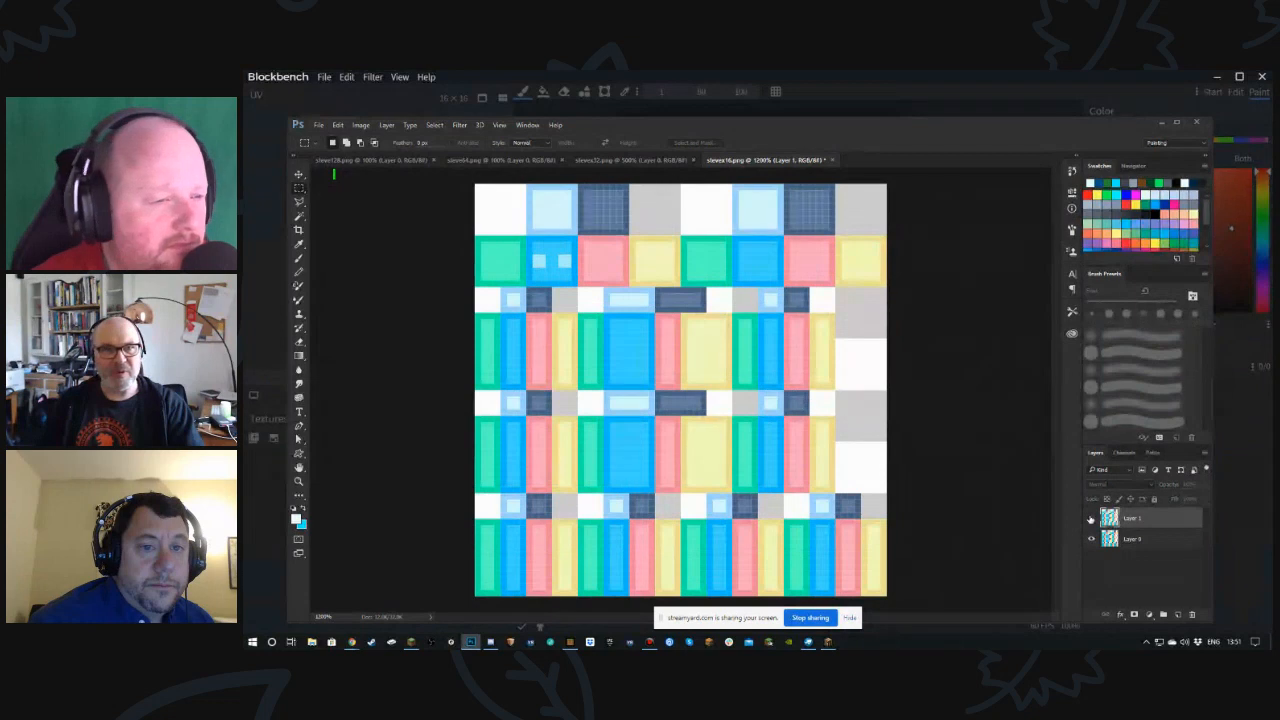
left_click(1091, 518)
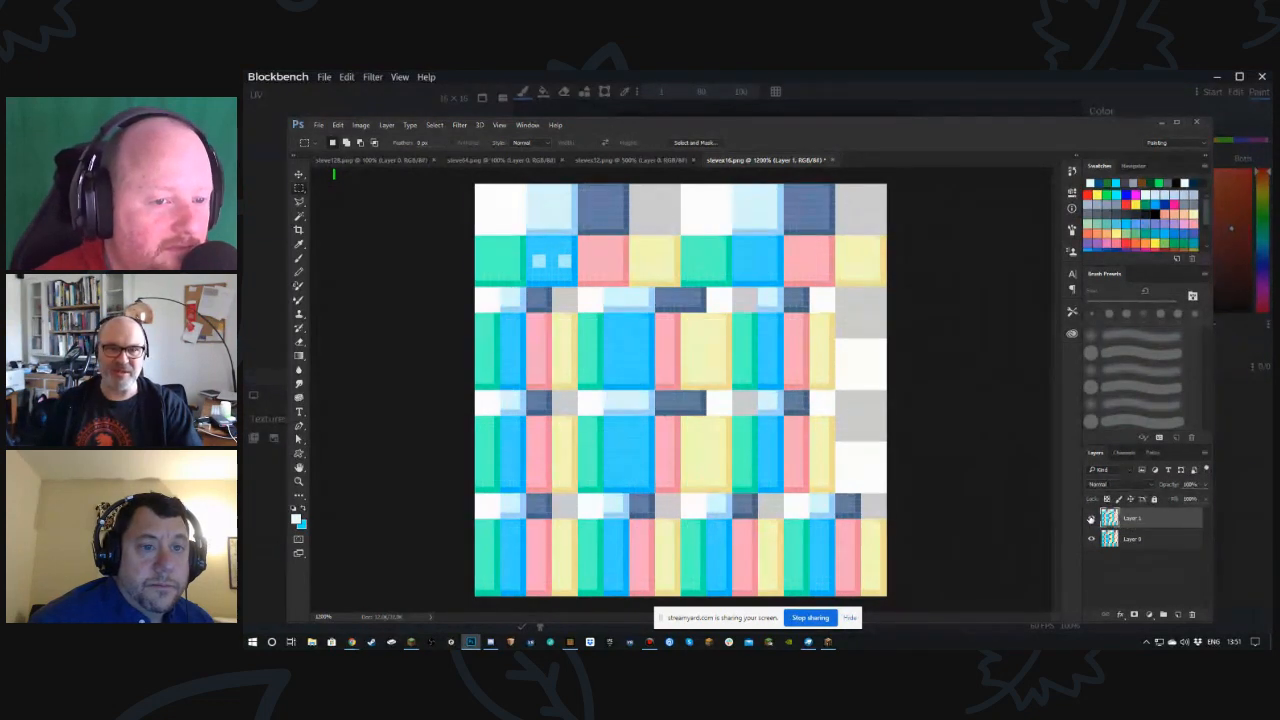
left_click(1092, 518)
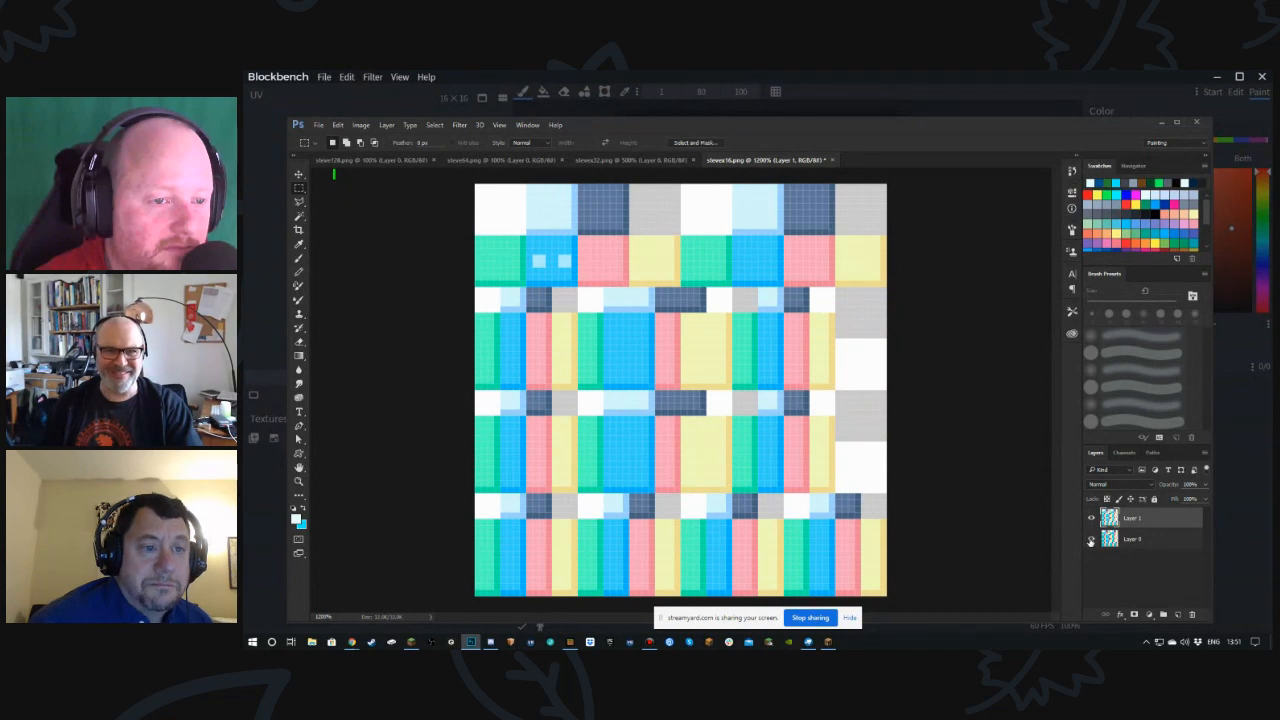
left_click(1091, 518)
left_click(1091, 518)
left_click(1091, 518)
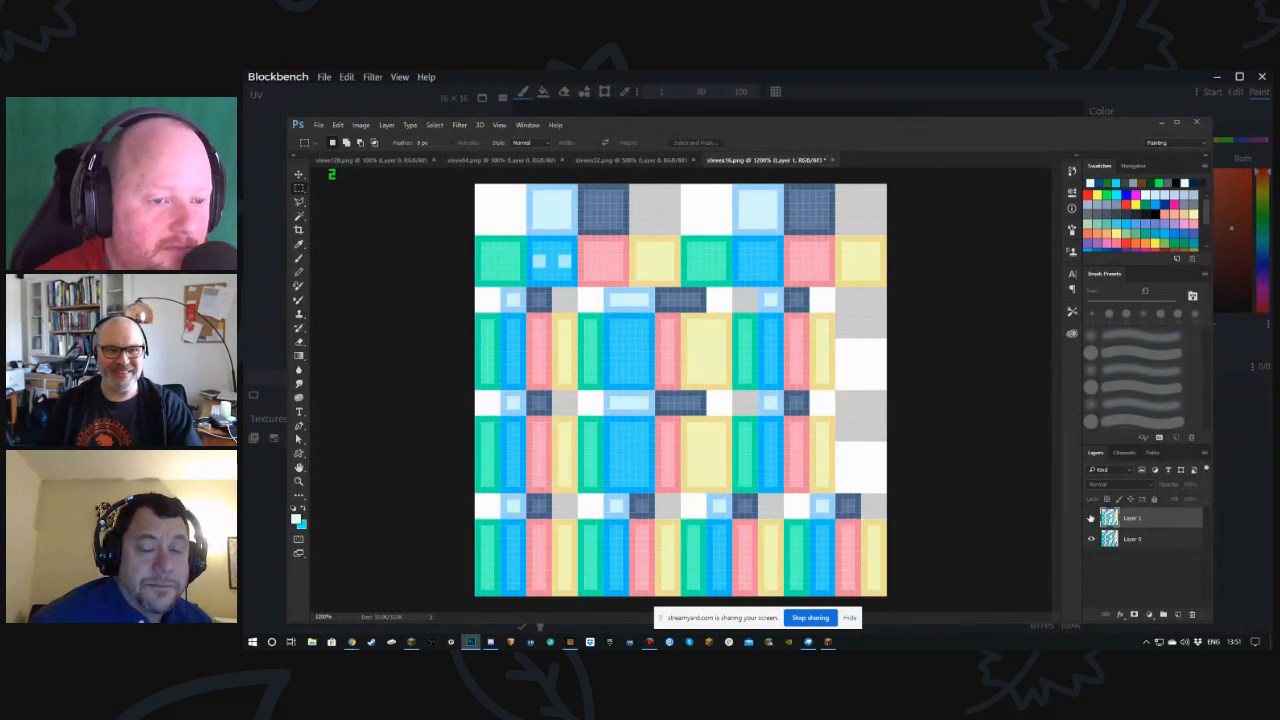
left_click(1091, 518)
left_click(1091, 518)
left_click(1091, 518)
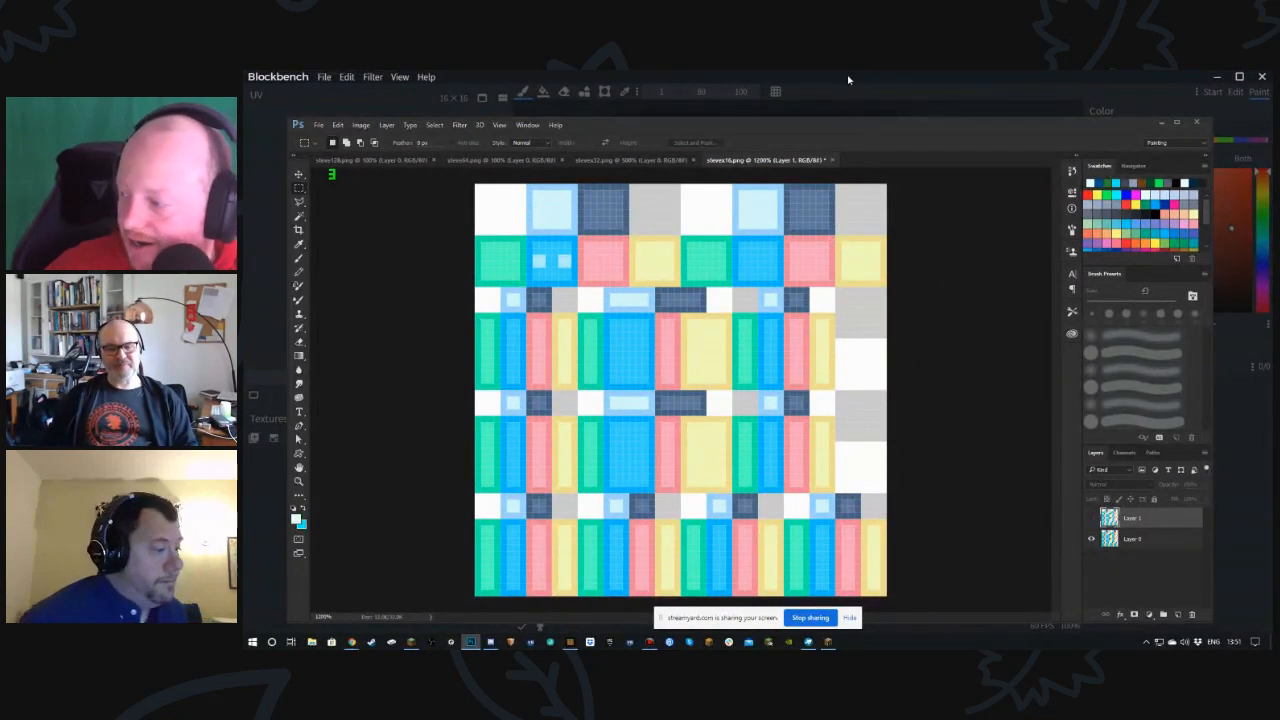
- Switch to Blockbench and create the Steve skin model at 32x resolution
key("alt+Tab")
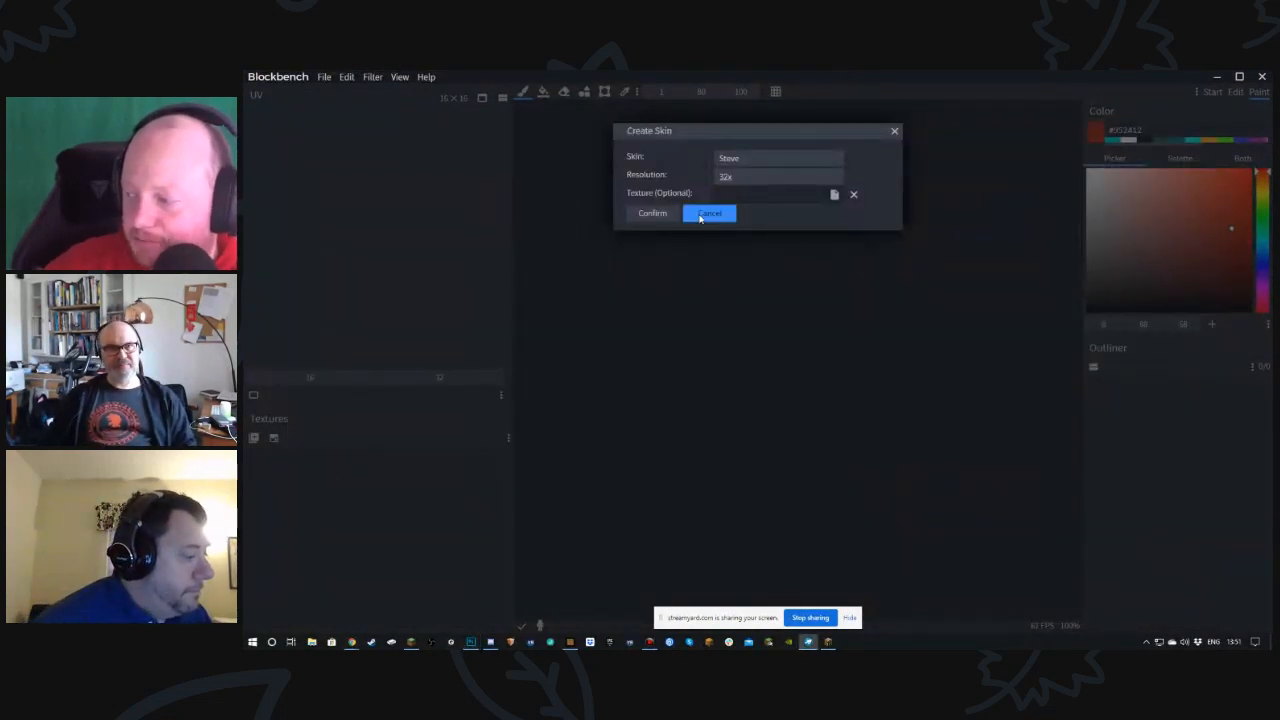
left_click(653, 213)
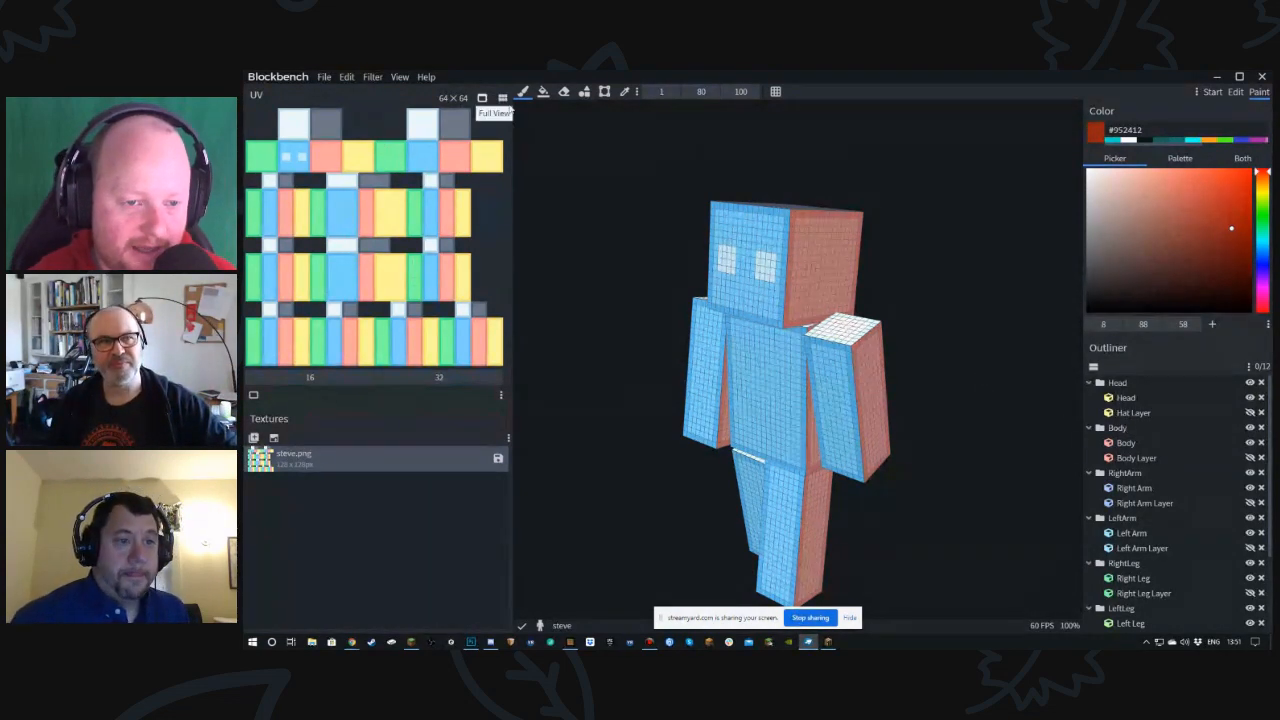
- Open the recent model BEEBOTS.bbmodel, discarding the unsaved Steve model
left_click(325, 77)
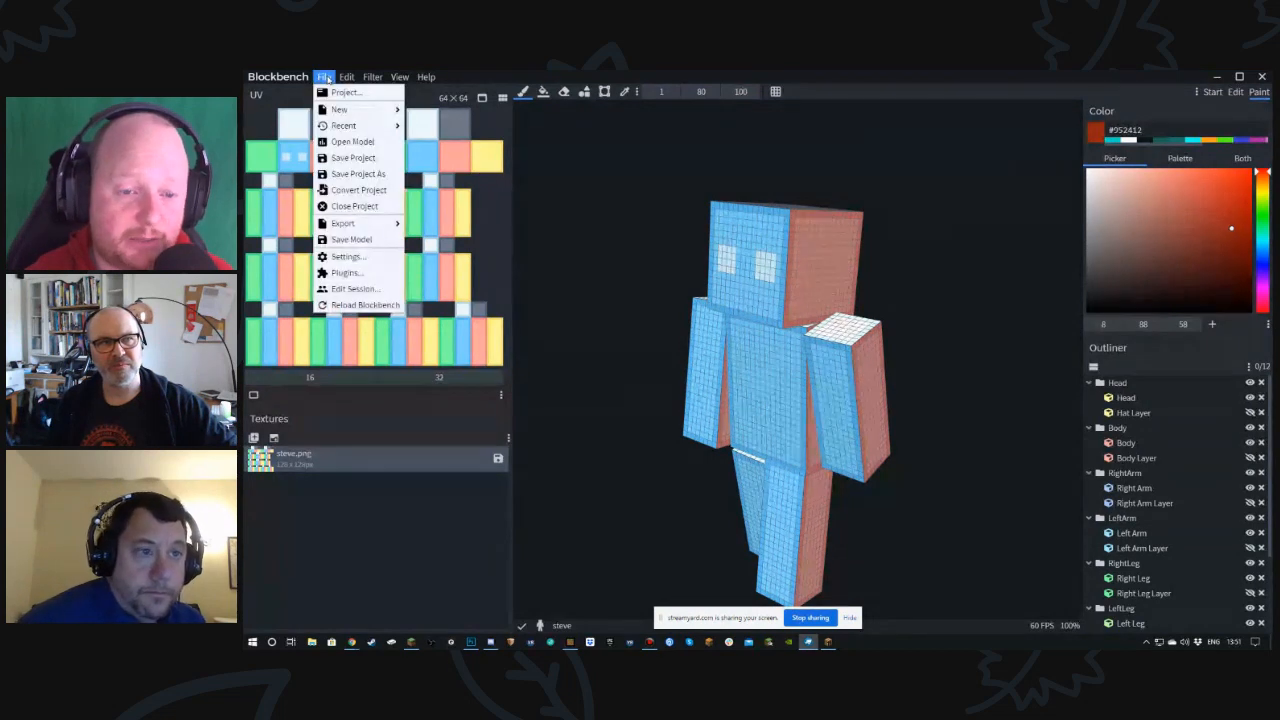
mouse_move(332, 112)
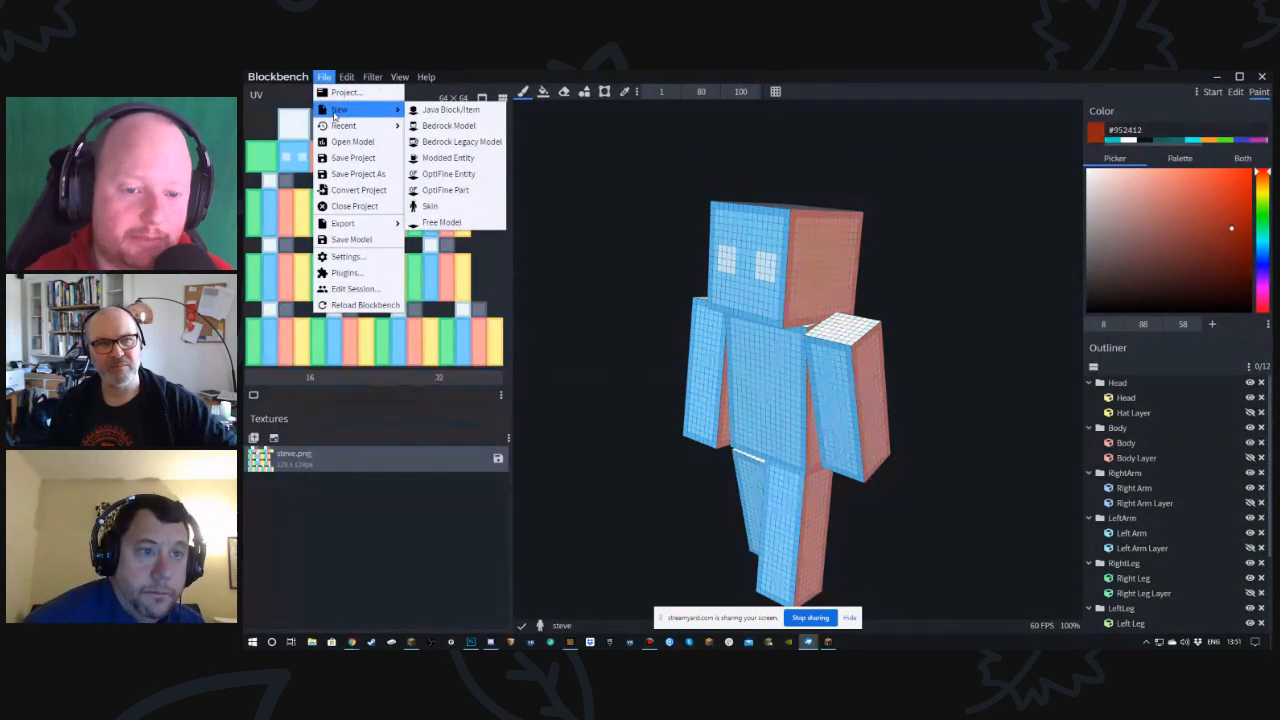
left_click(452, 125)
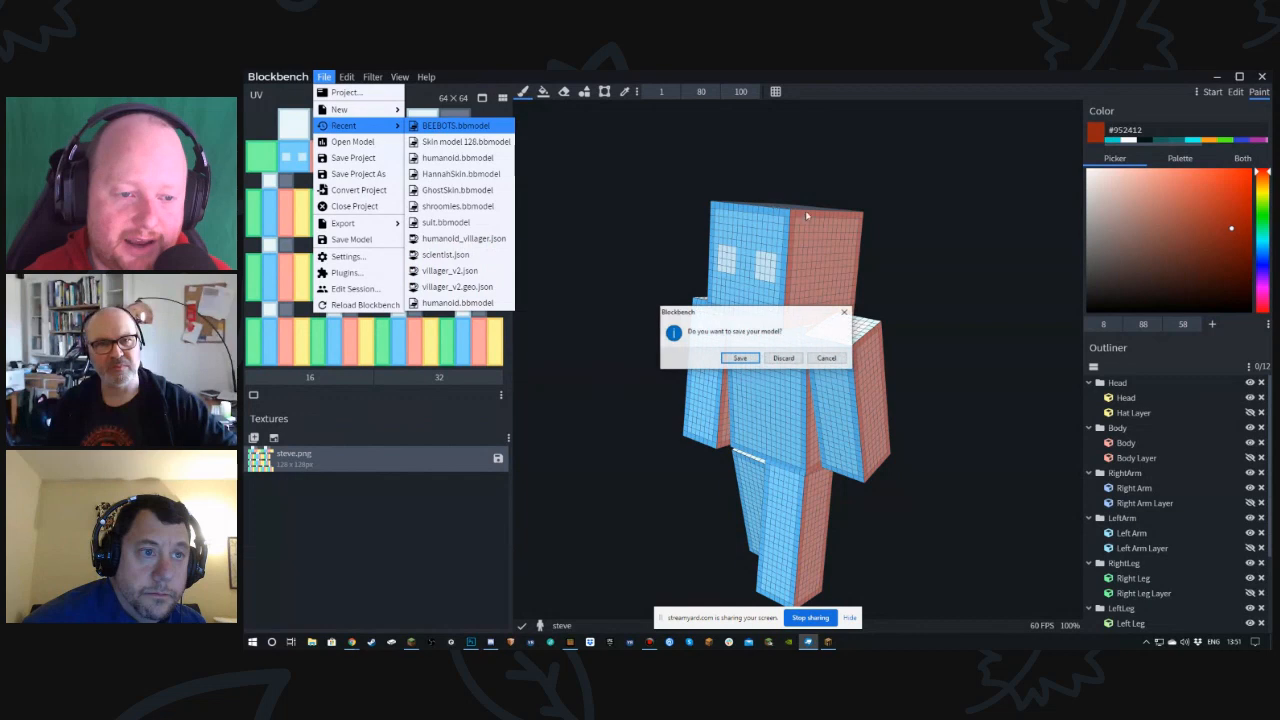
left_click(783, 358)
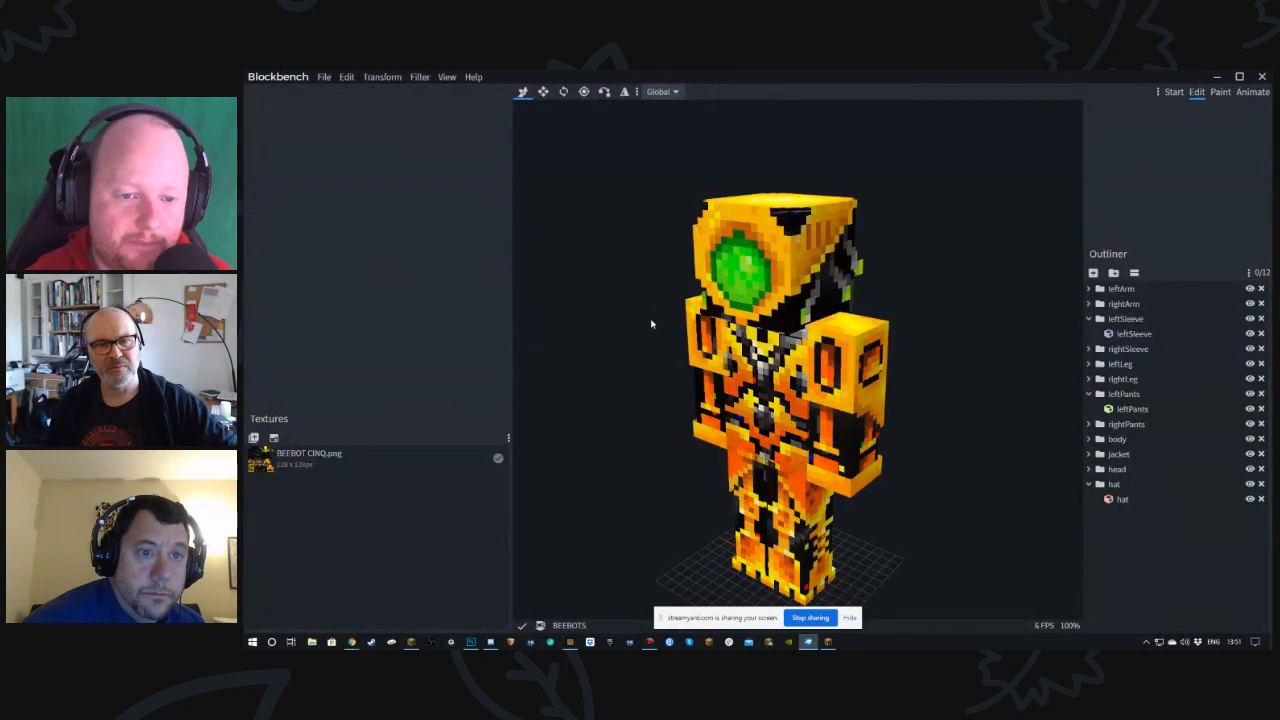
- Collapse the expanded leftSleeve, leftPants and hat groups in the model's outliner
scroll(609, 264, "down", 3)
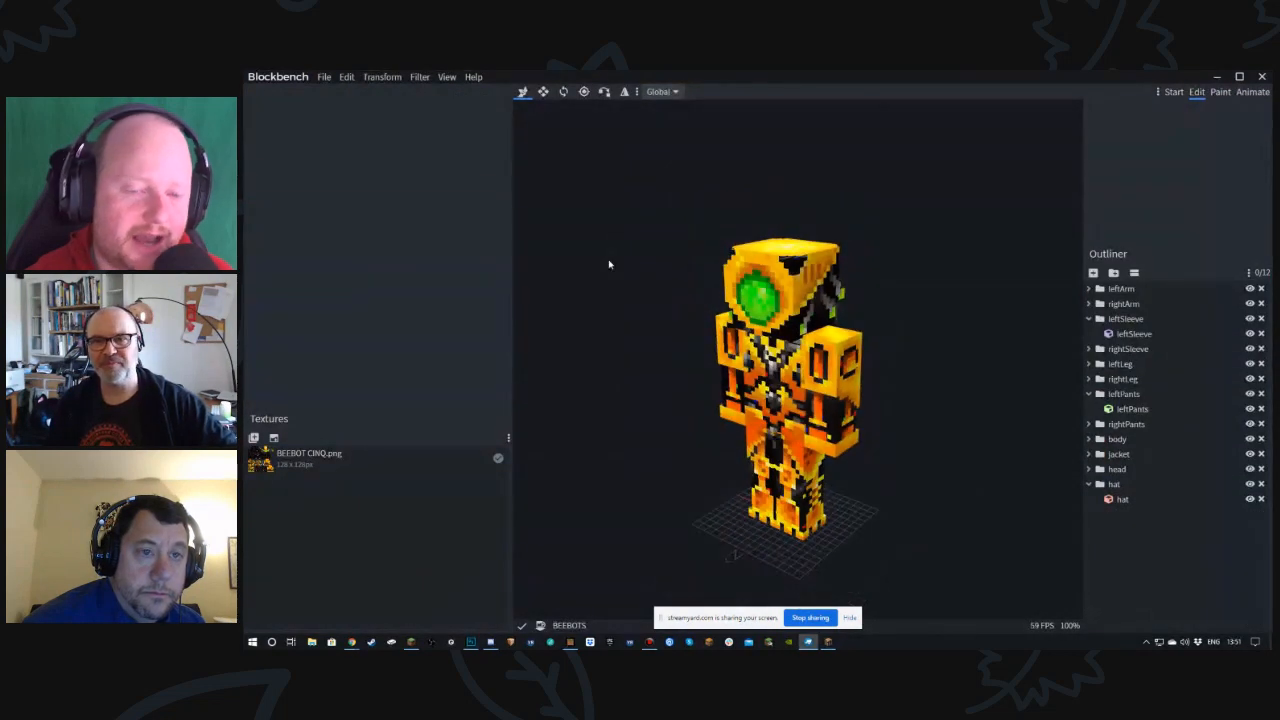
left_click(1089, 319)
left_click(1089, 379)
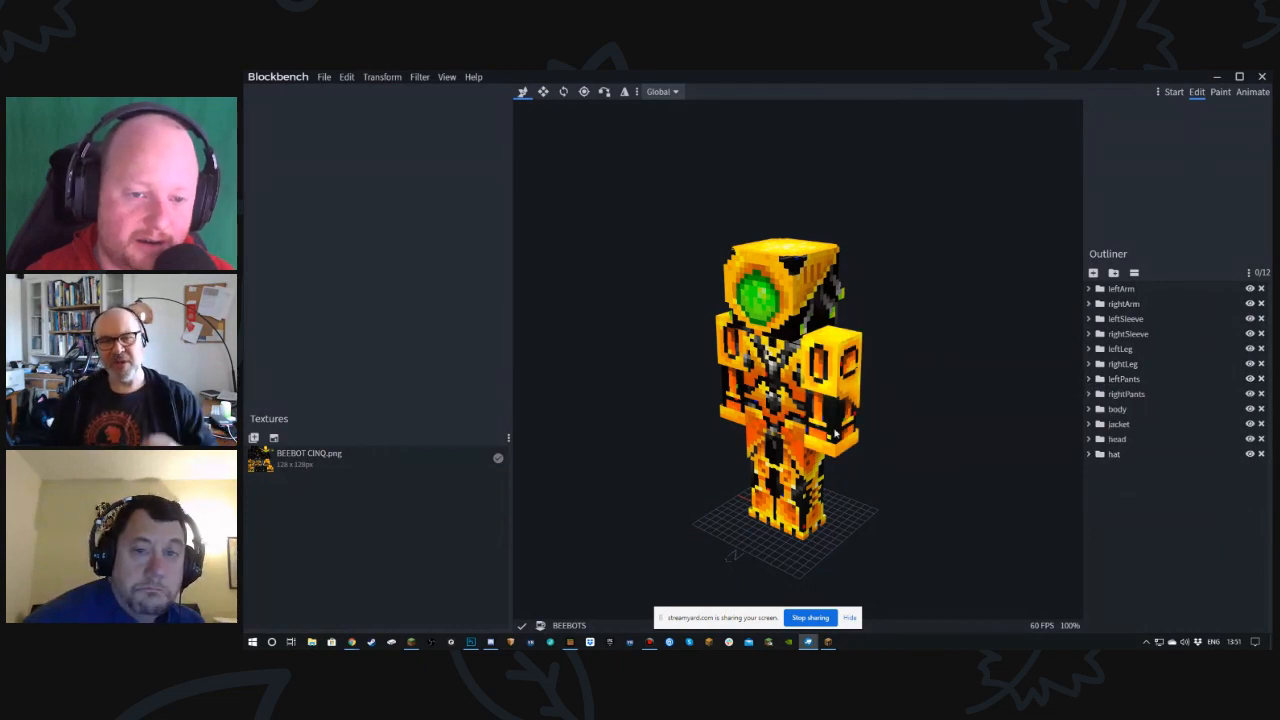
- Hide the outer-layer groups leftSleeve, rightSleeve, jacket and hat on the BEEBOTS model
right_click_drag(653, 309, 603, 281)
left_click_drag(603, 281, 646, 246)
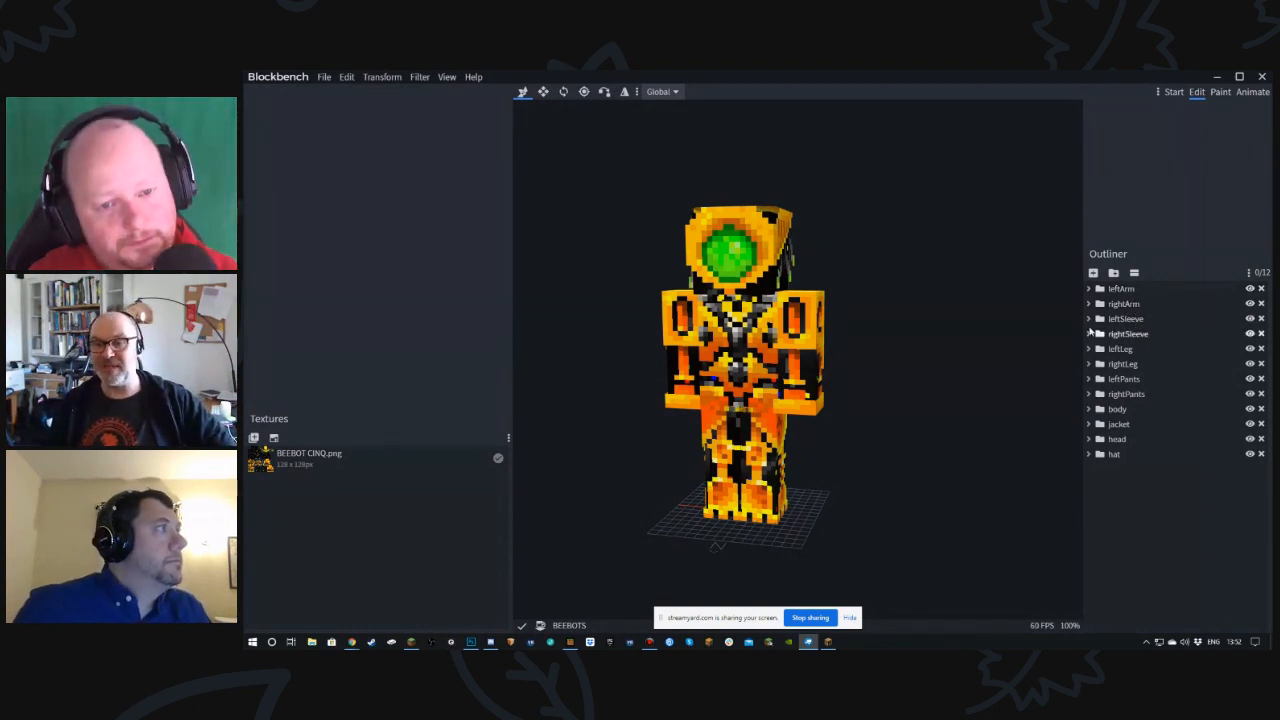
left_click(1250, 319)
left_click(1250, 334)
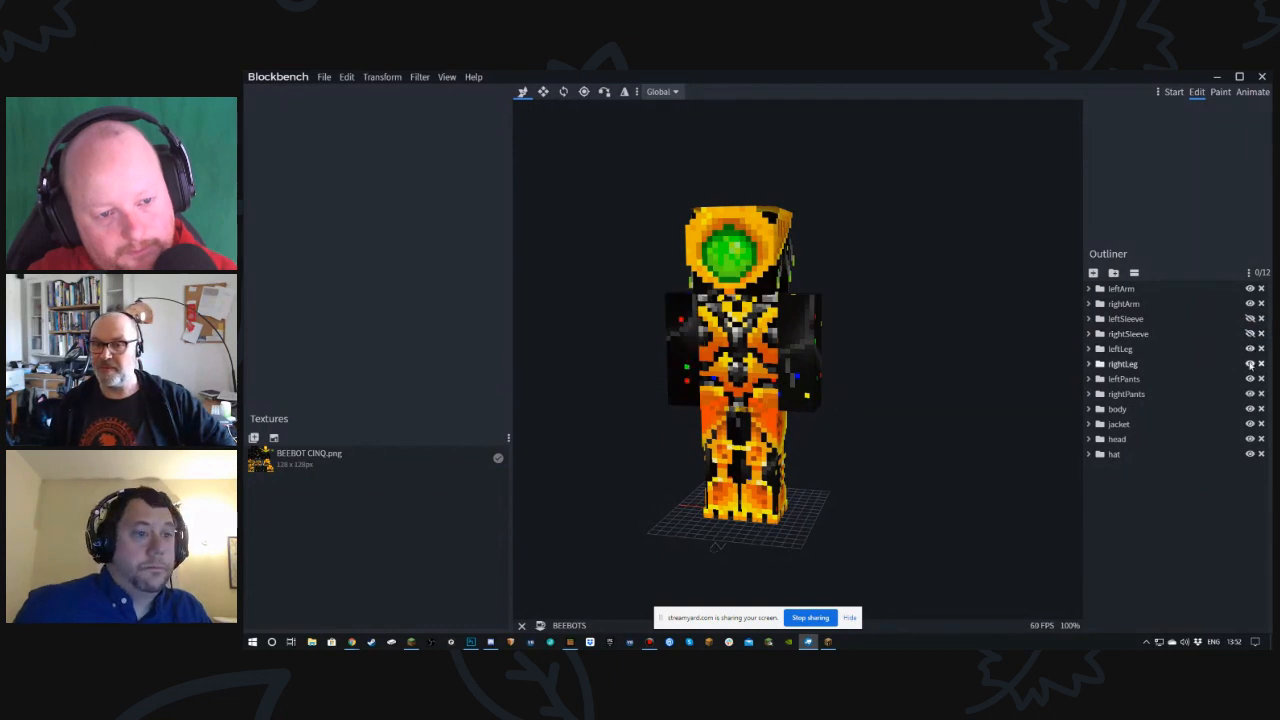
left_click(1250, 424)
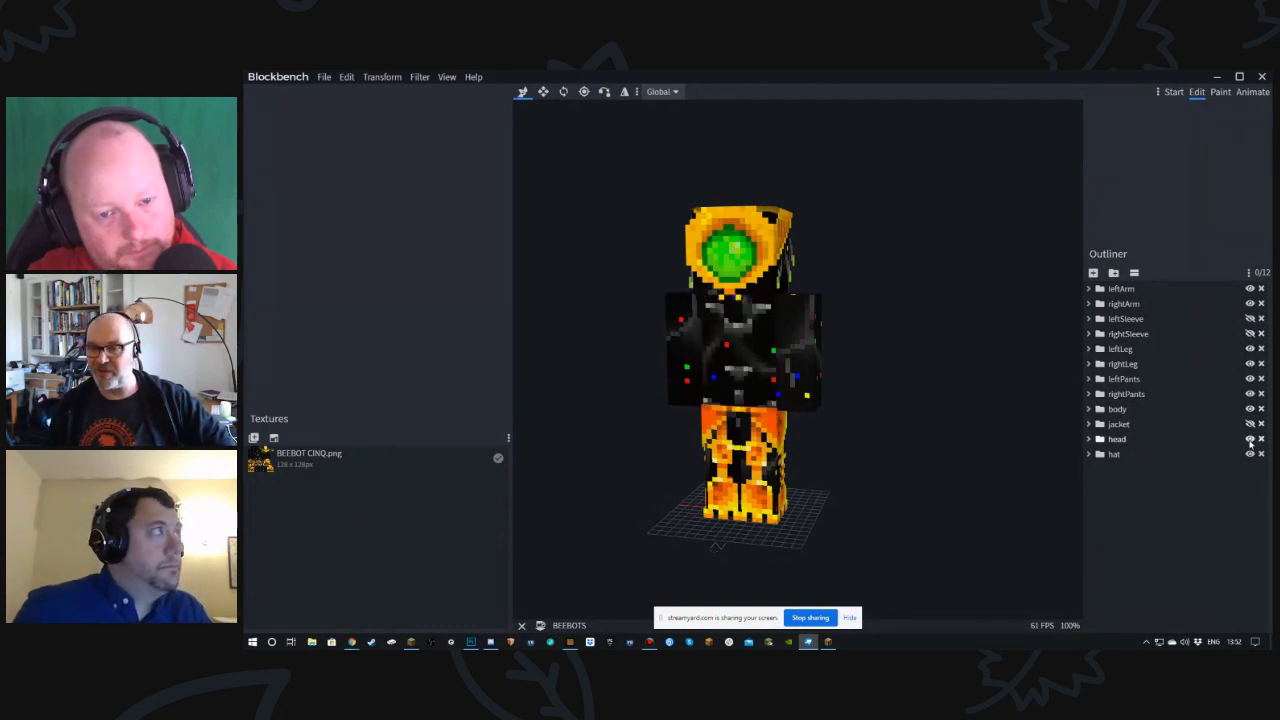
left_click(1250, 454)
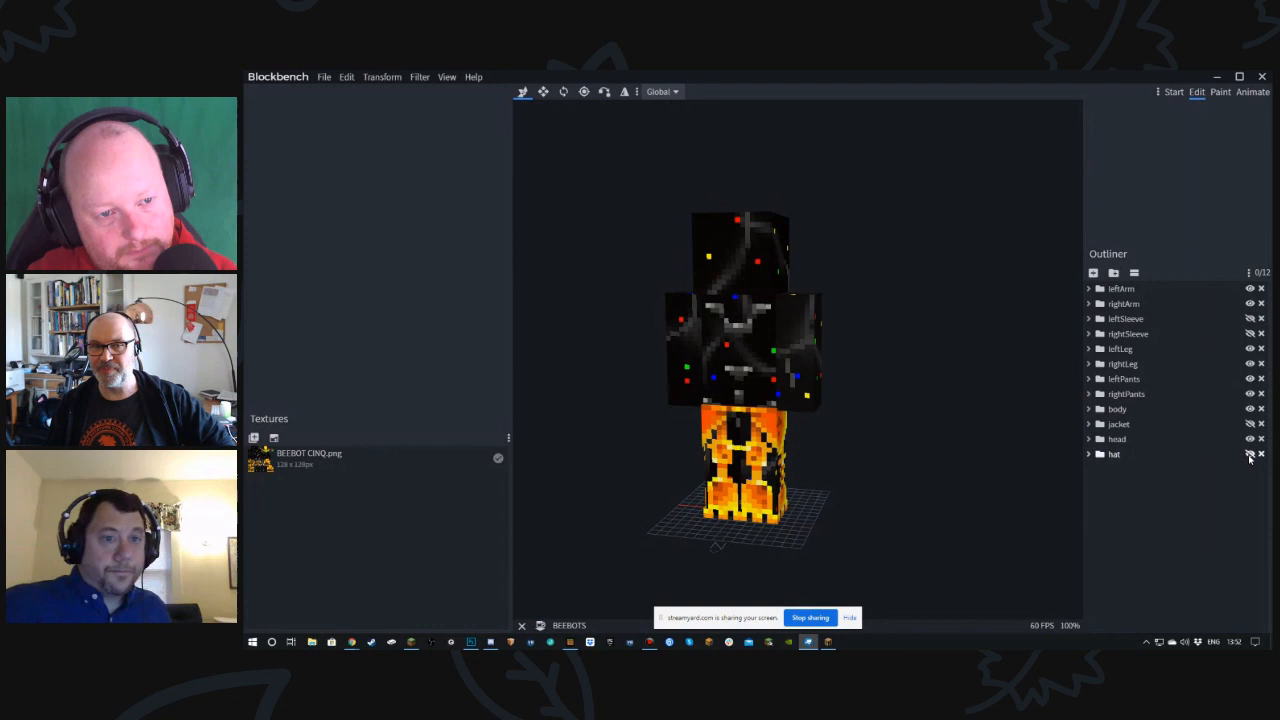
- Toggle the body and jacket groups' visibility repeatedly to compare the two layers, leaving both shown
left_click_drag(922, 307, 982, 302)
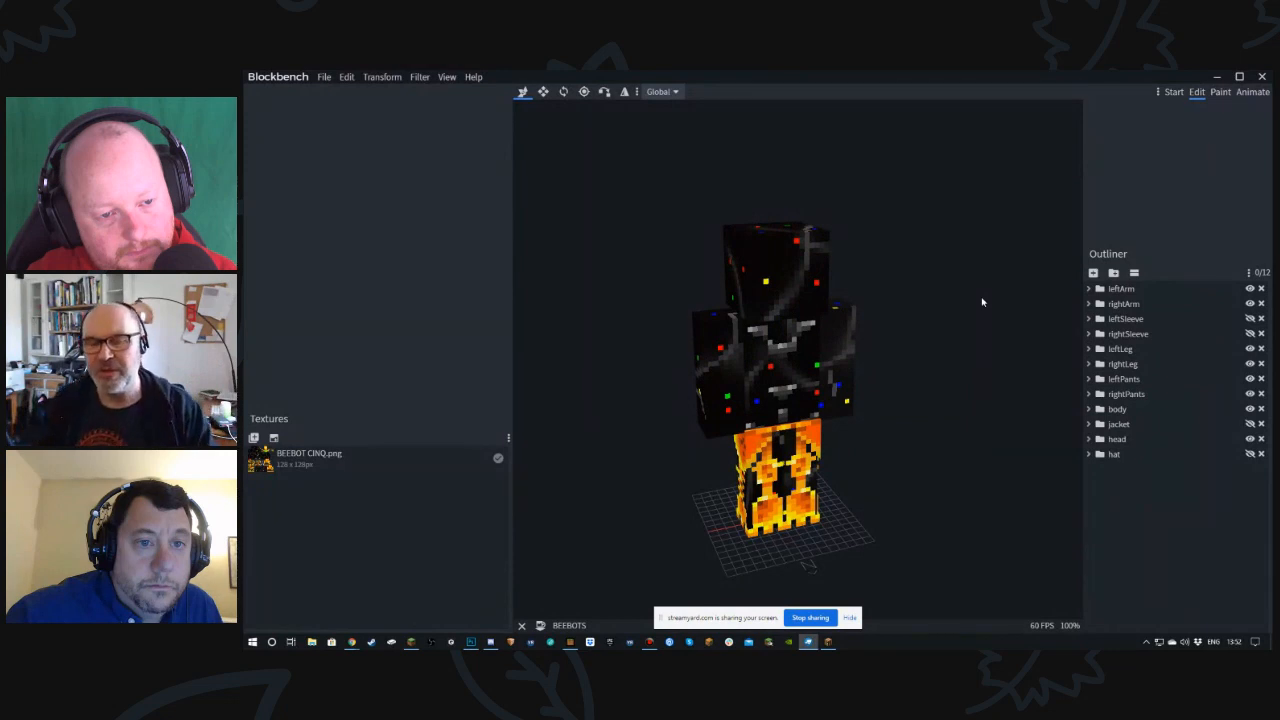
left_click(1250, 410)
left_click(1250, 410)
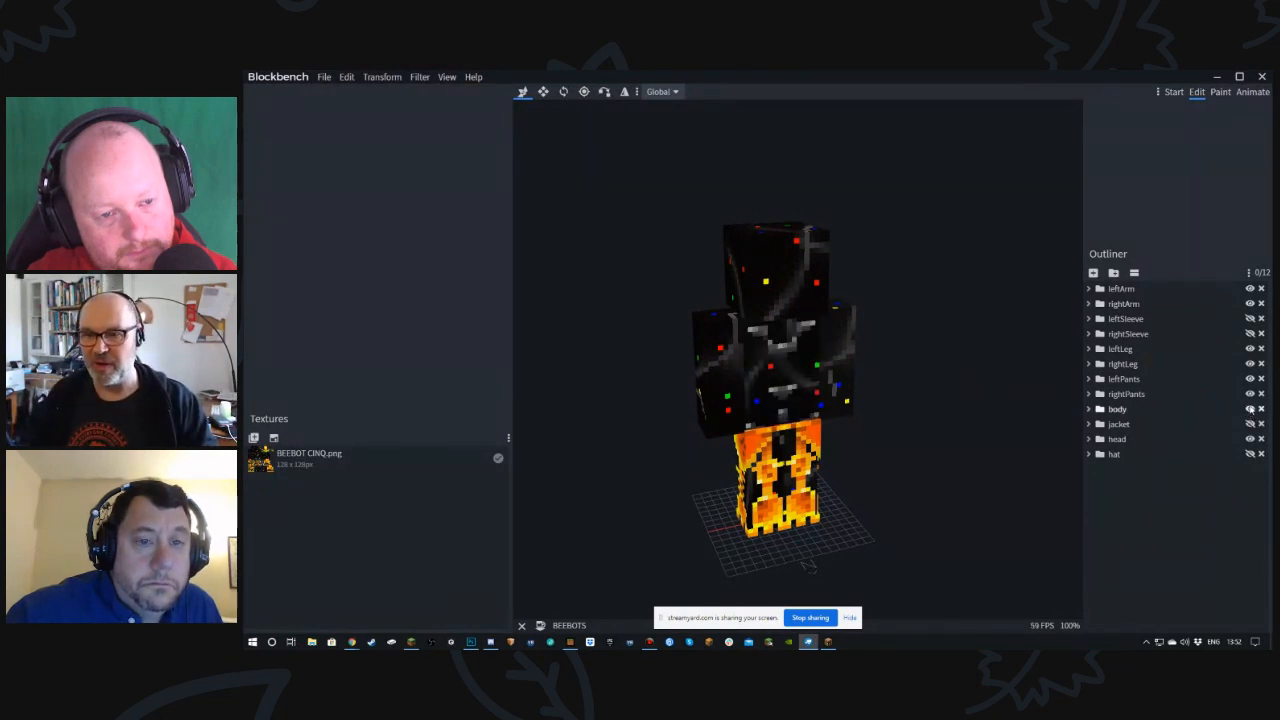
left_click(1250, 425)
left_click(1250, 425)
left_click(1250, 425)
left_click(1250, 425)
left_click(1250, 425)
left_click(1250, 425)
left_click(1250, 425)
left_click(1250, 425)
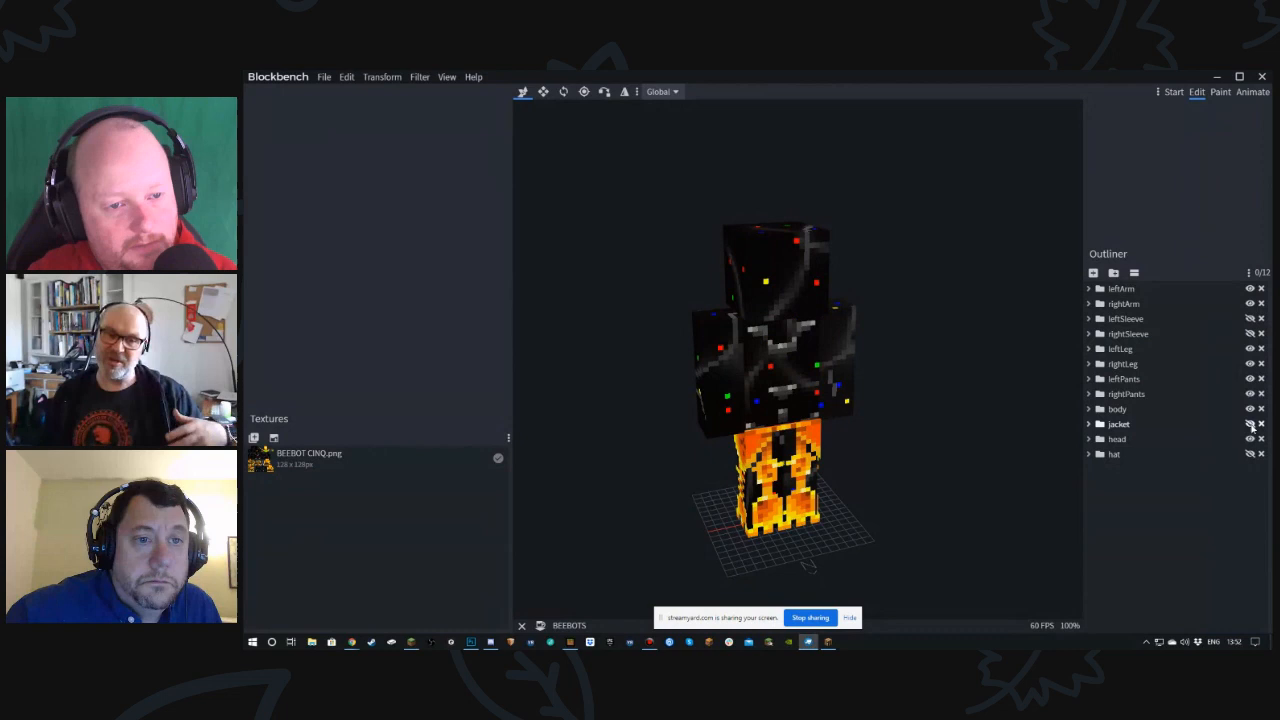
left_click(1250, 425)
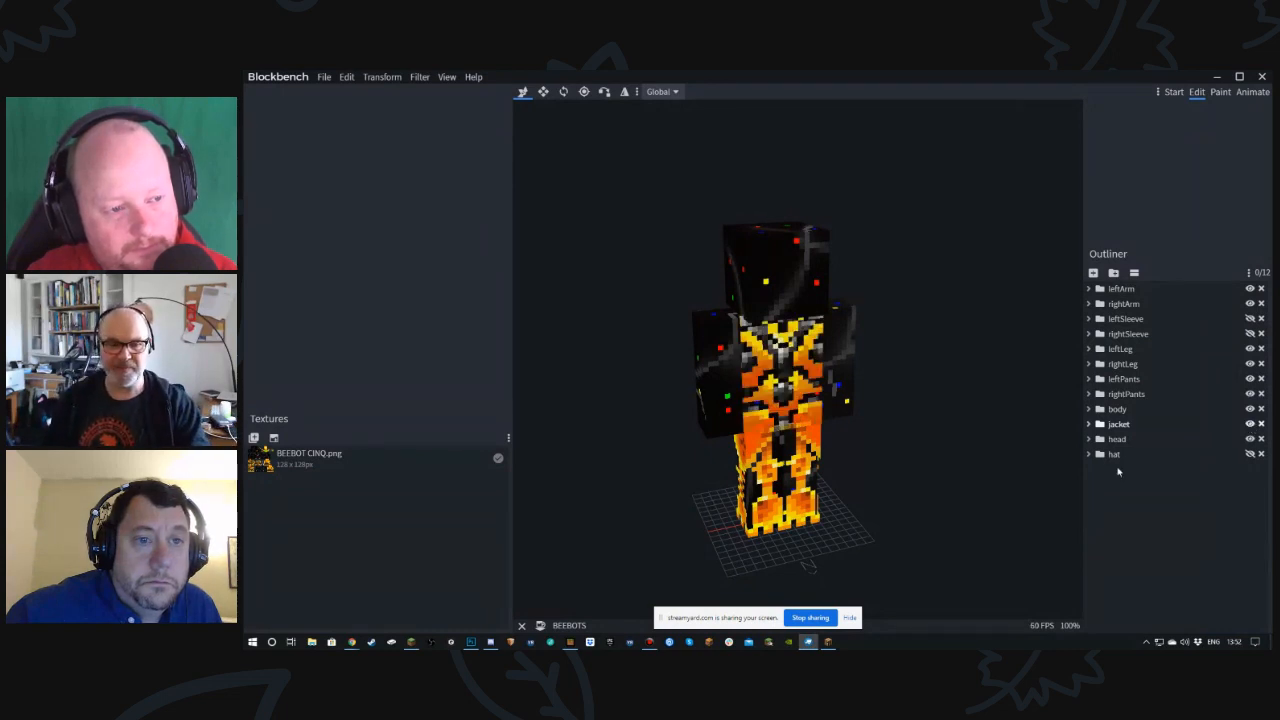
- Switch to Minecraft and start choosing a new skin, browsing to the Skins folder under Dropbox, Wandering Wizards, Projects
left_click(570, 642)
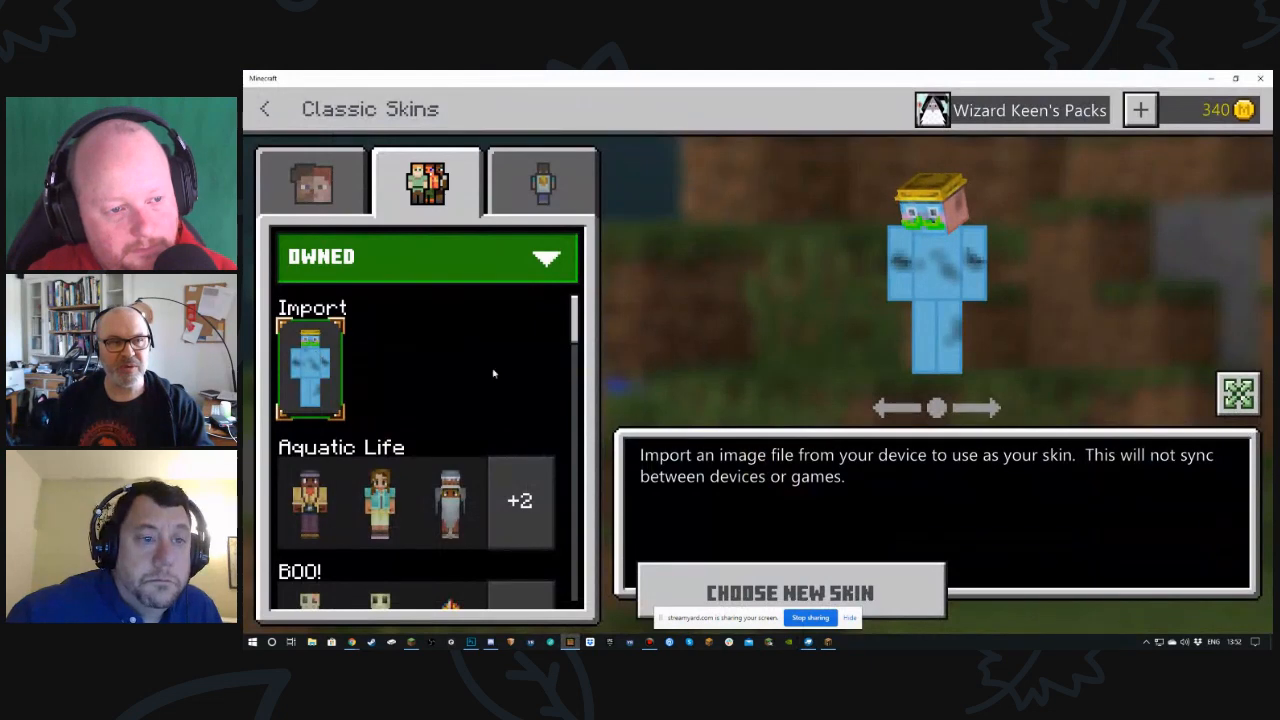
left_click(791, 585)
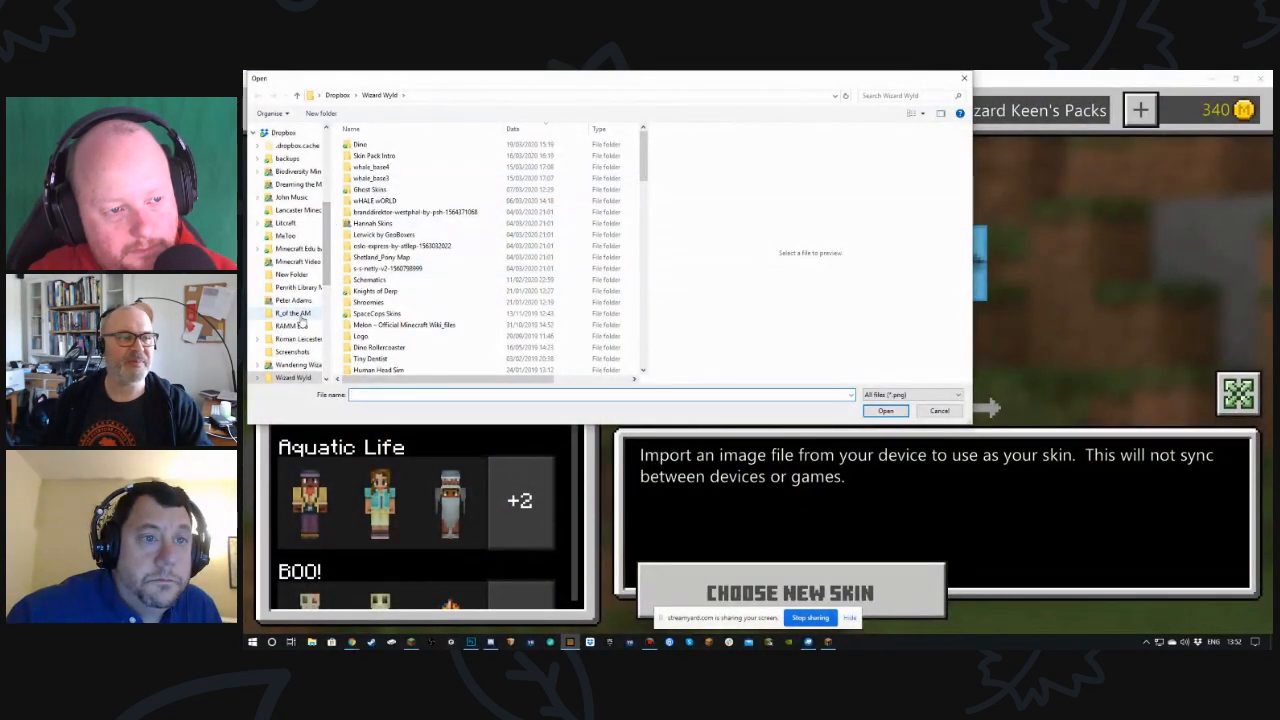
left_click(298, 364)
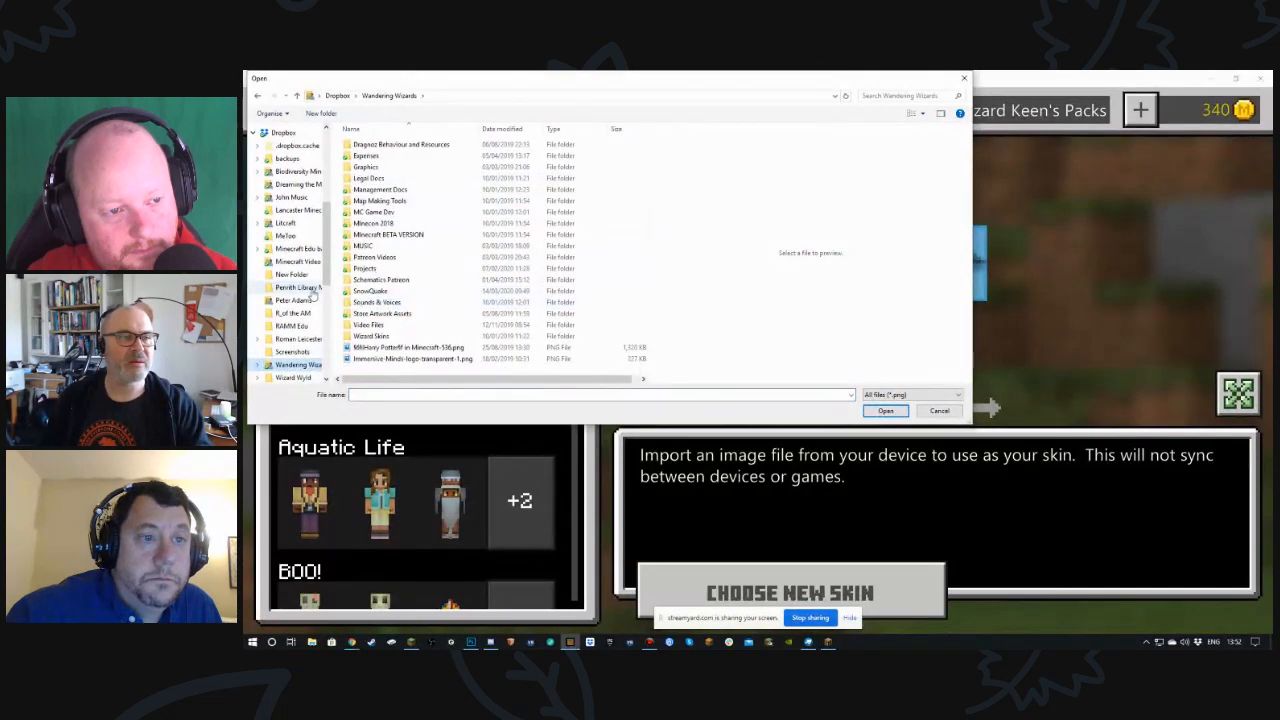
double_click(368, 268)
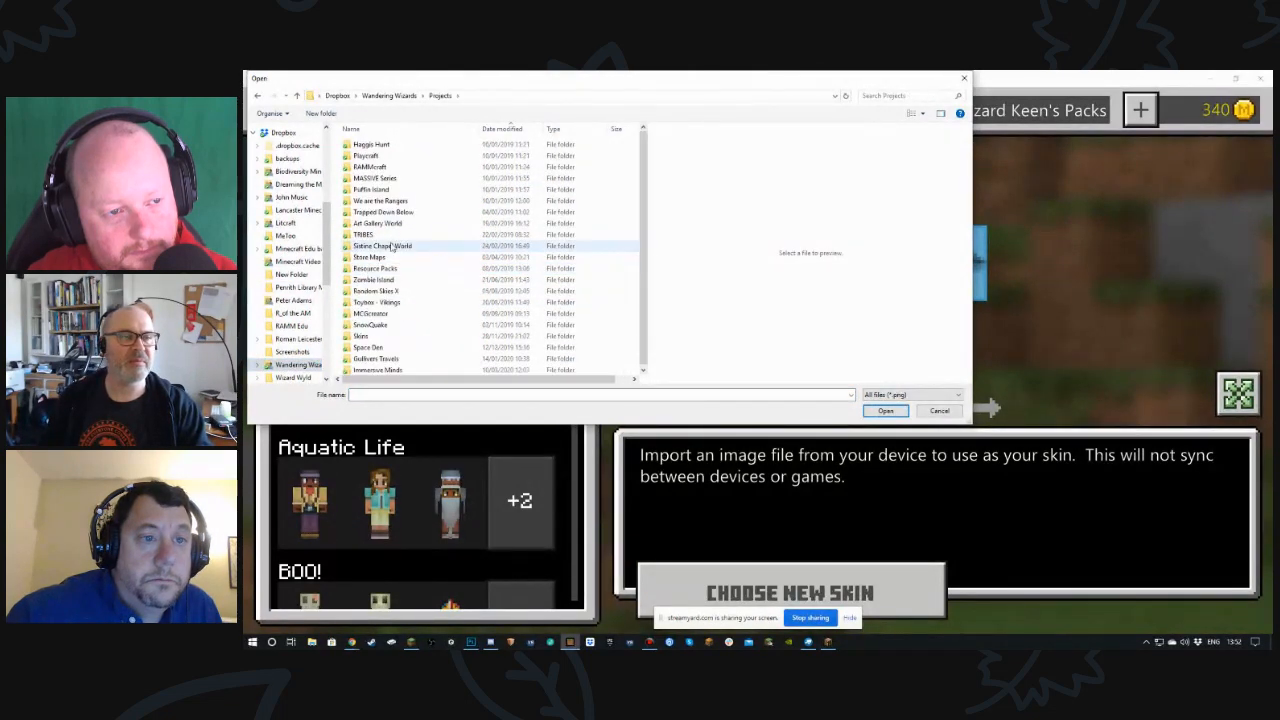
double_click(368, 336)
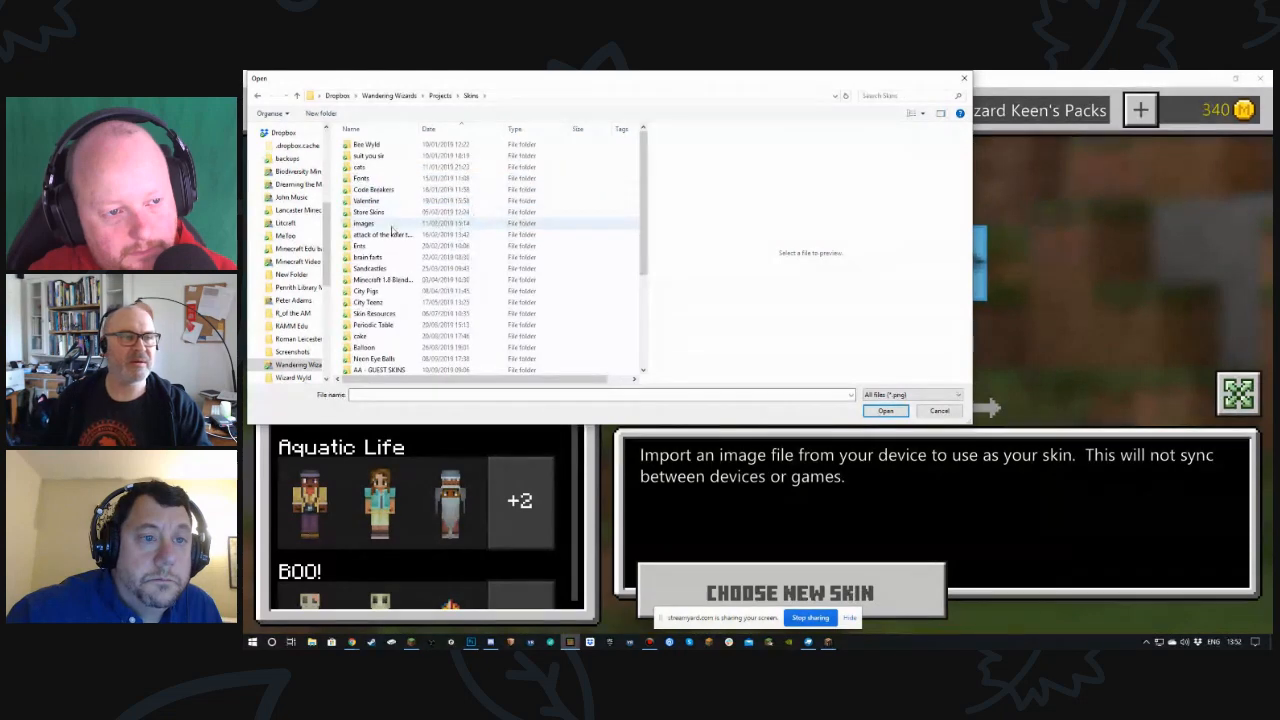
- Import the yellow Beebot skin from Bee Wyld, FINAL BEEBOTS, Content, skin pack folder, using the wider-armed model type
double_click(395, 146)
double_click(390, 152)
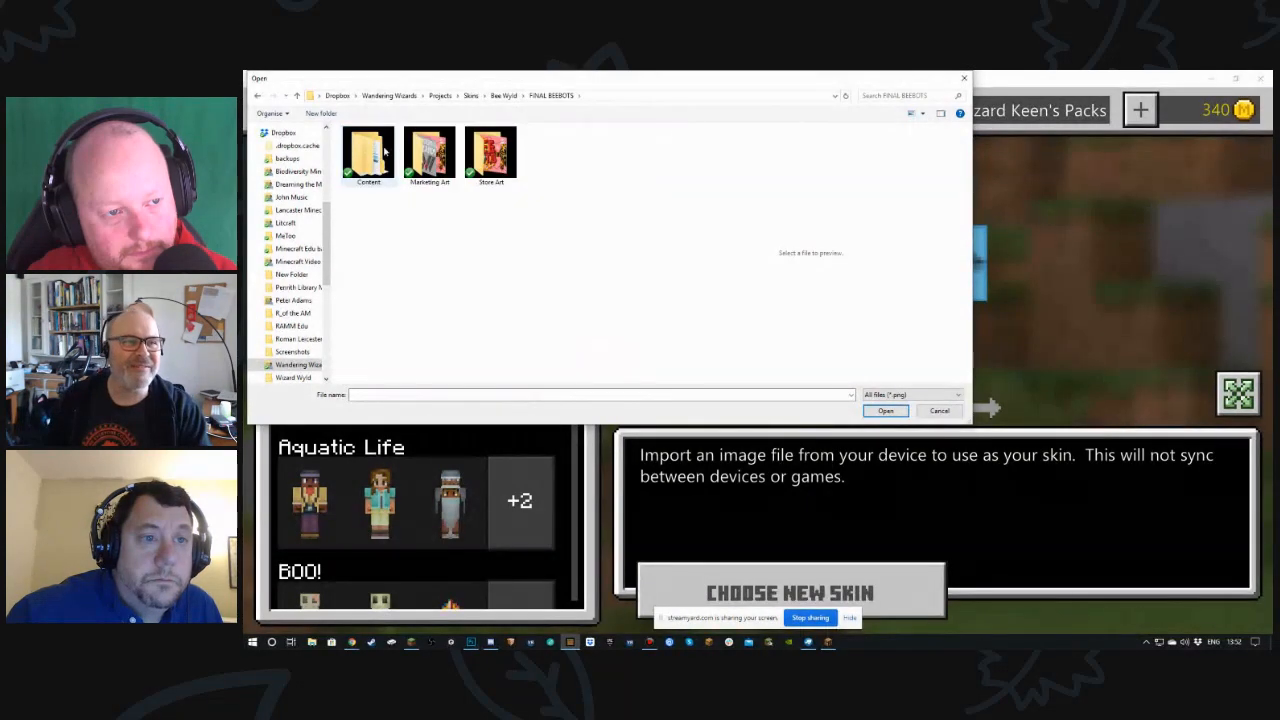
double_click(370, 152)
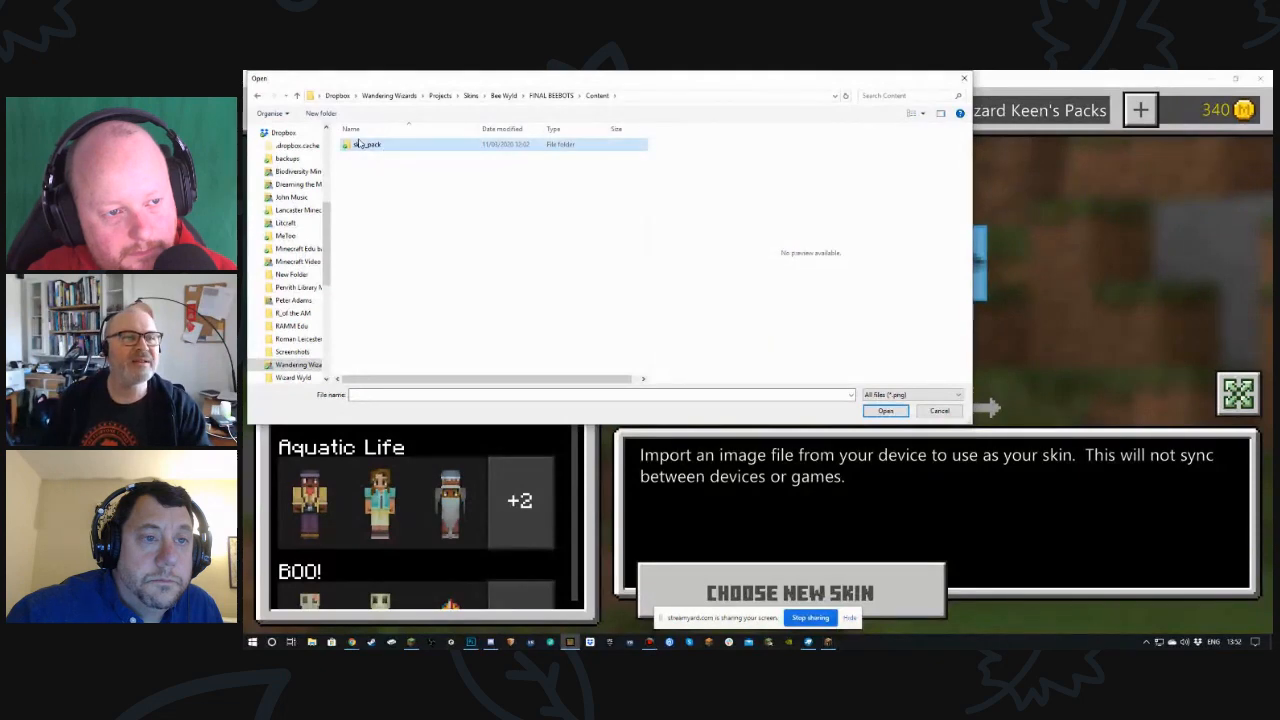
double_click(390, 146)
double_click(362, 160)
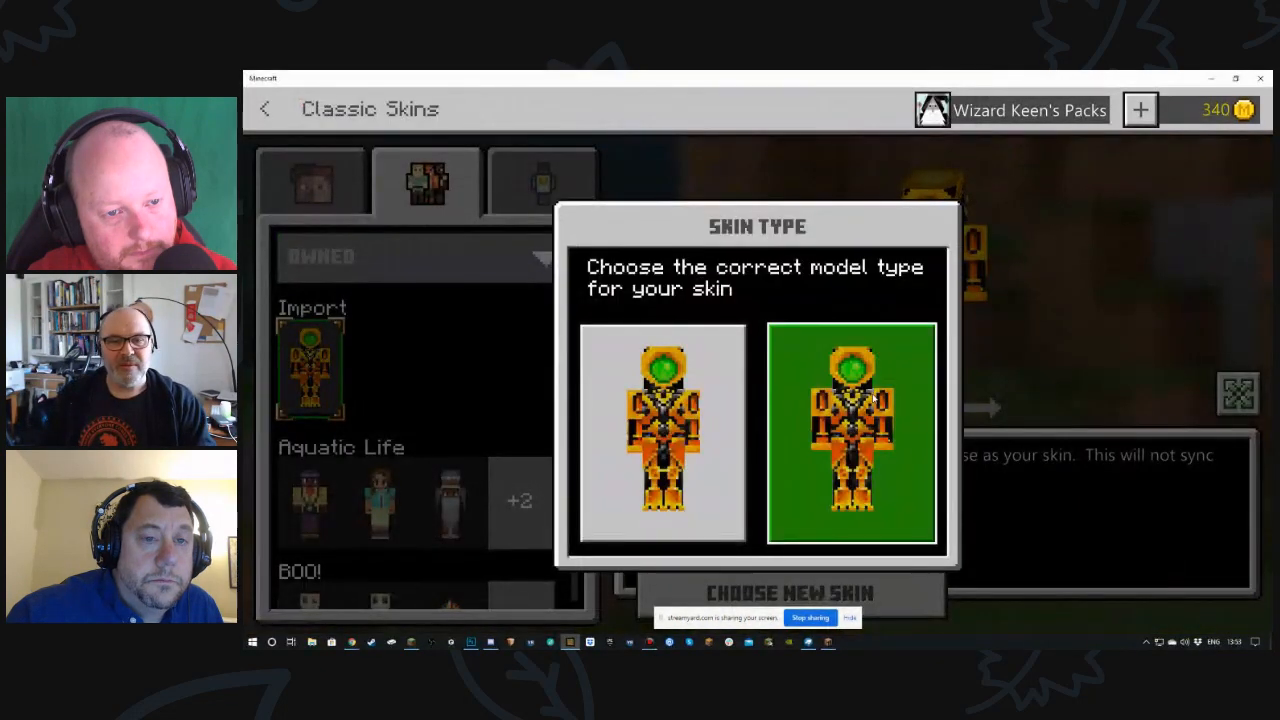
left_click(843, 430)
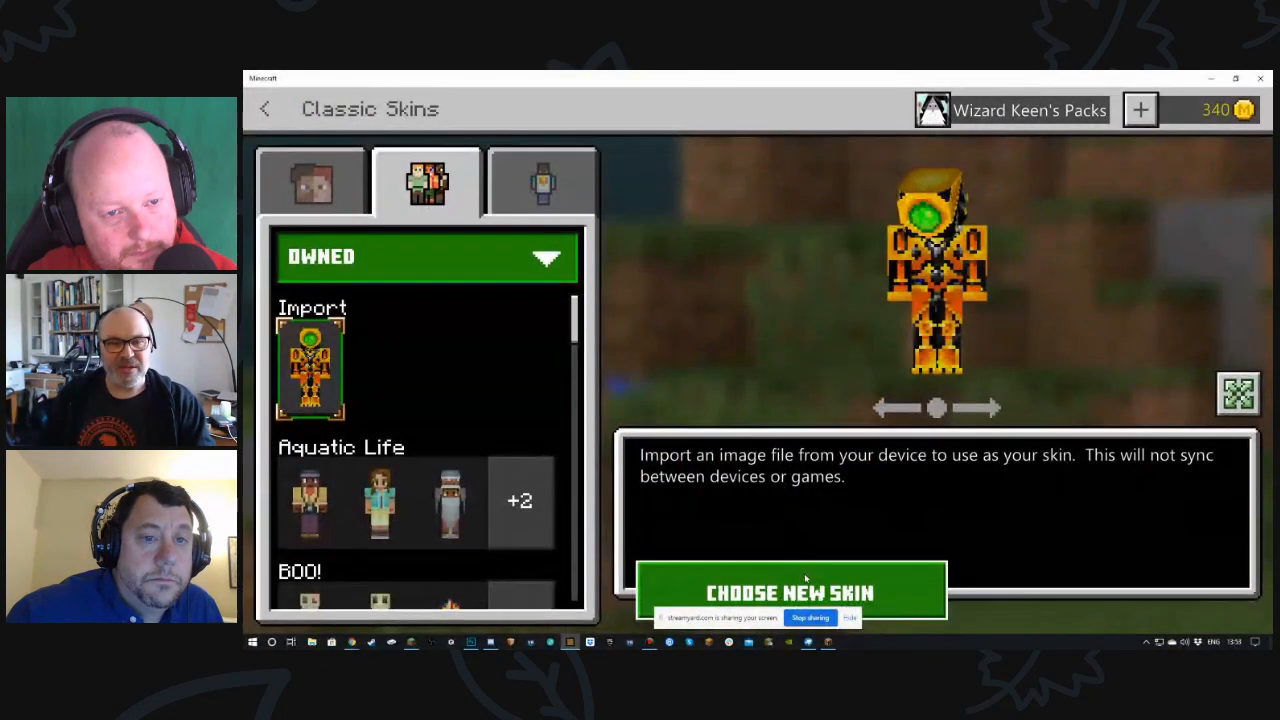
- Leave the Classic Skins and Profile screens and return to the game world wearing the imported skin
left_click(452, 264)
key("Escape")
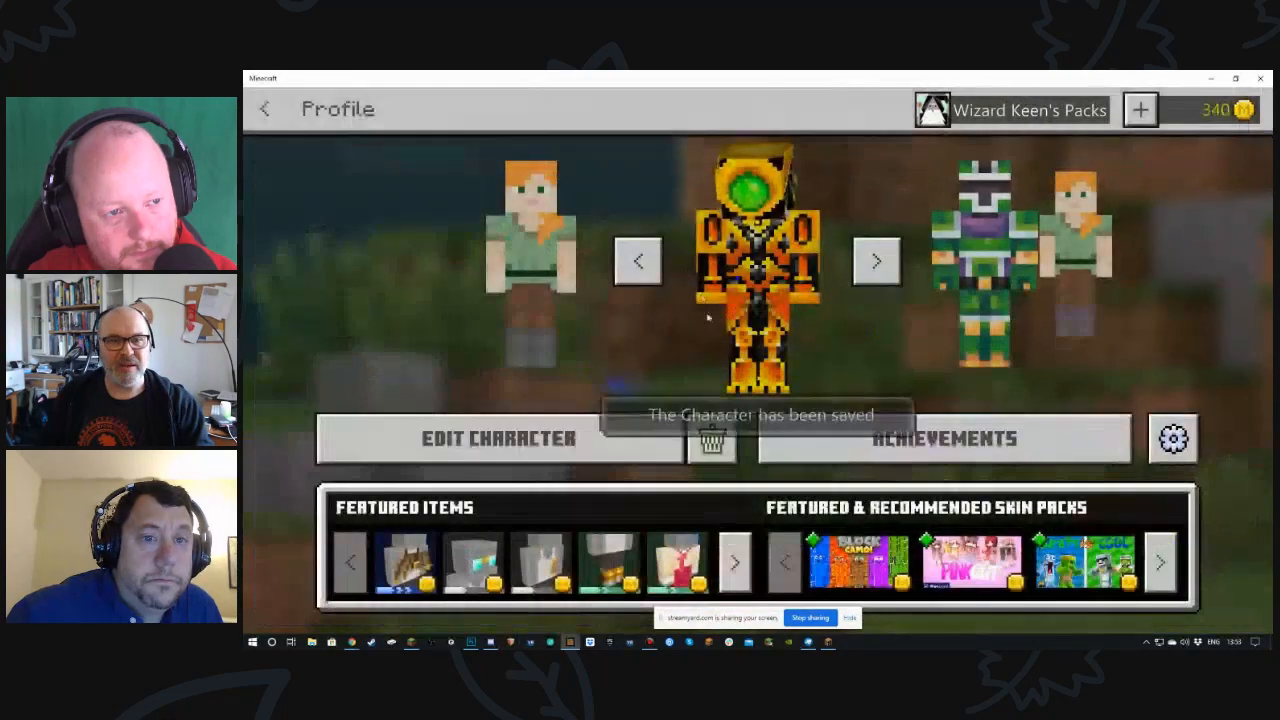
key("Escape")
left_click(643, 300)
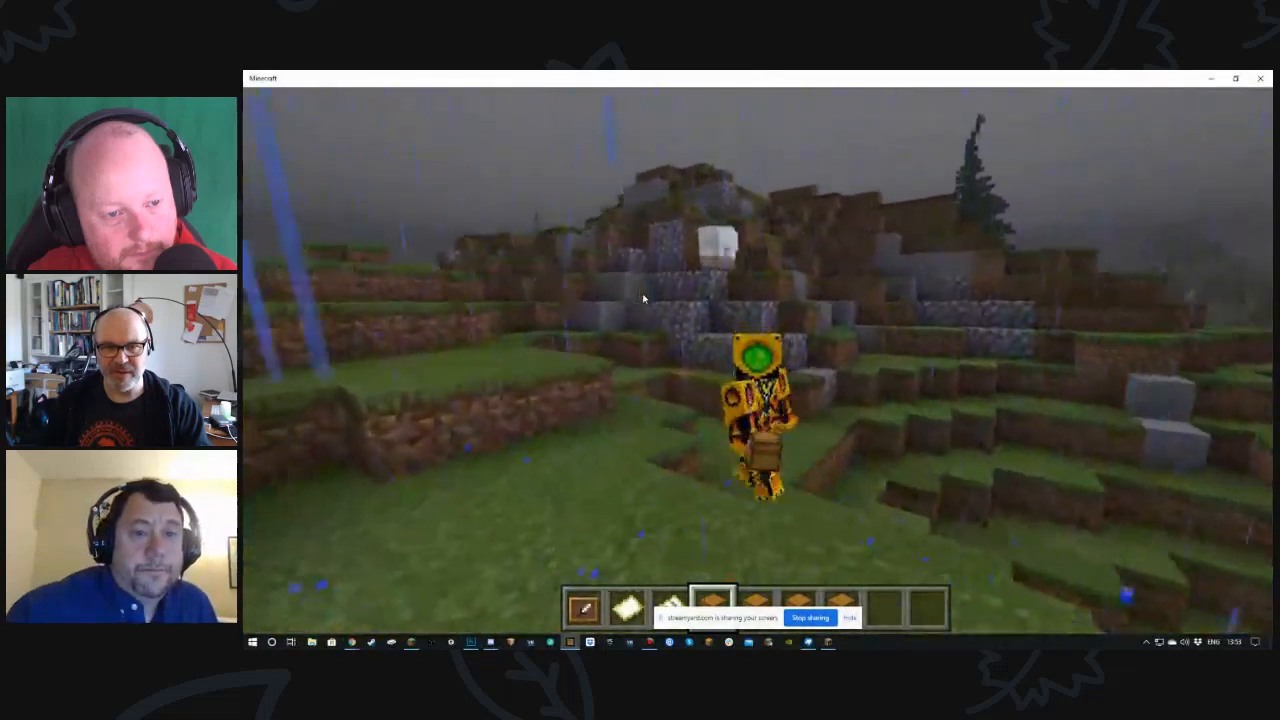
- Step the character back and cycle the camera perspective through first person to the rear third-person view
key("s")
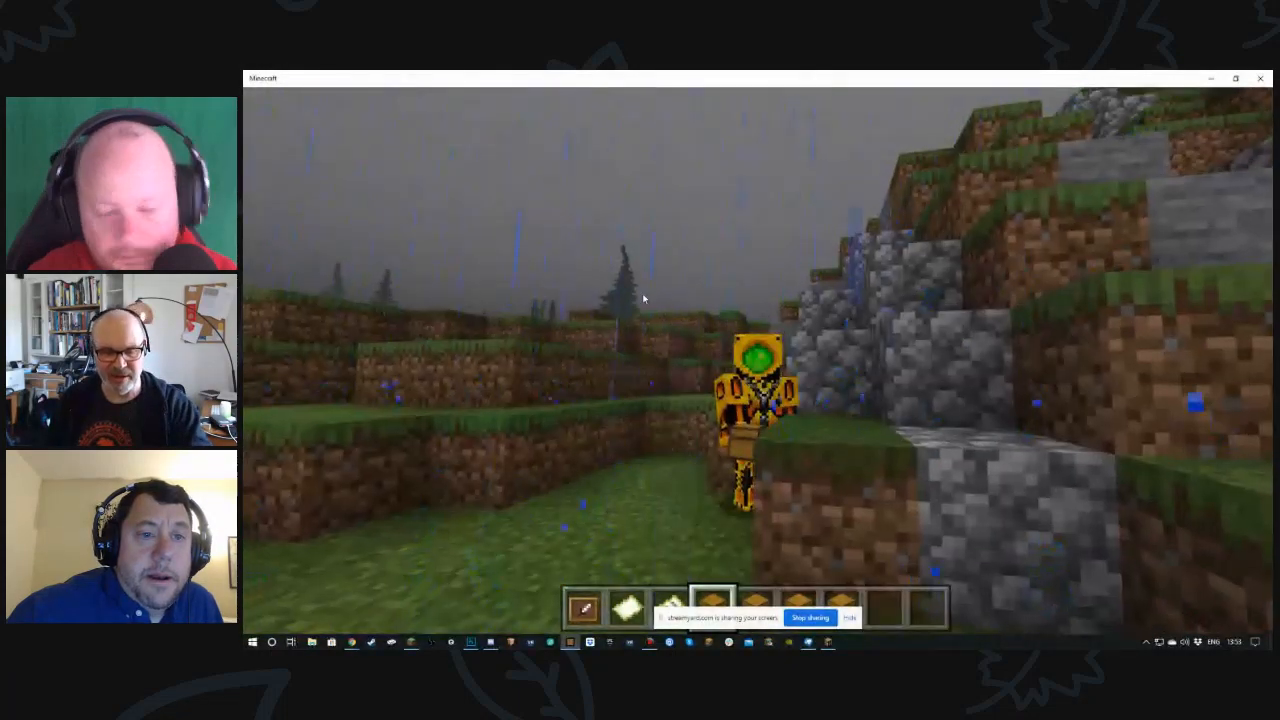
key("F5")
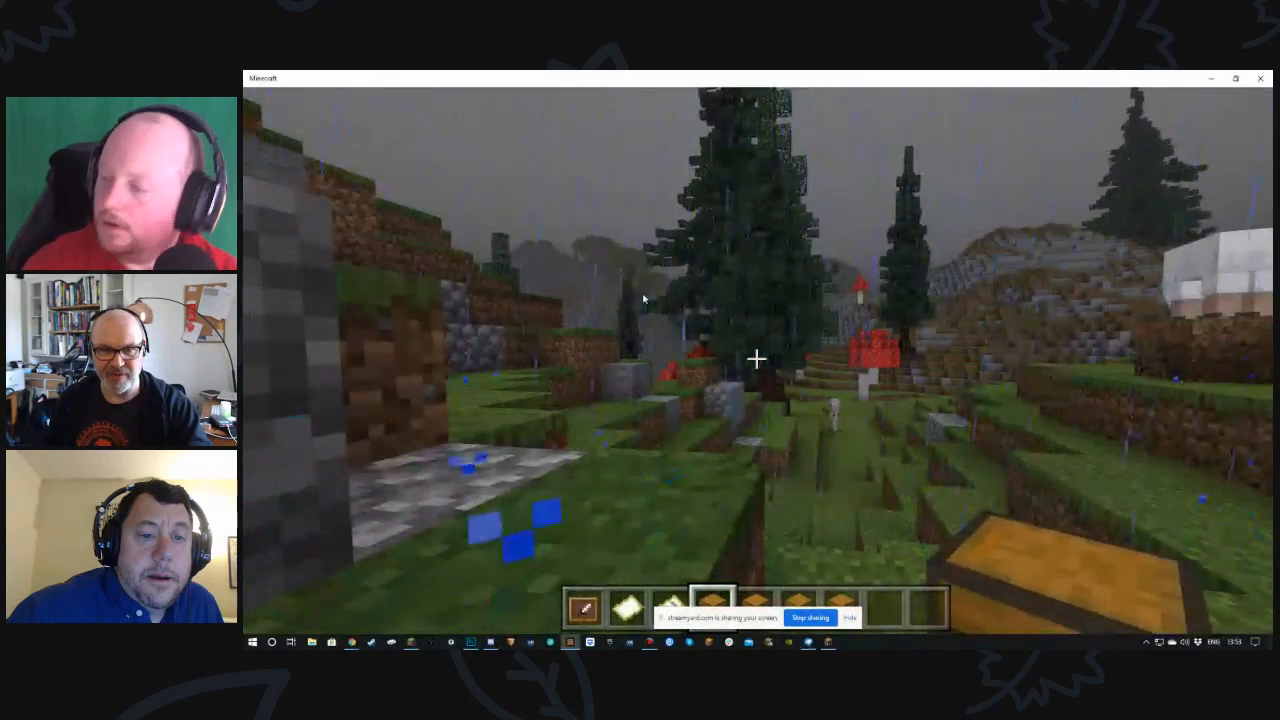
key("F5")
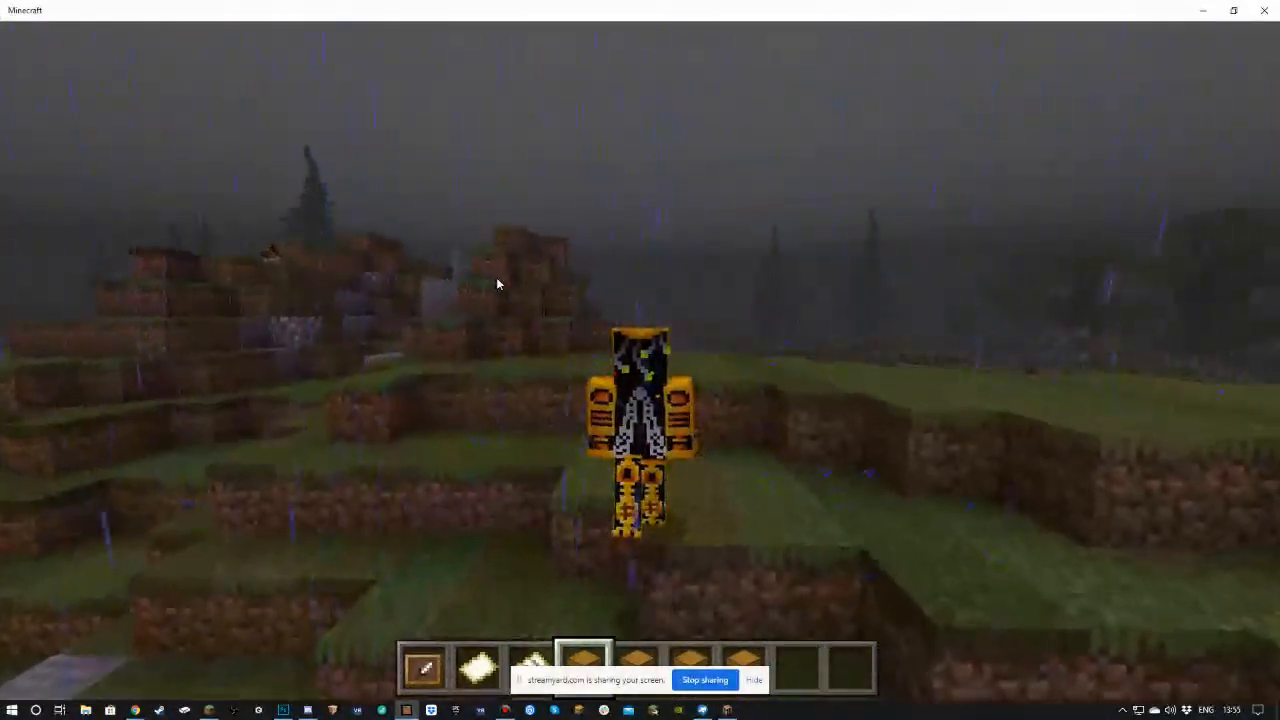
- Run and jump the character across the terrain to examine the imported Beebot skin in motion
key("w")
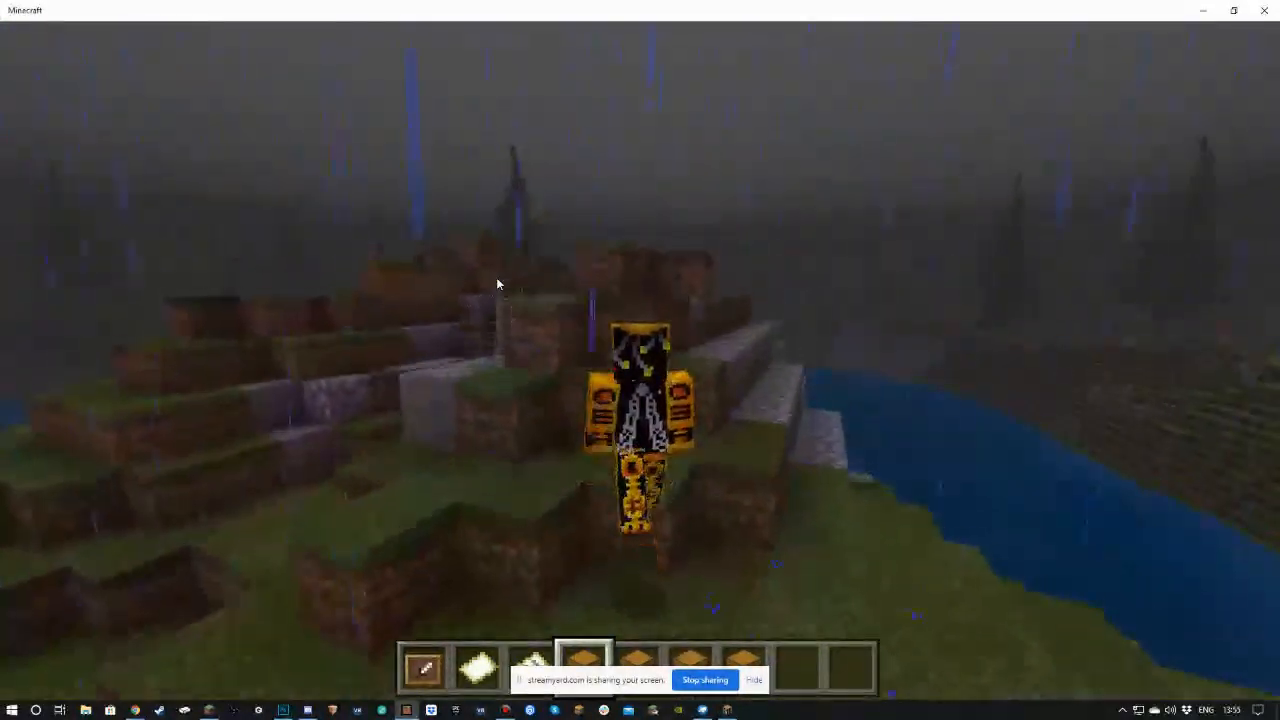
key("w")
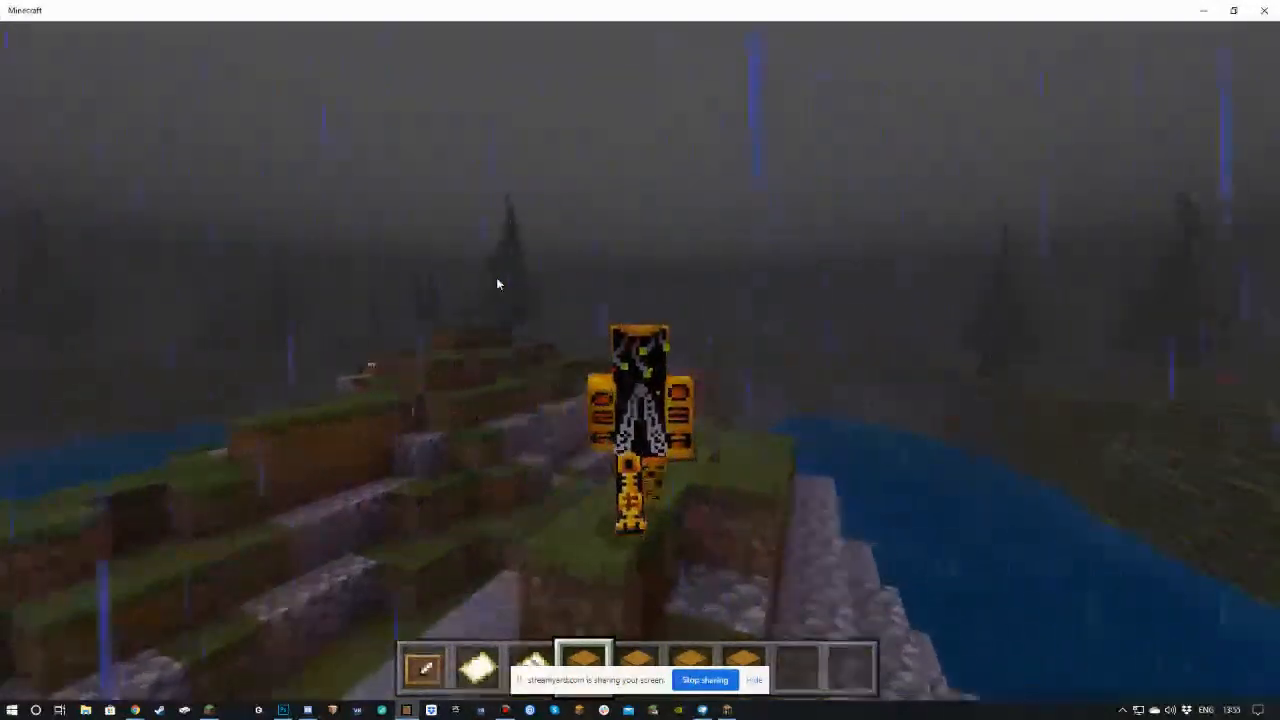
key("w")
key("space")
key("space")
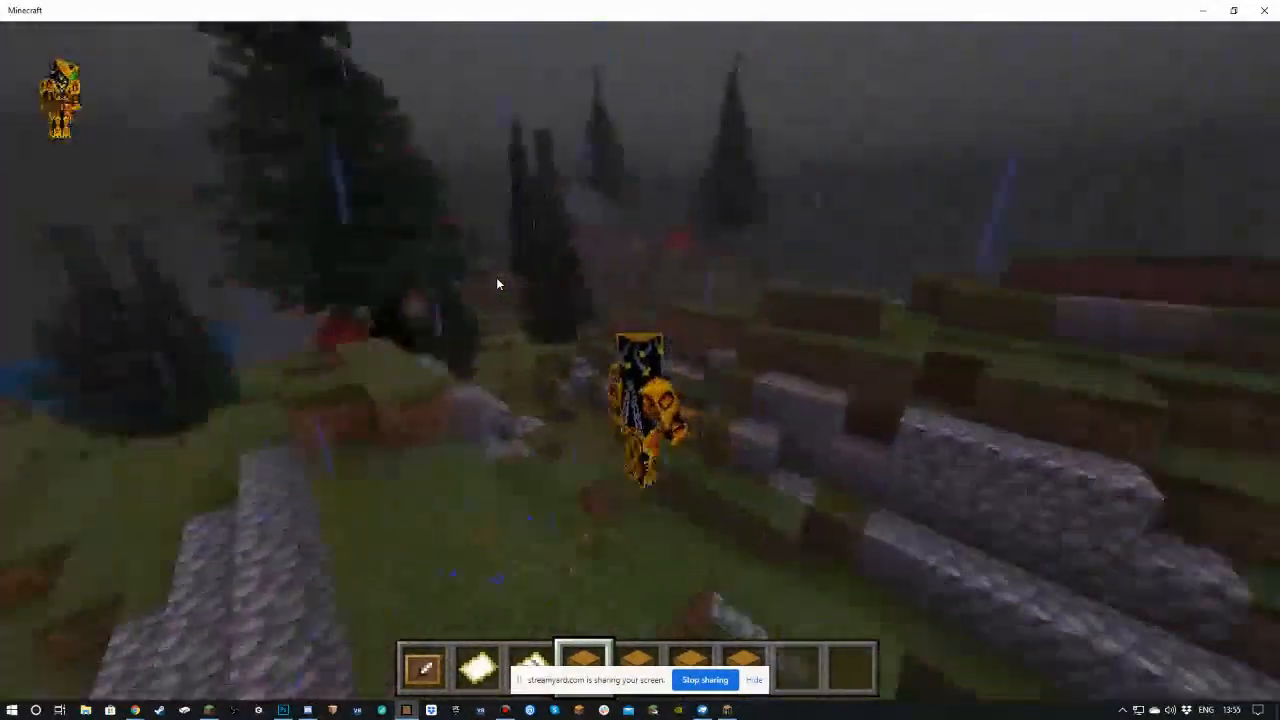
key("w")
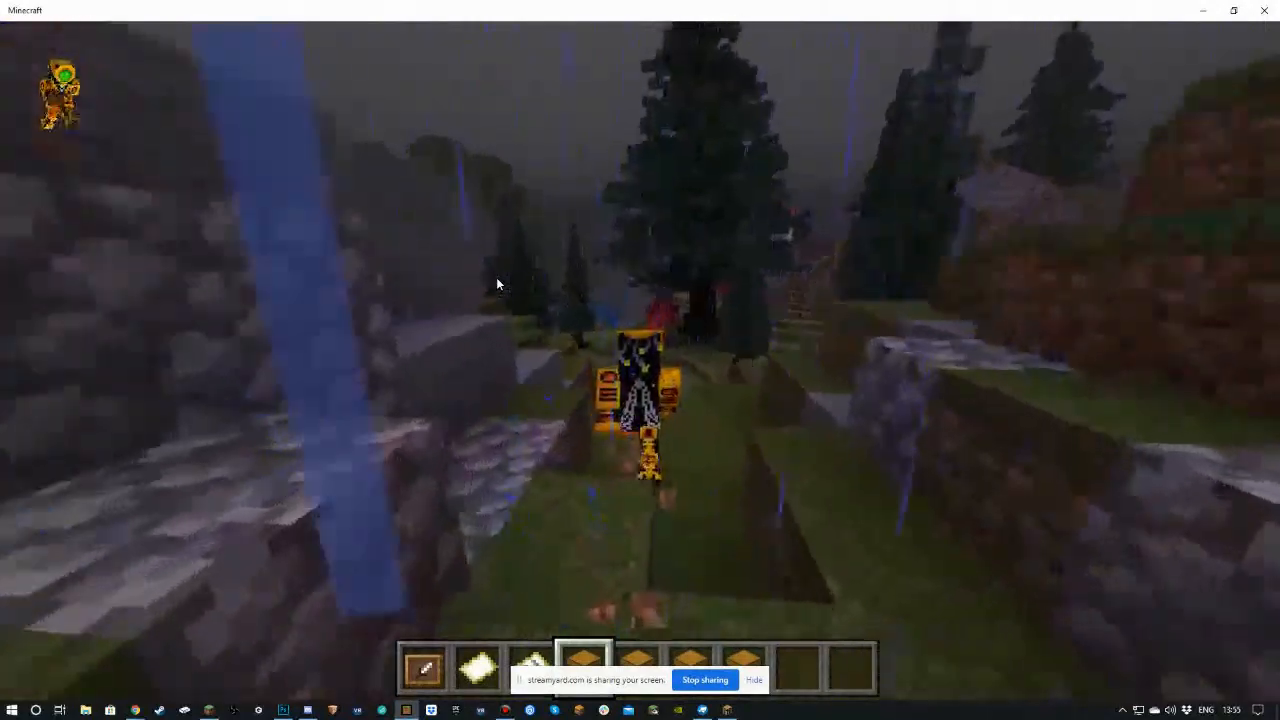
key("w")
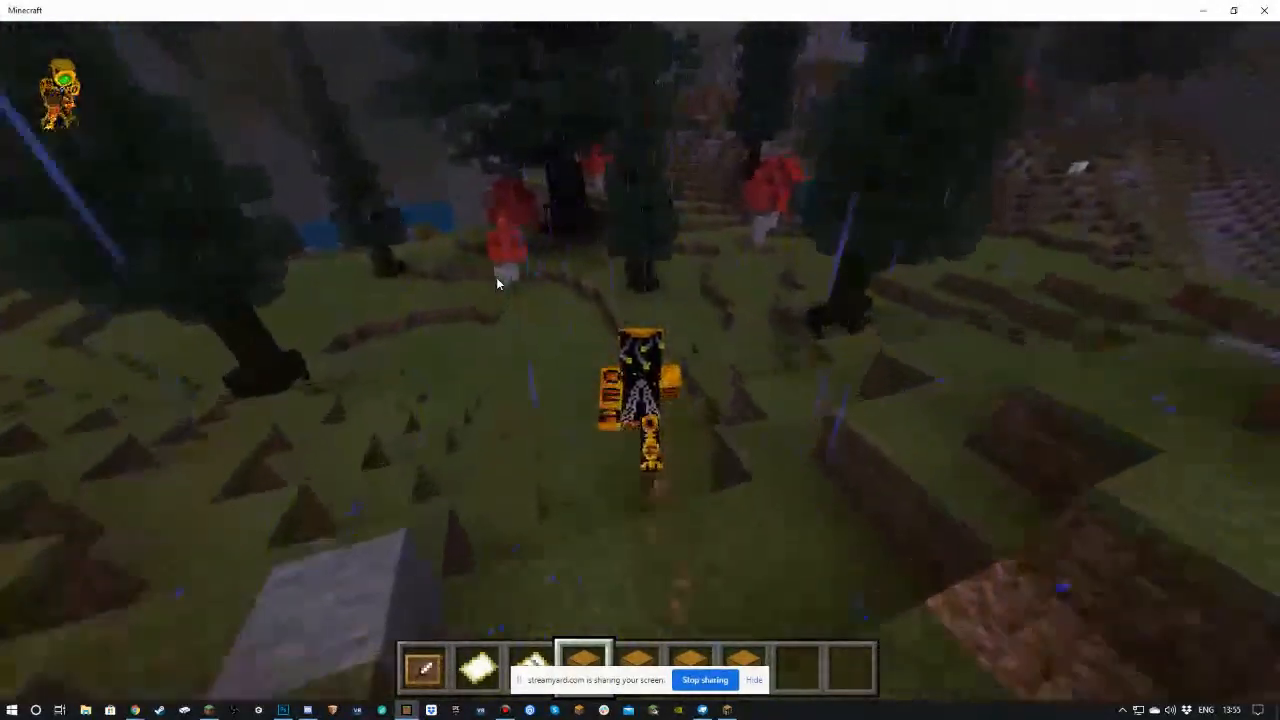
- Run the character through the forest and along the waterside hills, viewing the Beebot skin from behind
key("w")
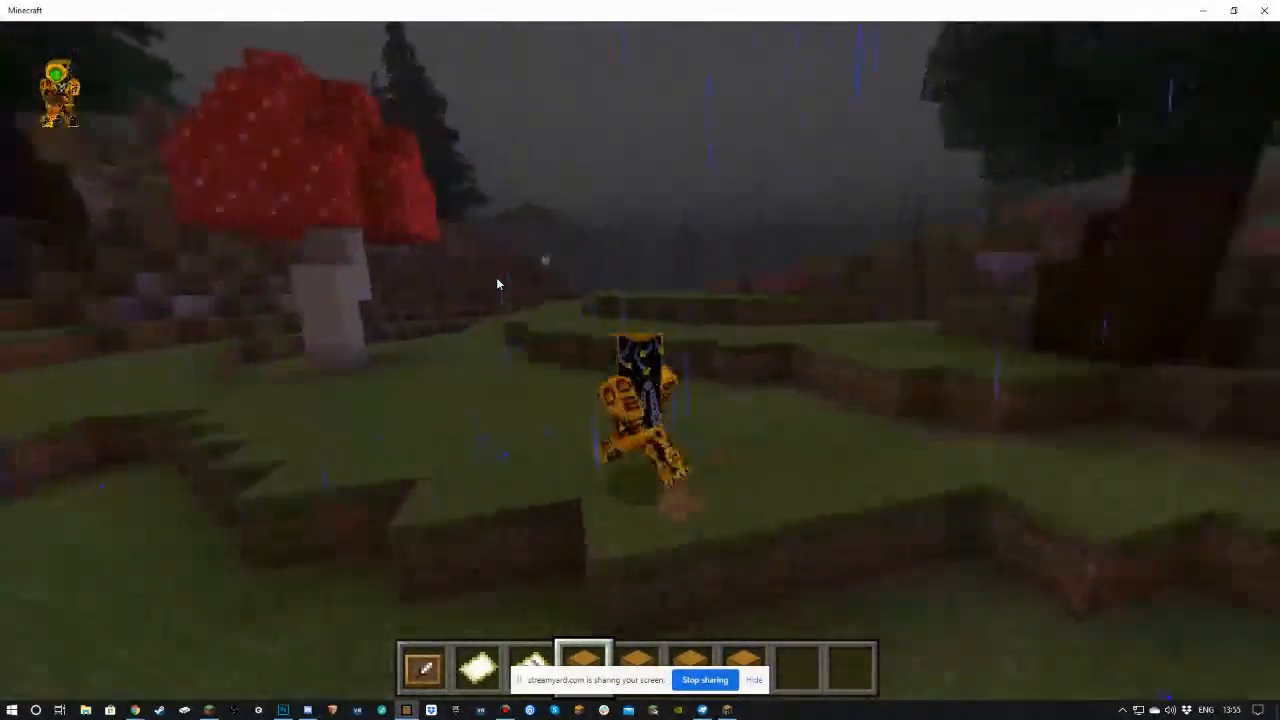
key("w")
key("w")
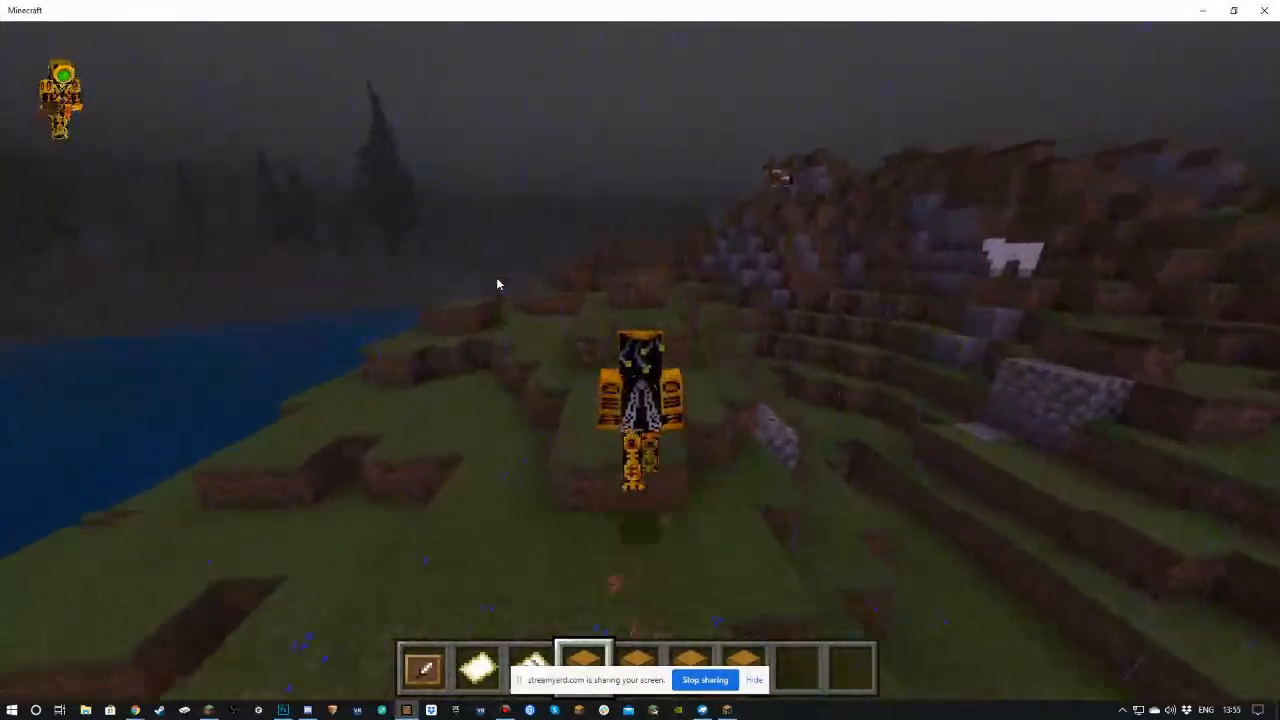
key("w")
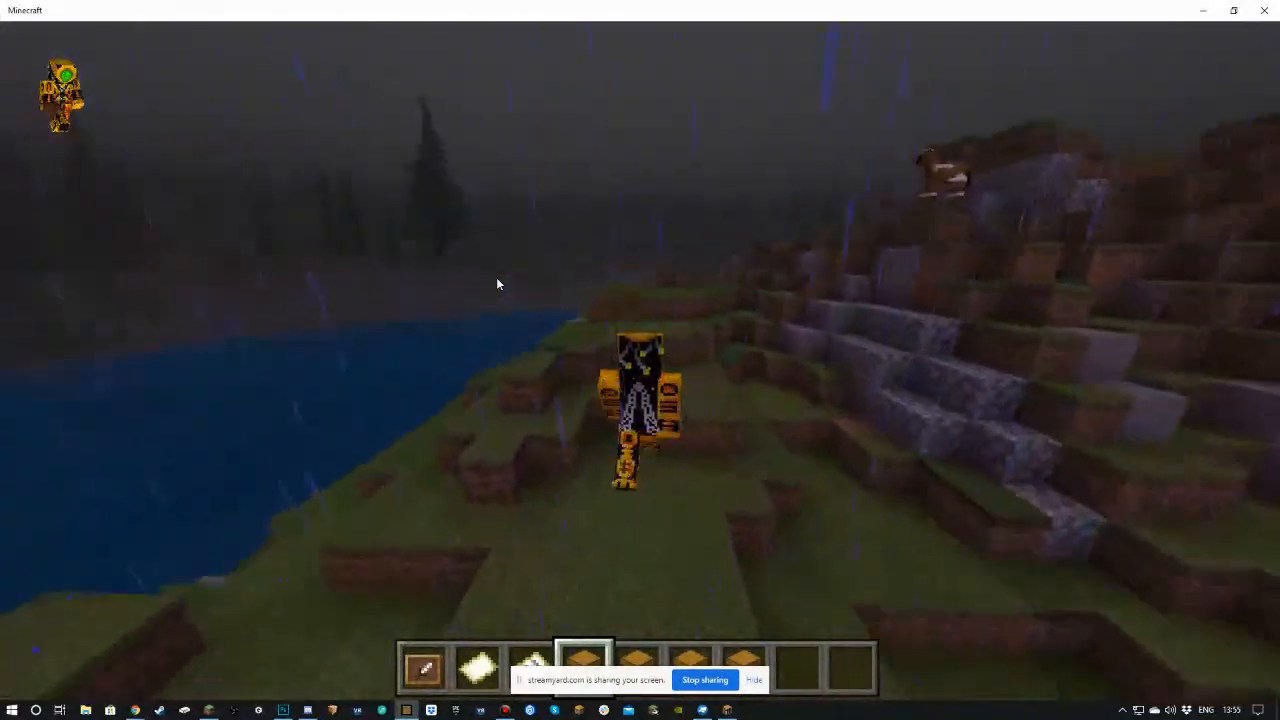
key("w")
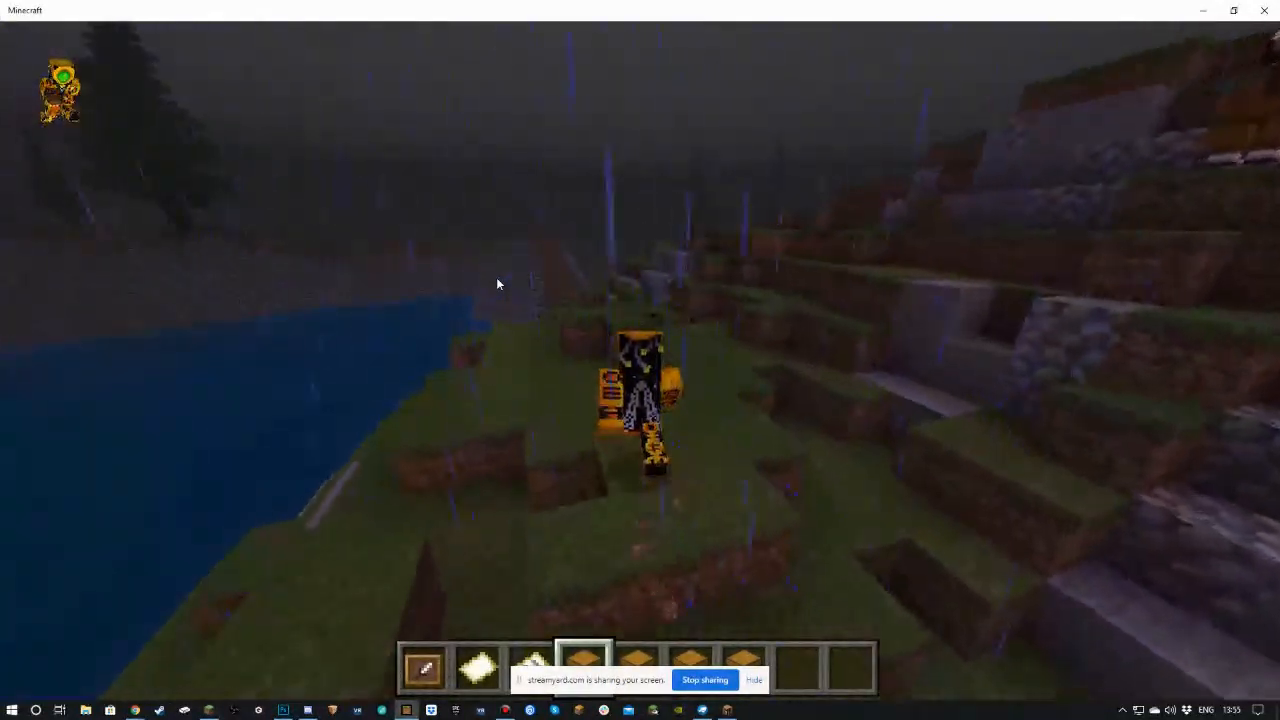
key("w")
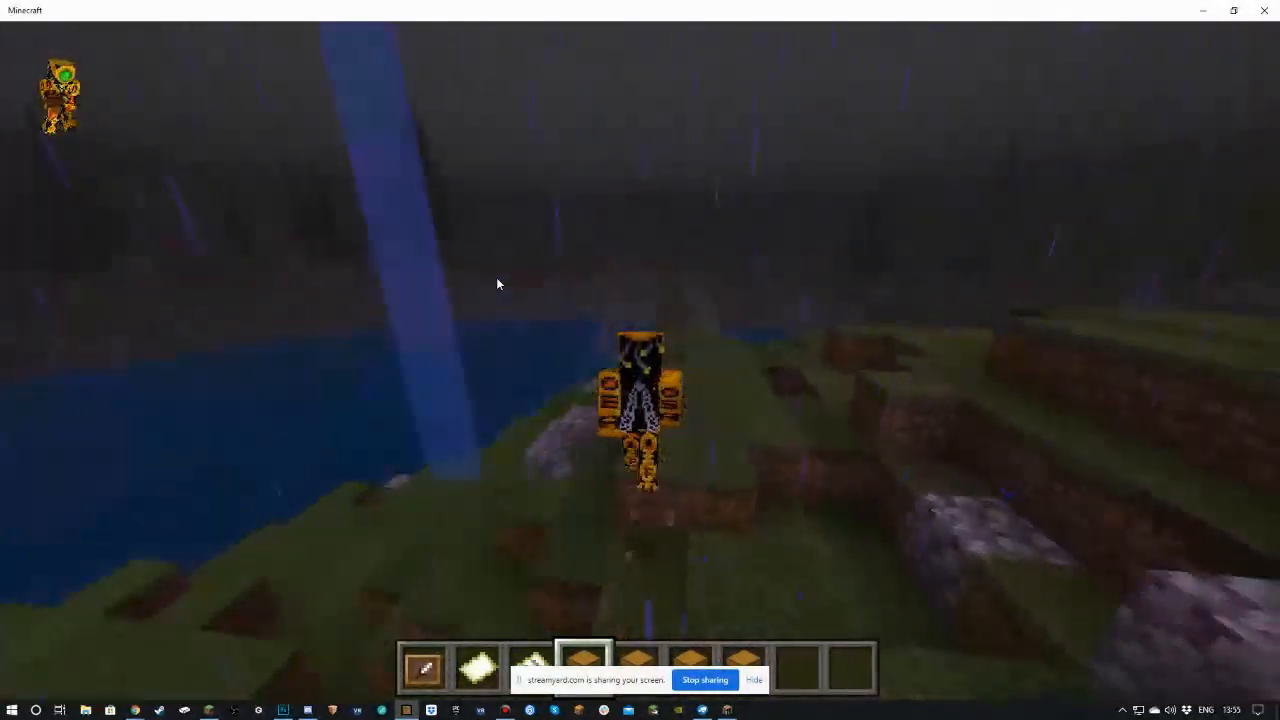
key("w")
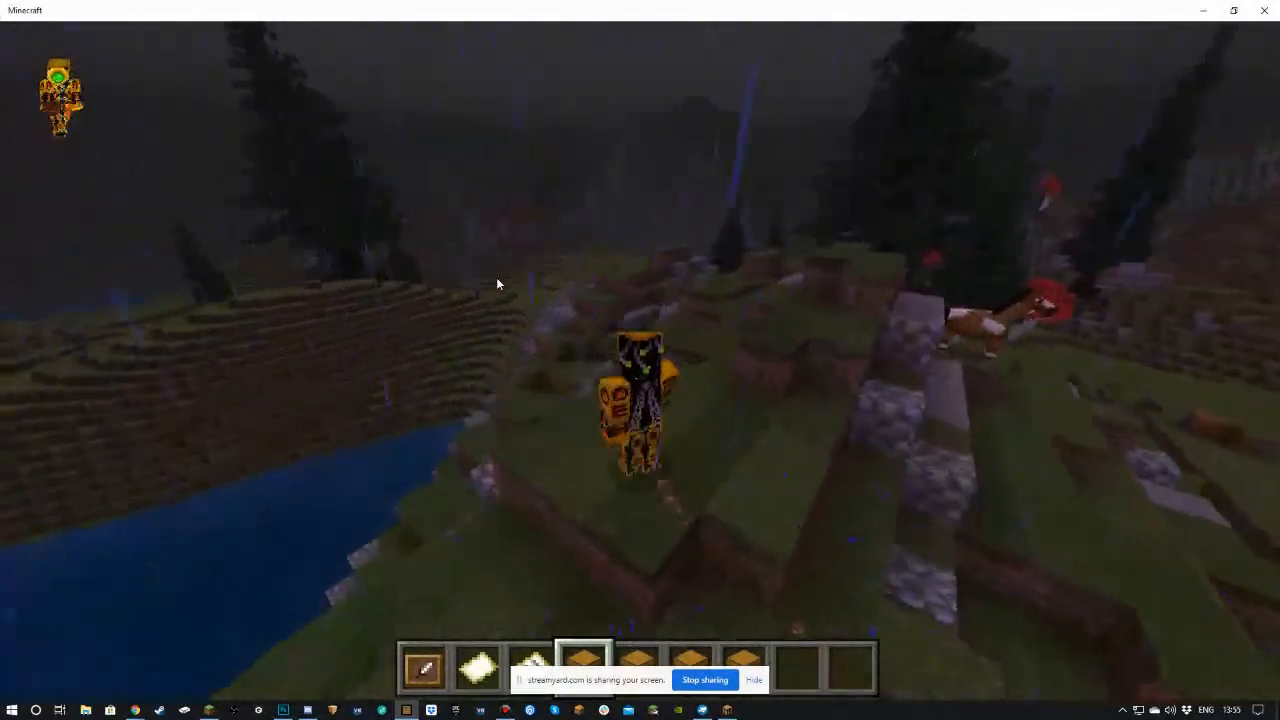
key("w")
key("w")
- Pause the game, then save and quit the dino world
key("Escape")
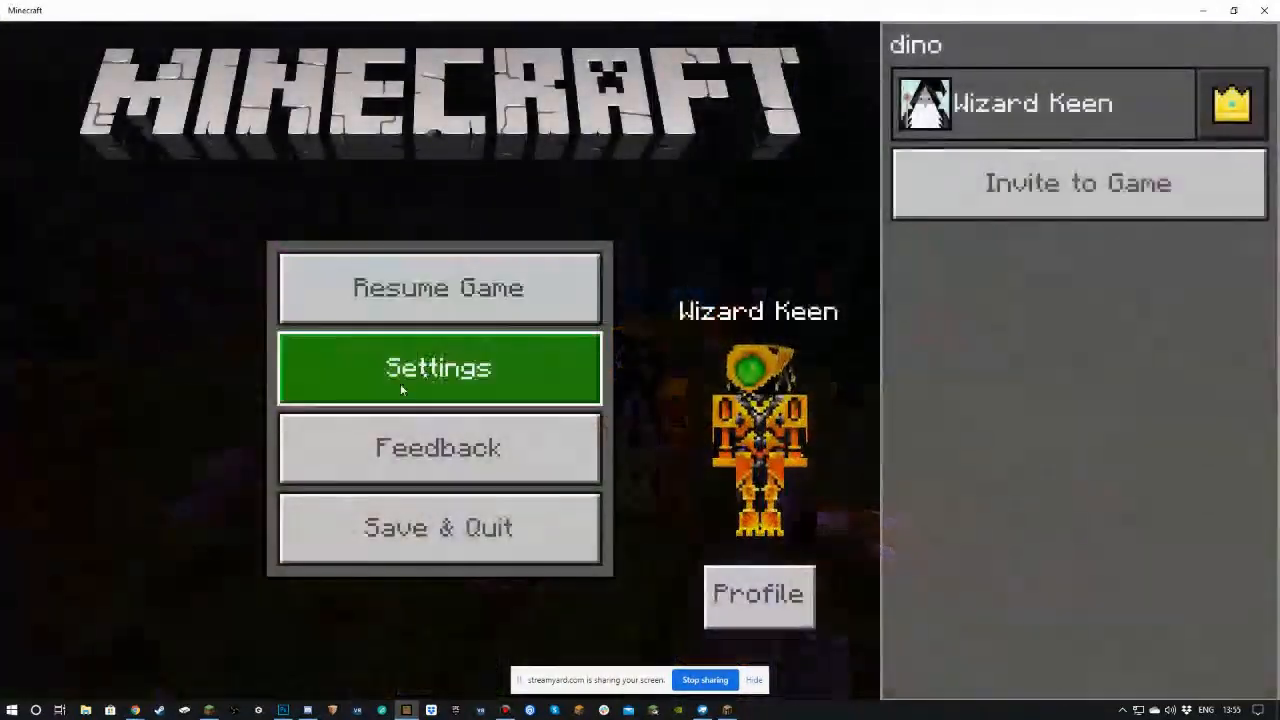
left_click(489, 560)
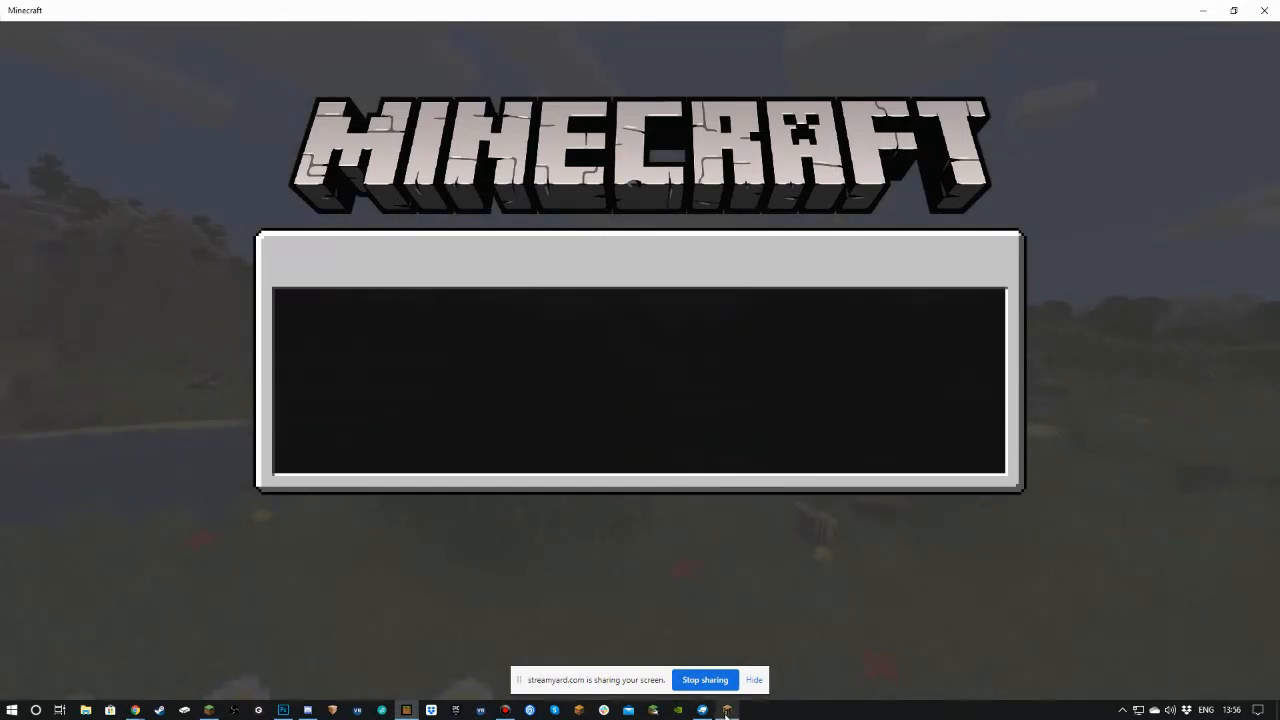
- Switch from Minecraft to Blockbench and bring up the BEEBOTS model
mouse_move(727, 712)
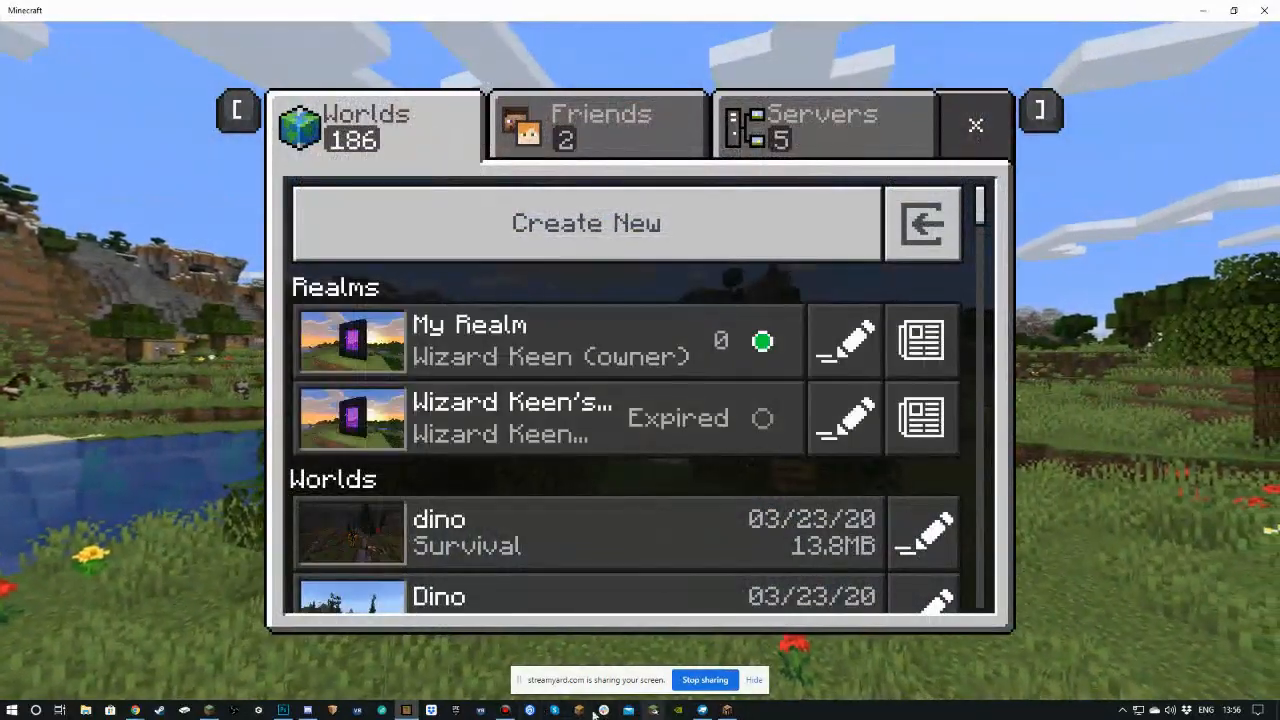
left_click(703, 710)
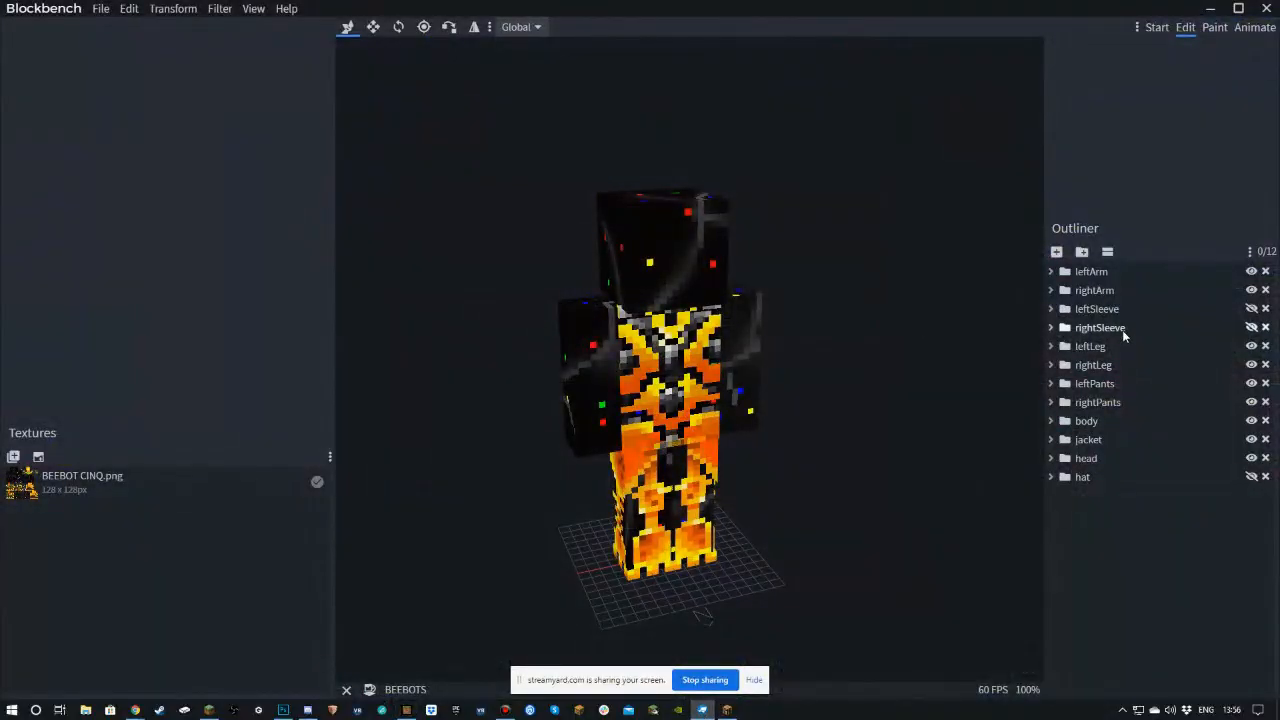
left_click(101, 10)
left_click(101, 10)
- Check the StreamYard studio and its chat in Chrome, and return to the BEEBOTS model in Blockbench
mouse_move(137, 710)
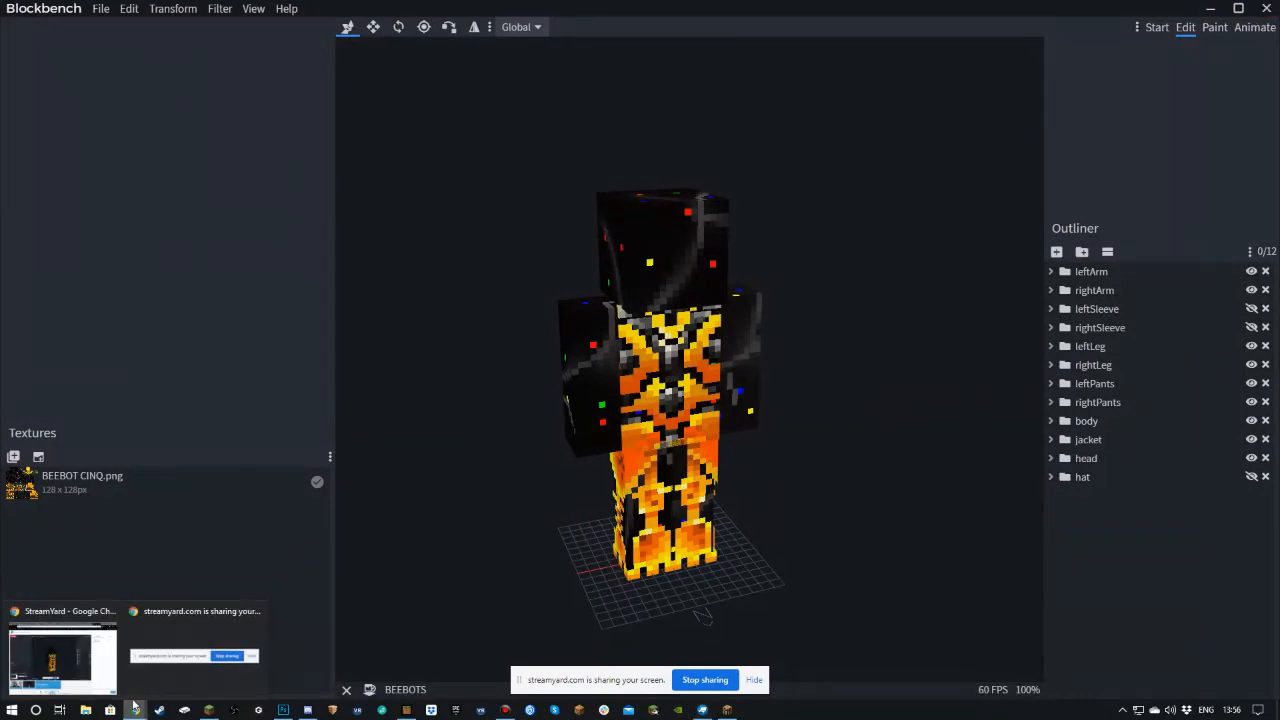
left_click(70, 666)
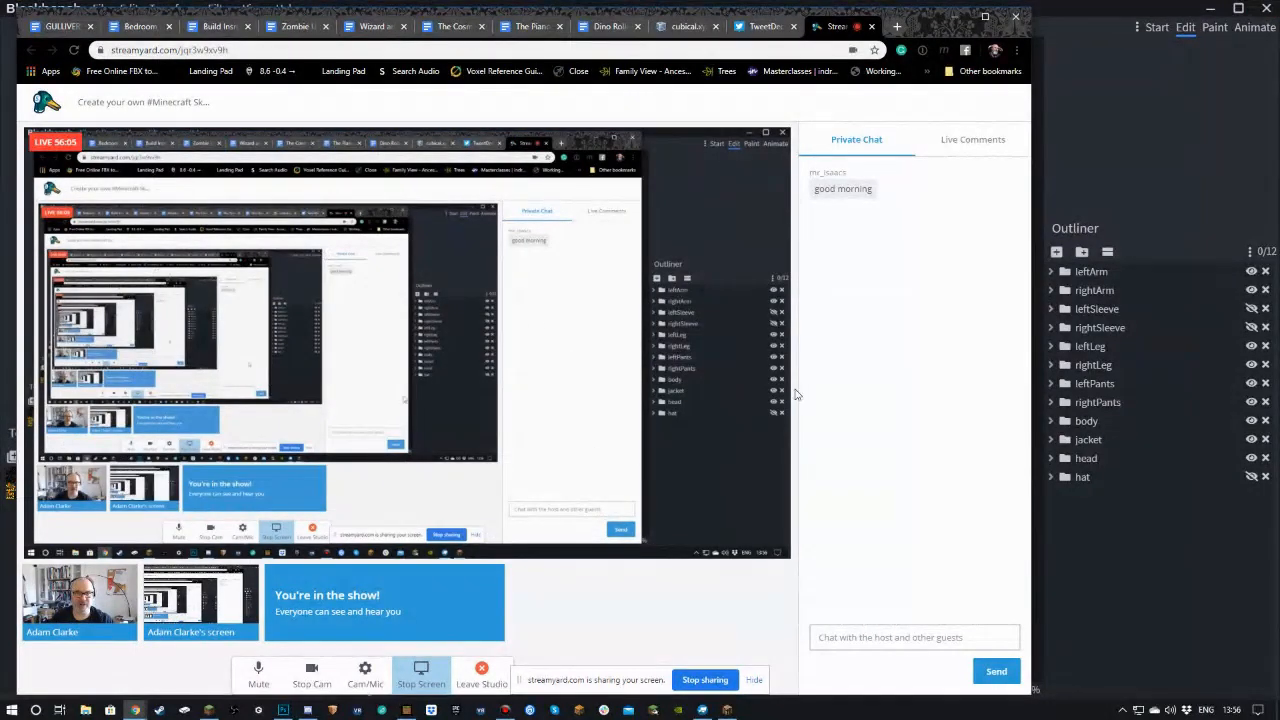
left_click(1077, 20)
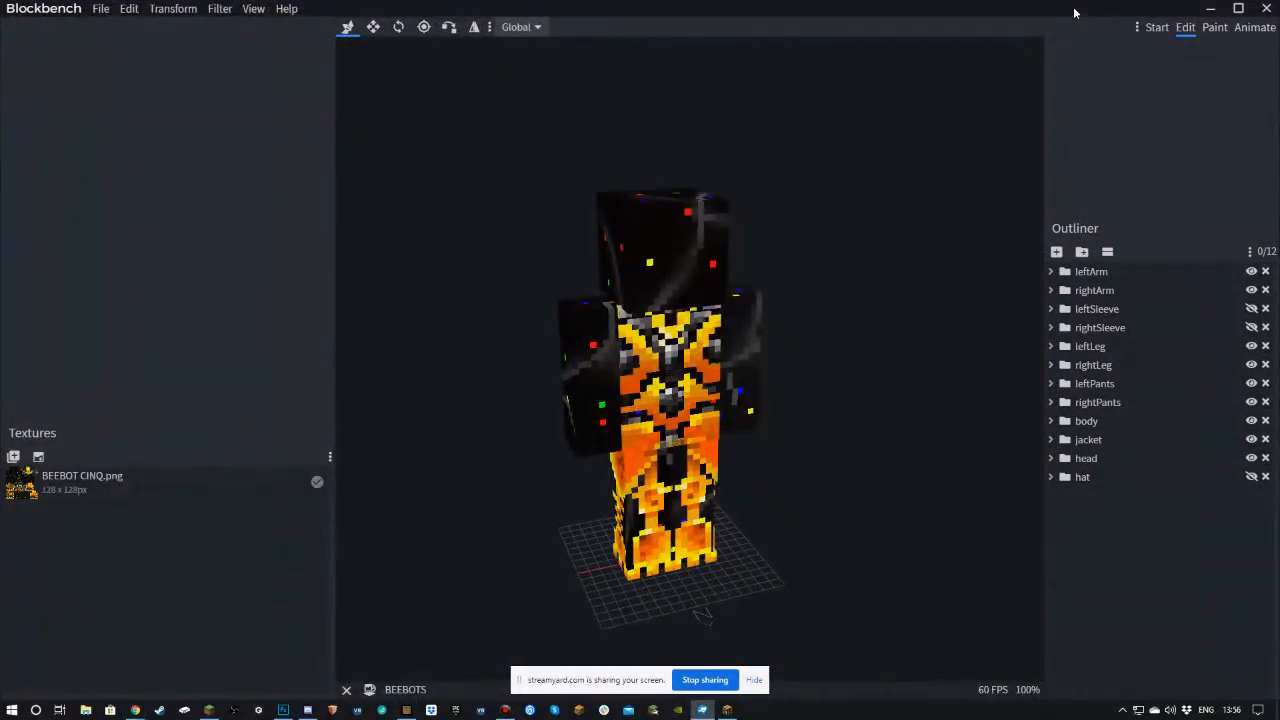